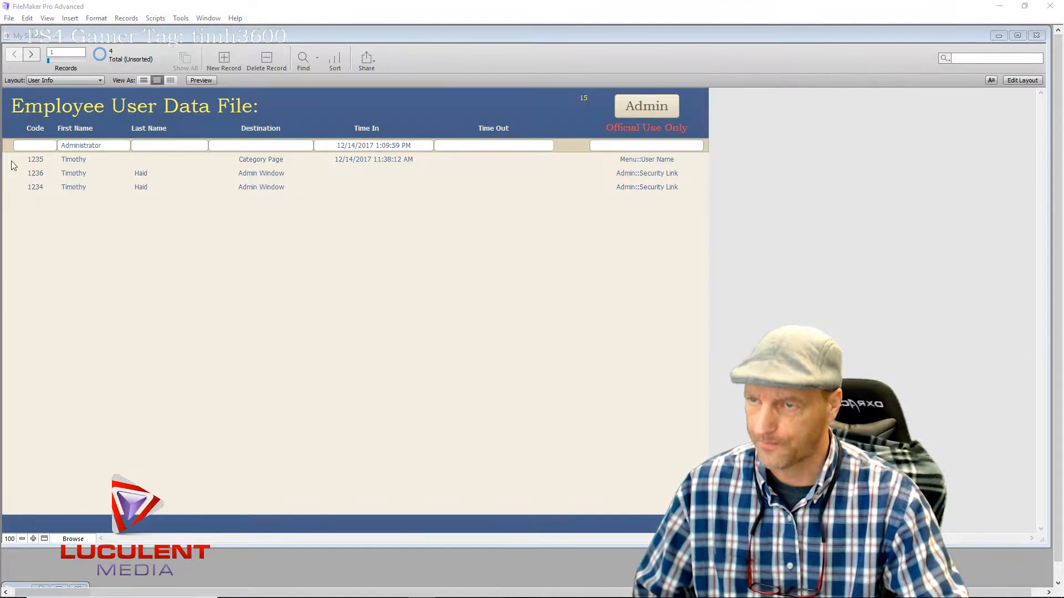
# Open the Admin Window from the access log, then exit it back to the Entry Page
pyautogui.click(639, 105)
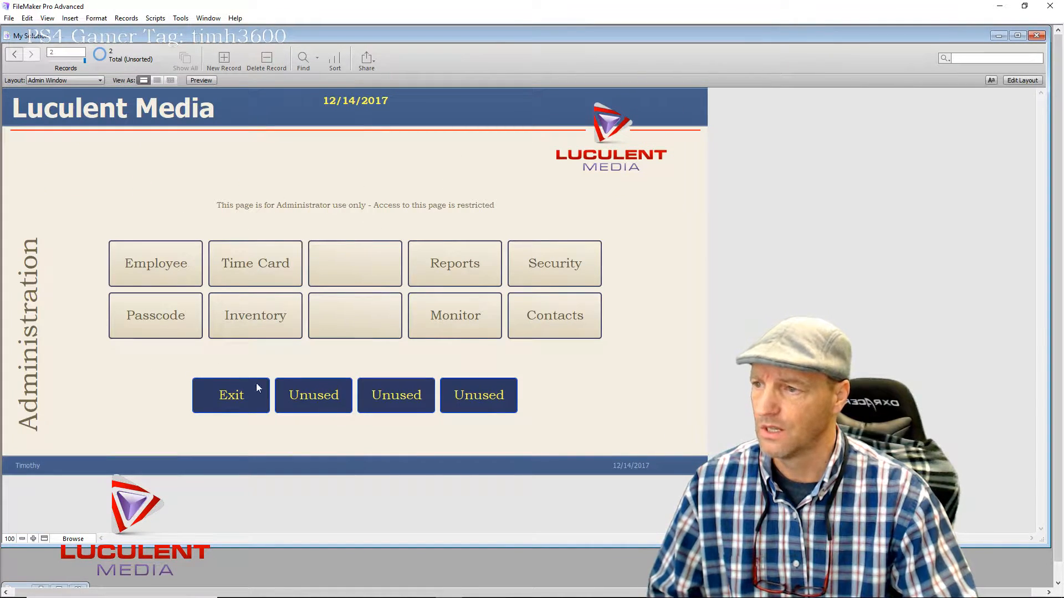
pyautogui.click(229, 396)
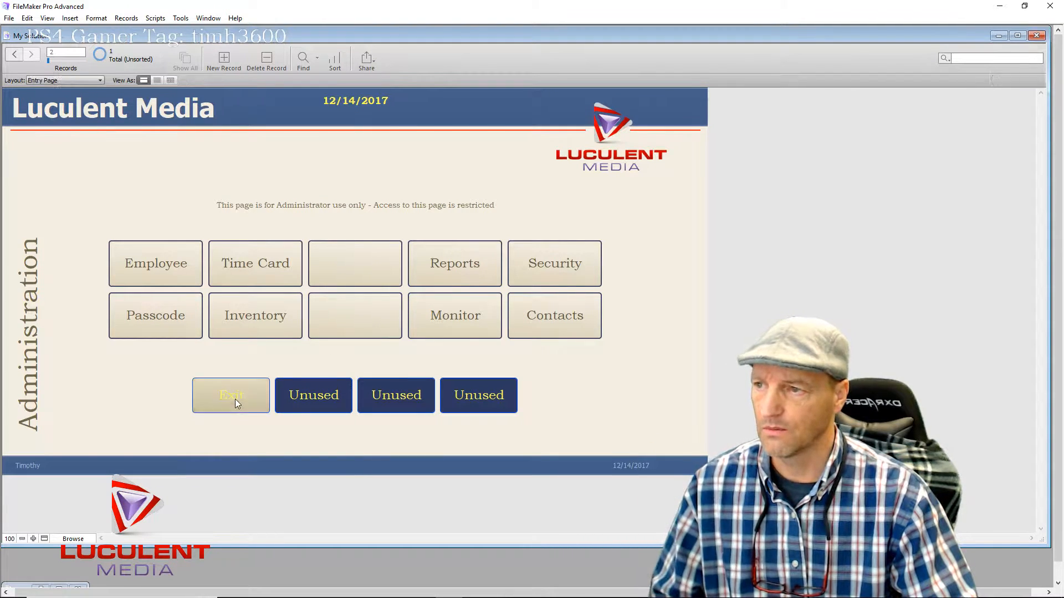
pyautogui.click(236, 403)
# Enter the administrator passcode, log in to Admin, and open the Passcode access log
pyautogui.click(472, 174)
pyautogui.write('1234')
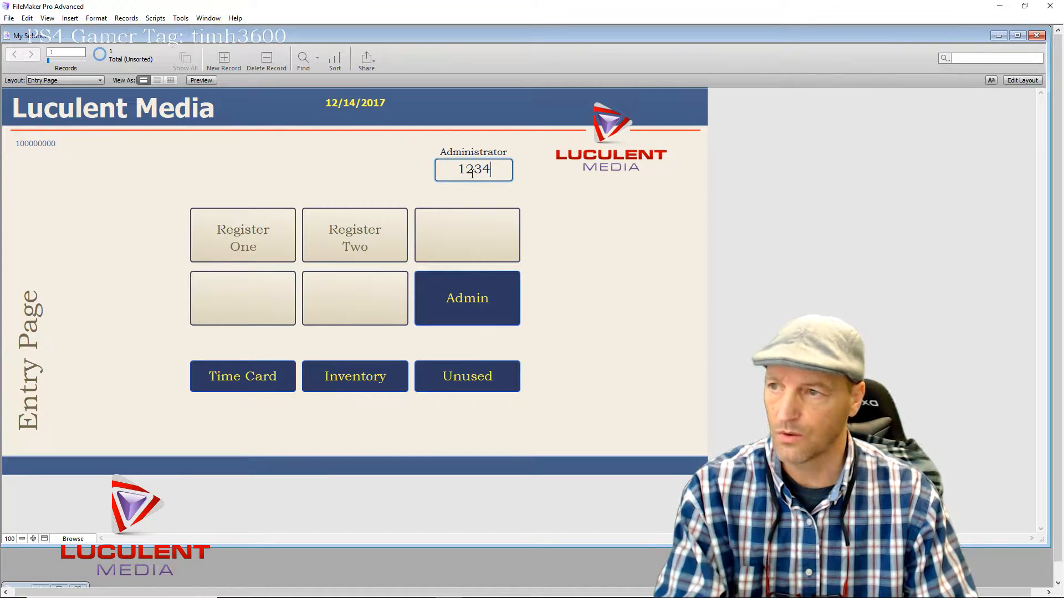
pyautogui.click(450, 291)
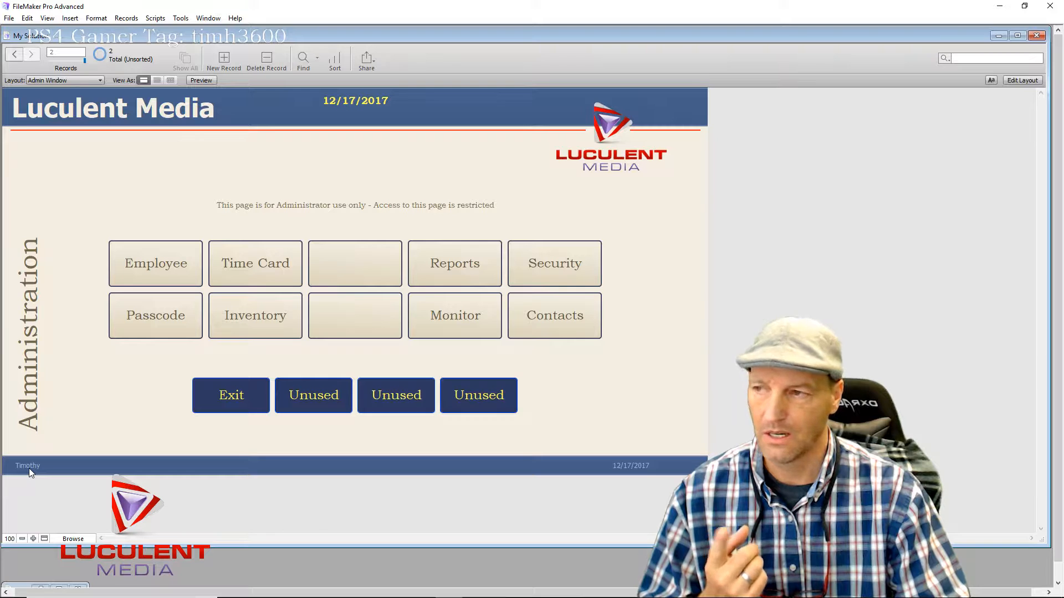
pyautogui.click(165, 323)
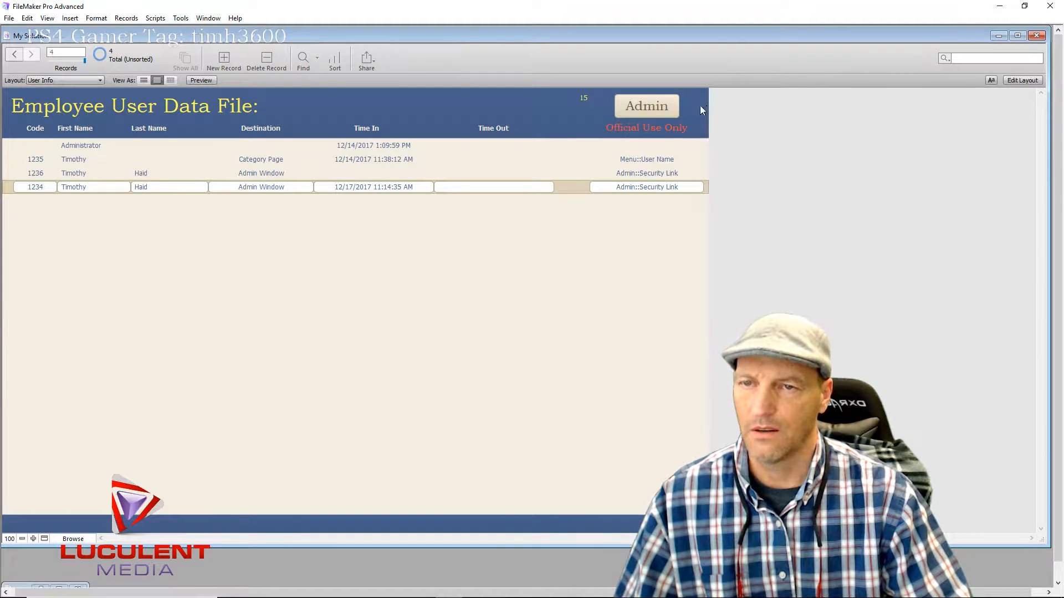
pyautogui.click(1022, 80)
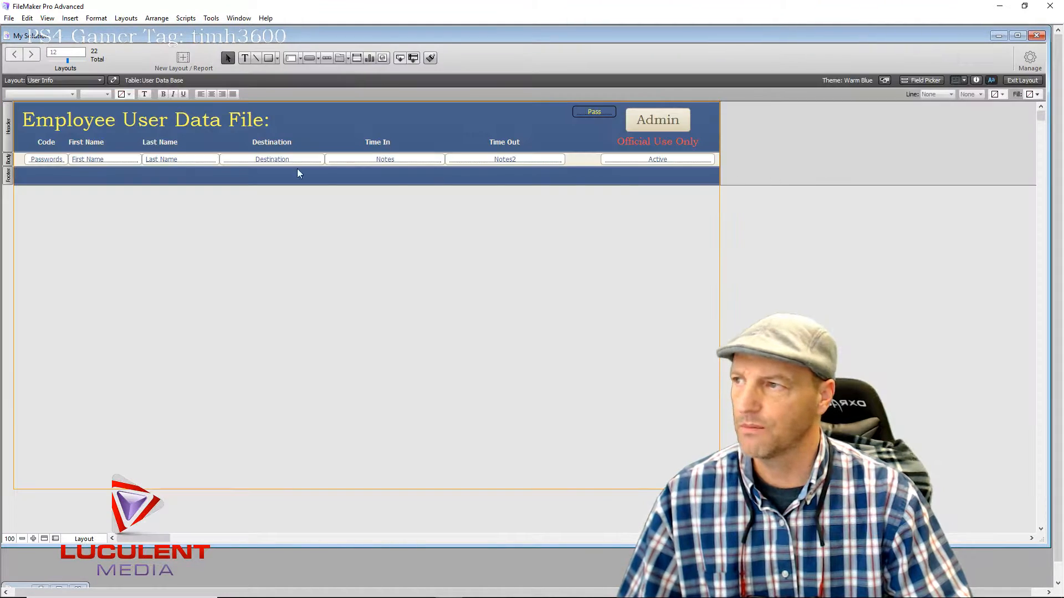
pyautogui.click(51, 160)
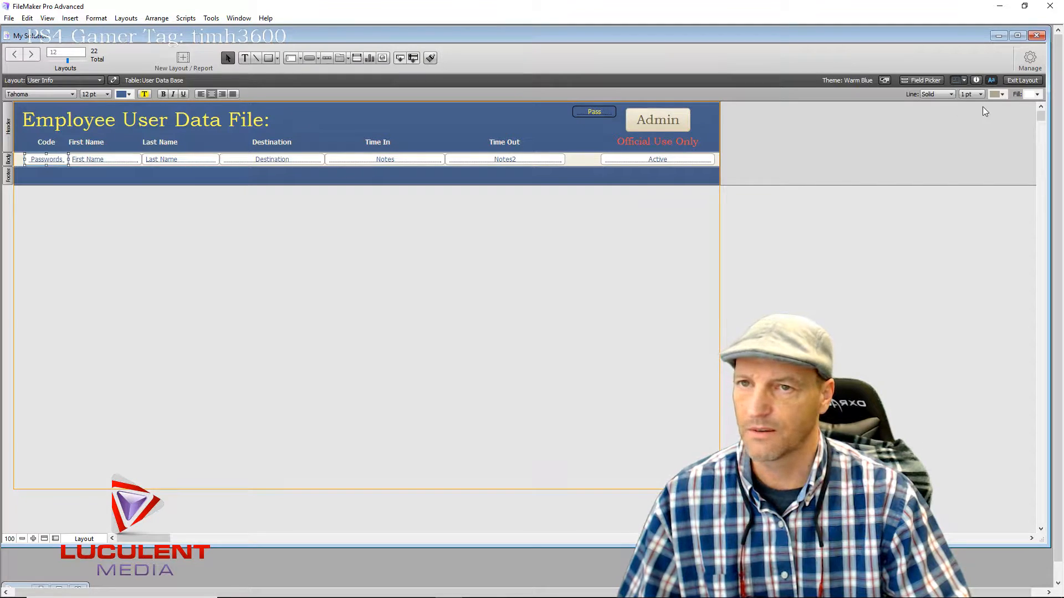
pyautogui.click(975, 80)
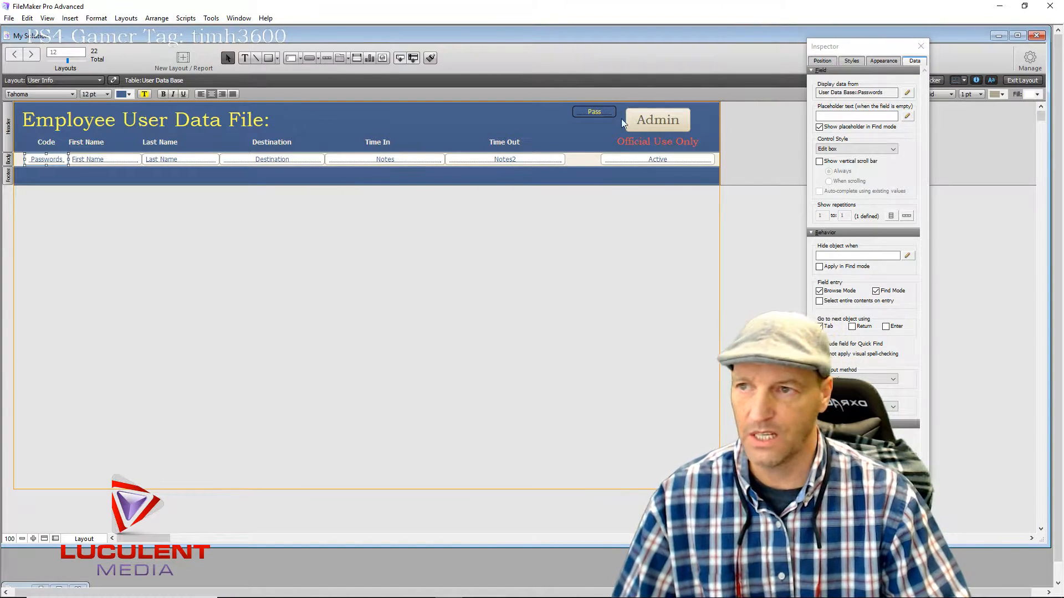
pyautogui.click(921, 46)
pyautogui.click(1022, 80)
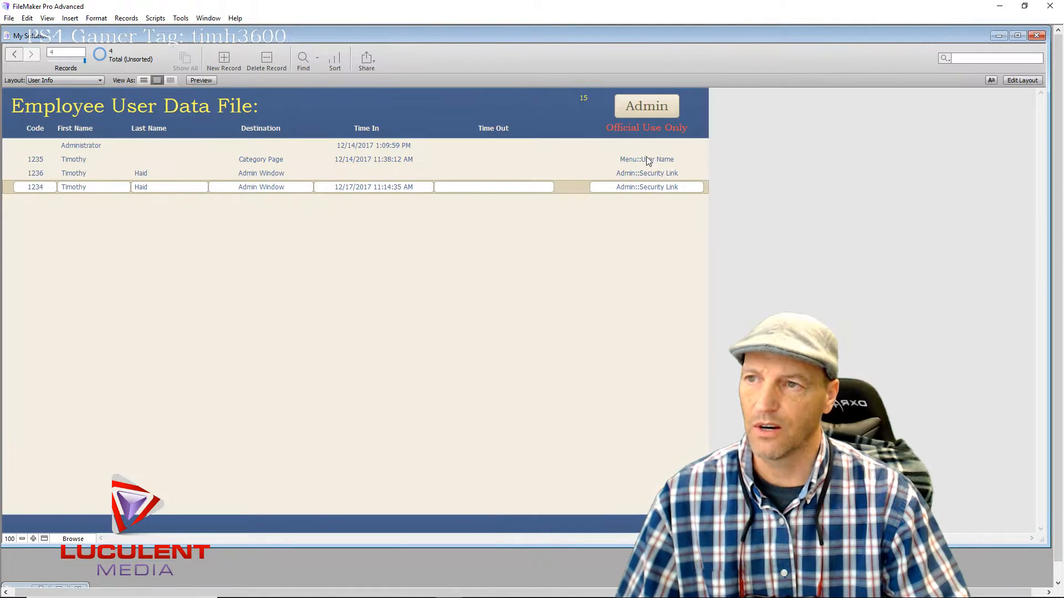
# Review the Administrator, 1235, 1236 and 1234 records, then switch the User Info layout to Layout mode
pyautogui.click(534, 145)
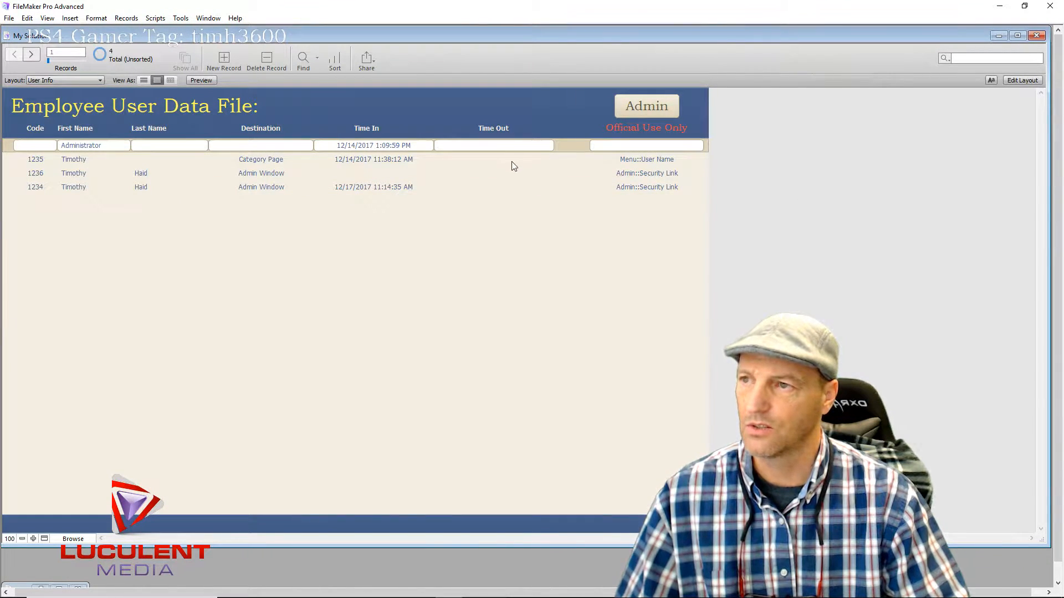
pyautogui.click(511, 160)
pyautogui.click(504, 176)
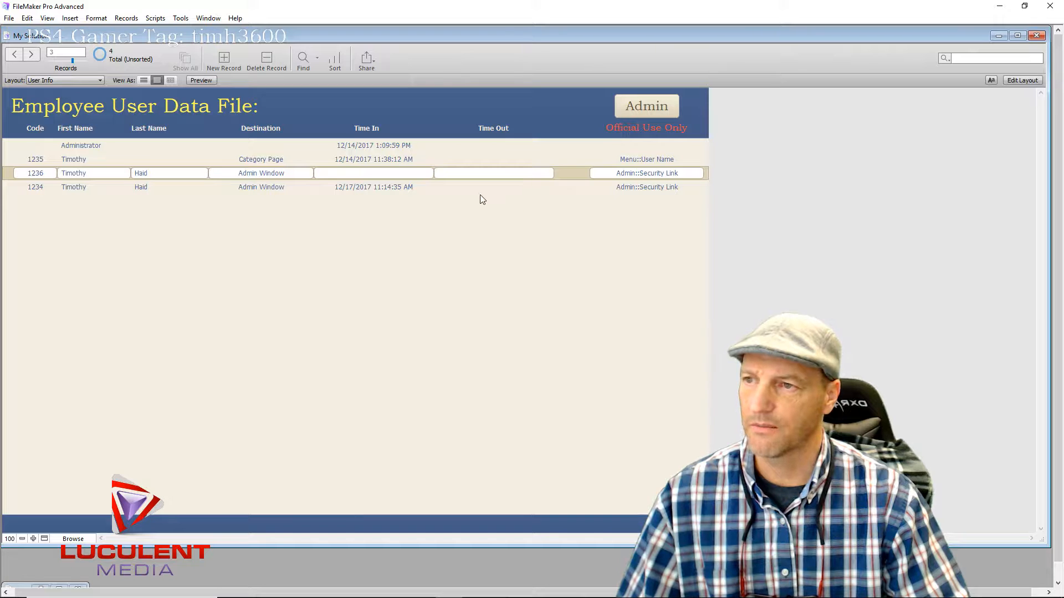
pyautogui.click(491, 190)
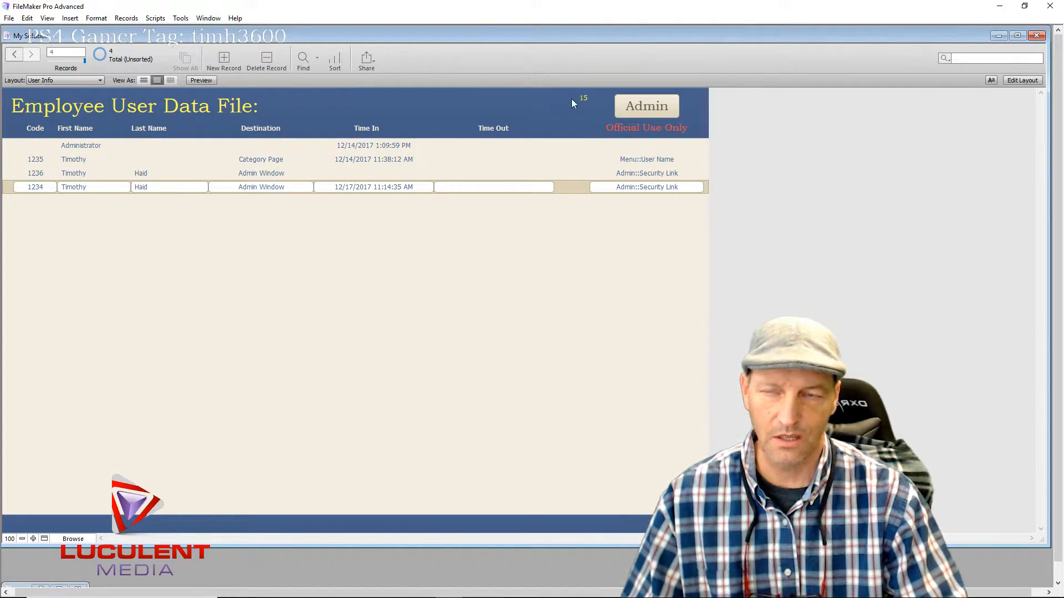
pyautogui.click(485, 175)
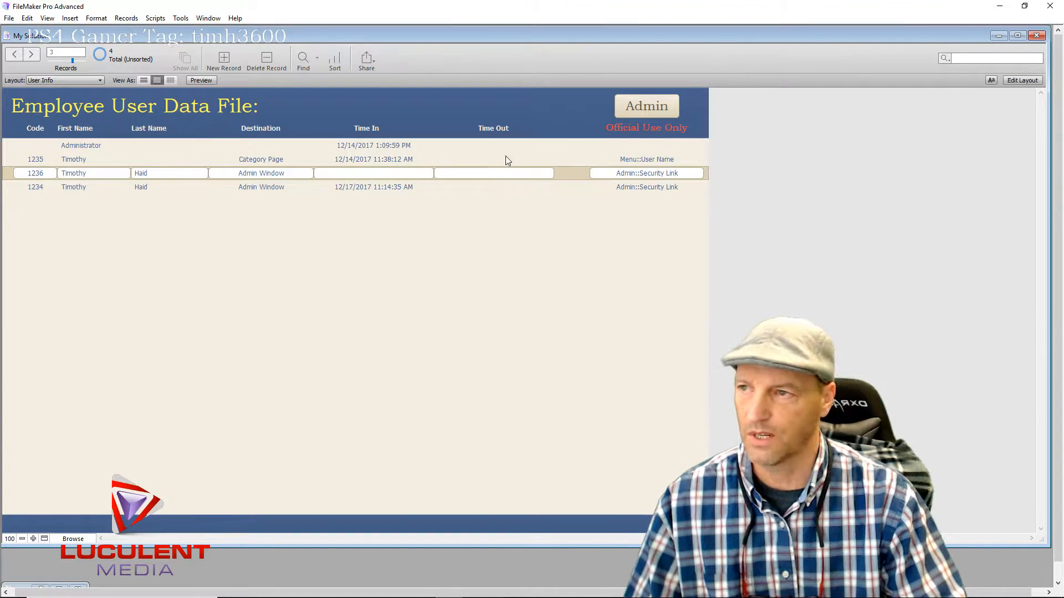
pyautogui.click(506, 160)
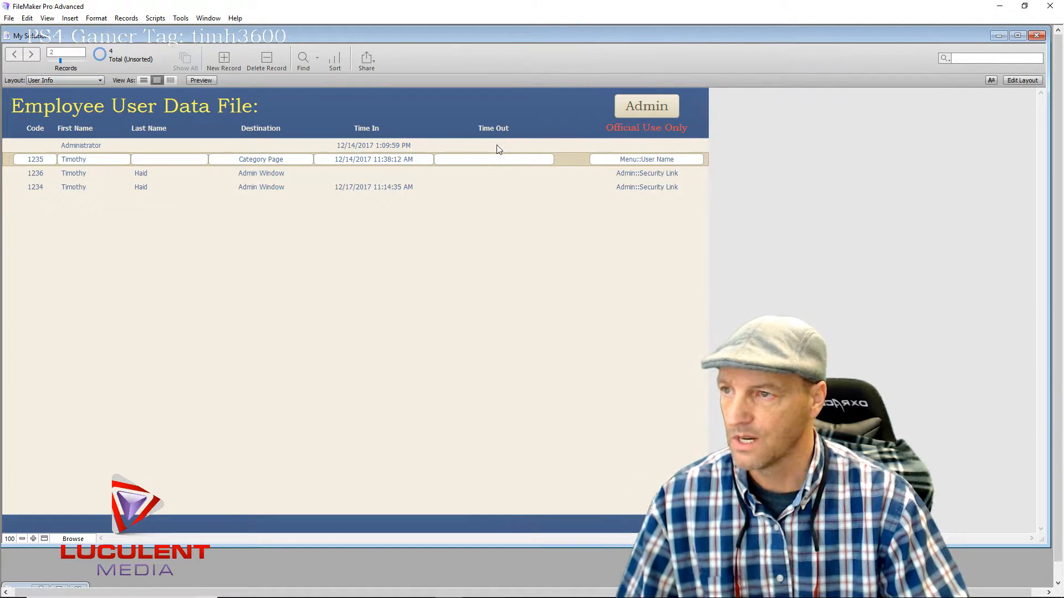
pyautogui.click(498, 146)
pyautogui.click(496, 159)
pyautogui.click(498, 173)
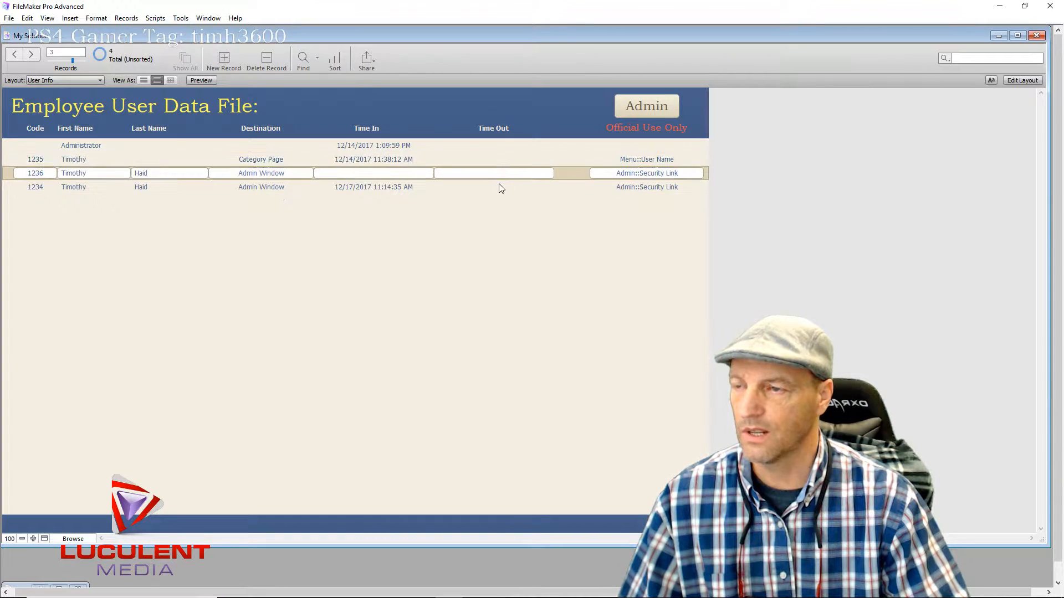
pyautogui.click(500, 188)
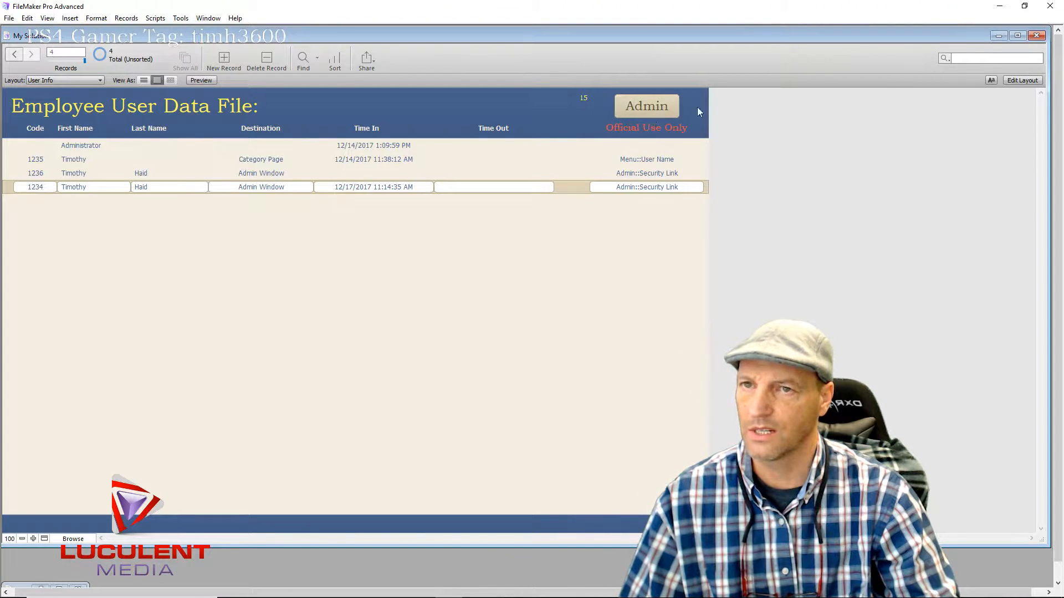
pyautogui.click(1022, 82)
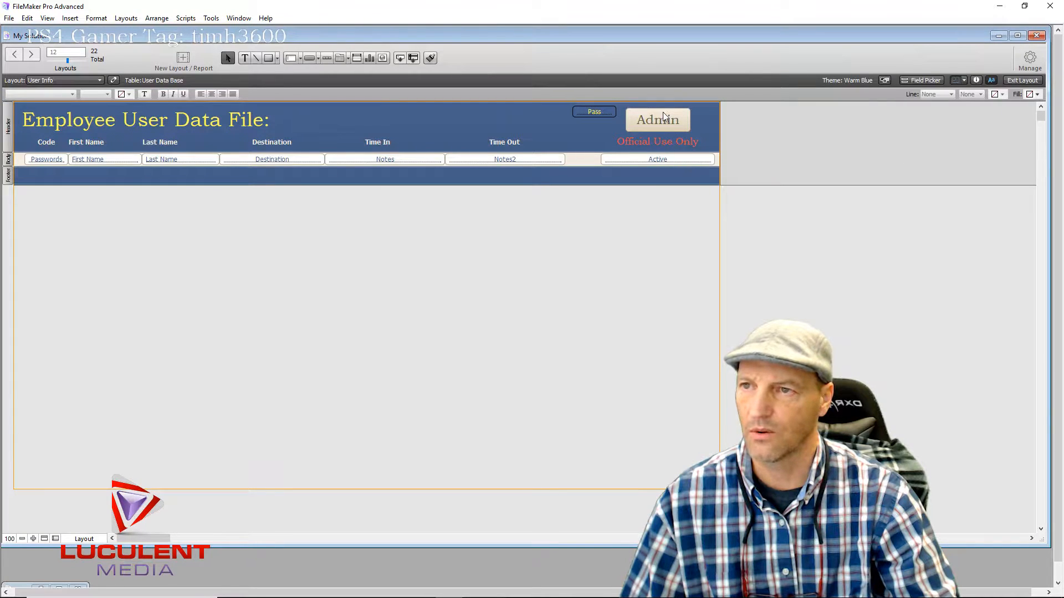
pyautogui.click(665, 117)
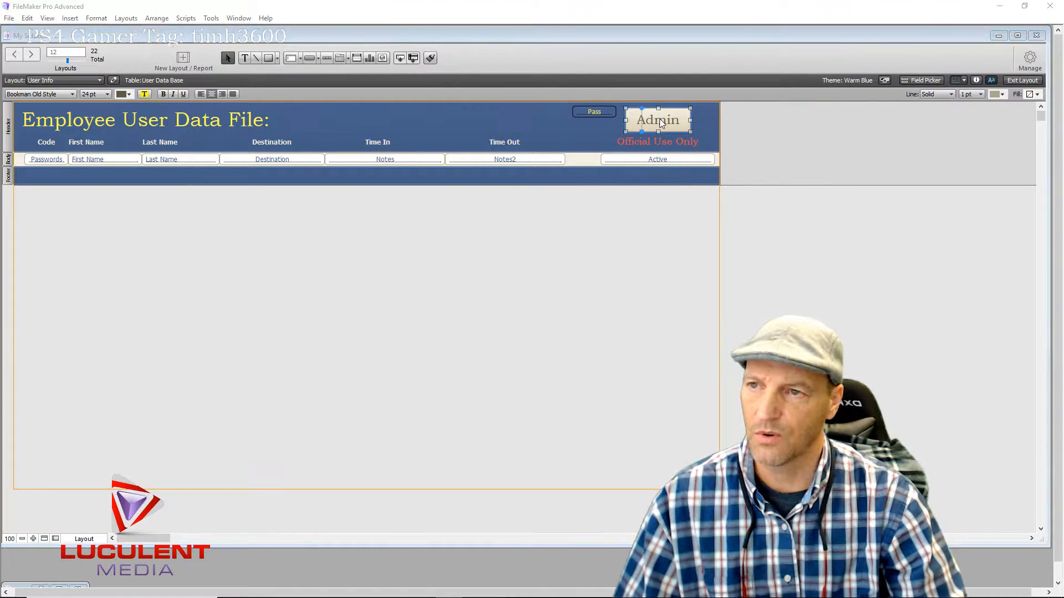
pyautogui.doubleClick(665, 117)
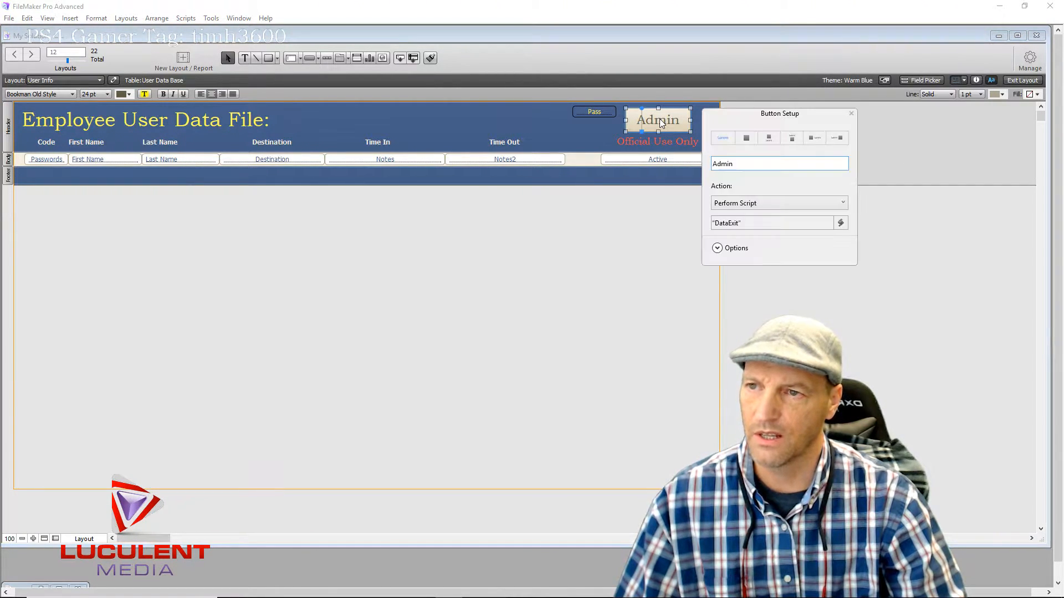
pyautogui.click(731, 227)
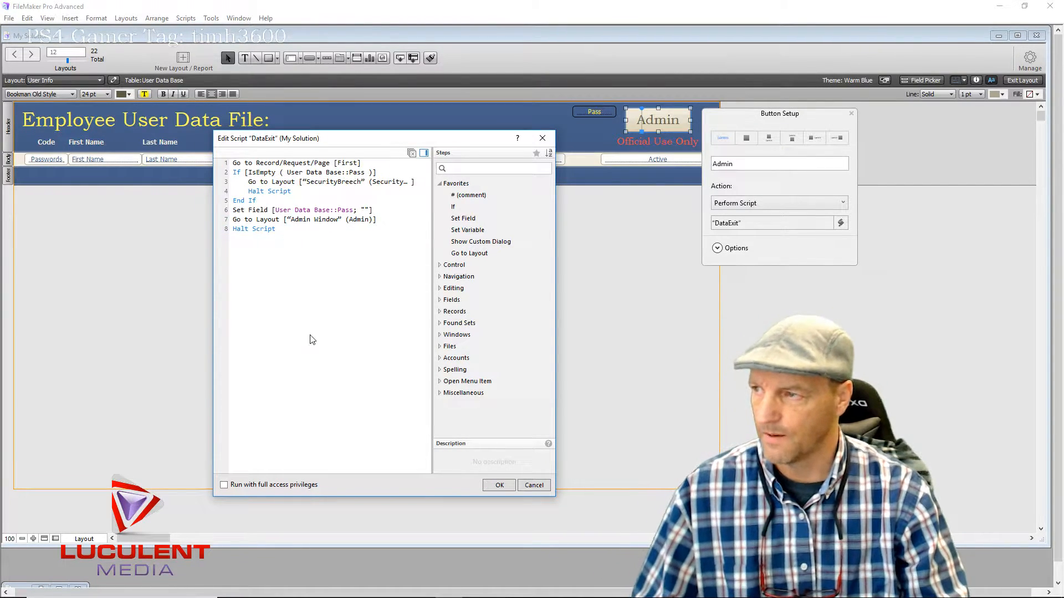
pyautogui.click(488, 486)
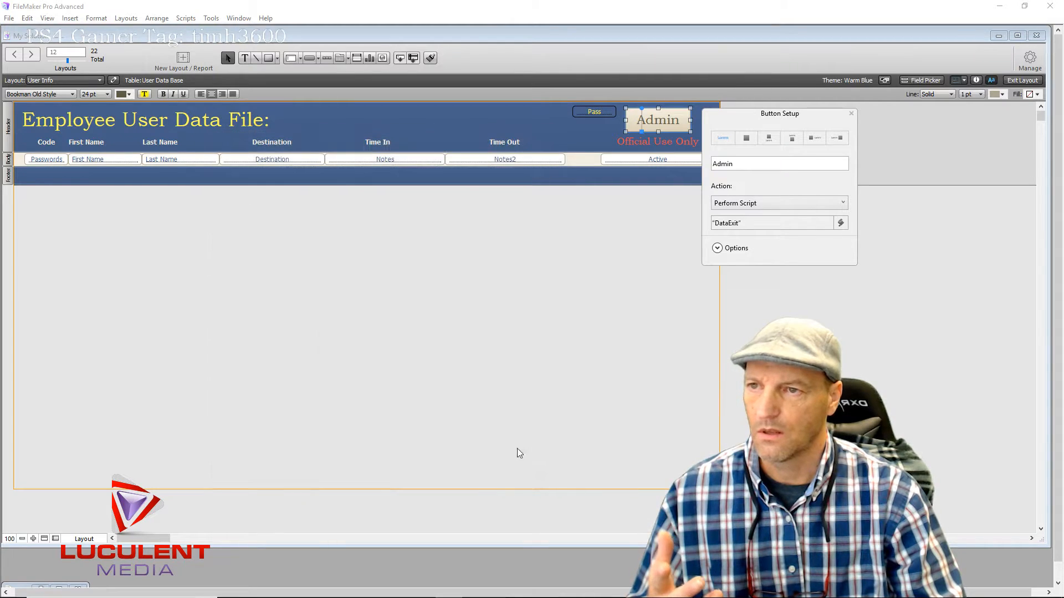
pyautogui.click(852, 114)
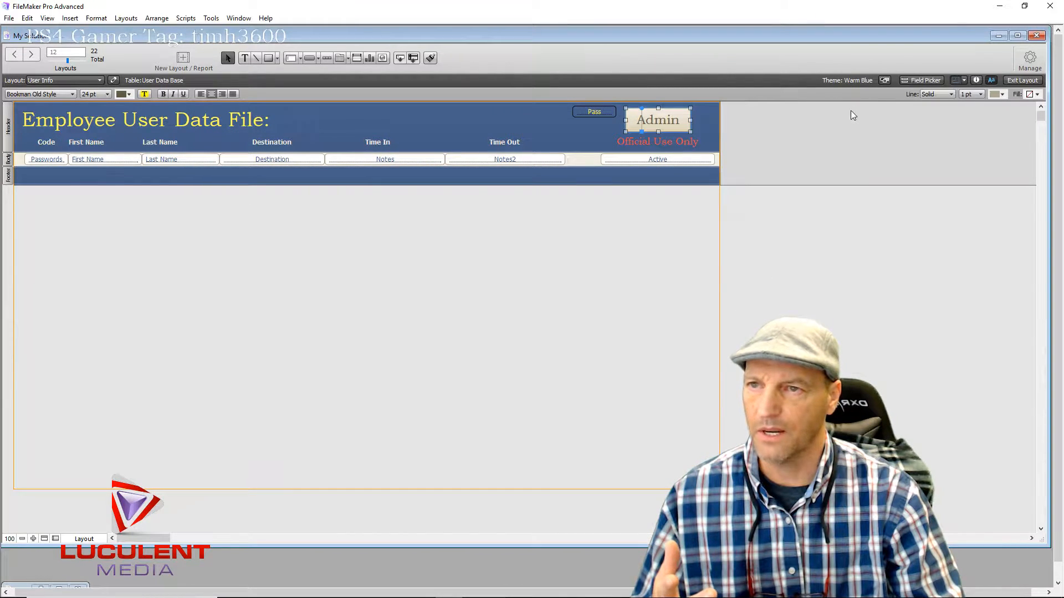
pyautogui.click(1021, 81)
# Trigger the Security Breach Vault from the log, then submit the administrator password to reach the Entry Page
pyautogui.click(646, 107)
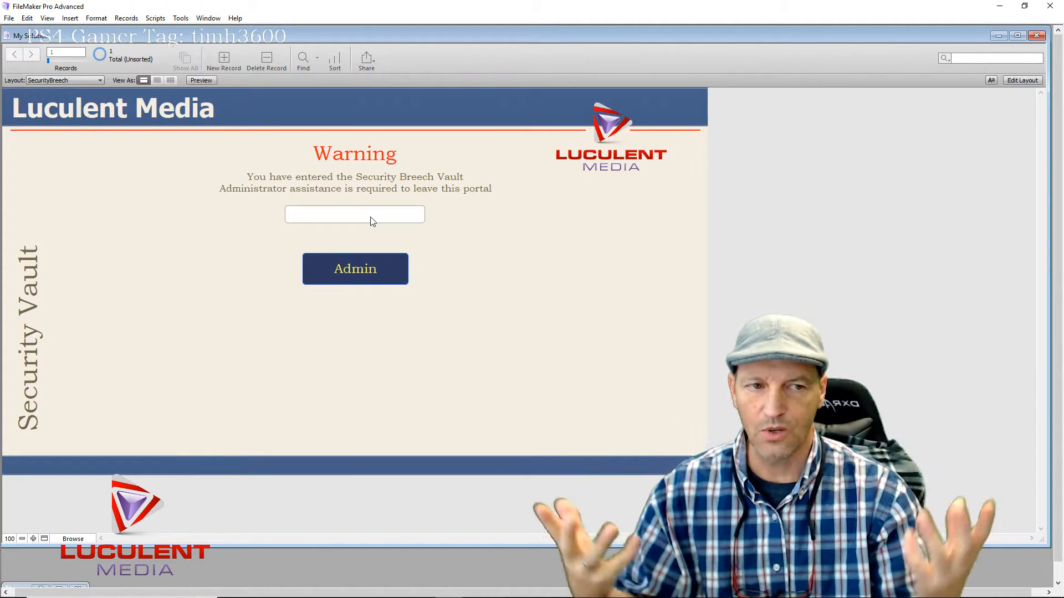
pyautogui.click(372, 212)
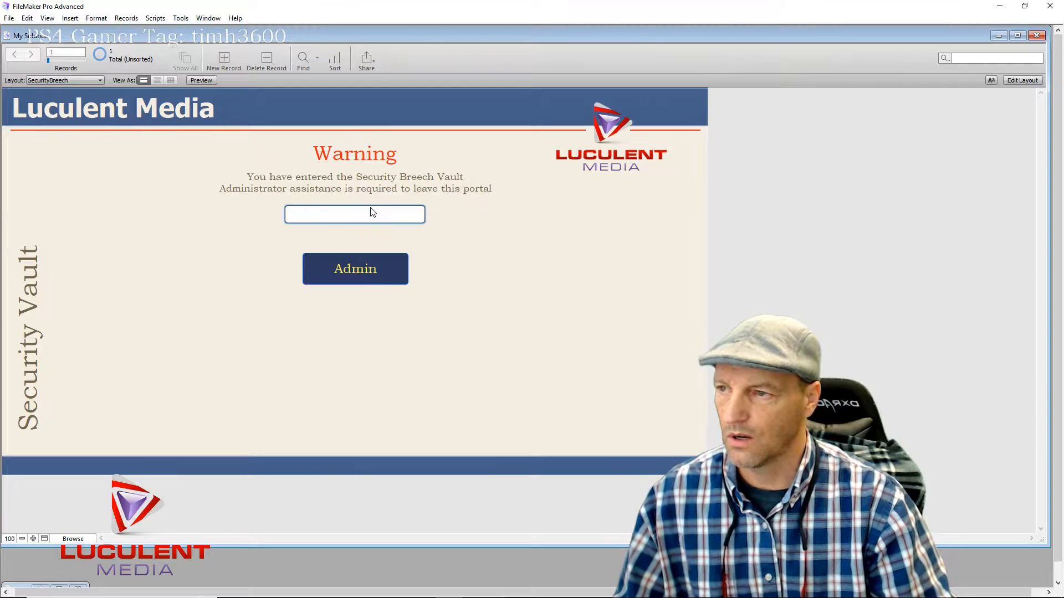
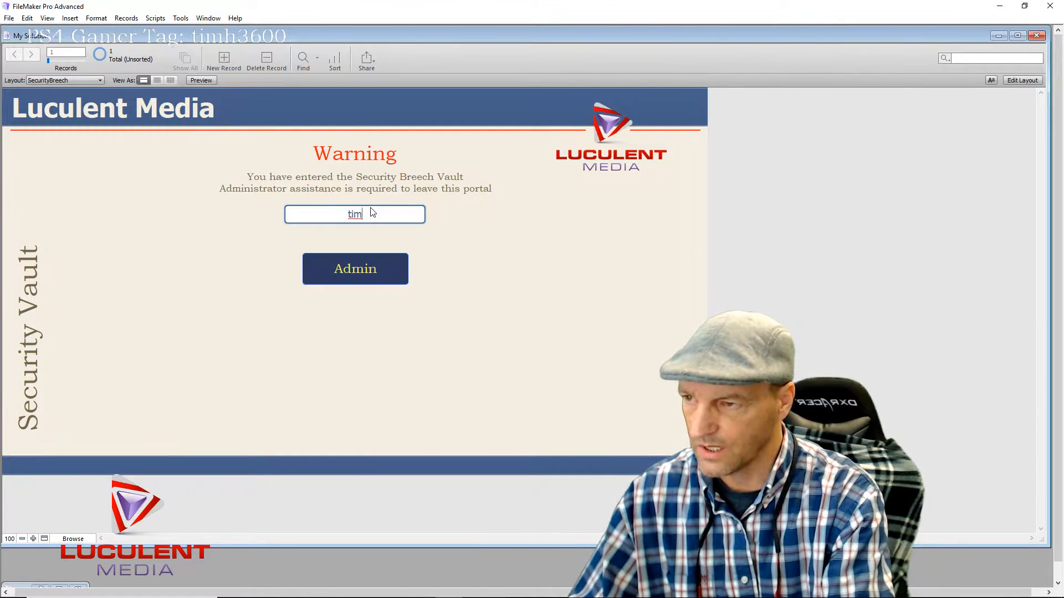
pyautogui.press('Return')
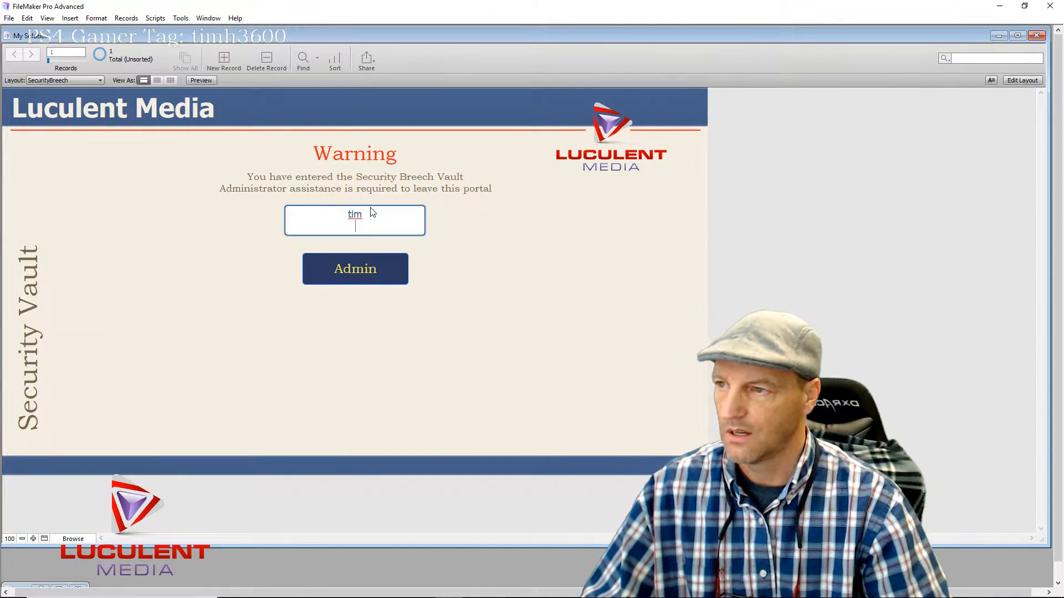
pyautogui.click(347, 281)
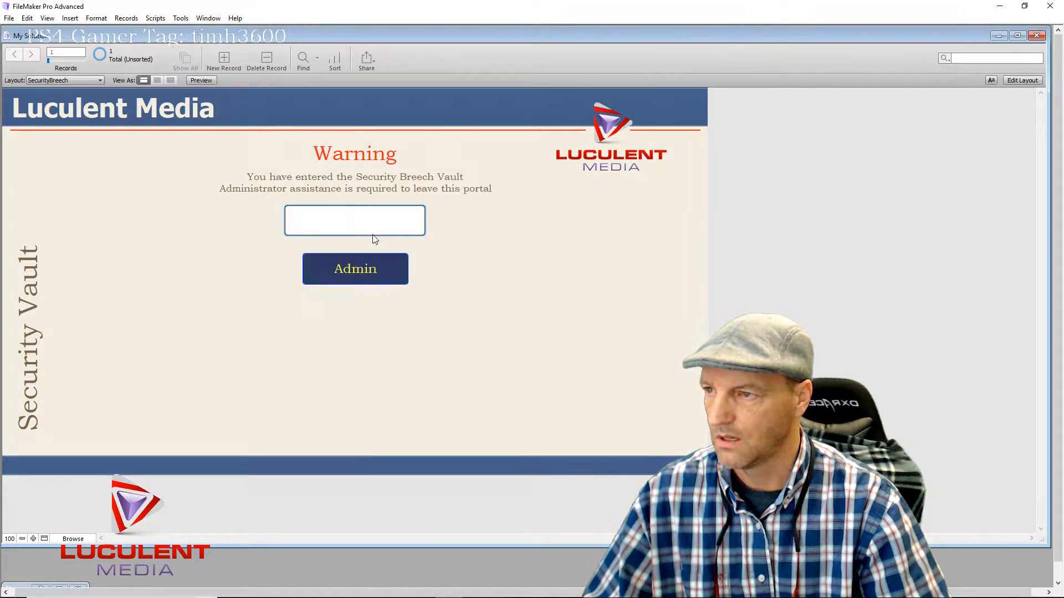
pyautogui.click(355, 269)
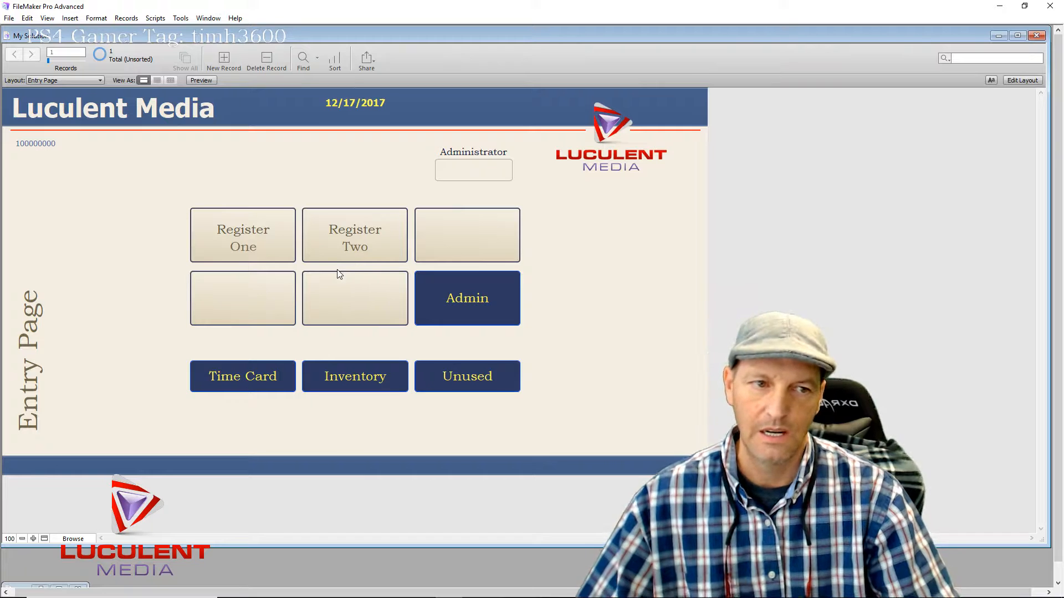
# Enter the administrator passcode, log in to the Admin Window, and open the Passcode log
pyautogui.click(474, 169)
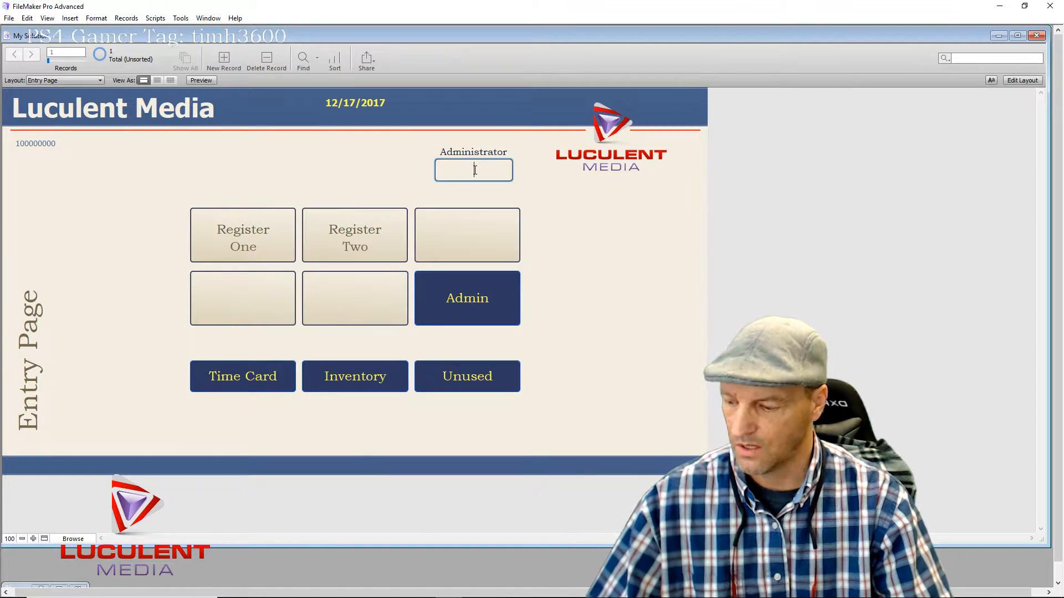
pyautogui.write('1234')
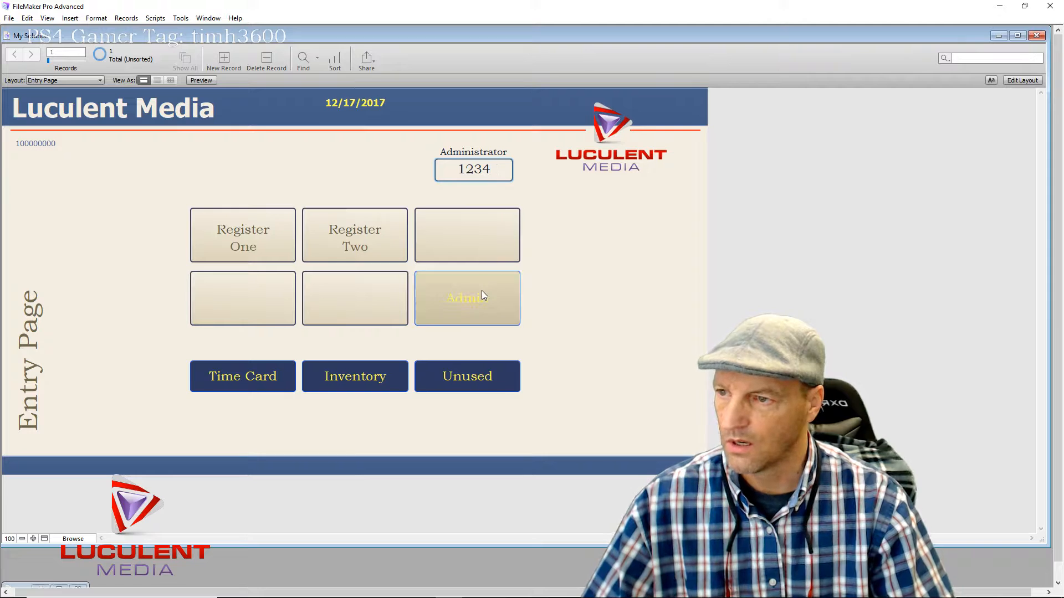
pyautogui.click(481, 294)
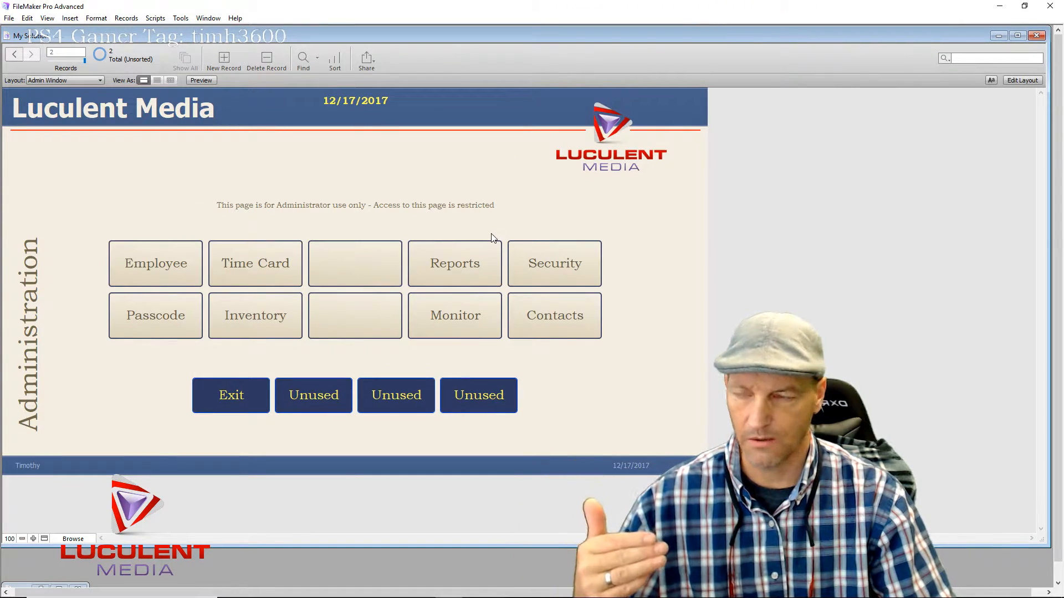
pyautogui.click(162, 333)
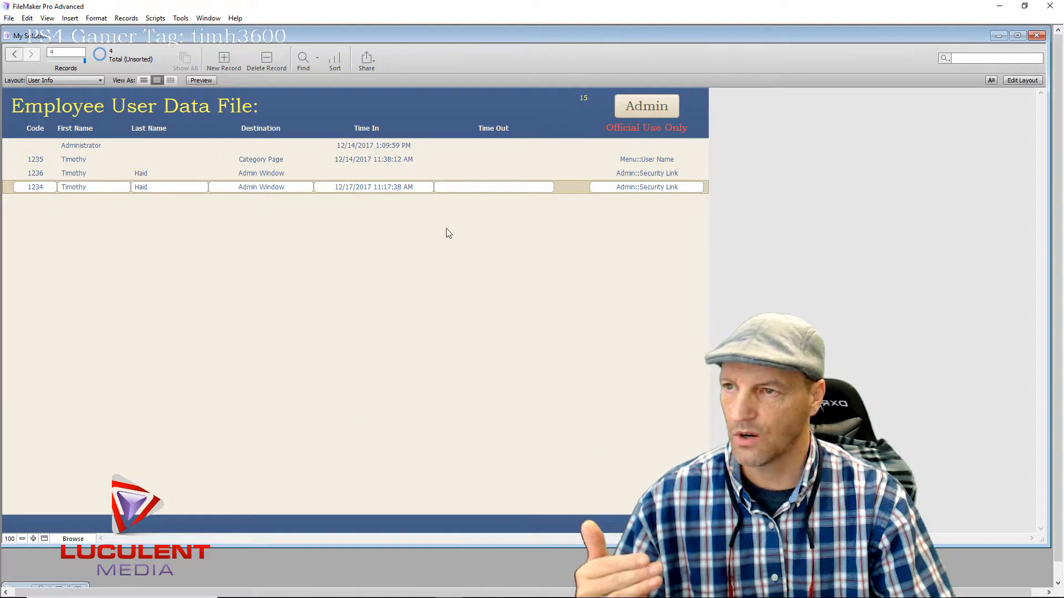
# Step through records 1236 and 1235 up to the Administrator record
pyautogui.click(466, 177)
pyautogui.click(464, 162)
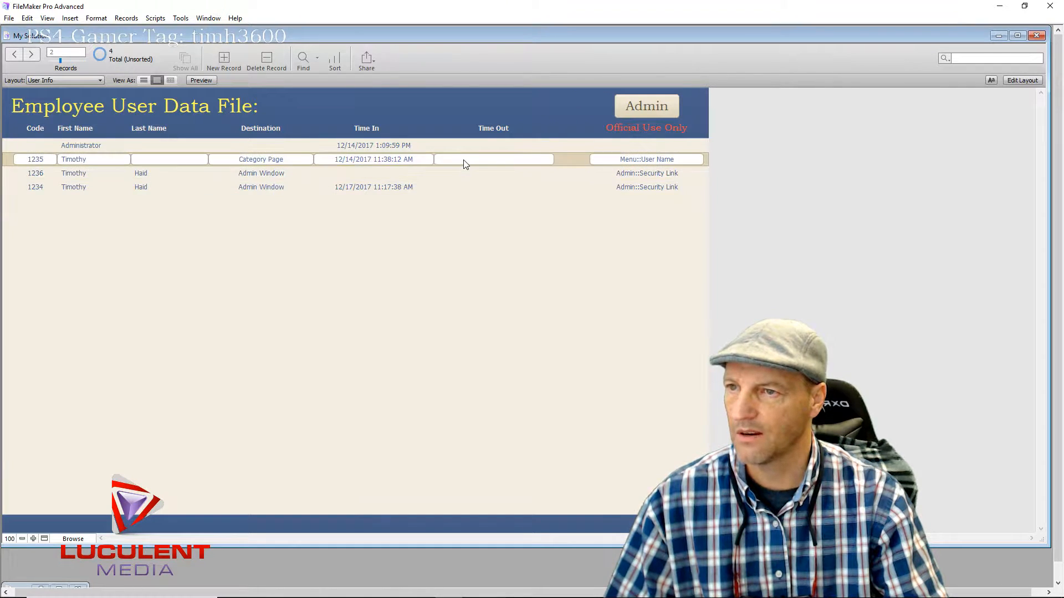
pyautogui.click(479, 147)
pyautogui.click(478, 158)
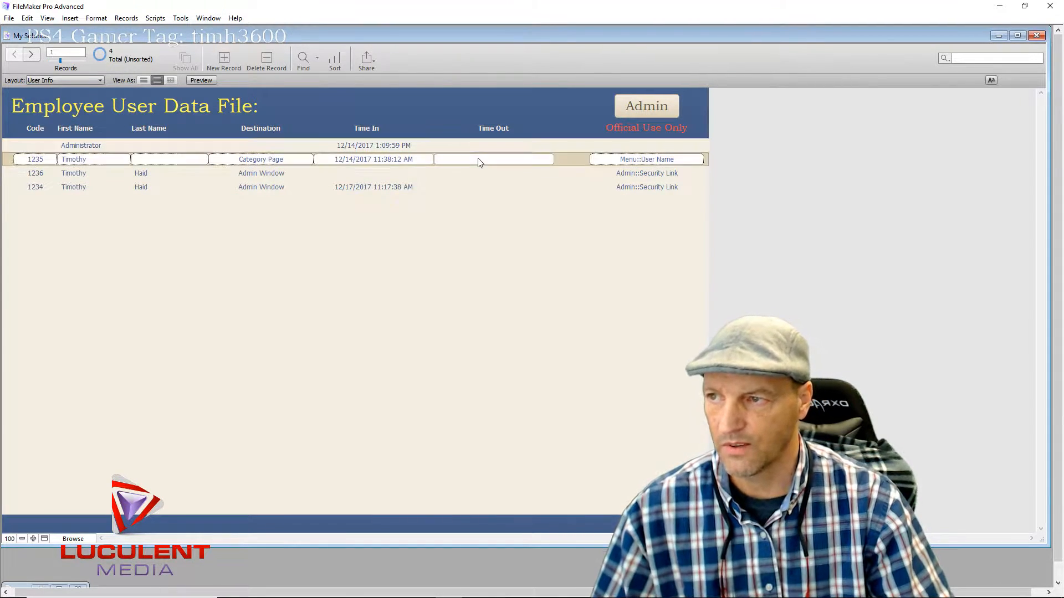
pyautogui.click(475, 173)
pyautogui.click(475, 187)
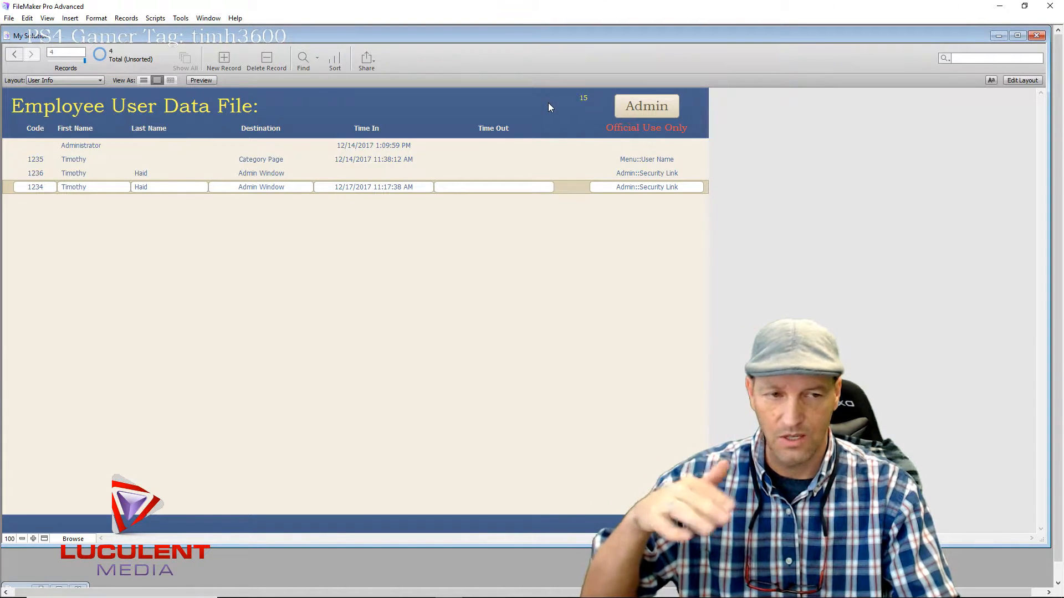
# Step through records 1236, 1235 and 1234, then leave the list to trigger the Security Breach Vault
pyautogui.click(504, 173)
pyautogui.click(505, 159)
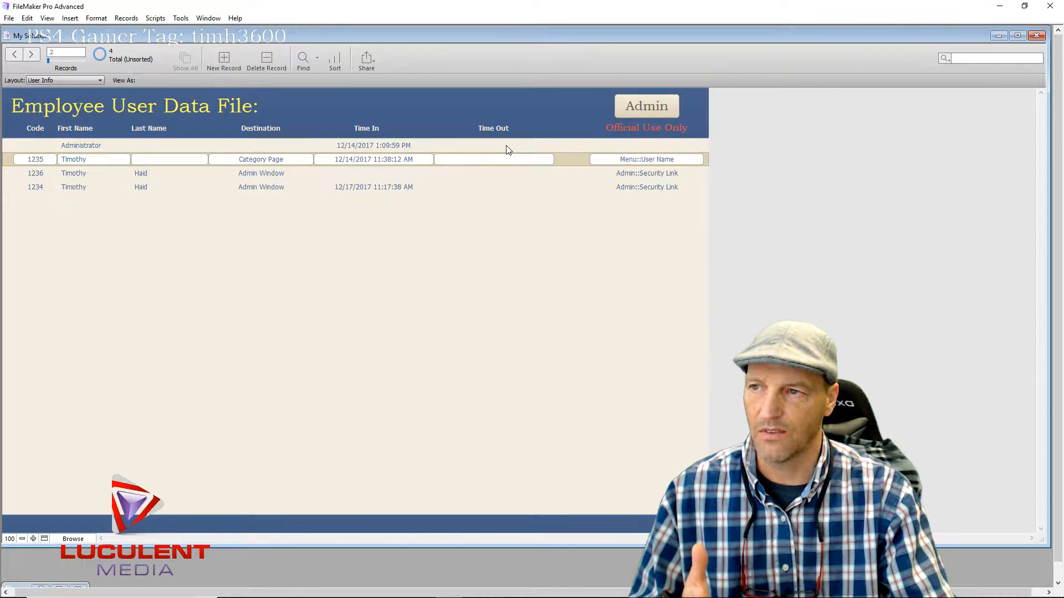
pyautogui.click(504, 173)
pyautogui.click(504, 189)
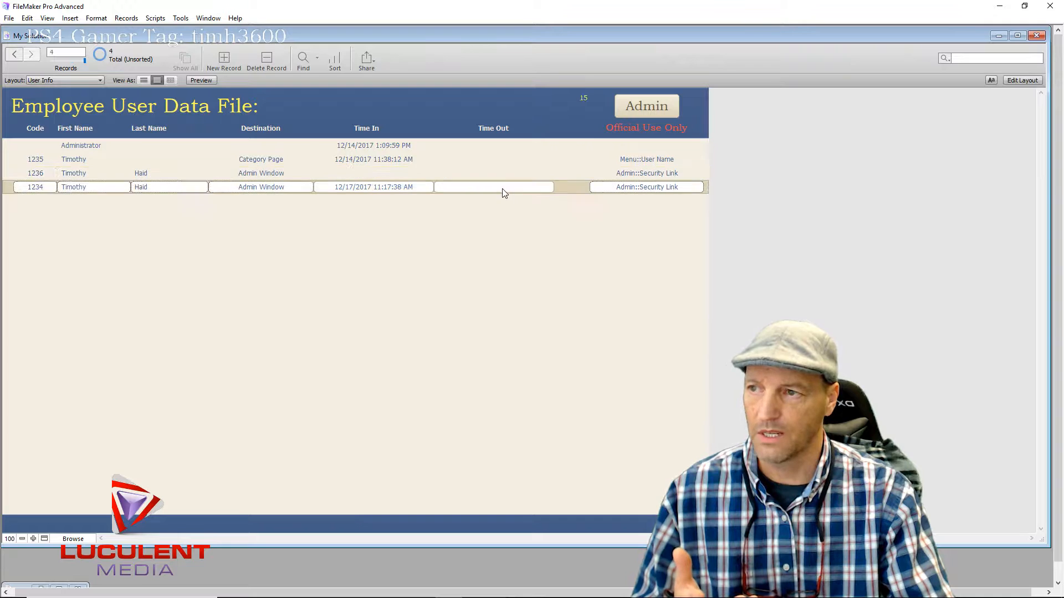
pyautogui.click(623, 108)
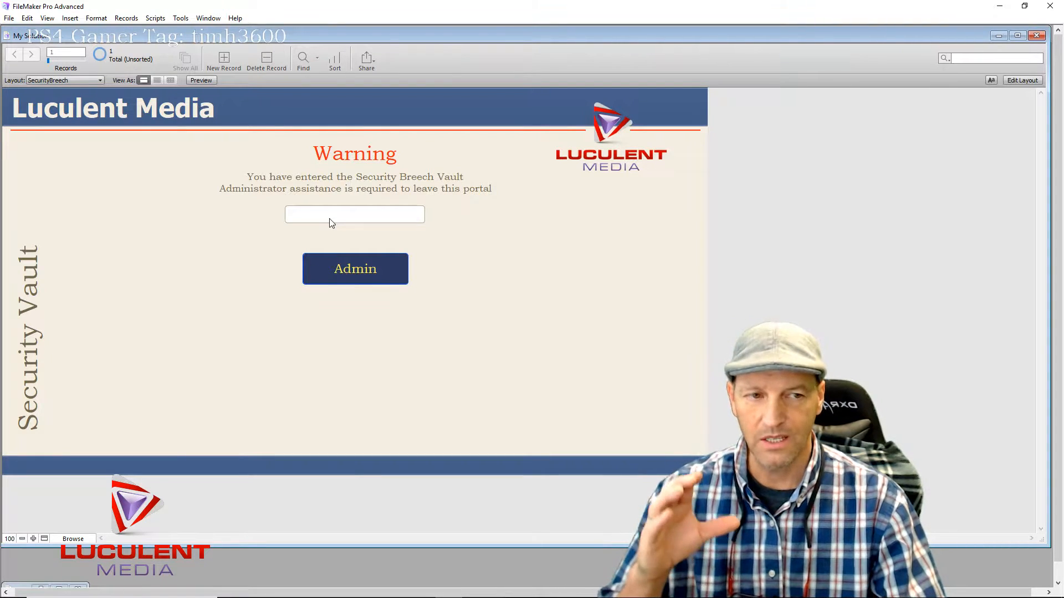
# Enter the vault's exit code and submit it to return to the Entry Page
pyautogui.click(367, 207)
pyautogui.write('999')
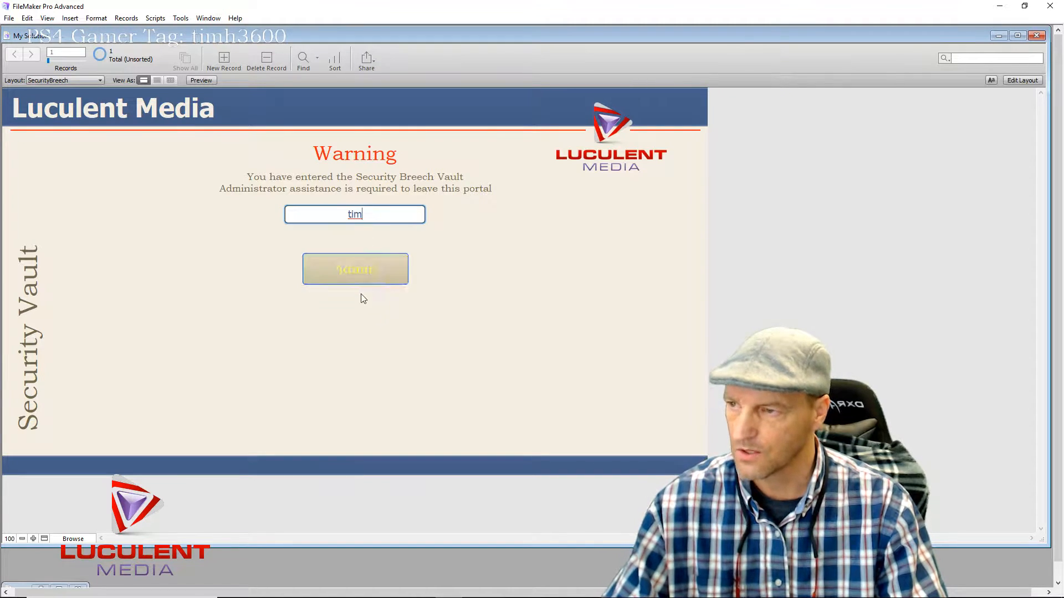
pyautogui.click(371, 268)
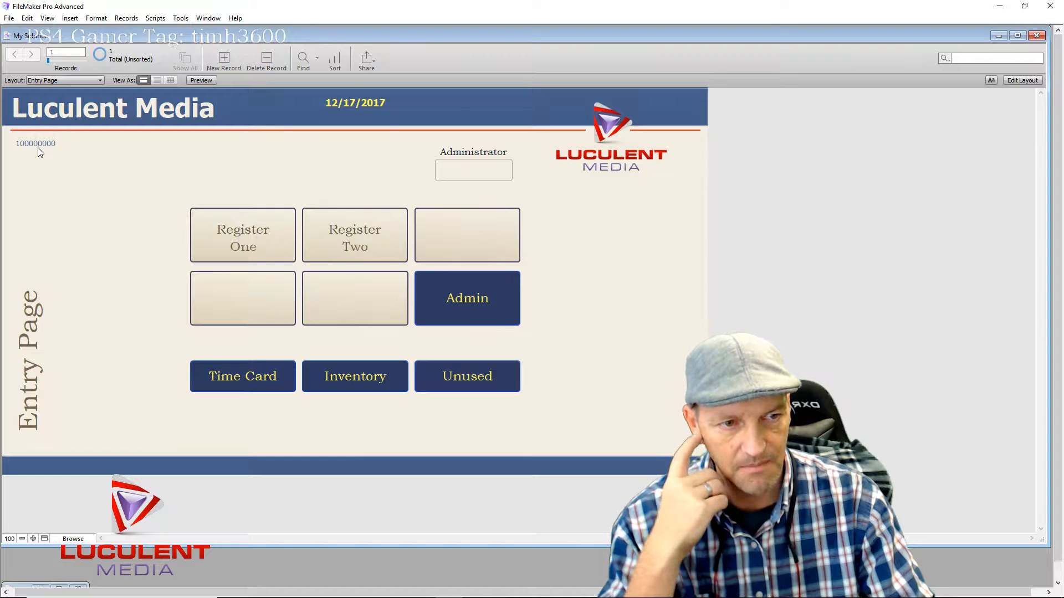
# From Register One's Clothing page, log in with the administrator passcode via Execute and open the Passcode log
pyautogui.click(234, 231)
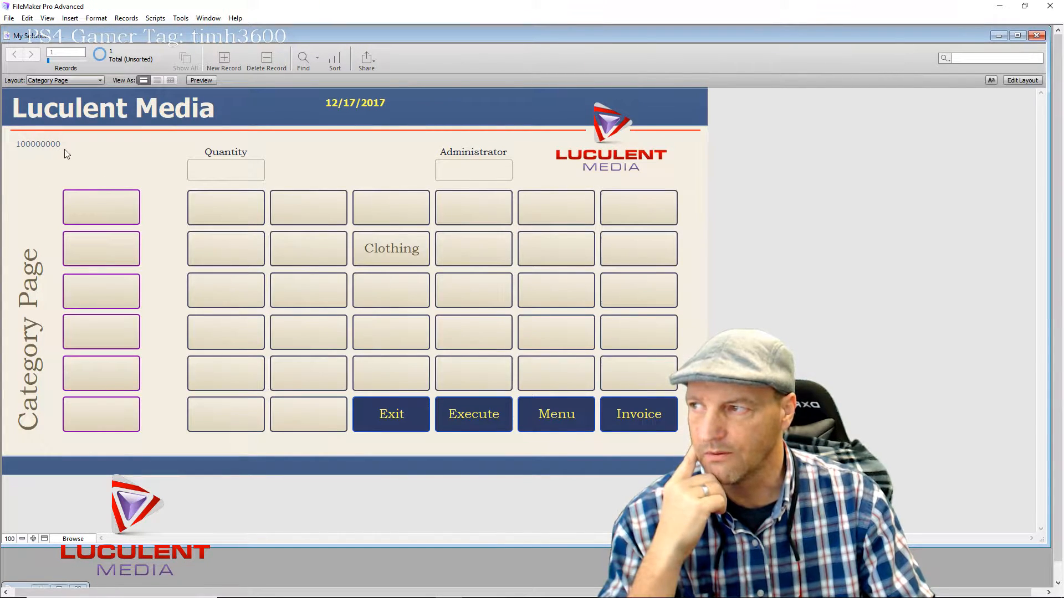
pyautogui.click(385, 248)
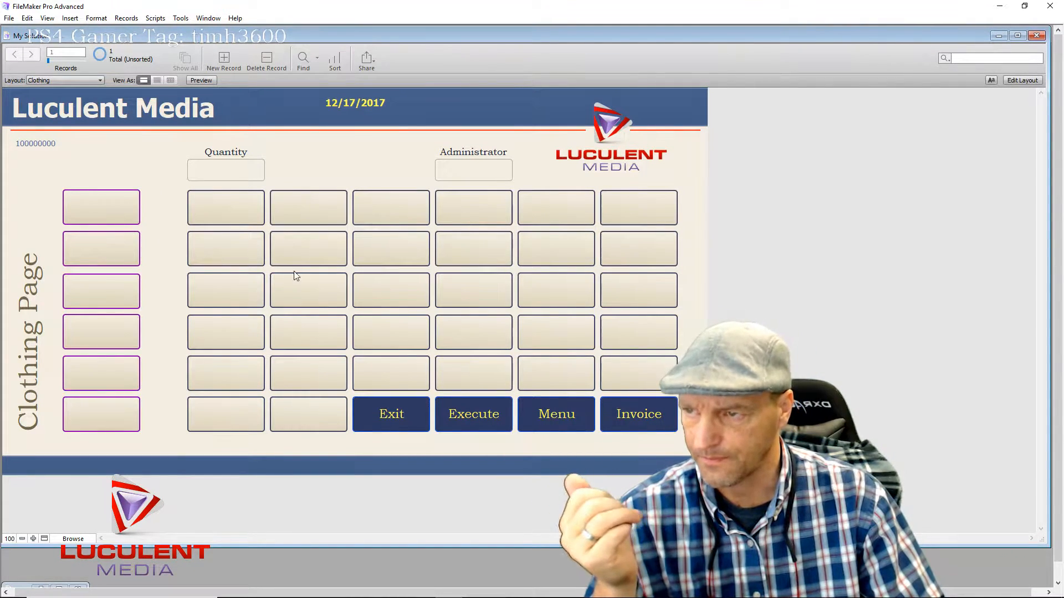
pyautogui.click(472, 172)
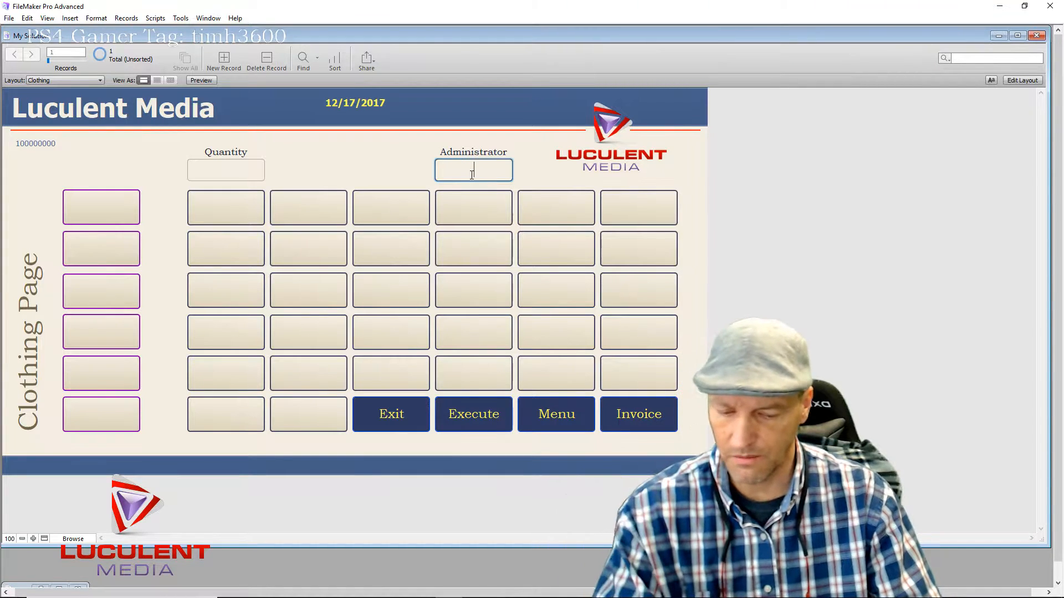
pyautogui.write('1234')
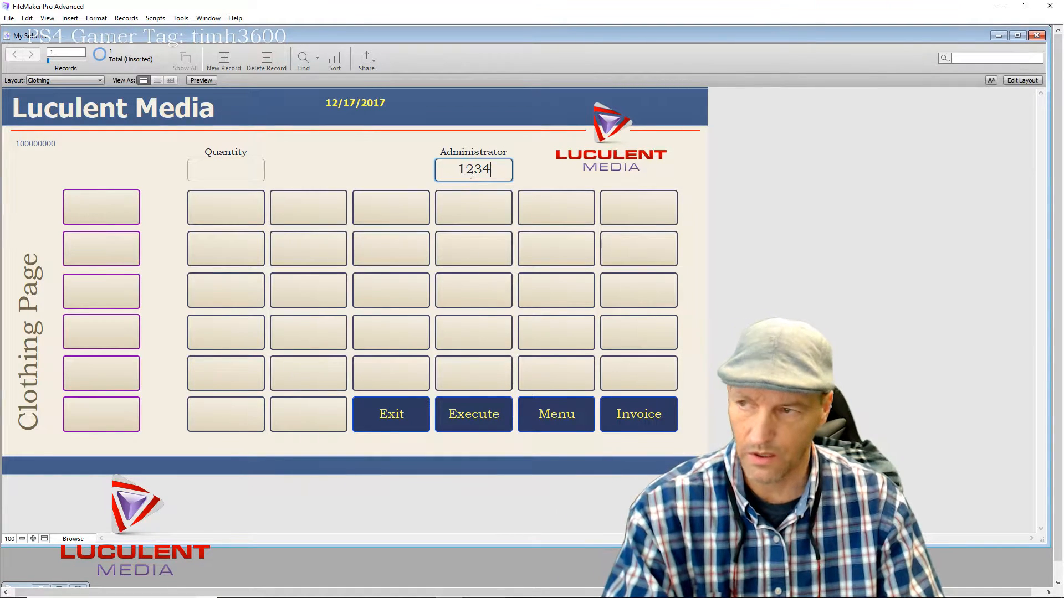
pyautogui.click(480, 426)
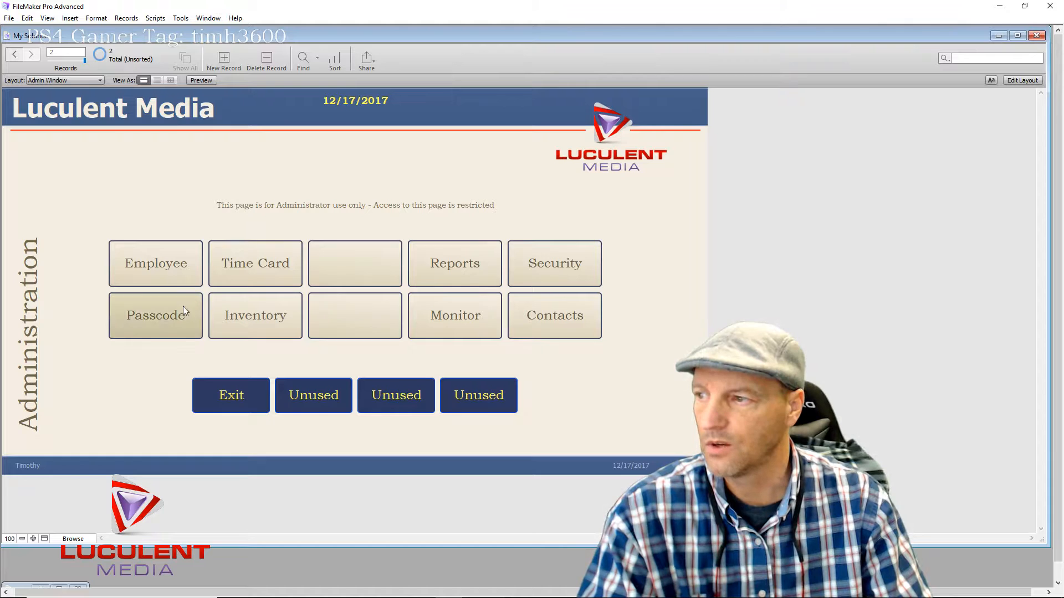
pyautogui.click(166, 317)
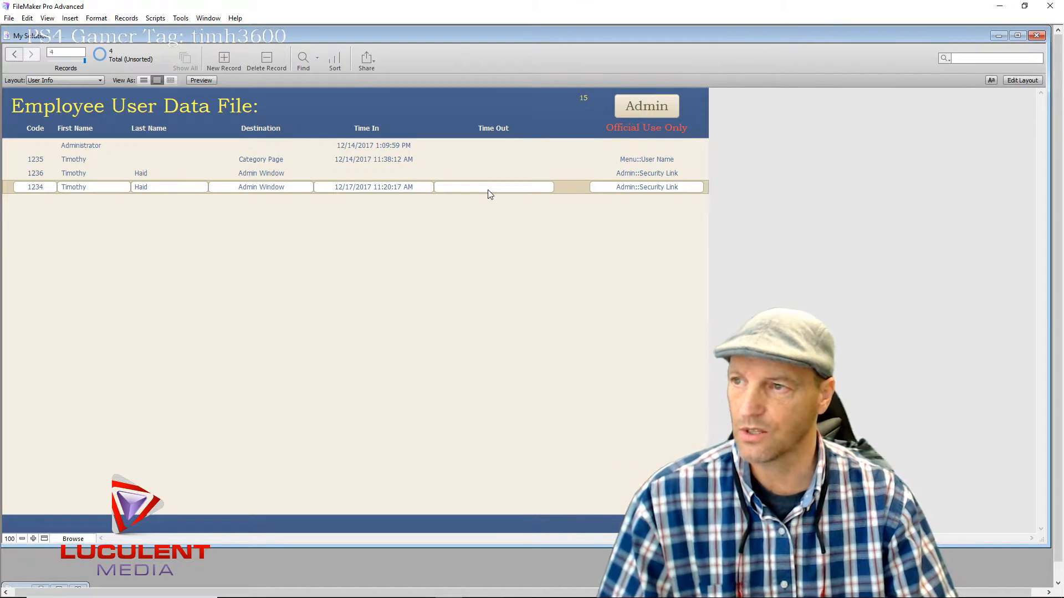
# Step through the log records back to Administrator and type 15 into the header pass field
pyautogui.click(492, 143)
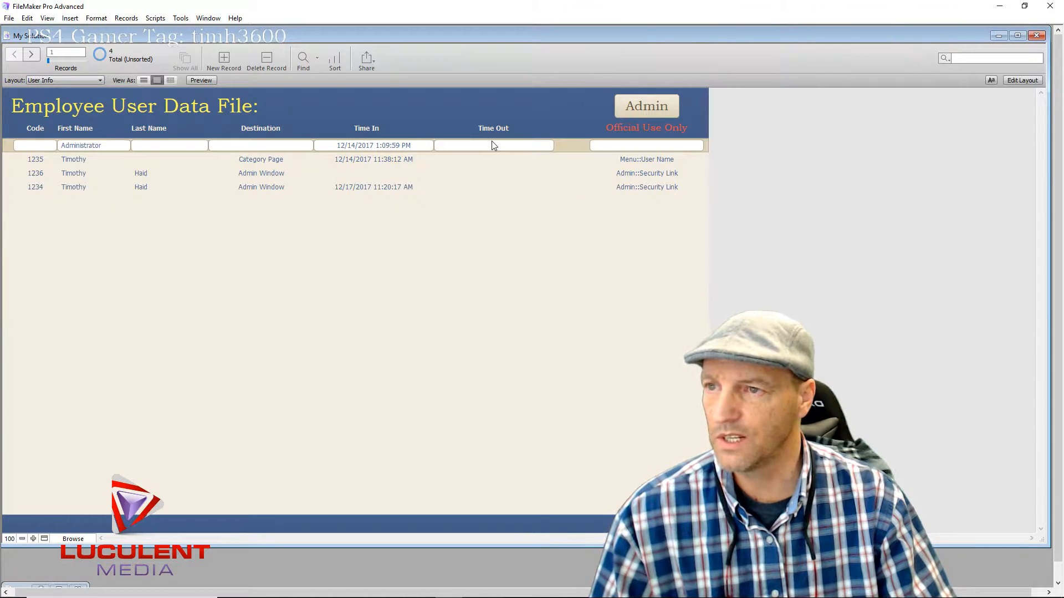
pyautogui.click(493, 161)
pyautogui.click(500, 177)
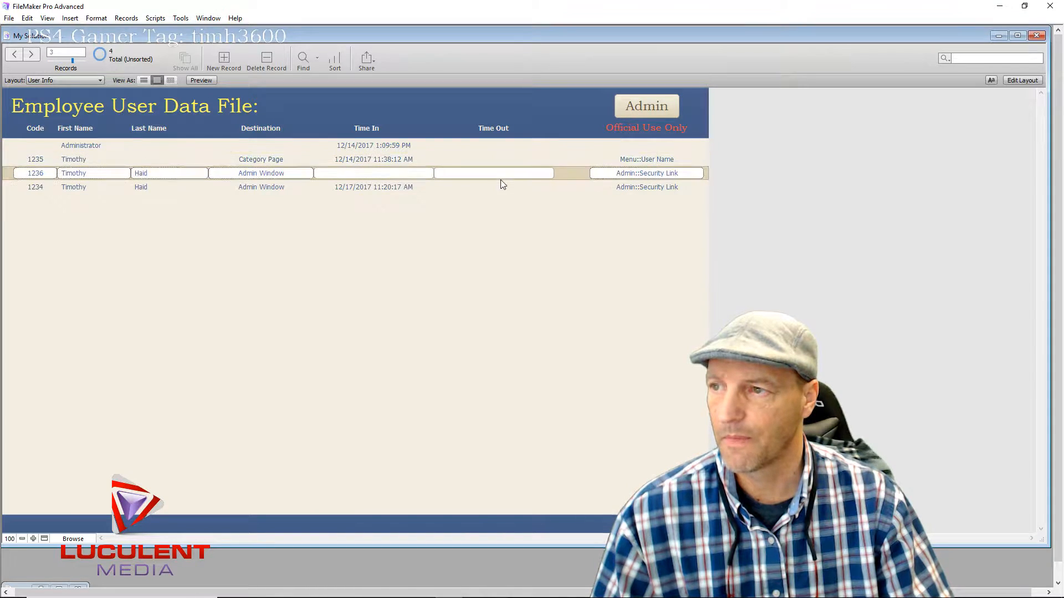
pyautogui.click(506, 191)
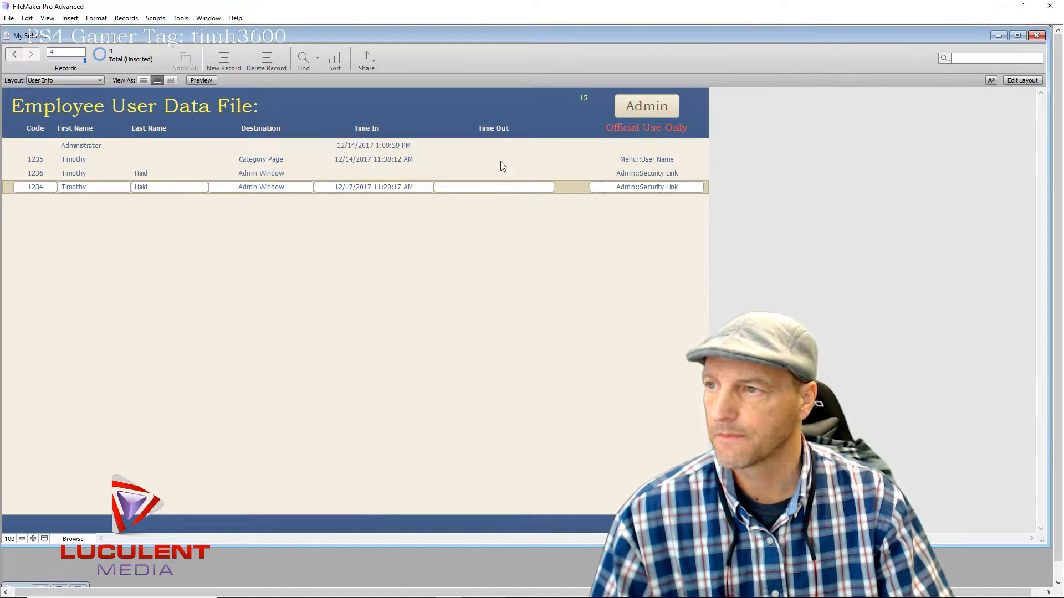
pyautogui.click(502, 164)
pyautogui.click(516, 144)
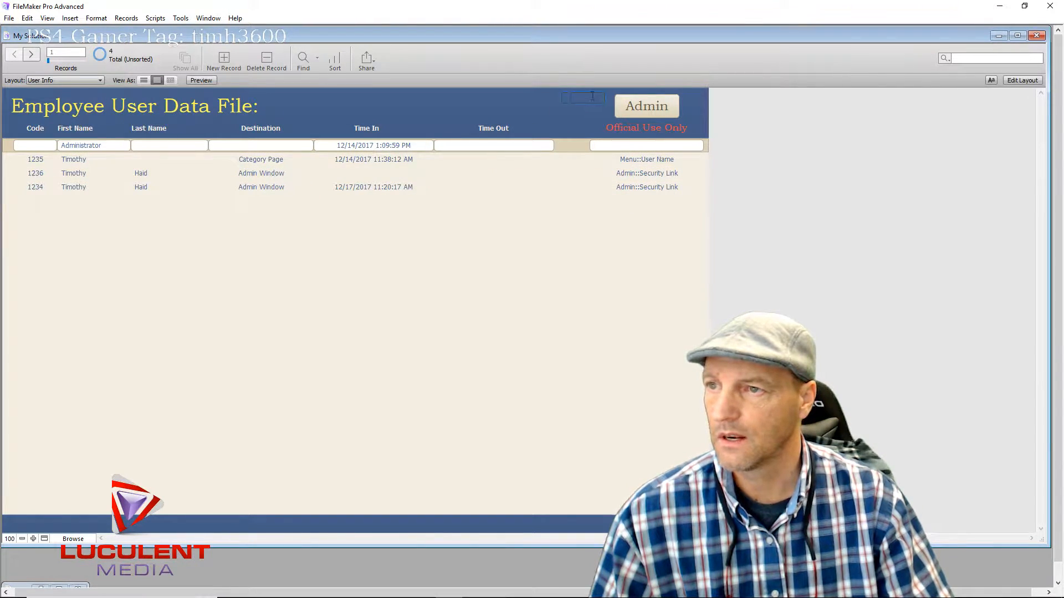
pyautogui.write('15')
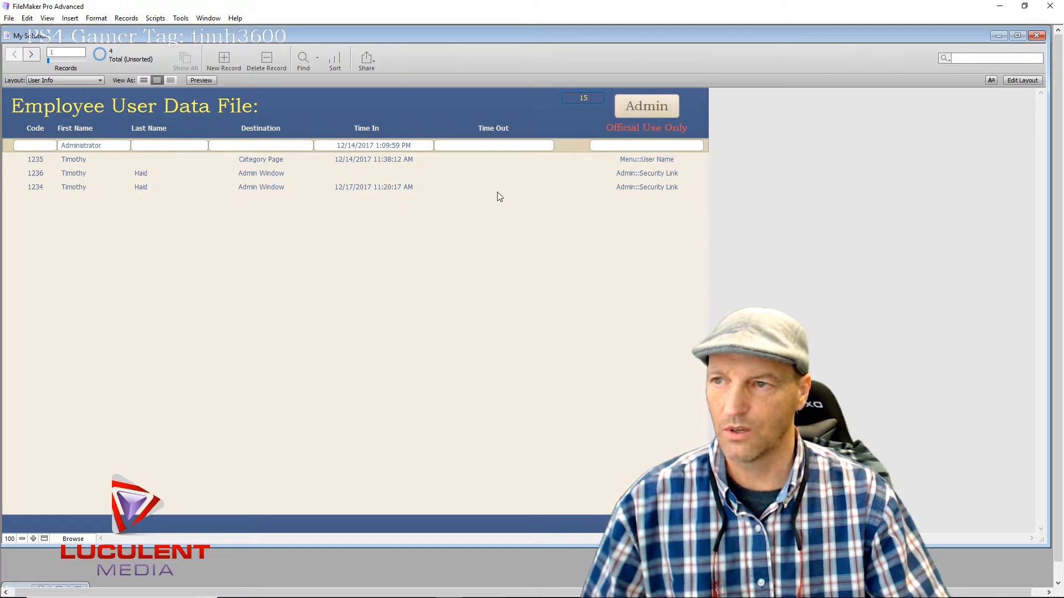
# Move between record 1236 and Administrator, then return to the Administration page
pyautogui.click(574, 173)
pyautogui.click(550, 149)
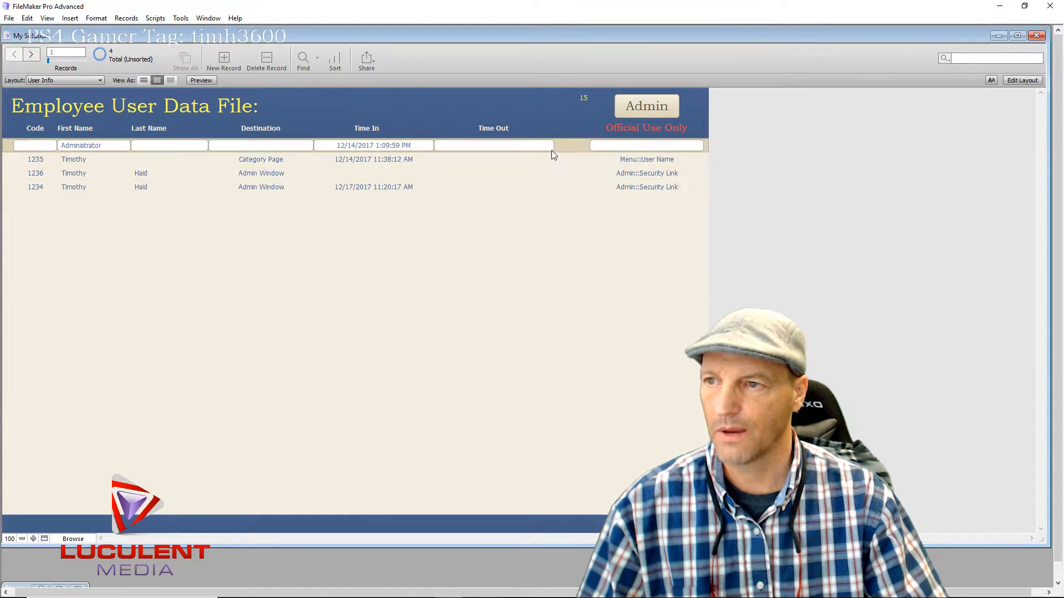
pyautogui.click(640, 107)
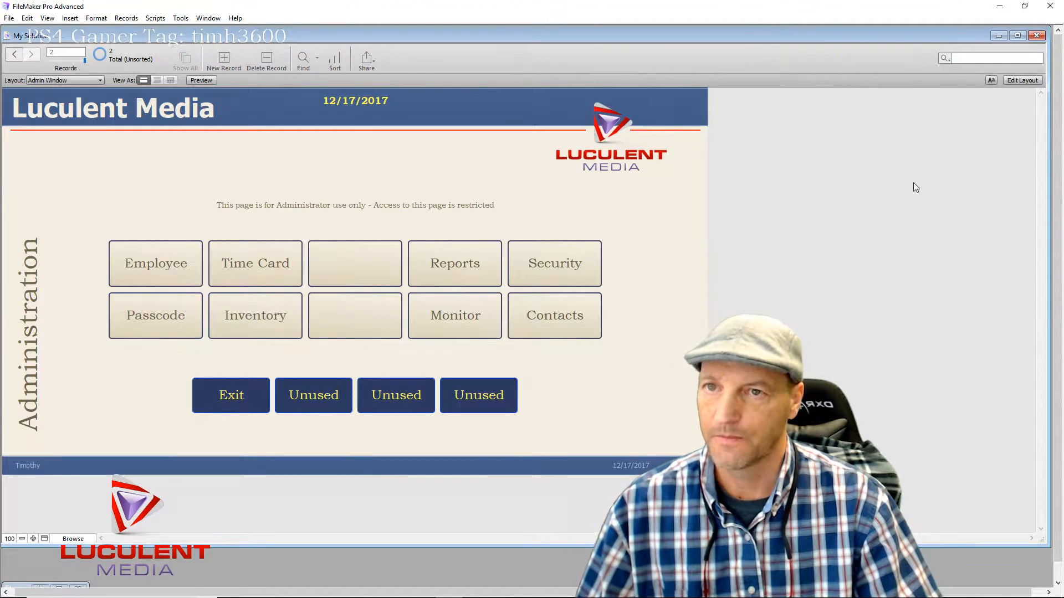
# In Layout mode, open the Passcode button's AdPassData script for editing
pyautogui.click(1022, 81)
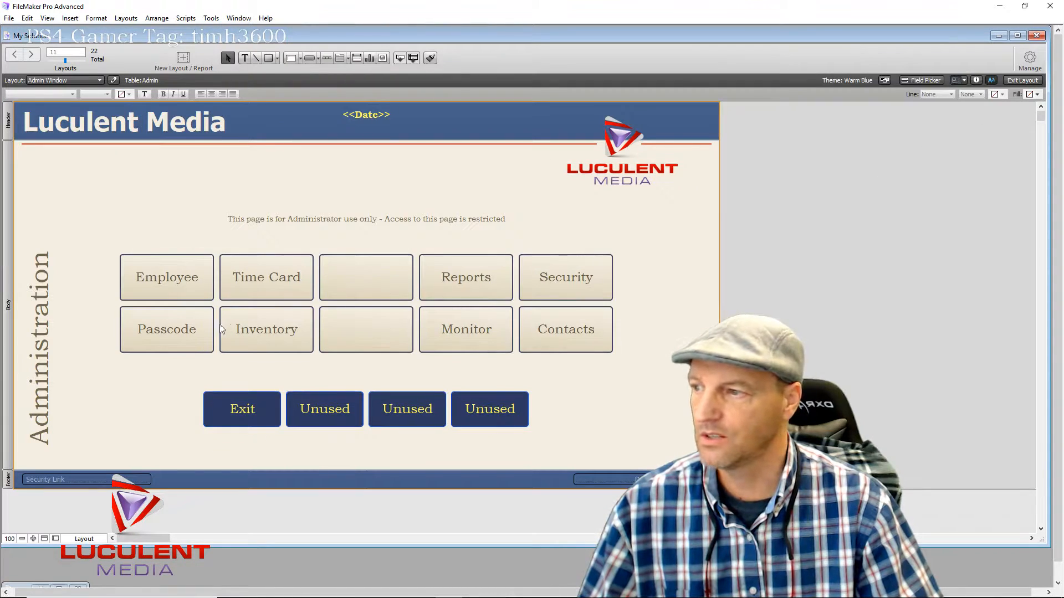
pyautogui.click(185, 330)
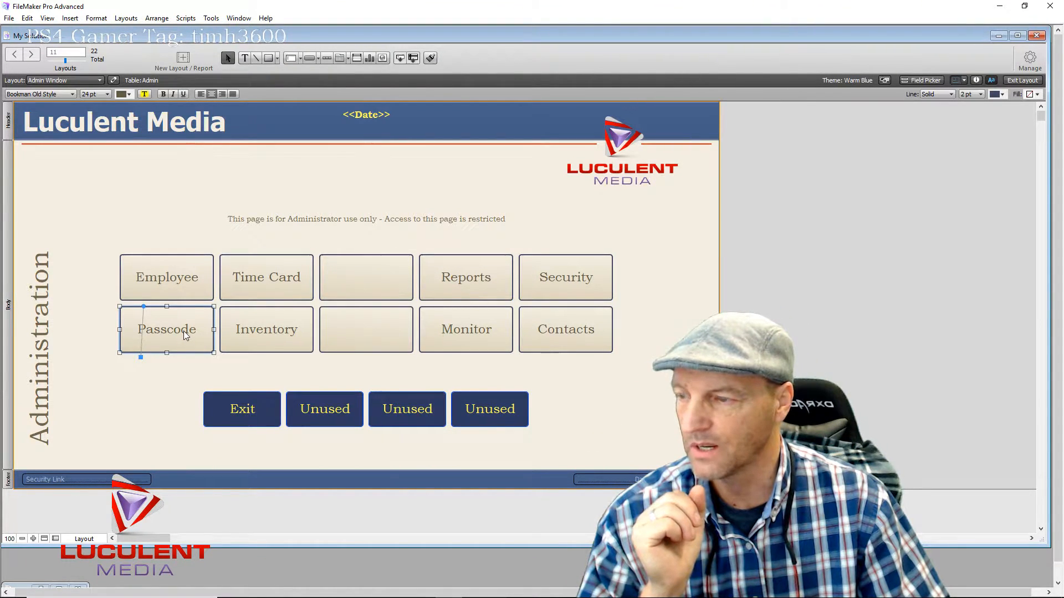
pyautogui.doubleClick(184, 331)
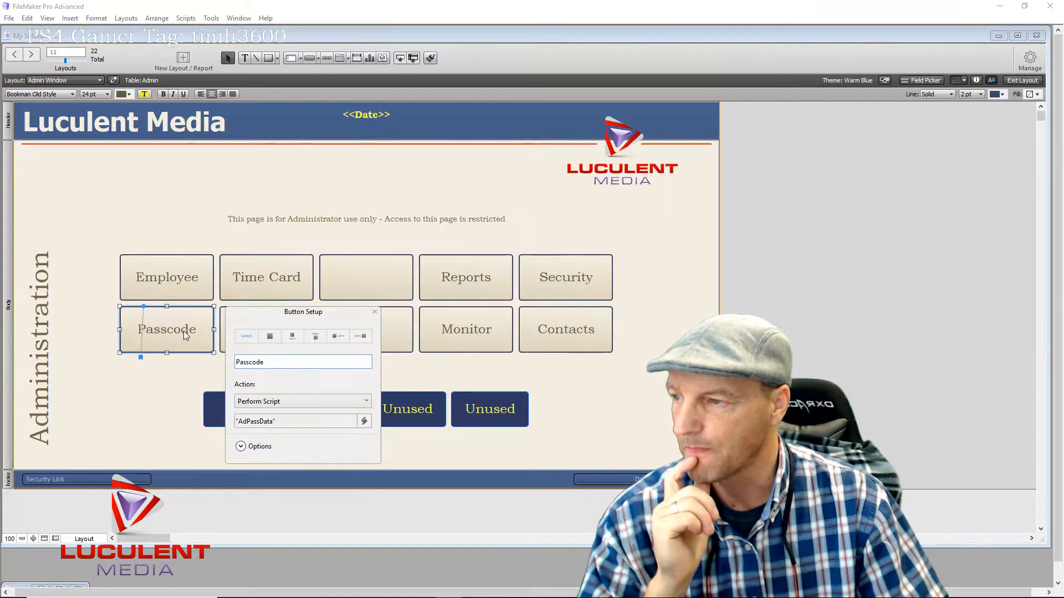
pyautogui.click(270, 423)
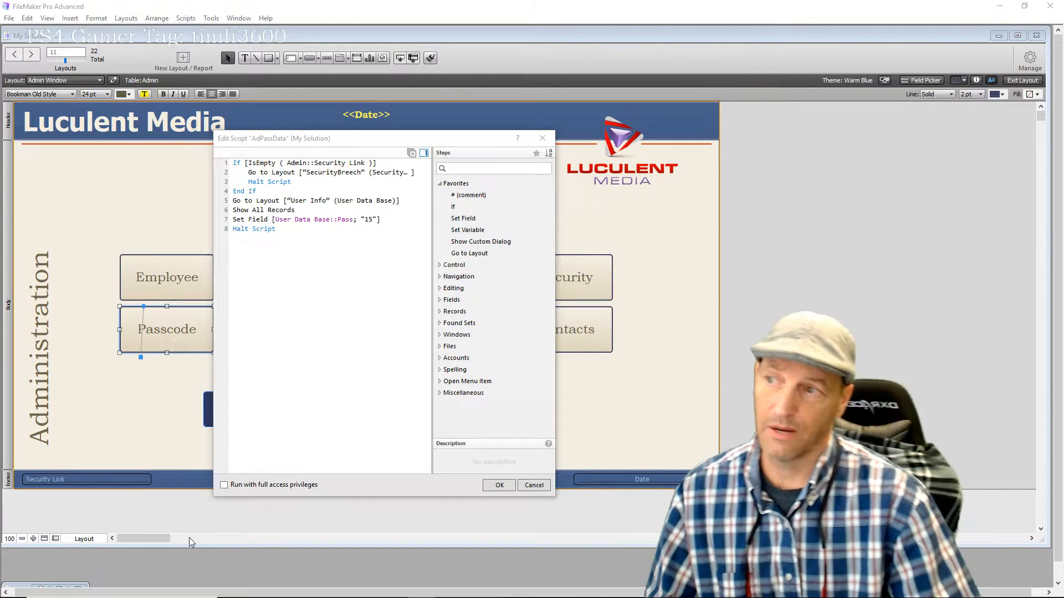
# Add Go to Record/Request/Page [First] above Set Field, save the script, and close Button Setup
pyautogui.moveTo(340, 597)
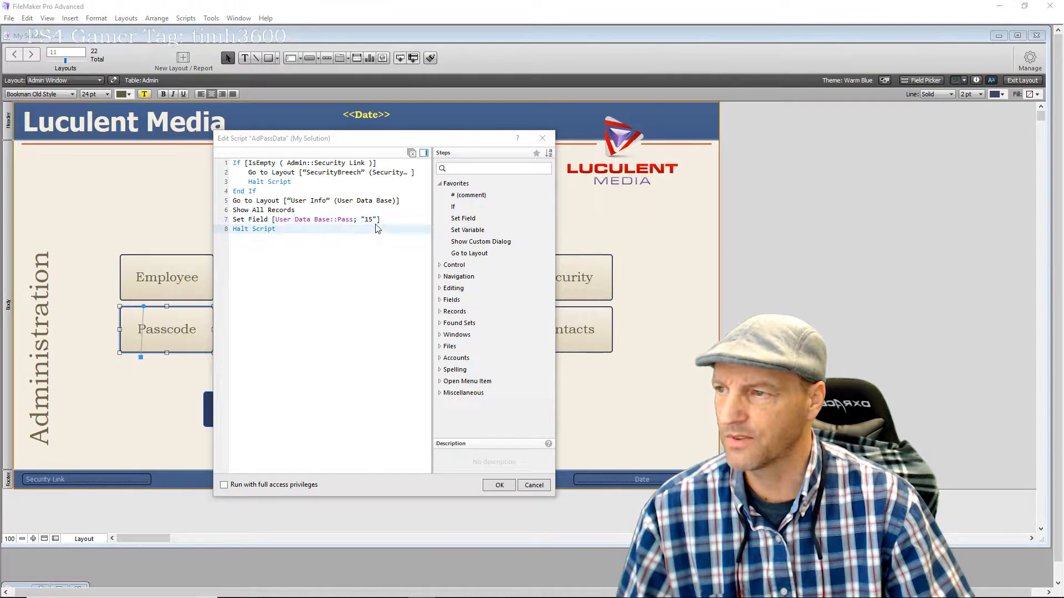
pyautogui.click(242, 213)
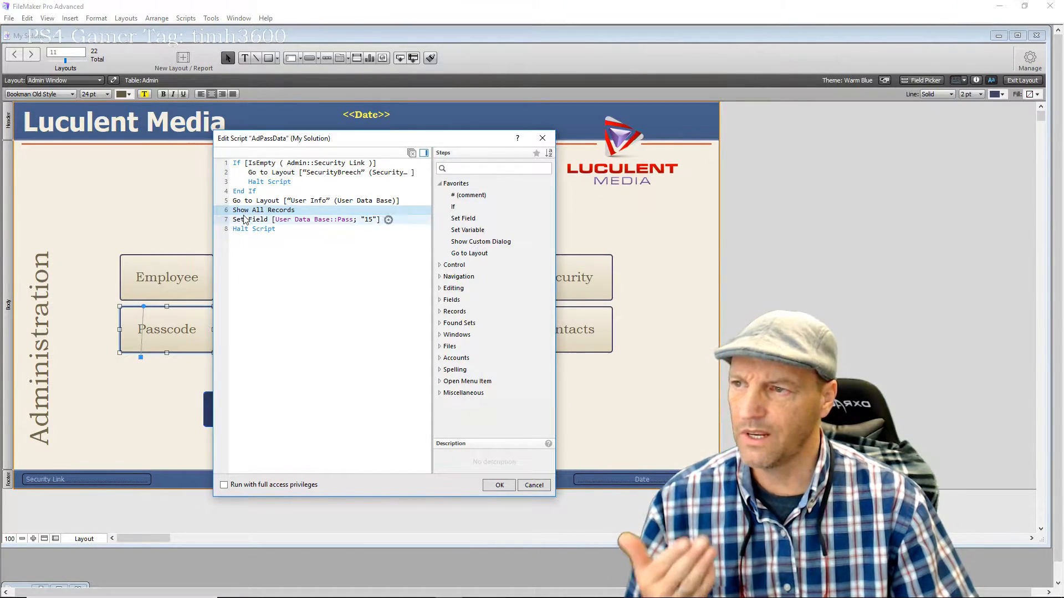
pyautogui.click(257, 309)
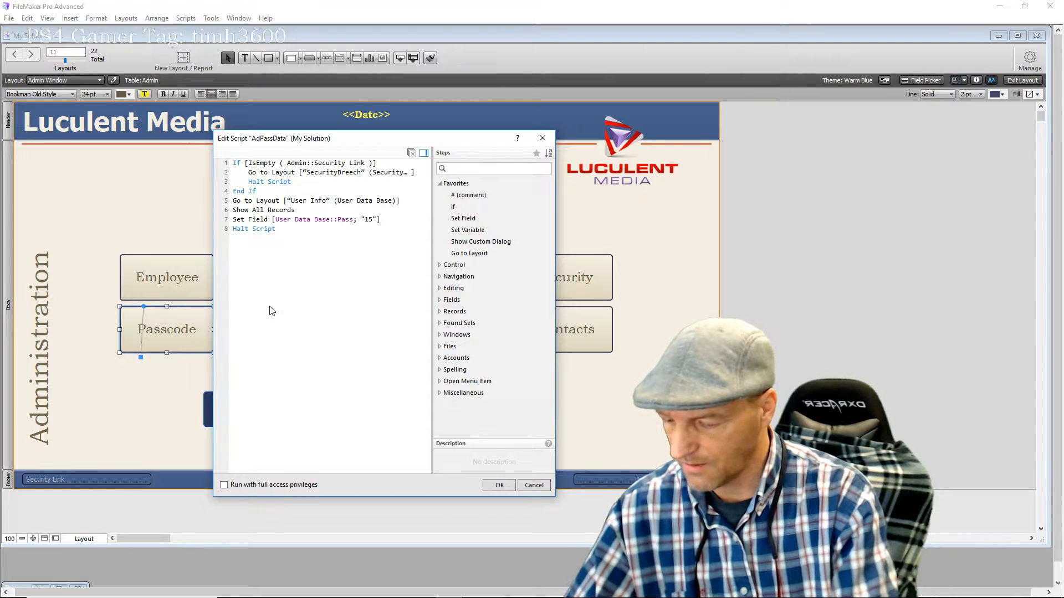
pyautogui.write('Go')
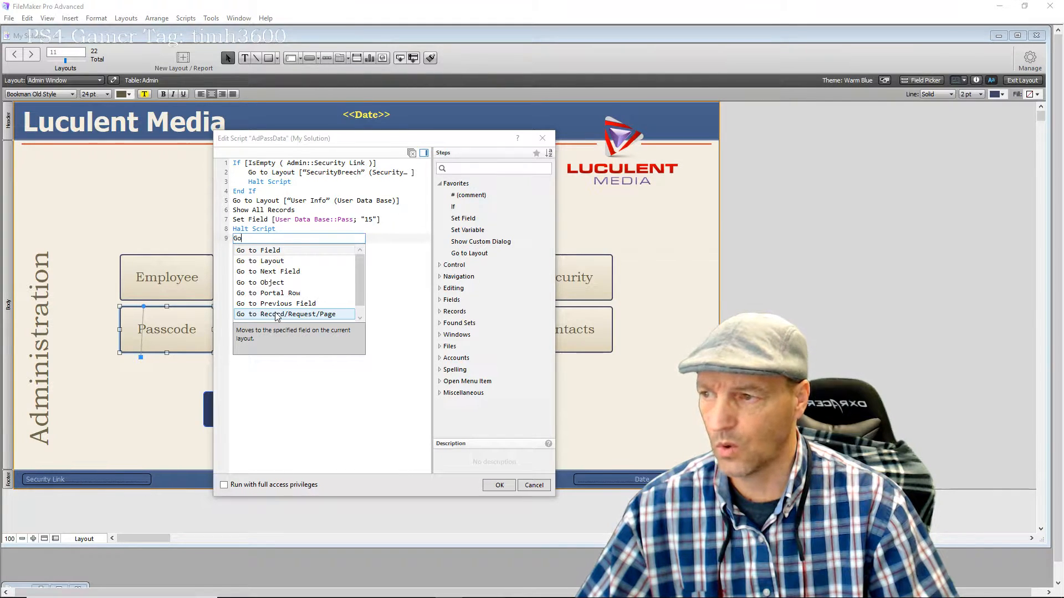
pyautogui.click(277, 315)
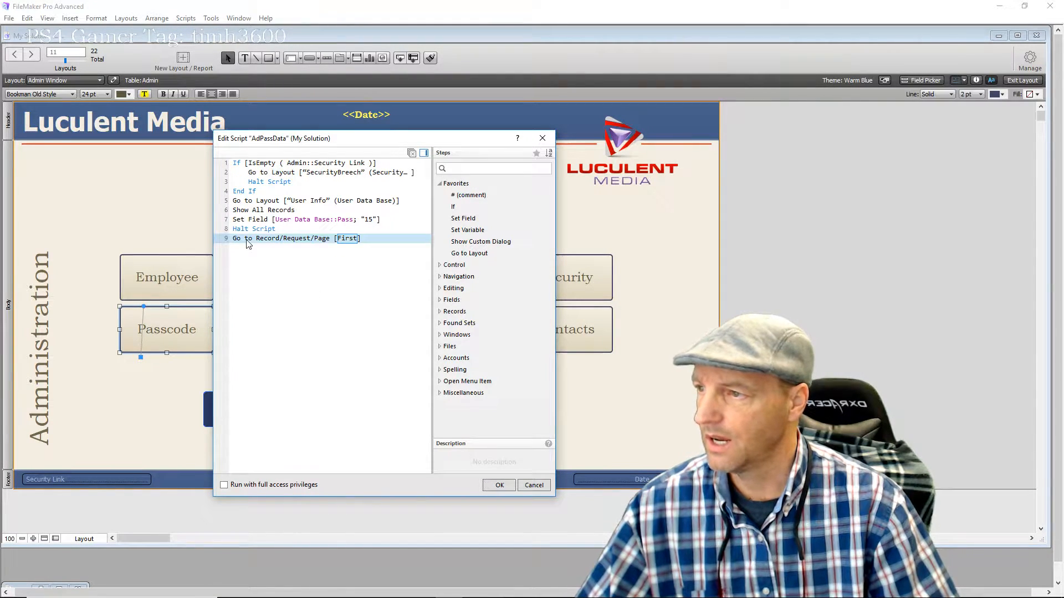
pyautogui.moveTo(249, 239); pyautogui.dragTo(256, 222)
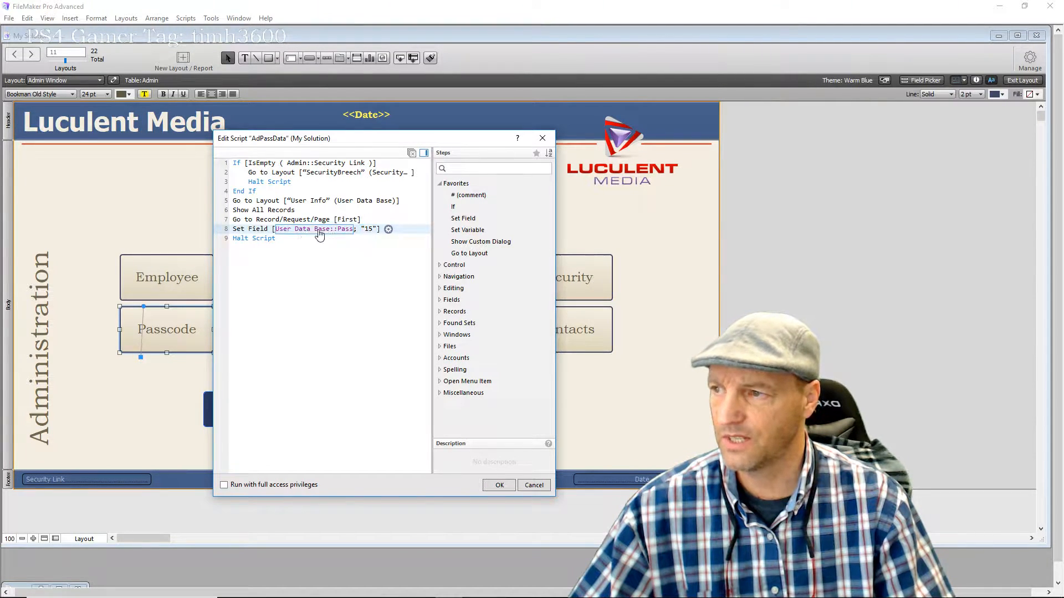
pyautogui.click(497, 486)
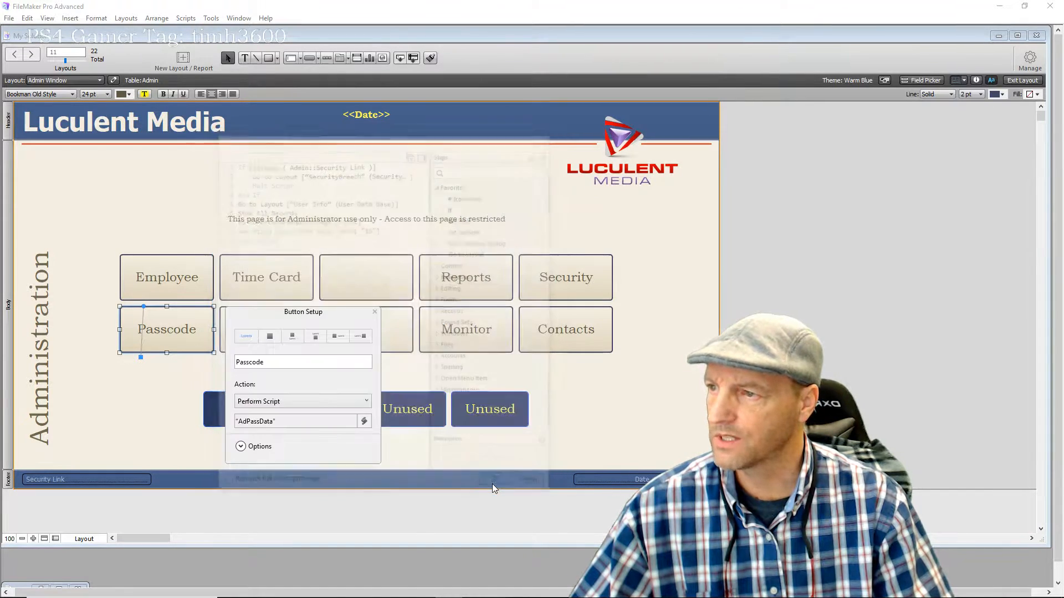
pyautogui.click(374, 312)
# Leave layout mode, run the Passcode button, and browse the employee User Info records
pyautogui.click(1023, 80)
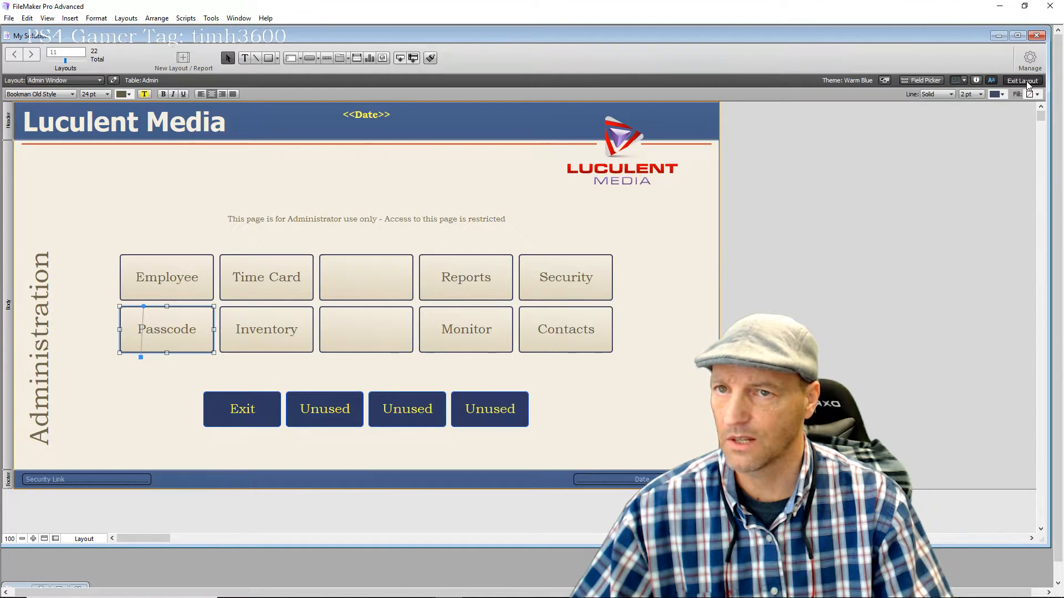
pyautogui.click(147, 317)
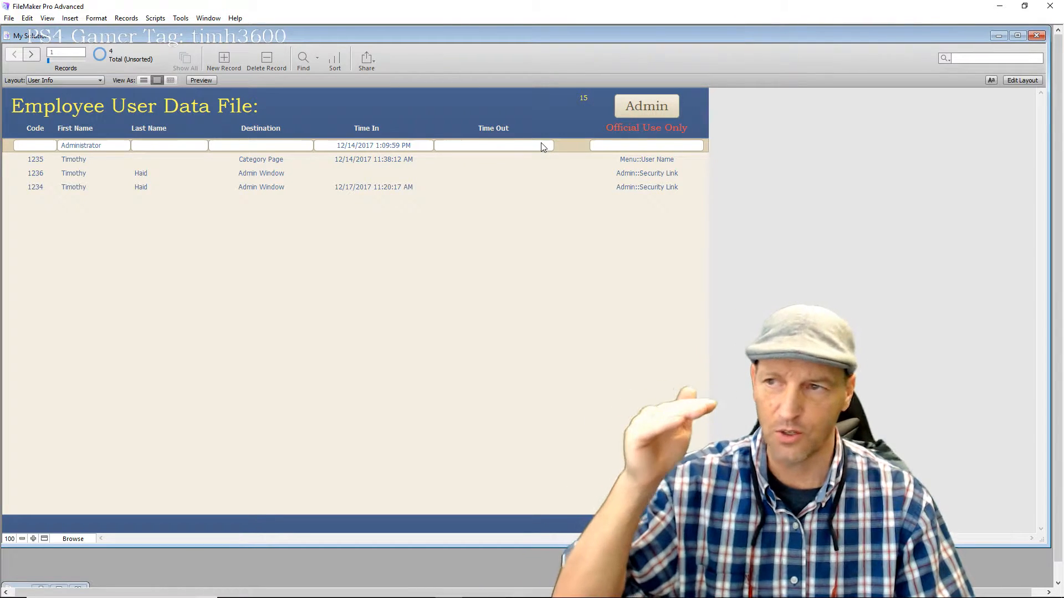
pyautogui.click(480, 162)
pyautogui.click(482, 174)
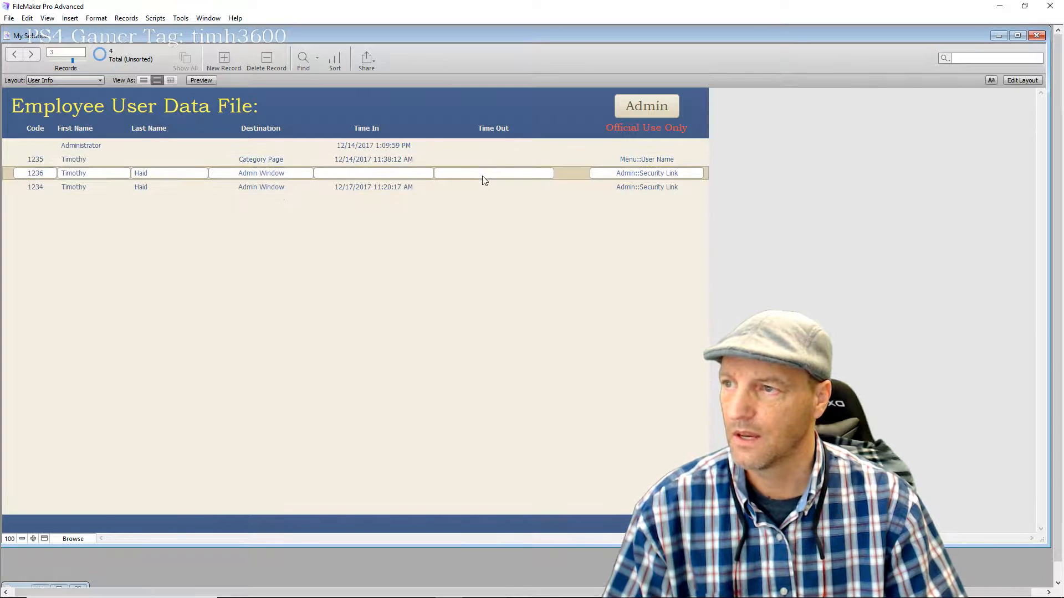
pyautogui.click(487, 188)
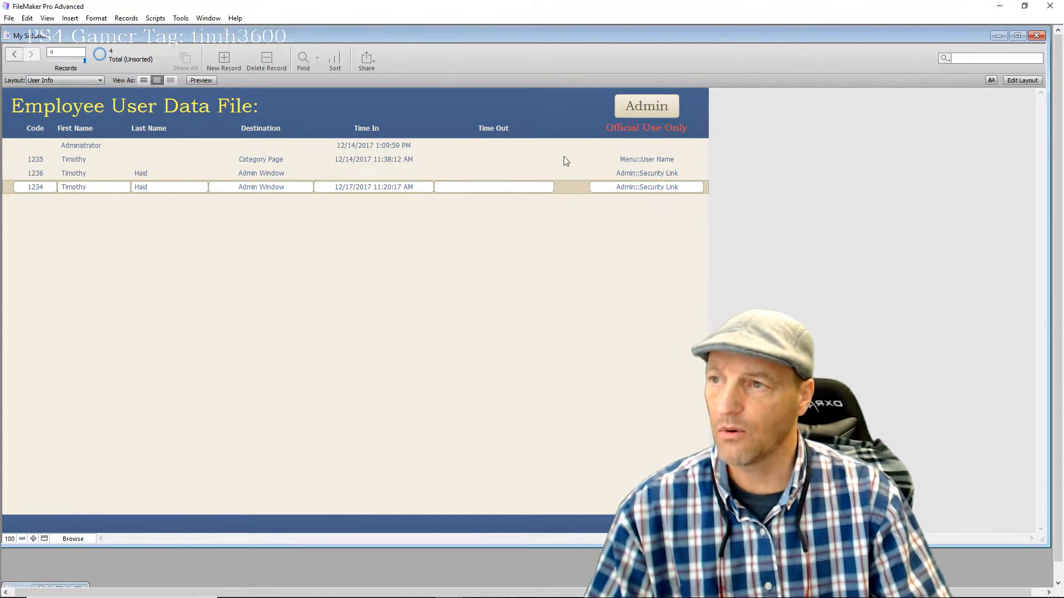
# Confirm the Administrator record holds 15, then return to the Entry Page's passcode field
pyautogui.click(562, 139)
pyautogui.click(555, 174)
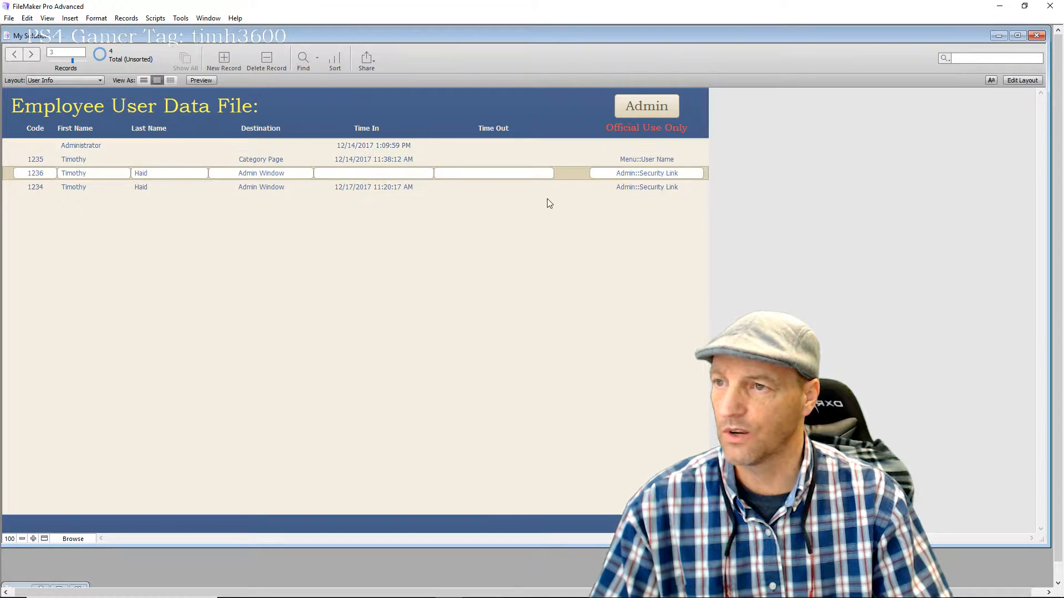
pyautogui.click(448, 187)
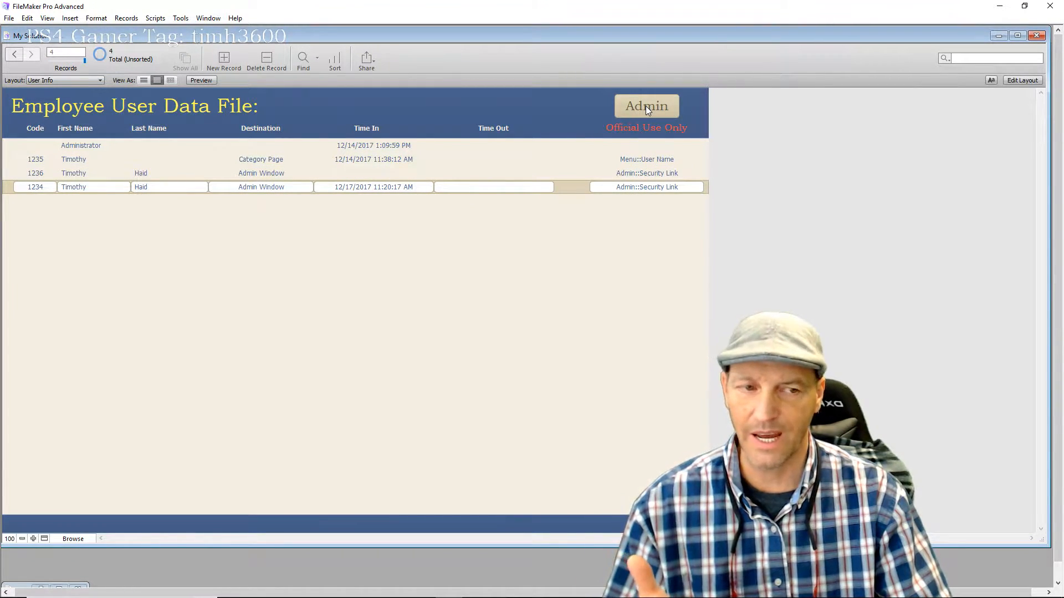
pyautogui.click(563, 148)
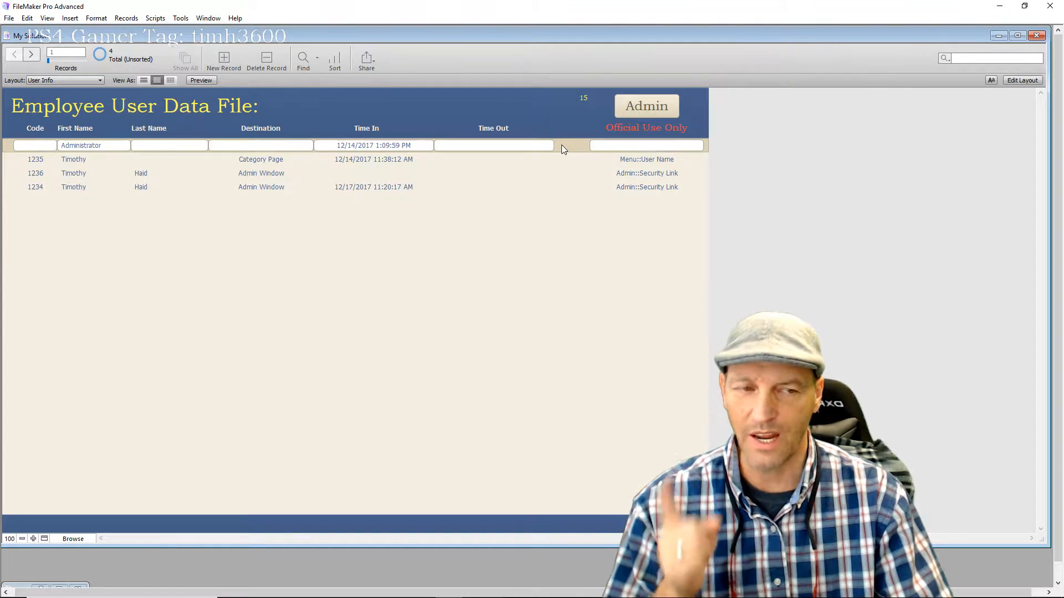
pyautogui.click(479, 186)
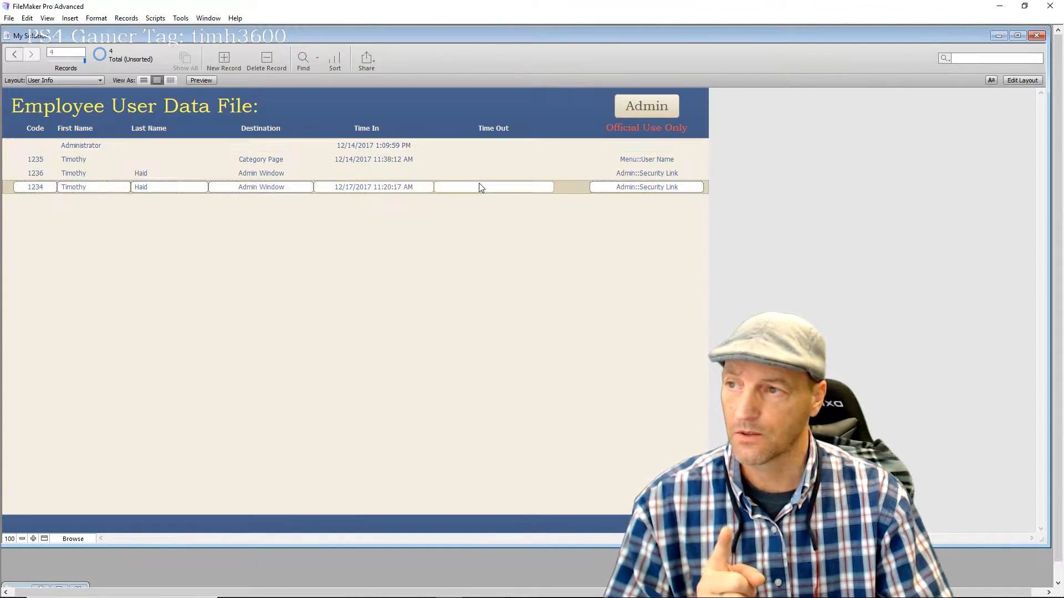
pyautogui.click(639, 107)
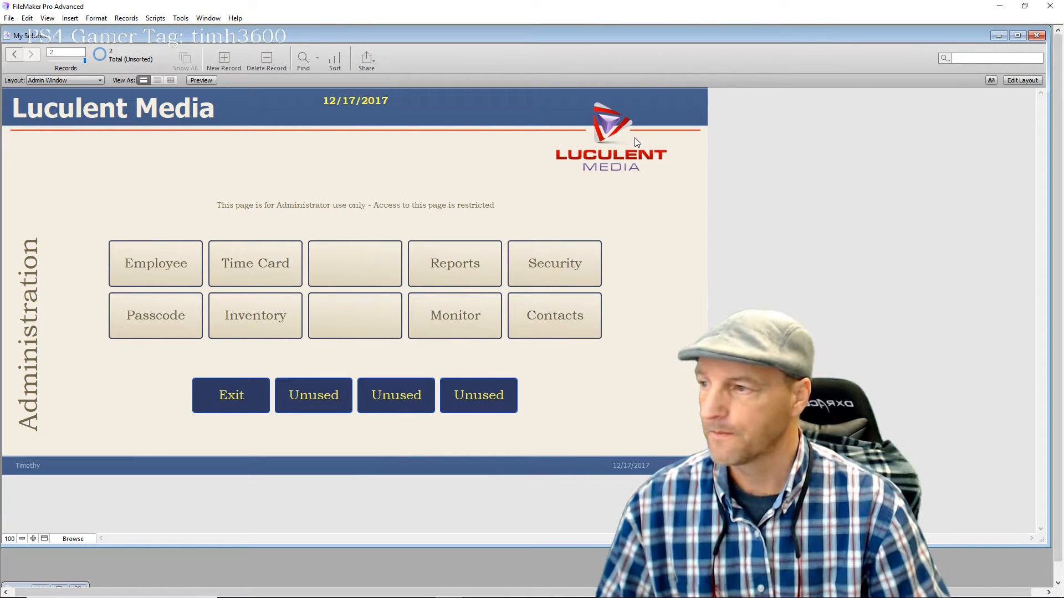
pyautogui.click(236, 410)
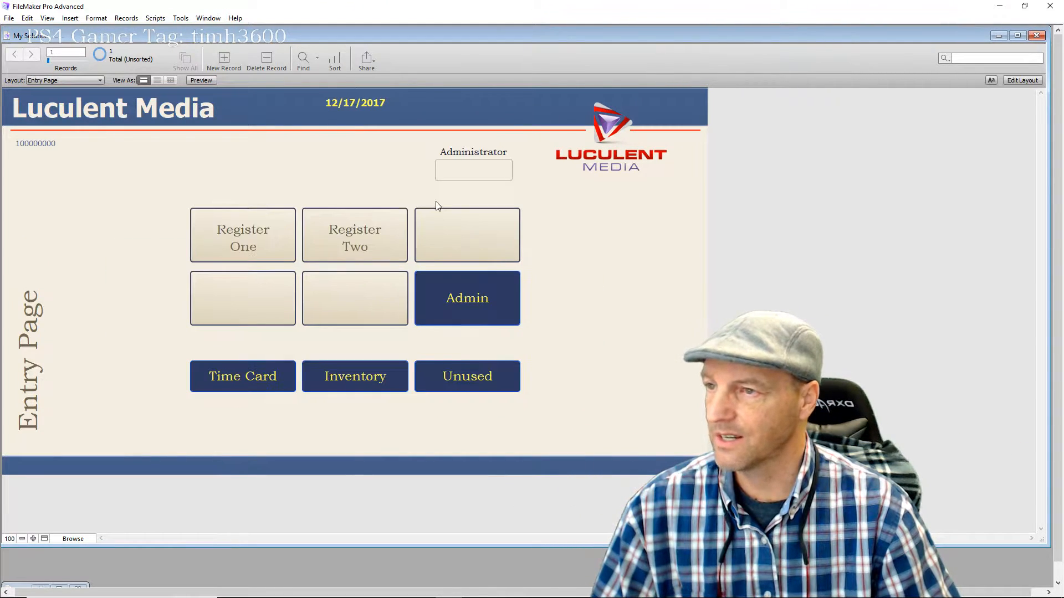
pyautogui.click(475, 171)
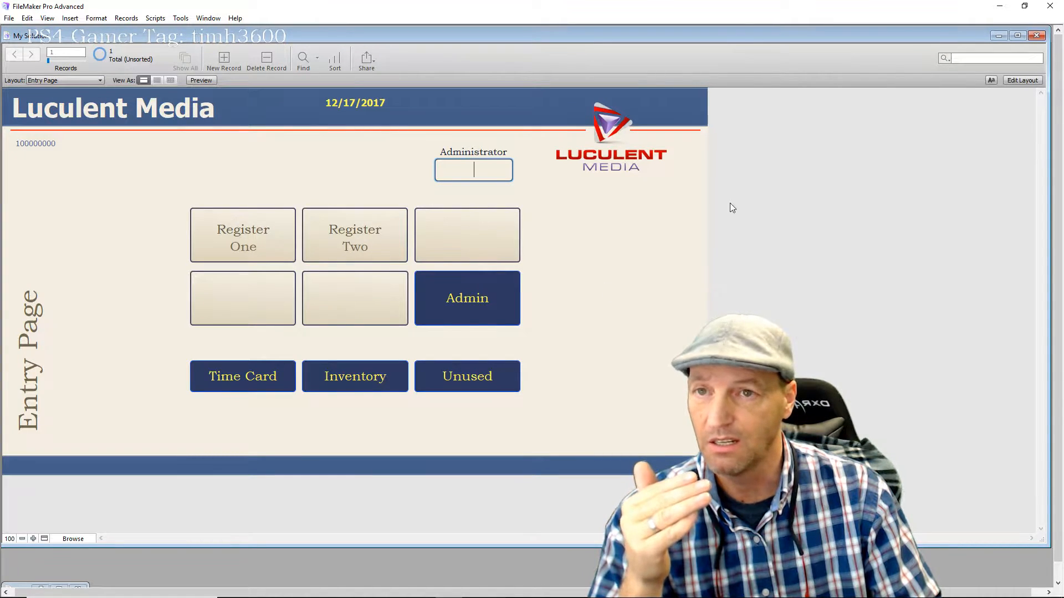
# Inspect the Admin Access script assigned to the Admin button, then close the script and Button Setup
pyautogui.click(1029, 80)
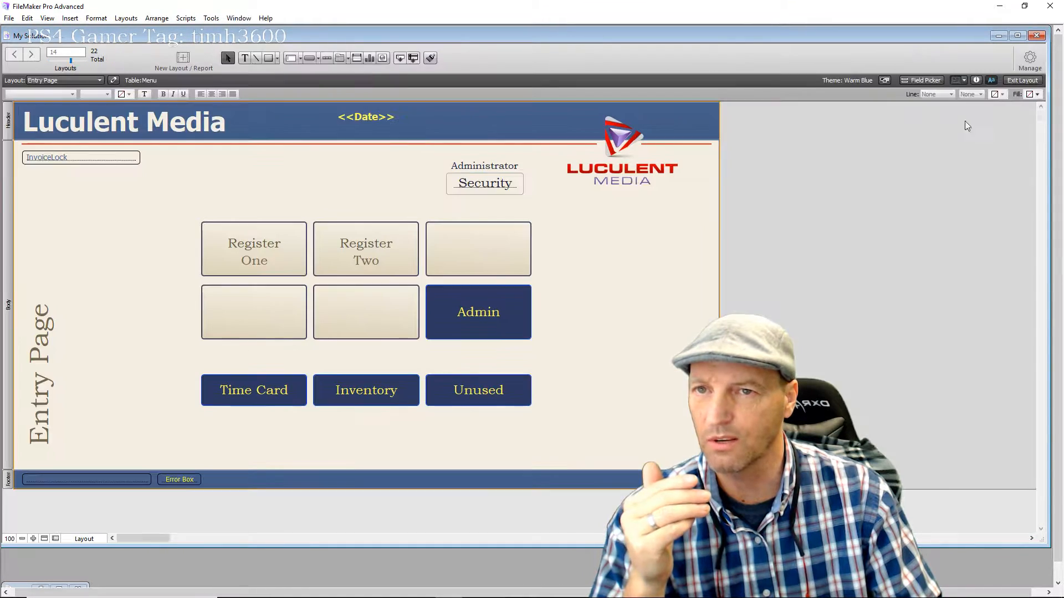
pyautogui.doubleClick(506, 319)
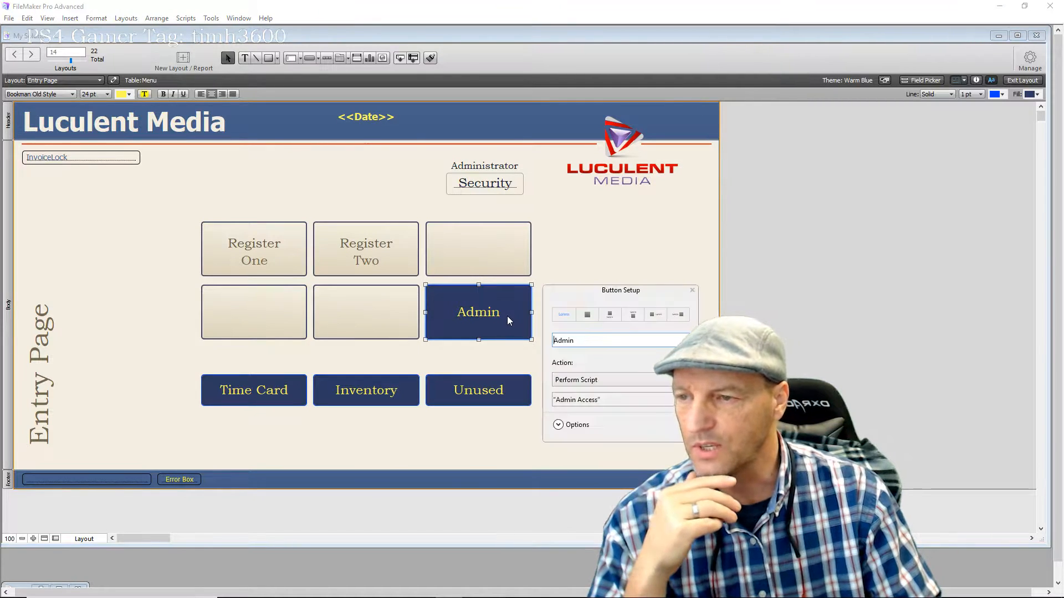
pyautogui.click(580, 404)
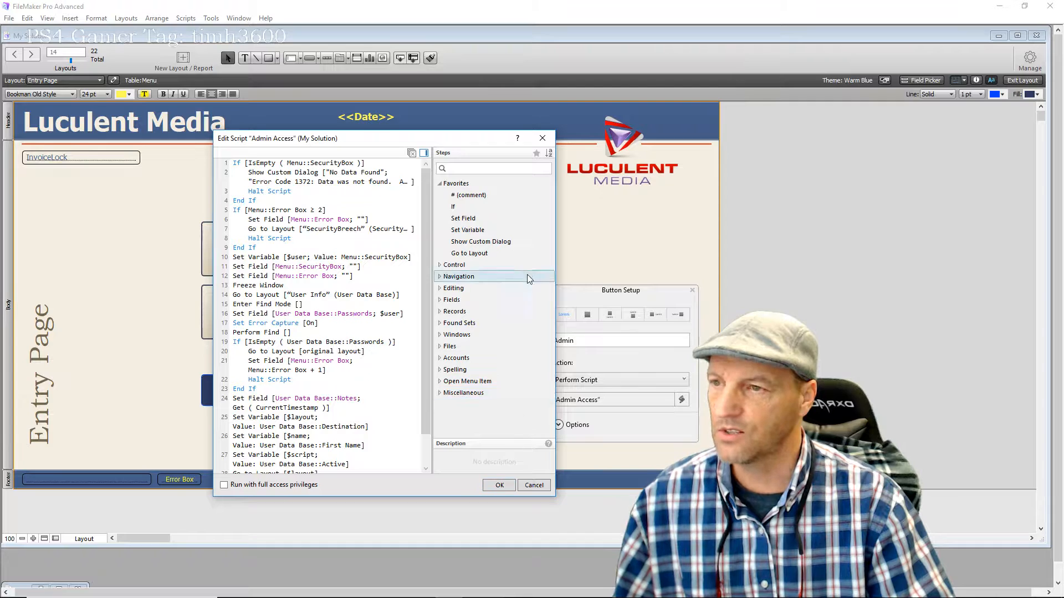
pyautogui.click(543, 138)
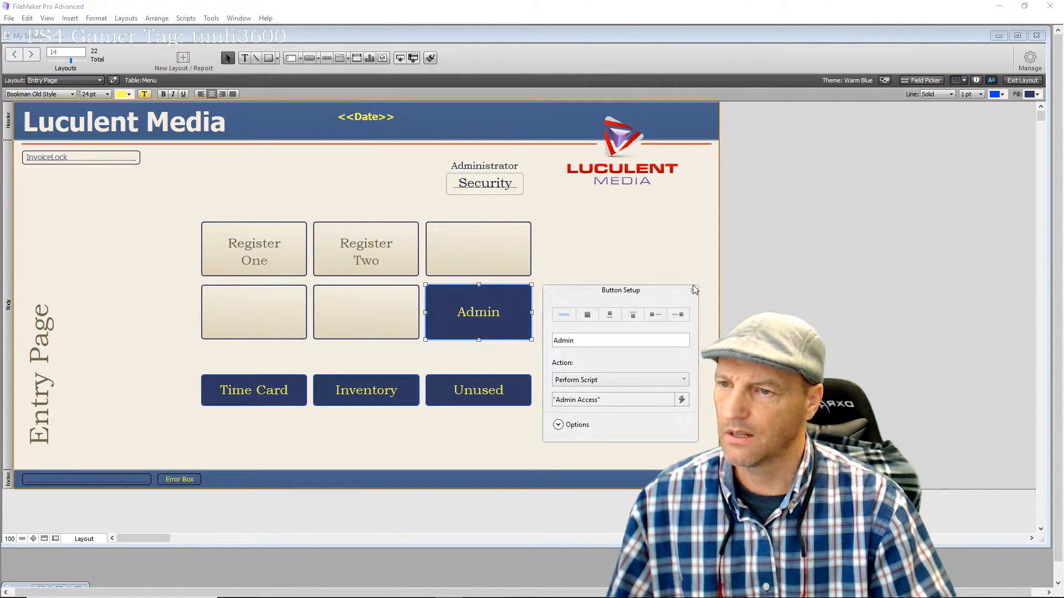
pyautogui.click(1016, 82)
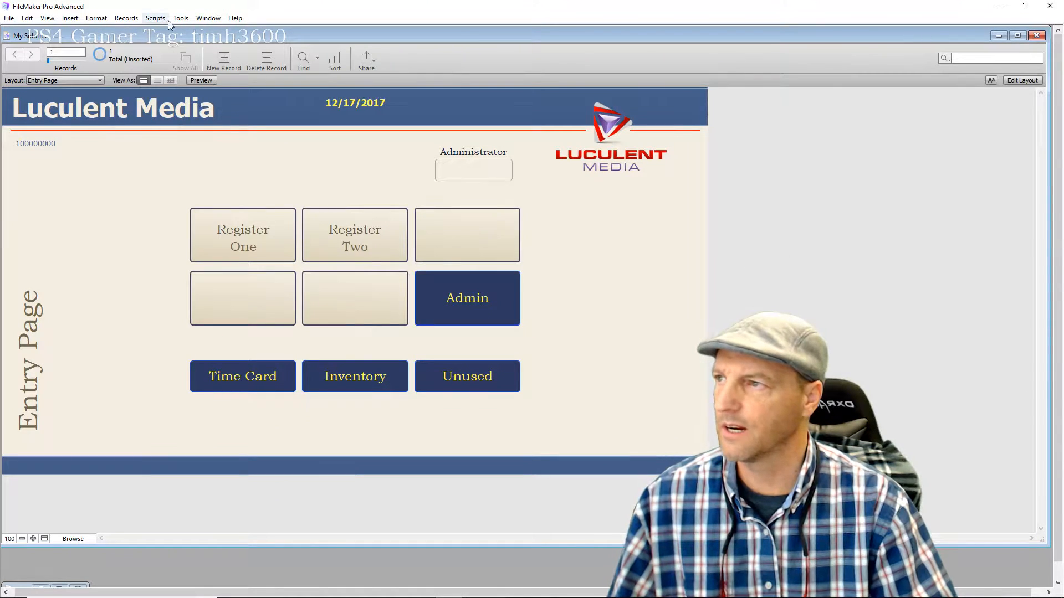
# Turn on the Script Debugger, enter the administrator passcode, and step into Admin Access
pyautogui.click(180, 19)
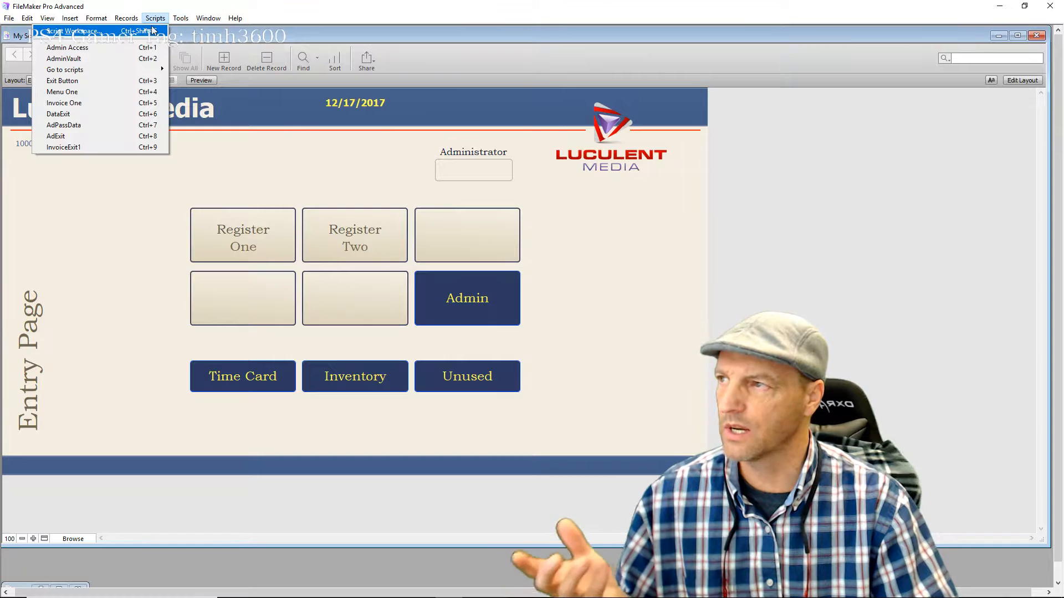
pyautogui.click(165, 31)
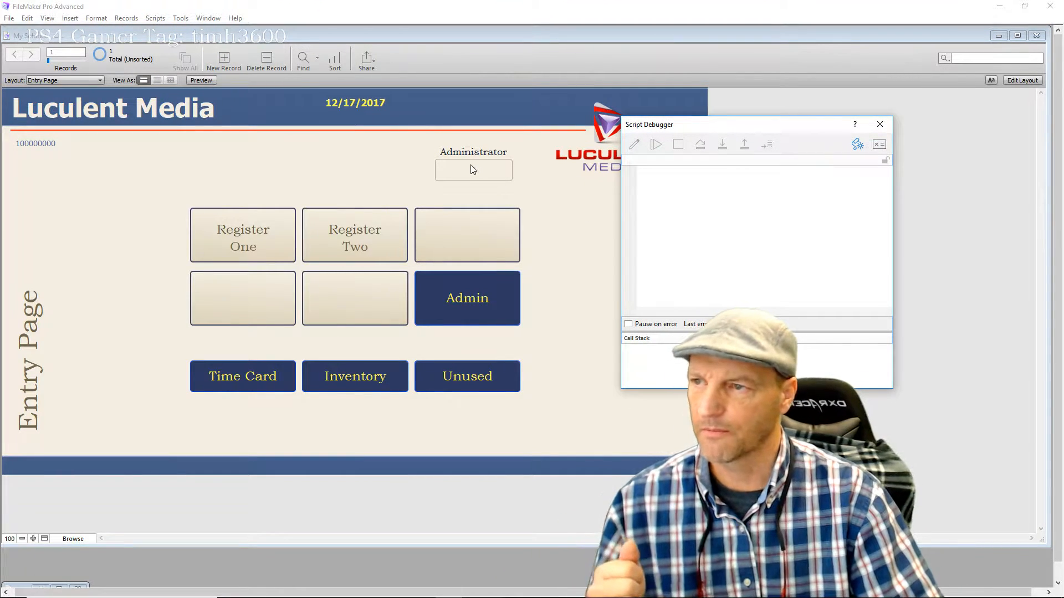
pyautogui.click(471, 165)
pyautogui.write('1234')
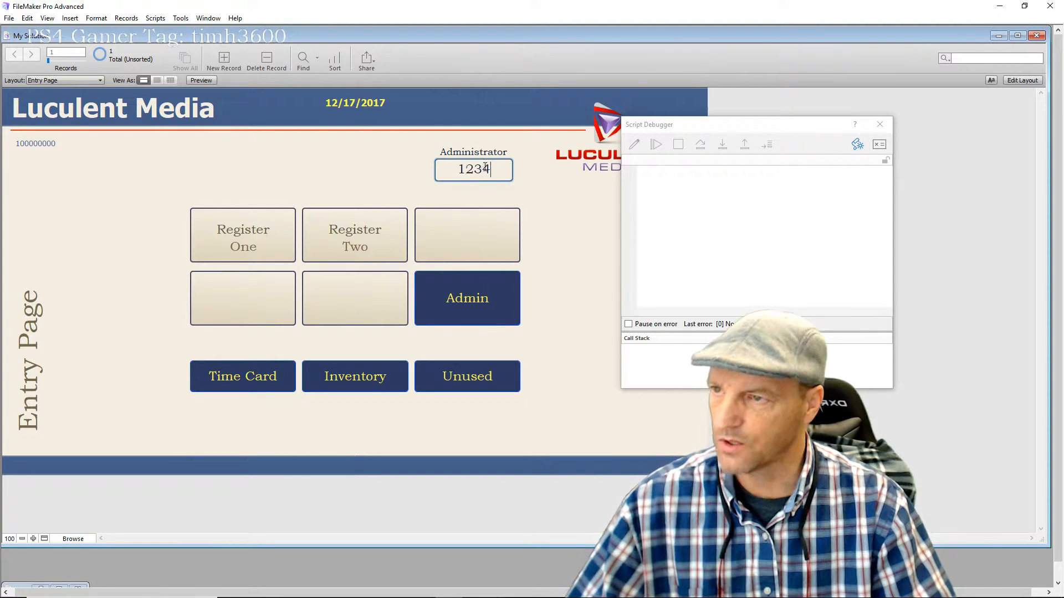
pyautogui.click(463, 299)
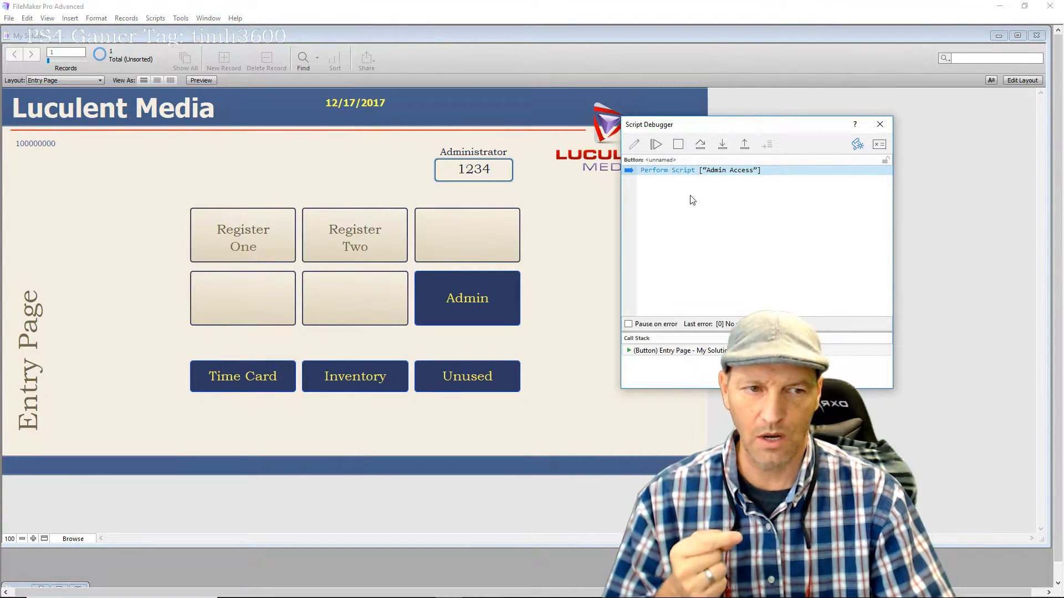
pyautogui.click(719, 149)
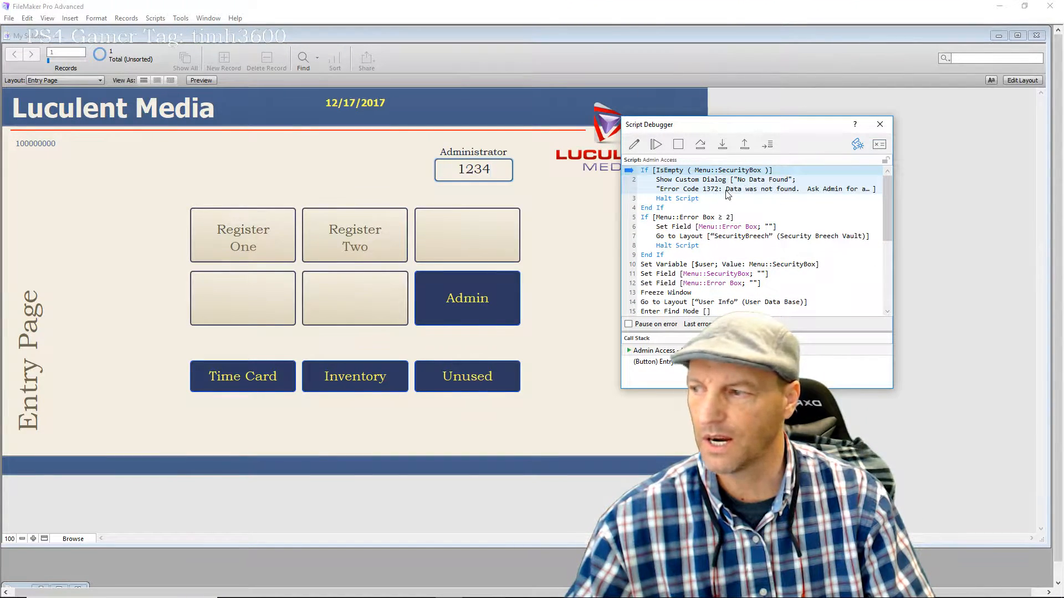
# Step past the empty-box and error checks, storing the code, clearing the box, and reaching User Info
pyautogui.press('F5')
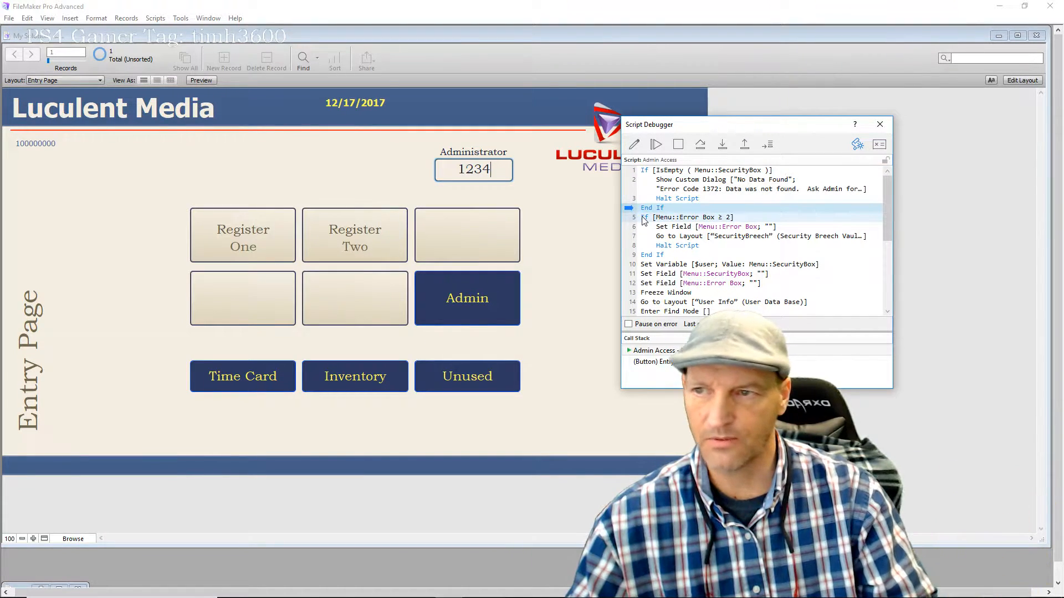
pyautogui.press('F5')
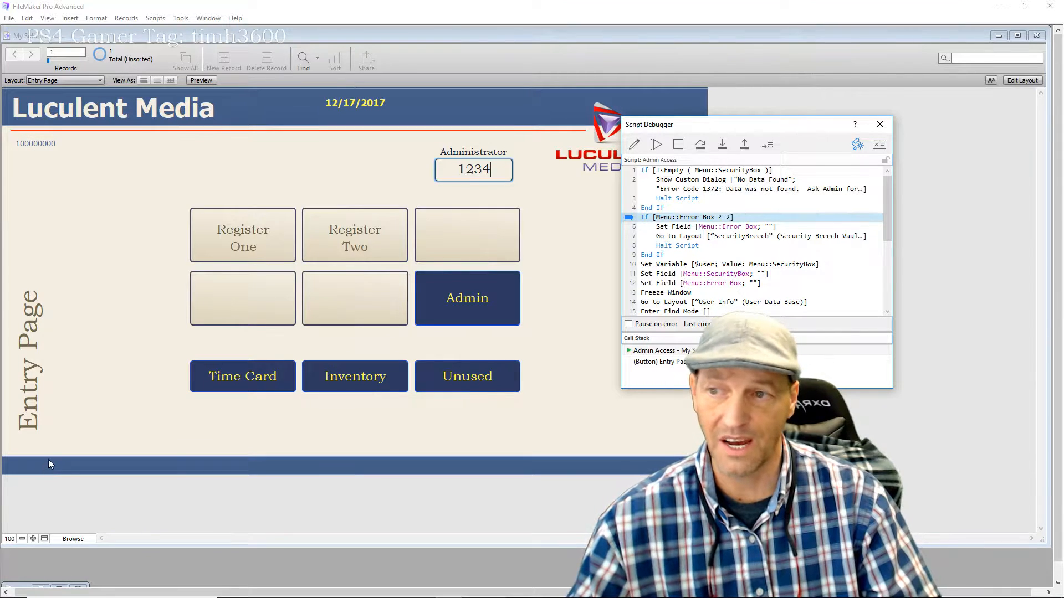
pyautogui.press('F5')
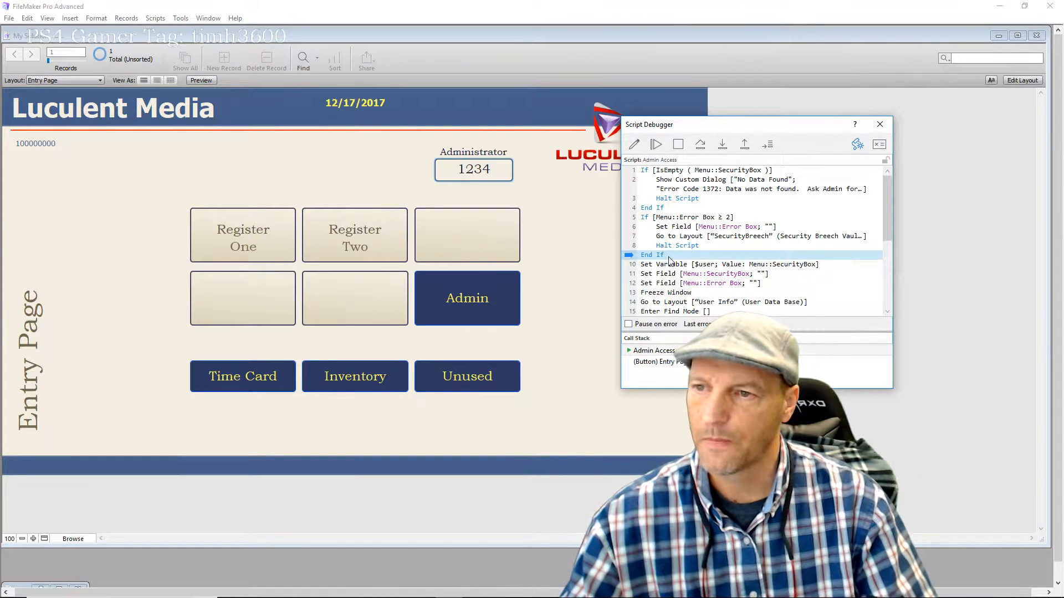
pyautogui.press('F5')
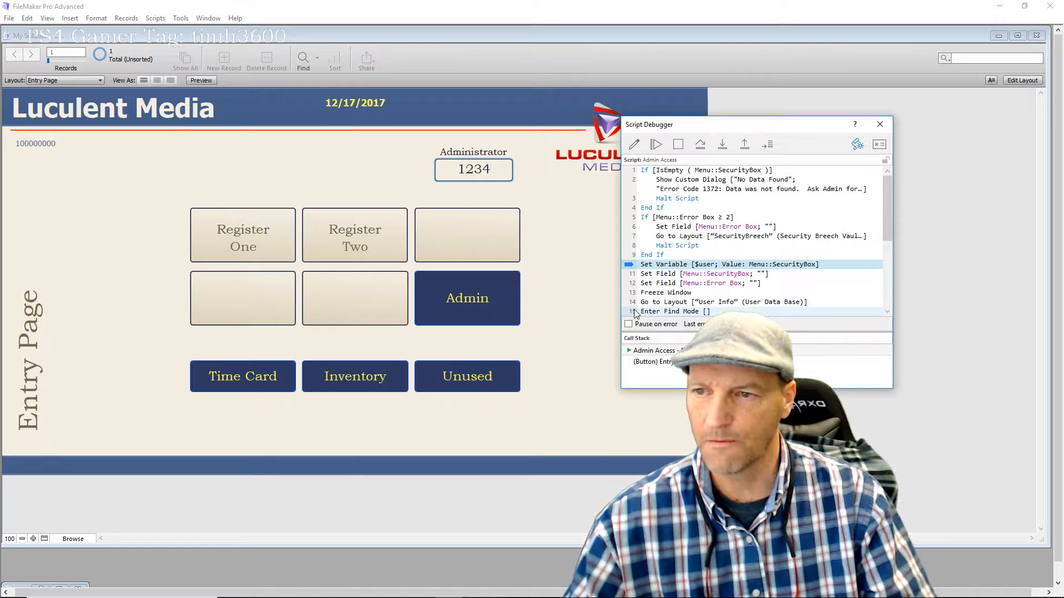
pyautogui.press('F5')
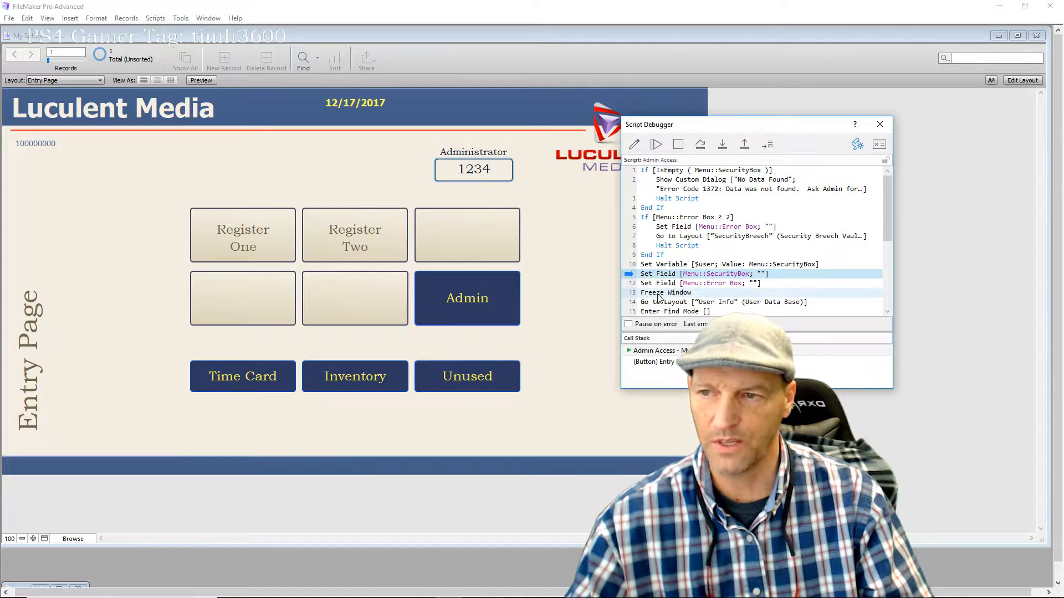
pyautogui.press('F5')
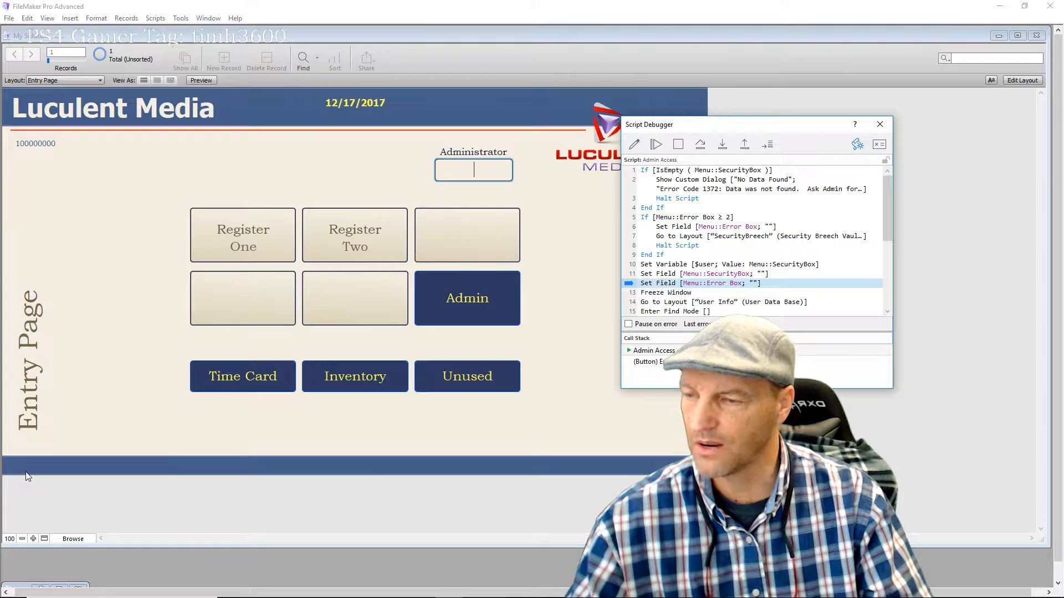
pyautogui.press('F5')
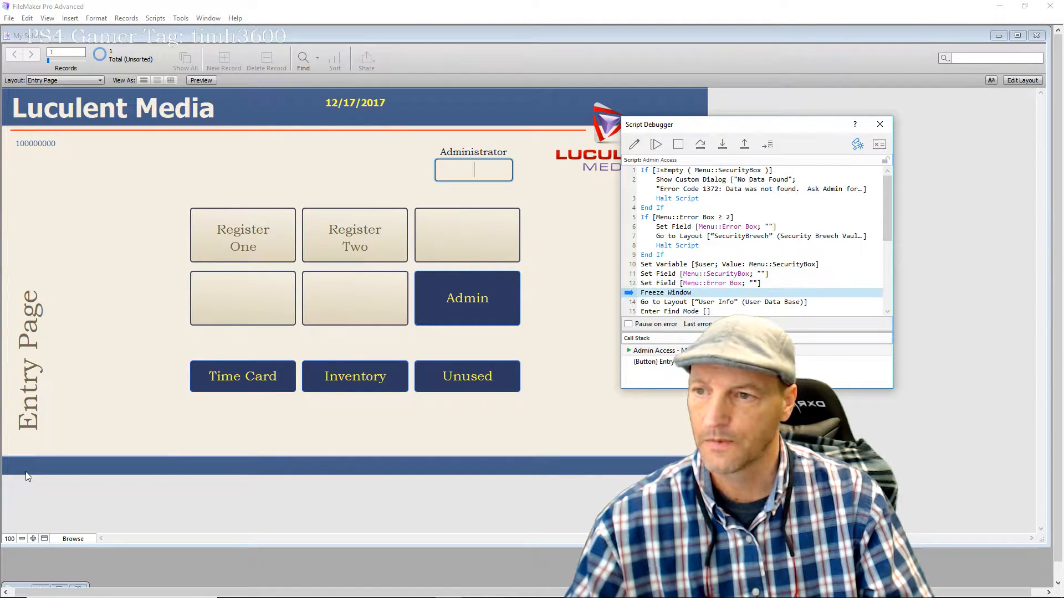
pyautogui.press('F5')
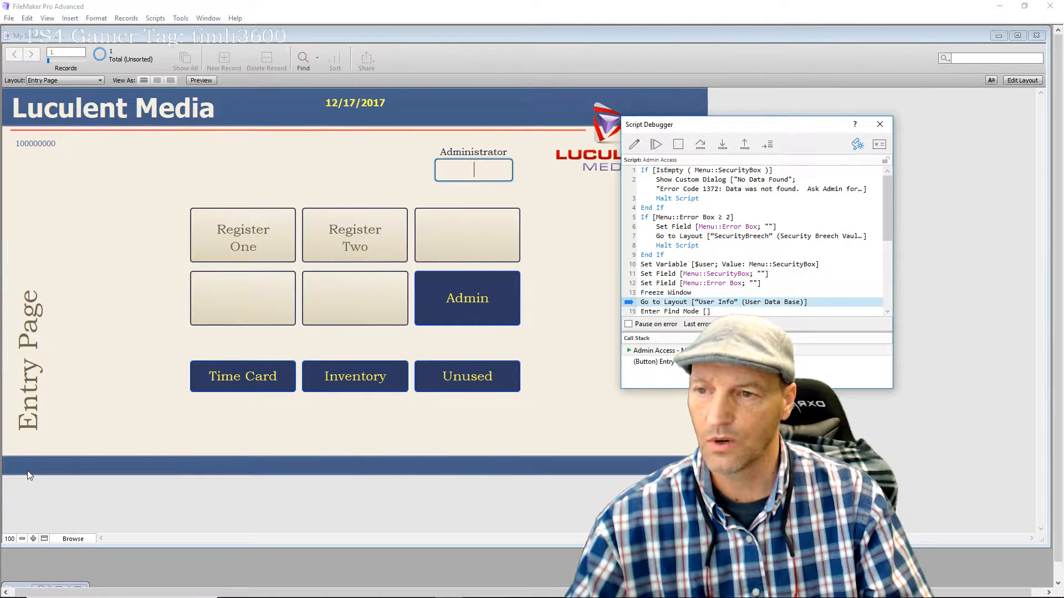
pyautogui.press('F5')
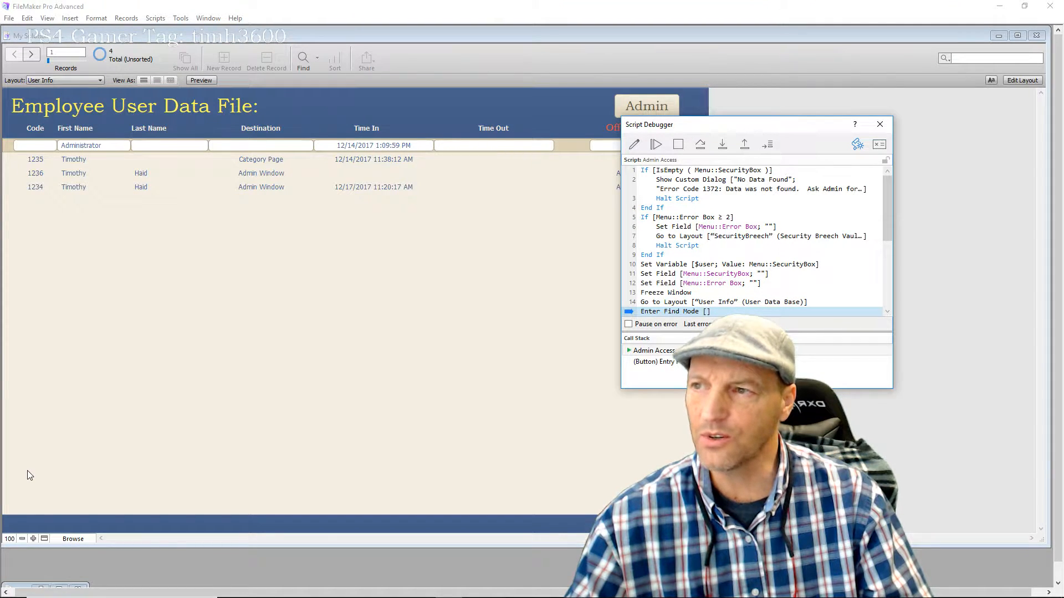
# Enter find mode, set the code, and run the find, leaving the 11:20:17 AM Admin Window record
pyautogui.press('F5')
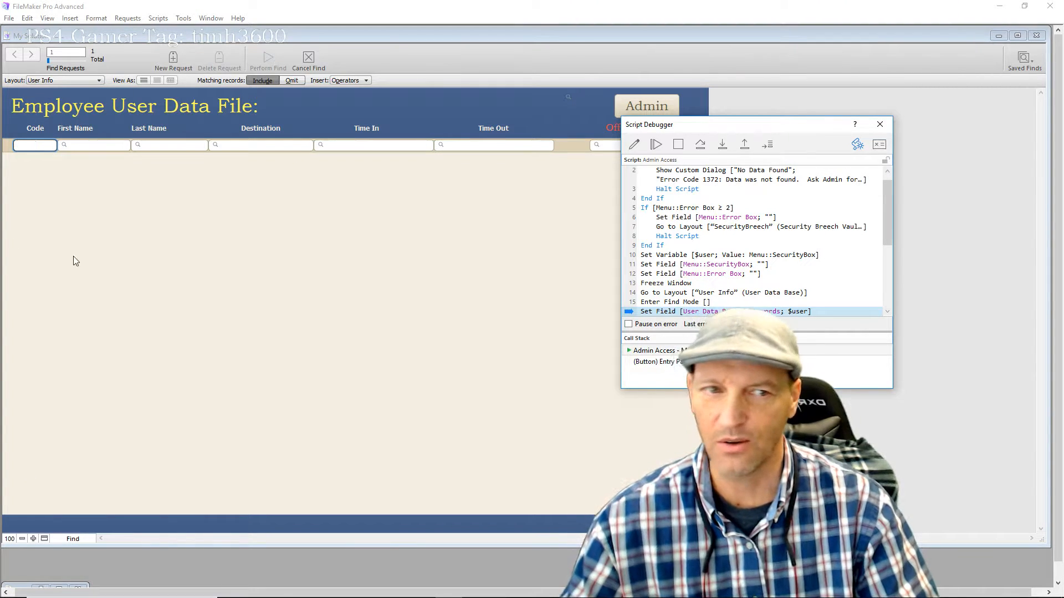
pyautogui.moveTo(746, 126); pyautogui.dragTo(174, 197)
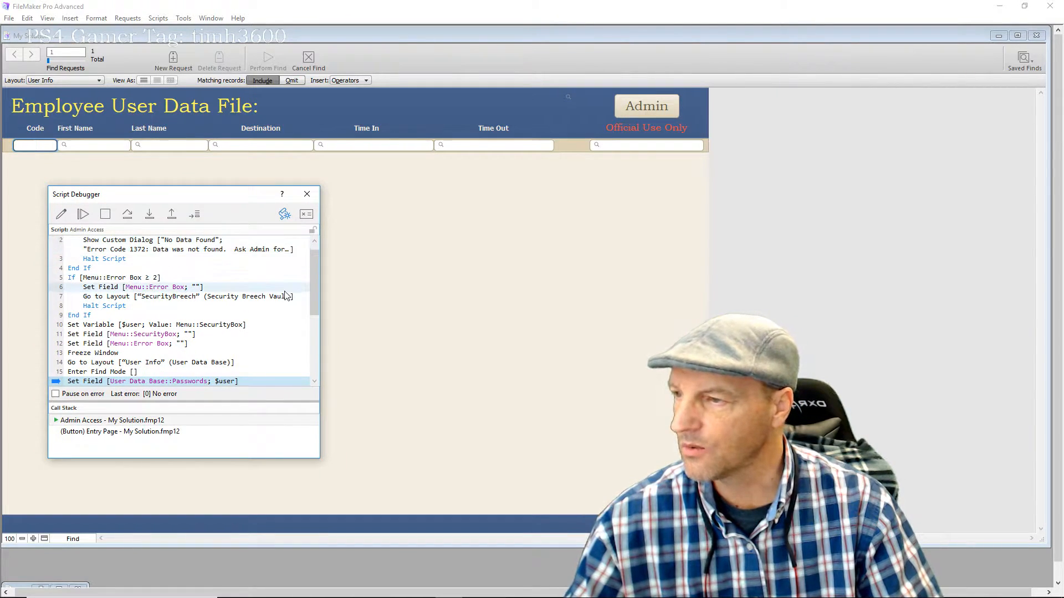
pyautogui.moveTo(314, 299); pyautogui.dragTo(304, 367)
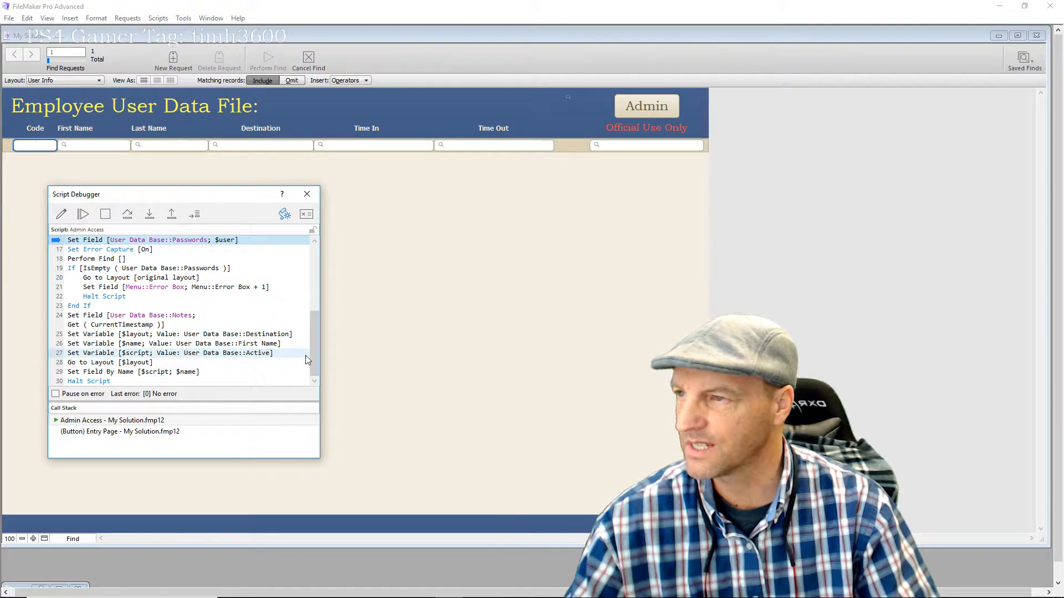
pyautogui.press('F5')
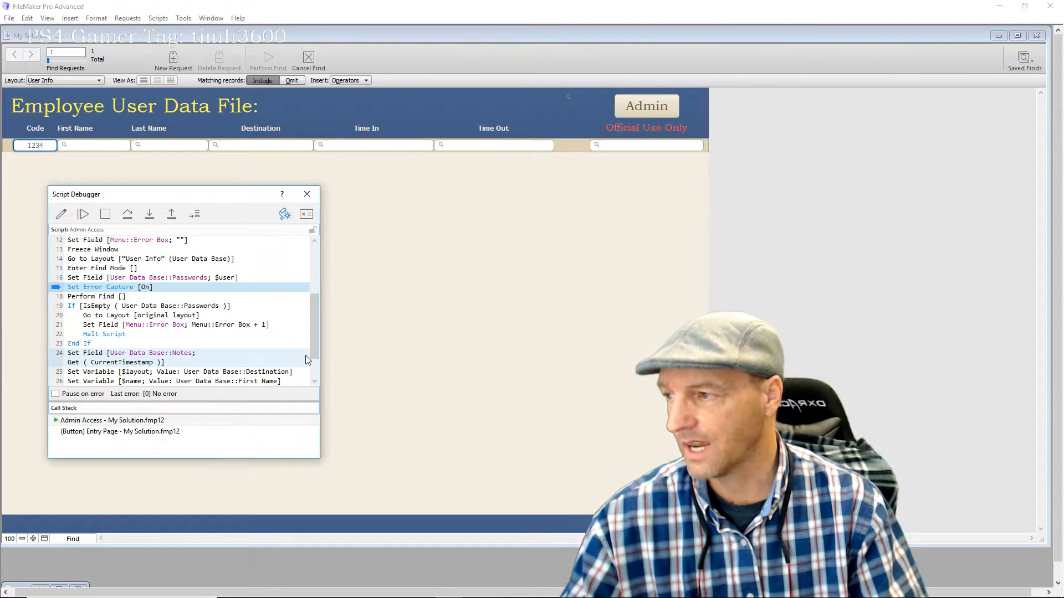
pyautogui.press('F5')
pyautogui.press('F5')
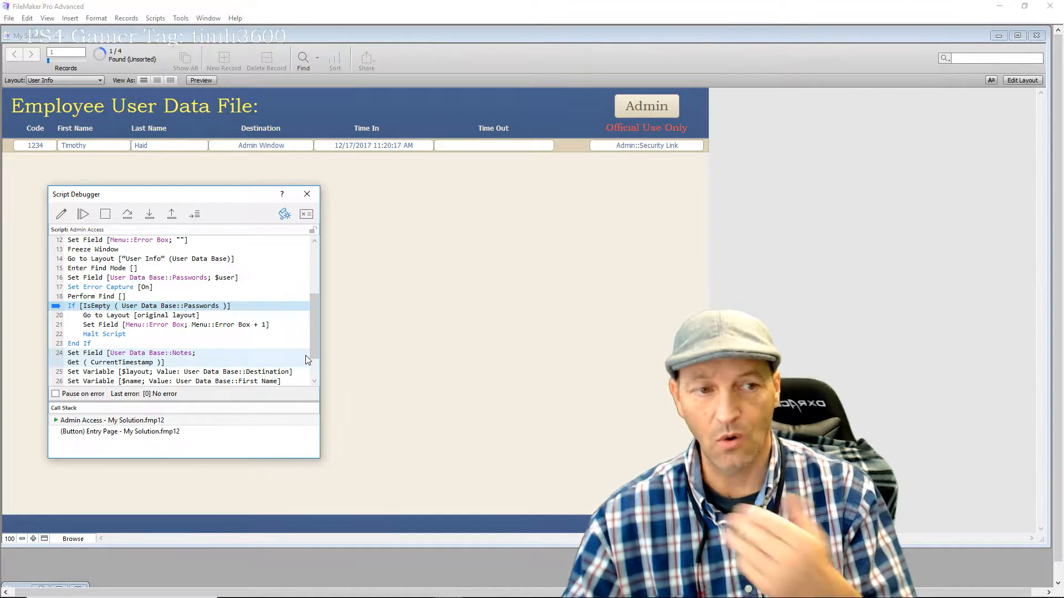
# Step through End If and the Set Field line so Time In reads 12/17/2017 11:27:07 AM
pyautogui.press('F5')
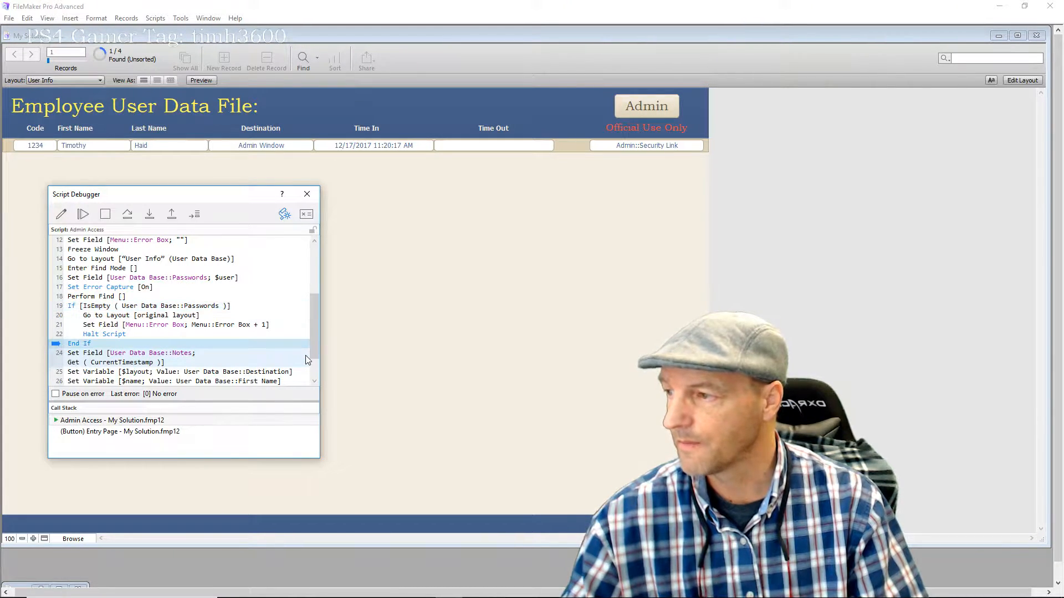
pyautogui.press('F5')
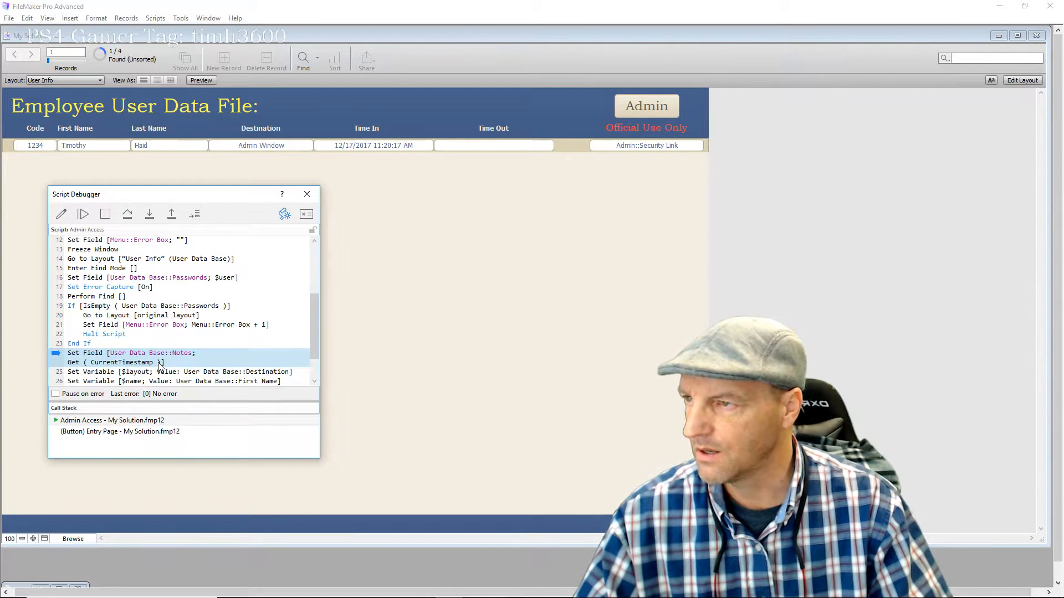
pyautogui.press('F5')
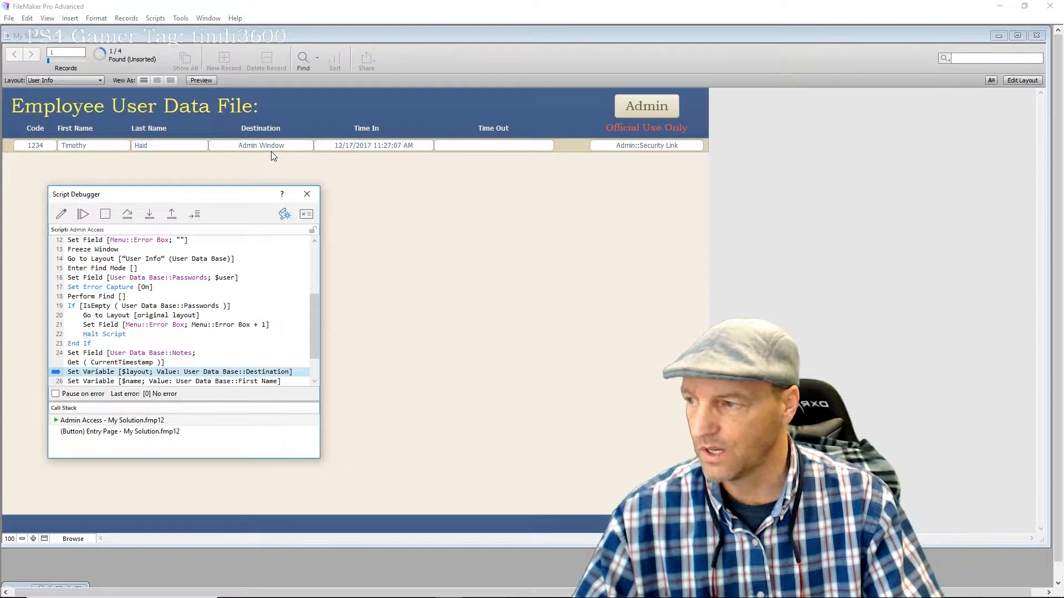
# Step through the $layout, first-name and field-name variables and Go to Layout [$layout]
pyautogui.press('F5')
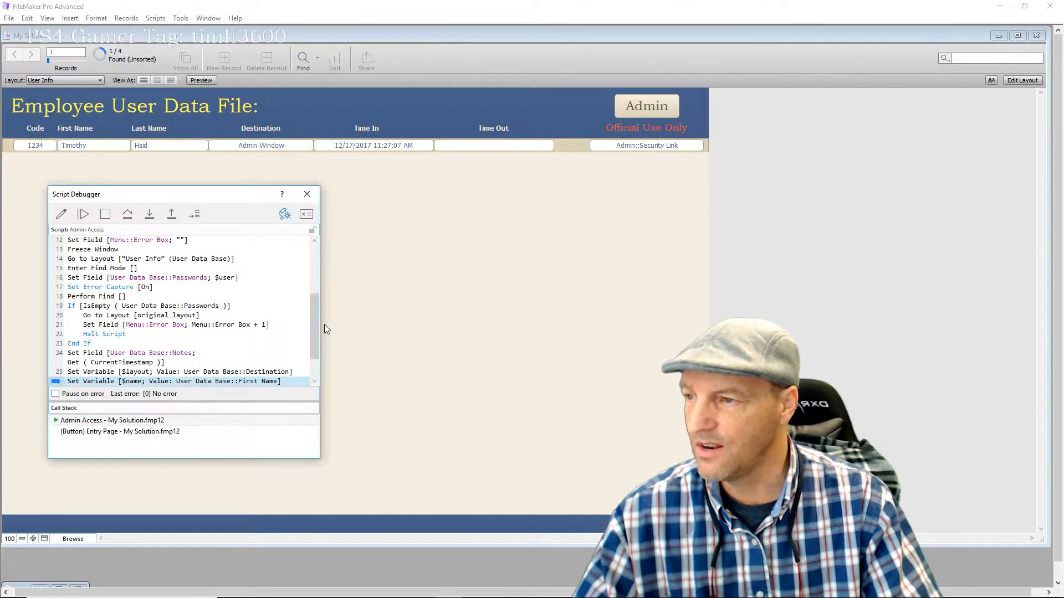
pyautogui.moveTo(314, 332); pyautogui.dragTo(315, 367)
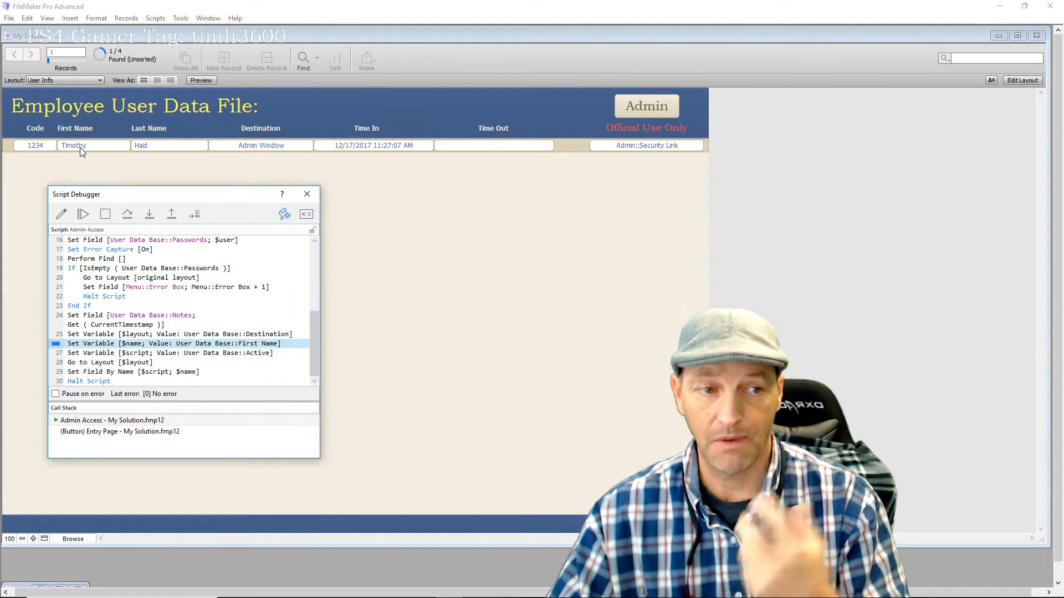
pyautogui.press('F5')
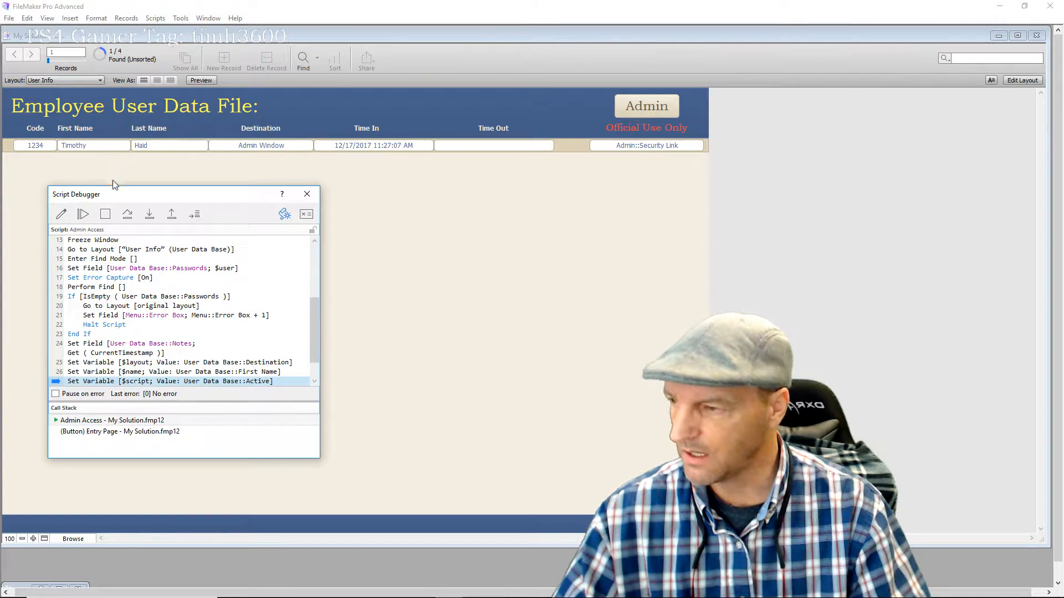
pyautogui.moveTo(315, 337); pyautogui.dragTo(319, 364)
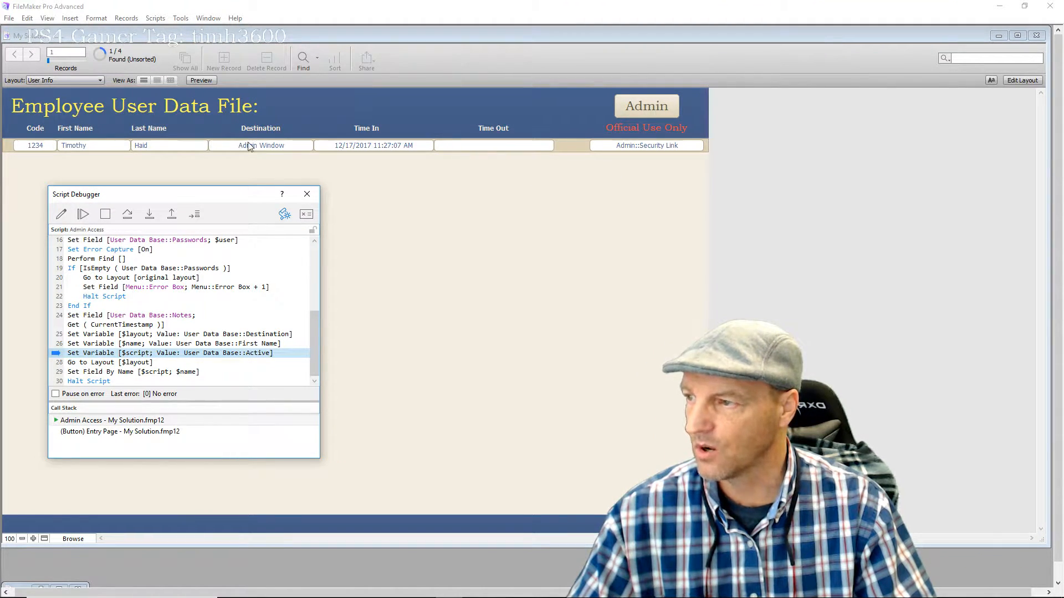
pyautogui.press('F5')
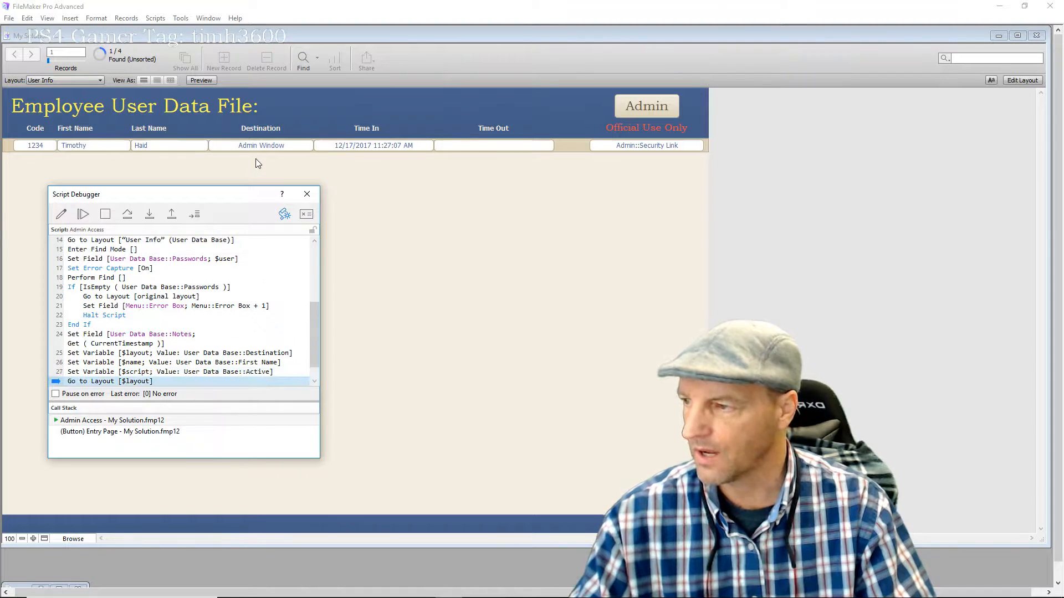
pyautogui.press('F5')
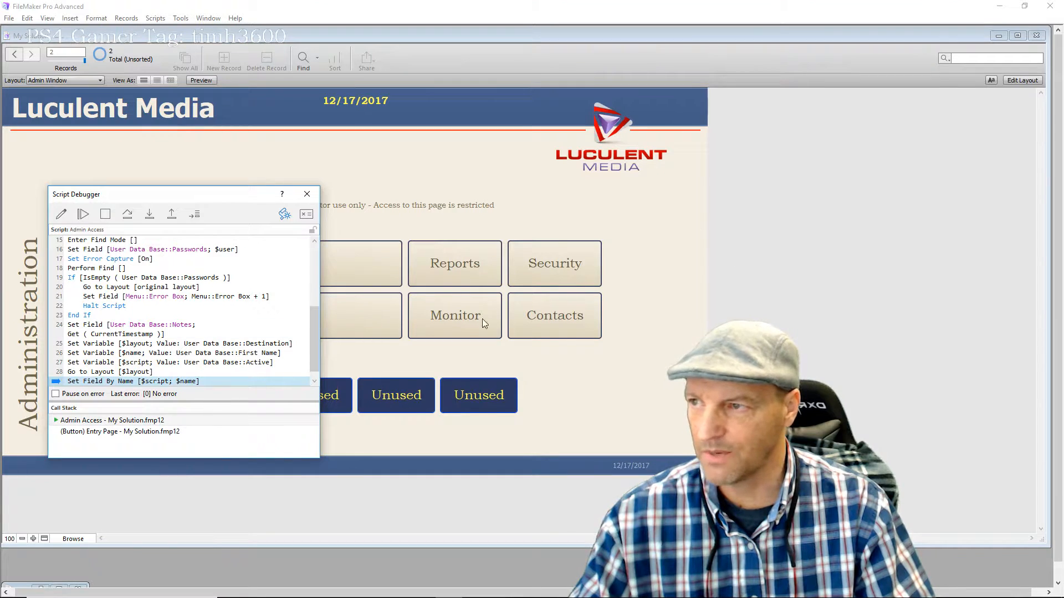
# Run Set Field By Name and Halt Script to show the first name, then close the debugger
pyautogui.moveTo(206, 195); pyautogui.dragTo(445, 96)
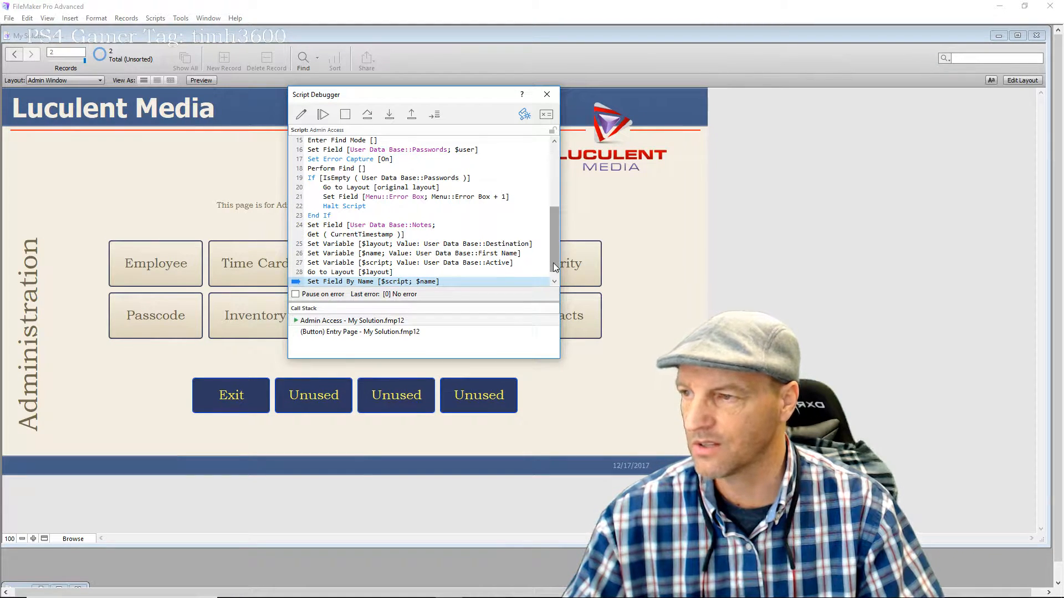
pyautogui.press('F5')
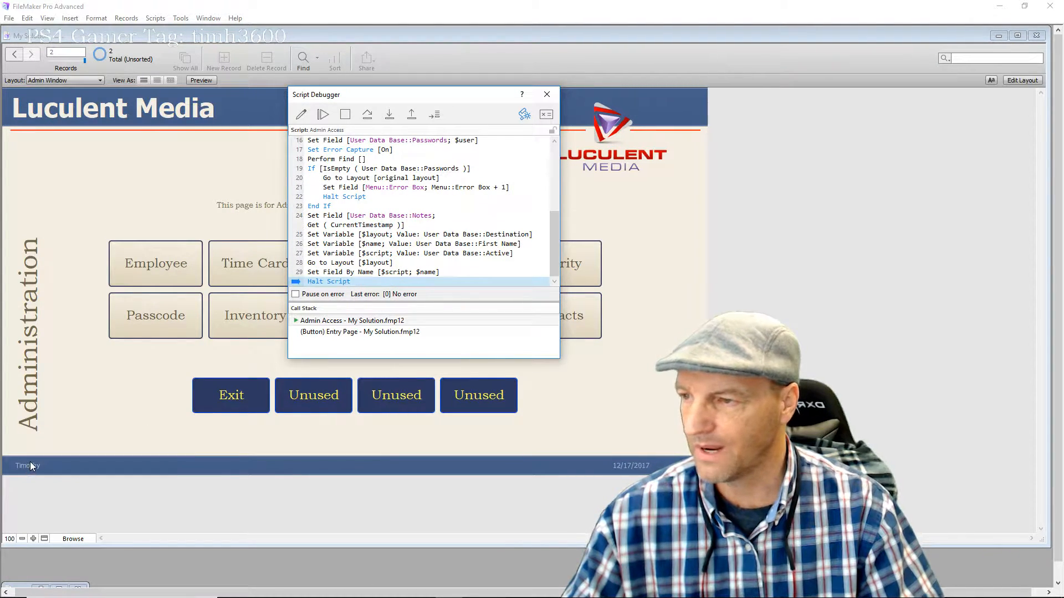
pyautogui.press('F5')
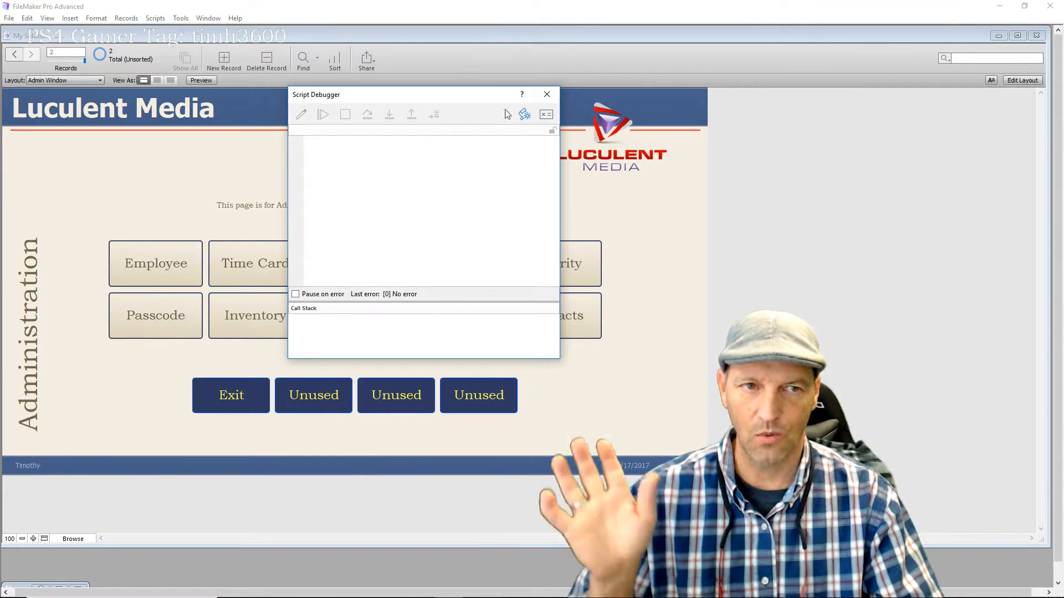
pyautogui.click(547, 94)
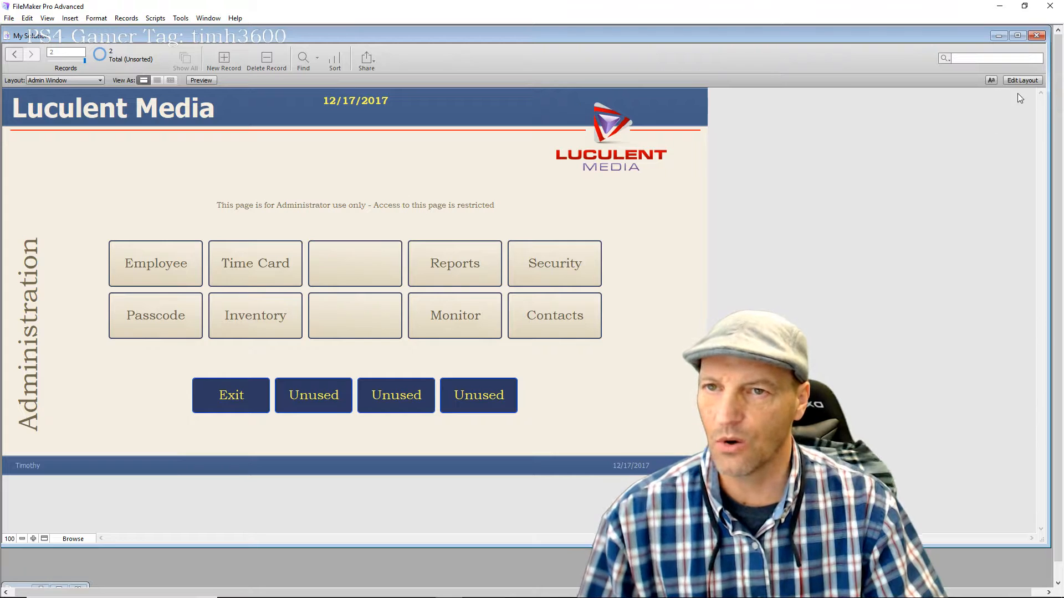
# Open Admin Access in Script Workspace and bring up Specify Field for line 24's Set Field step
pyautogui.click(1024, 81)
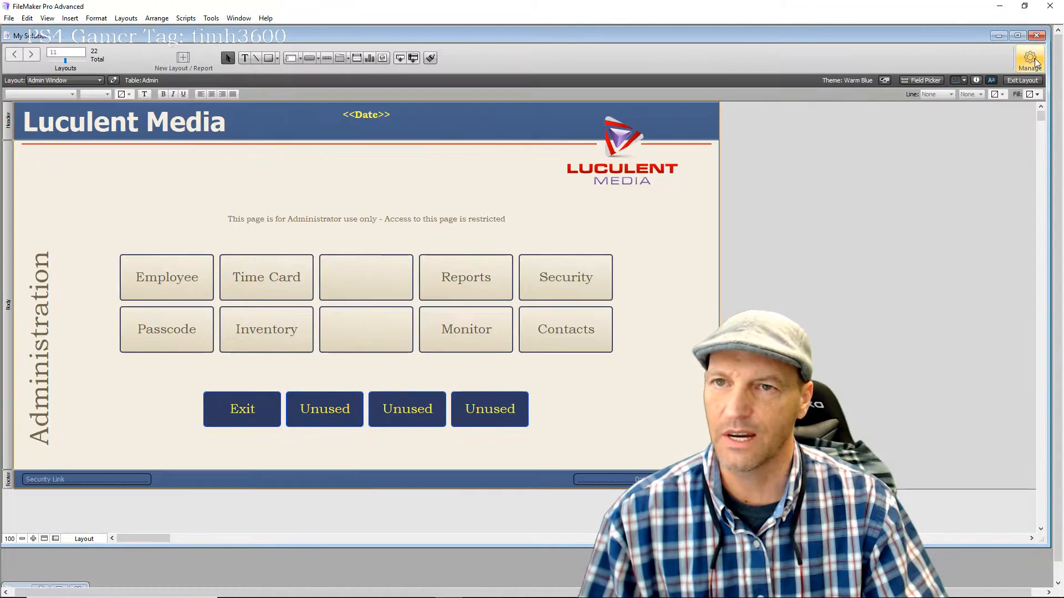
pyautogui.click(1035, 62)
pyautogui.click(993, 130)
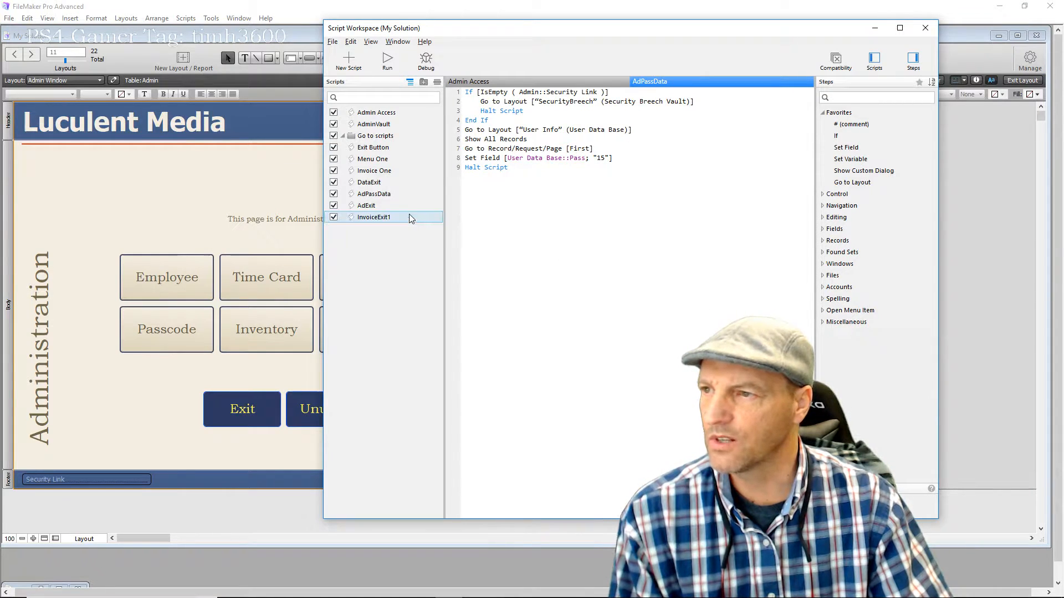
pyautogui.click(394, 192)
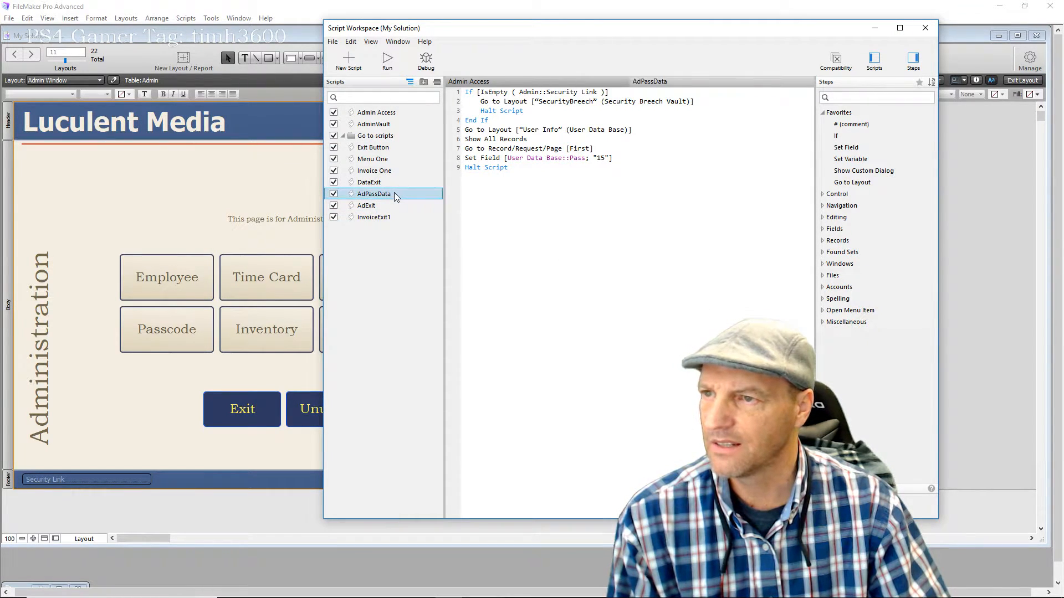
pyautogui.click(394, 191)
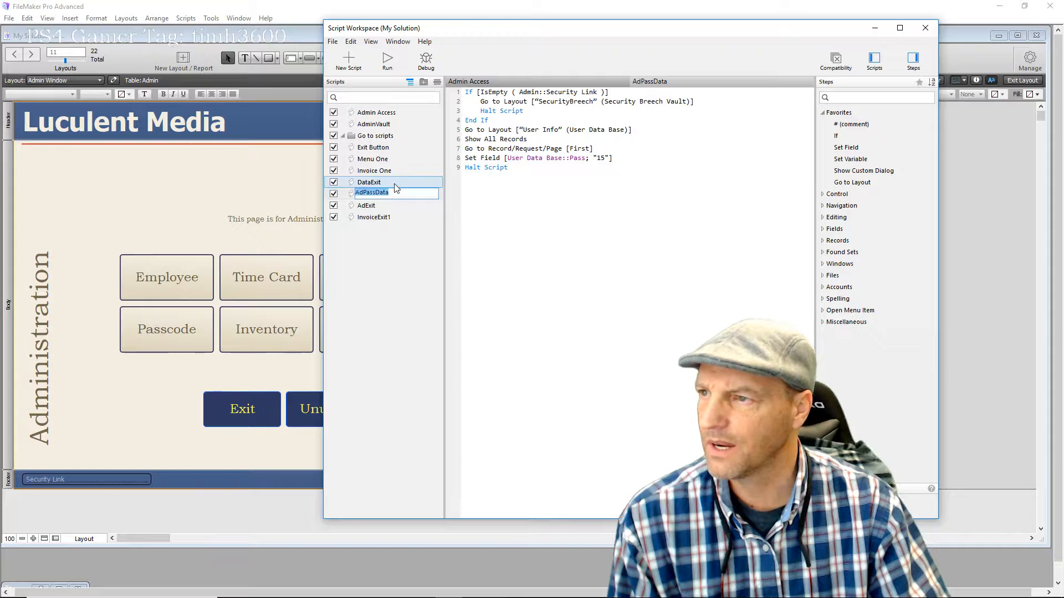
pyautogui.click(403, 113)
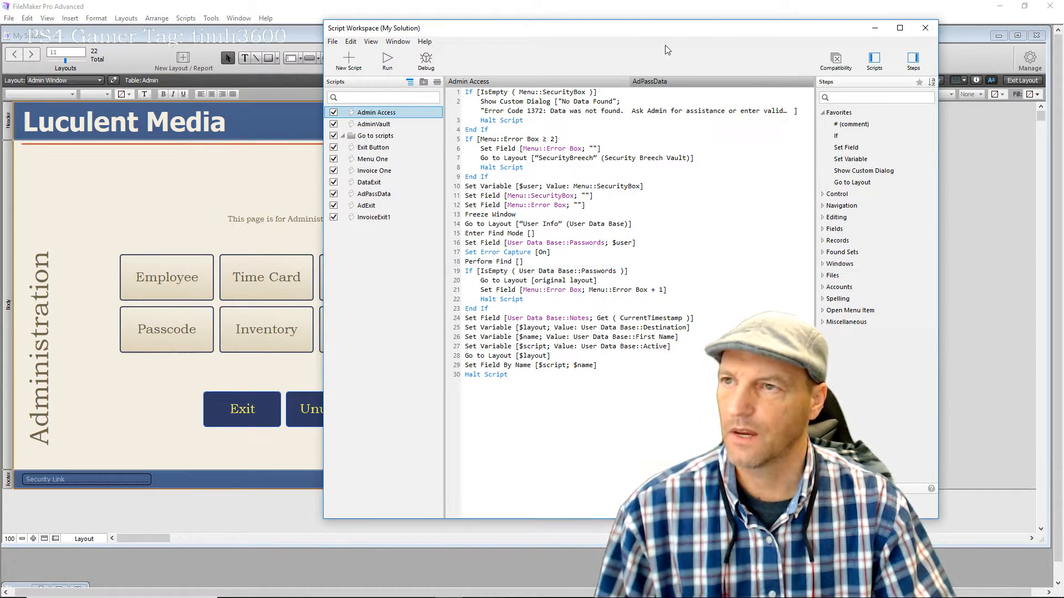
pyautogui.moveTo(522, 41); pyautogui.dragTo(292, 22)
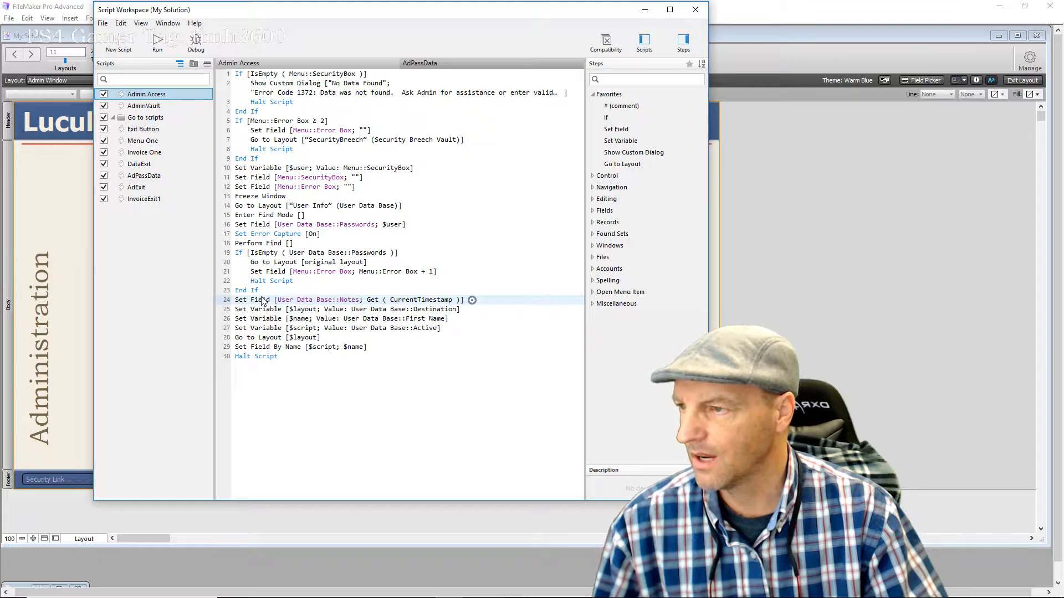
pyautogui.click(472, 299)
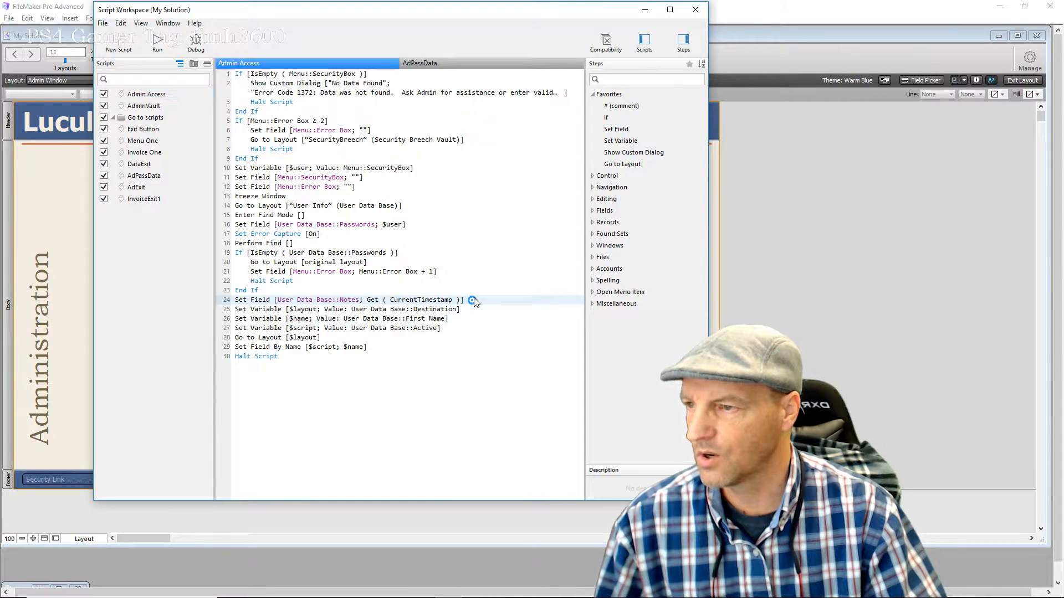
pyautogui.click(506, 324)
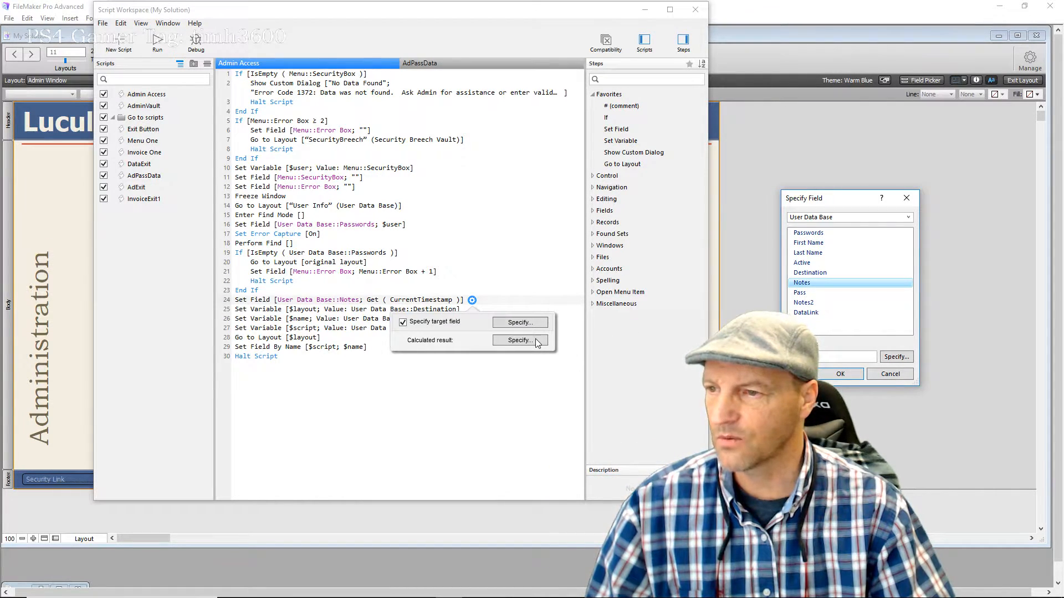
# Keep Notes as line 24's target field and accept its Get ( CurrentTimestamp ) calculation
pyautogui.press('Return')
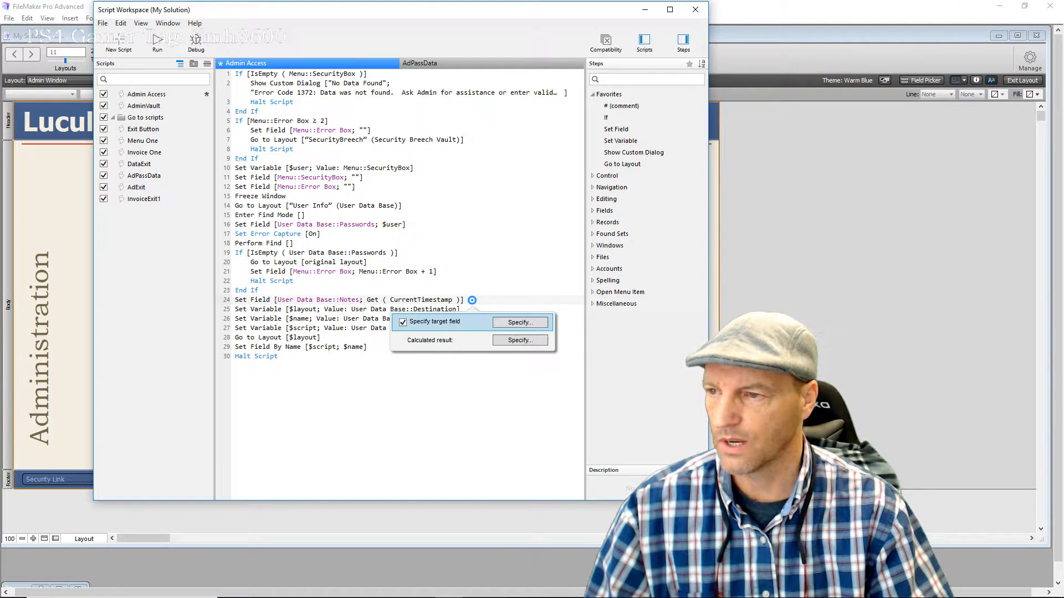
pyautogui.click(536, 341)
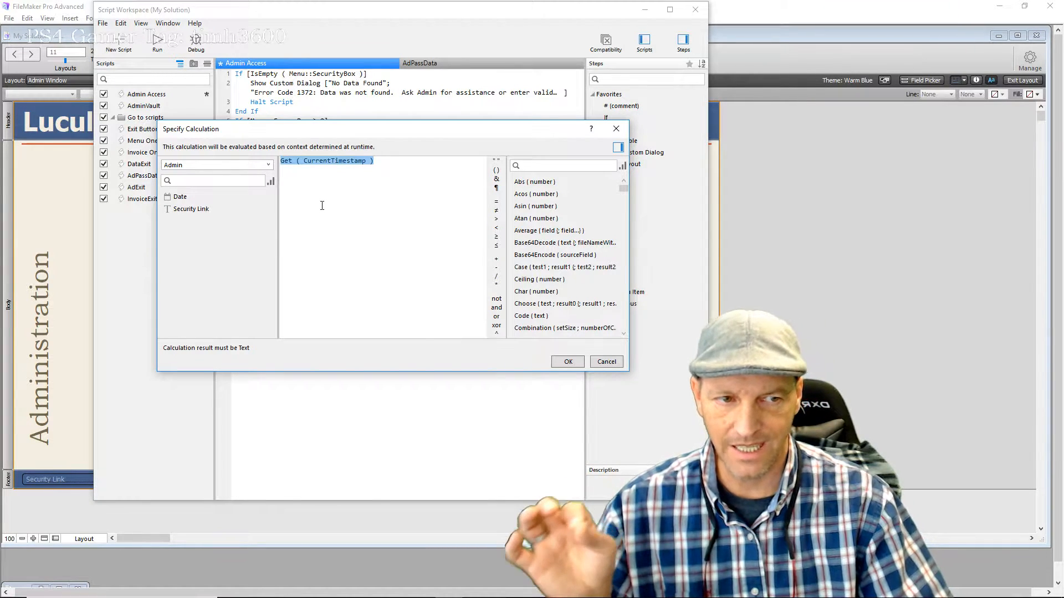
pyautogui.scroll(-8, 540, 218)
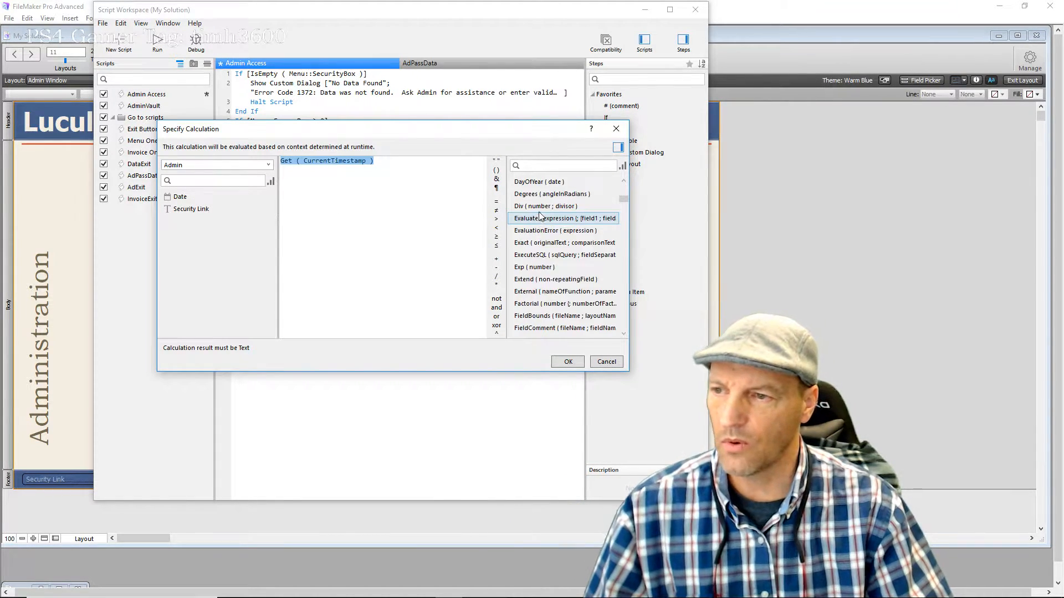
pyautogui.scroll(-10, 540, 219)
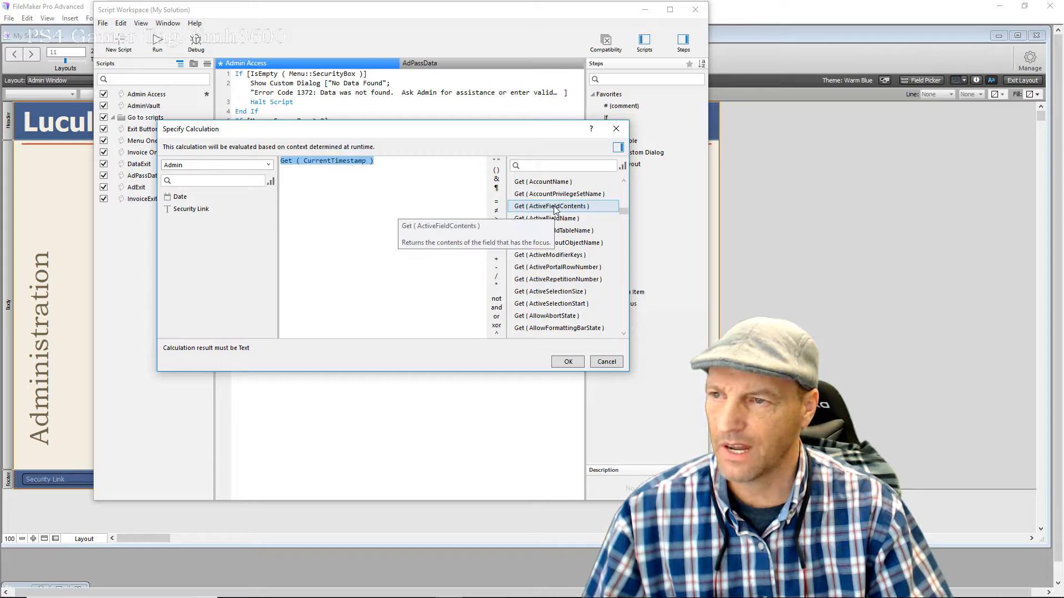
pyautogui.scroll(-1, 555, 210)
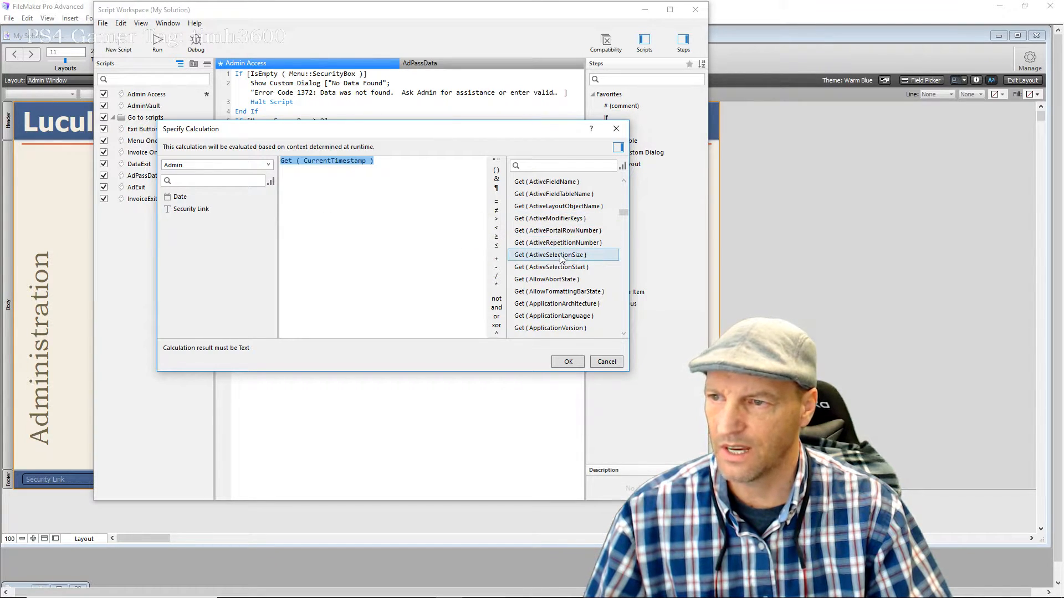
pyautogui.scroll(-2, 561, 258)
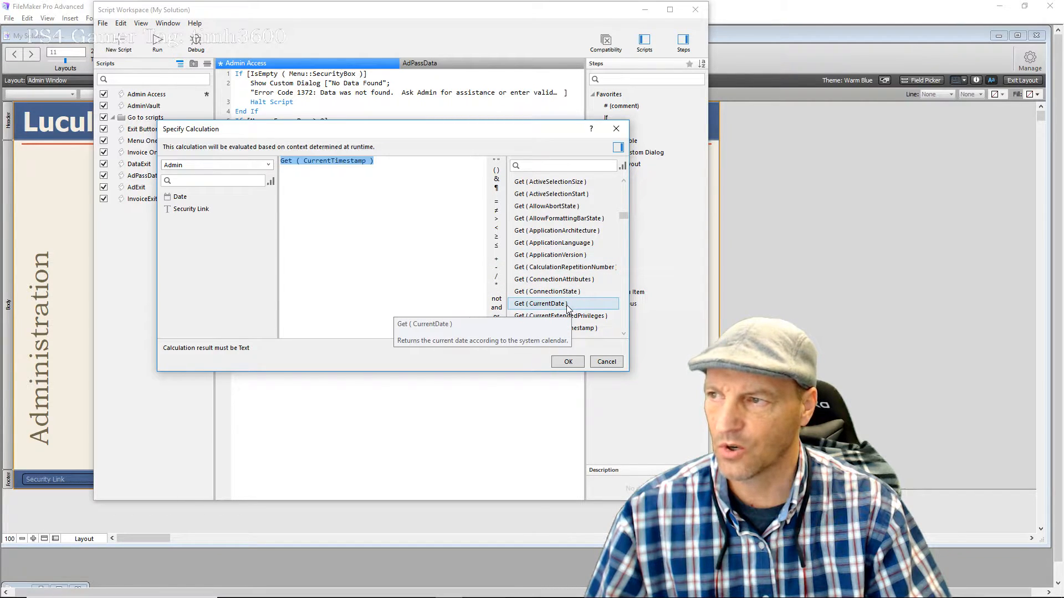
pyautogui.scroll(-1, 568, 307)
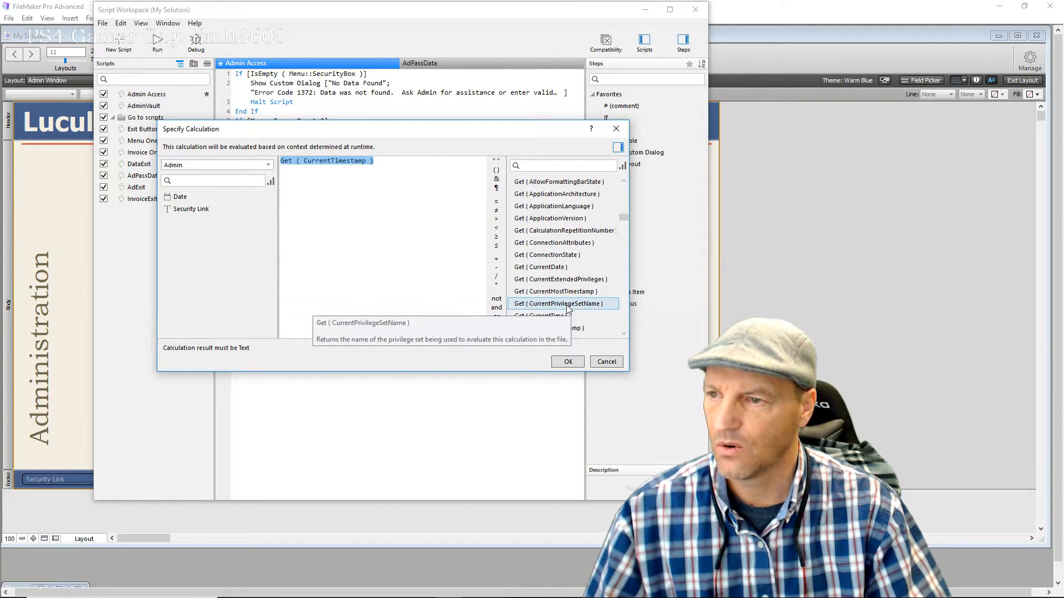
pyautogui.scroll(-1, 567, 302)
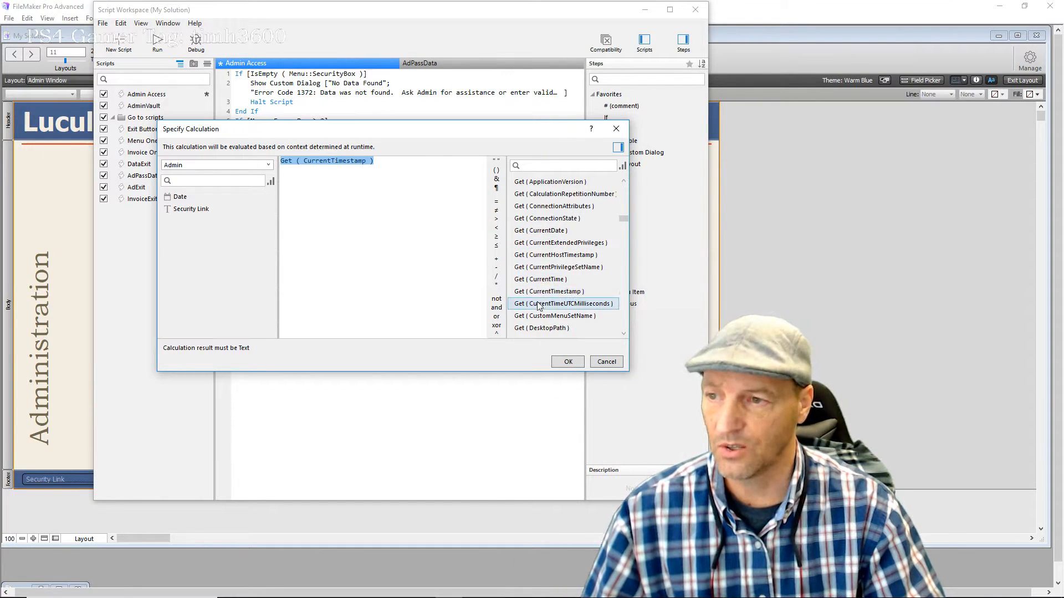
pyautogui.moveTo(552, 292)
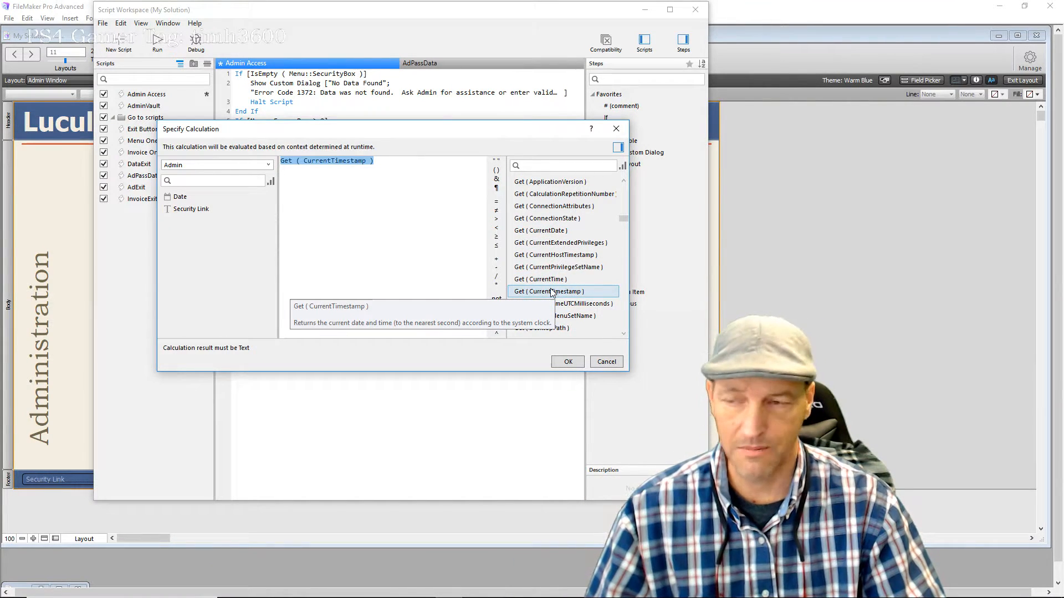
pyautogui.click(567, 361)
# Check line 25 sets $layout from User Data Base::Destination, then save Admin Access
pyautogui.click(485, 349)
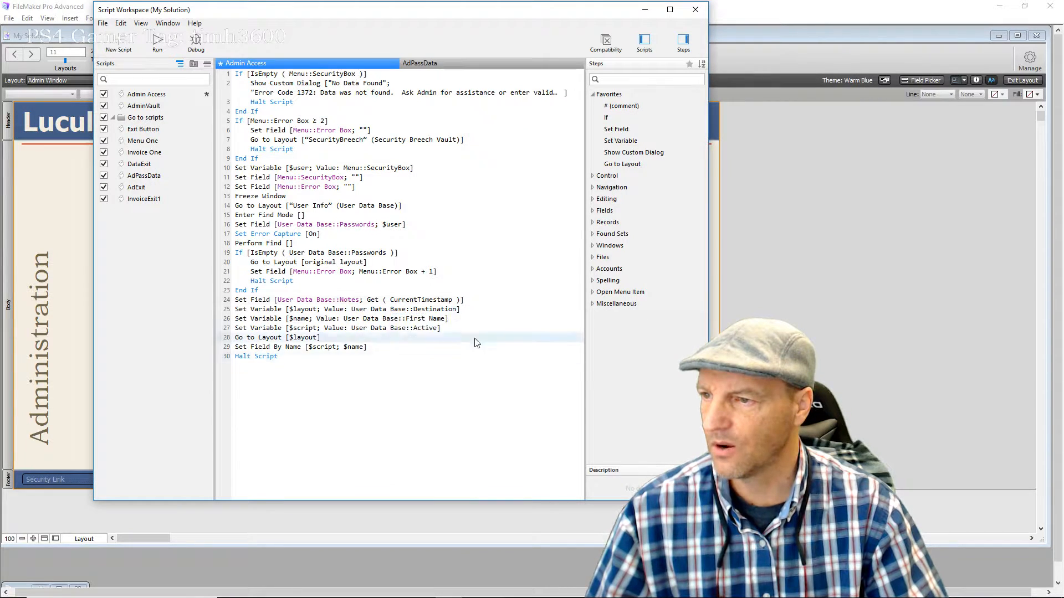
pyautogui.click(468, 310)
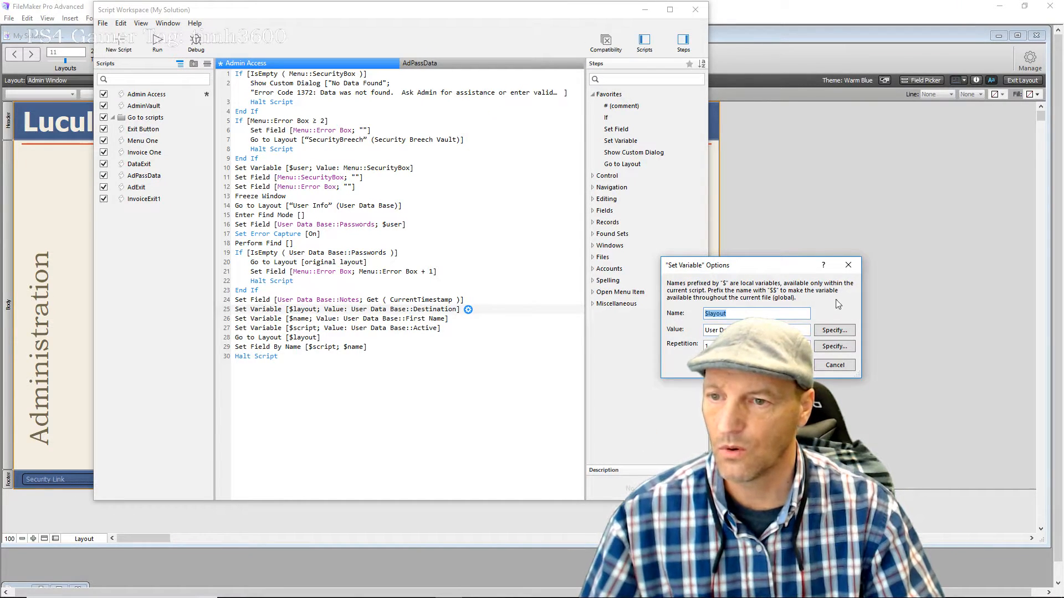
pyautogui.click(789, 365)
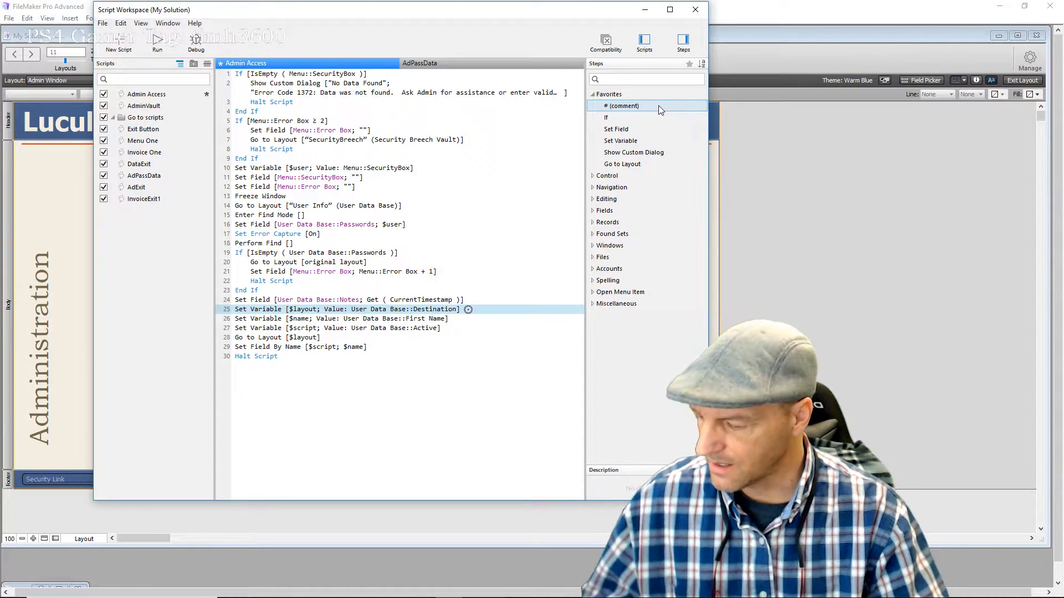
pyautogui.hotkey('ctrl', 's')
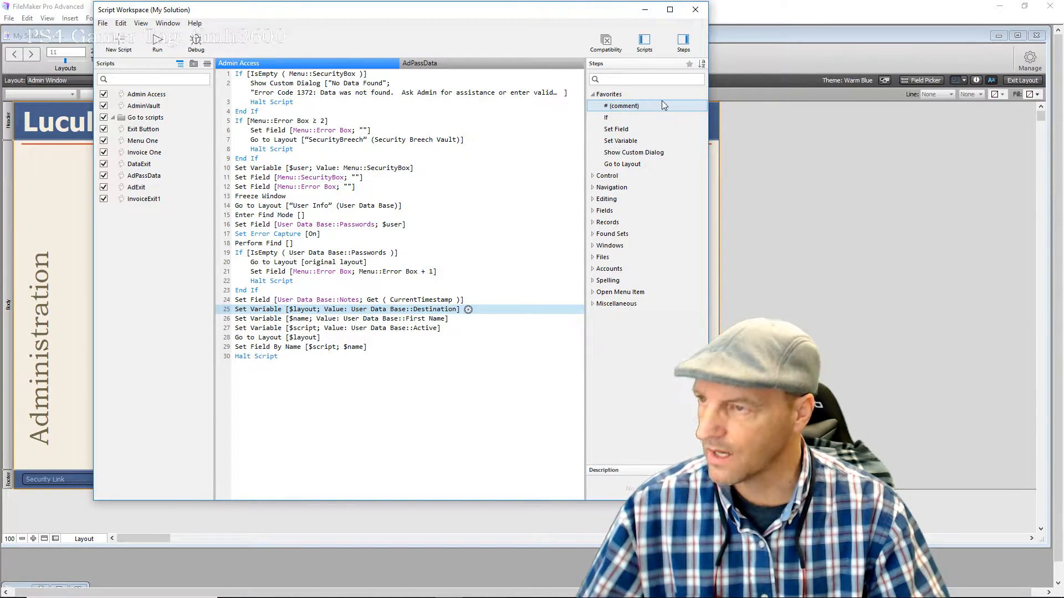
# Close Script Workspace, follow the Passcode button to User Info, and enter Layout mode
pyautogui.click(694, 9)
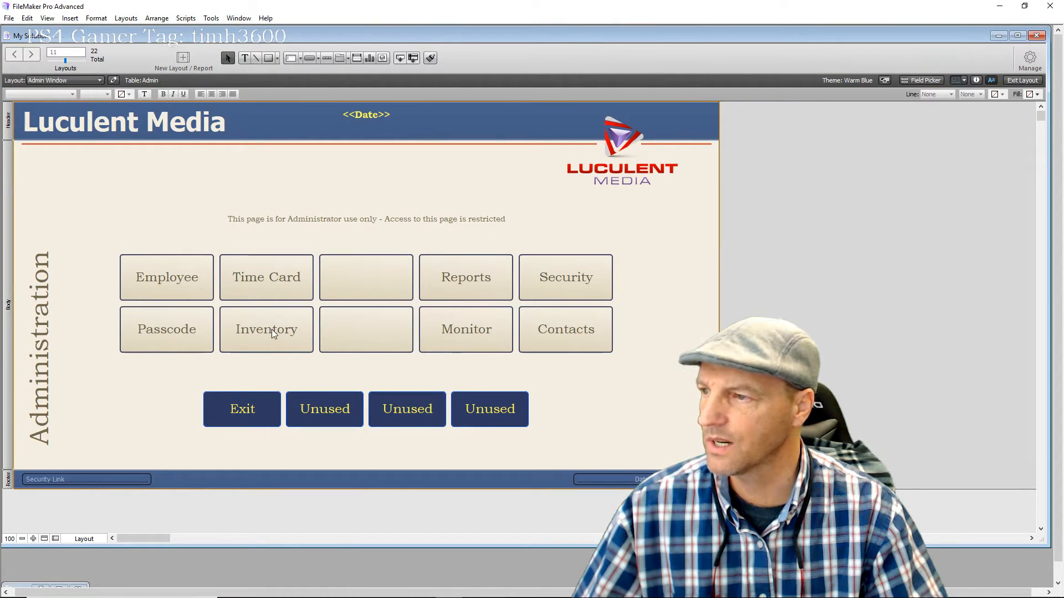
pyautogui.click(197, 329)
pyautogui.click(197, 330)
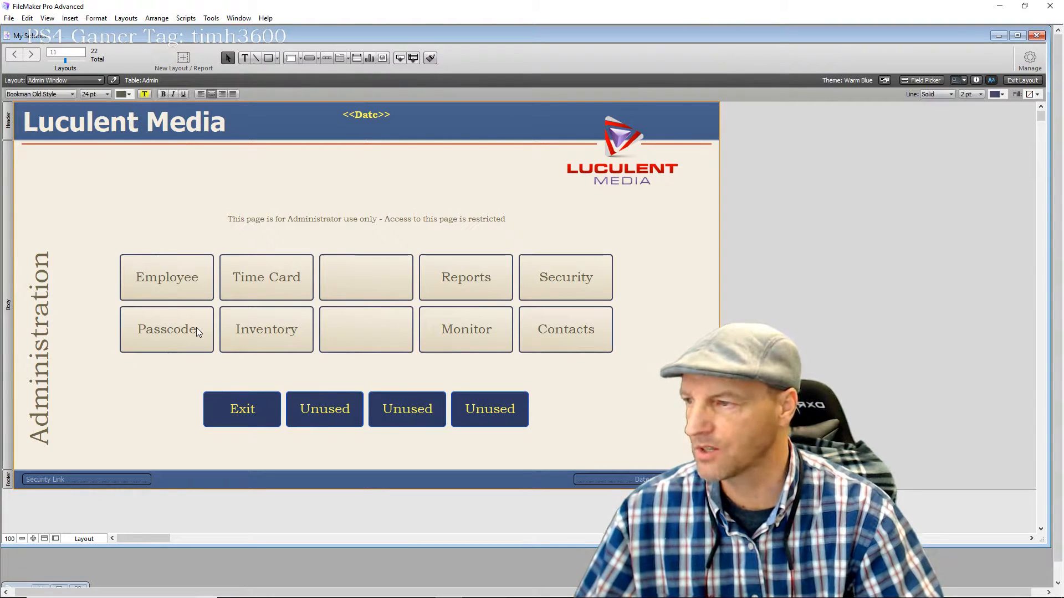
pyautogui.click(1026, 83)
pyautogui.click(159, 327)
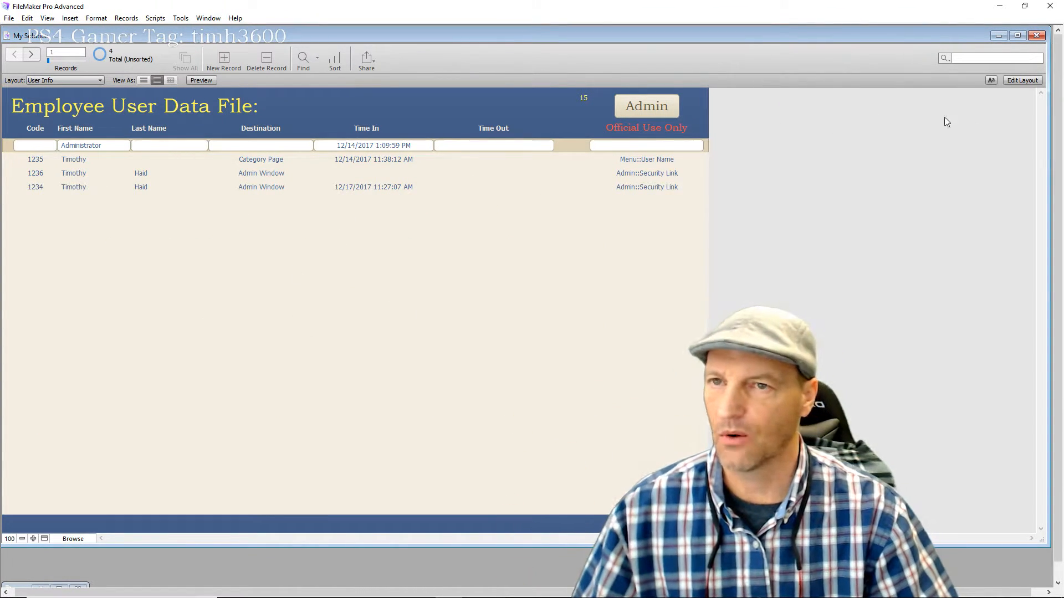
pyautogui.click(1022, 81)
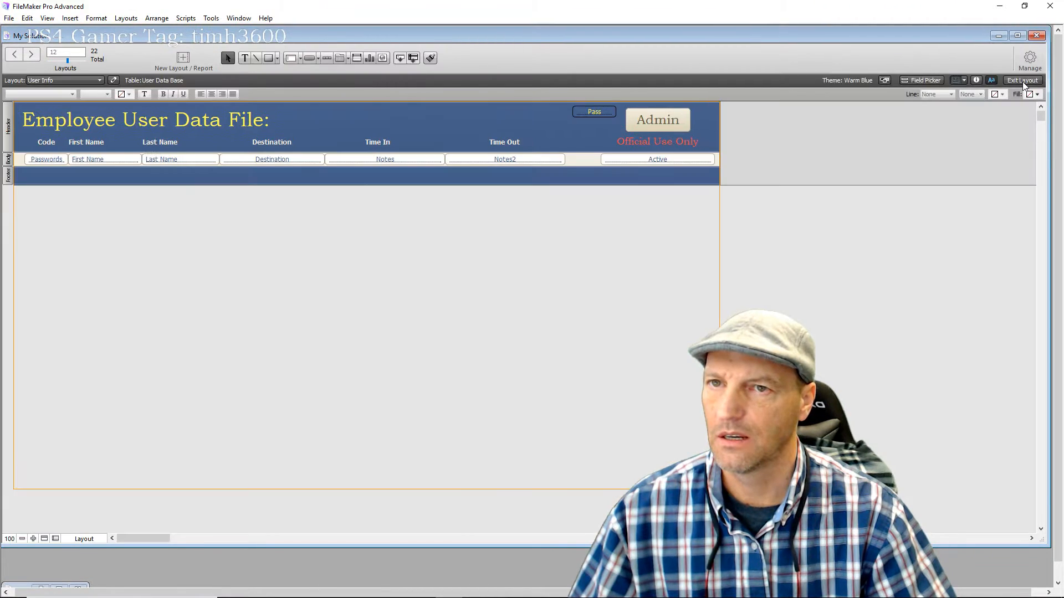
# Open Manage Layouts and place Script Workspace with the 30-line Admin Access script over User Info
pyautogui.click(1028, 60)
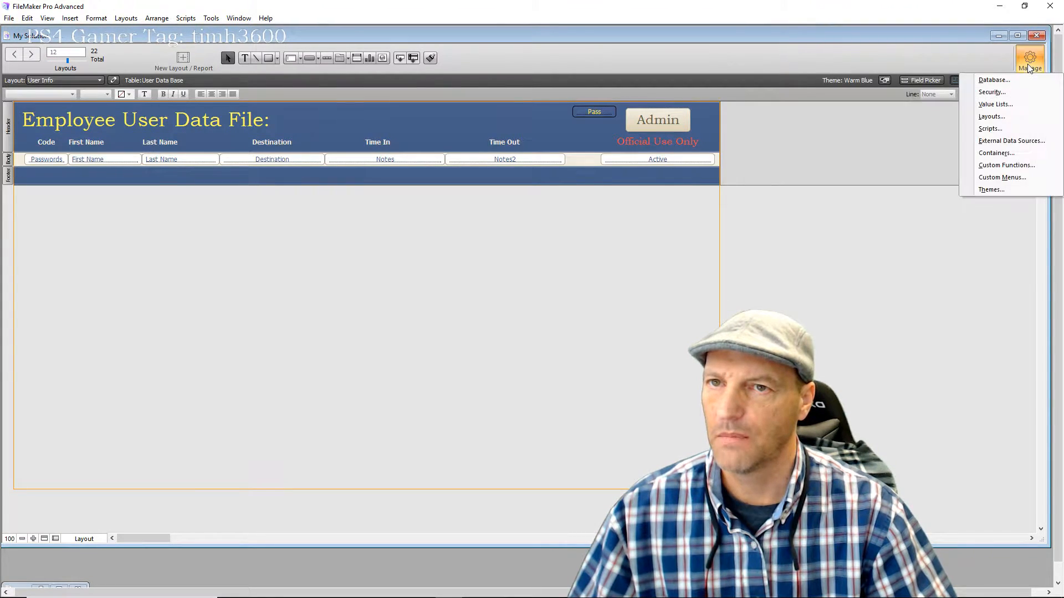
pyautogui.click(990, 117)
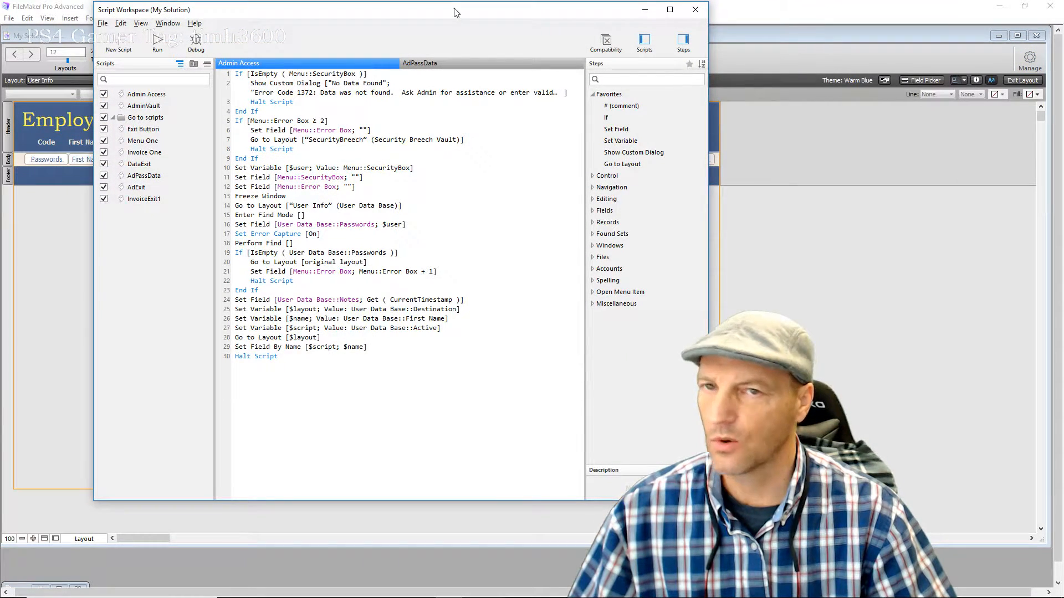
pyautogui.moveTo(459, 11); pyautogui.dragTo(469, 49)
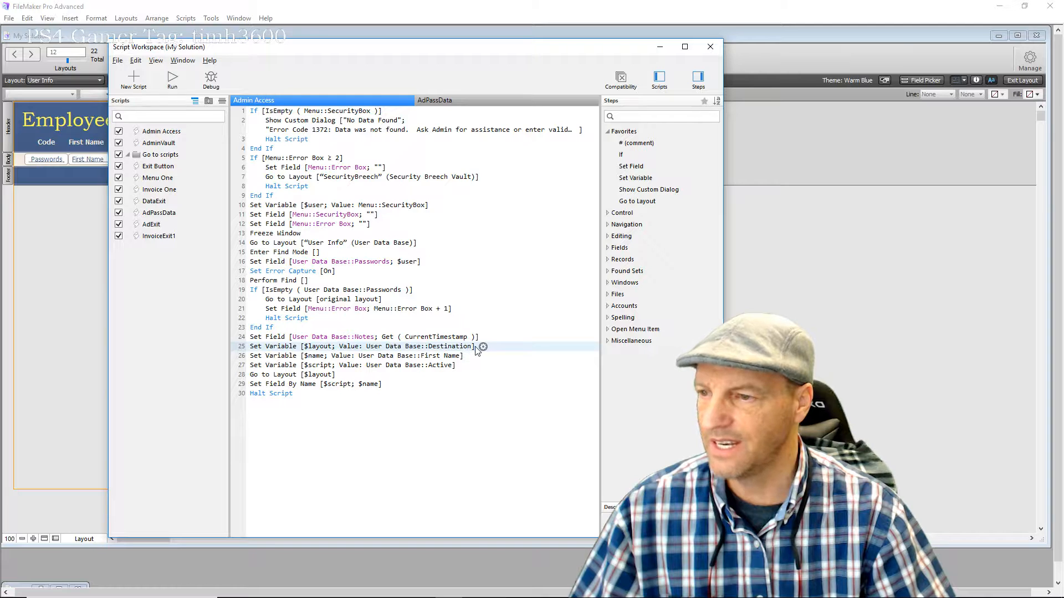
pyautogui.moveTo(419, 53); pyautogui.dragTo(311, 175)
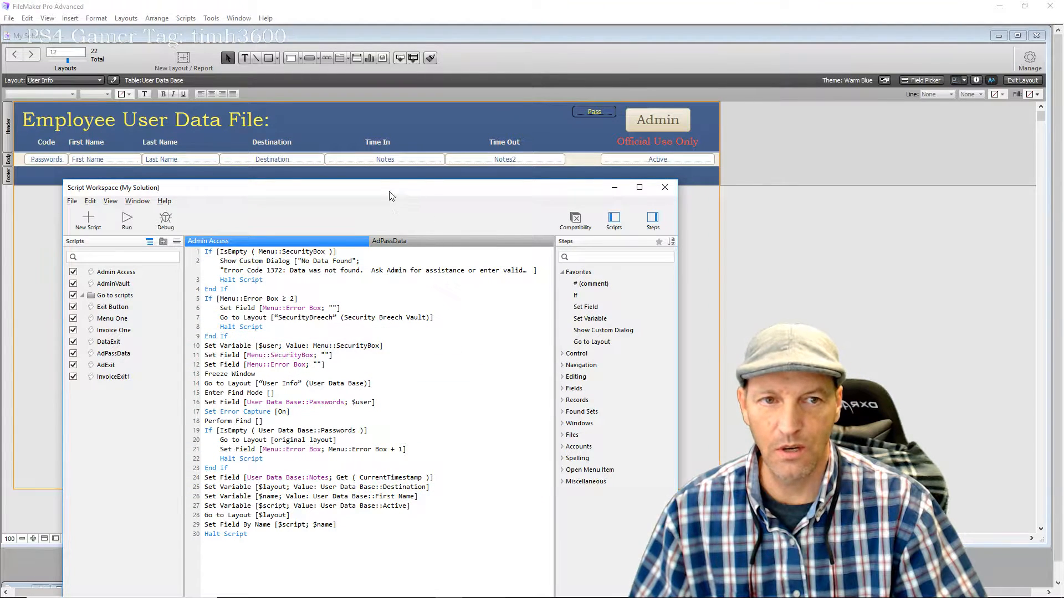
# Set line 27's $script variable value to User Data Base::Active and close its options
pyautogui.moveTo(388, 194); pyautogui.dragTo(423, 29)
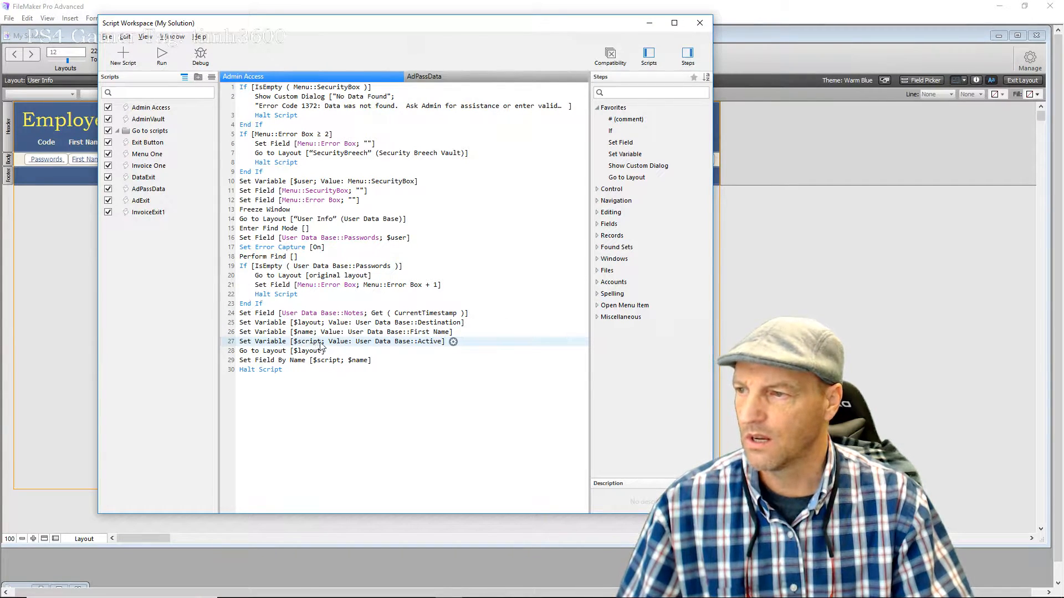
pyautogui.click(454, 343)
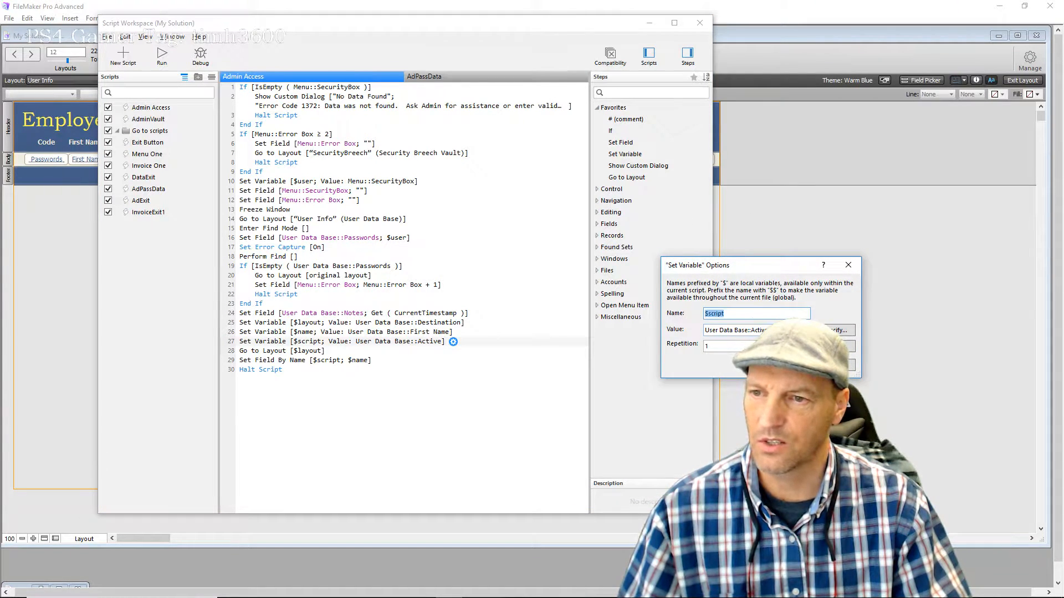
pyautogui.click(839, 330)
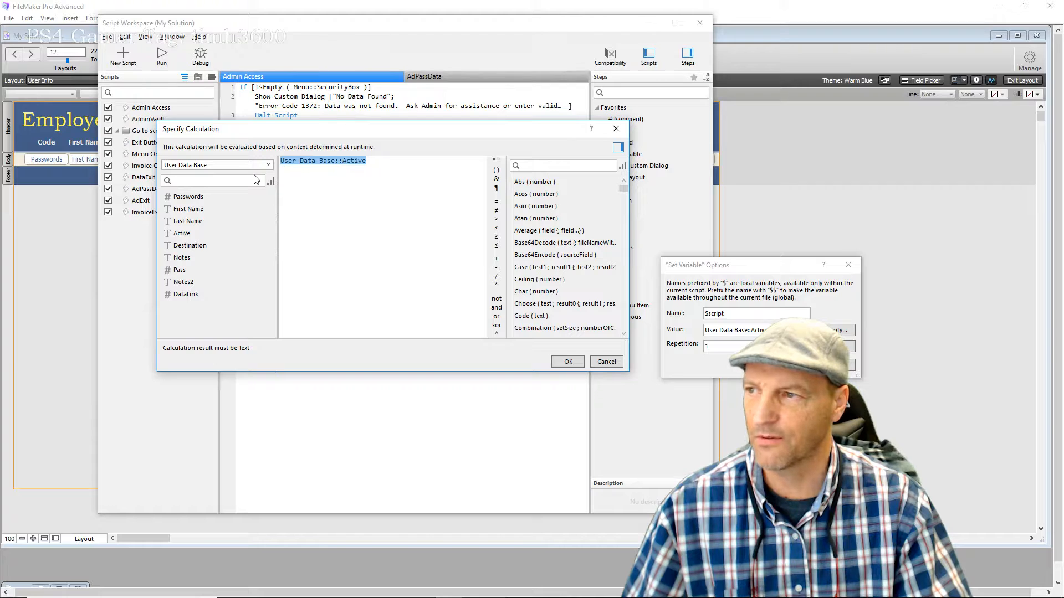
pyautogui.click(566, 362)
pyautogui.click(787, 365)
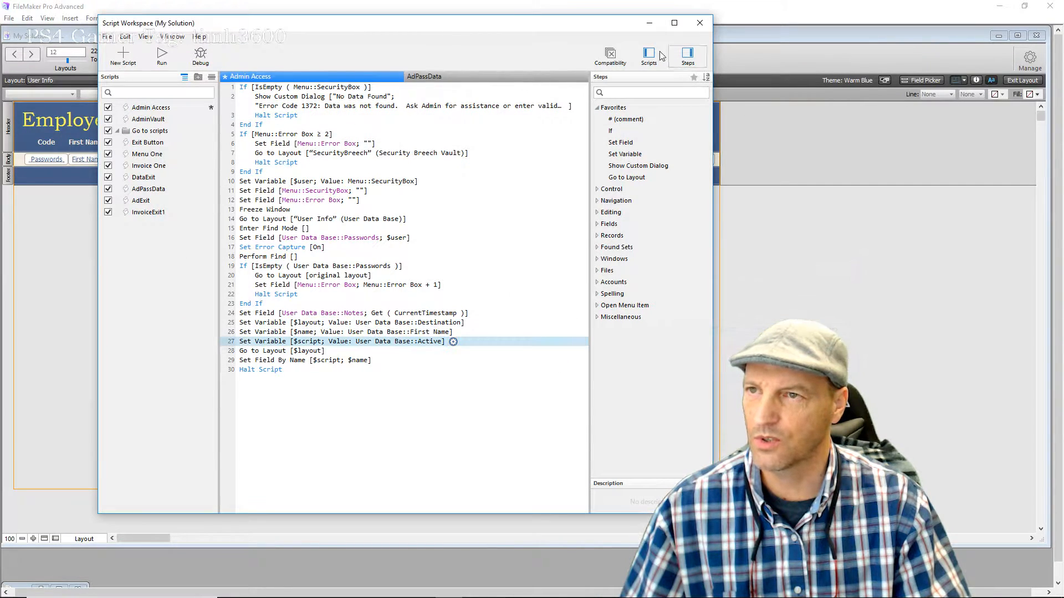
pyautogui.moveTo(537, 35); pyautogui.dragTo(473, 41)
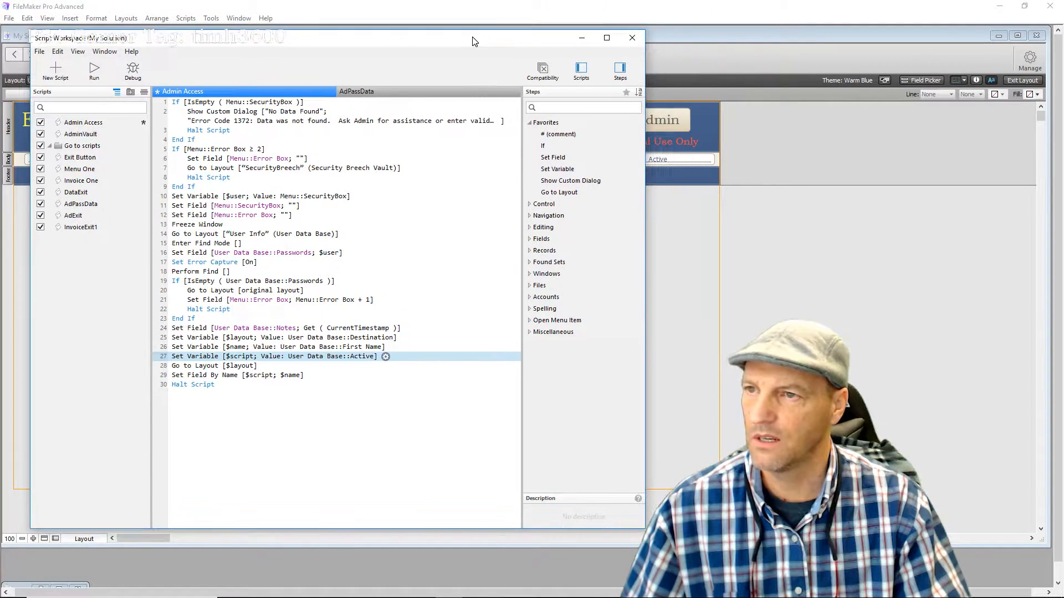
# Check the Active field's data source in the Inspector, then reopen line 27's Set Variable options
pyautogui.click(976, 81)
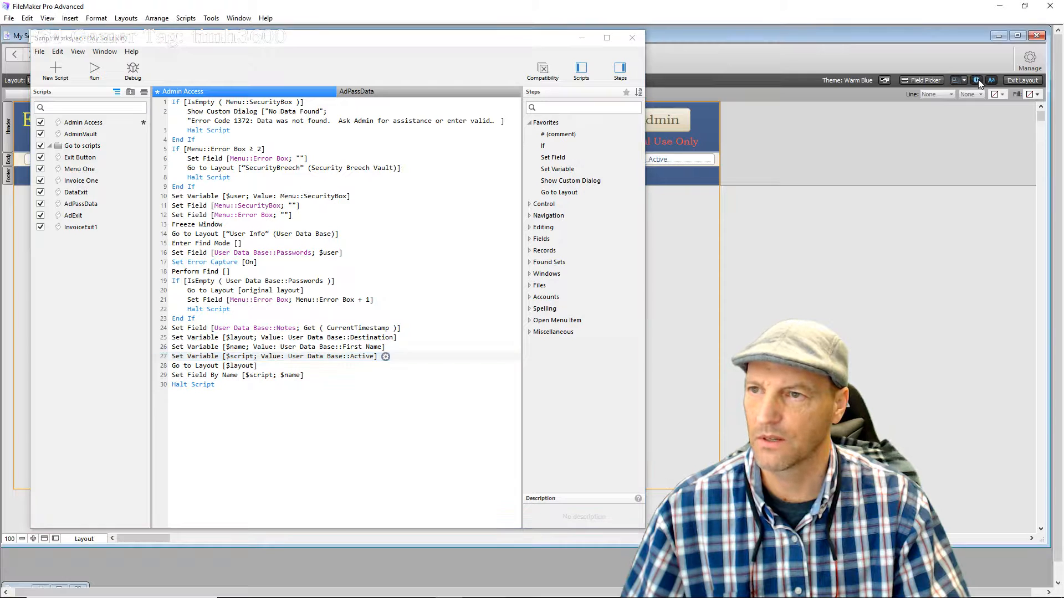
pyautogui.click(685, 160)
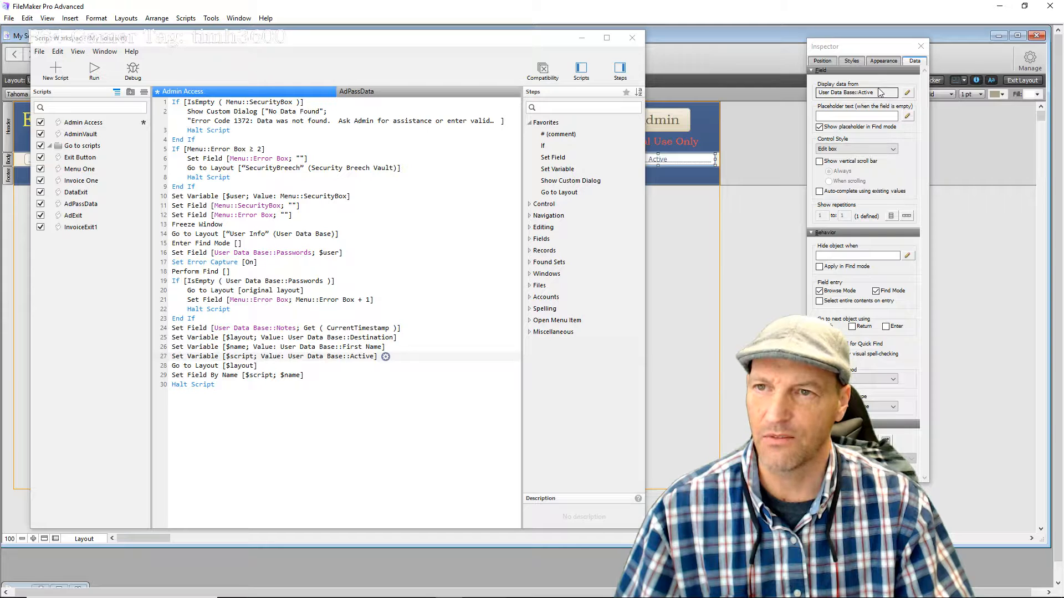
pyautogui.moveTo(879, 94); pyautogui.dragTo(842, 95)
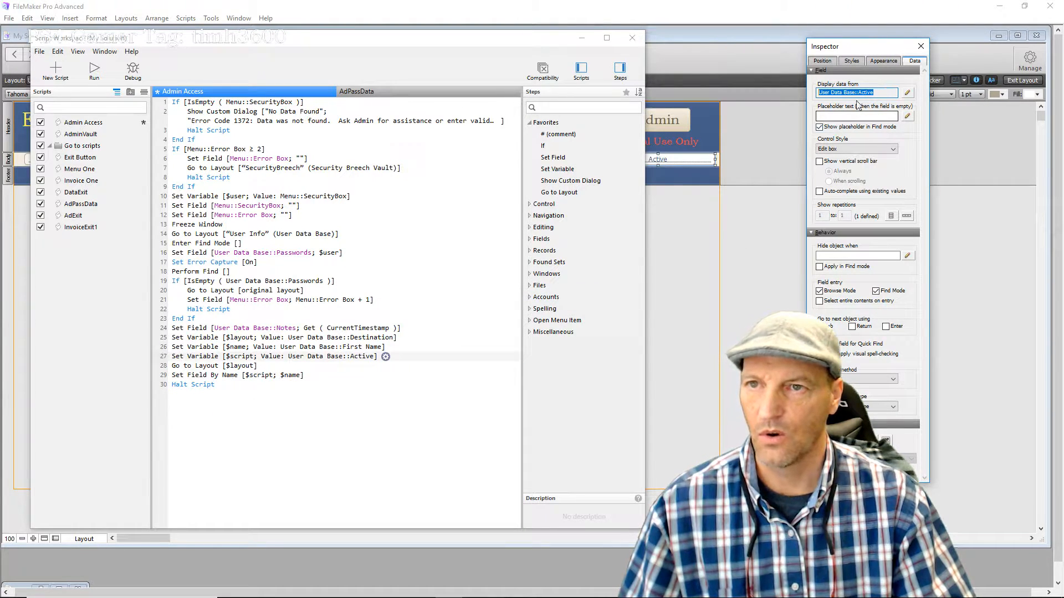
pyautogui.click(918, 49)
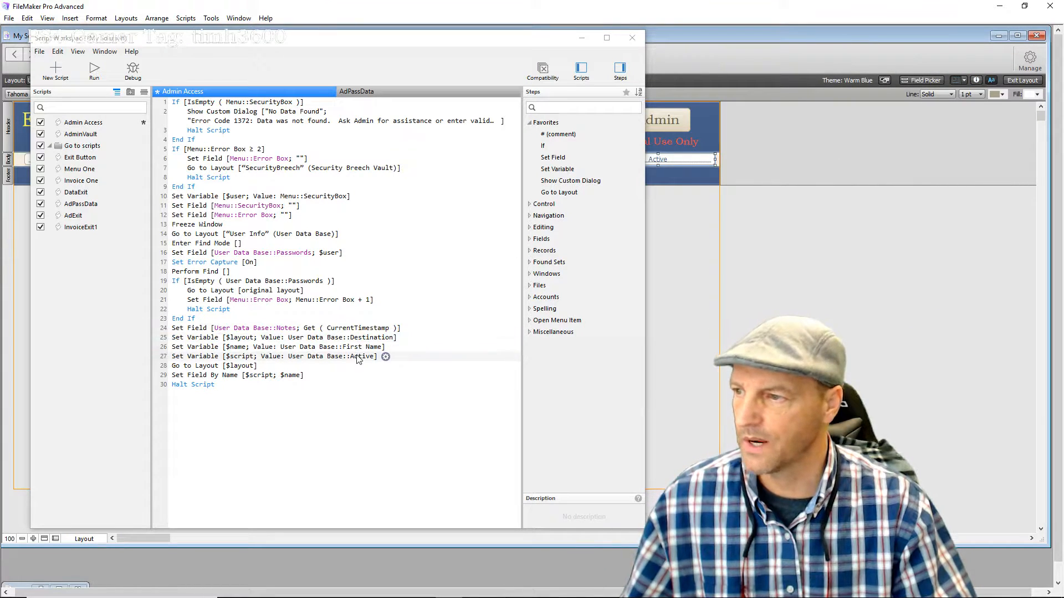
pyautogui.click(385, 357)
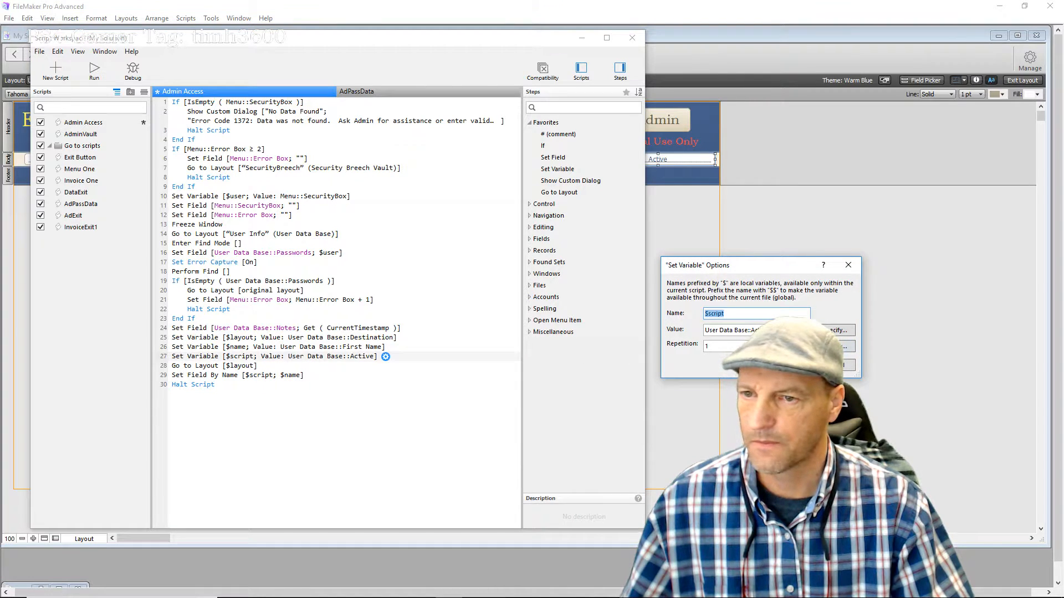
# Reconfirm User Data Base::Active as the $script value and close the options unchanged
pyautogui.click(837, 330)
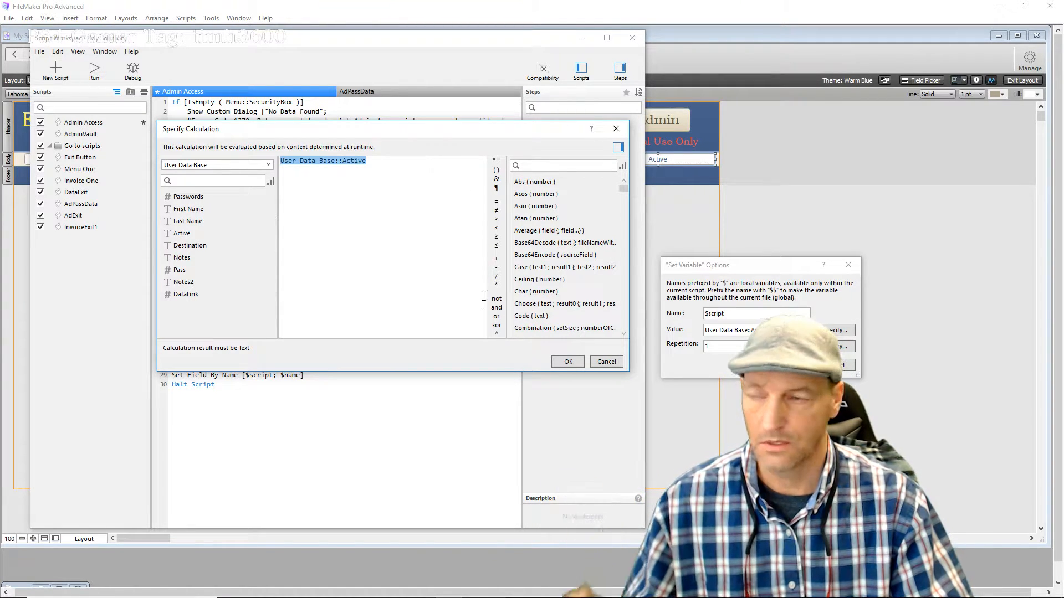
pyautogui.click(567, 362)
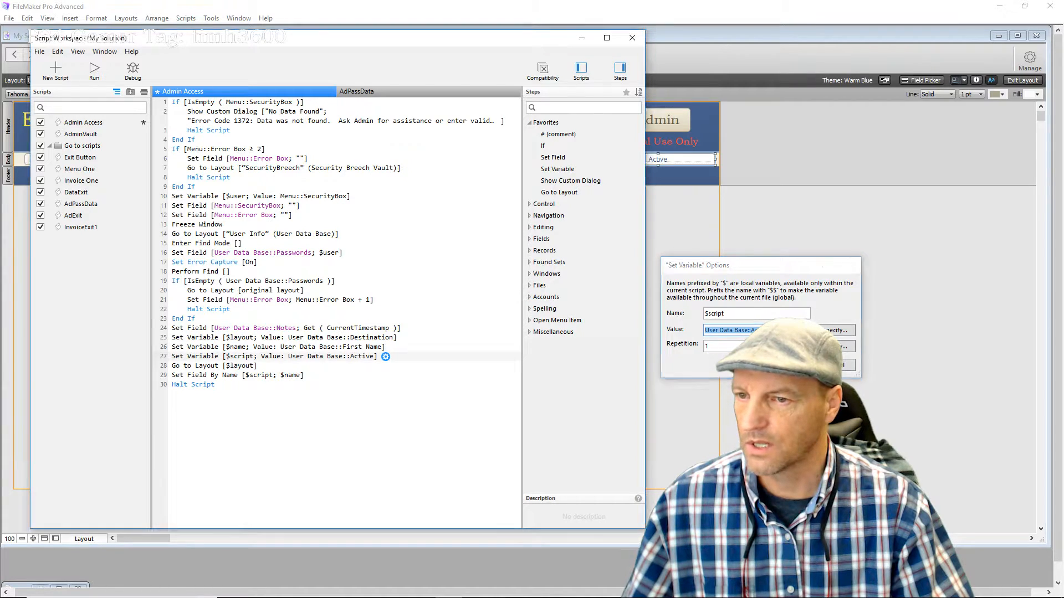
pyautogui.press('Return')
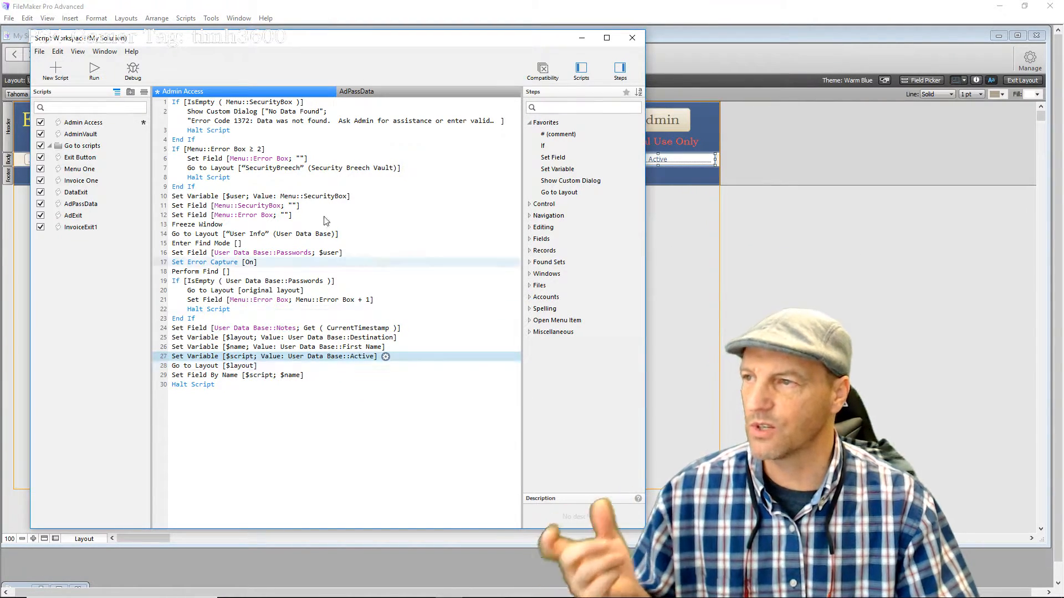
pyautogui.moveTo(326, 43); pyautogui.dragTo(728, 70)
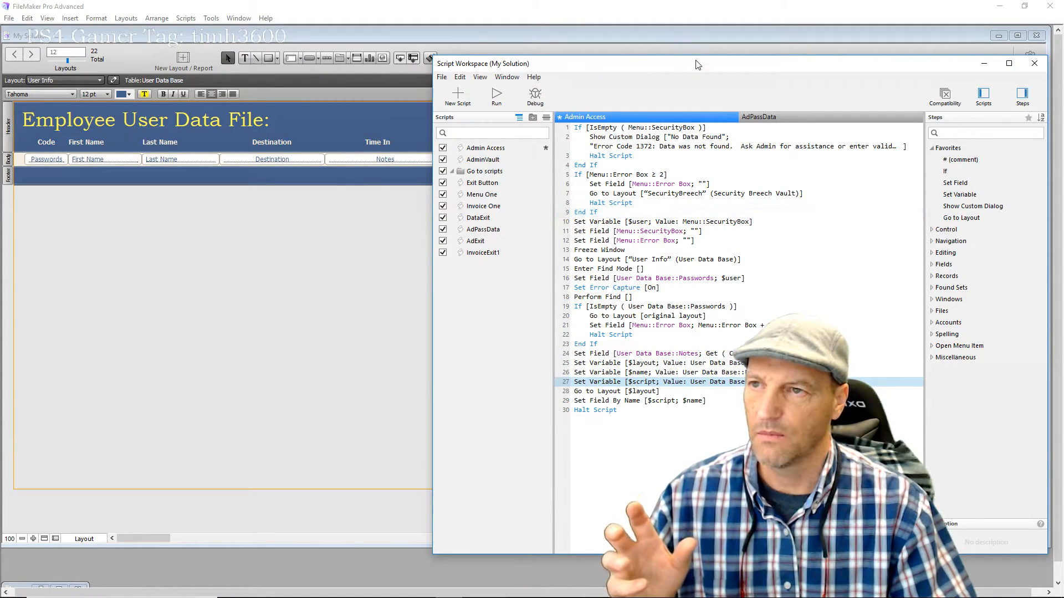
pyautogui.moveTo(697, 64); pyautogui.dragTo(600, 44)
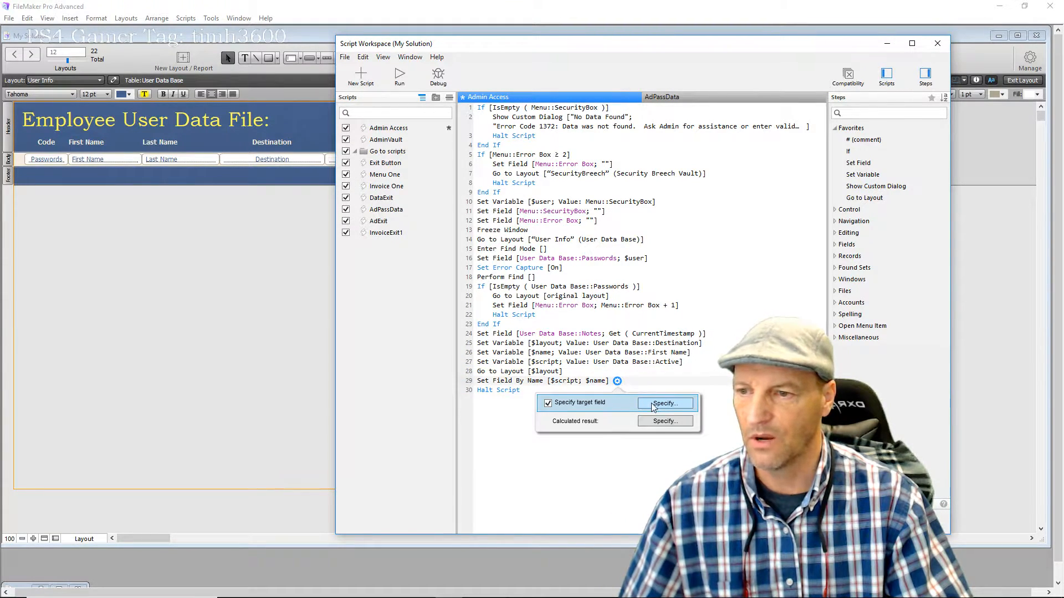
pyautogui.click(656, 405)
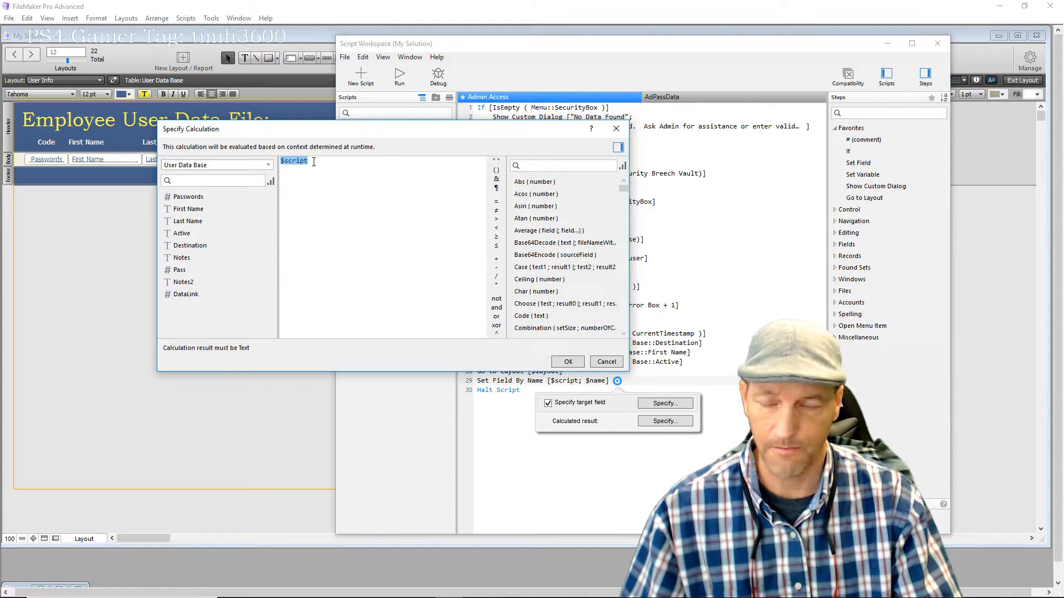
pyautogui.click(571, 365)
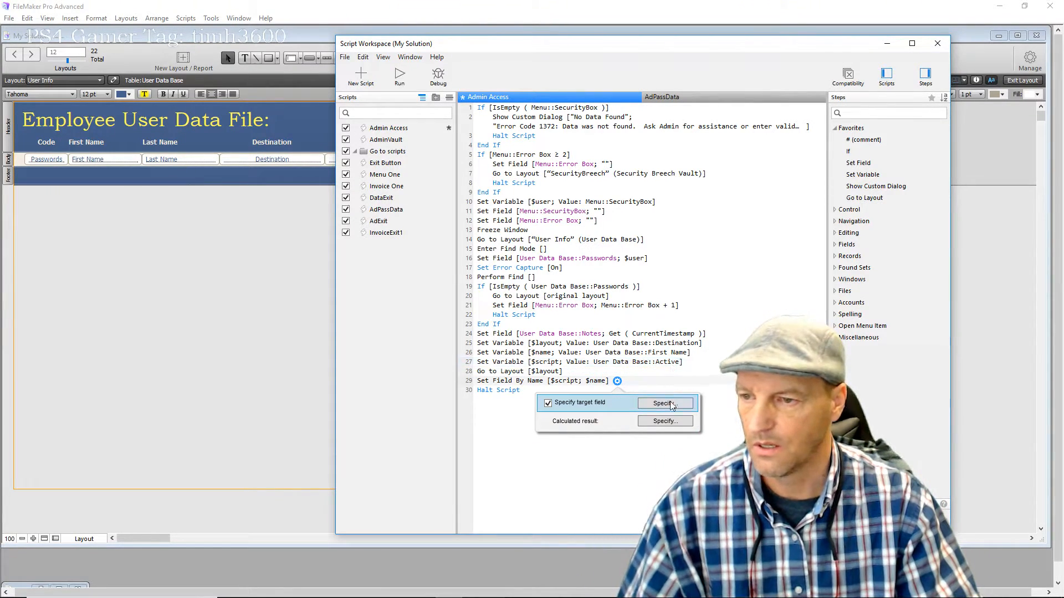
pyautogui.click(664, 421)
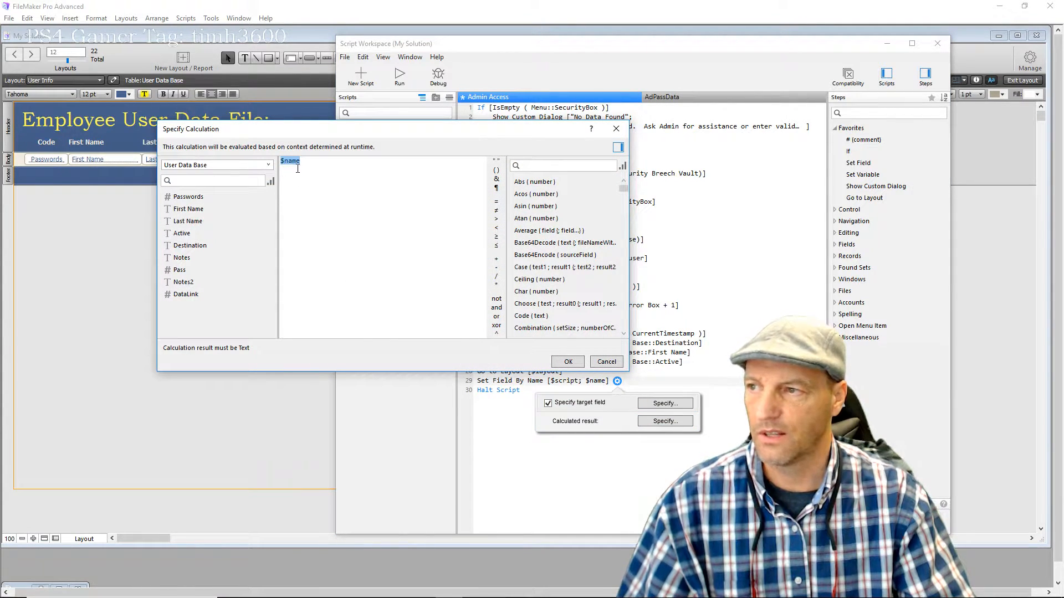
pyautogui.click(567, 361)
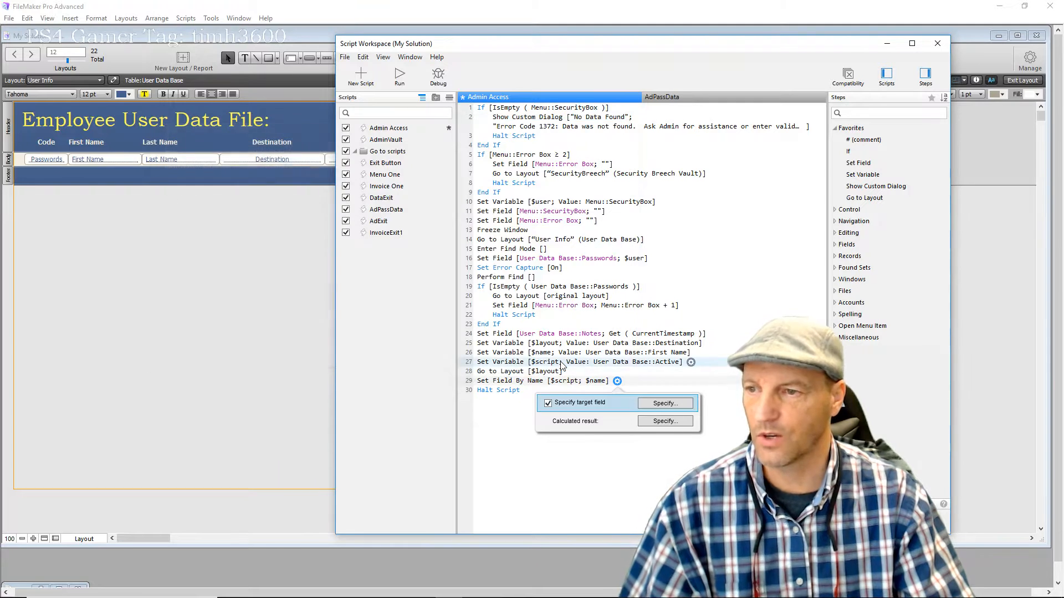
pyautogui.click(720, 471)
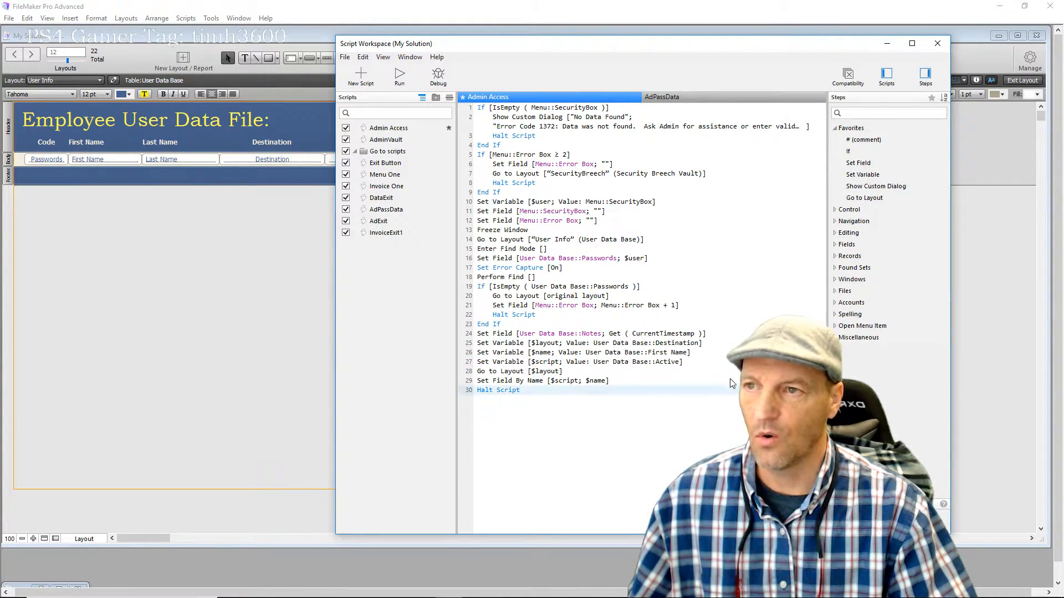
# Close Script Workspace with Save All and switch User Info to Browse mode
pyautogui.click(935, 46)
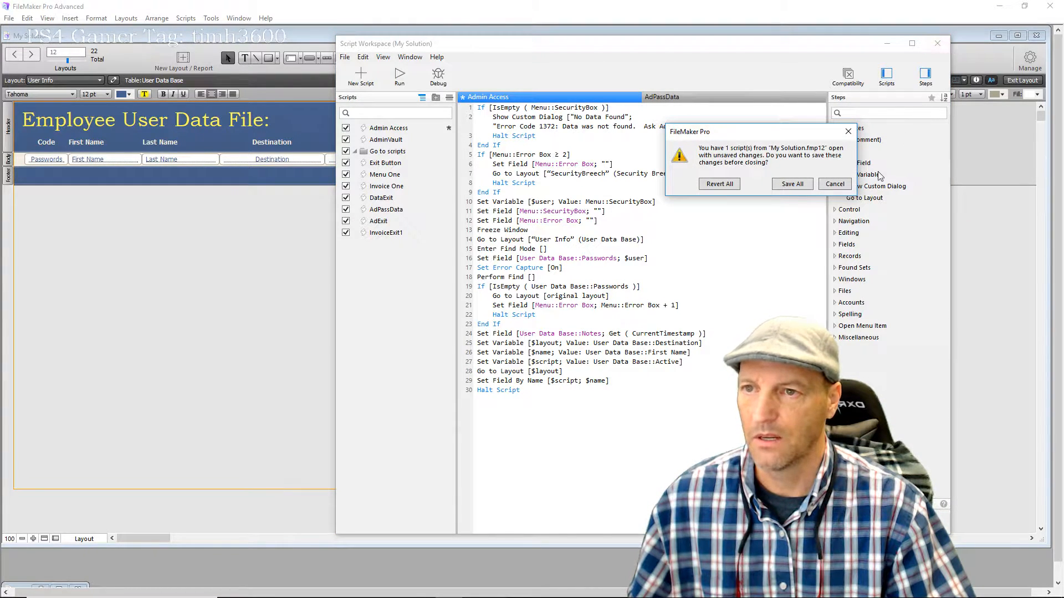
pyautogui.click(807, 187)
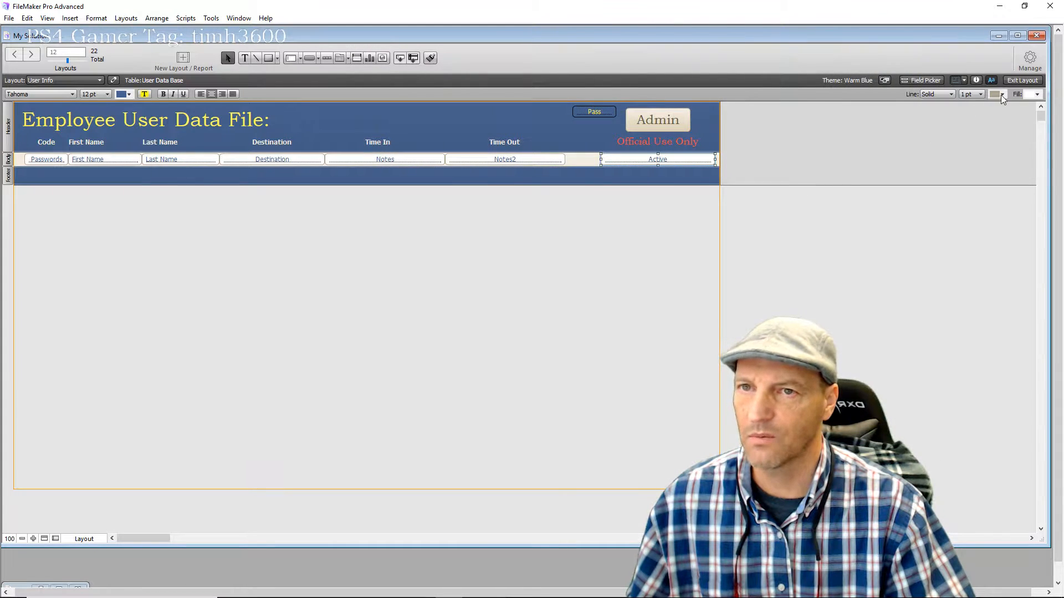
pyautogui.click(1009, 82)
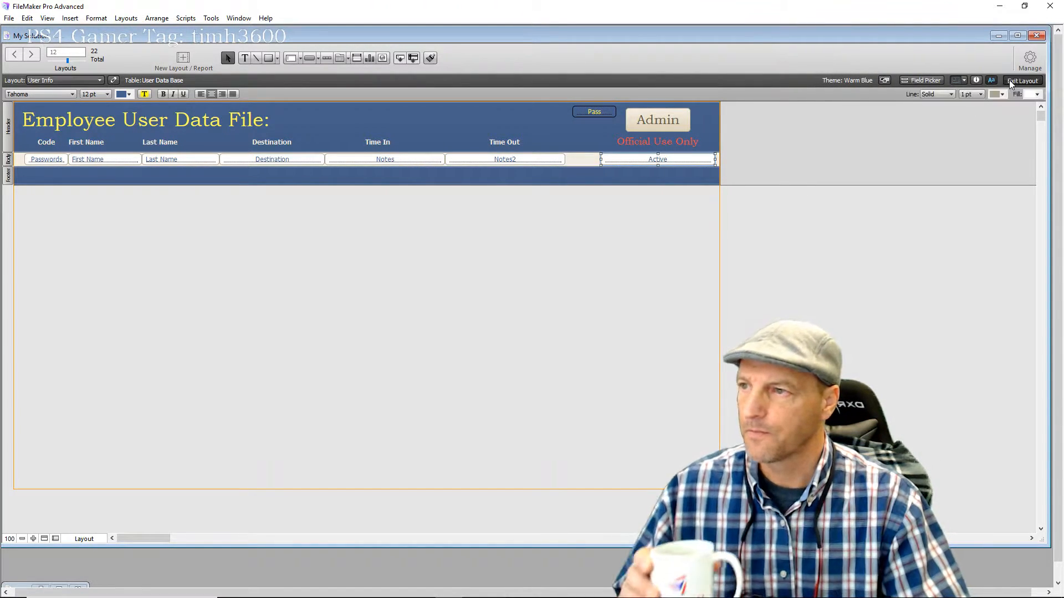
# Review records 1235, 1236, 1234 and Administrator, check the field beside Admin, then return to Layout mode
pyautogui.click(498, 160)
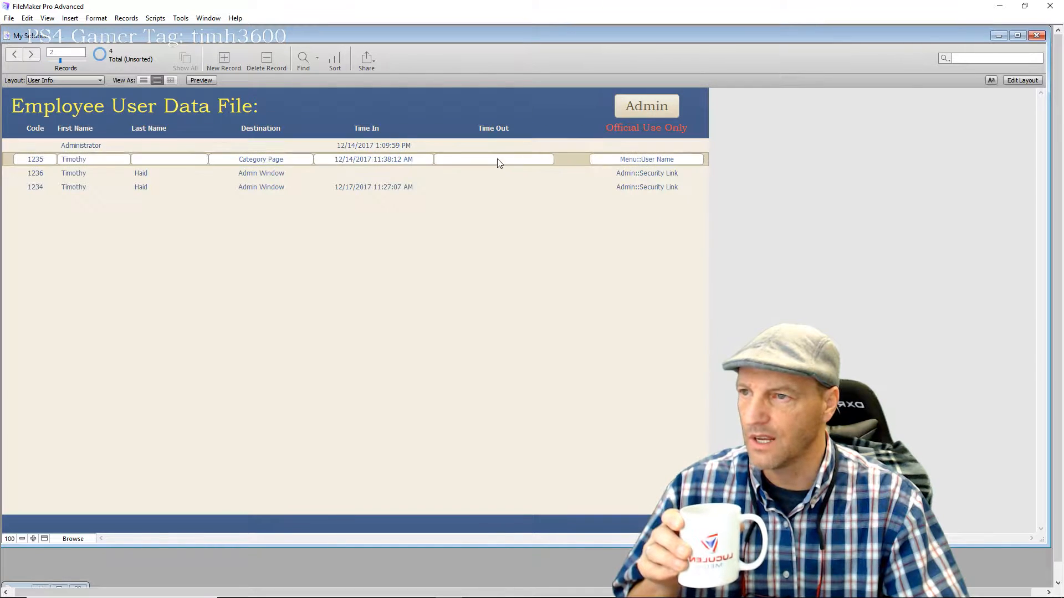
pyautogui.click(492, 172)
pyautogui.click(501, 187)
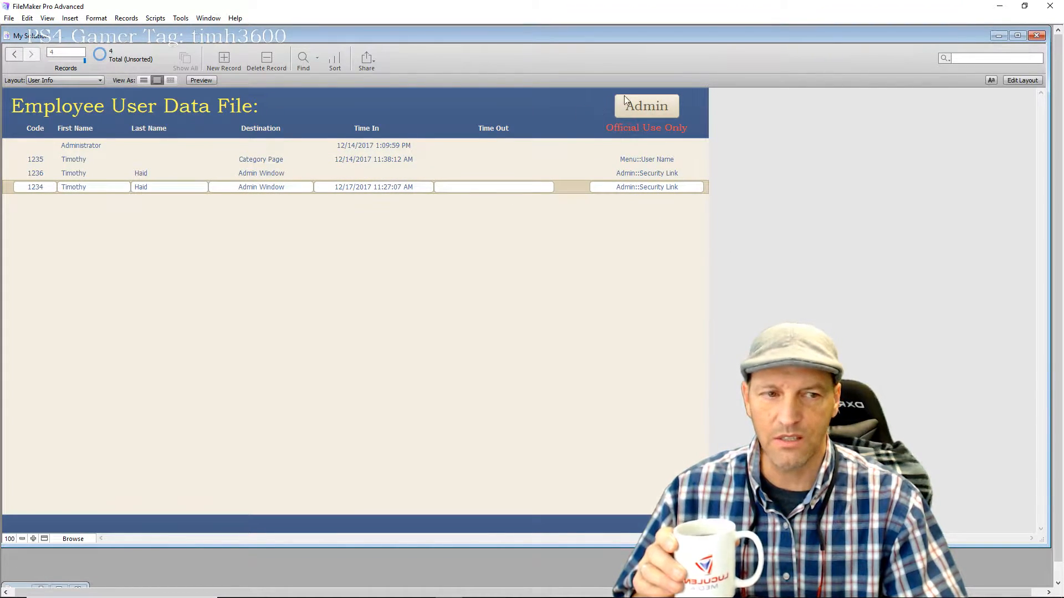
pyautogui.click(498, 147)
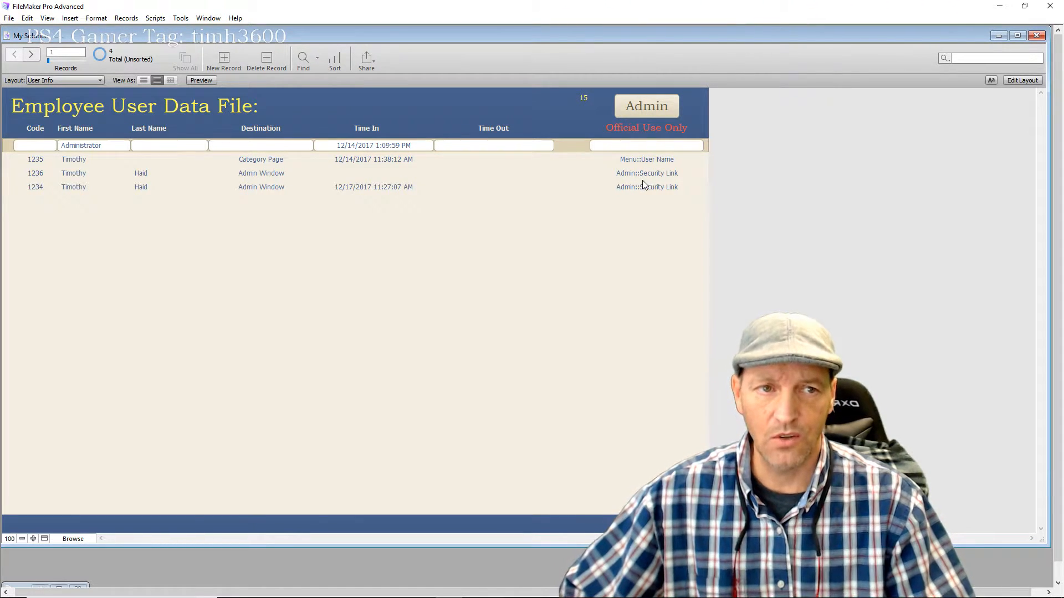
pyautogui.click(474, 159)
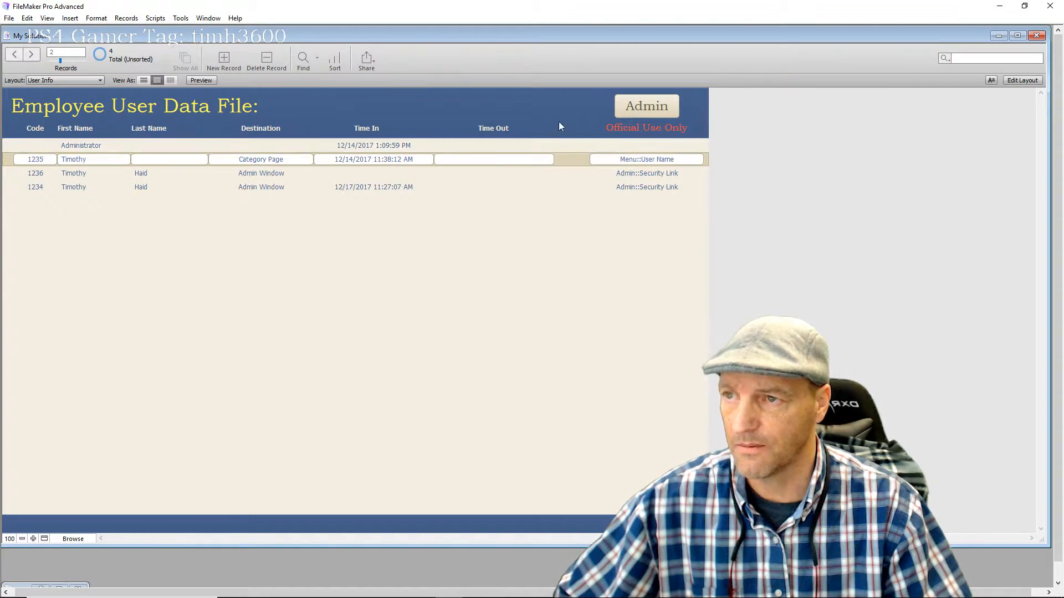
pyautogui.click(591, 98)
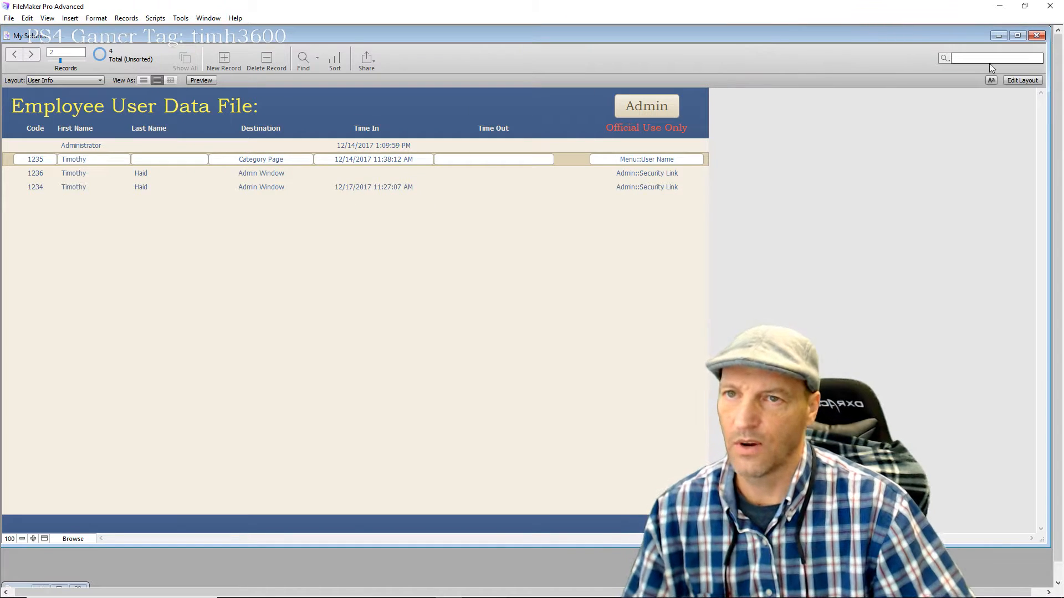
pyautogui.click(1022, 80)
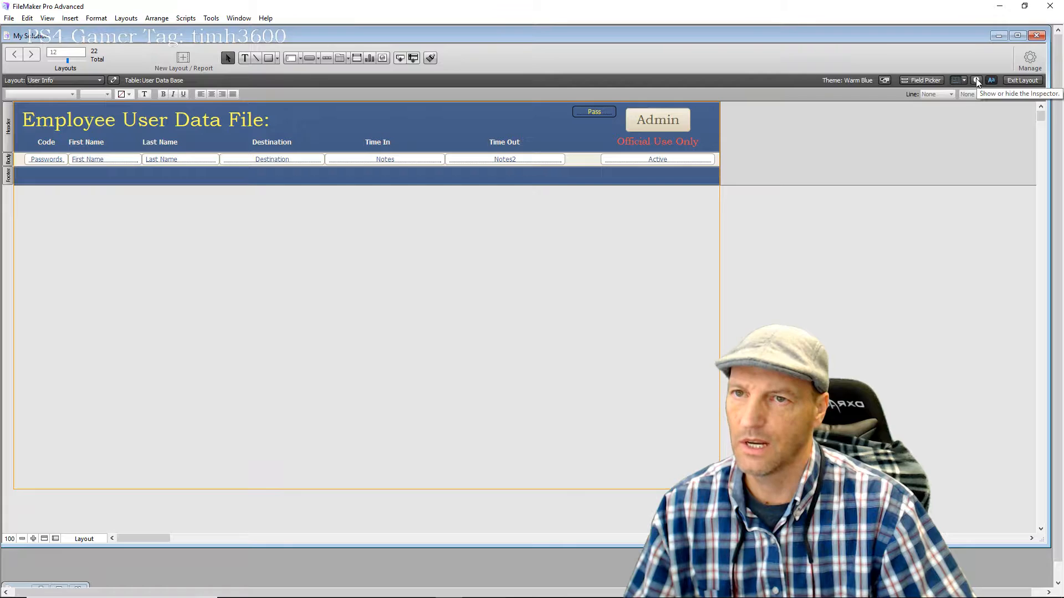
# Give the Passwords field a Hide object when condition of IsEmpty ( User Data Base::Pass )
pyautogui.click(976, 82)
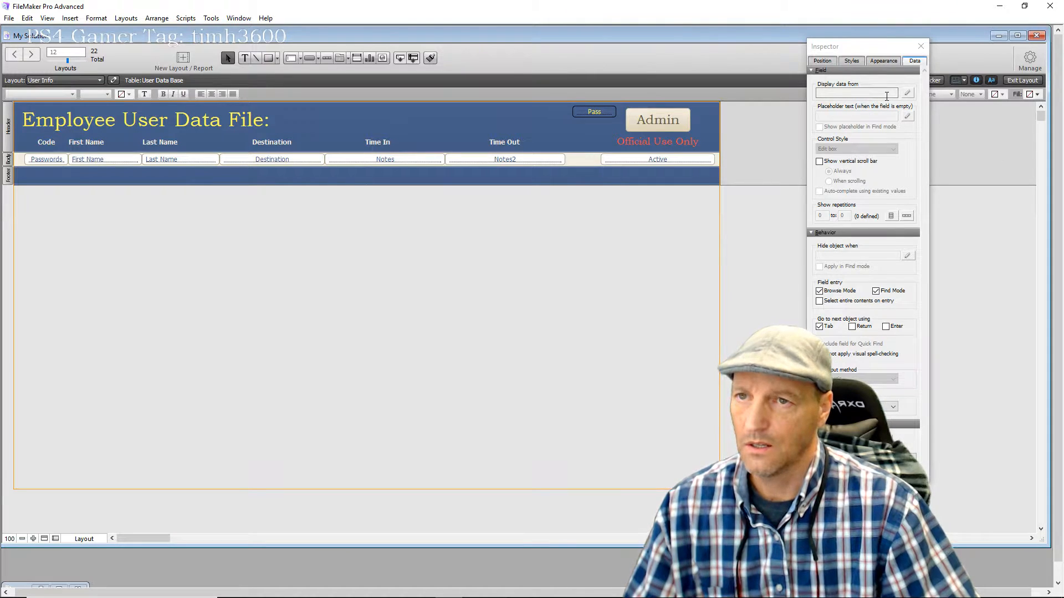
pyautogui.click(60, 160)
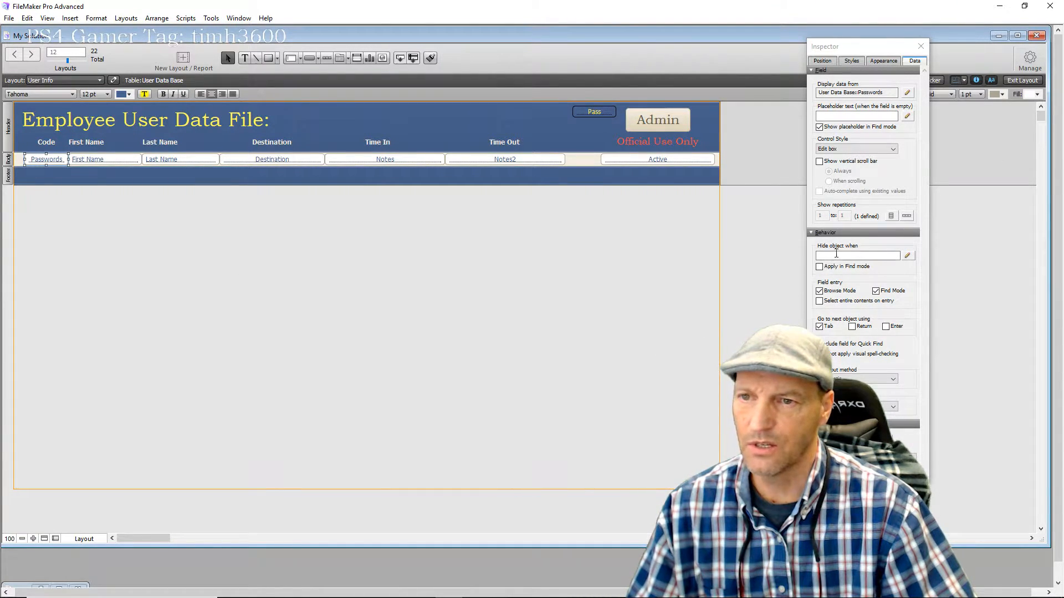
pyautogui.click(846, 255)
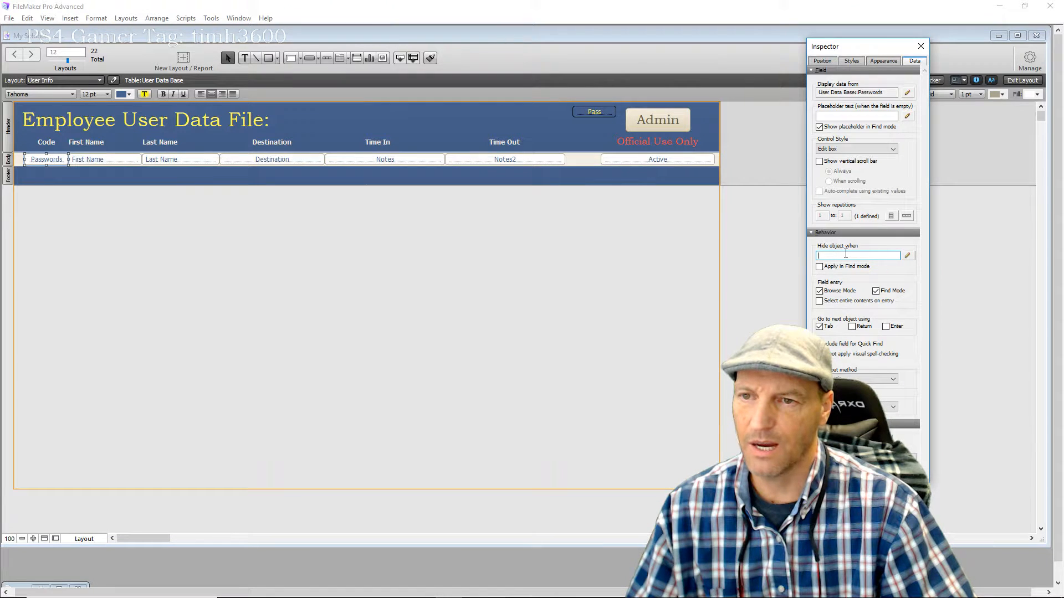
pyautogui.click(908, 256)
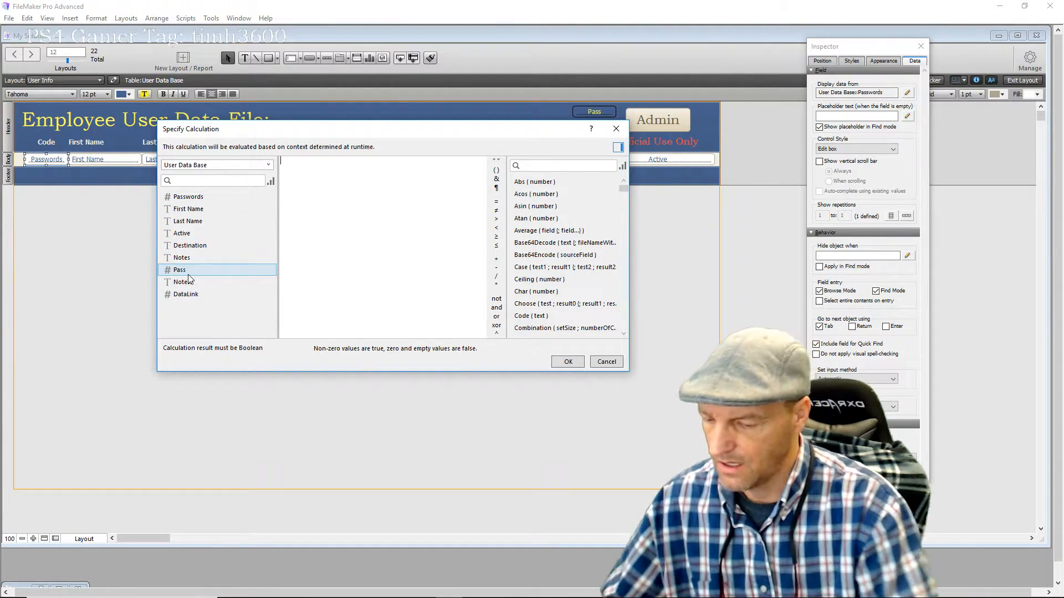
pyautogui.write('is')
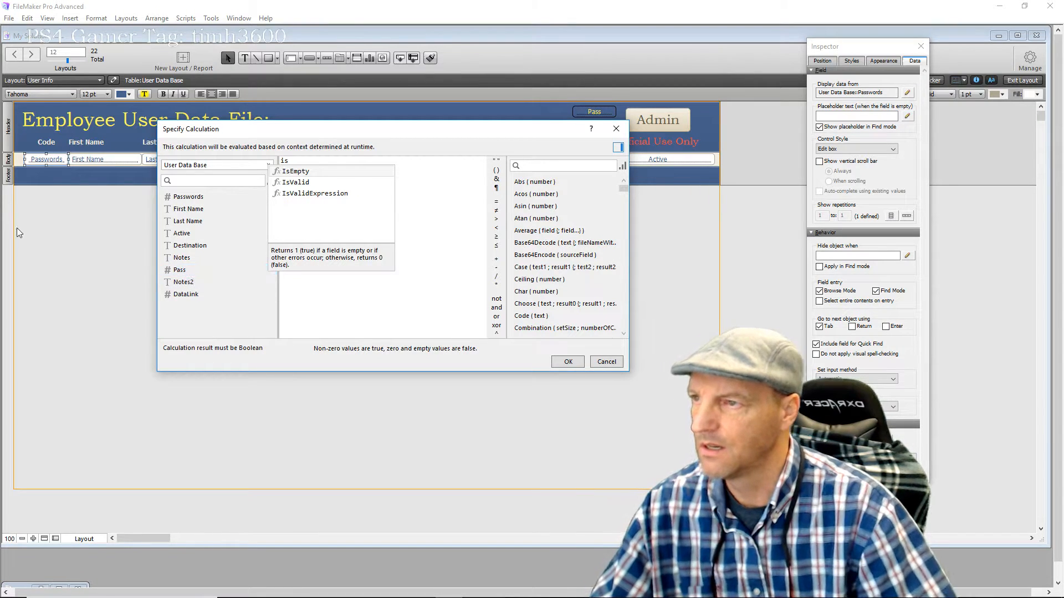
pyautogui.click(294, 171)
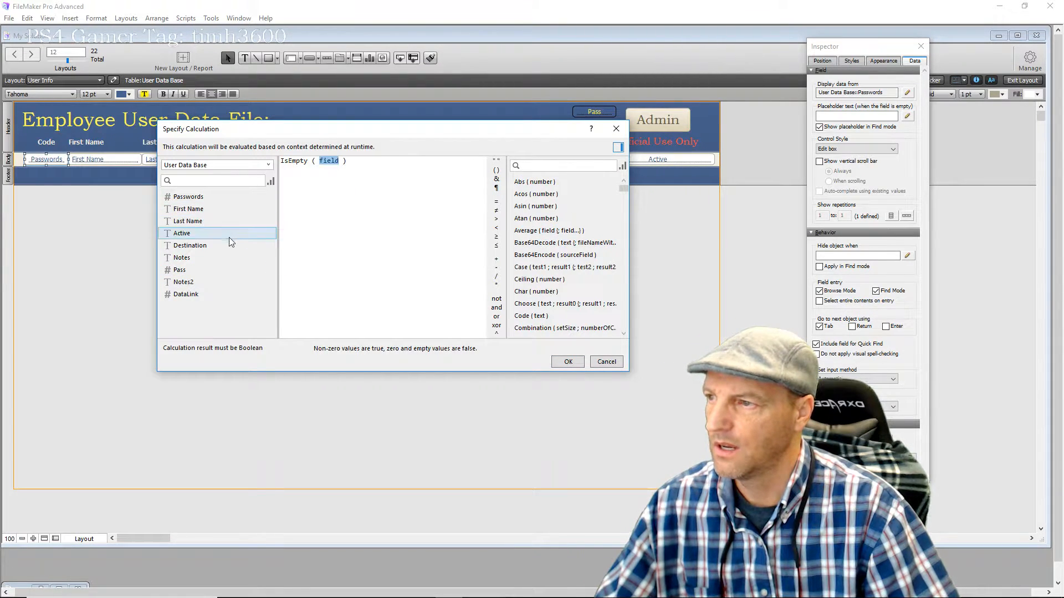
pyautogui.doubleClick(204, 269)
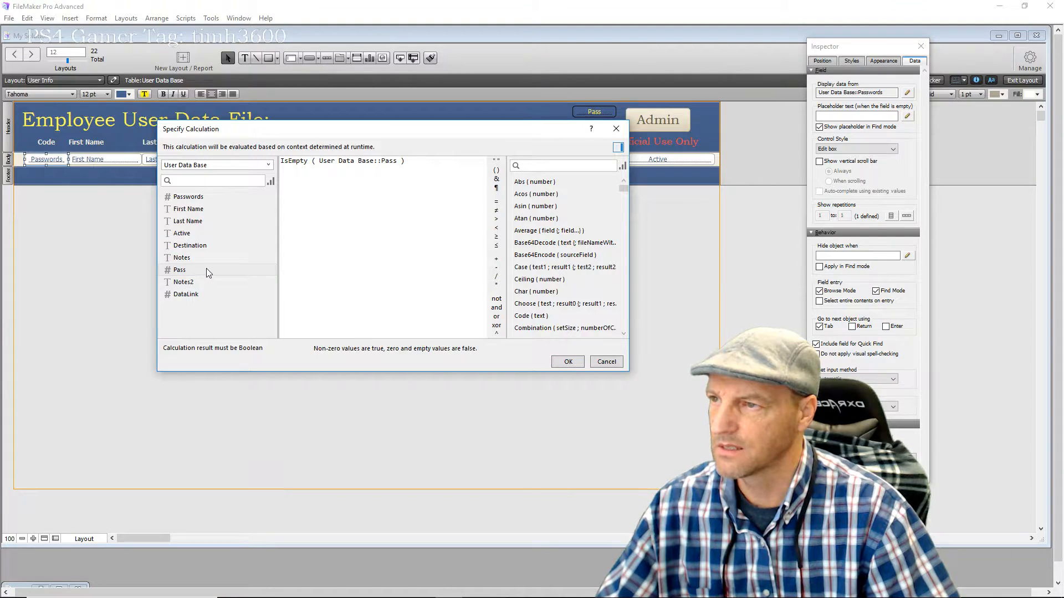
pyautogui.click(557, 361)
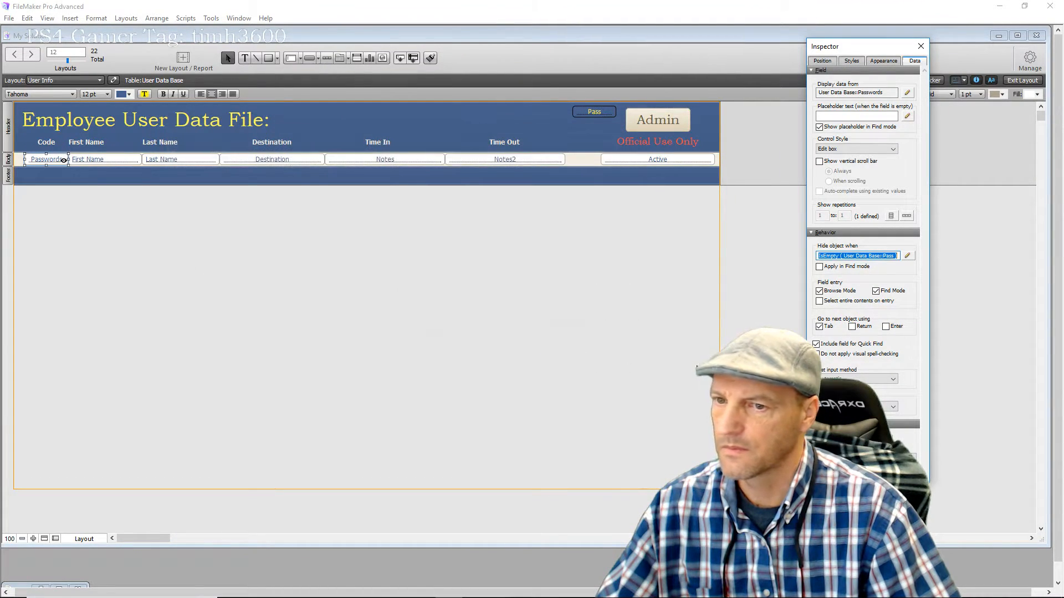
pyautogui.click(921, 47)
pyautogui.click(696, 228)
# Browse the four employee records and commit a pass entry to test the Code reveal
pyautogui.click(1012, 81)
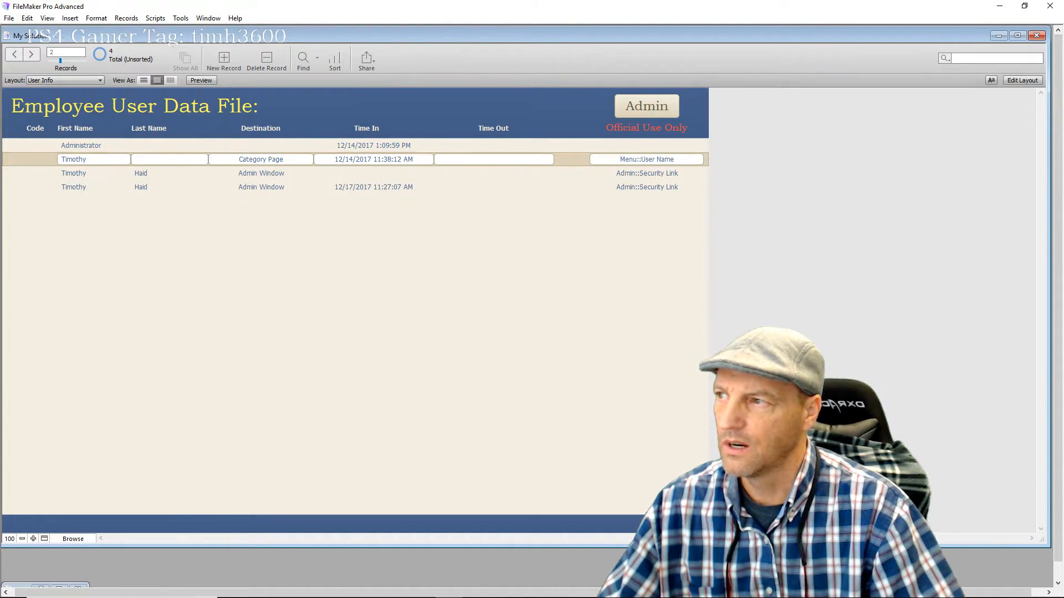
pyautogui.click(39, 146)
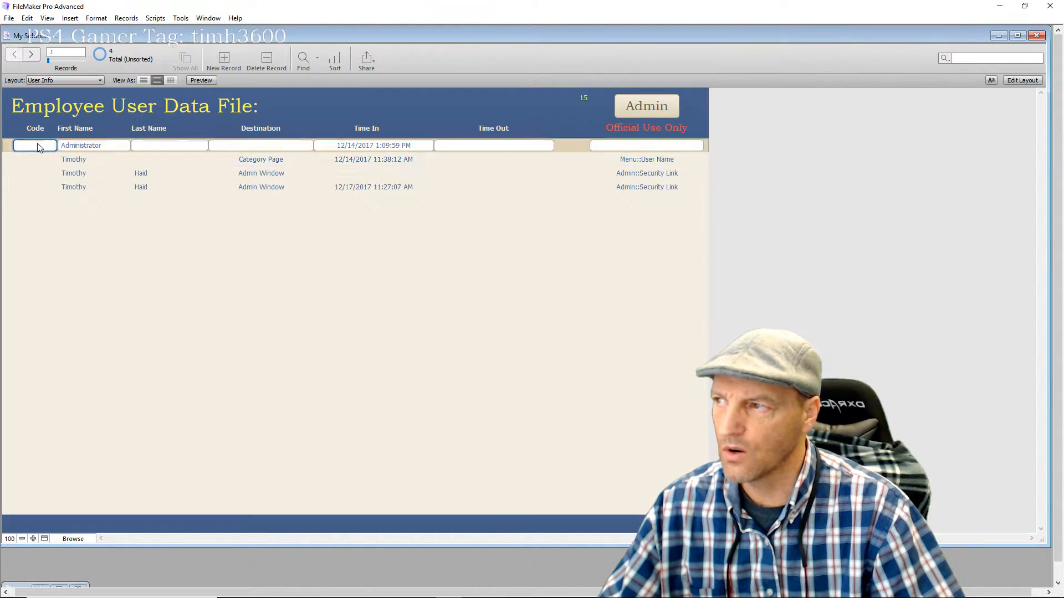
pyautogui.click(34, 161)
pyautogui.click(38, 177)
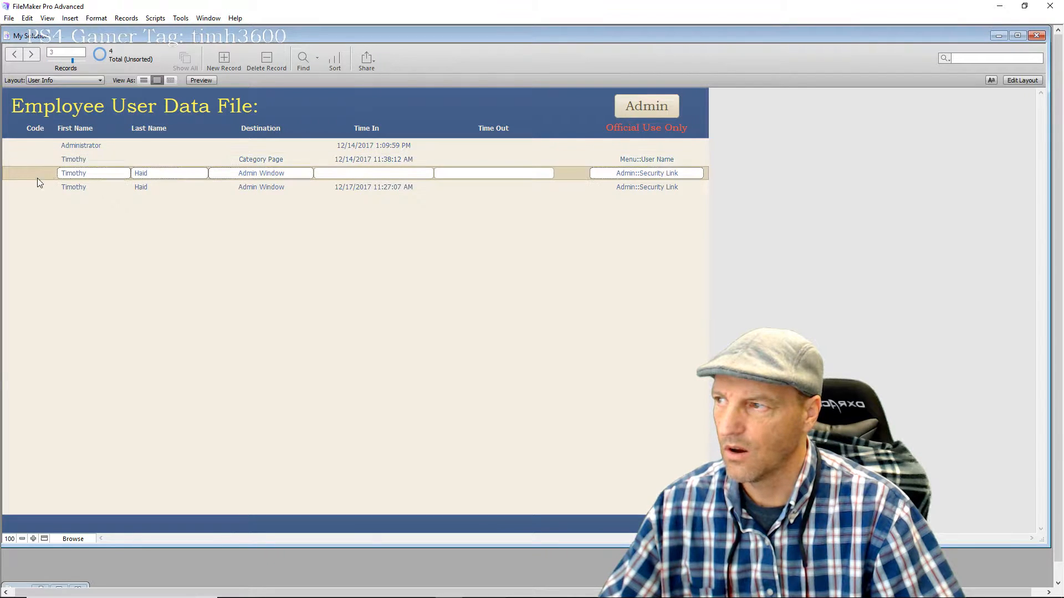
pyautogui.click(38, 188)
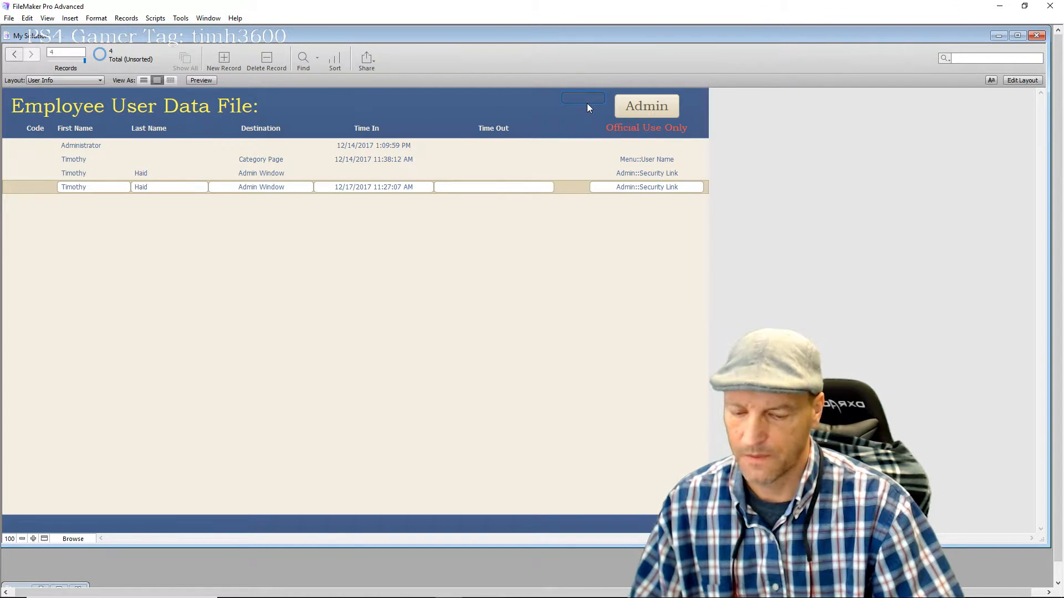
pyautogui.click(439, 108)
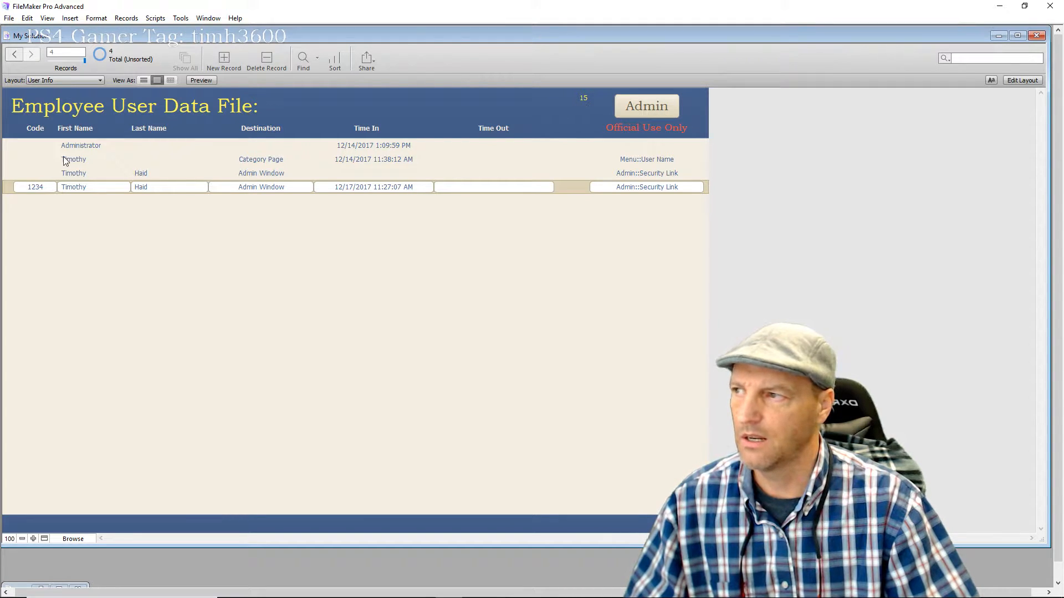
# Enter pass value 15 on the second record, then shorten it by one digit
pyautogui.click(37, 147)
pyautogui.click(36, 158)
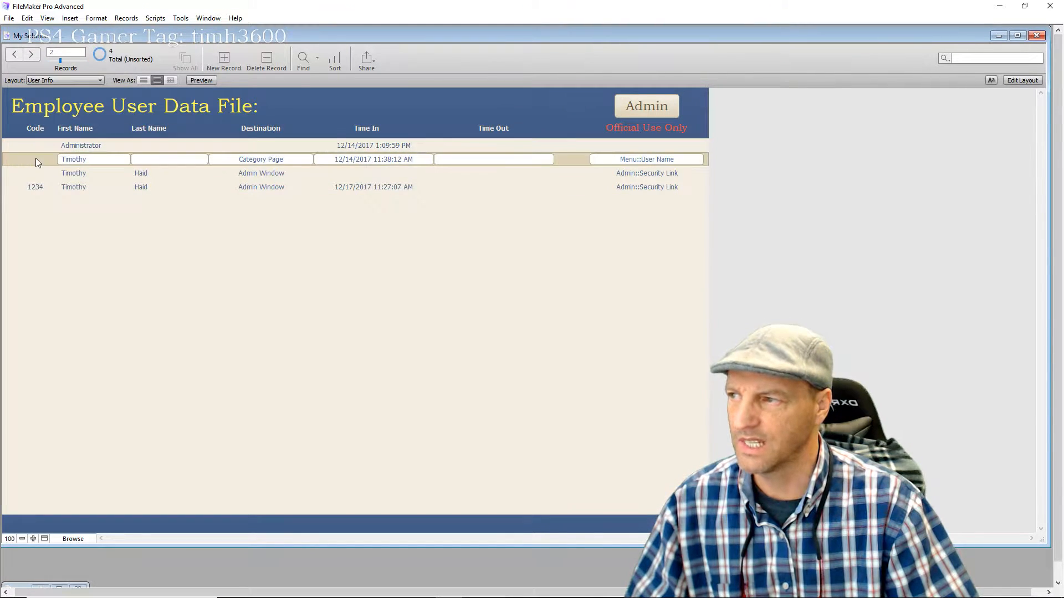
pyautogui.click(41, 173)
pyautogui.click(40, 188)
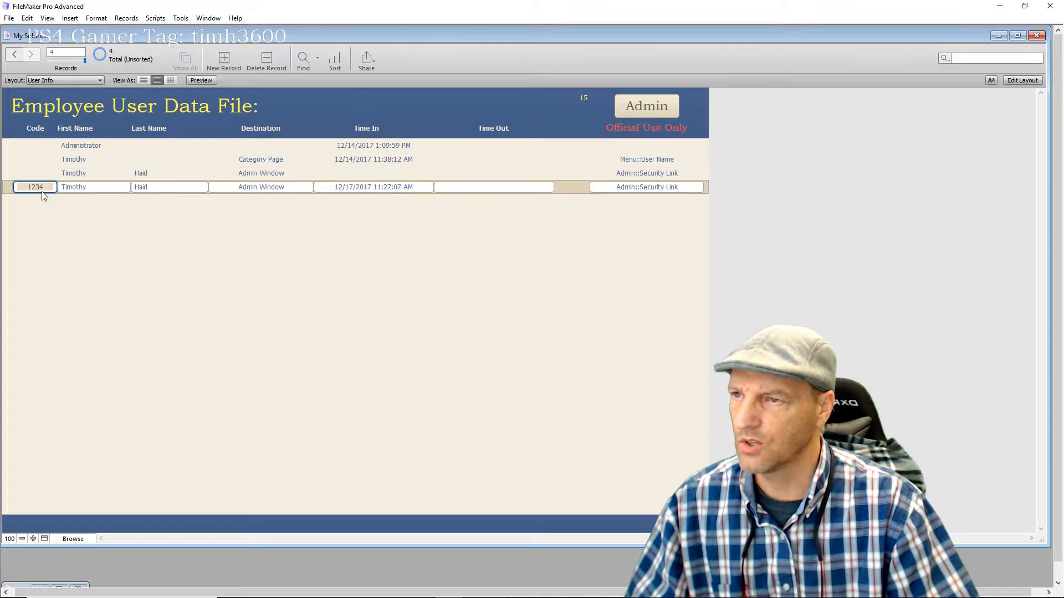
pyautogui.click(437, 172)
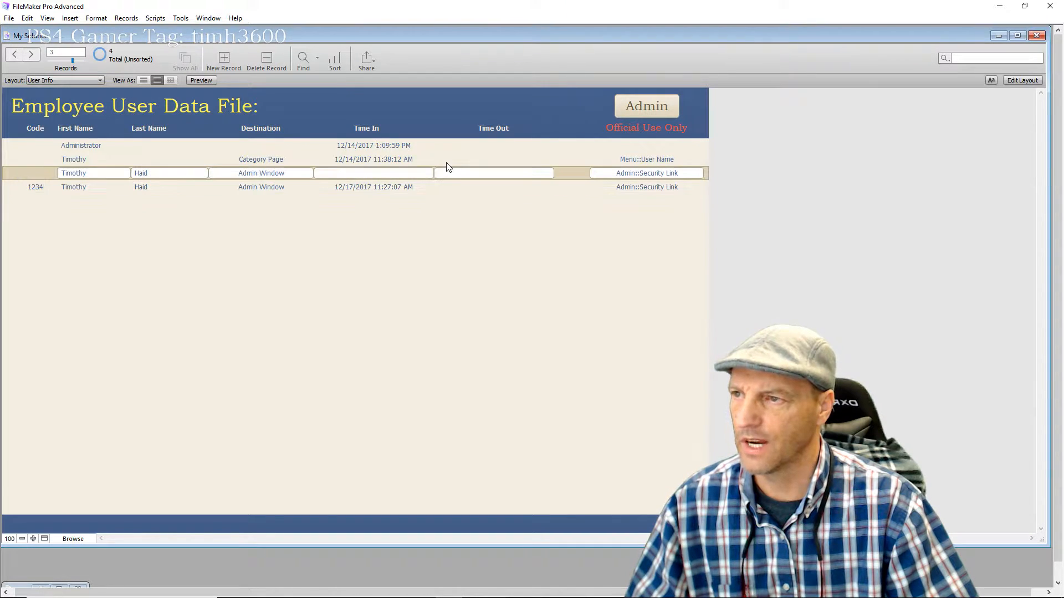
pyautogui.click(447, 164)
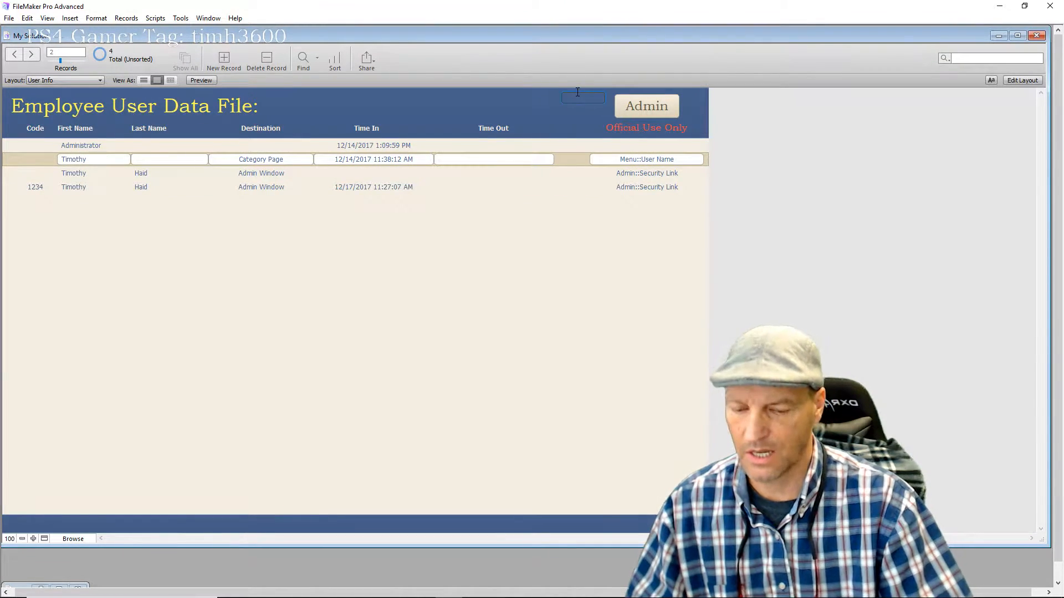
pyautogui.write('15')
pyautogui.click(456, 104)
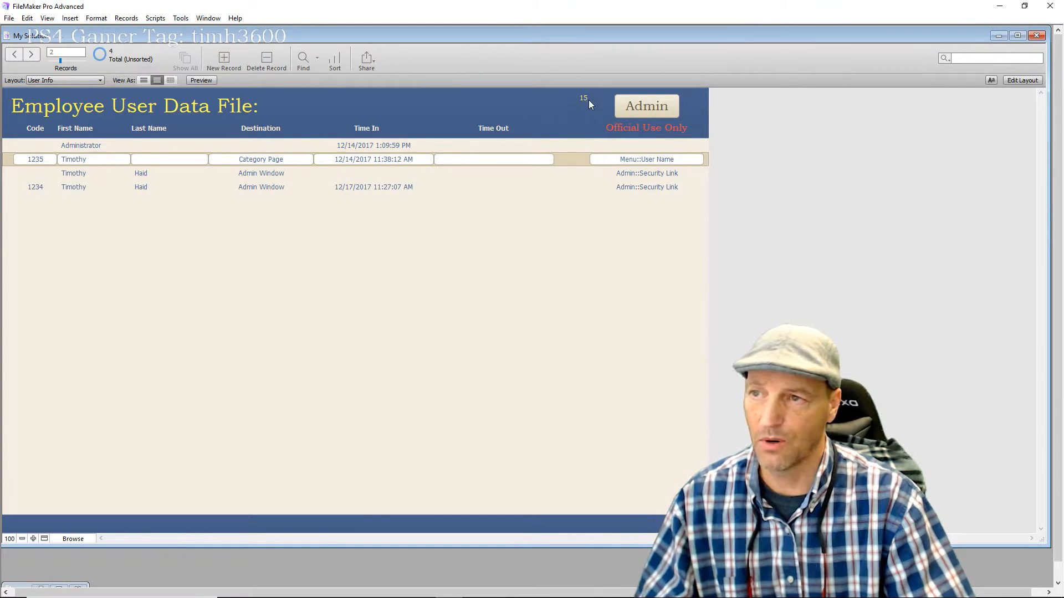
pyautogui.press('BackSpace')
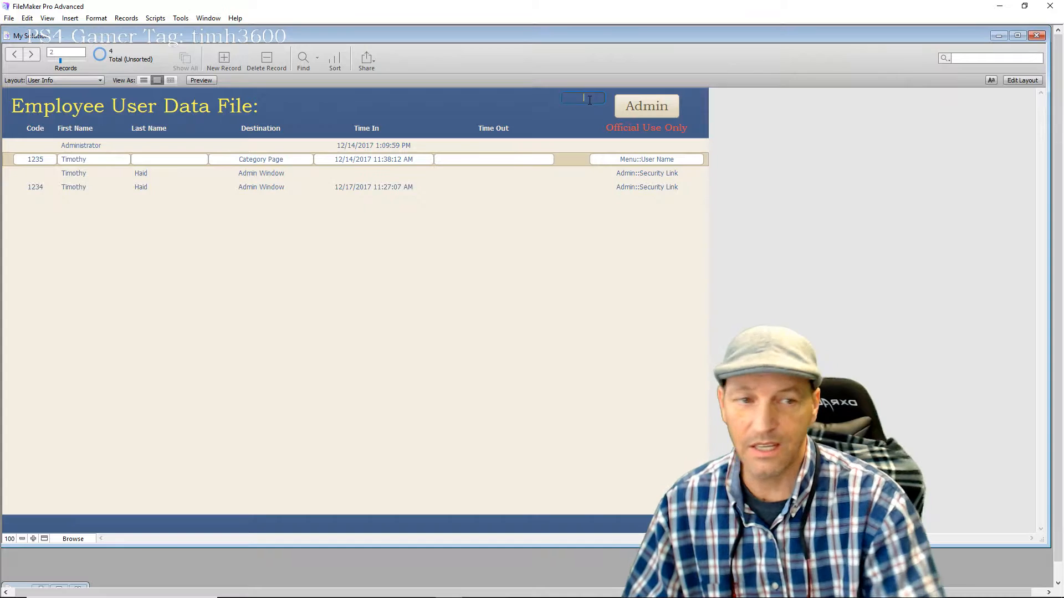
pyautogui.click(481, 113)
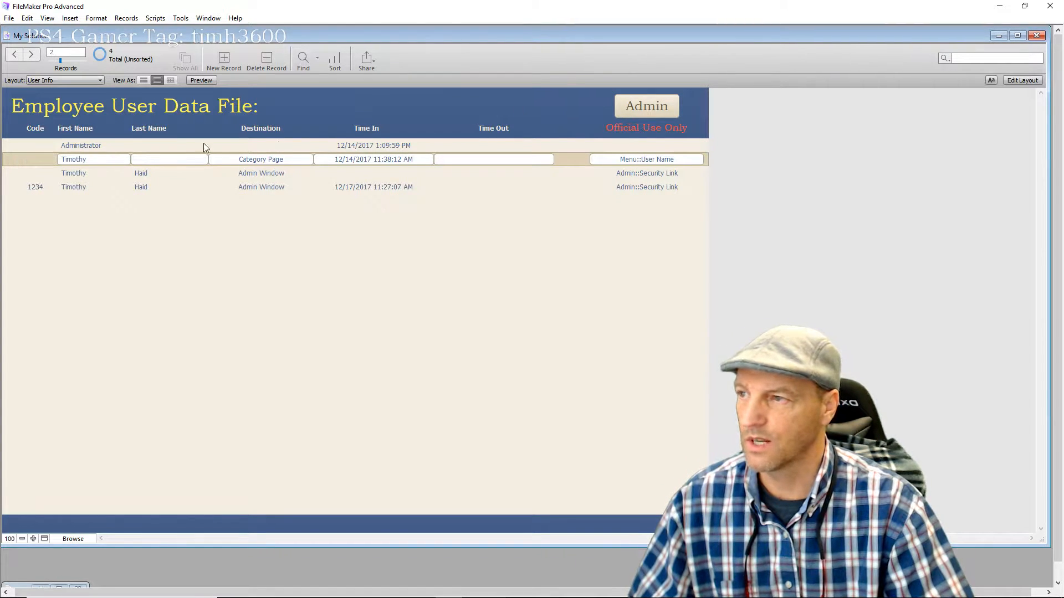
# Re-edit the pass value on the fourth record, leaving its Code hidden
pyautogui.click(43, 186)
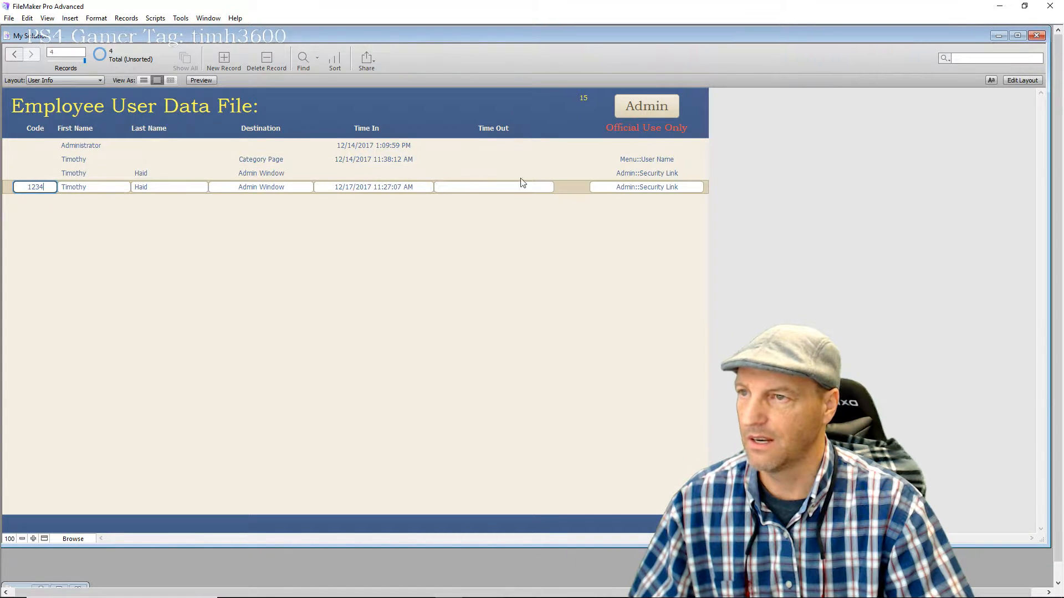
pyautogui.click(597, 97)
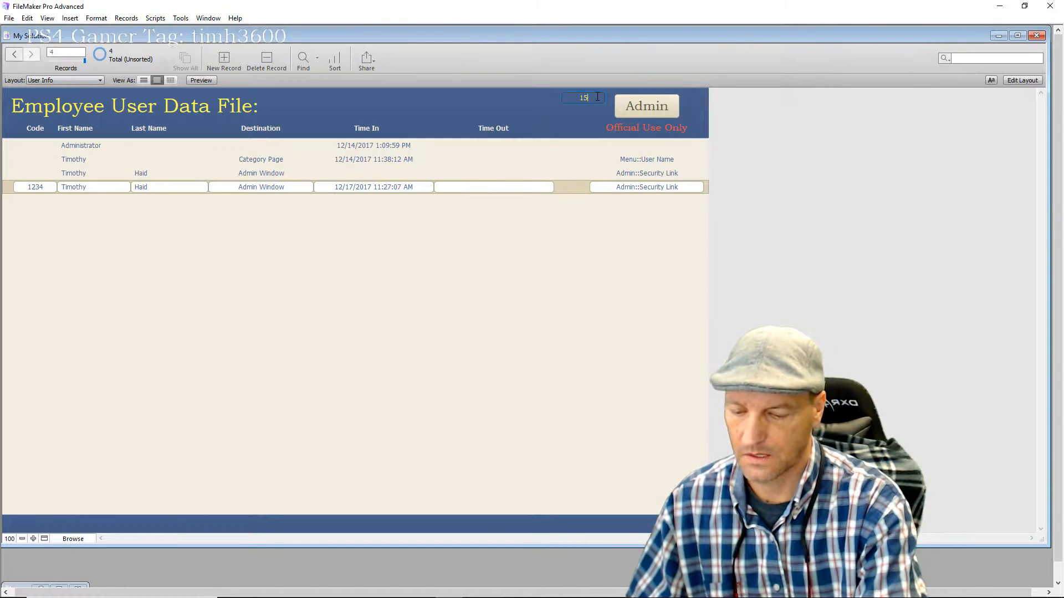
pyautogui.click(377, 107)
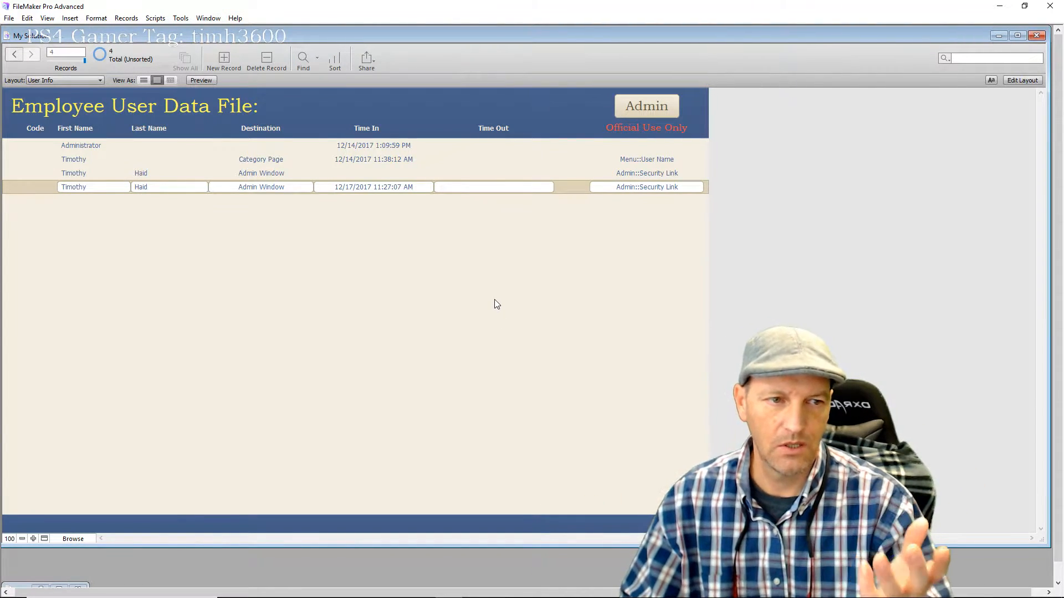
pyautogui.moveTo(278, 592)
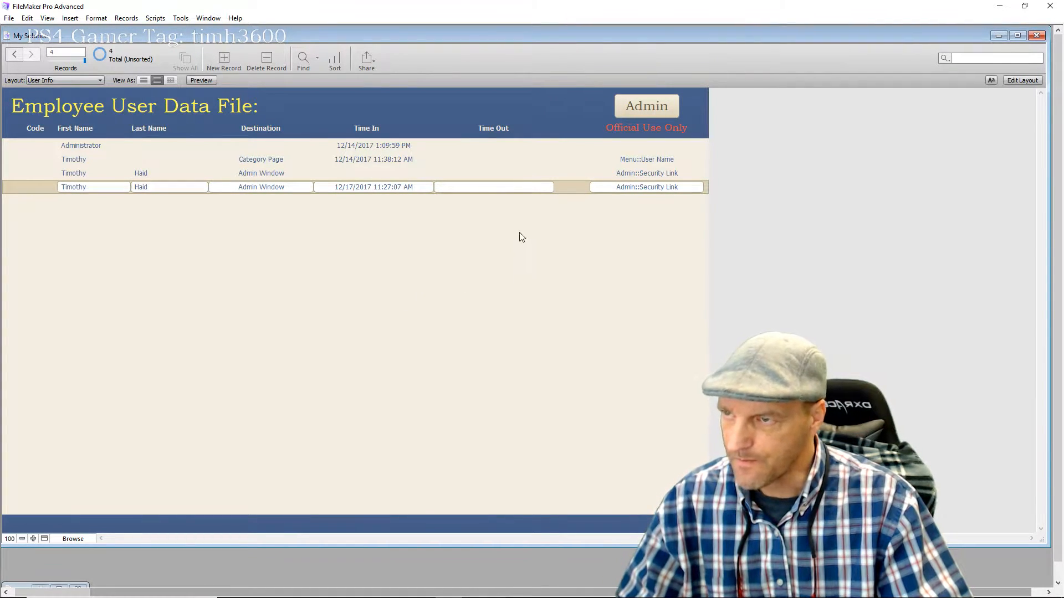
# Clear the Password field's IsEmpty hide calculation in the Inspector and return to Browse mode
pyautogui.click(1023, 81)
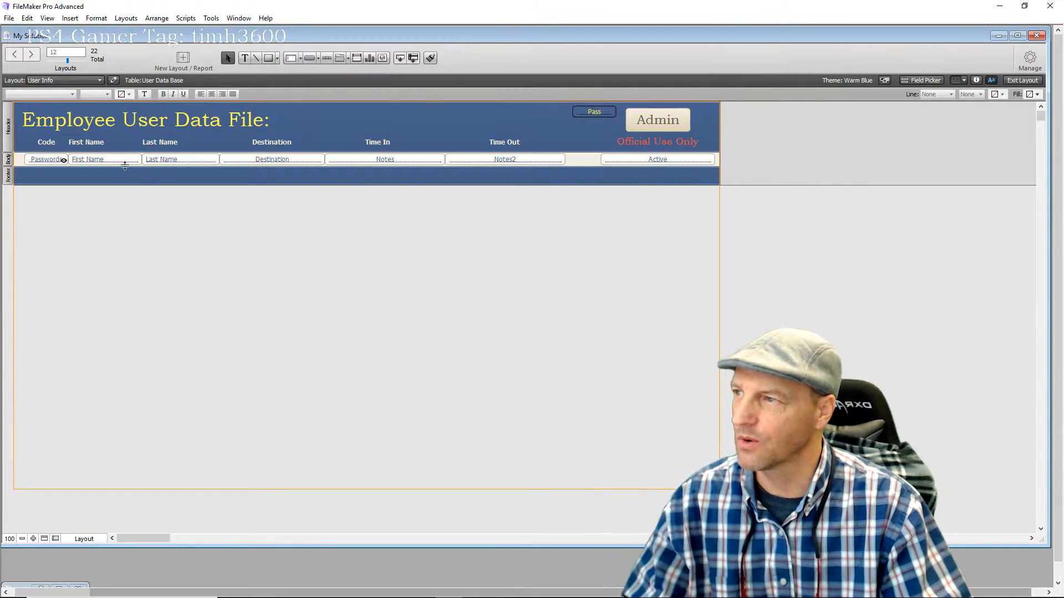
pyautogui.click(977, 81)
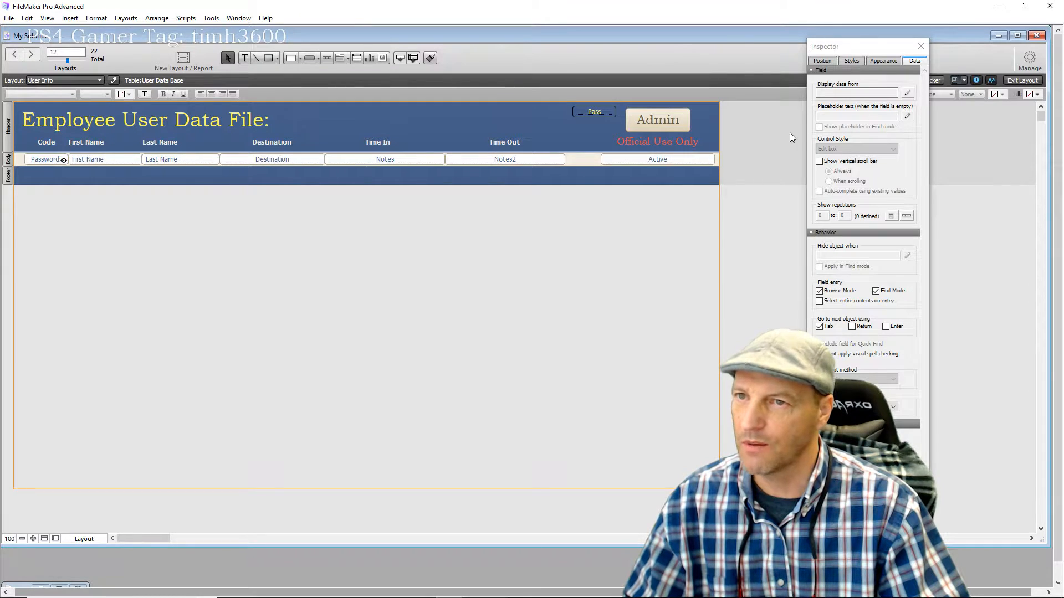
pyautogui.click(53, 160)
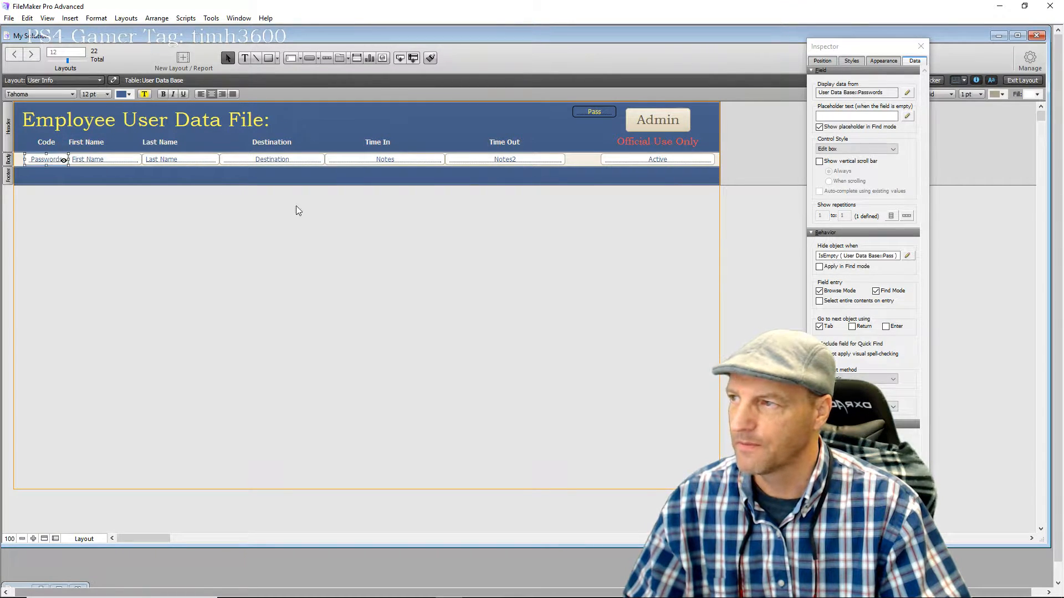
pyautogui.click(907, 256)
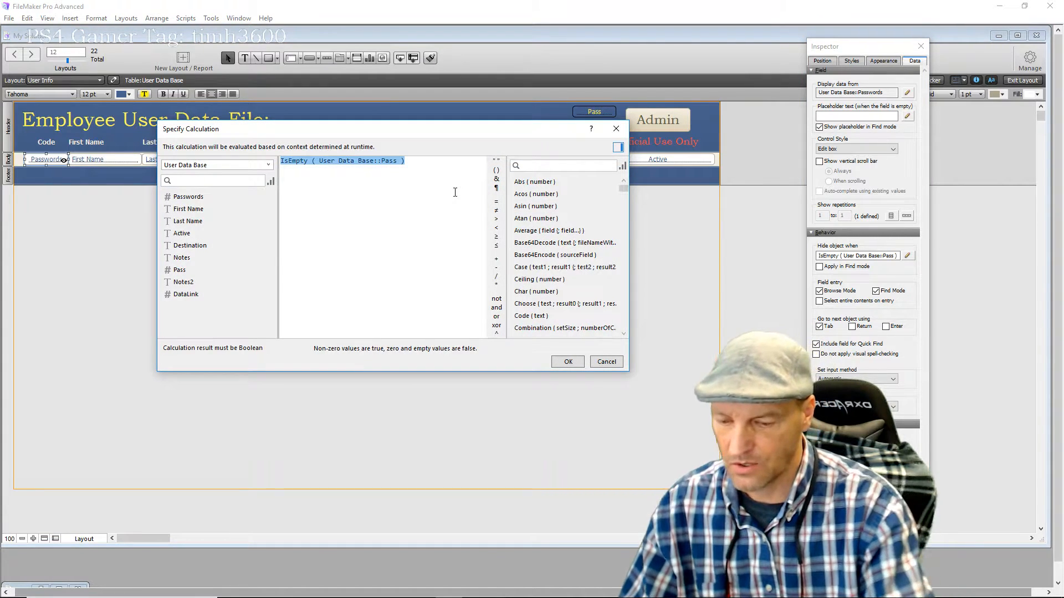
pyautogui.press('Delete')
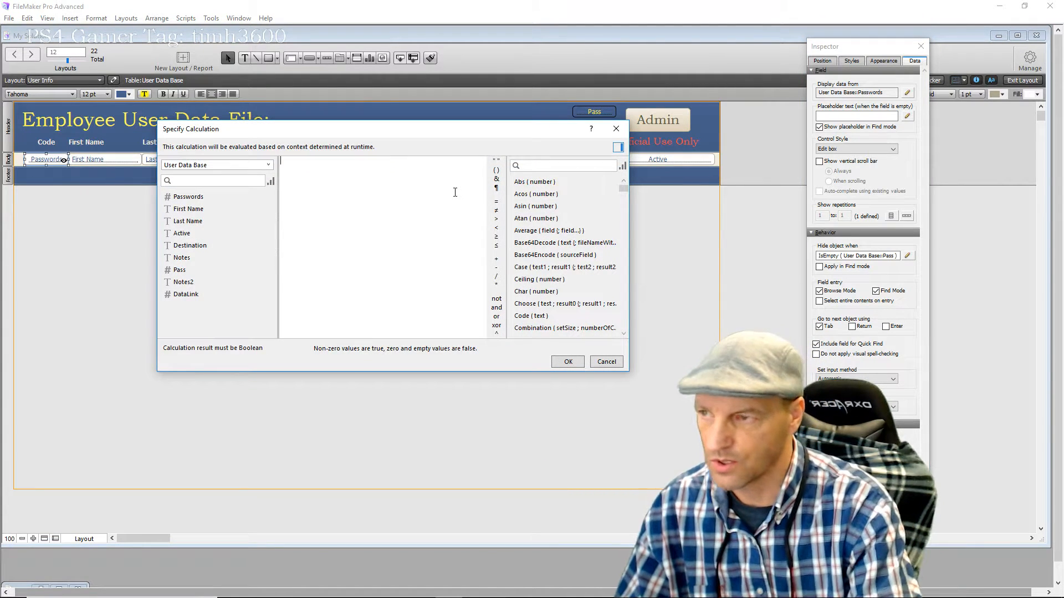
pyautogui.click(567, 363)
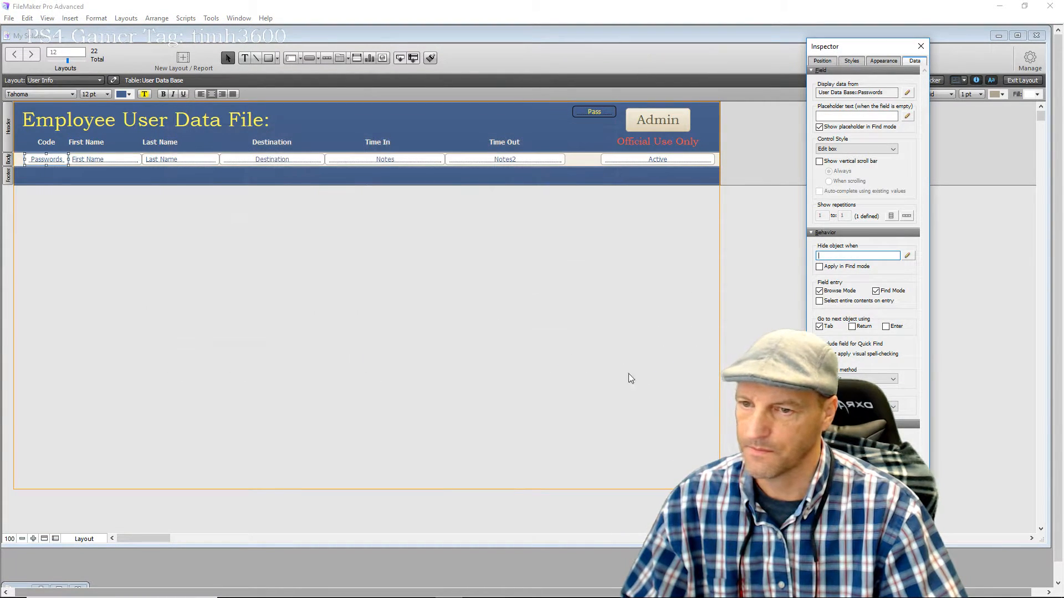
pyautogui.click(920, 49)
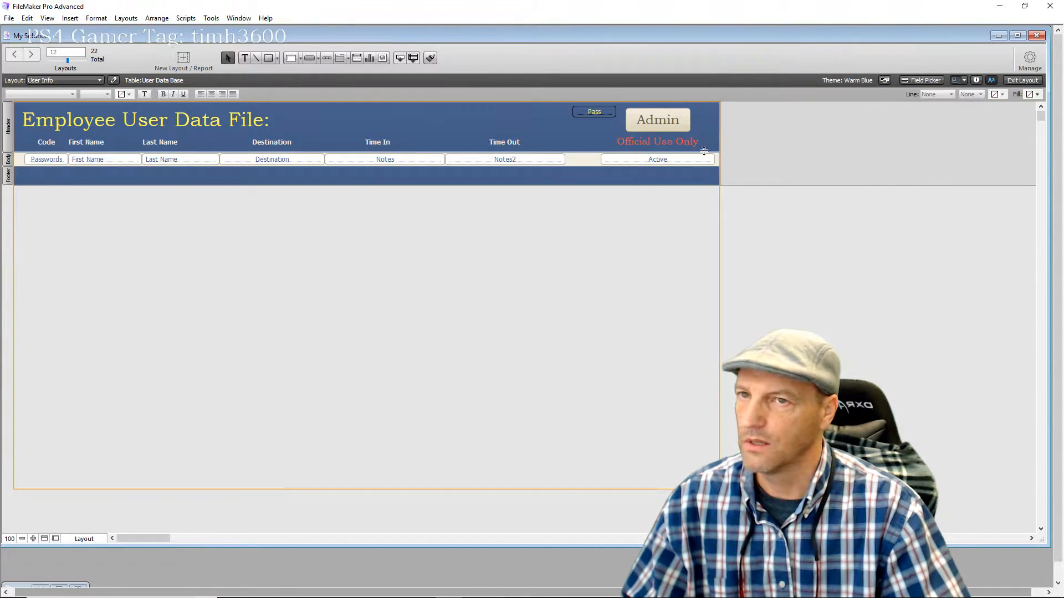
pyautogui.click(1019, 80)
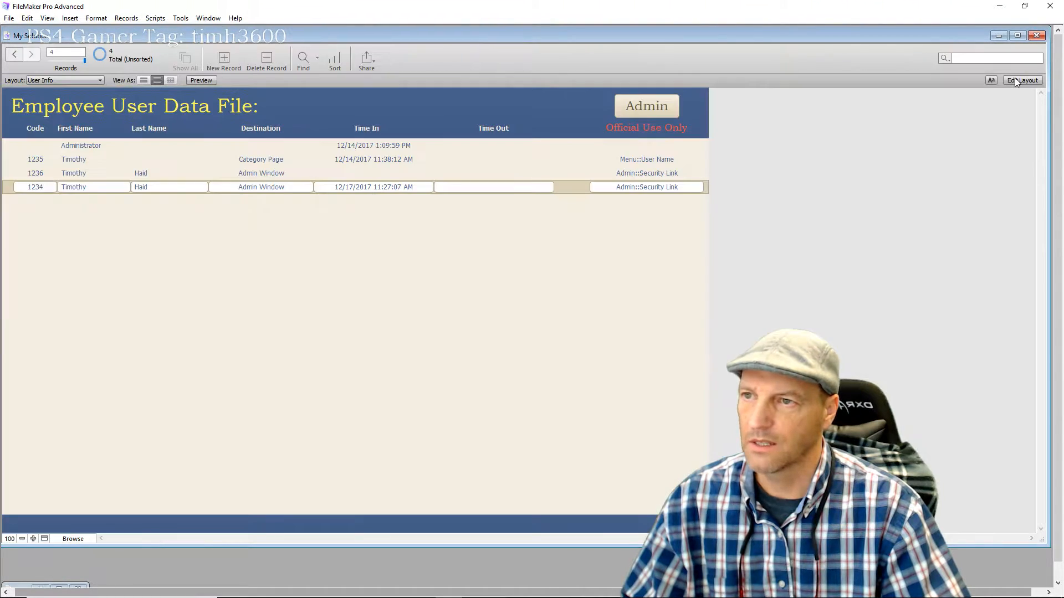
# Go via Admin and Exit to the Entry Page, select the Administrator field, and enter Layout mode
pyautogui.click(503, 147)
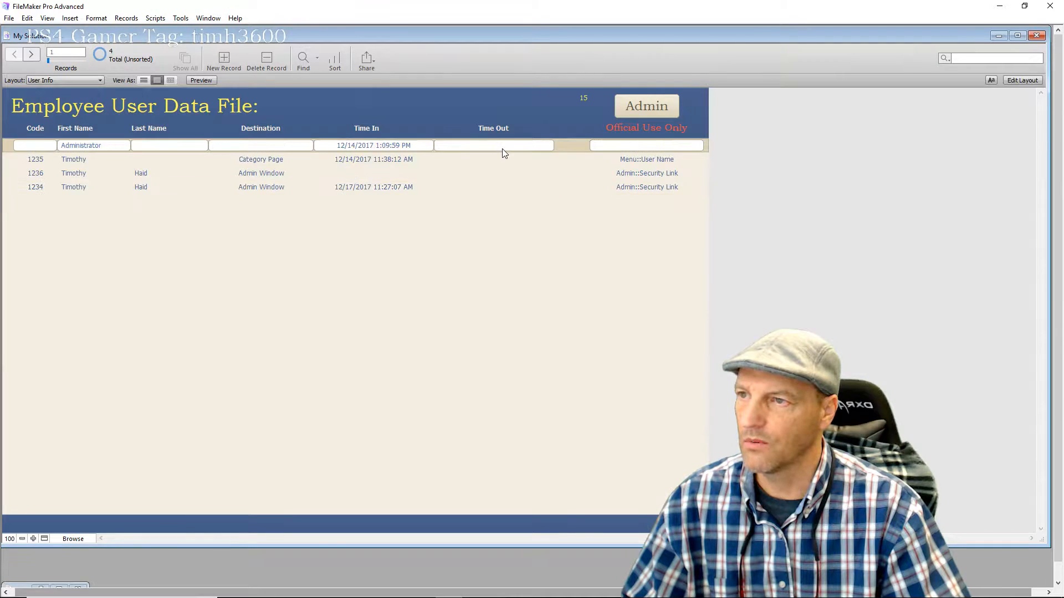
pyautogui.click(522, 185)
pyautogui.click(644, 112)
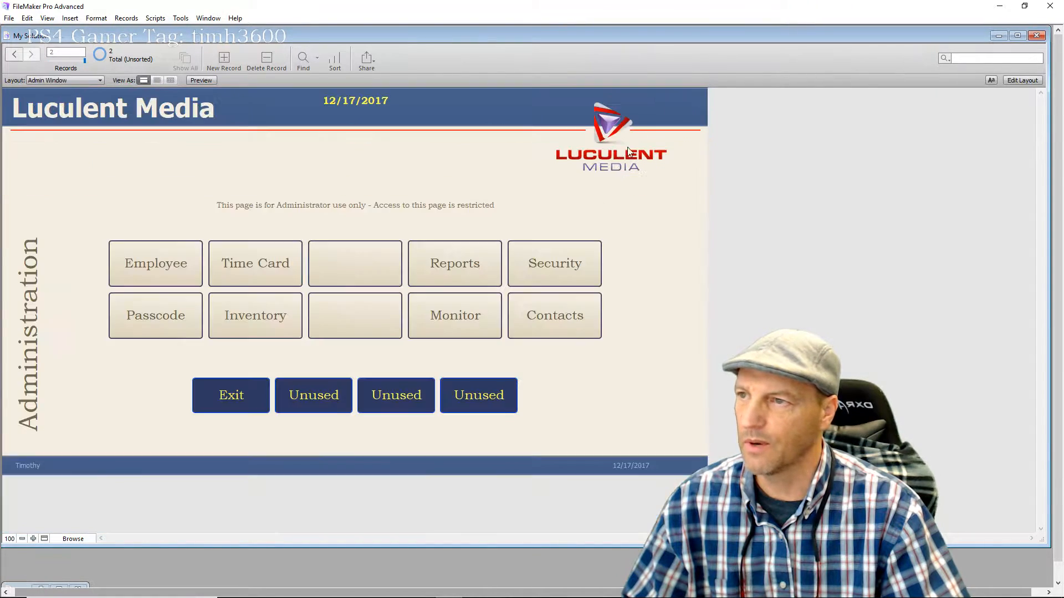
pyautogui.click(248, 403)
pyautogui.click(475, 172)
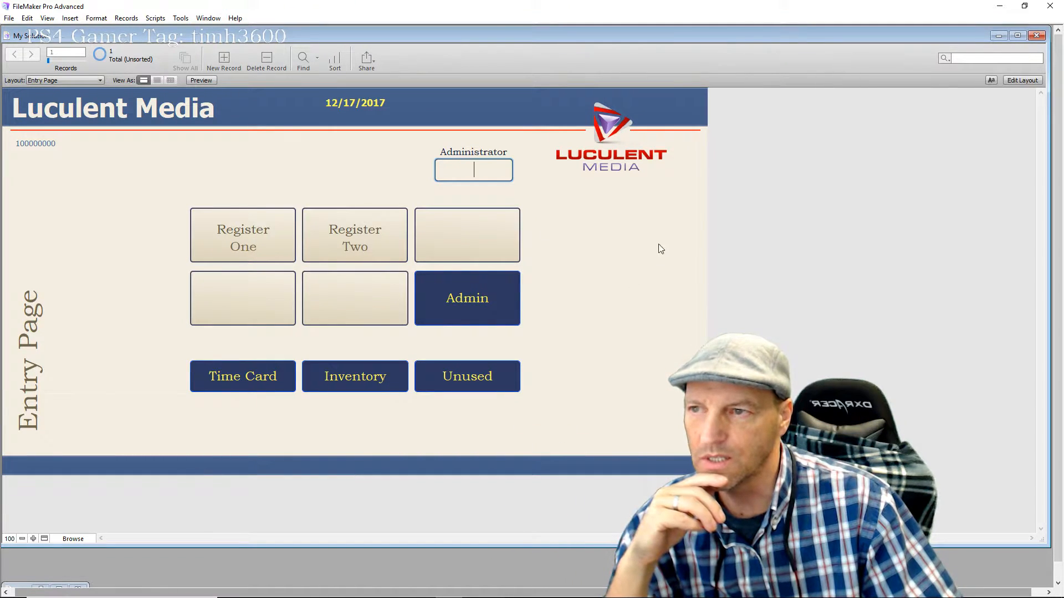
pyautogui.click(1015, 81)
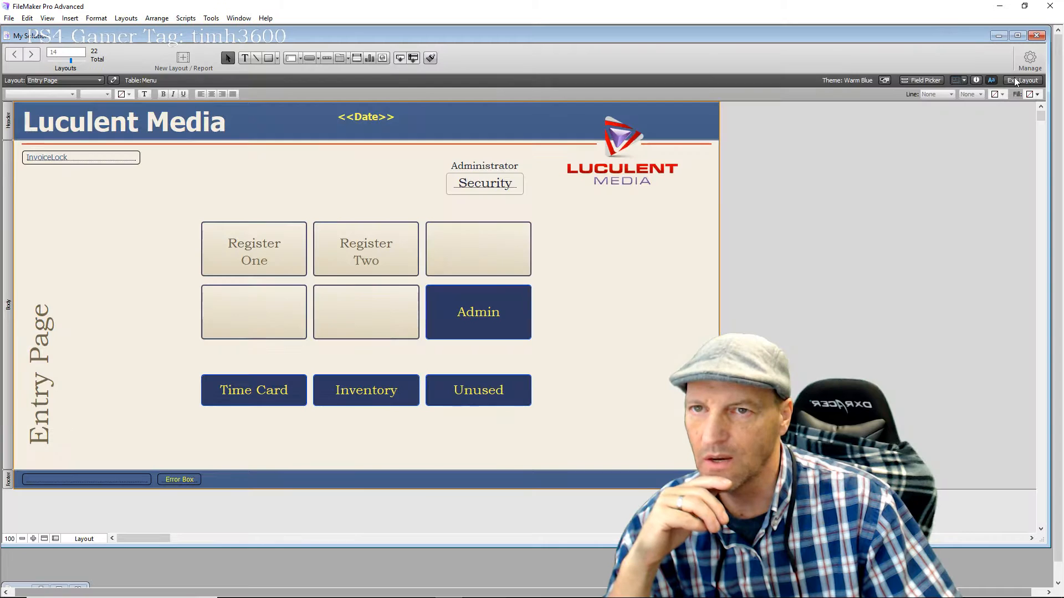
# Set the Security field's Hide object when formula to not IsEmpty ( Menu::SecurityBox )
pyautogui.click(473, 189)
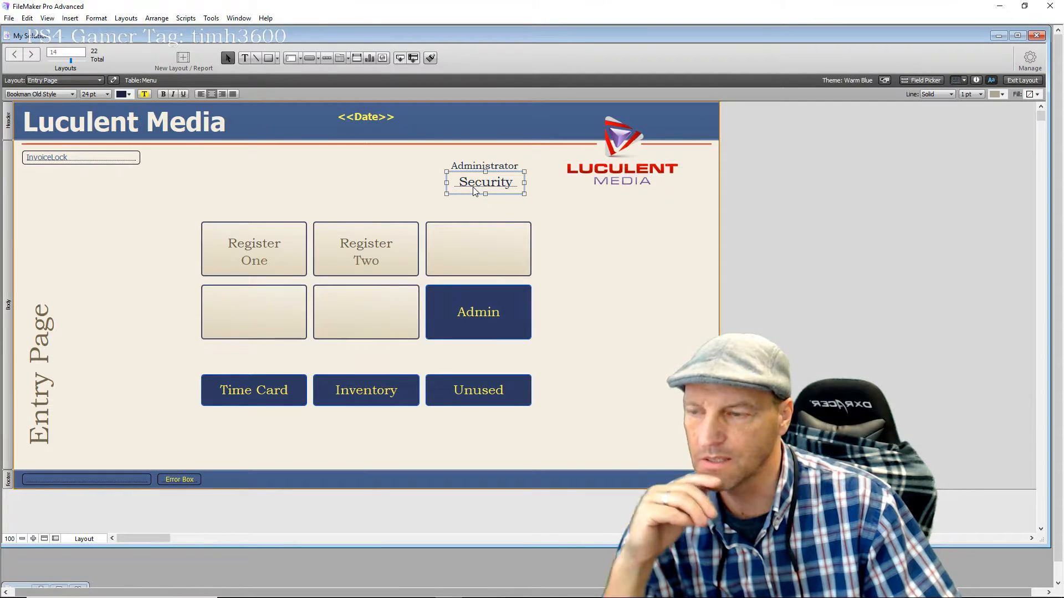
pyautogui.moveTo(477, 181); pyautogui.dragTo(476, 182)
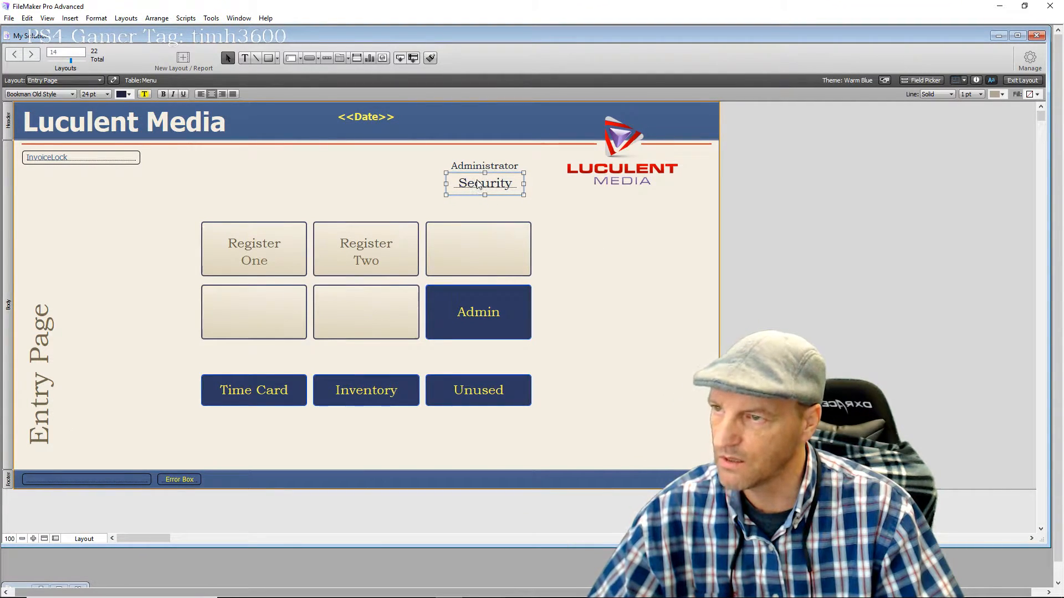
pyautogui.click(976, 81)
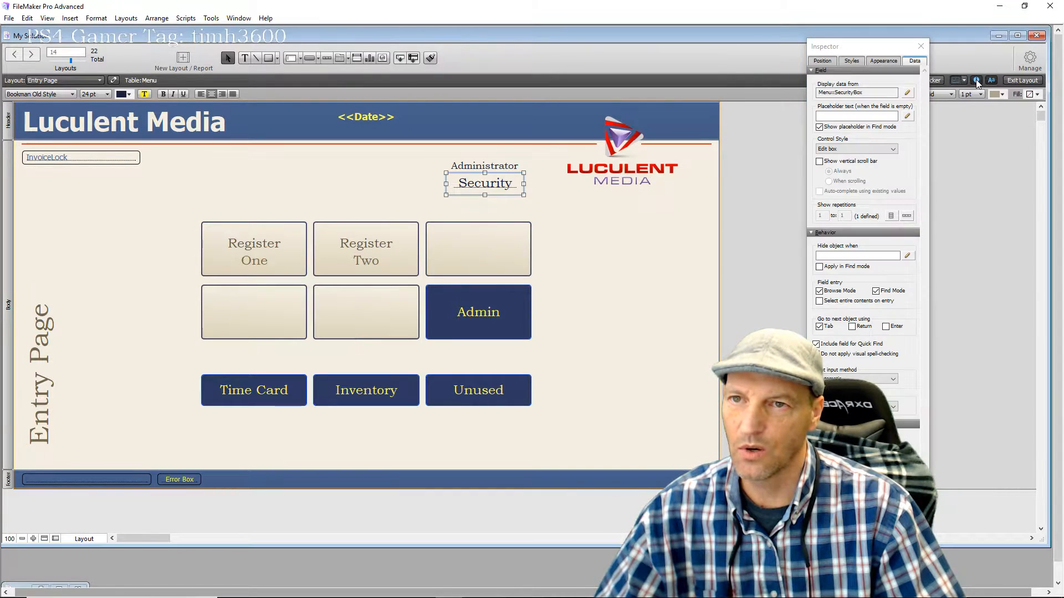
pyautogui.click(908, 256)
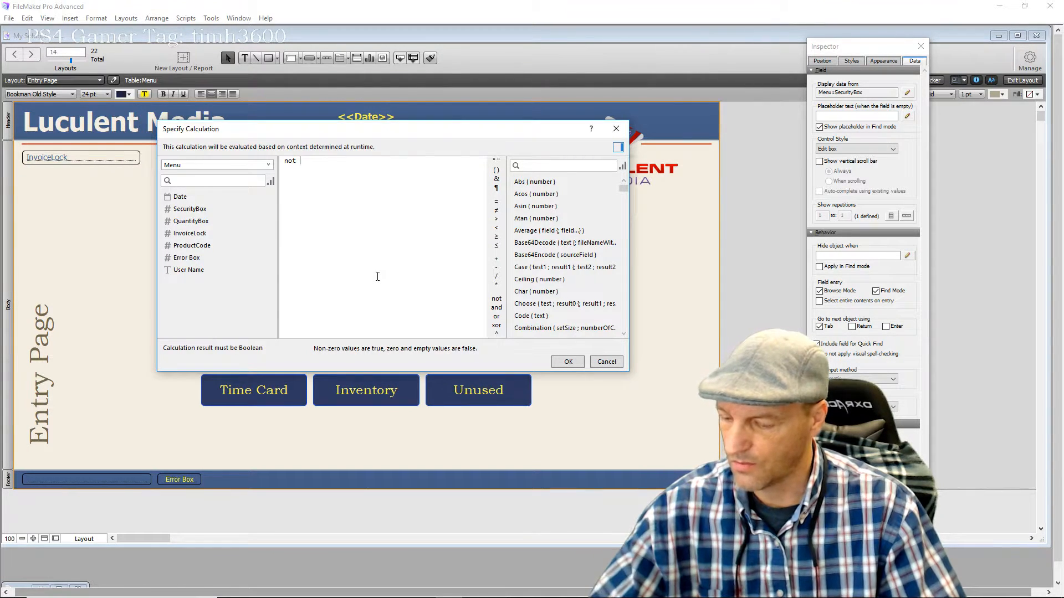
pyautogui.write('is')
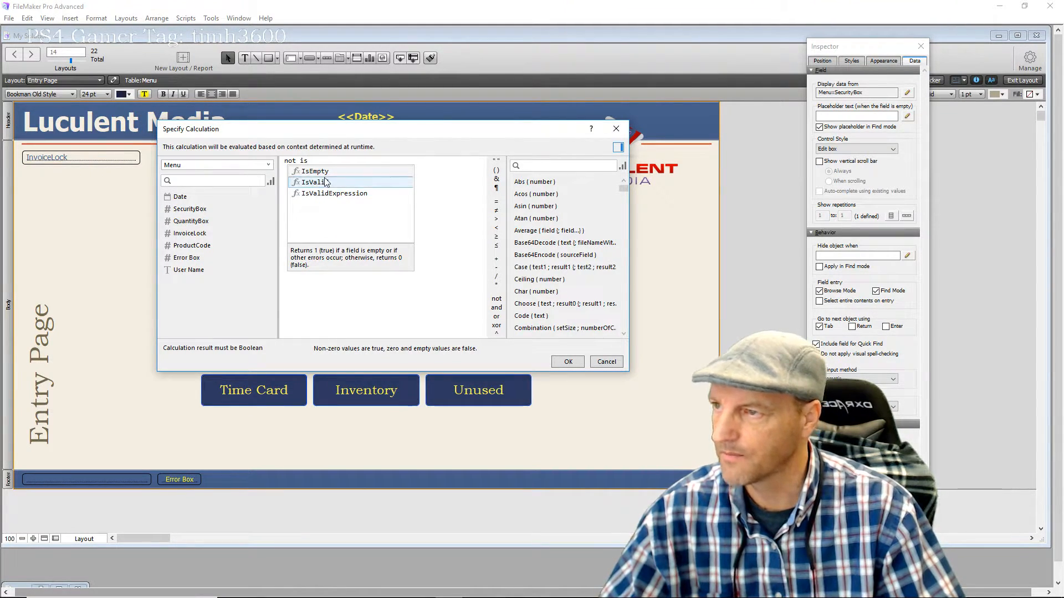
pyautogui.click(322, 172)
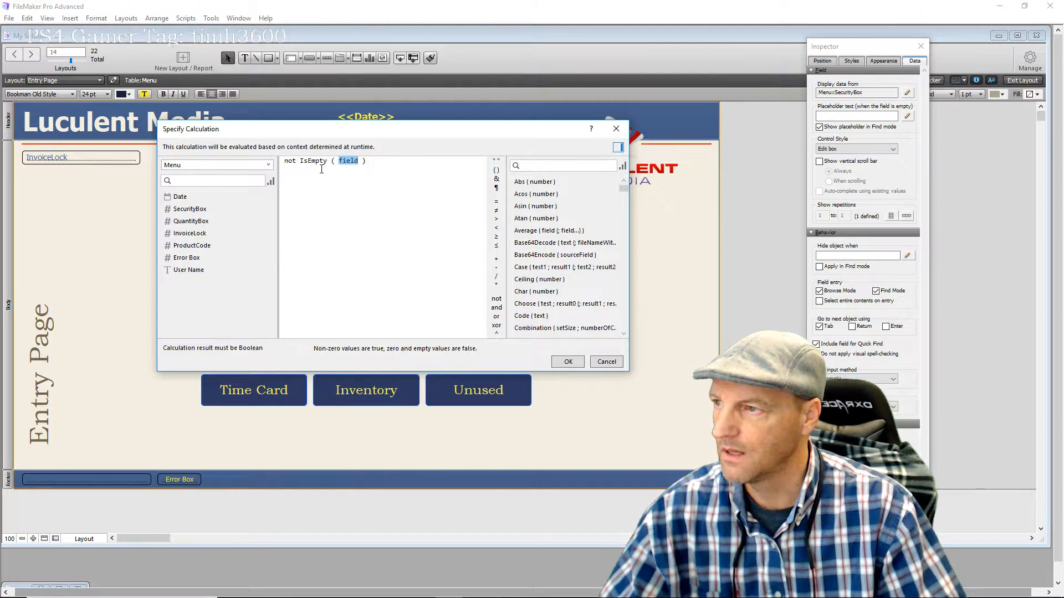
pyautogui.doubleClick(204, 213)
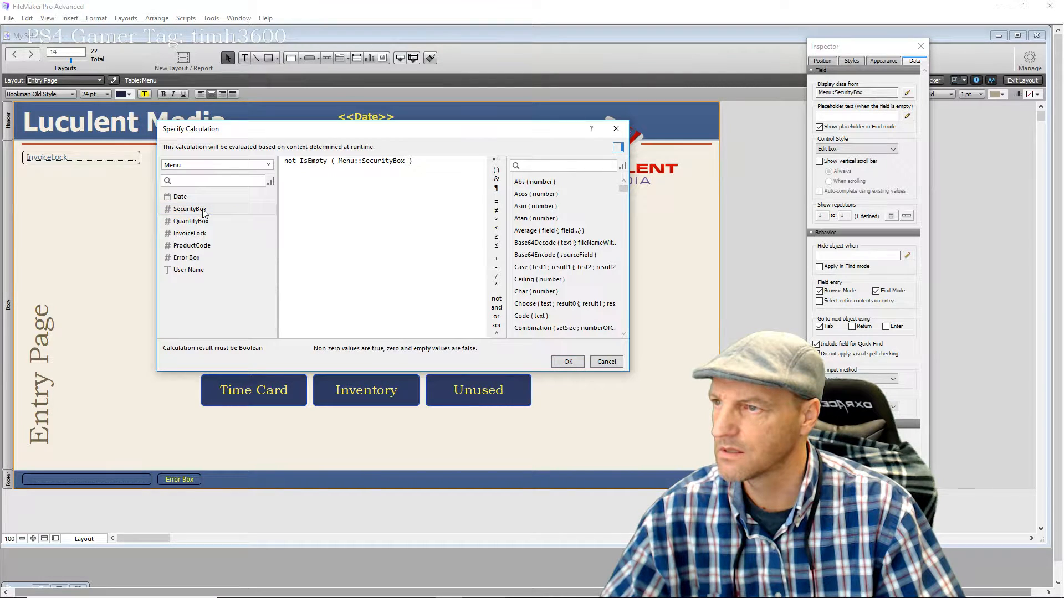
pyautogui.click(562, 362)
pyautogui.click(626, 340)
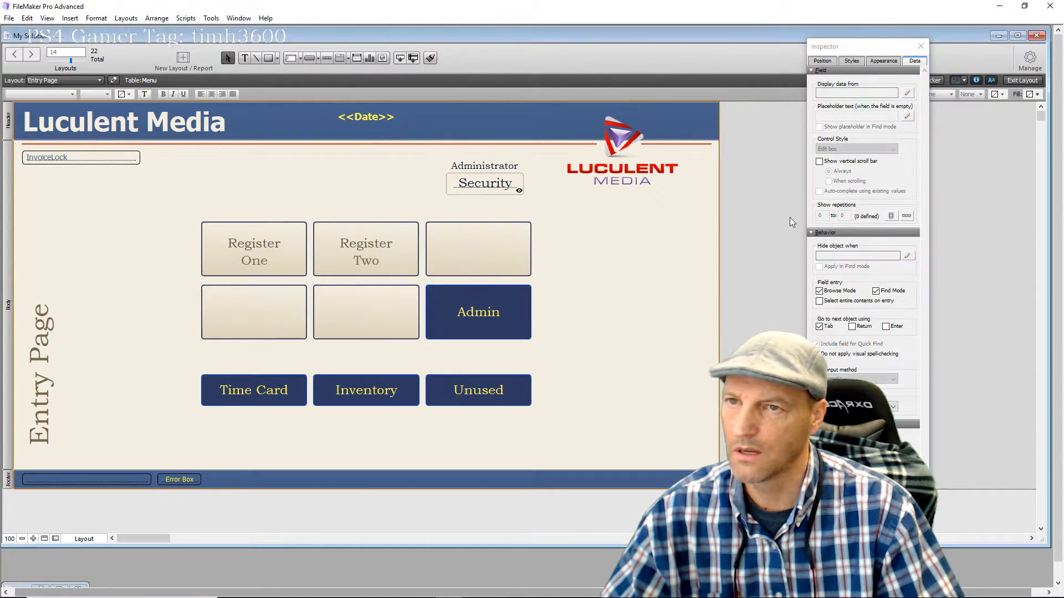
pyautogui.click(921, 47)
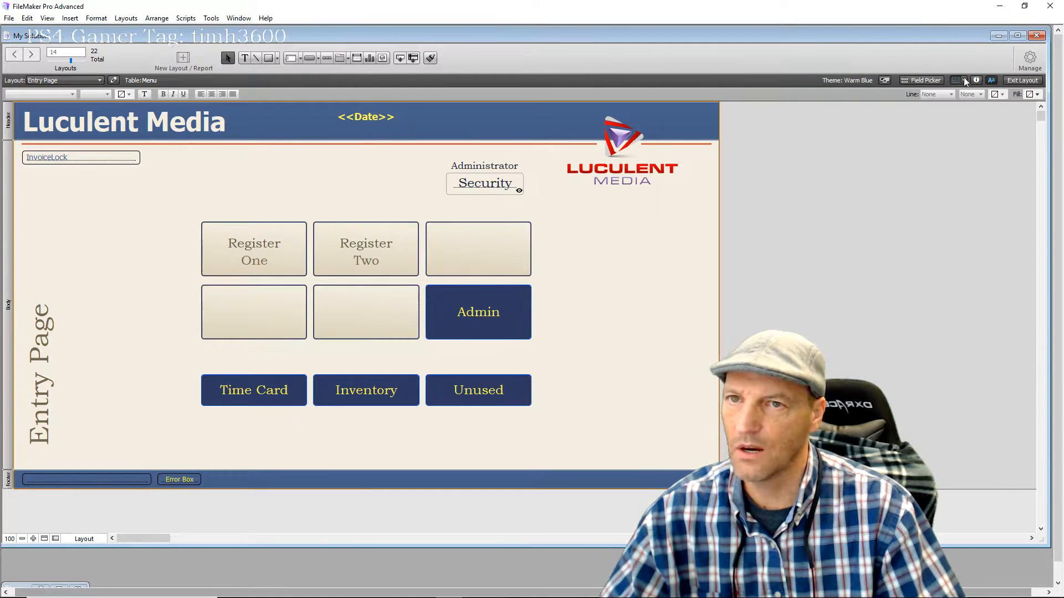
pyautogui.click(1008, 82)
pyautogui.click(478, 174)
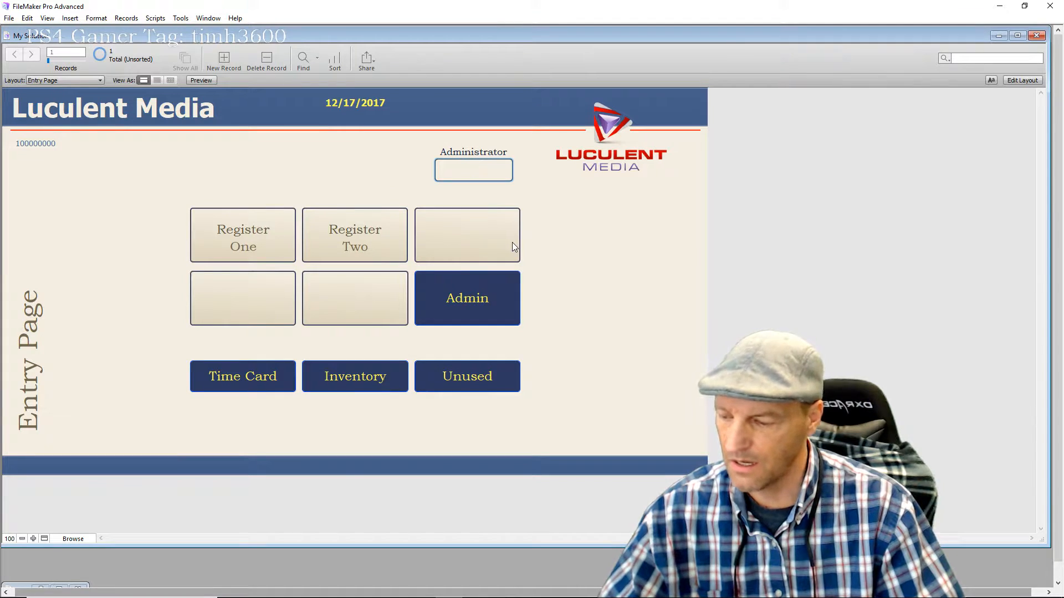
pyautogui.write('1234')
pyautogui.click(580, 241)
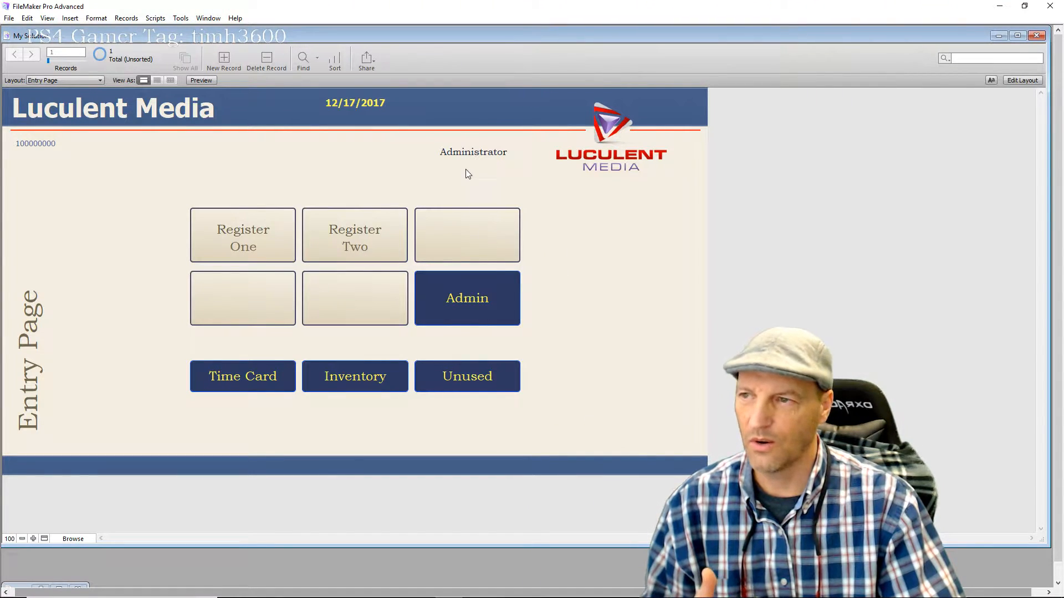
pyautogui.click(458, 302)
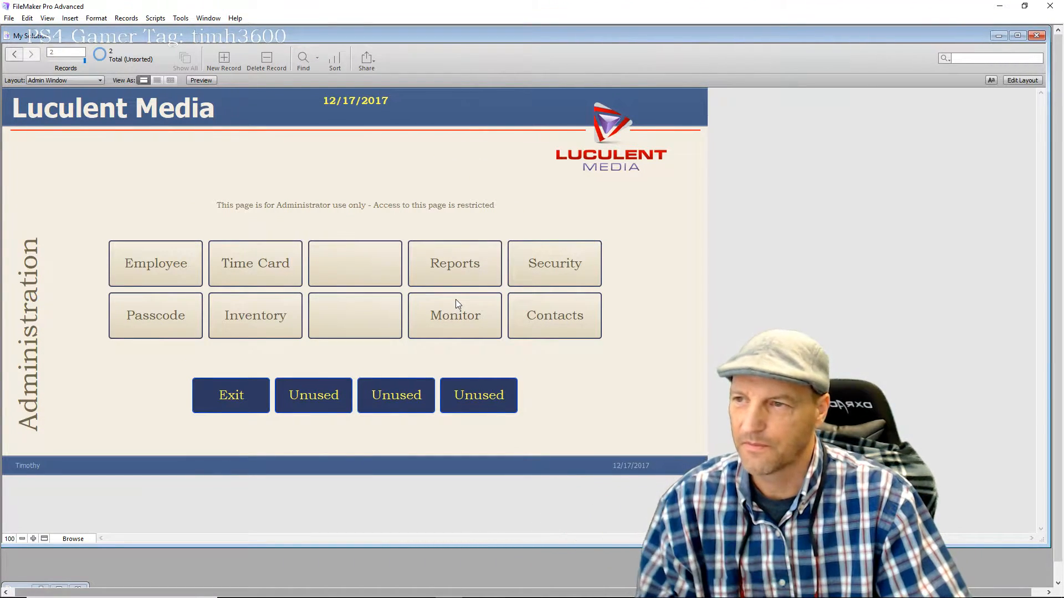
pyautogui.click(250, 402)
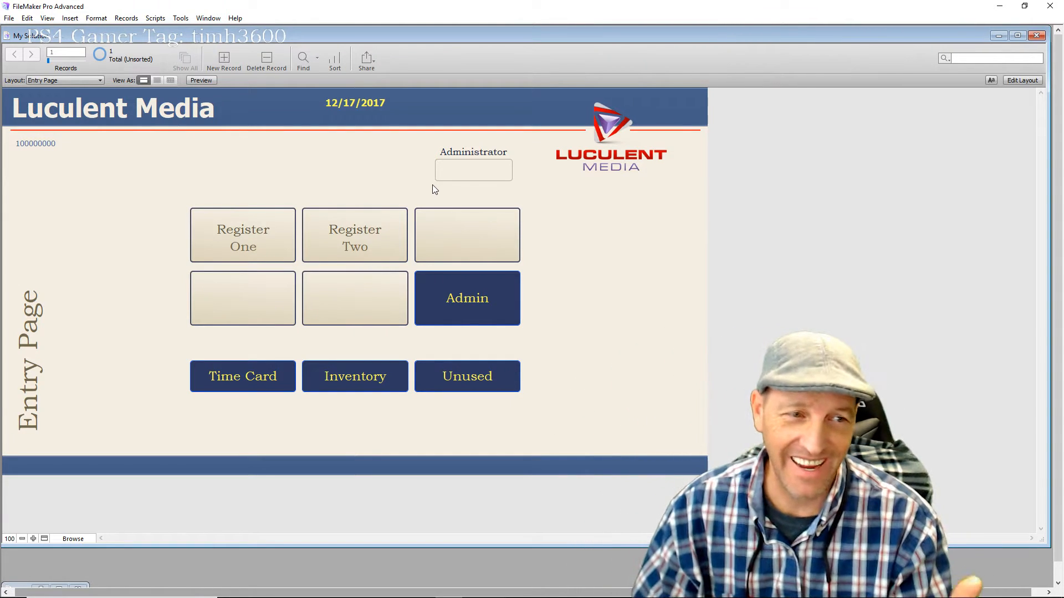
# Log in with an employee passcode to reach the Category Page, then go back to the Entry Page
pyautogui.click(474, 173)
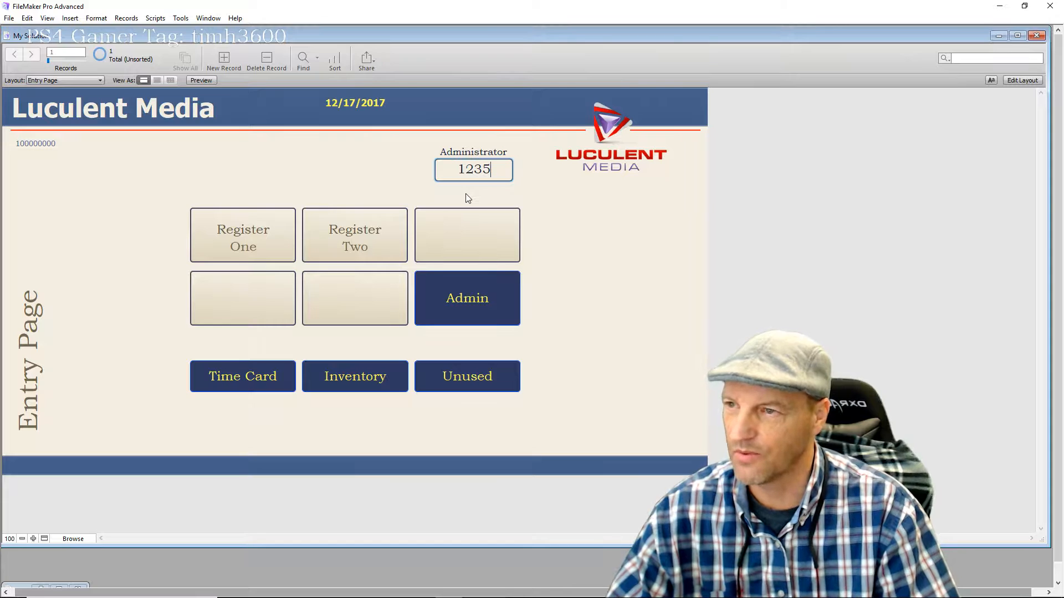
pyautogui.click(487, 312)
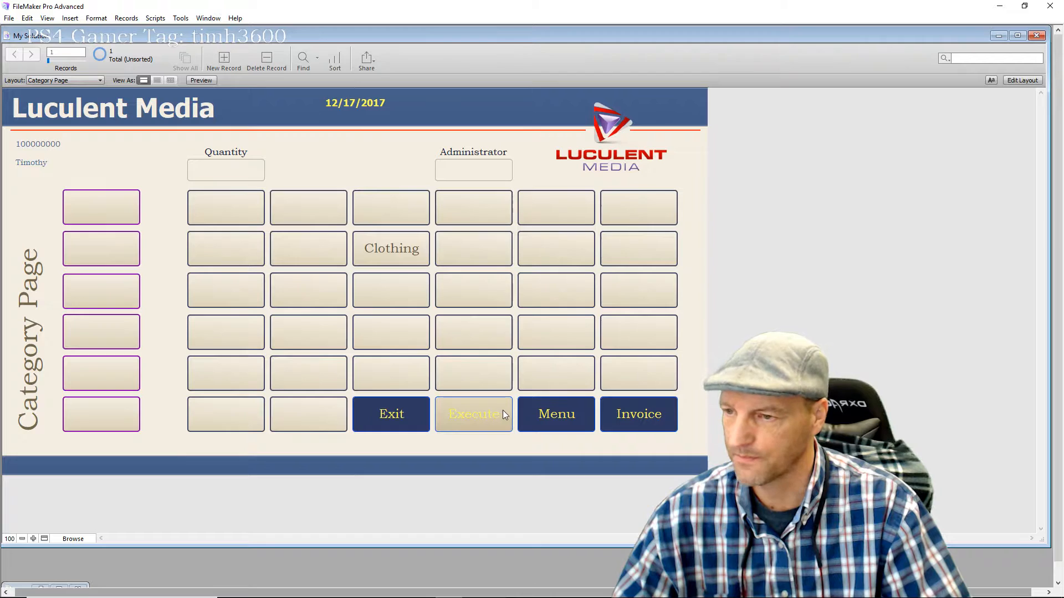
pyautogui.click(412, 421)
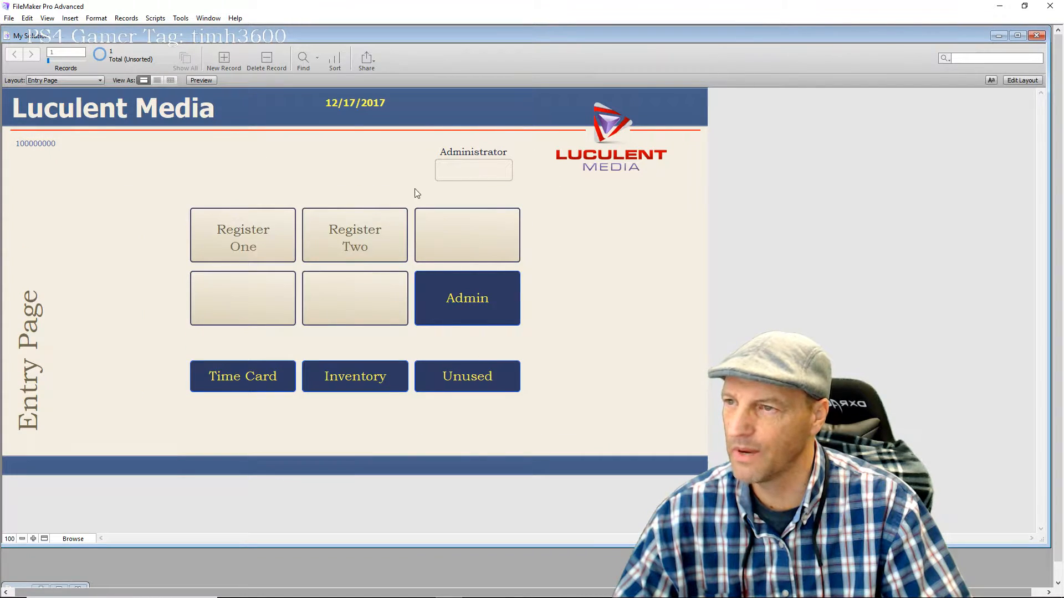
# Delete the Security field's Hide object when calculation, leaving it empty
pyautogui.click(1022, 81)
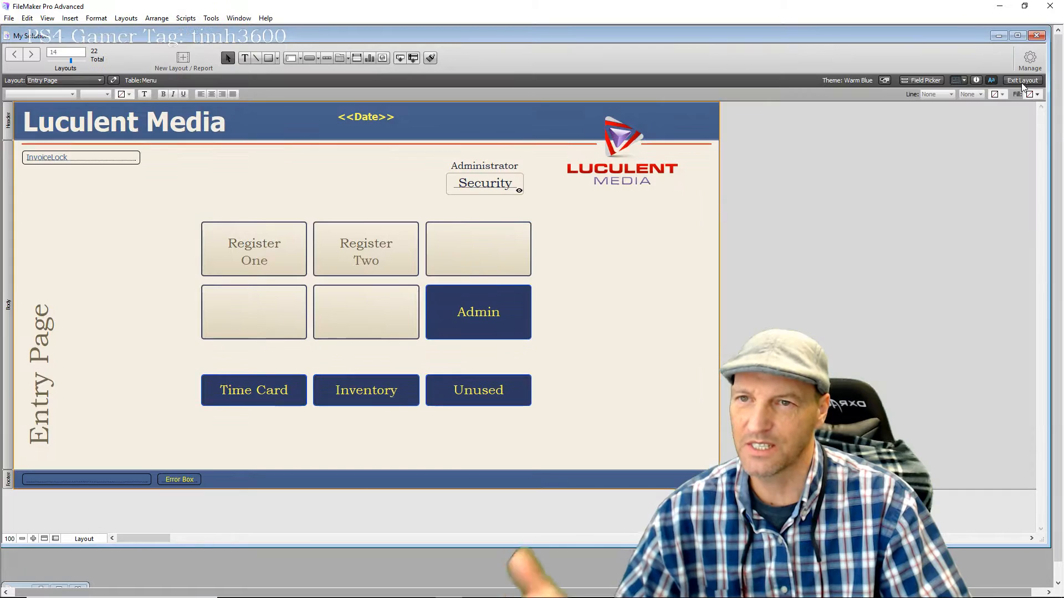
pyautogui.click(481, 192)
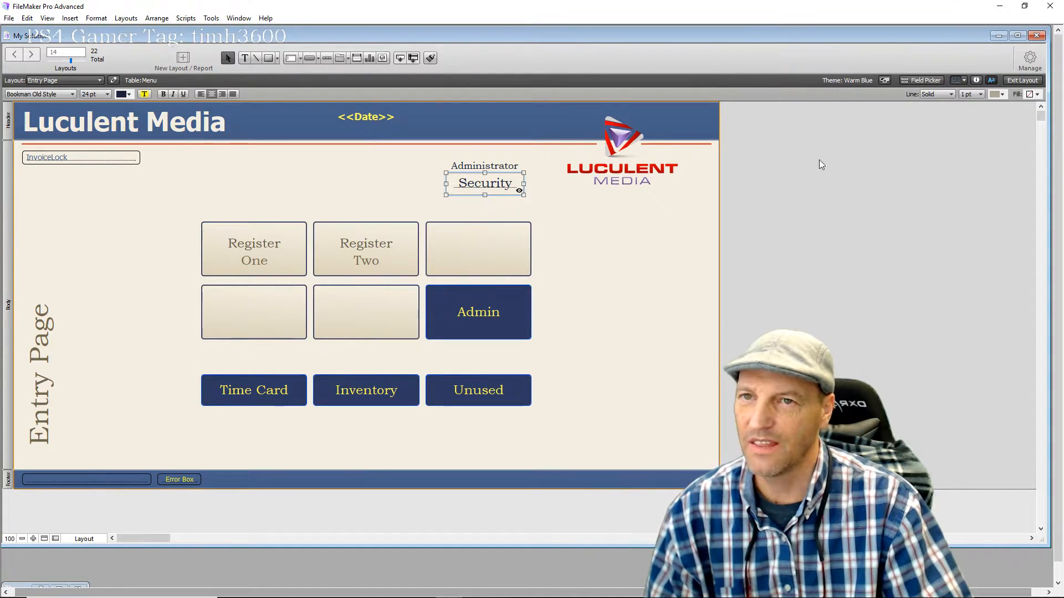
pyautogui.click(976, 80)
pyautogui.click(907, 256)
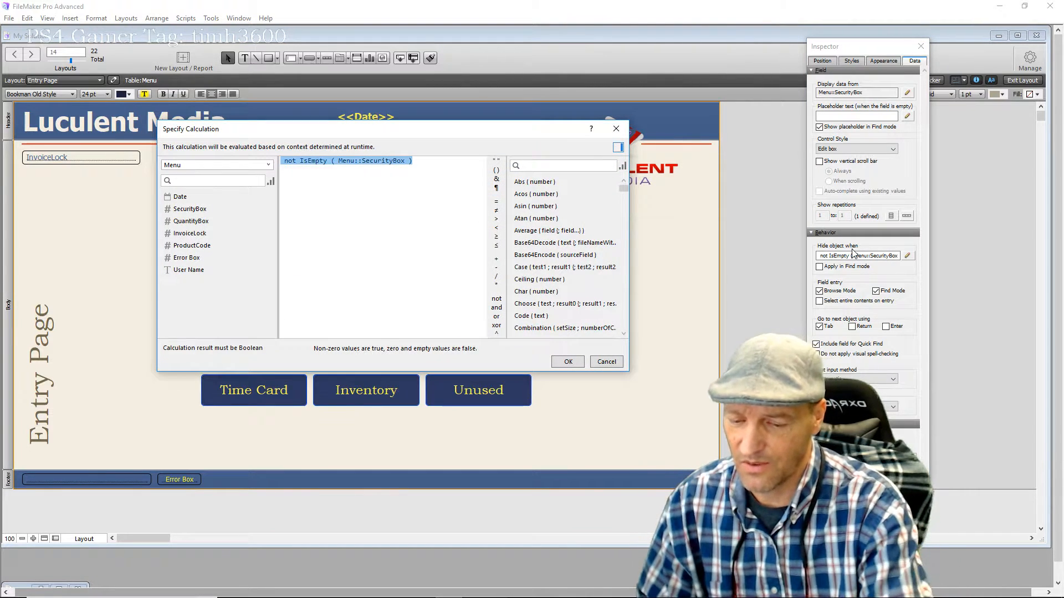
pyautogui.press('Delete')
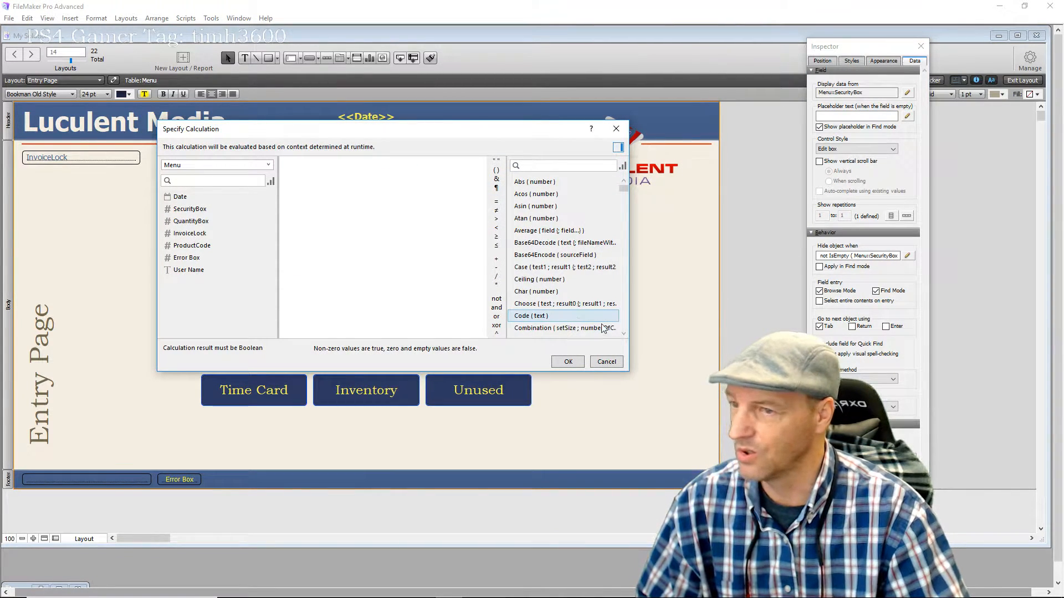
pyautogui.click(568, 361)
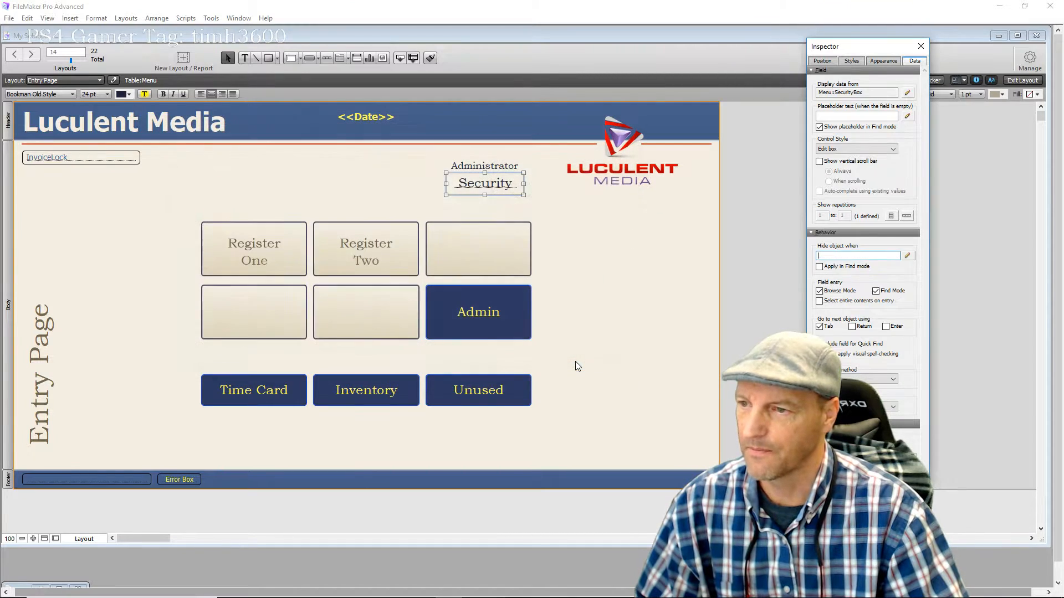
pyautogui.click(577, 362)
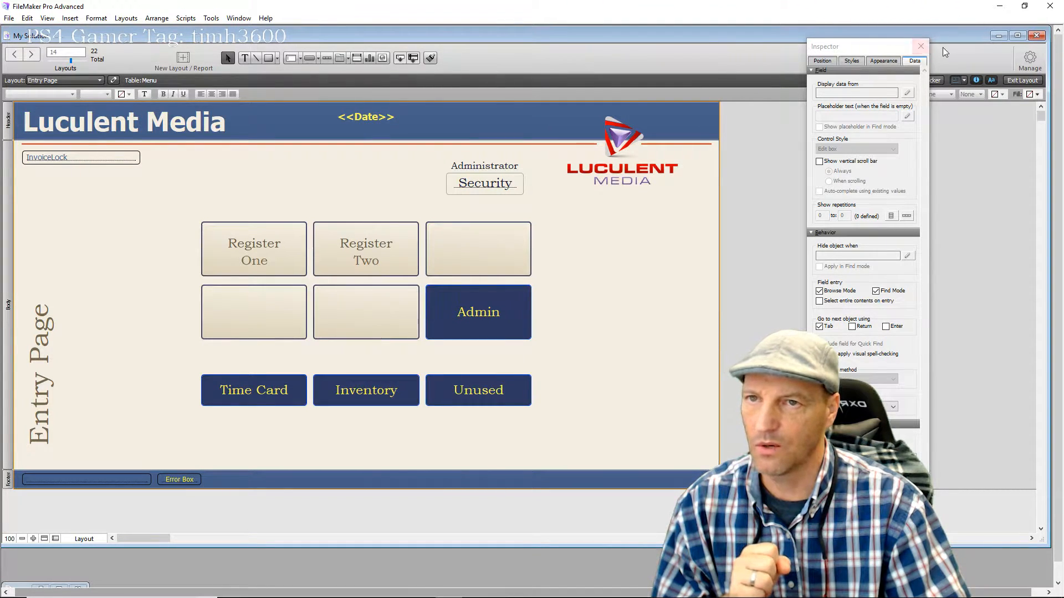
pyautogui.click(921, 46)
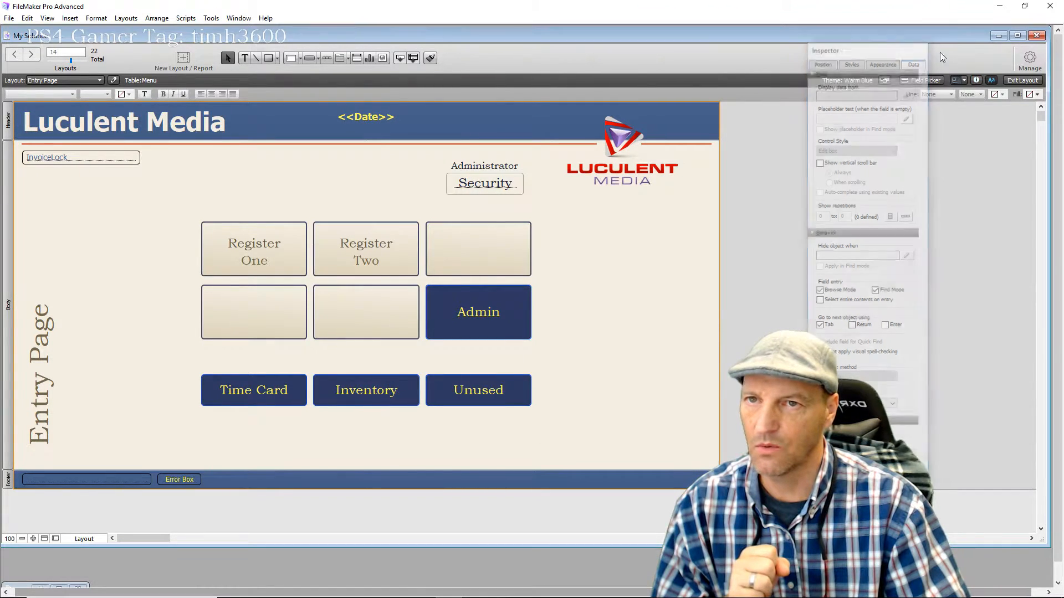
# Go from the Entry Page through Register One to its Invoice screen and enter Layout mode
pyautogui.click(1026, 81)
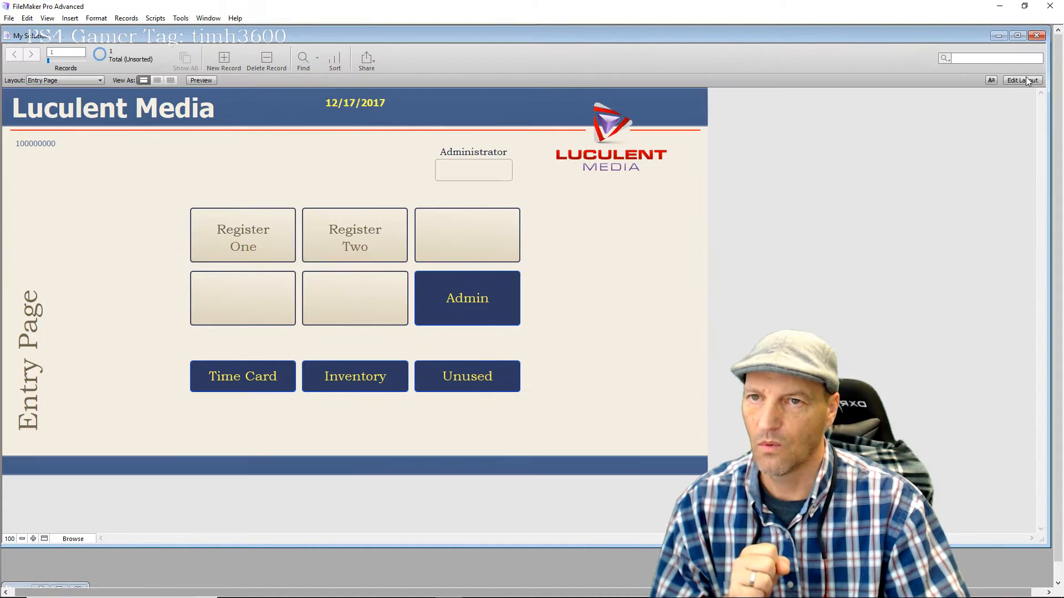
pyautogui.click(258, 239)
pyautogui.click(649, 415)
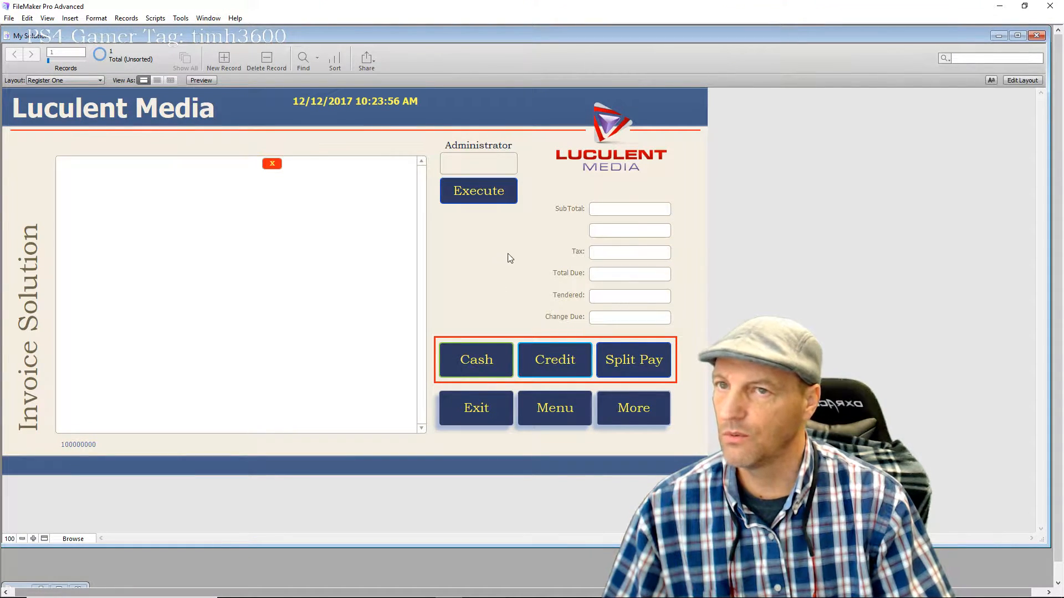
pyautogui.click(1029, 81)
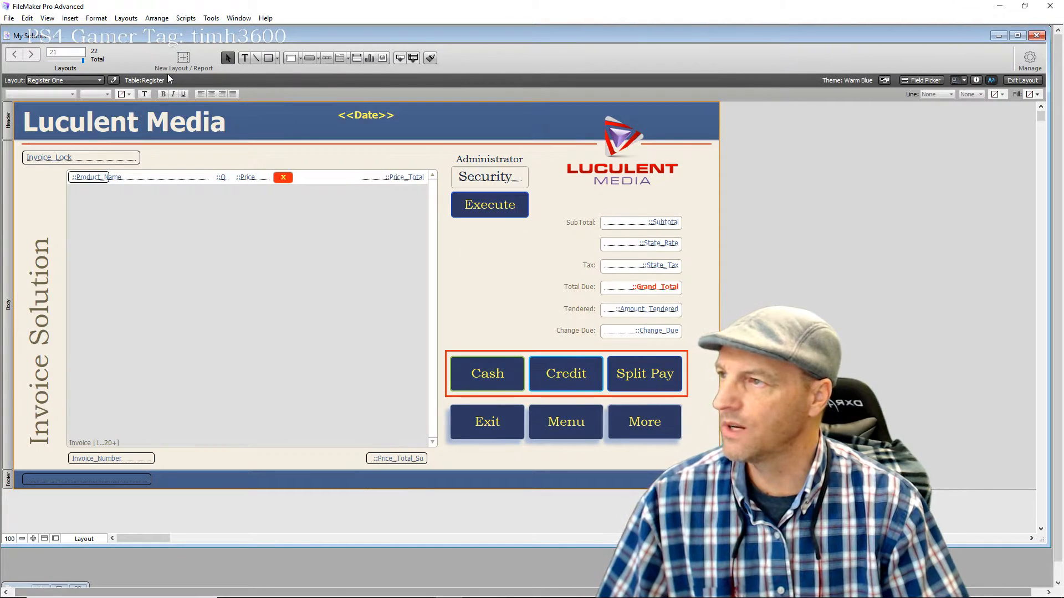
# Draw a rectangle and position it over the Administrator label, Security field and Execute button
pyautogui.click(268, 58)
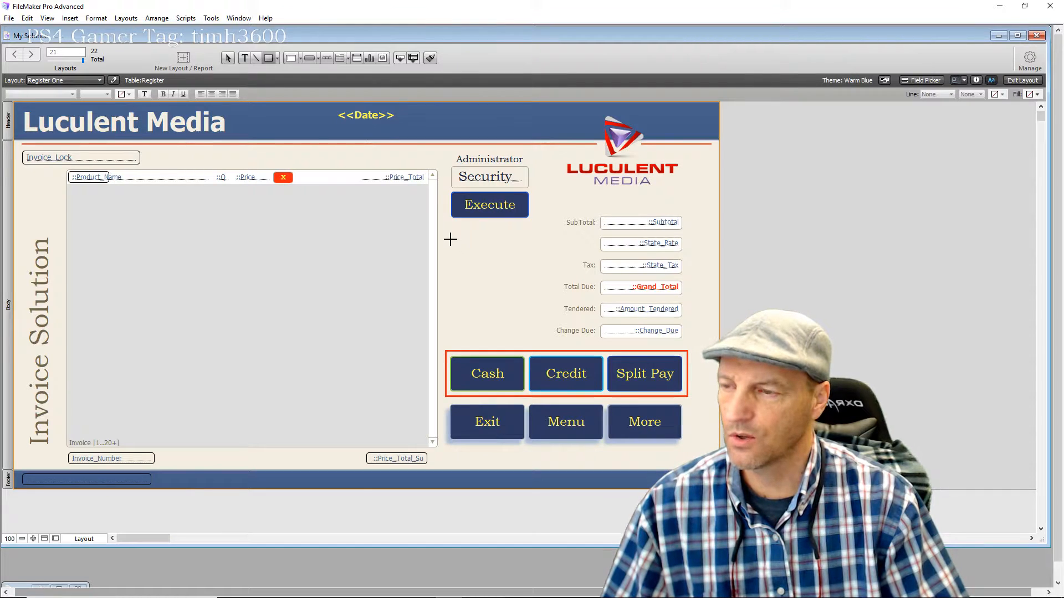
pyautogui.moveTo(450, 239); pyautogui.dragTo(516, 334)
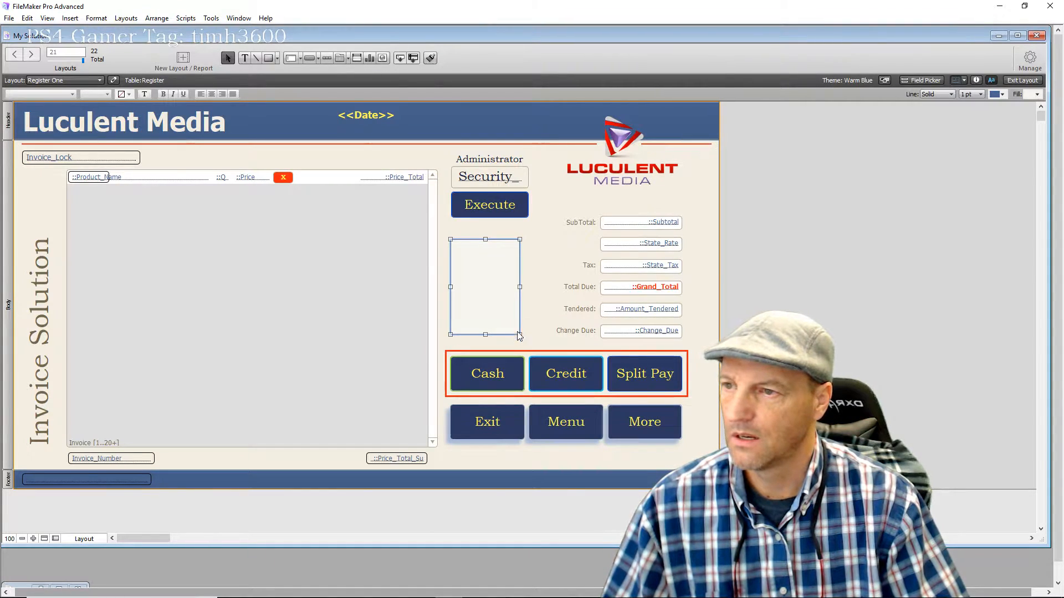
pyautogui.moveTo(486, 286); pyautogui.dragTo(490, 271)
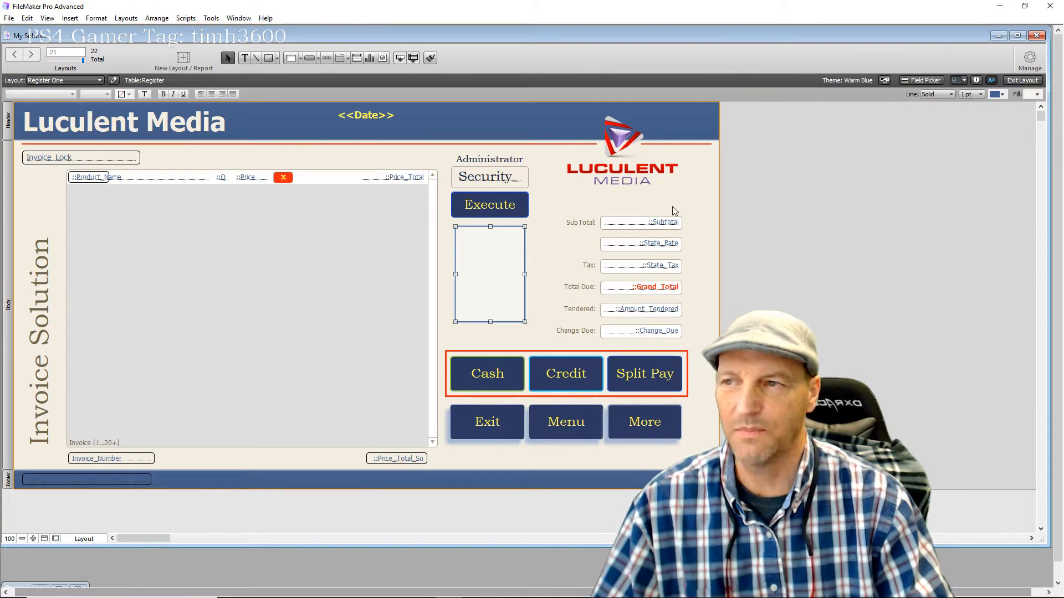
pyautogui.moveTo(483, 277); pyautogui.dragTo(541, 194)
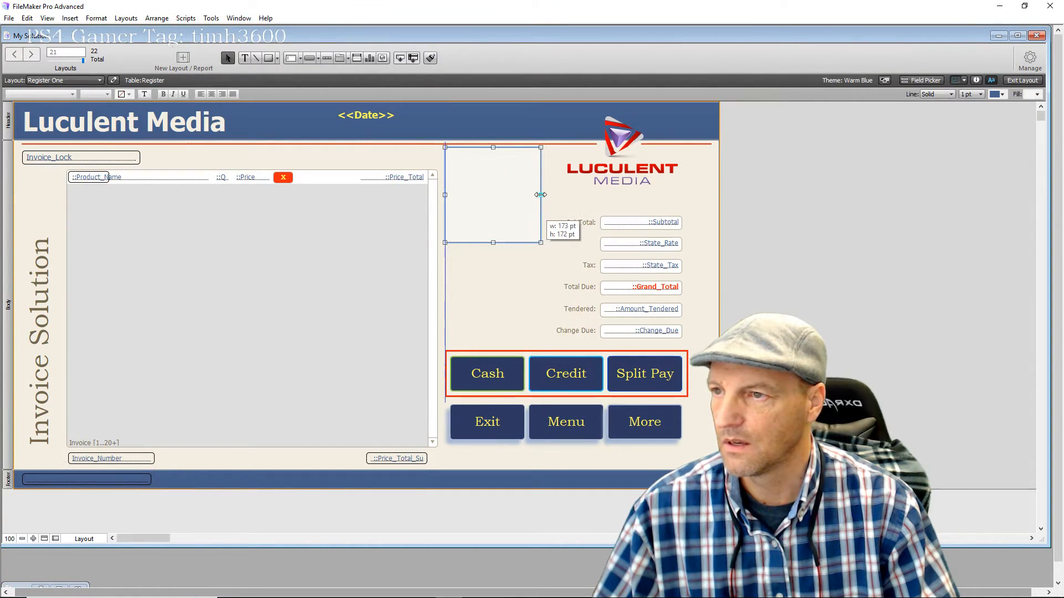
pyautogui.click(488, 307)
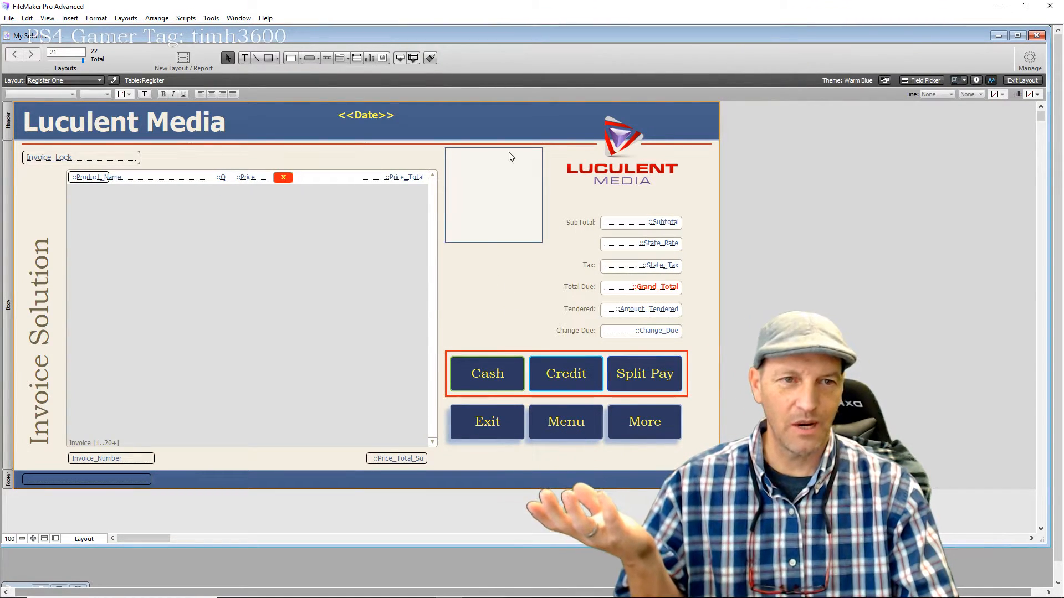
pyautogui.click(493, 215)
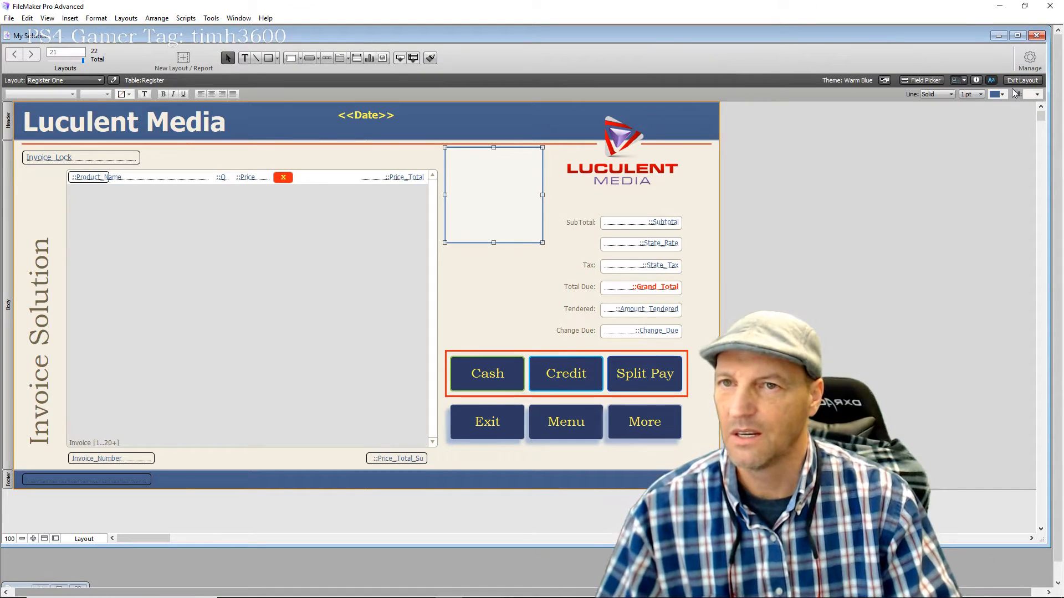
# Set the rectangle's fill to None in the Inspector's Appearance settings
pyautogui.click(978, 81)
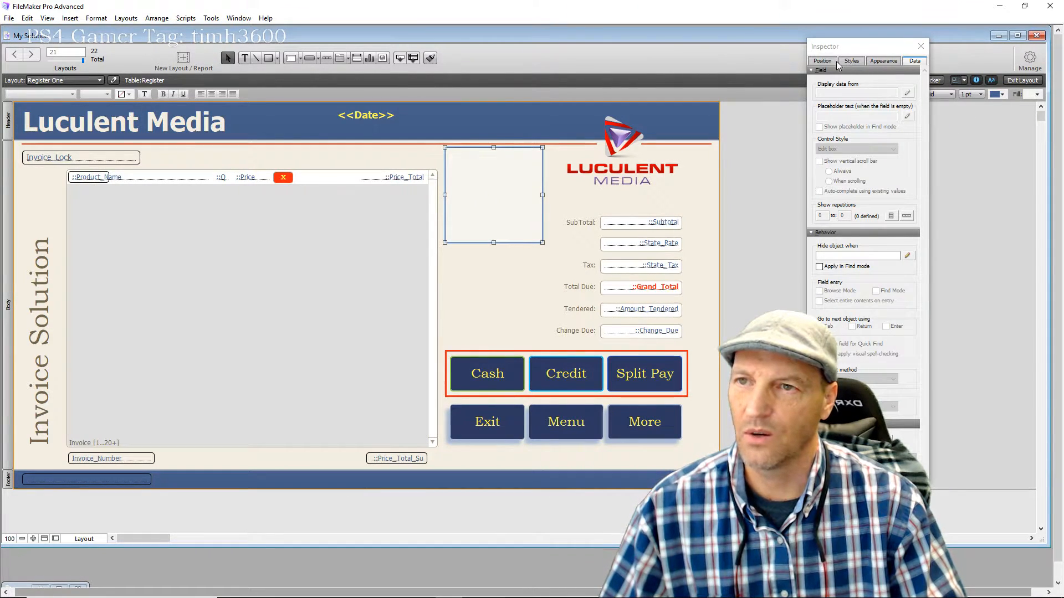
pyautogui.click(882, 61)
pyautogui.click(865, 151)
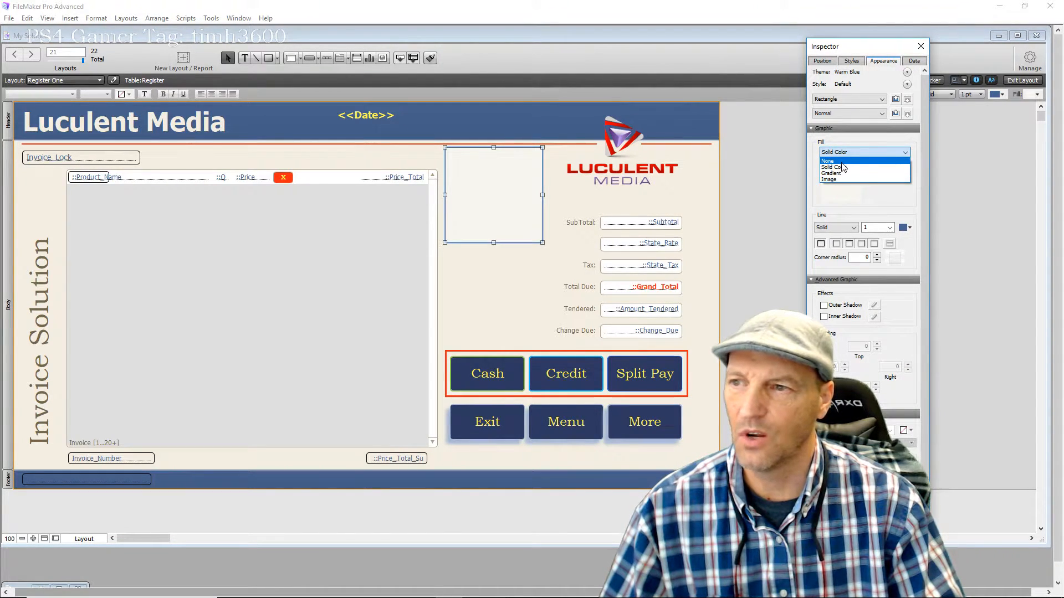
pyautogui.click(841, 162)
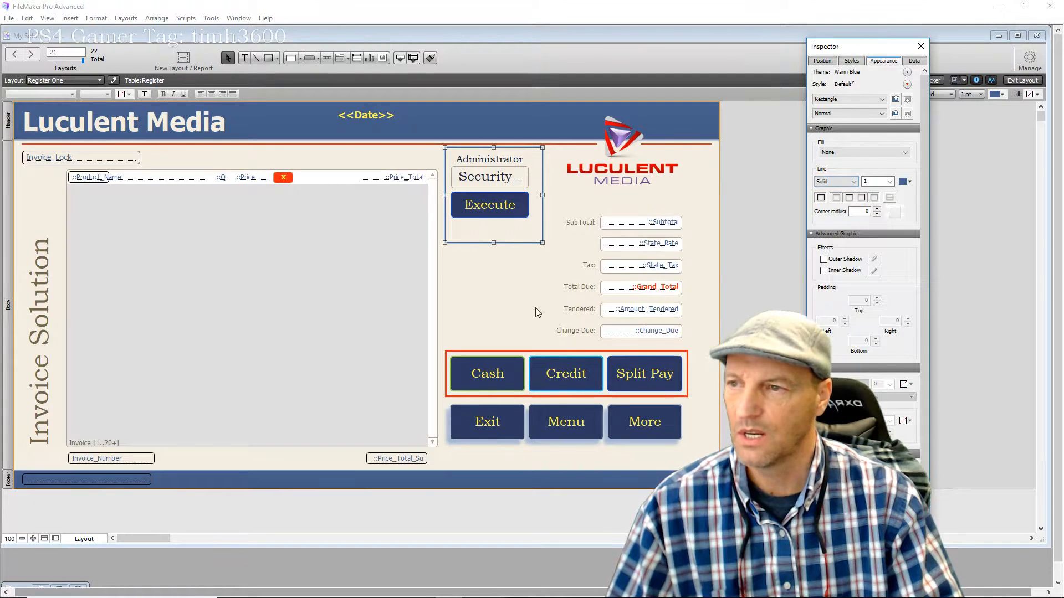
pyautogui.click(496, 308)
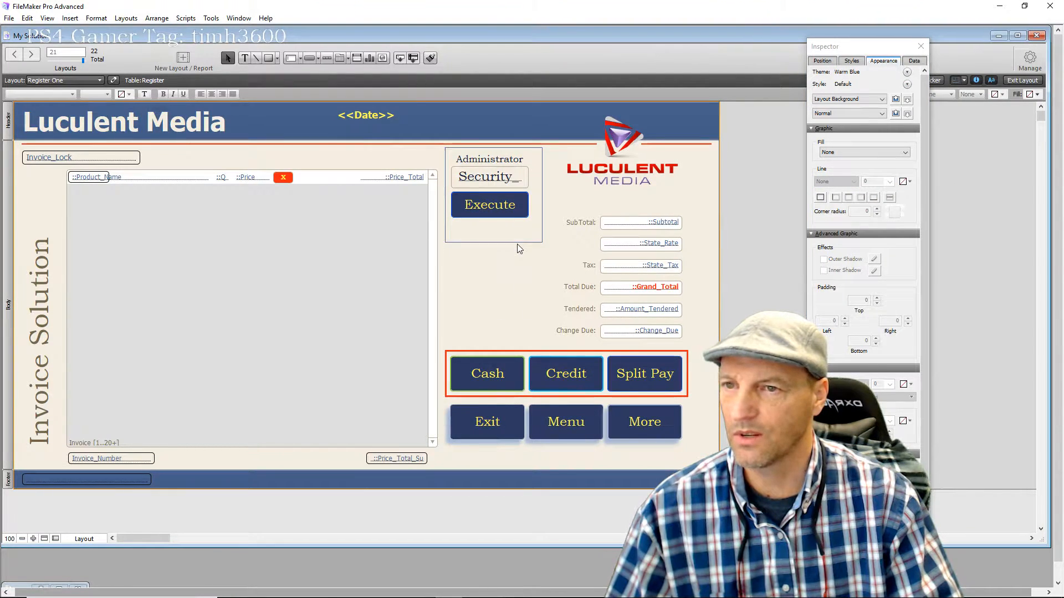
pyautogui.click(923, 49)
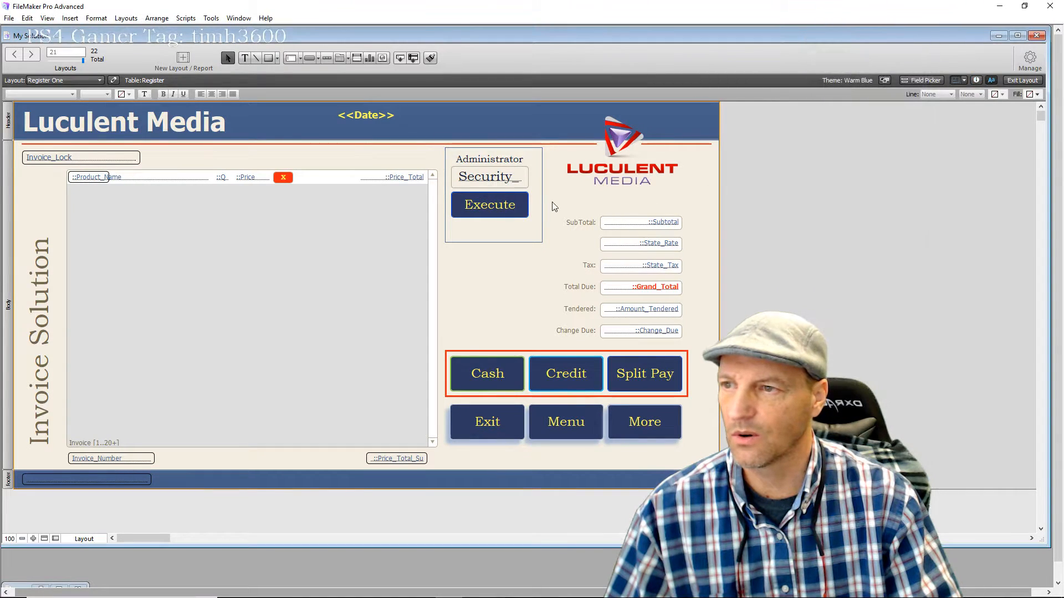
# Resize the box to about 162 × 137 pt so it tightly frames the Administrator group
pyautogui.click(542, 191)
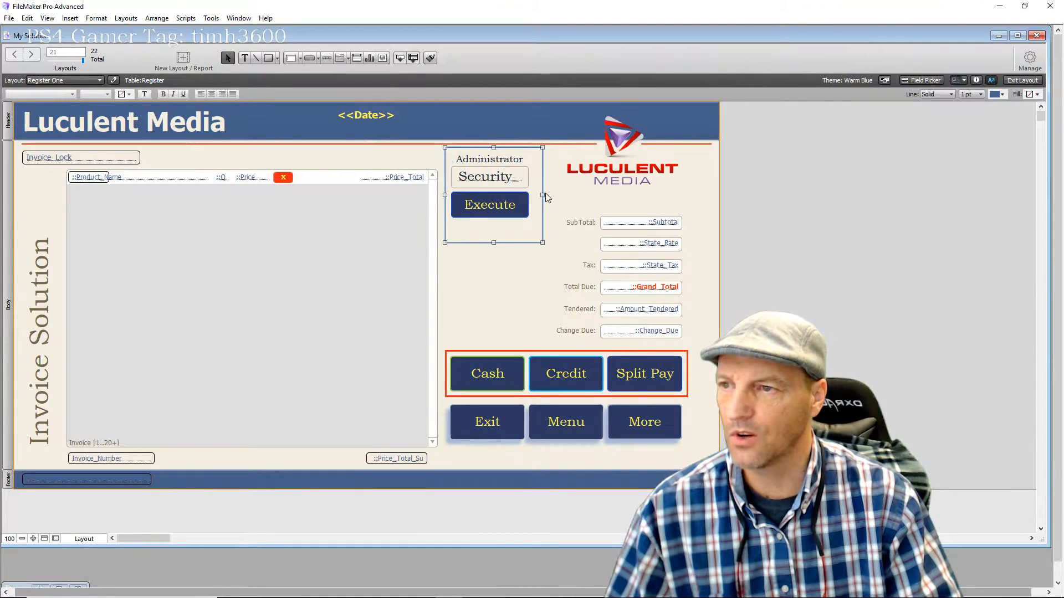
pyautogui.moveTo(542, 194); pyautogui.dragTo(535, 194)
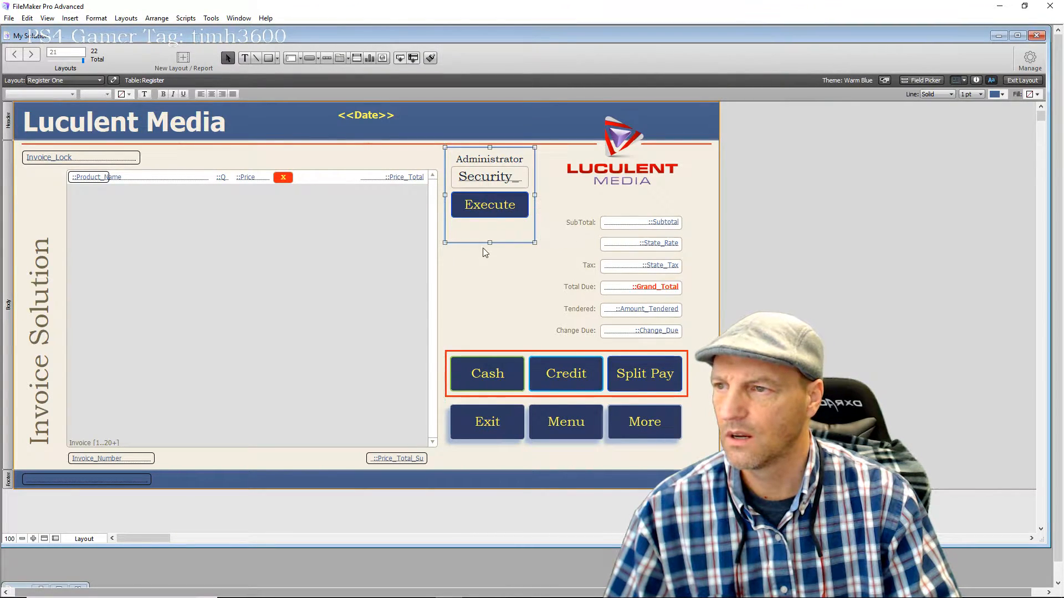
pyautogui.moveTo(489, 242); pyautogui.dragTo(488, 227)
pyautogui.click(506, 254)
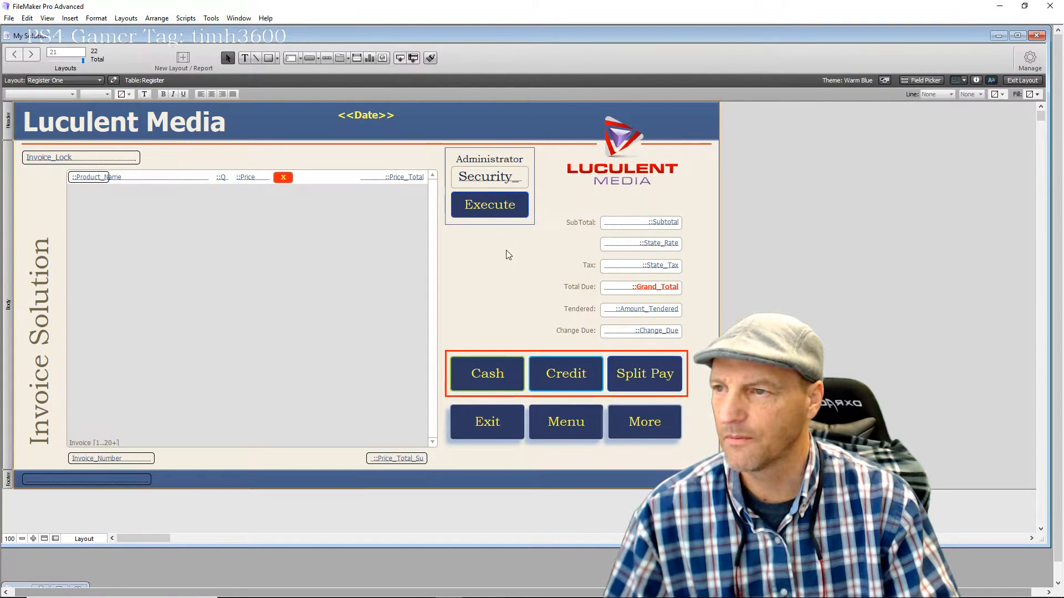
pyautogui.click(488, 205)
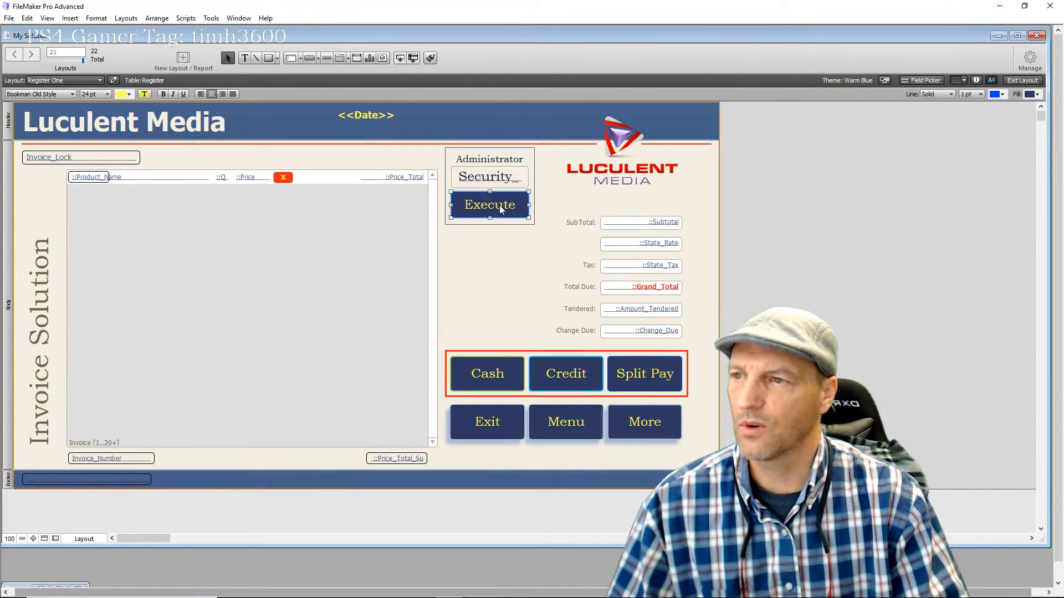
# Preview Register One in Browse mode and clear the Administrator passcode field
pyautogui.click(1011, 81)
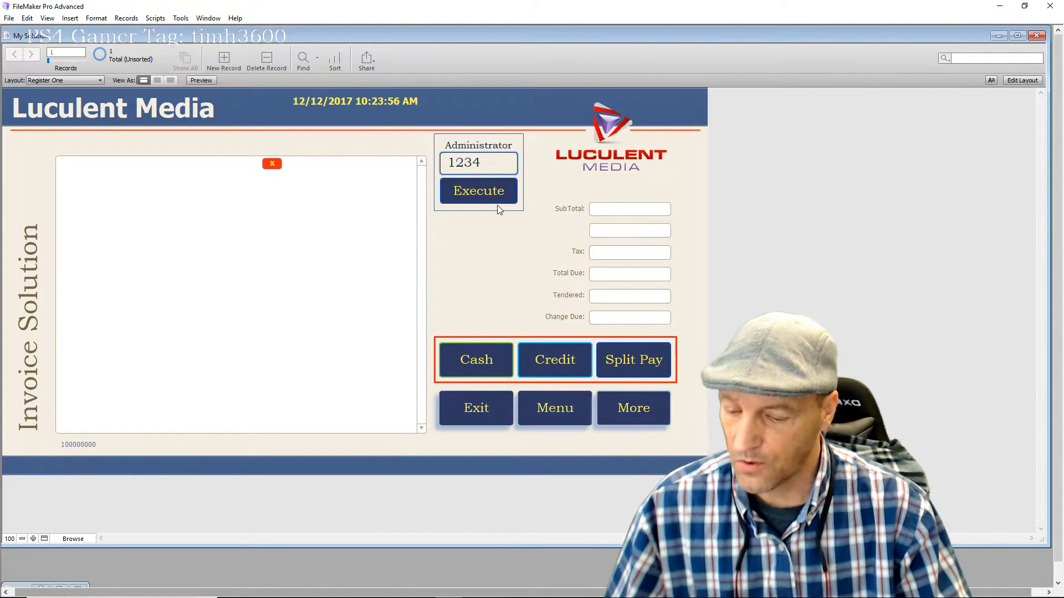
pyautogui.press('BackSpace')
pyautogui.press('BackSpace')
pyautogui.press('BackSpace')
pyautogui.press('BackSpace')
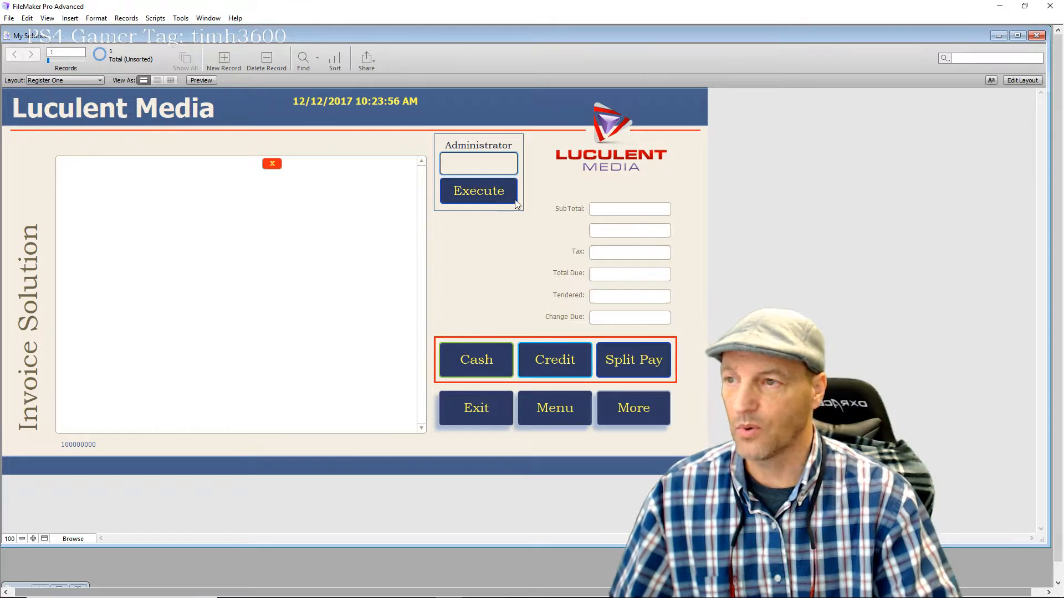
# In Layout mode, center-align the Security field's text
pyautogui.click(1023, 80)
pyautogui.click(487, 176)
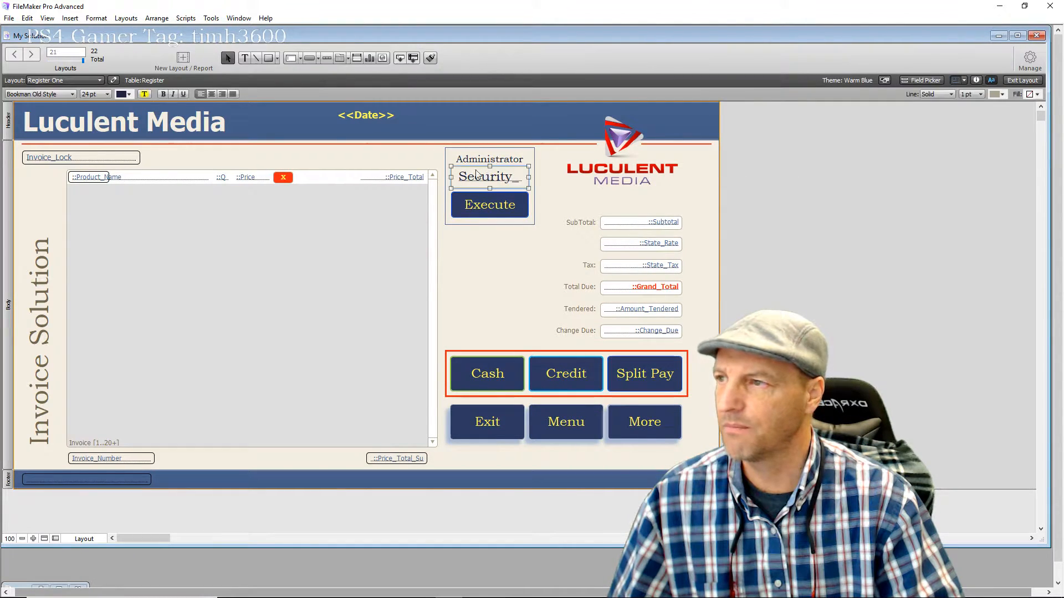
pyautogui.click(212, 94)
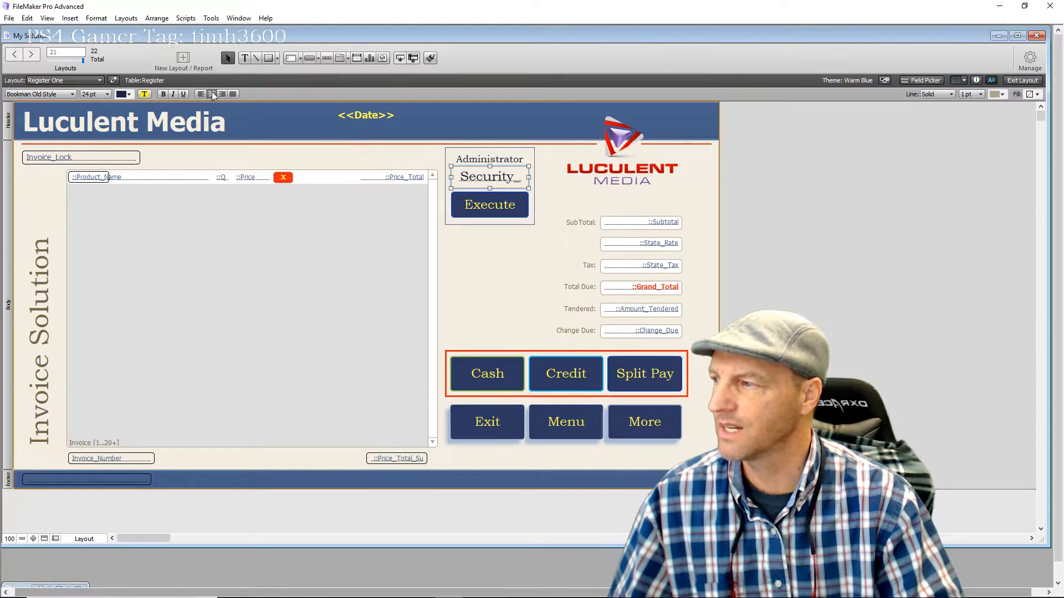
pyautogui.click(470, 263)
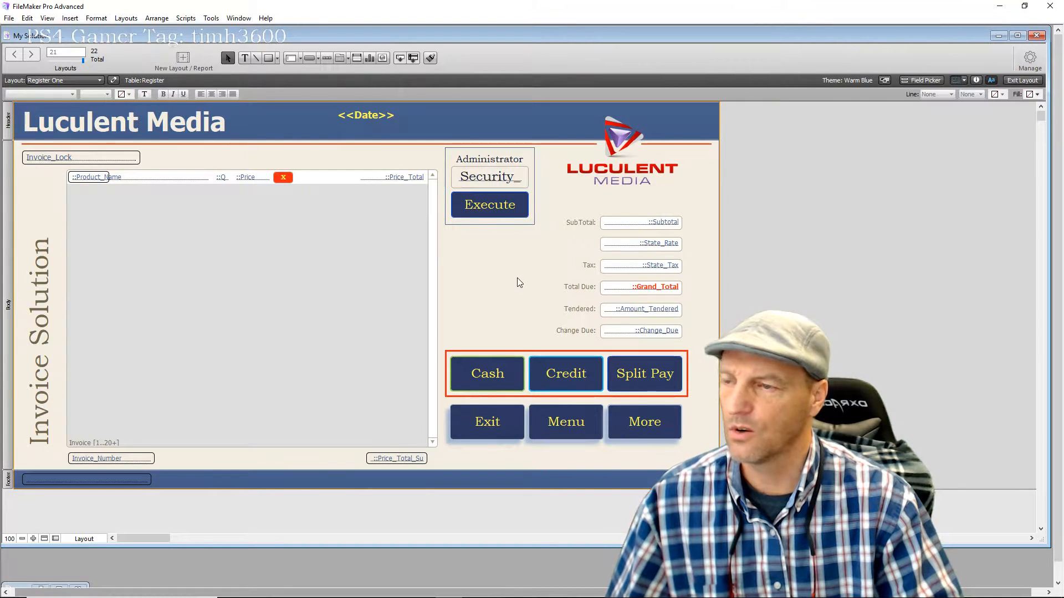
# Give the Administrator group's box a 3 pt border
pyautogui.click(535, 227)
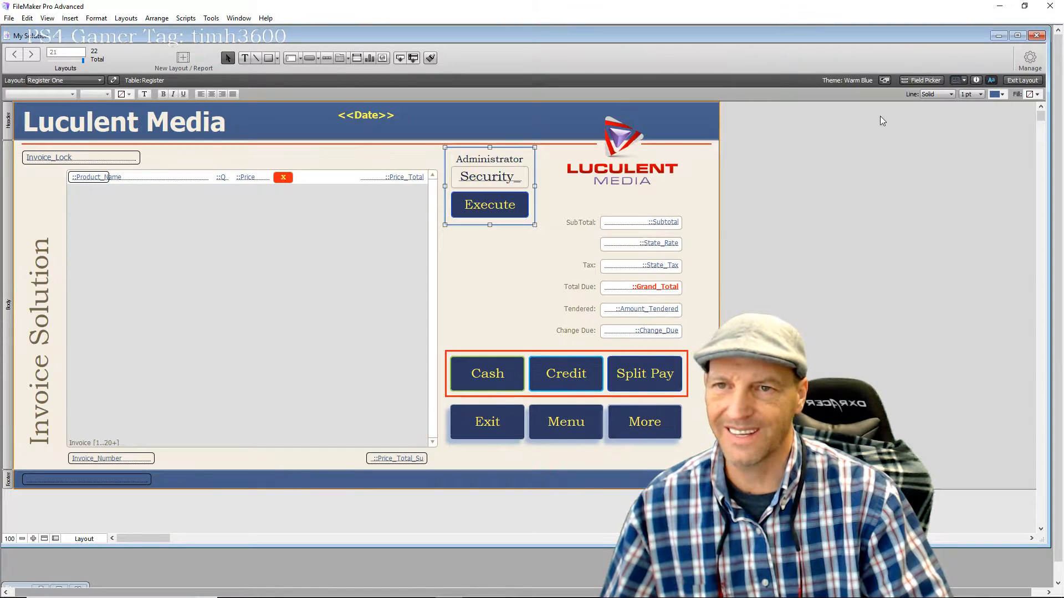
pyautogui.click(979, 93)
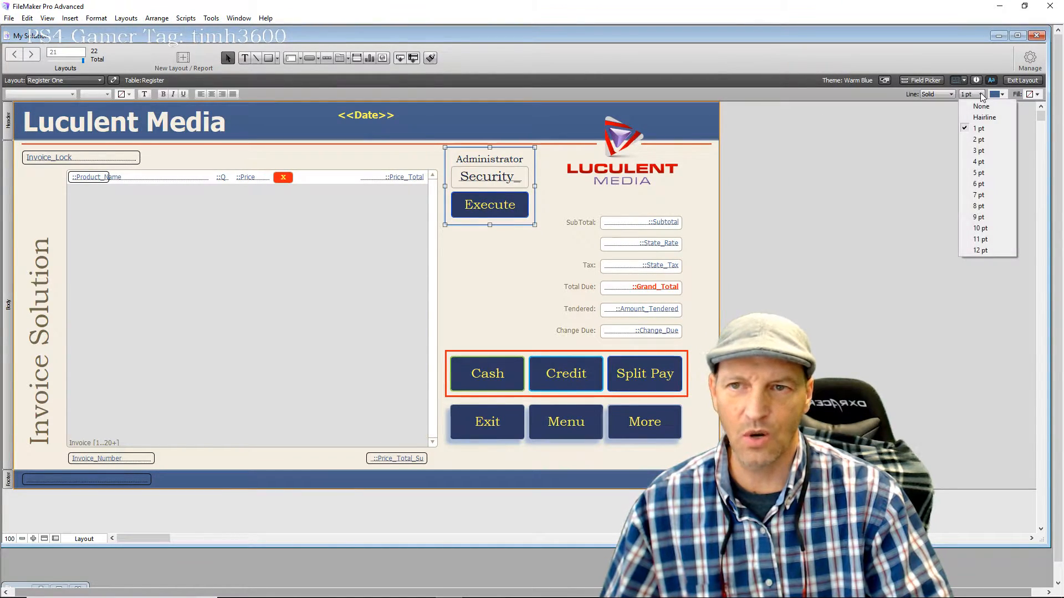
pyautogui.click(967, 151)
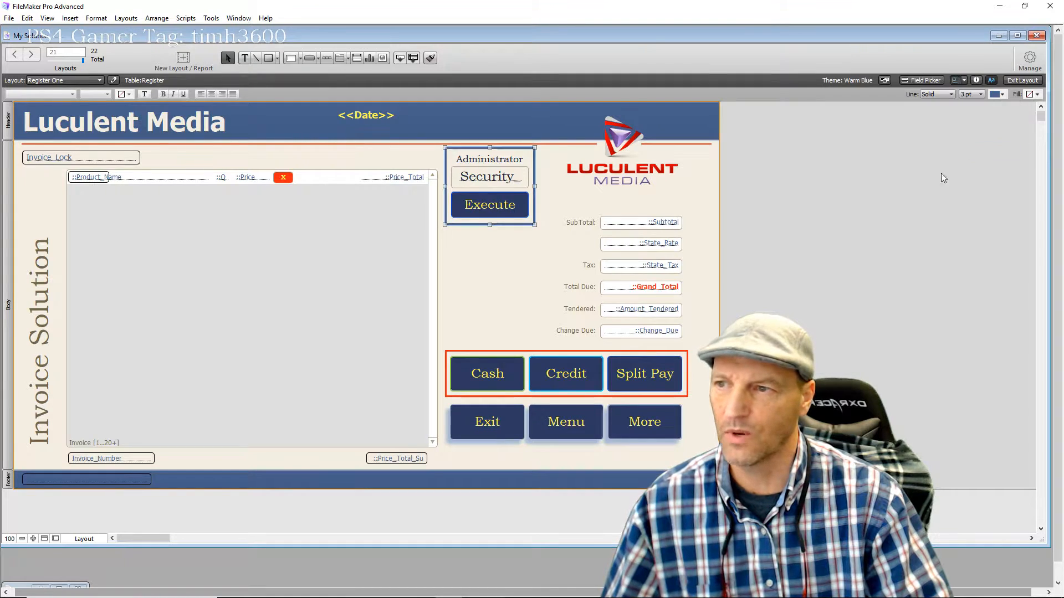
pyautogui.click(516, 282)
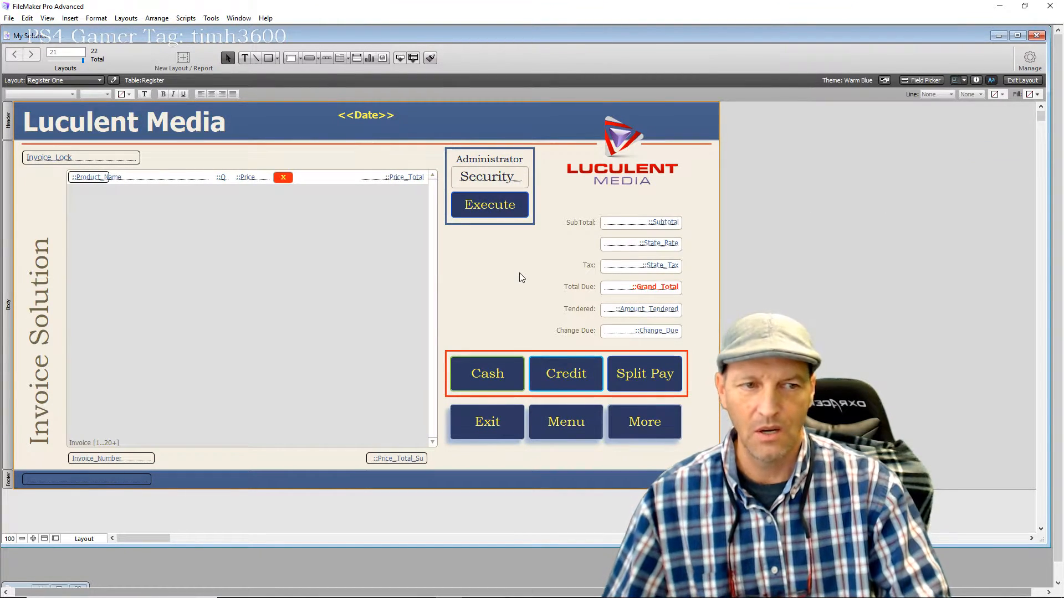
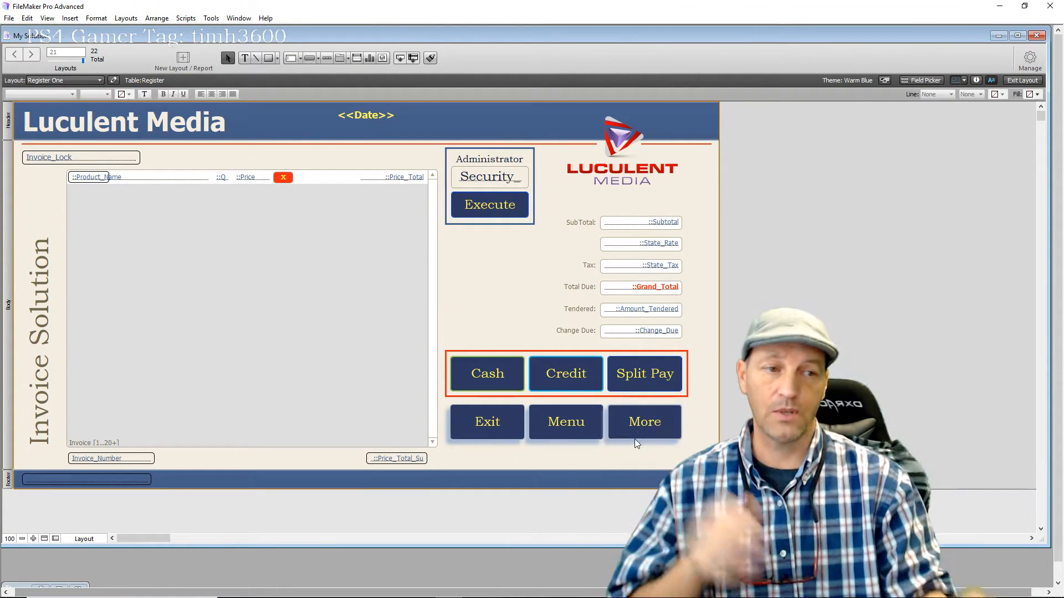
# Nudge the Execute button slightly lower beneath the Security field on Register One
pyautogui.click(499, 225)
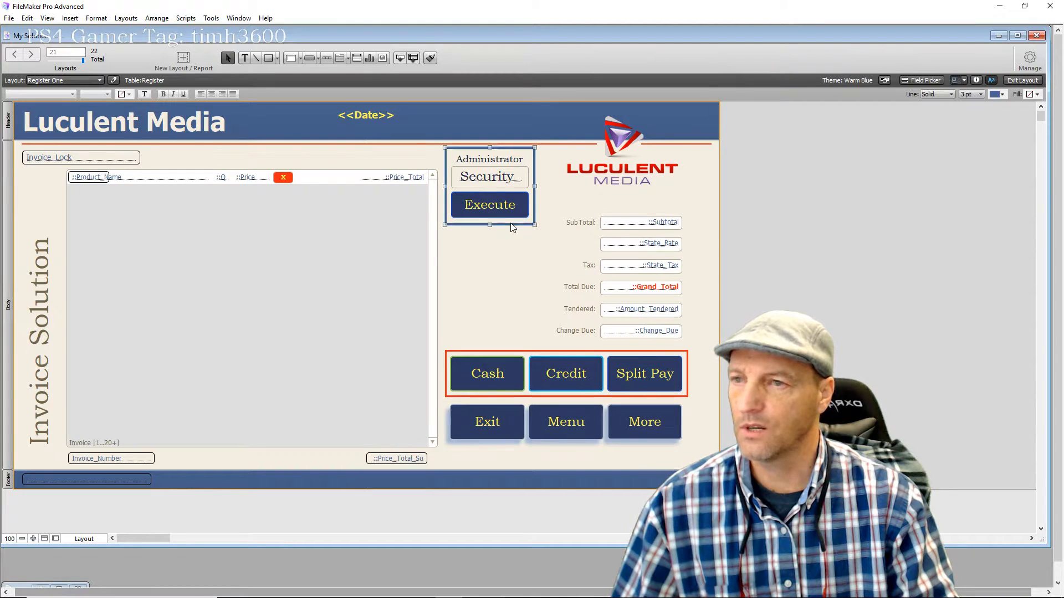
pyautogui.click(894, 217)
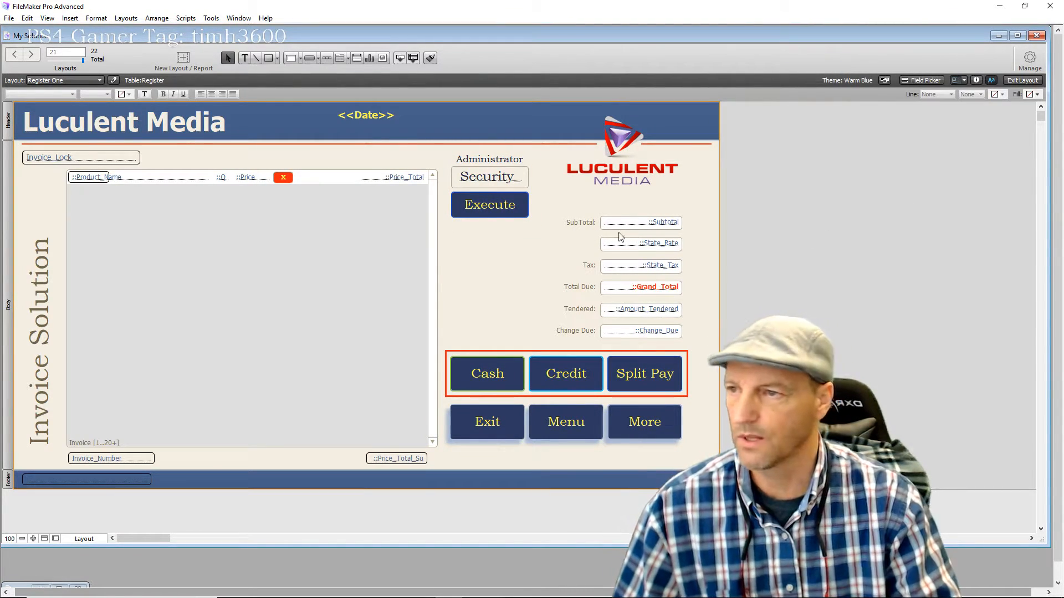
pyautogui.click(494, 219)
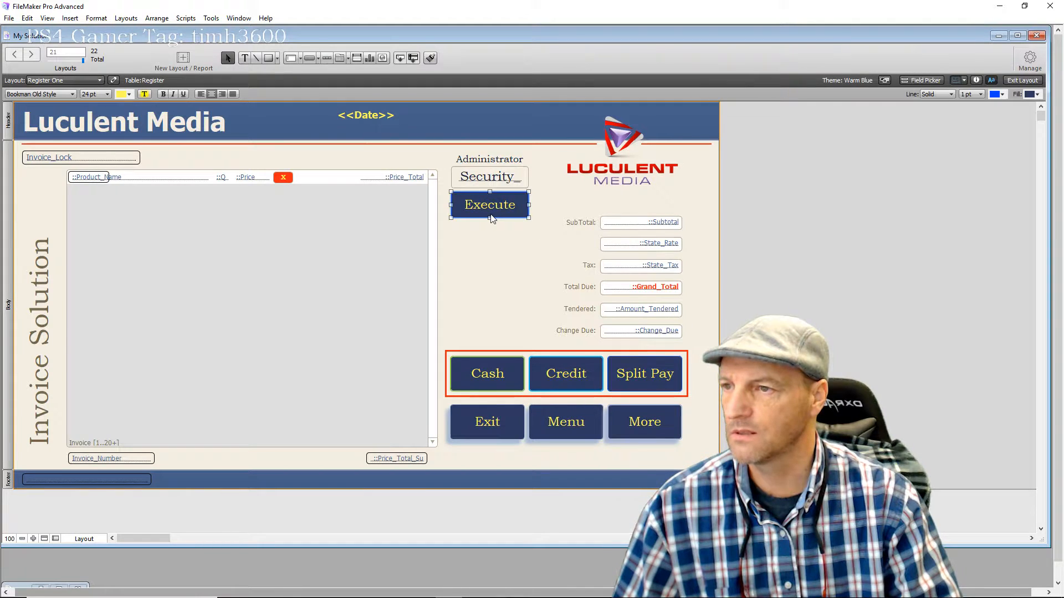
pyautogui.press('Down')
pyautogui.press('Down')
pyautogui.press('Down')
pyautogui.press('Down')
pyautogui.press('Down')
pyautogui.press('Down')
pyautogui.press('Down')
pyautogui.press('Down')
pyautogui.press('Down')
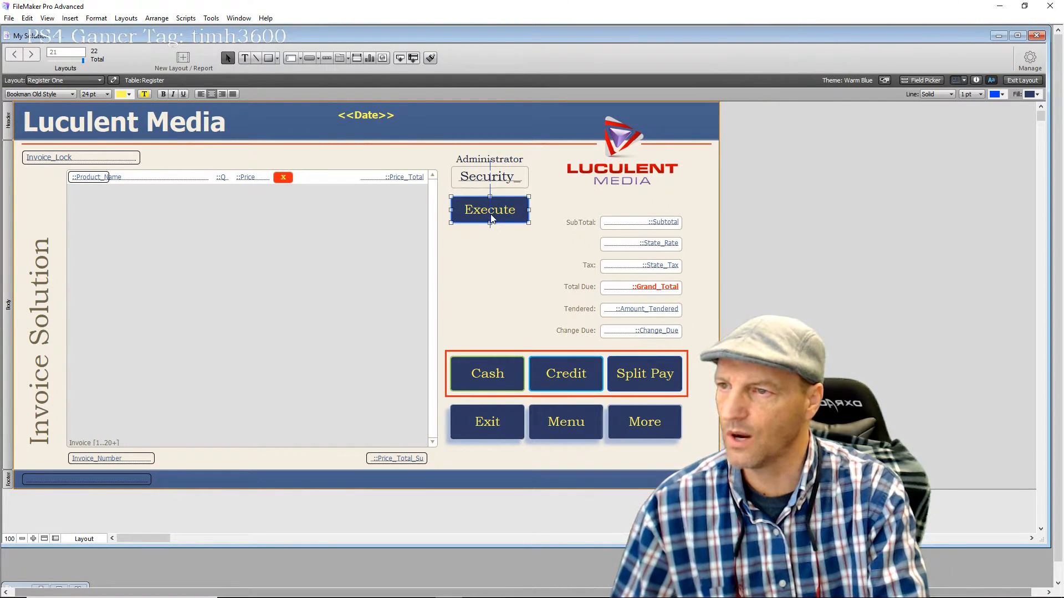
pyautogui.press('Up')
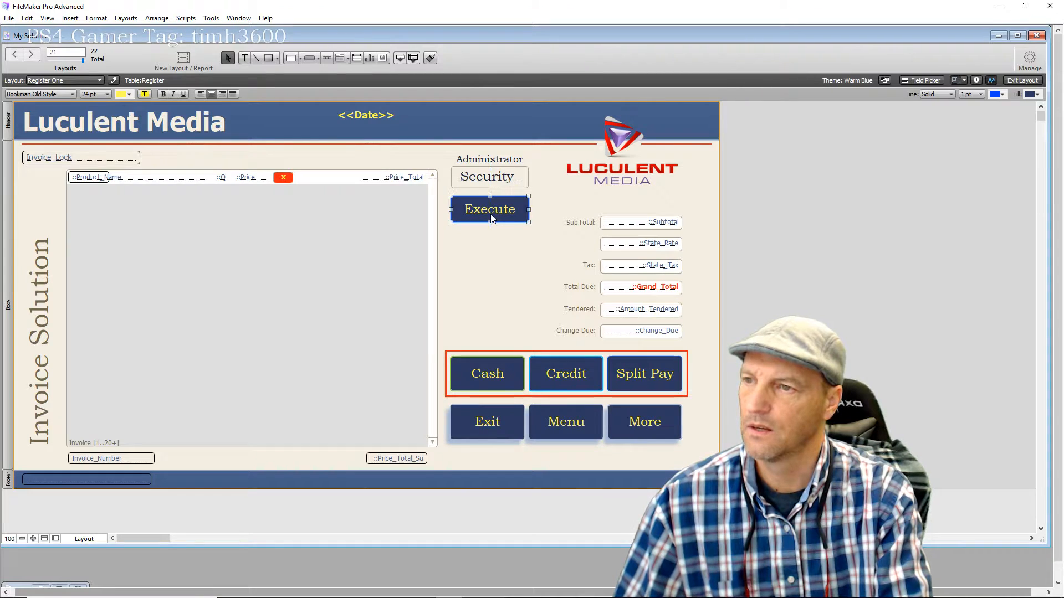
pyautogui.click(498, 284)
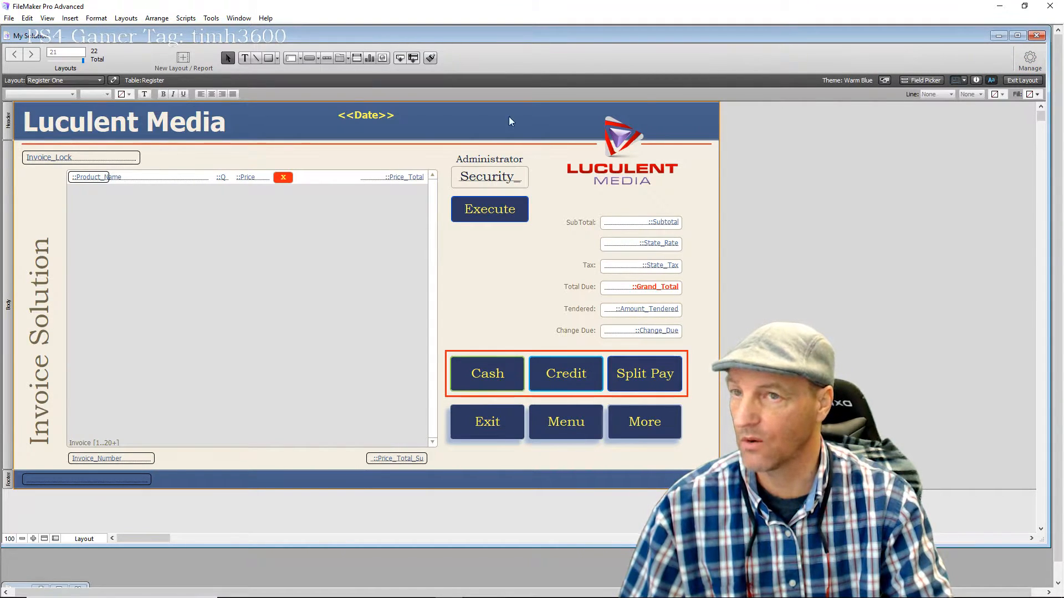
# Switch Register One to Browse mode and test the Administrator and Tendered fields
pyautogui.click(1021, 78)
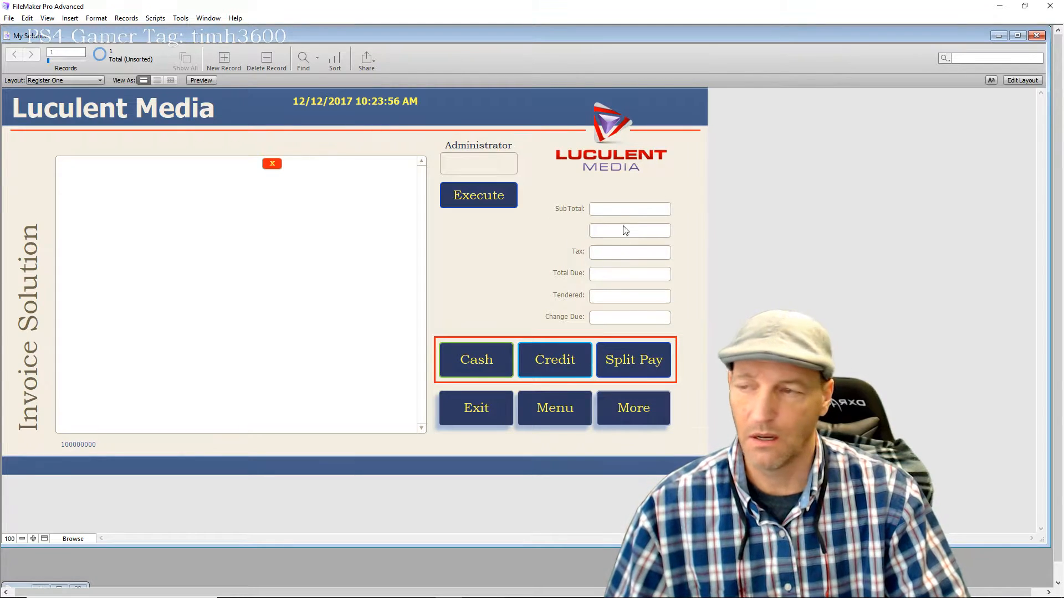
pyautogui.rightClick(480, 165)
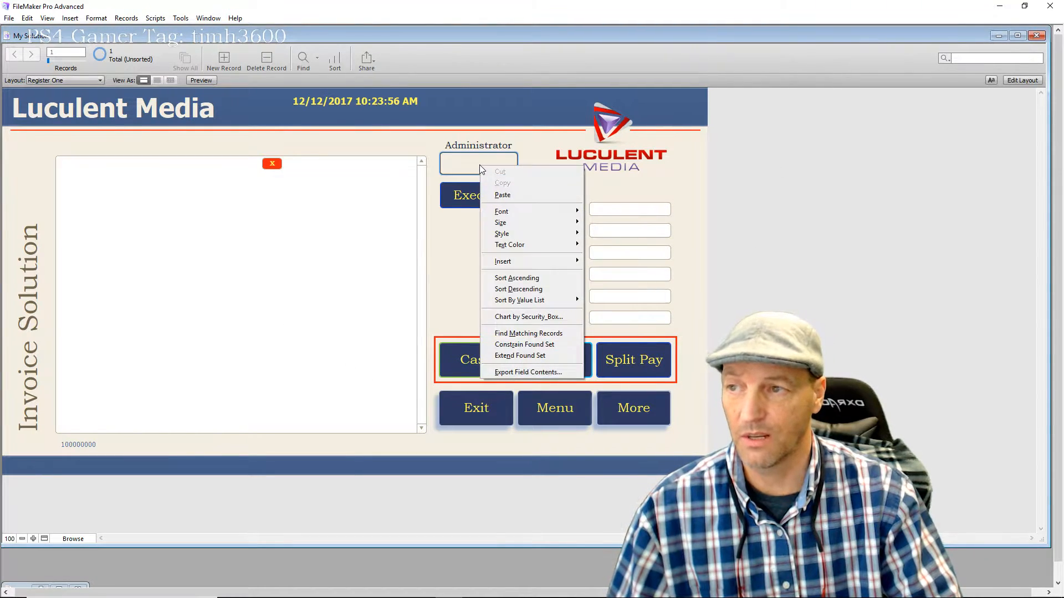
pyautogui.click(452, 301)
pyautogui.click(490, 171)
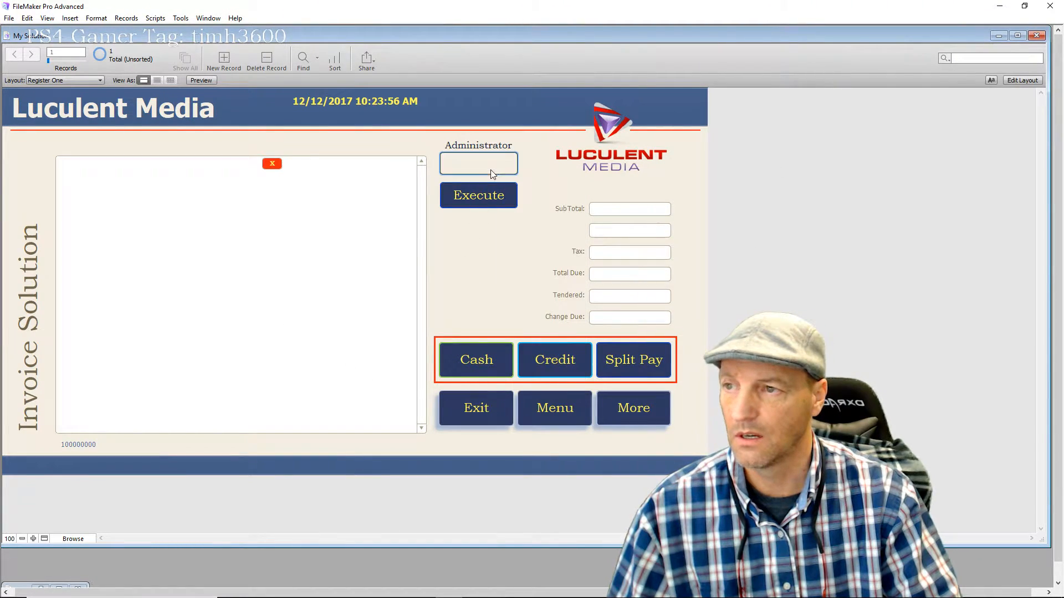
pyautogui.click(622, 298)
pyautogui.click(629, 271)
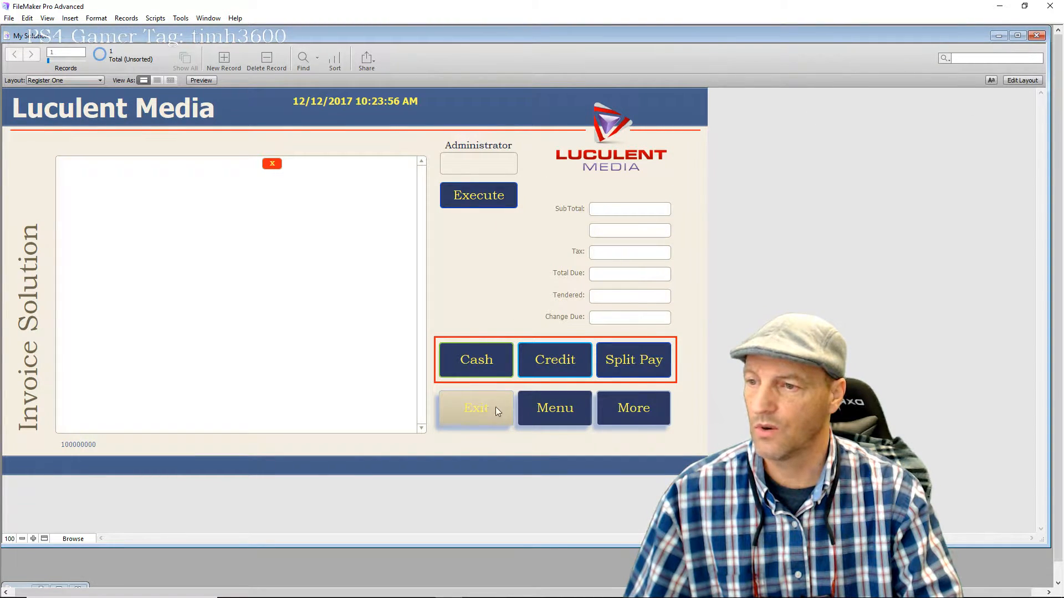
# Exit the register to the Clothing page, then switch to the Base_Inventory layout
pyautogui.click(547, 408)
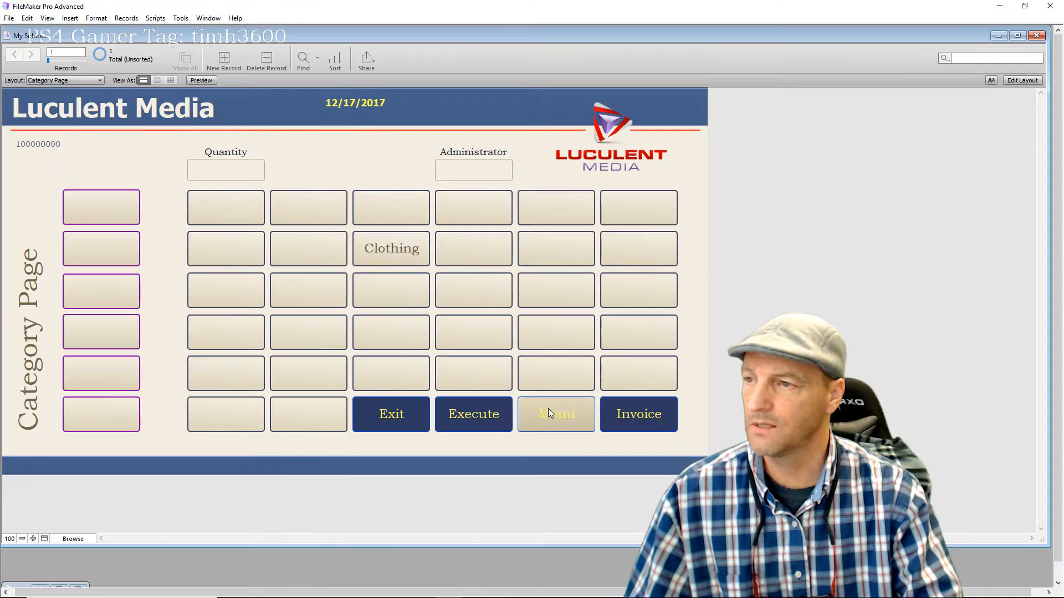
pyautogui.click(389, 249)
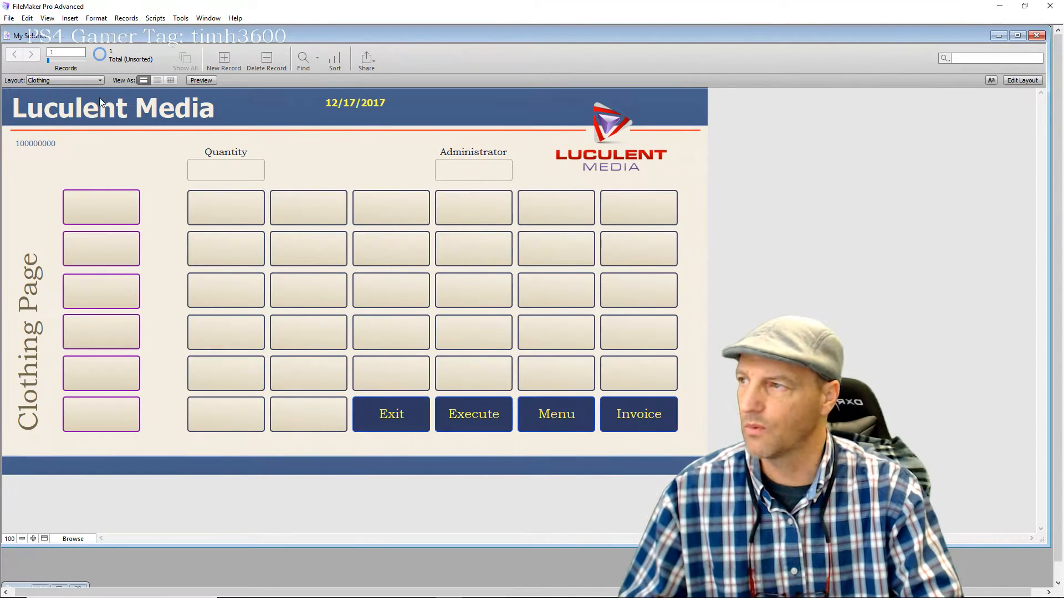
pyautogui.click(100, 80)
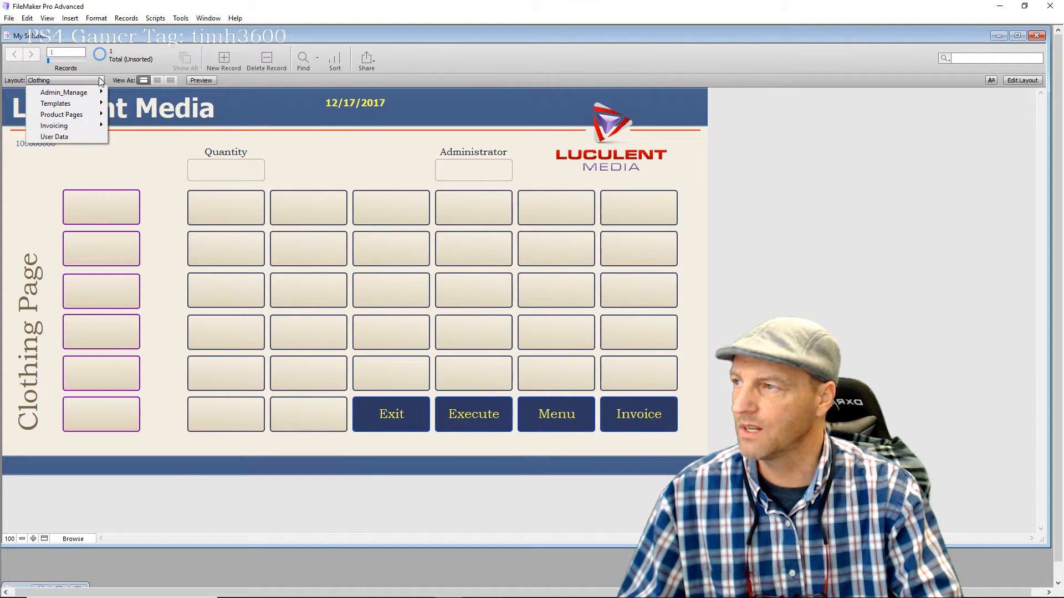
pyautogui.moveTo(91, 118)
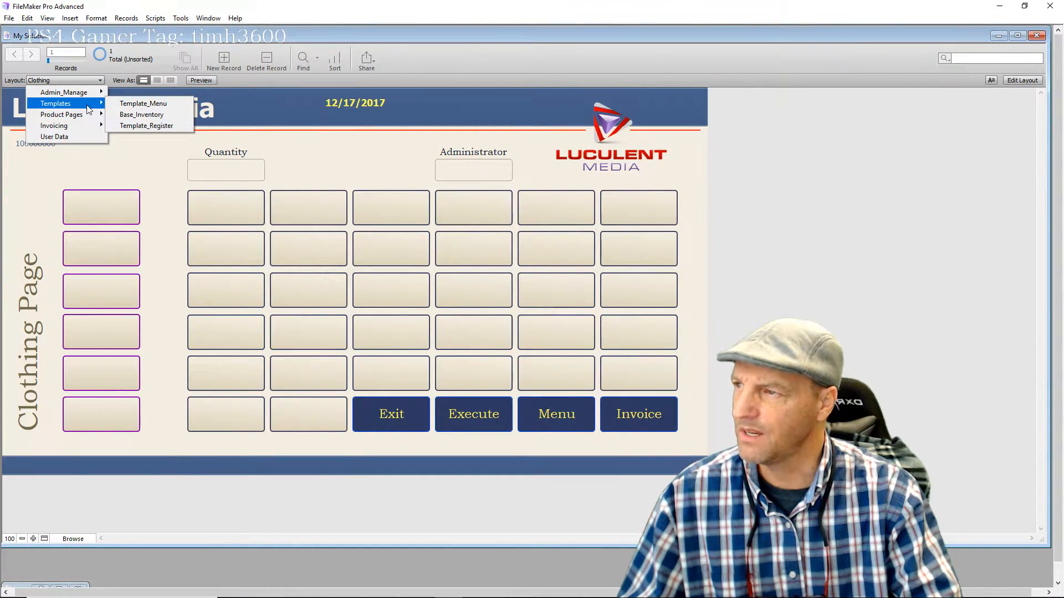
pyautogui.click(151, 114)
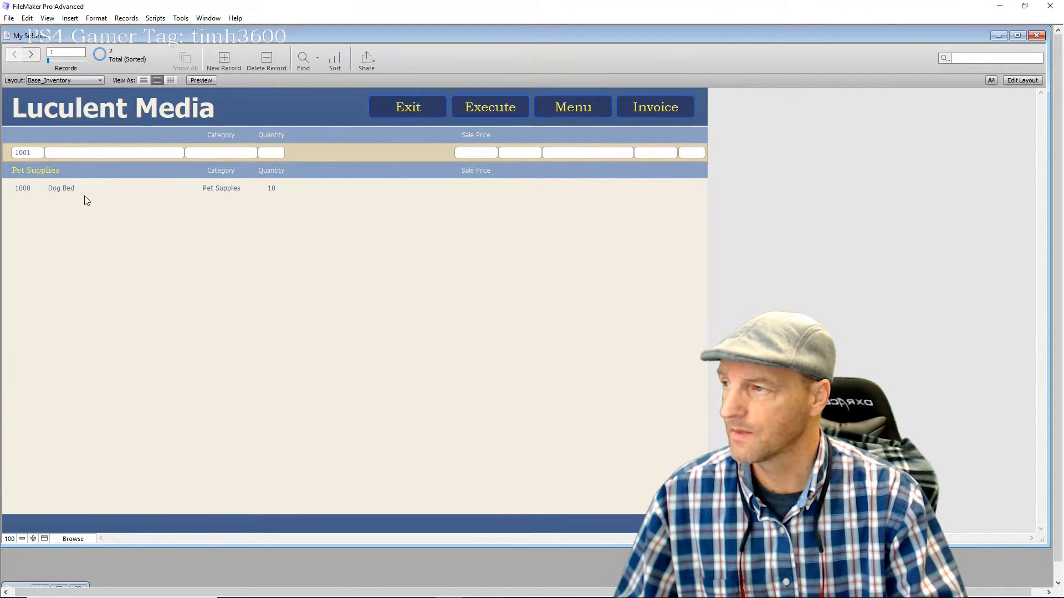
# Click through the Dog Bed record's price and other fields to check them
pyautogui.click(334, 191)
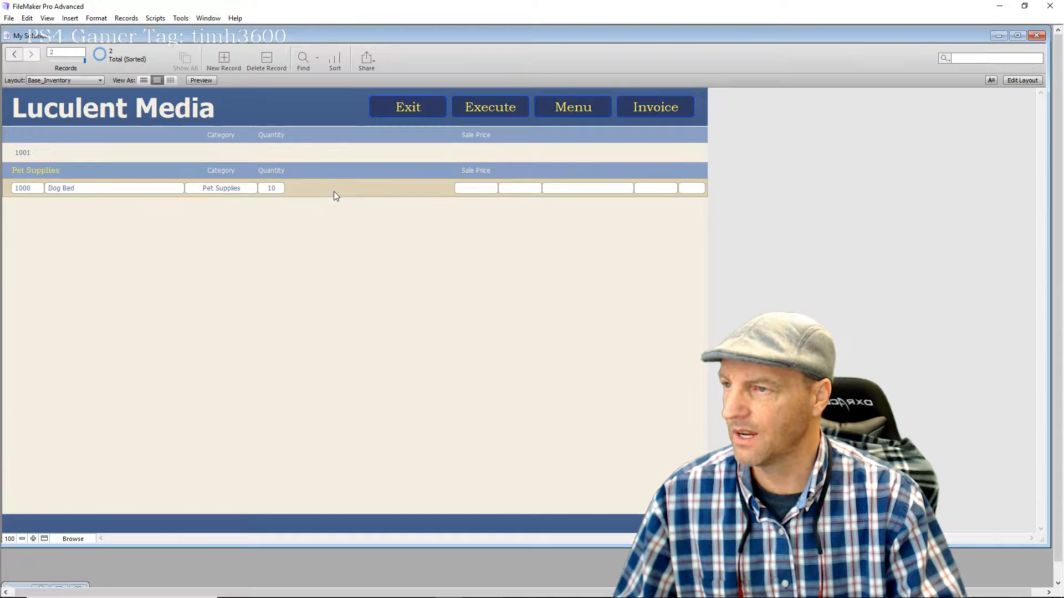
pyautogui.click(524, 193)
pyautogui.click(616, 185)
pyautogui.click(658, 192)
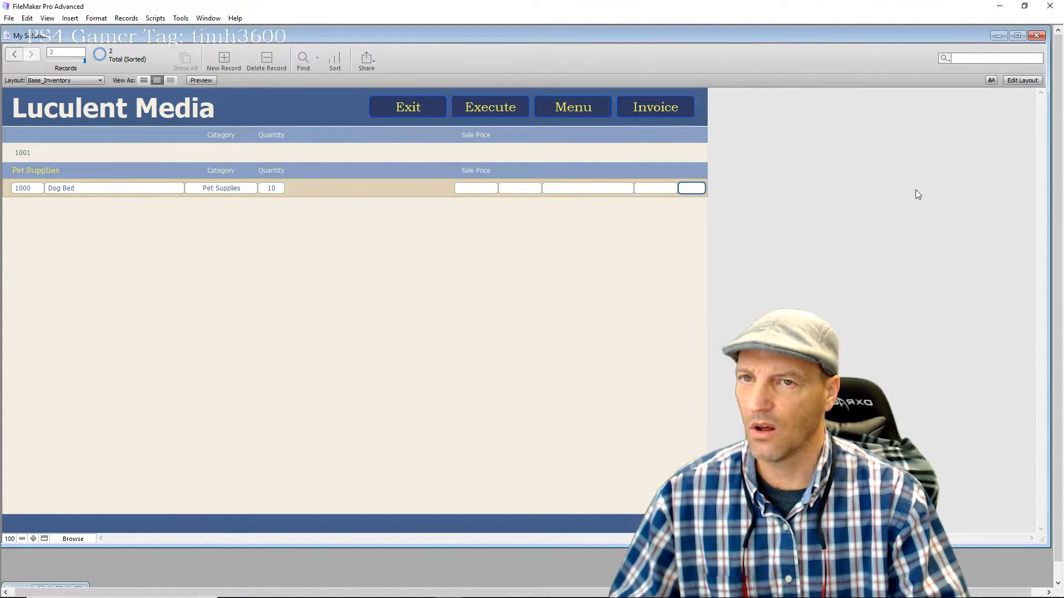
pyautogui.click(1026, 80)
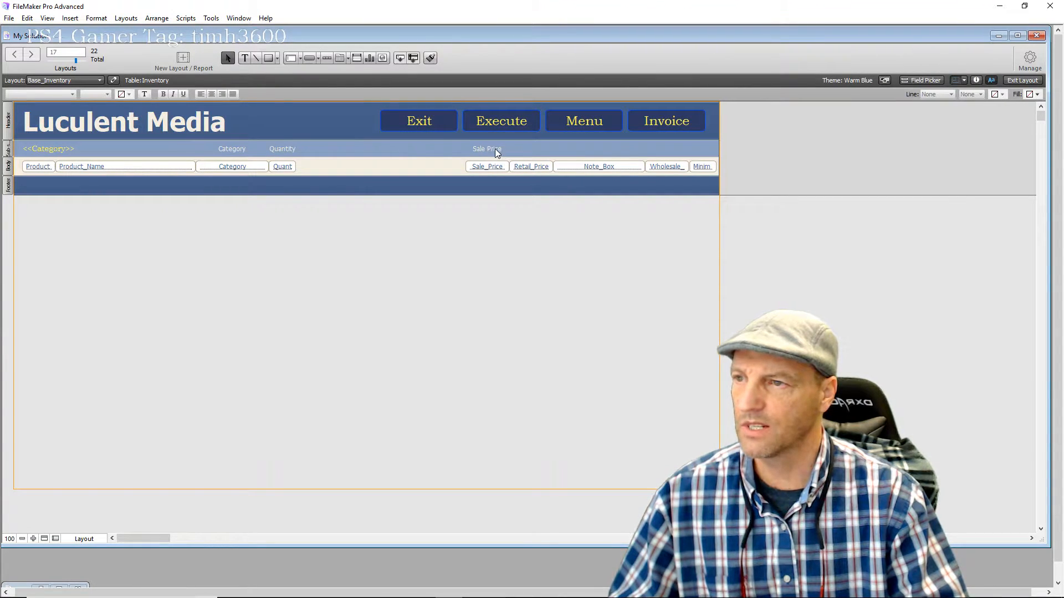
pyautogui.click(475, 151)
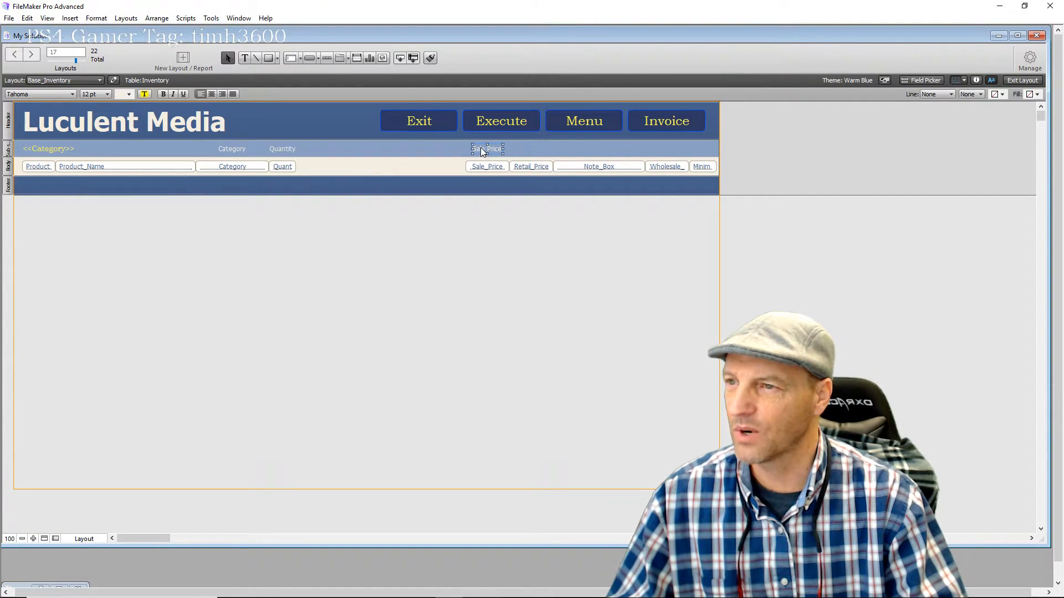
pyautogui.moveTo(480, 148); pyautogui.dragTo(512, 153)
pyautogui.doubleClick(535, 150)
pyautogui.write('Retail')
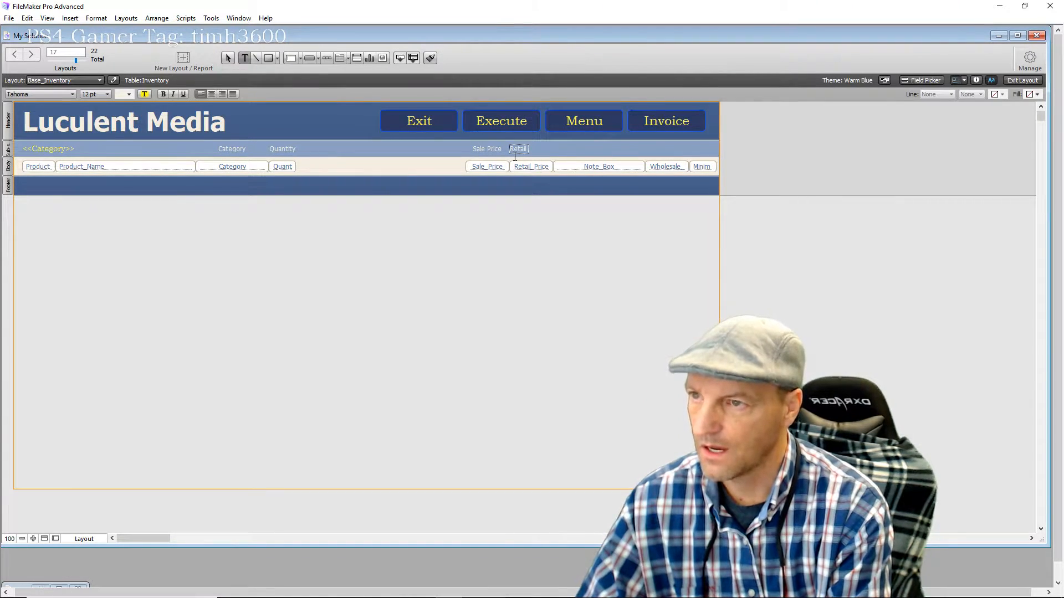
pyautogui.write('Pri')
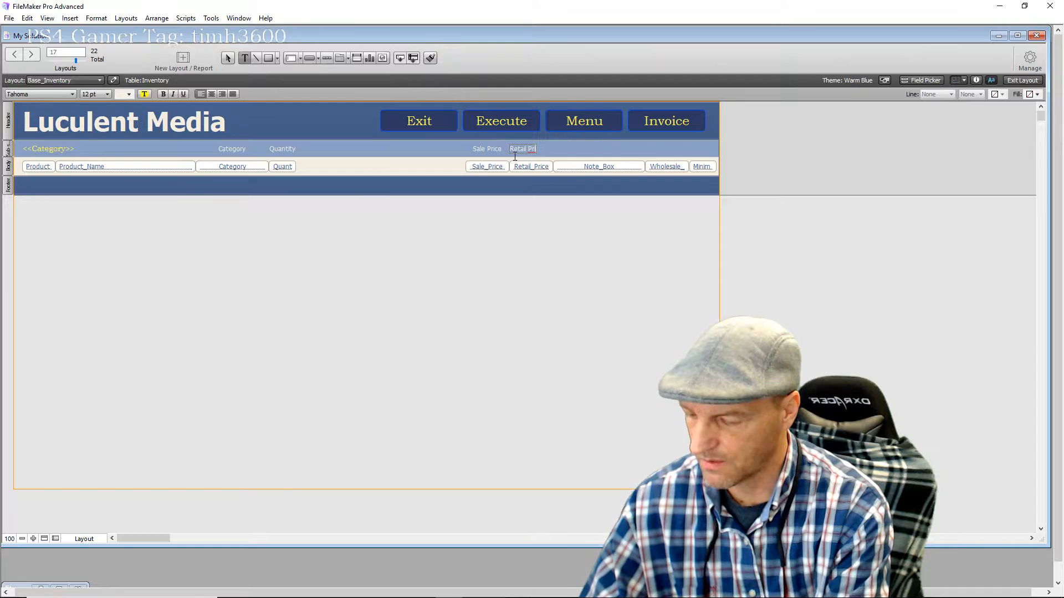
pyautogui.write('ce')
pyautogui.press('Escape')
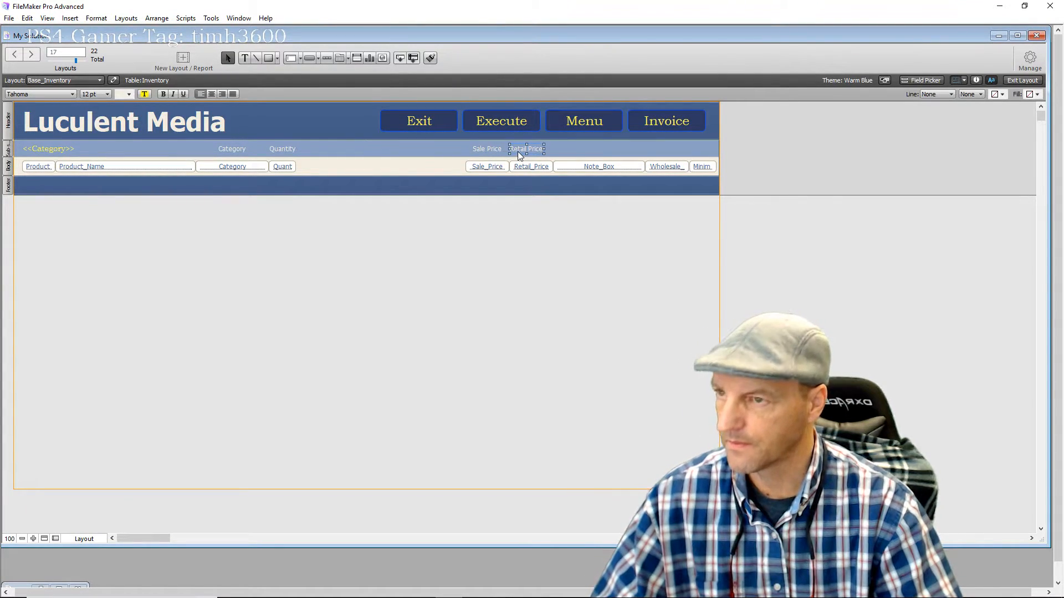
pyautogui.moveTo(519, 148); pyautogui.dragTo(567, 151)
pyautogui.tripleClick(562, 146)
pyautogui.write('Notes')
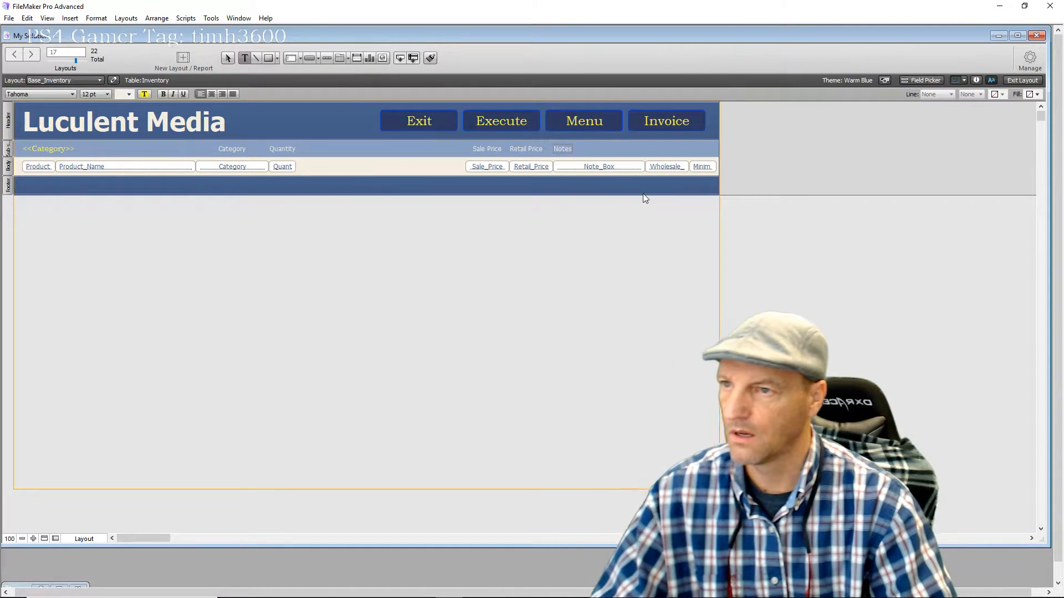
pyautogui.press('Escape')
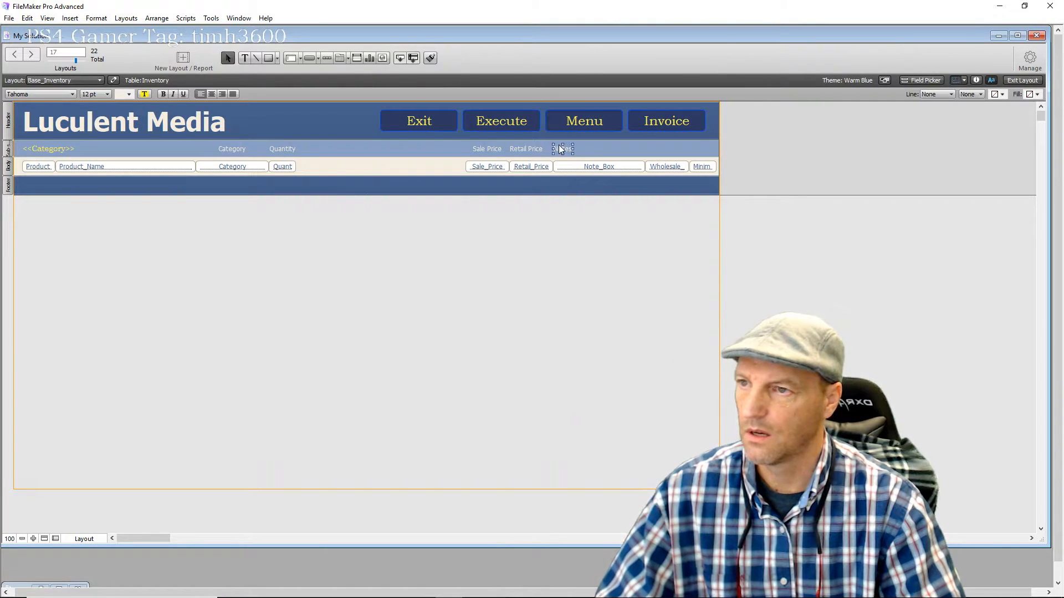
pyautogui.moveTo(561, 148); pyautogui.dragTo(667, 151)
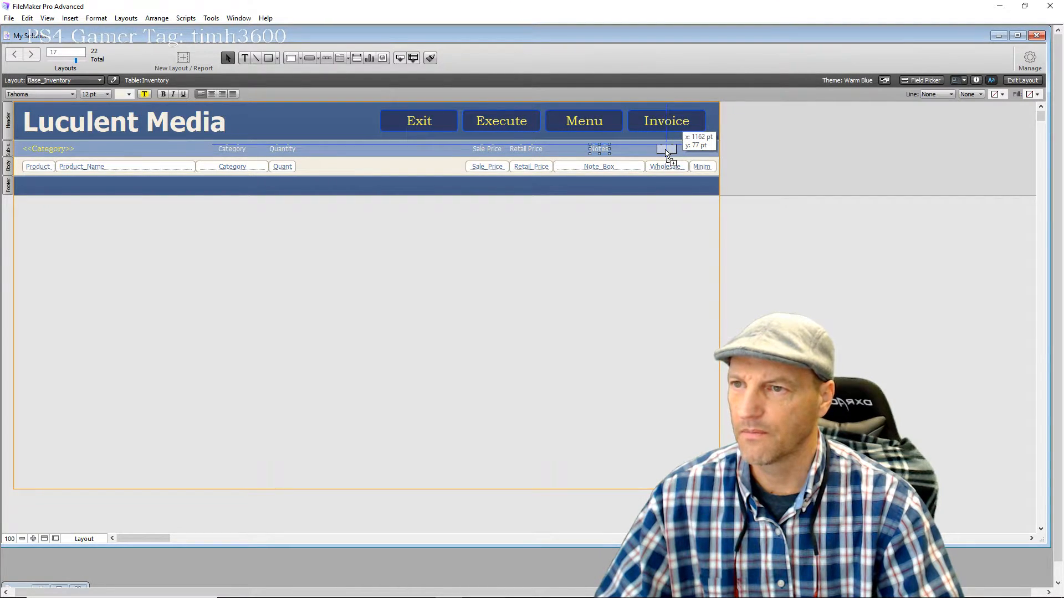
pyautogui.moveTo(667, 152); pyautogui.dragTo(666, 151)
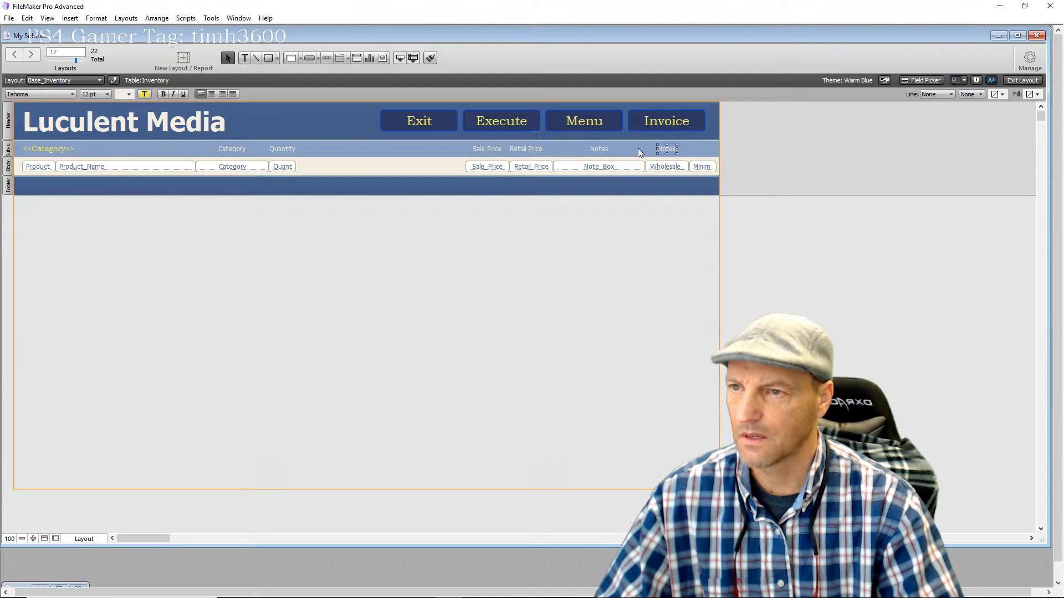
pyautogui.press('Return')
pyautogui.write('Cost')
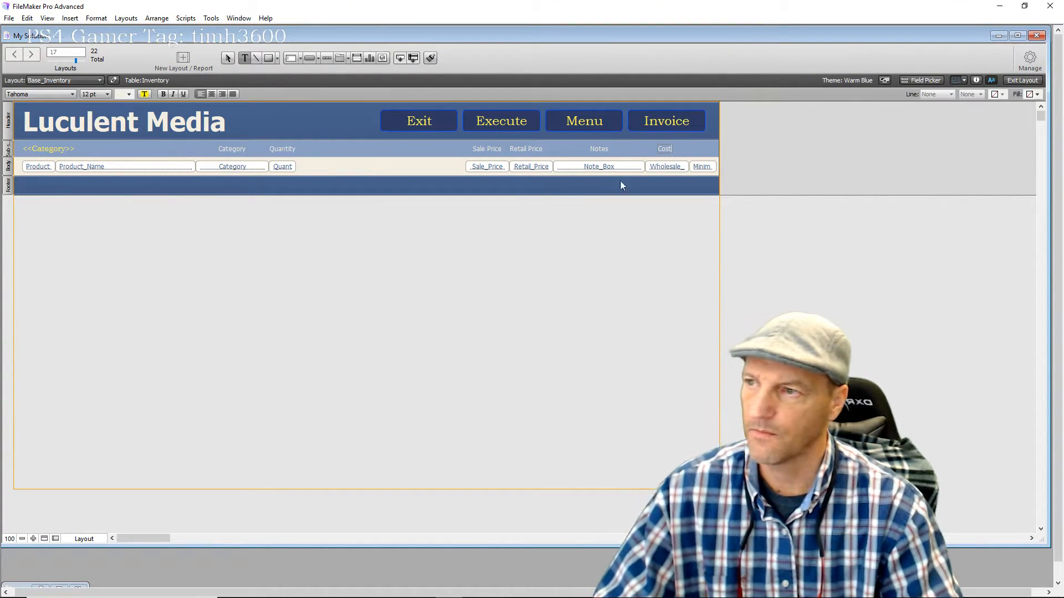
pyautogui.press('Escape')
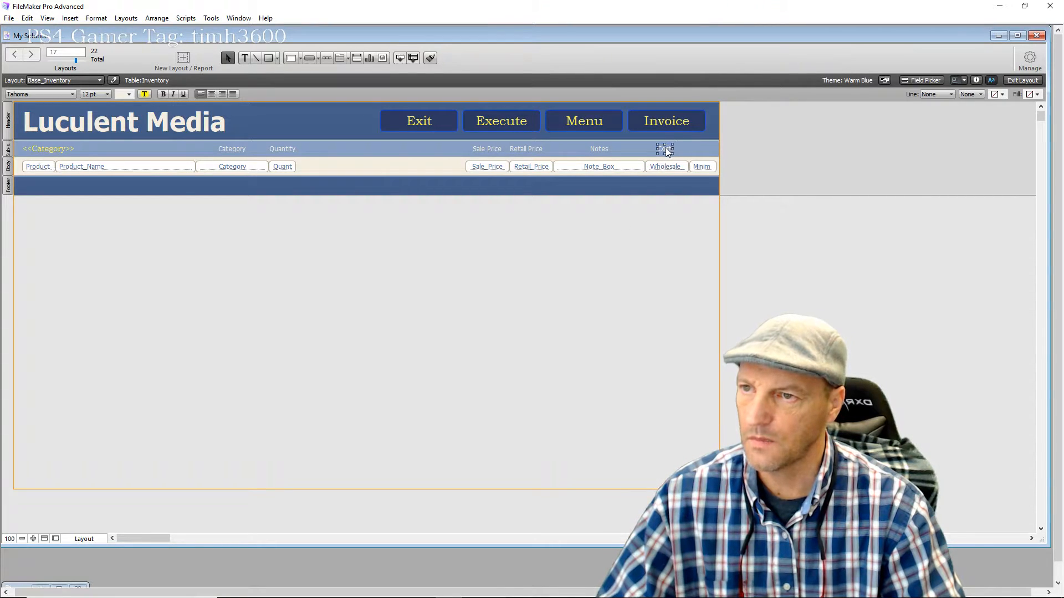
pyautogui.moveTo(665, 148); pyautogui.dragTo(667, 148)
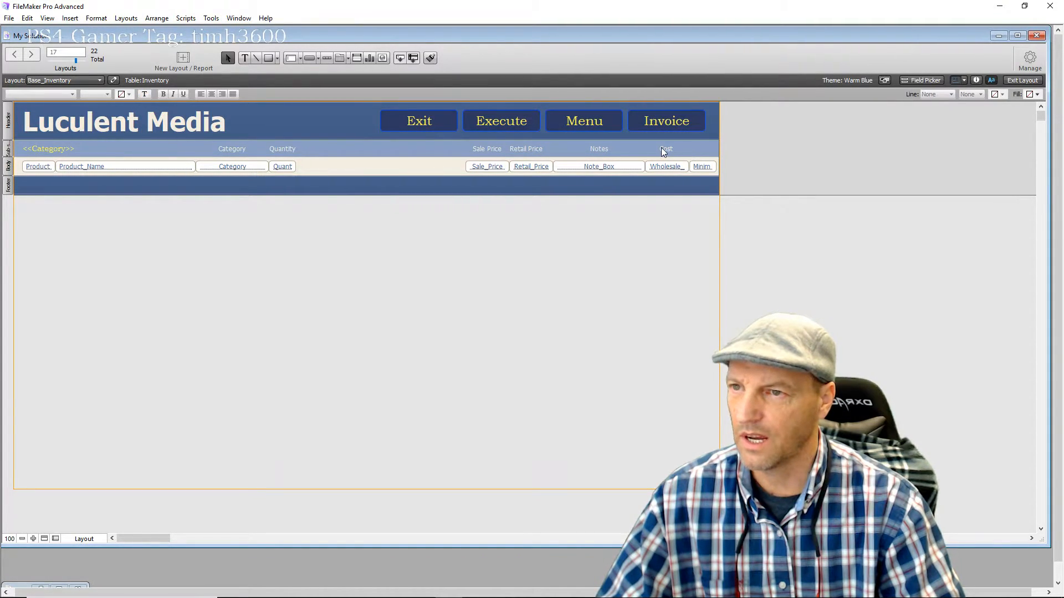
pyautogui.moveTo(661, 148); pyautogui.dragTo(697, 150)
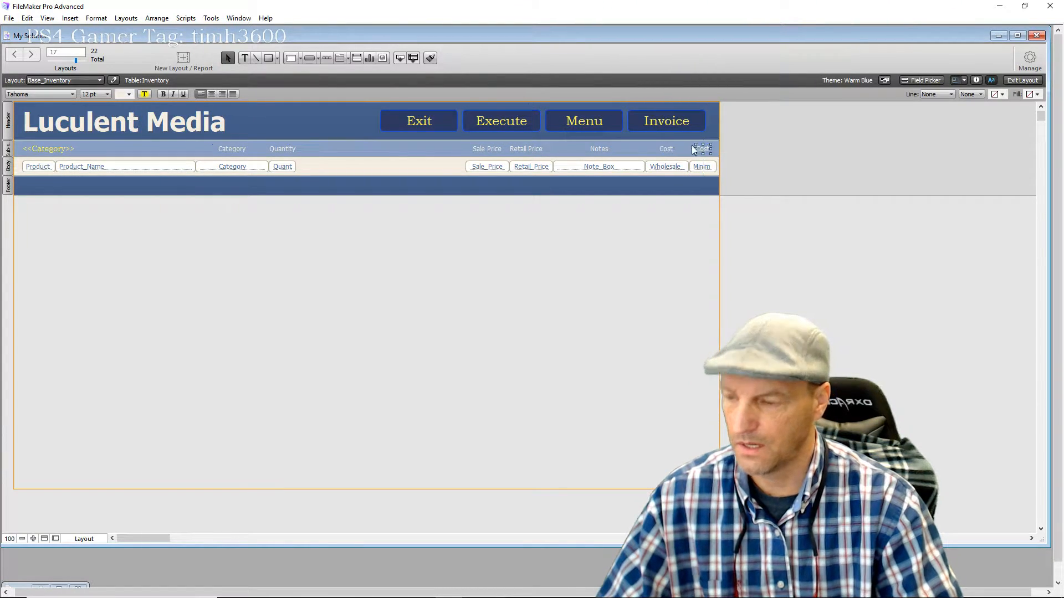
pyautogui.write('Min')
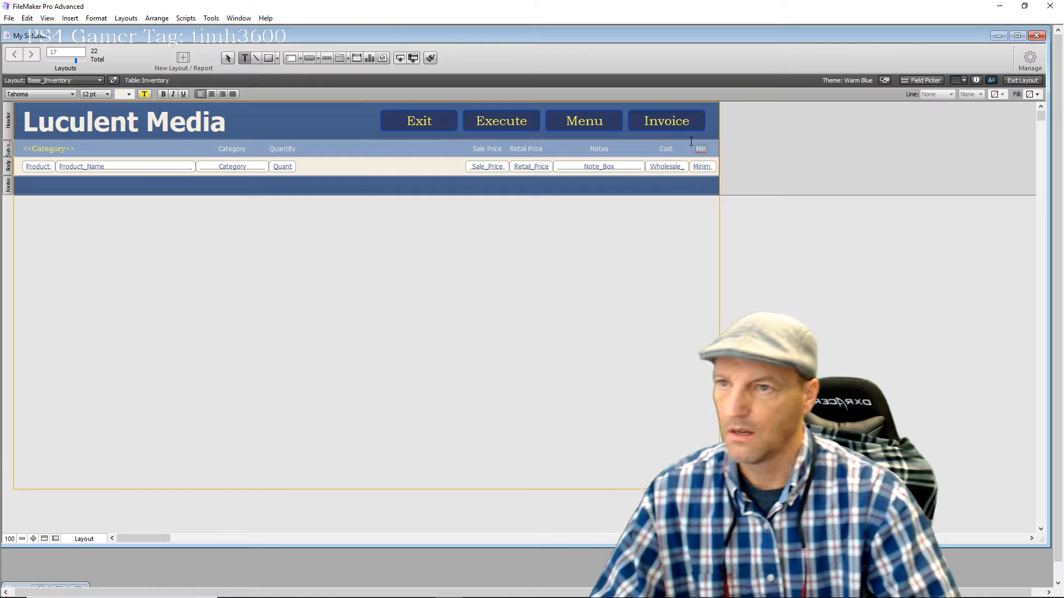
pyautogui.press('Escape')
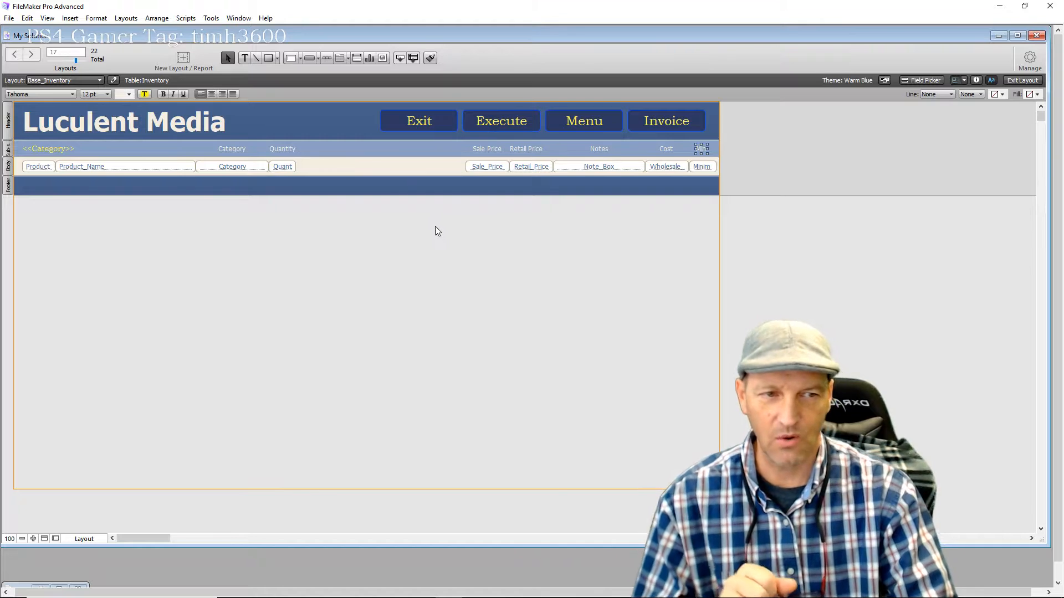
pyautogui.click(710, 227)
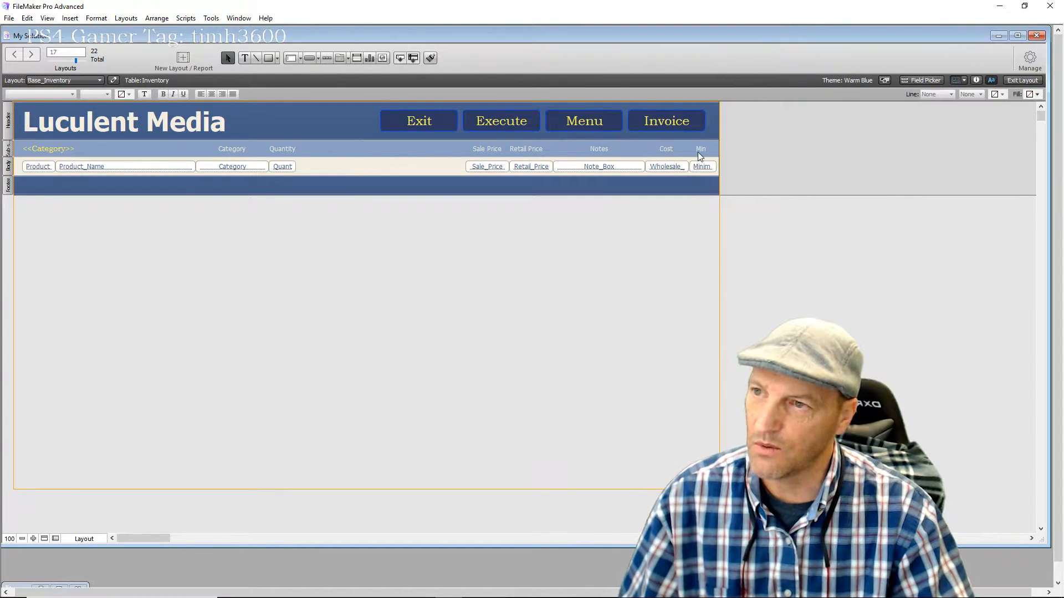
pyautogui.moveTo(604, 154); pyautogui.dragTo(607, 154)
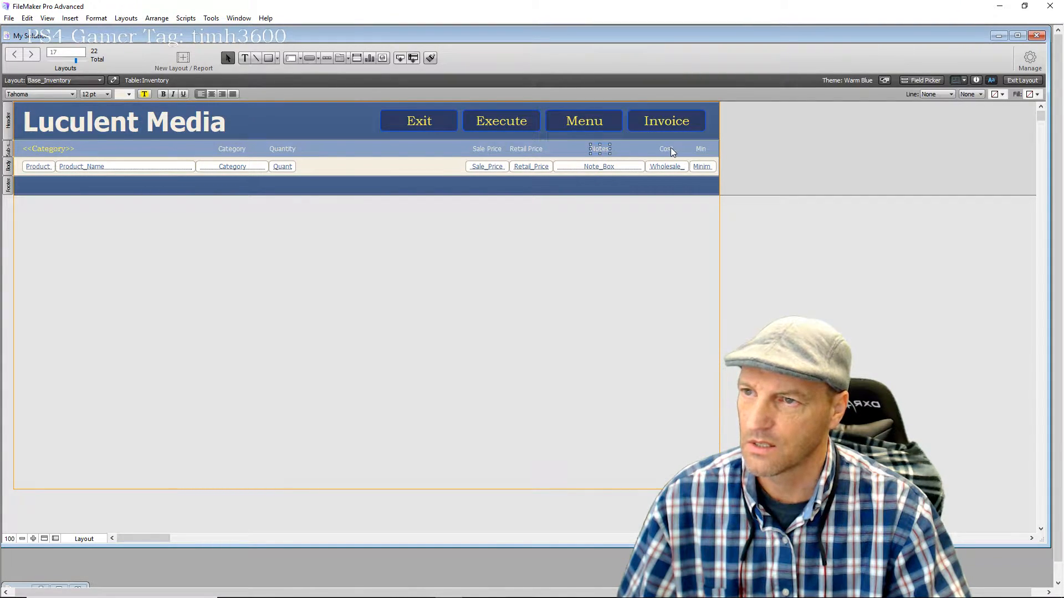
pyautogui.click(666, 151)
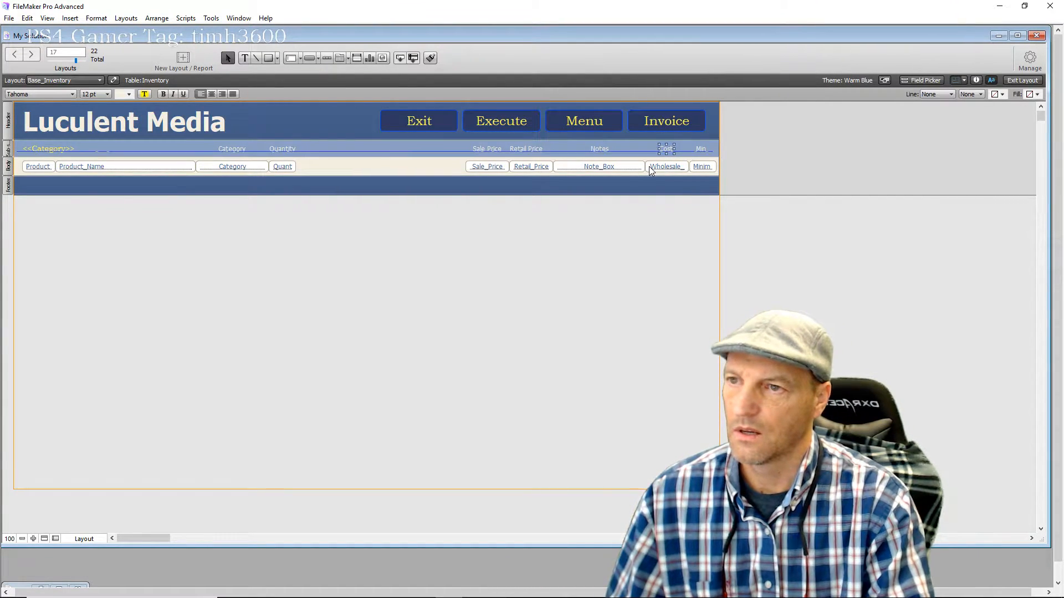
pyautogui.click(739, 180)
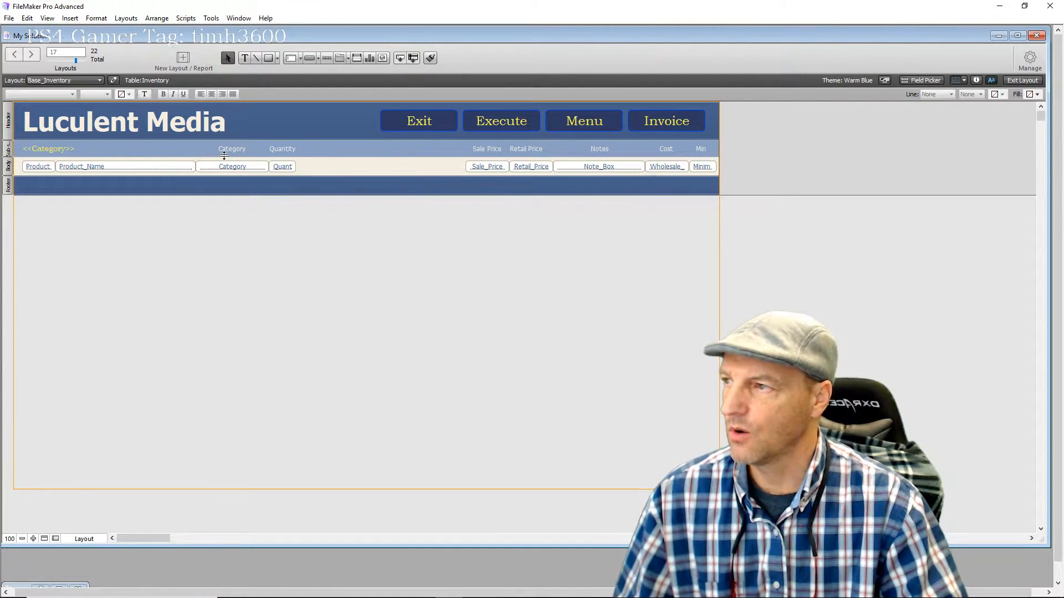
pyautogui.click(521, 148)
pyautogui.click(530, 167)
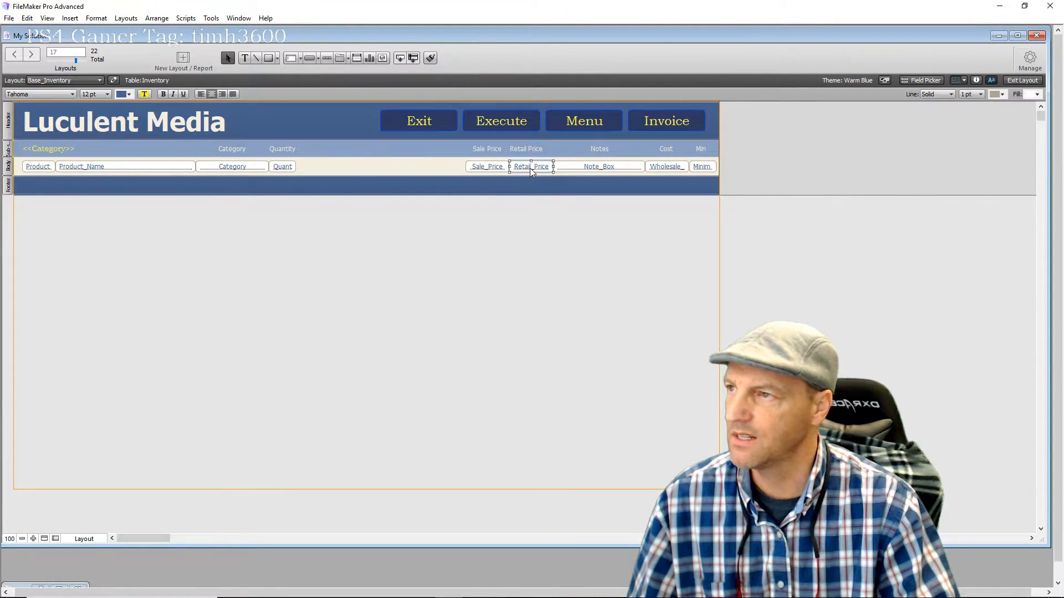
pyautogui.click(496, 168)
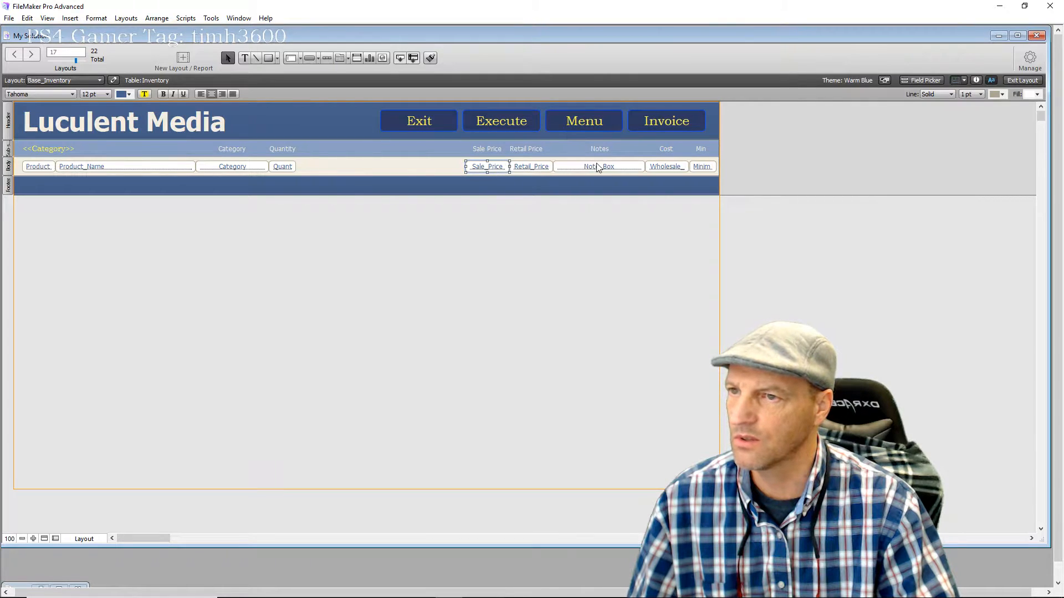
pyautogui.click(609, 169)
pyautogui.click(675, 167)
pyautogui.click(702, 169)
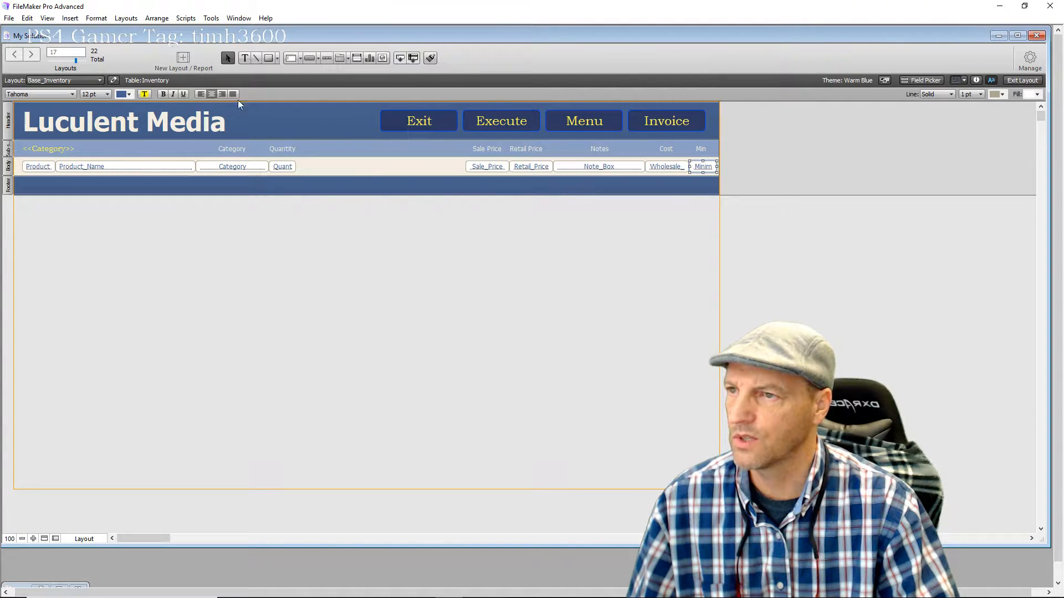
pyautogui.click(477, 206)
pyautogui.moveTo(501, 169); pyautogui.dragTo(702, 161)
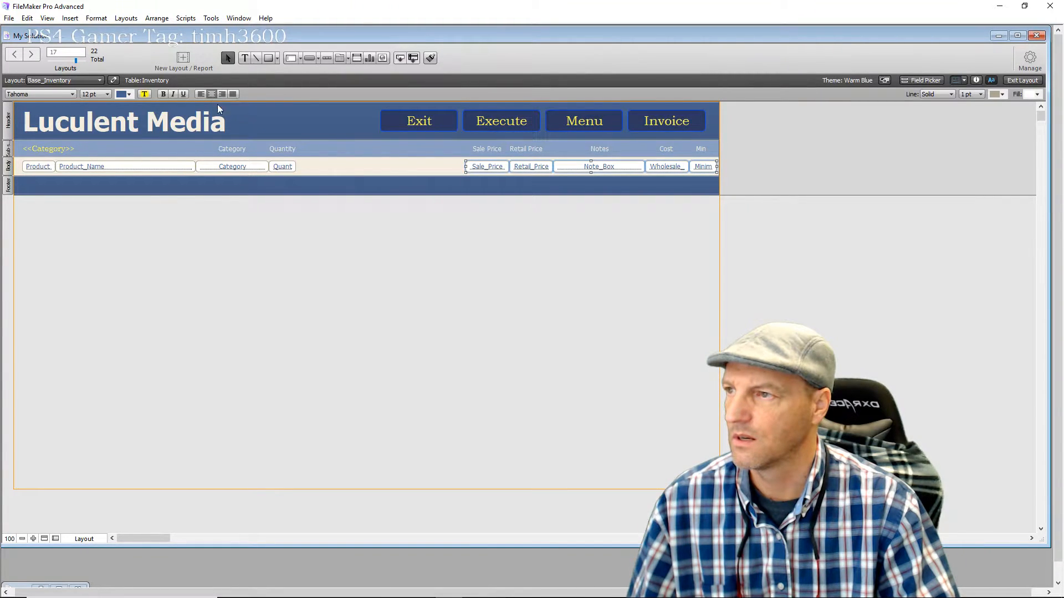
pyautogui.click(976, 83)
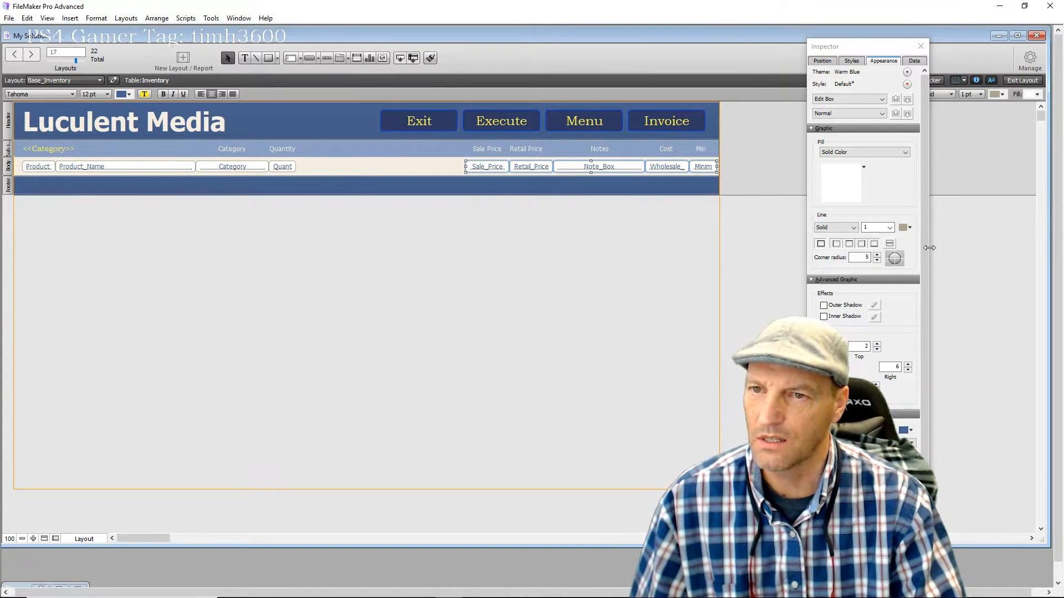
pyautogui.click(914, 60)
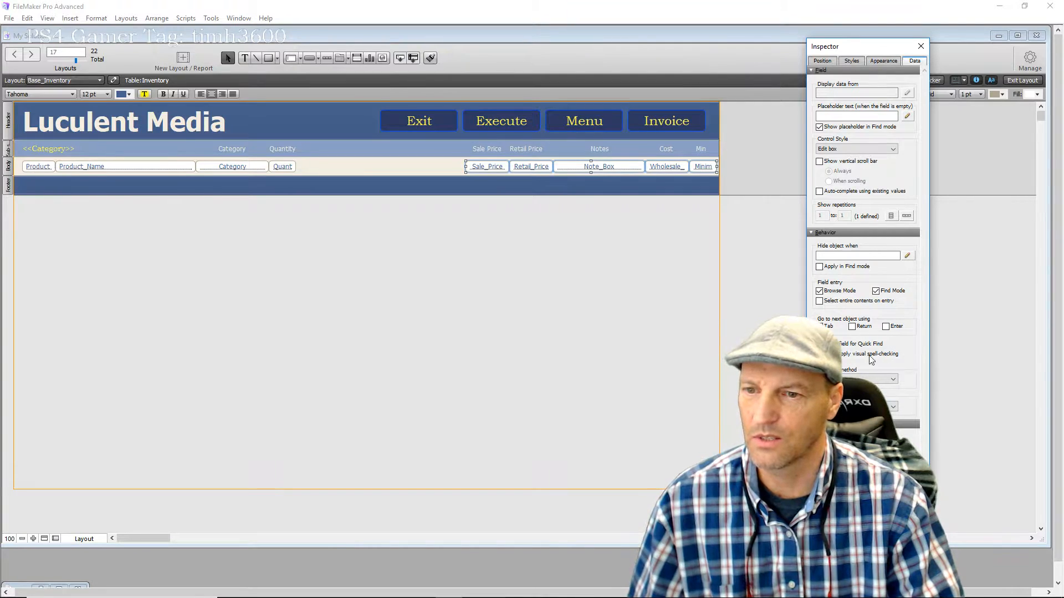
pyautogui.click(486, 167)
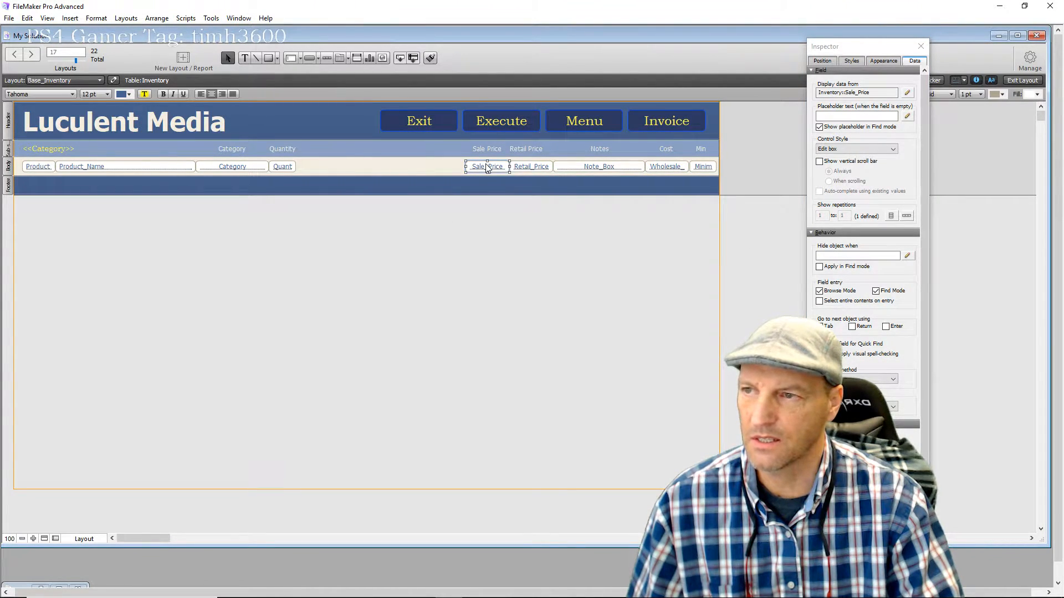
pyautogui.click(533, 168)
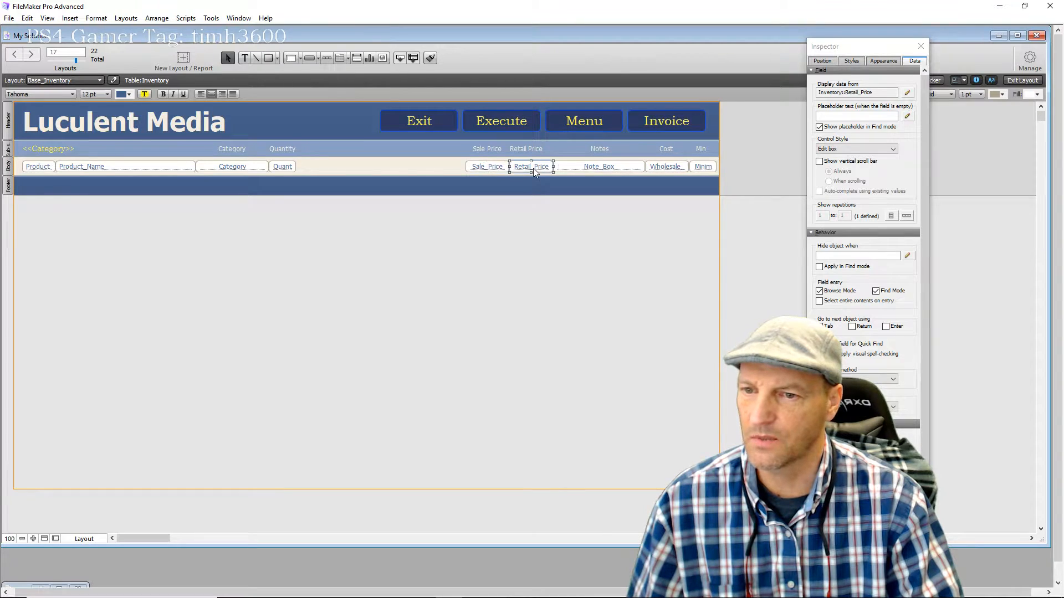
pyautogui.click(672, 168)
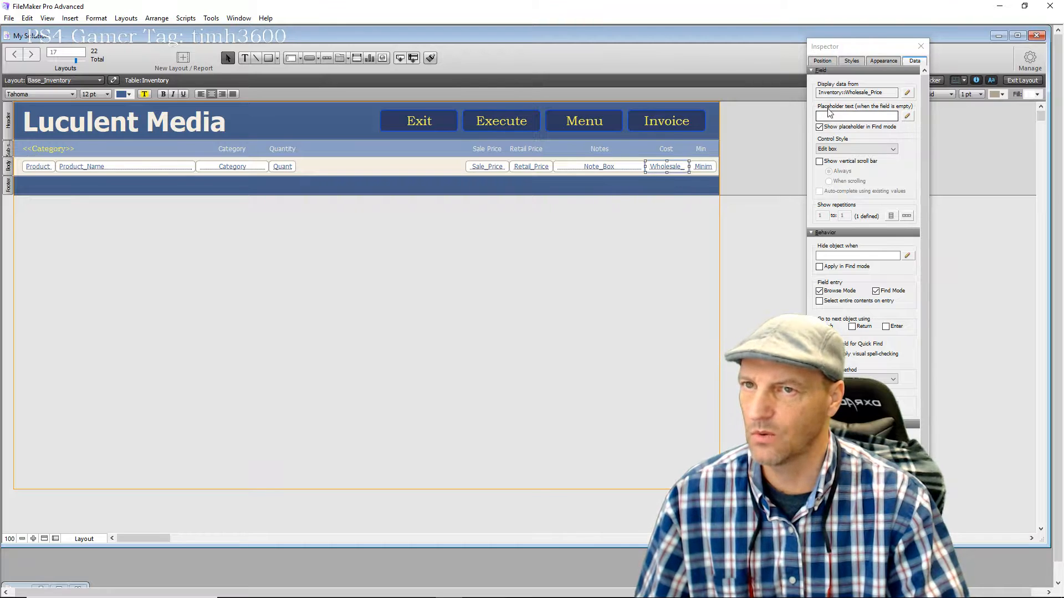
pyautogui.click(920, 47)
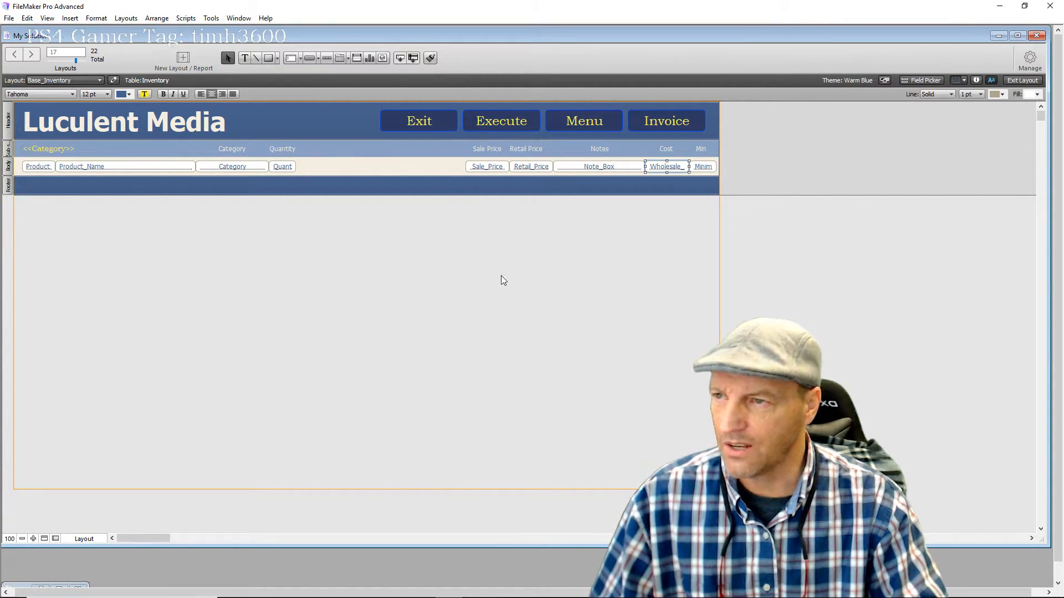
# Move the Sale Price and Retail Price columns beside Quantity and align the Retail Price header
pyautogui.moveTo(477, 217); pyautogui.dragTo(361, 150)
pyautogui.click(366, 241)
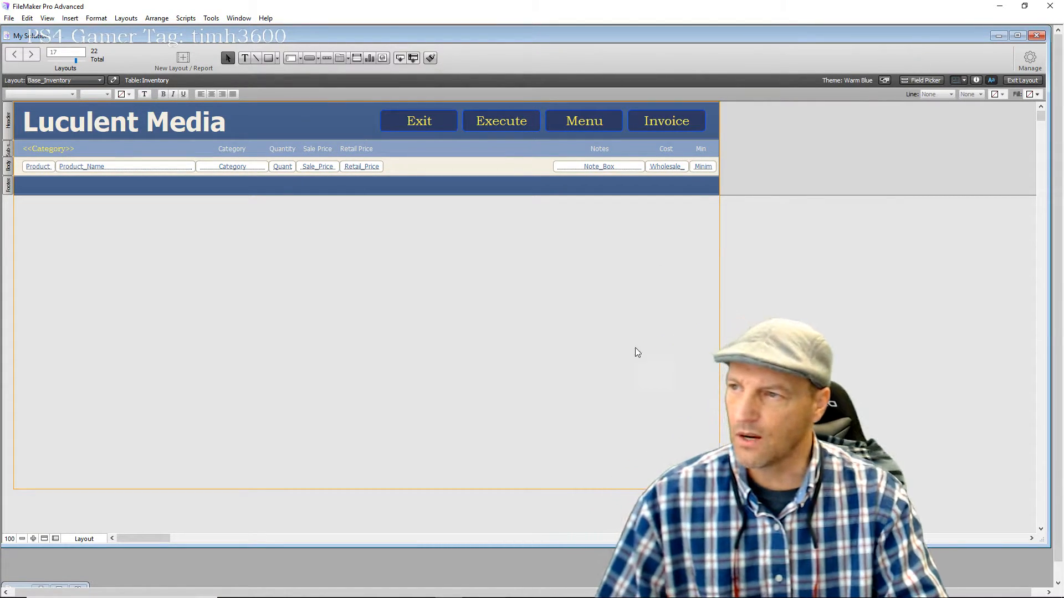
pyautogui.click(350, 150)
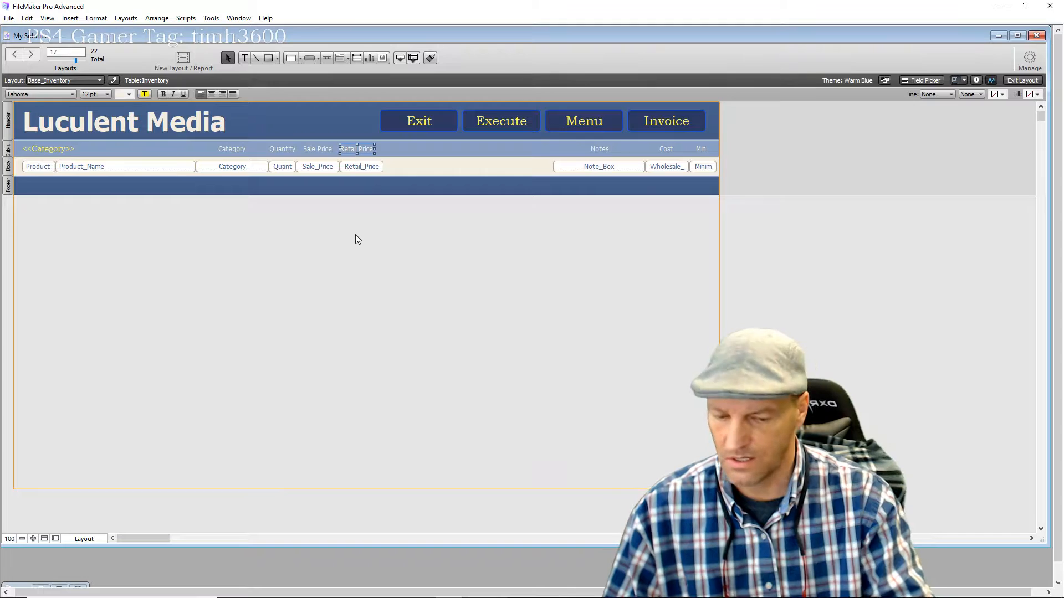
pyautogui.press('Right')
pyautogui.press('Right')
pyautogui.press('Right')
pyautogui.press('Right')
pyautogui.press('Right')
pyautogui.press('Right')
pyautogui.press('Right')
pyautogui.press('Right')
pyautogui.press('Right')
pyautogui.press('Right')
pyautogui.press('Right')
pyautogui.press('Right')
pyautogui.press('Right')
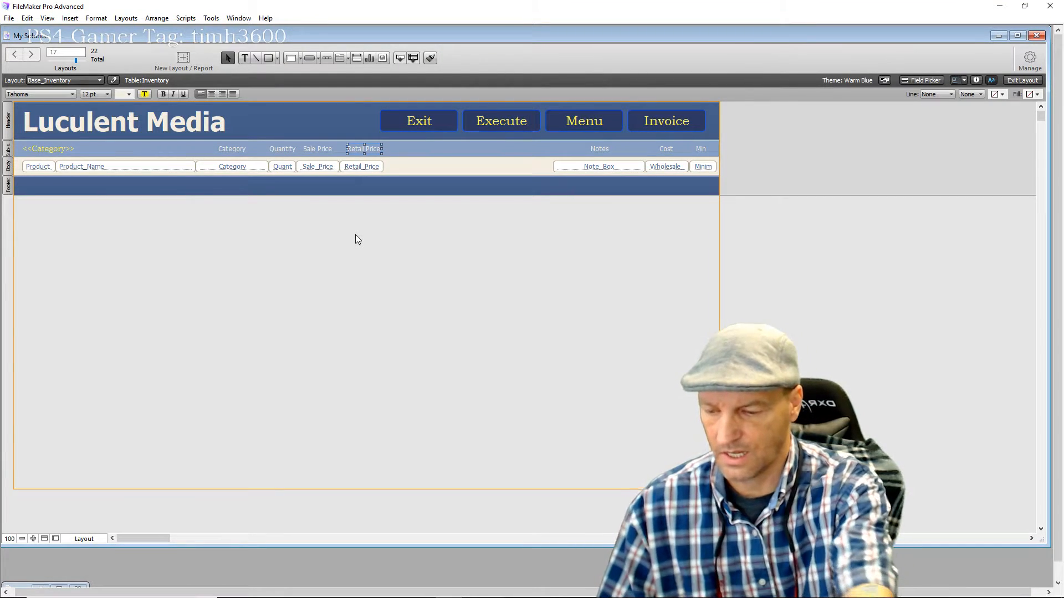
pyautogui.press('Left')
pyautogui.press('Left')
pyautogui.press('Left')
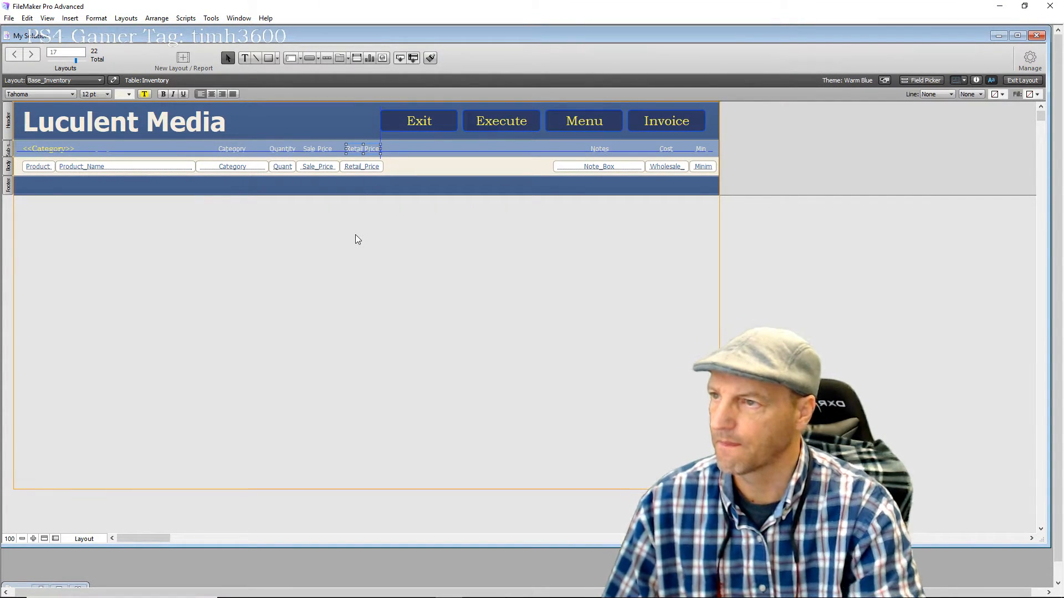
pyautogui.moveTo(367, 148); pyautogui.dragTo(322, 151)
pyautogui.click(290, 239)
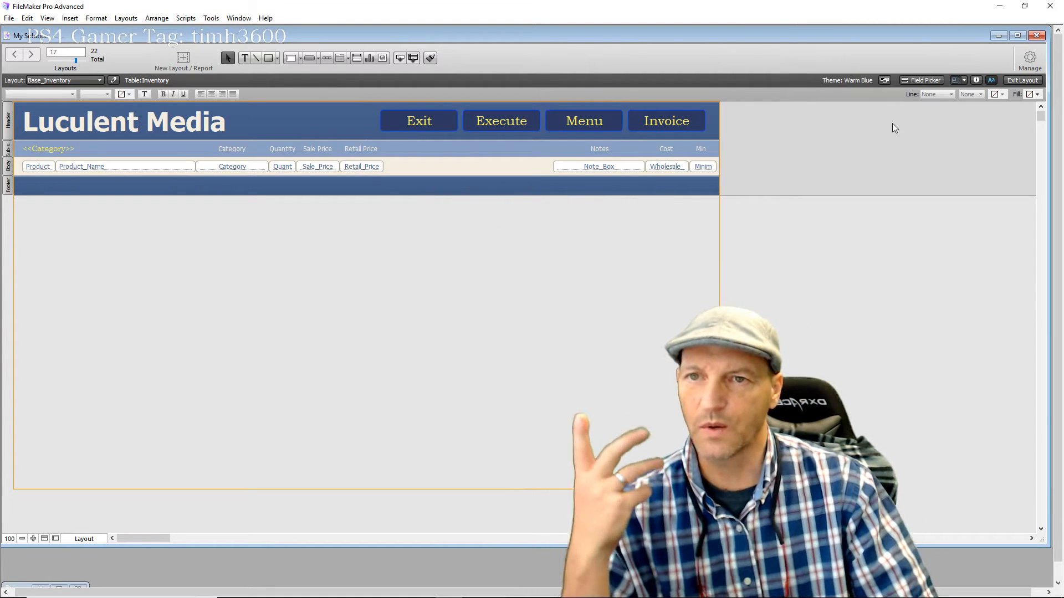
# In Manage Database, enter a new Inventory field S_Product of type Calculation
pyautogui.click(1033, 65)
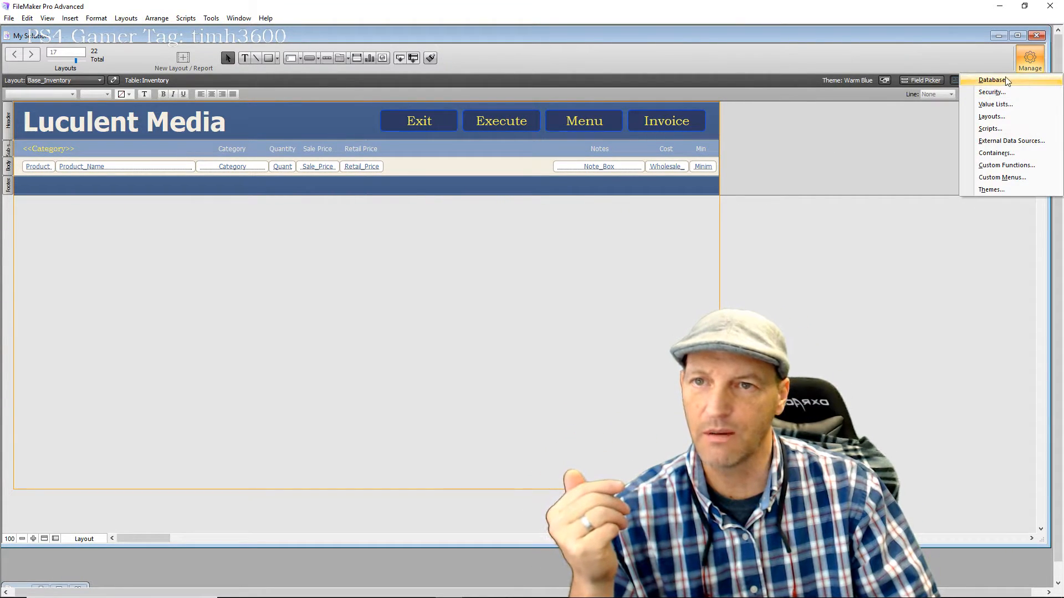
pyautogui.click(991, 117)
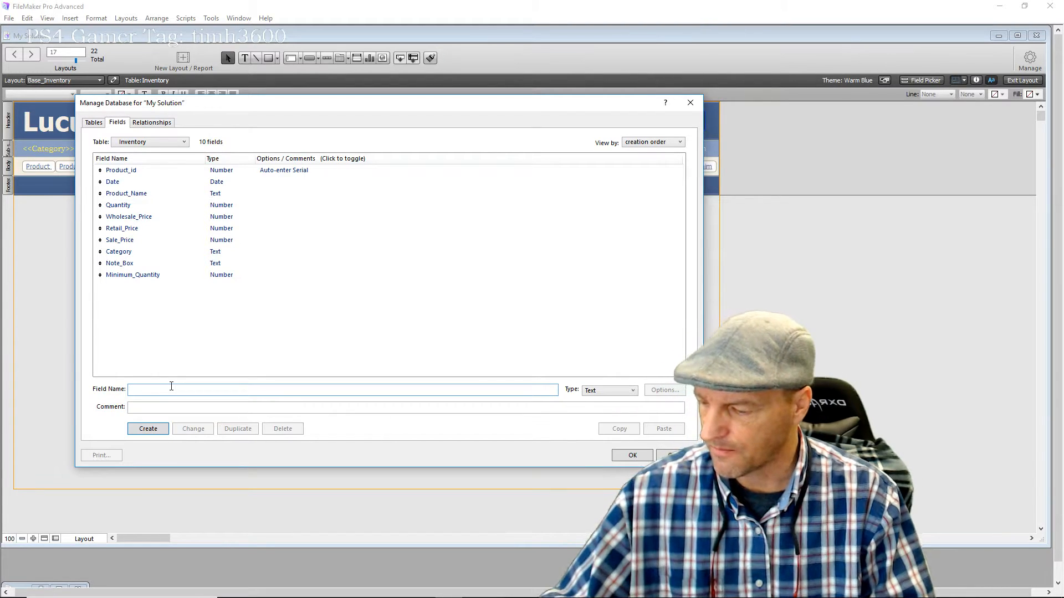
pyautogui.write('S')
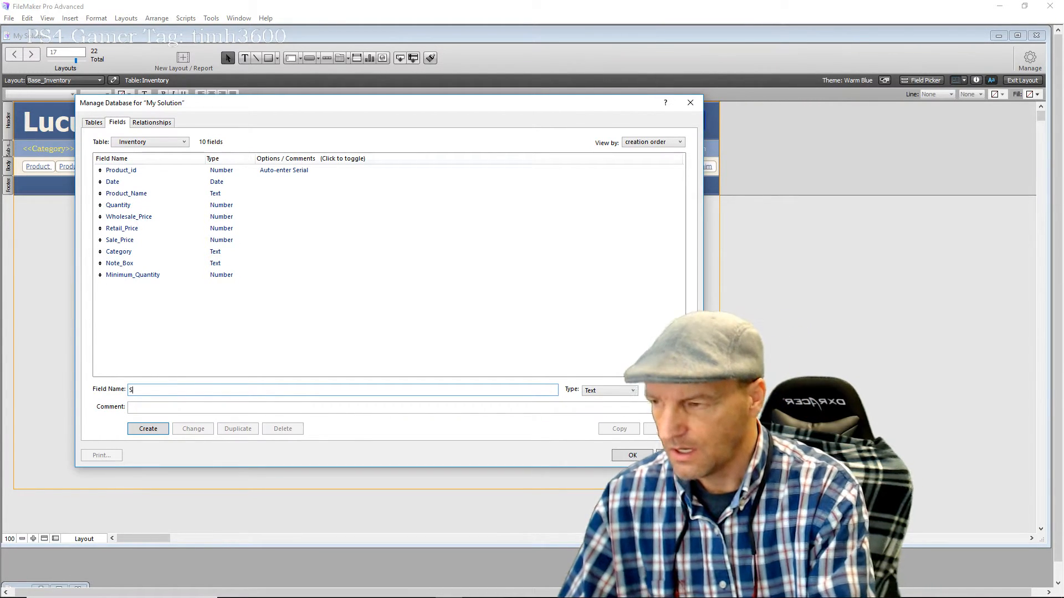
pyautogui.write('_')
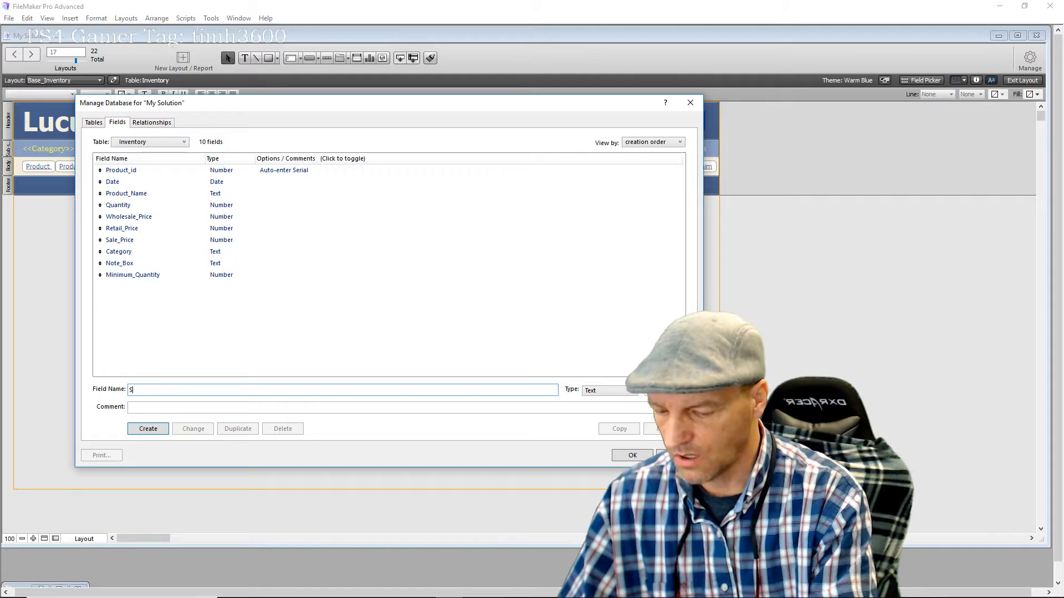
pyautogui.write('P')
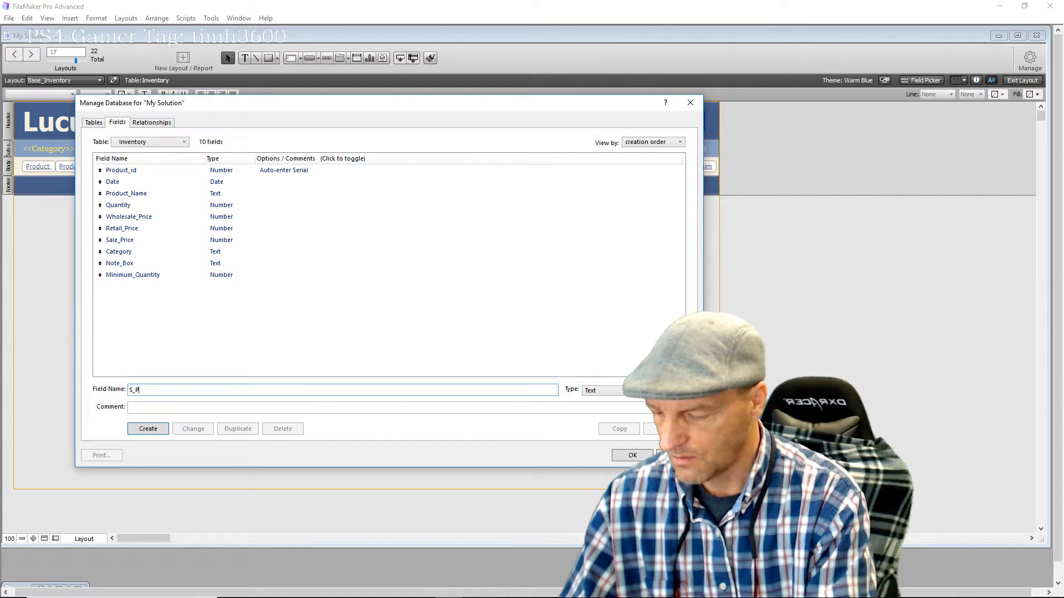
pyautogui.write('roduct')
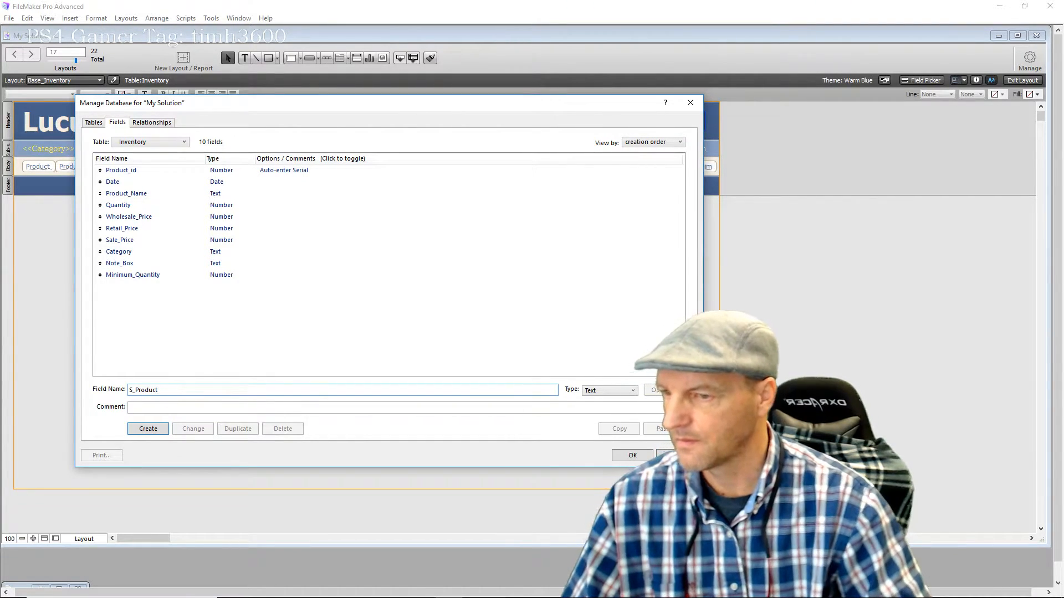
pyautogui.click(634, 393)
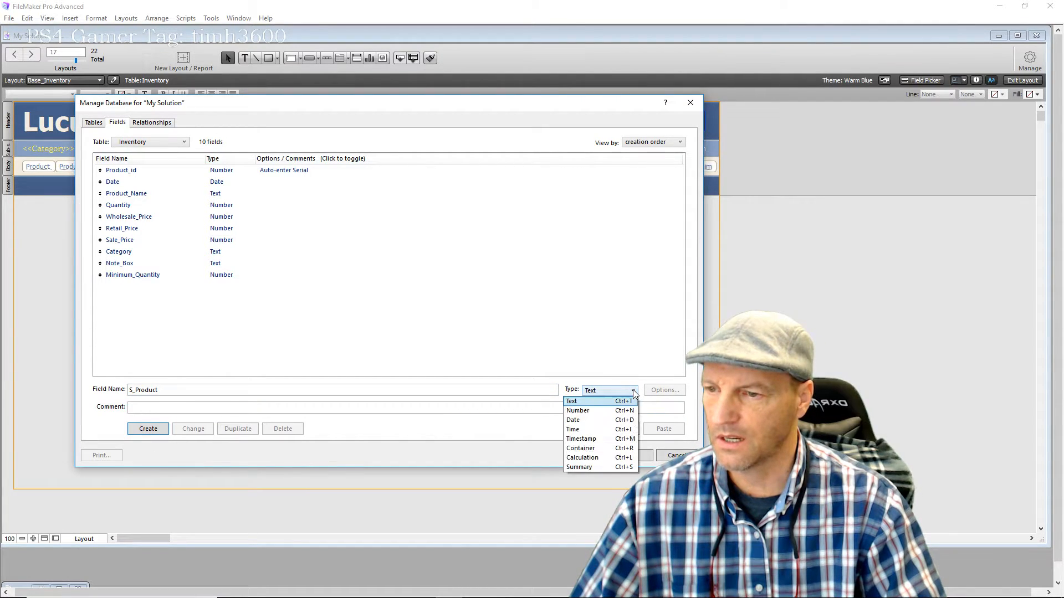
pyautogui.click(594, 460)
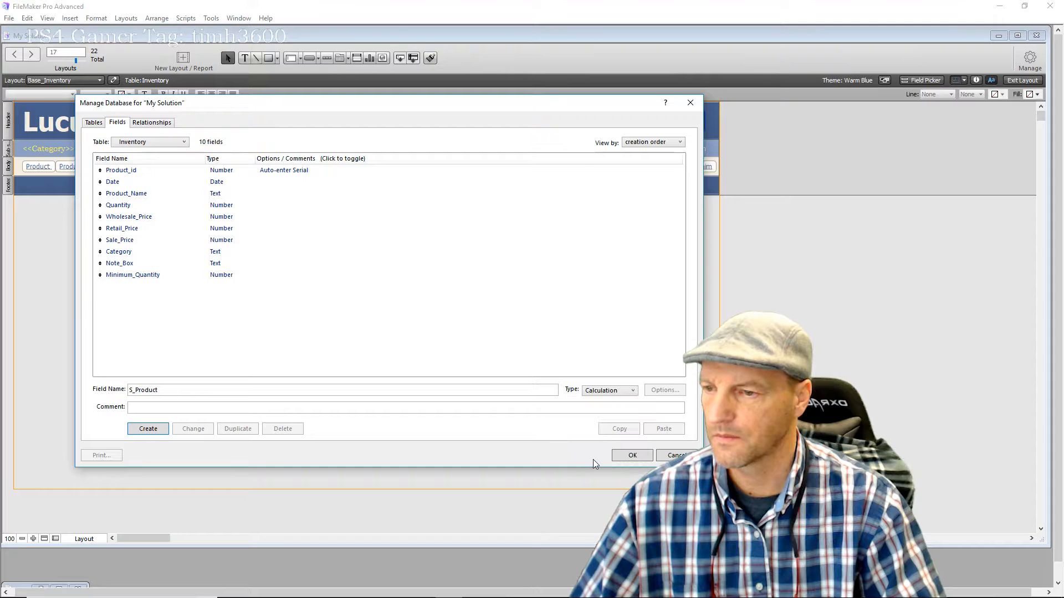
# Create S_Product with the formula Quantity * Retail_Price
pyautogui.click(147, 430)
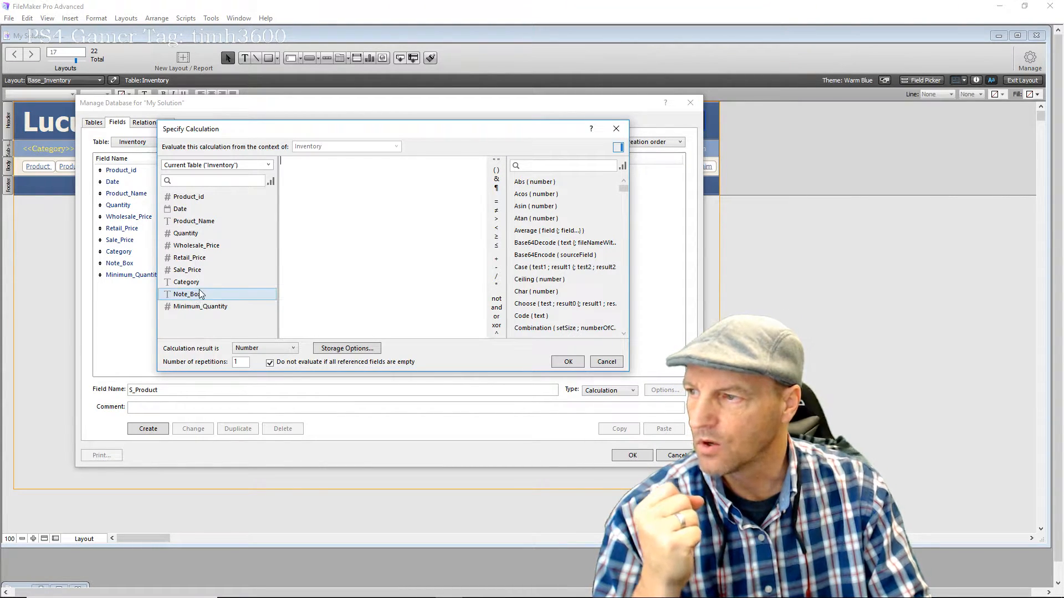
pyautogui.doubleClick(205, 234)
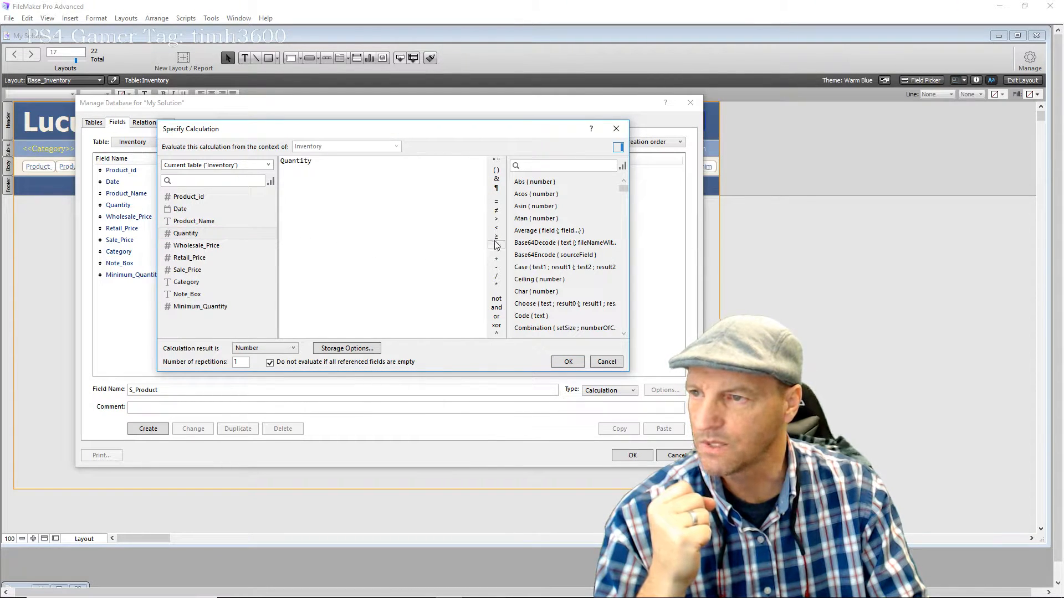
pyautogui.click(496, 285)
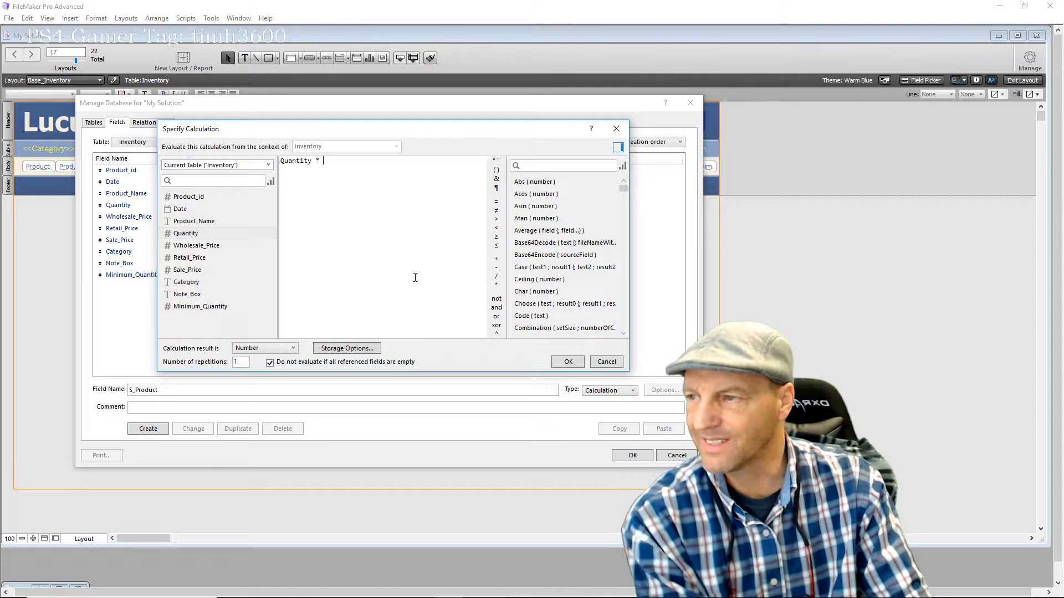
pyautogui.doubleClick(212, 257)
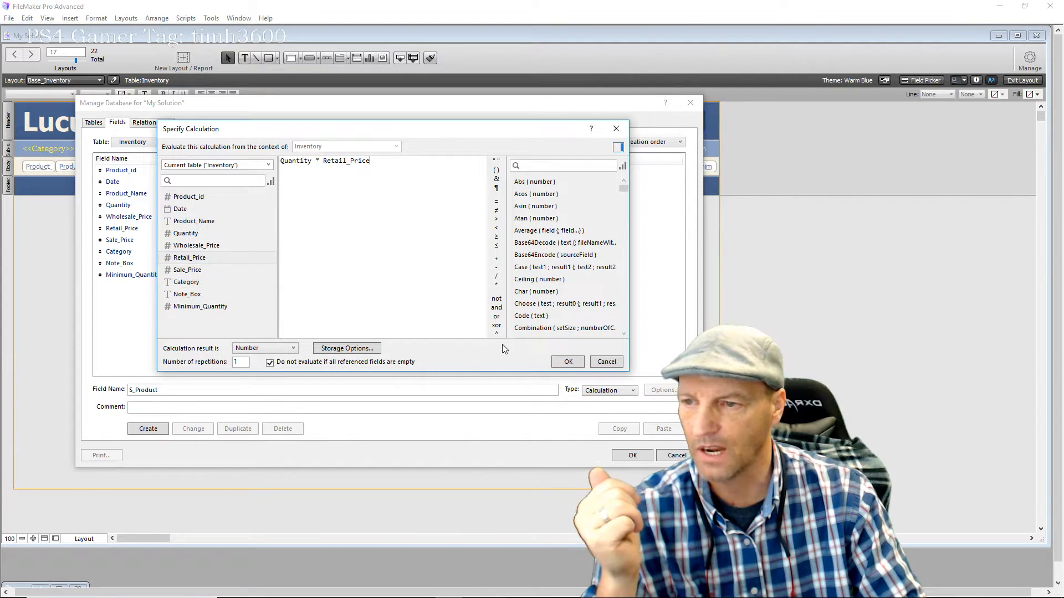
pyautogui.click(566, 361)
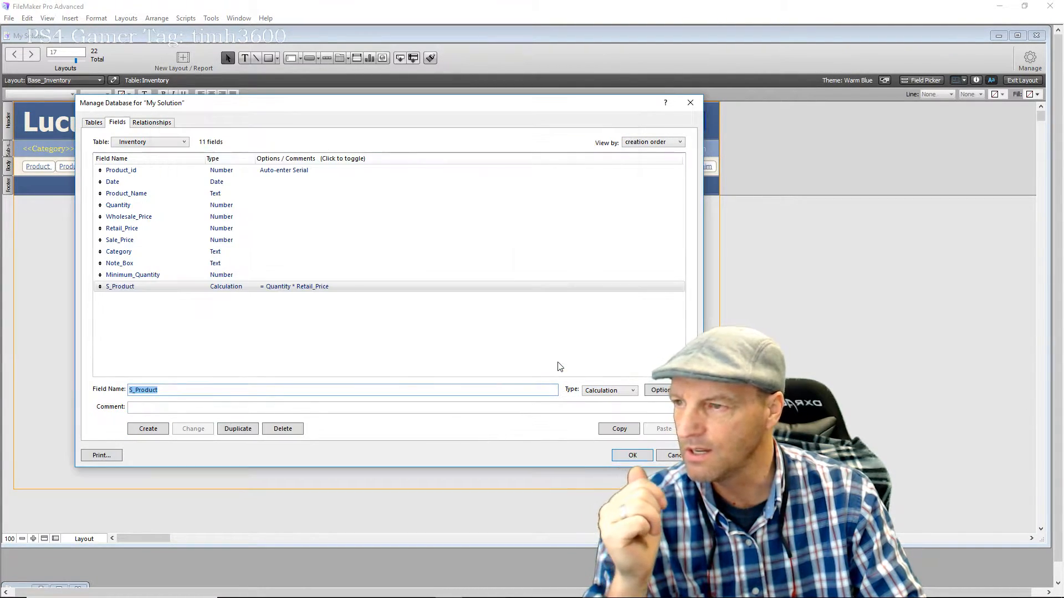
# Enter Sum_Value as the new field name and set its type to Summary
pyautogui.click(343, 333)
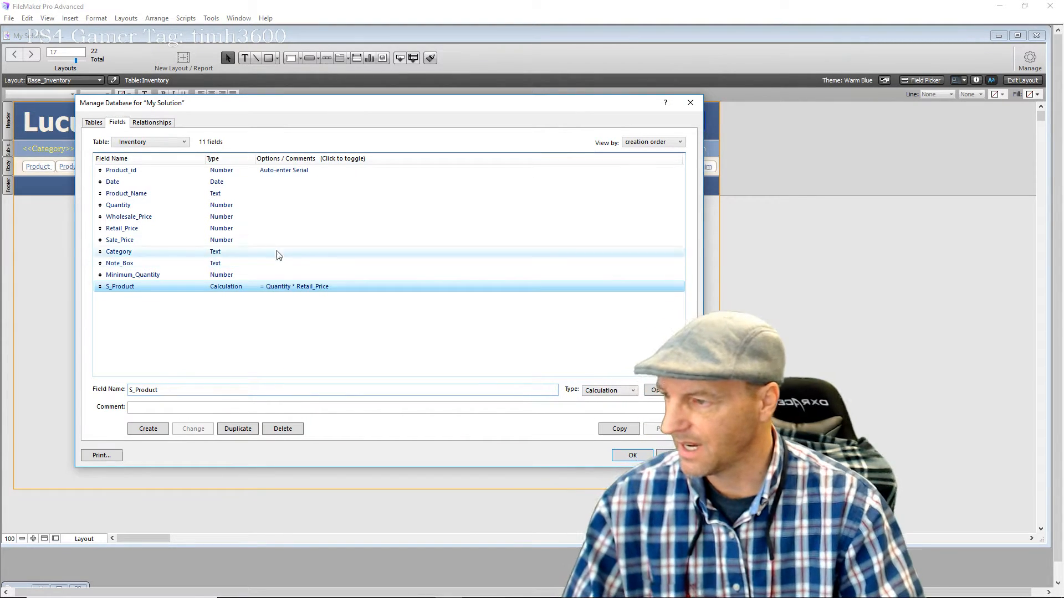
pyautogui.doubleClick(171, 390)
pyautogui.doubleClick(171, 390)
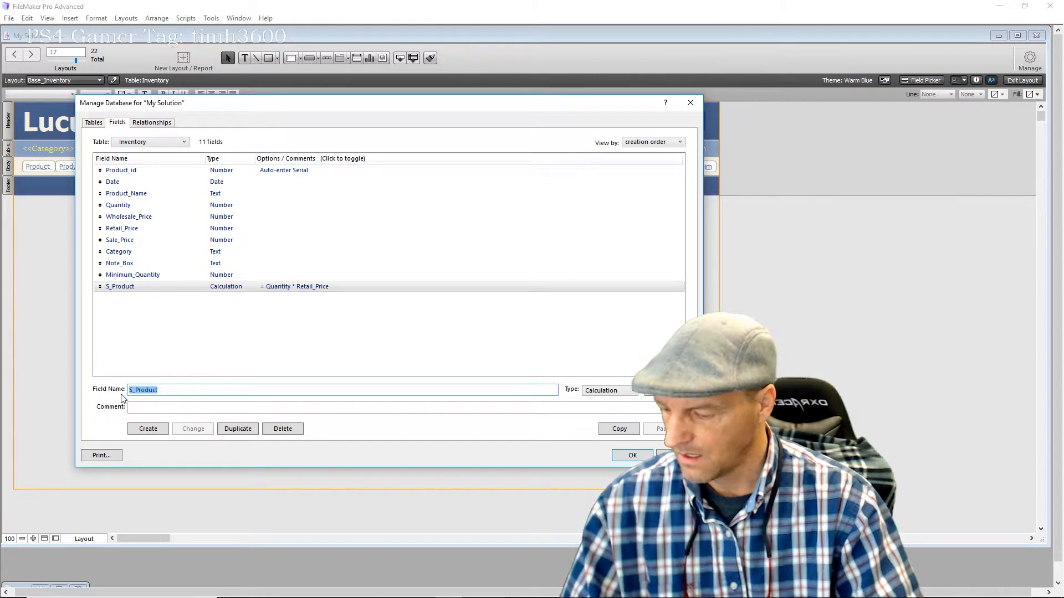
pyautogui.write('um_')
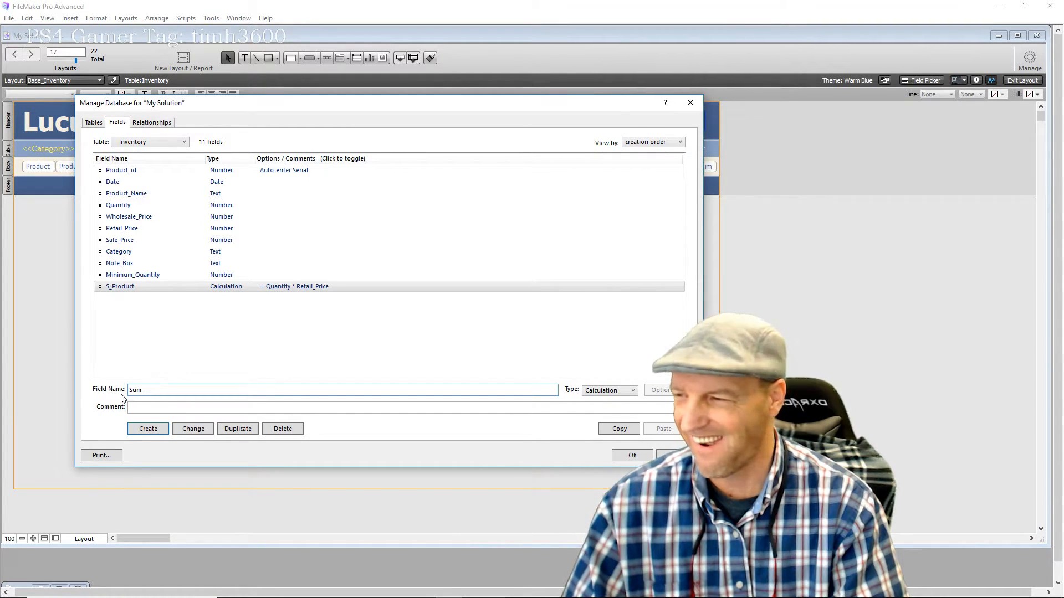
pyautogui.write('V')
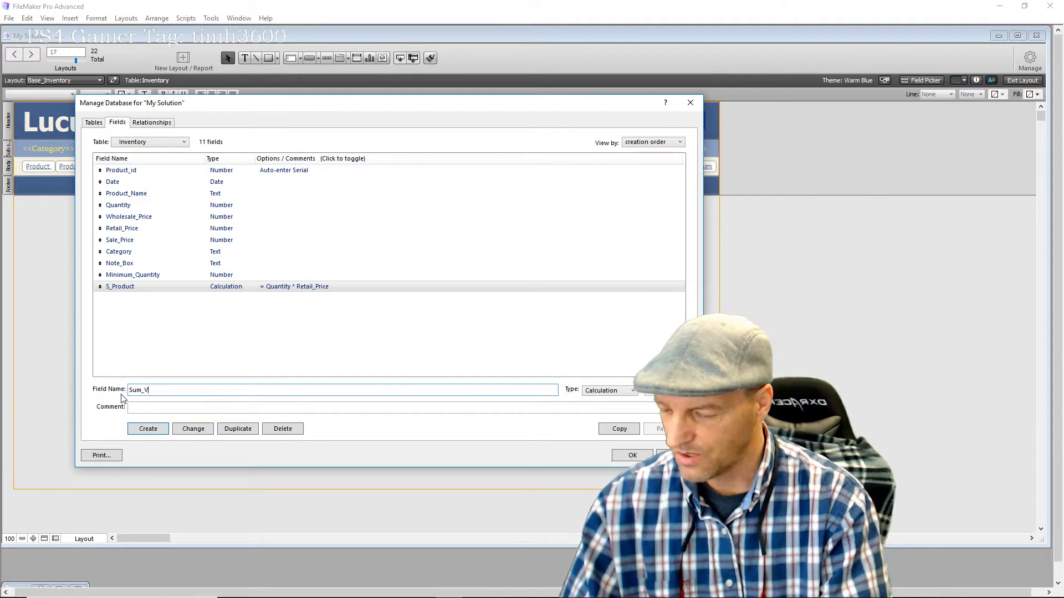
pyautogui.write('alue')
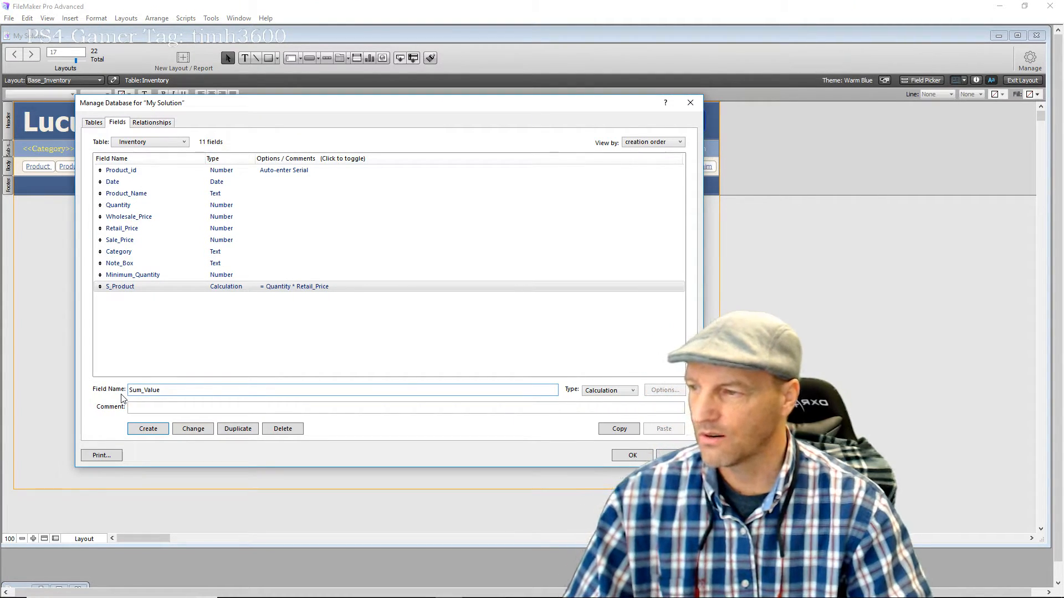
pyautogui.click(609, 390)
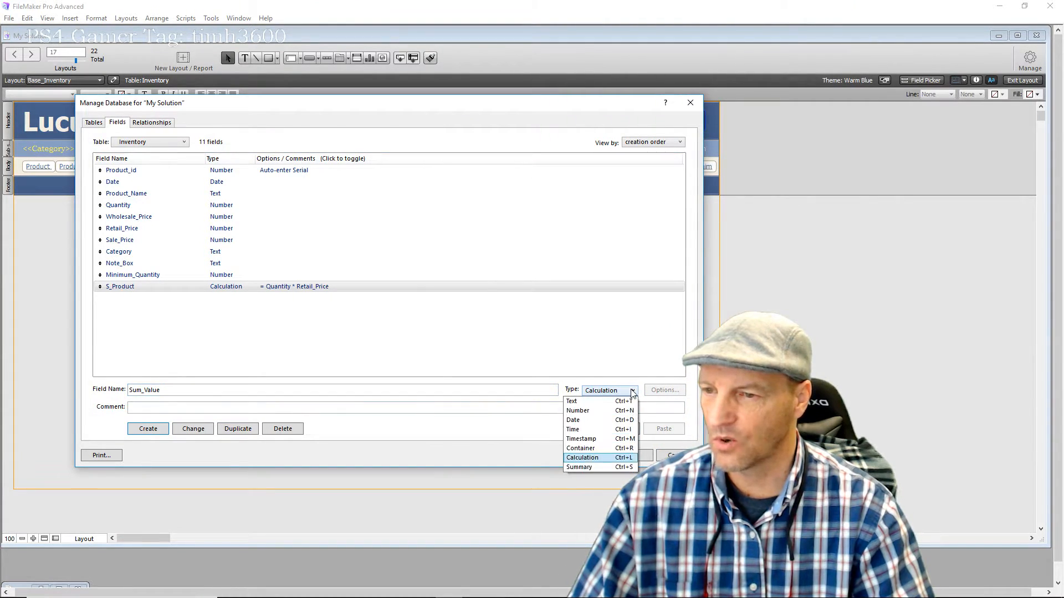
pyautogui.click(590, 467)
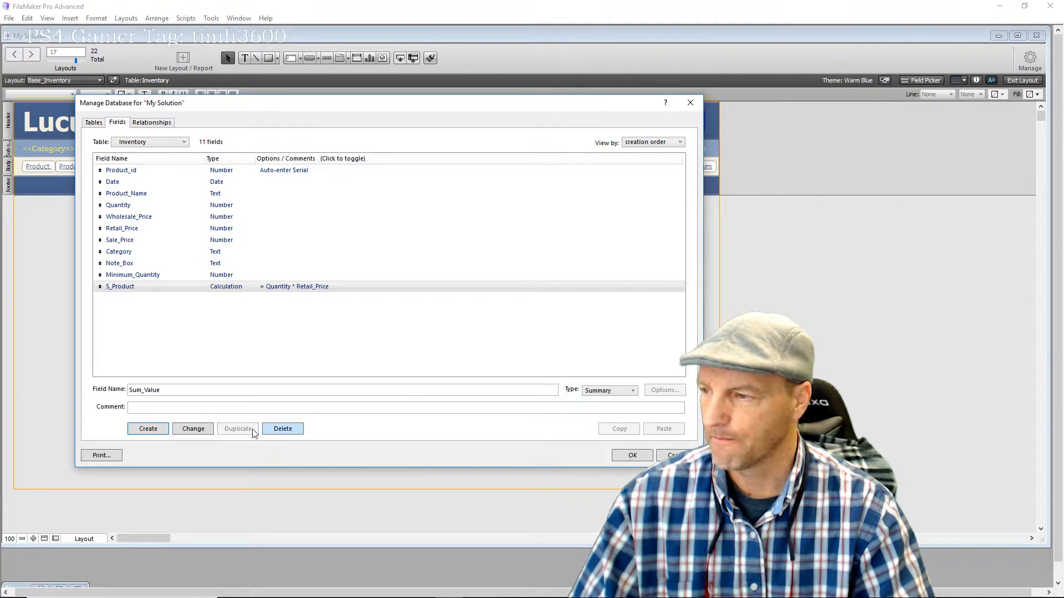
# Create Sum_Value as the Total of S_Product and close Manage Database
pyautogui.click(149, 429)
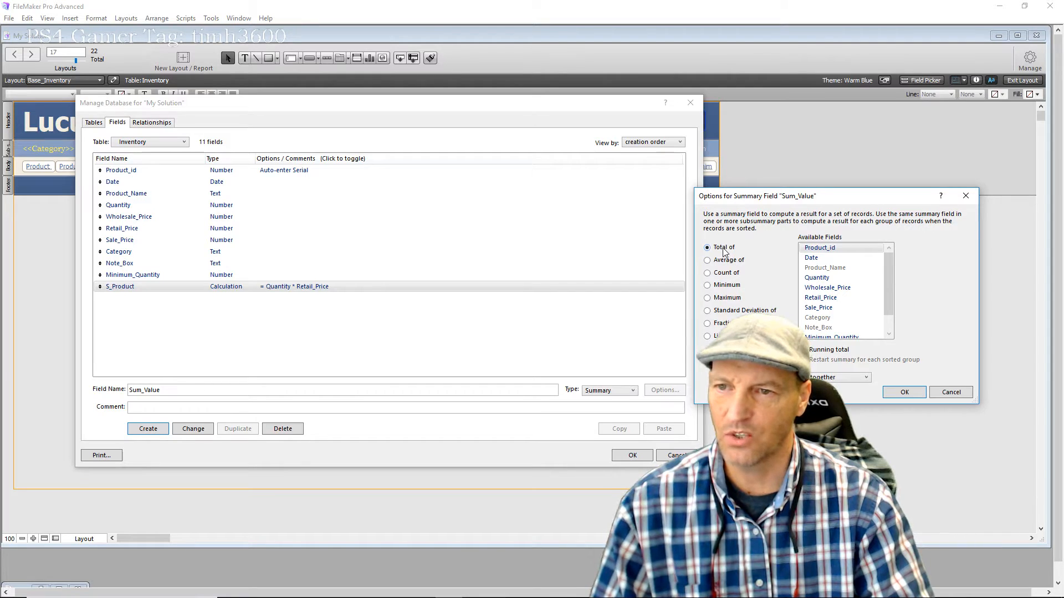
pyautogui.moveTo(888, 297); pyautogui.dragTo(888, 318)
pyautogui.click(819, 328)
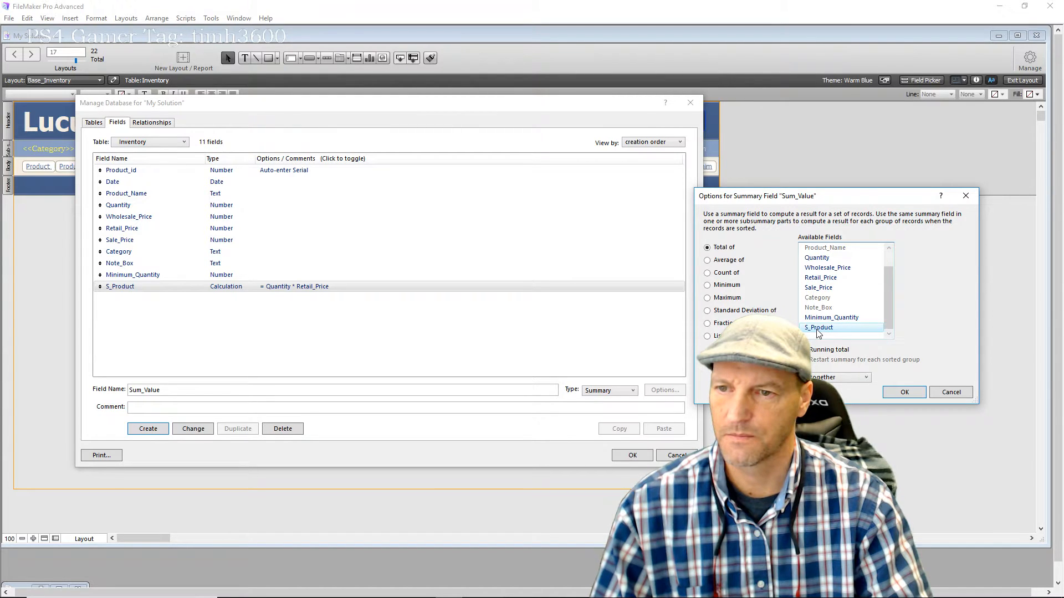
pyautogui.click(893, 392)
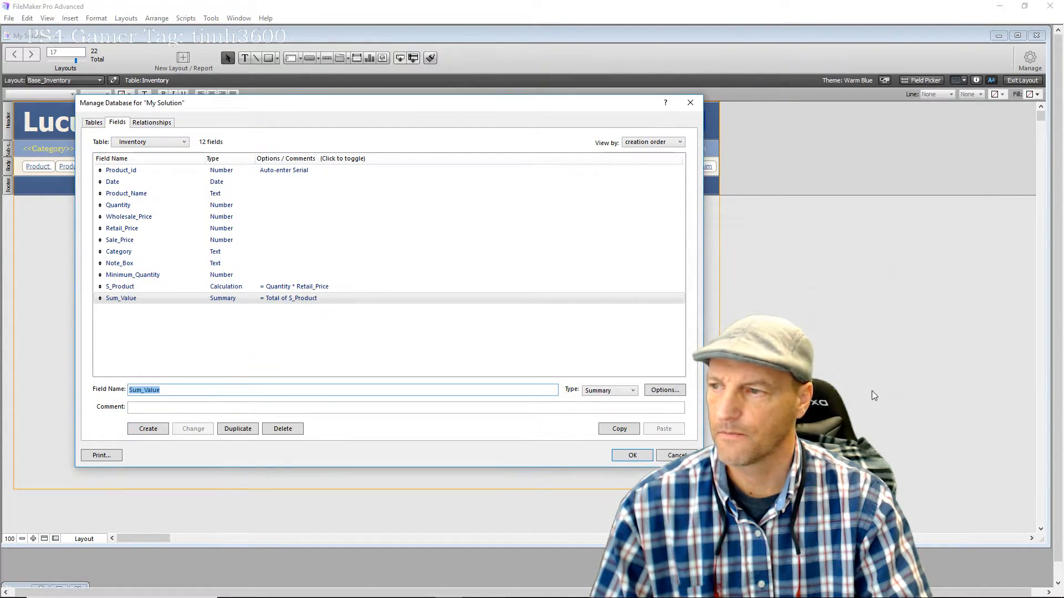
pyautogui.click(382, 349)
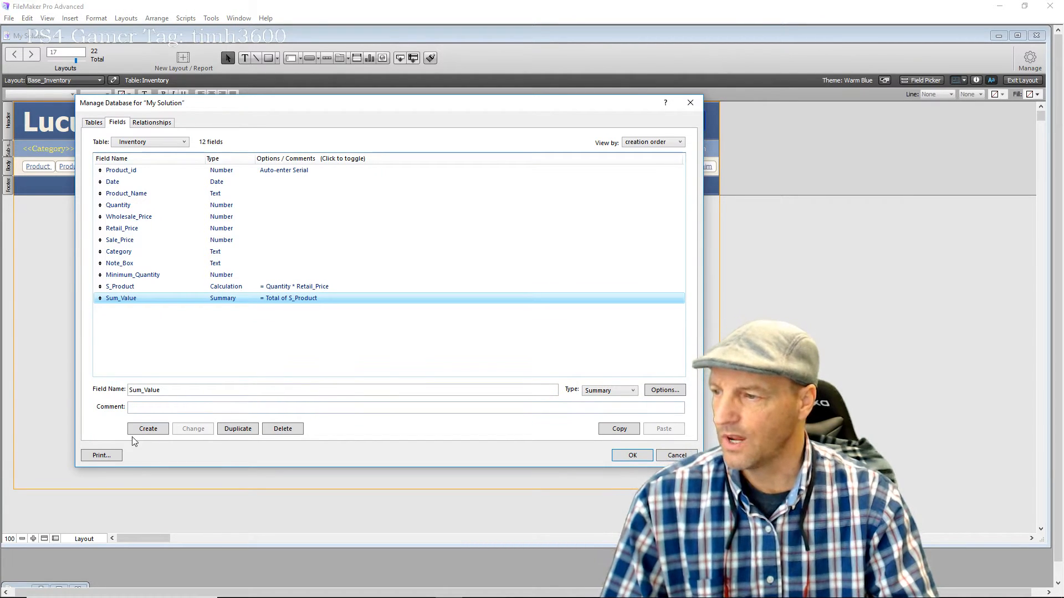
pyautogui.click(623, 456)
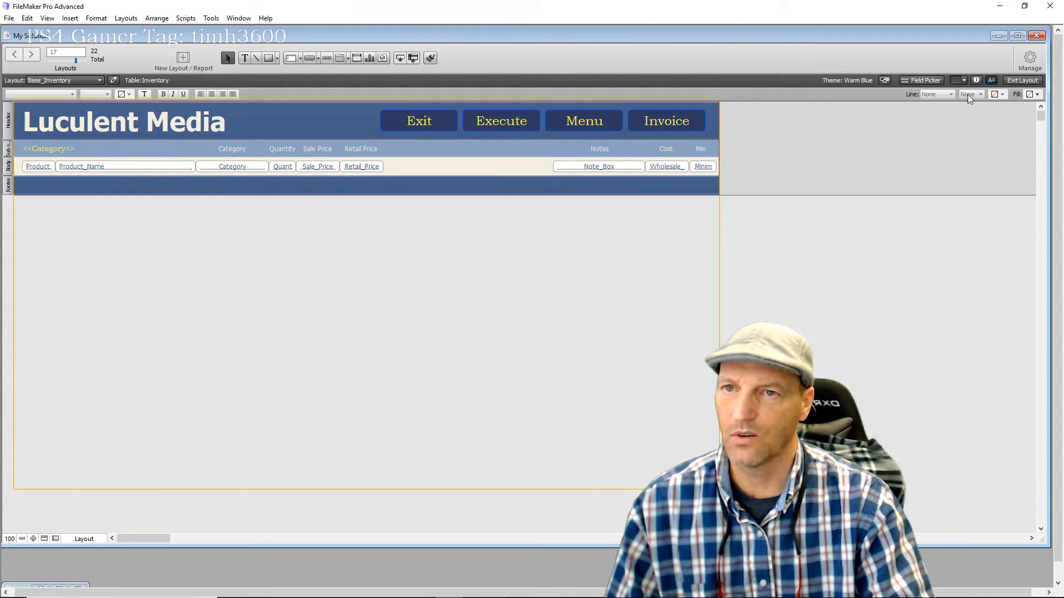
# Place the S_Product field from Field Picker in the body row after Retail_Price
pyautogui.click(915, 82)
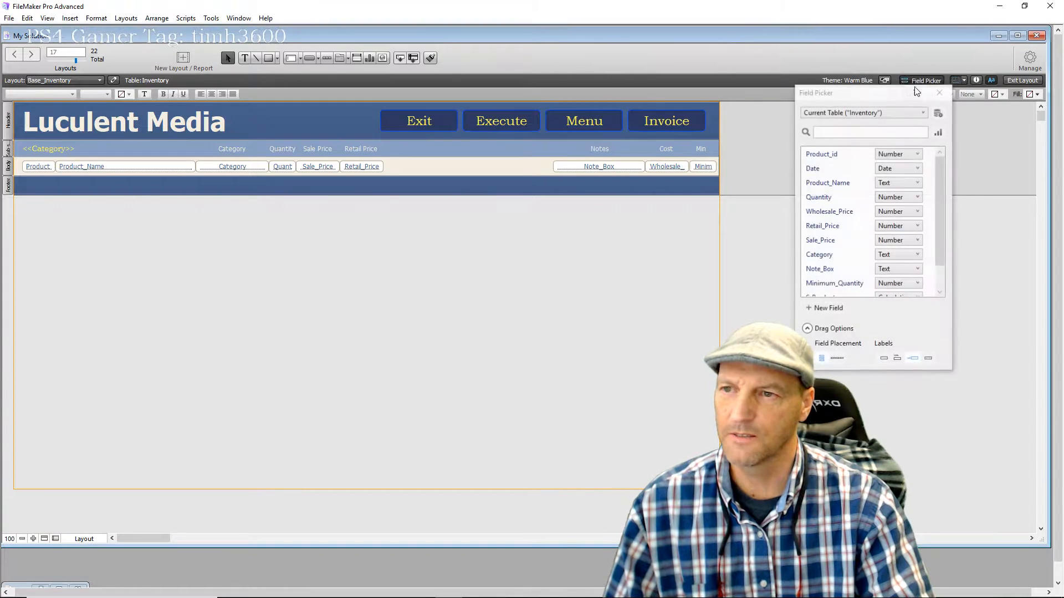
pyautogui.click(883, 360)
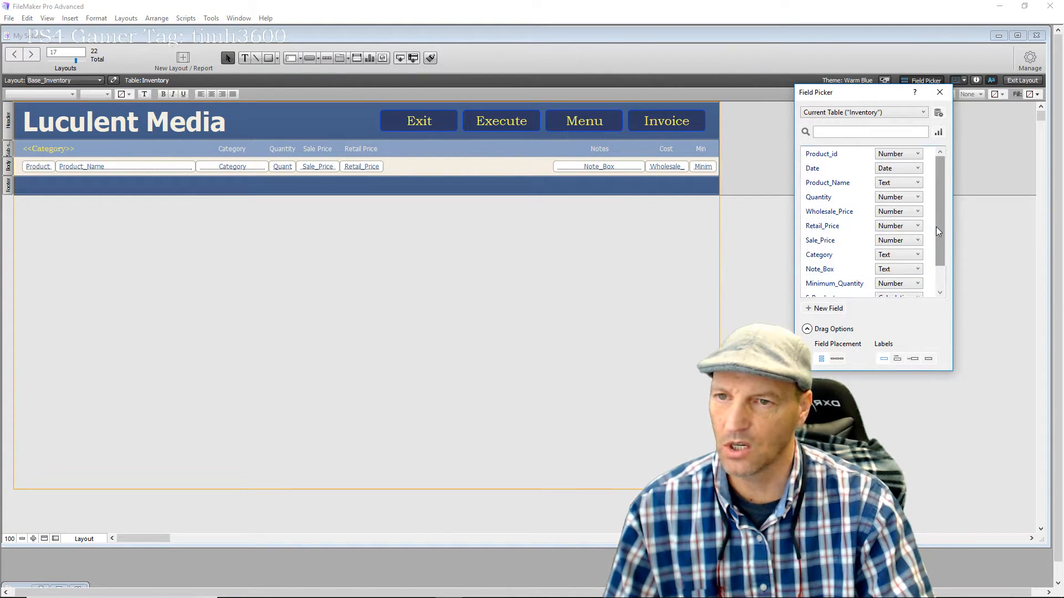
pyautogui.moveTo(939, 232); pyautogui.dragTo(938, 260)
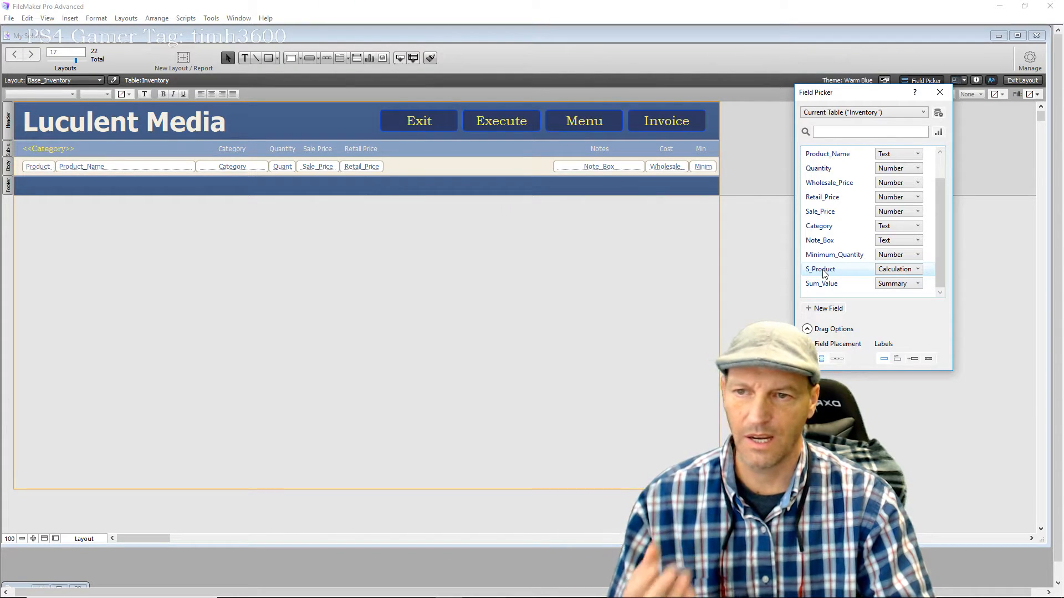
pyautogui.moveTo(824, 274); pyautogui.dragTo(386, 166)
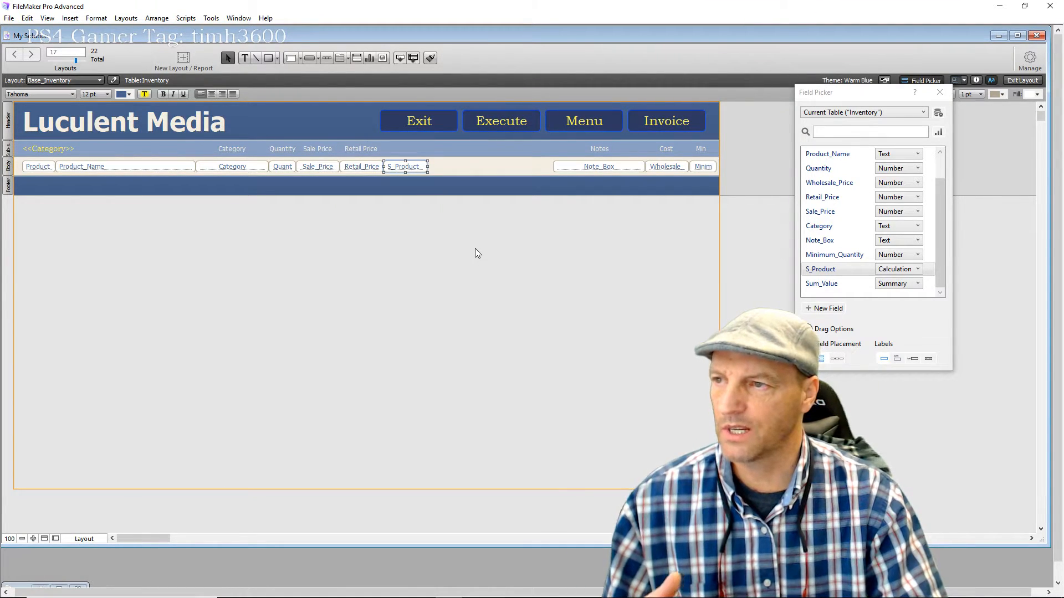
pyautogui.click(497, 251)
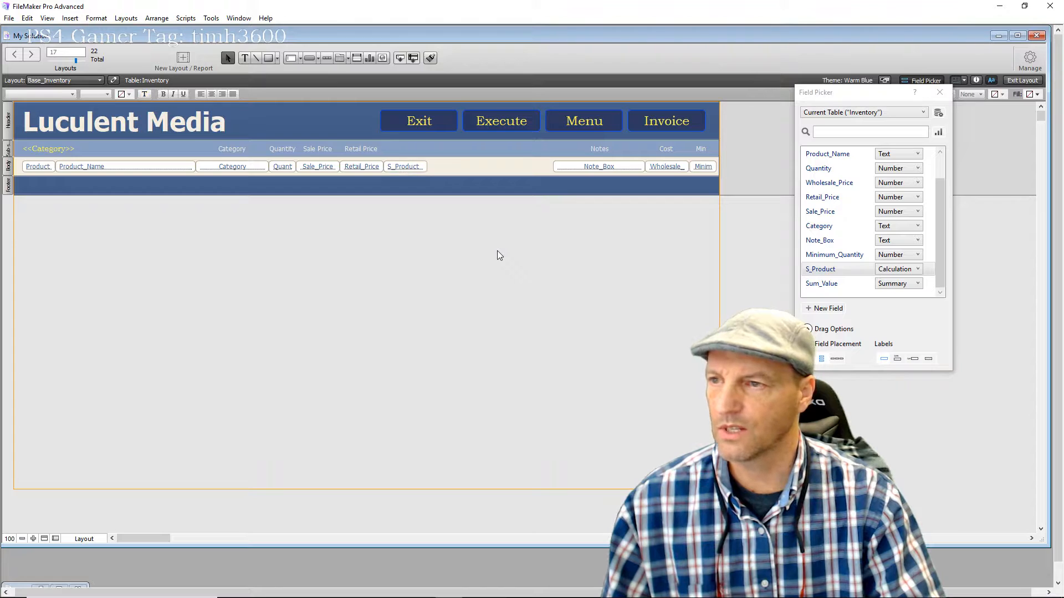
# Copy the Quantity heading above S_Product, rename it 'Value', and align it
pyautogui.click(283, 148)
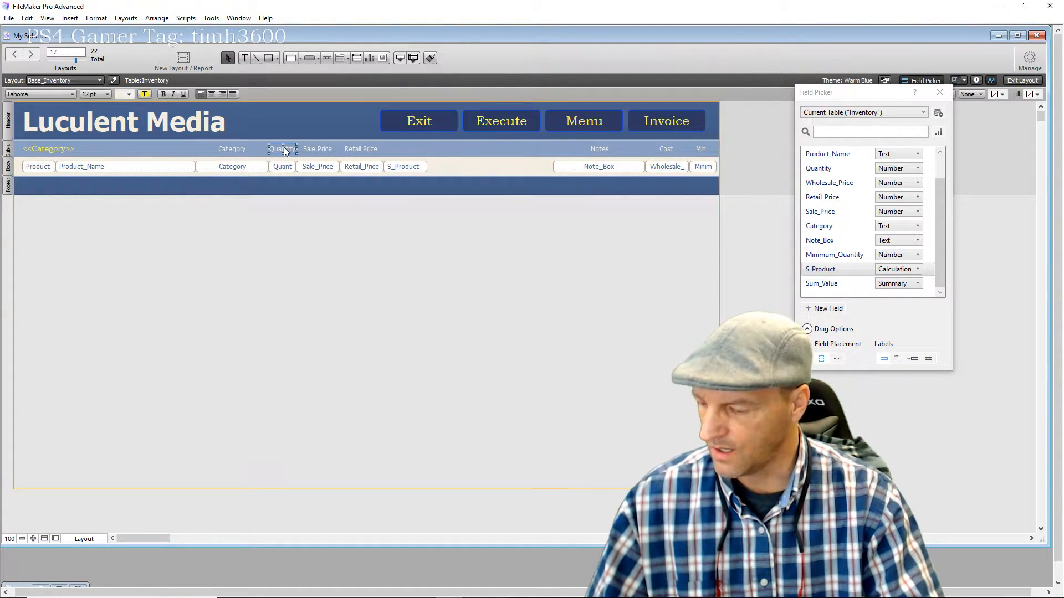
pyautogui.moveTo(283, 148); pyautogui.dragTo(410, 152)
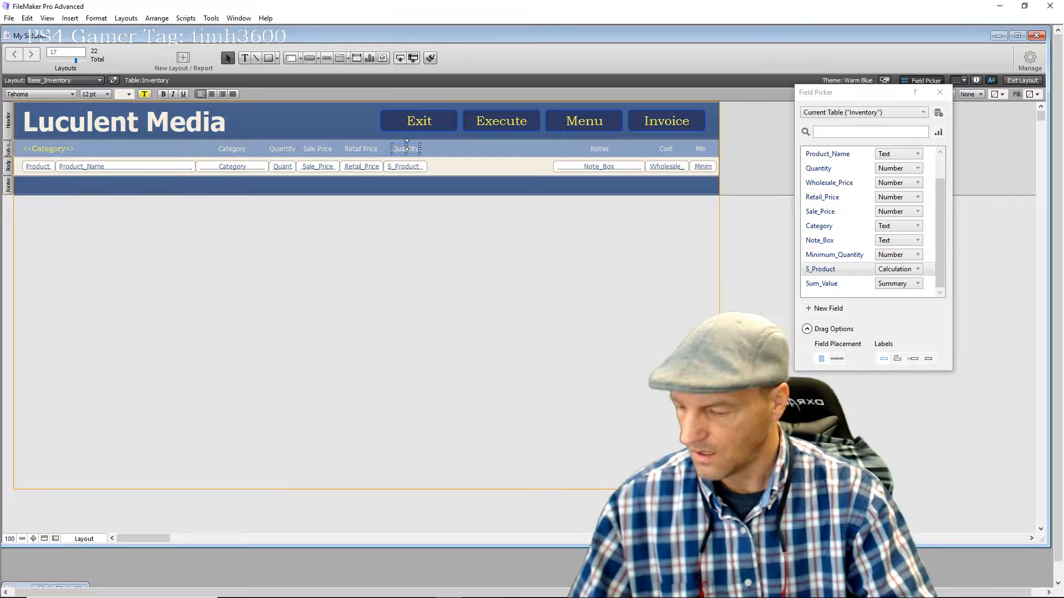
pyautogui.doubleClick(407, 147)
pyautogui.write('Value')
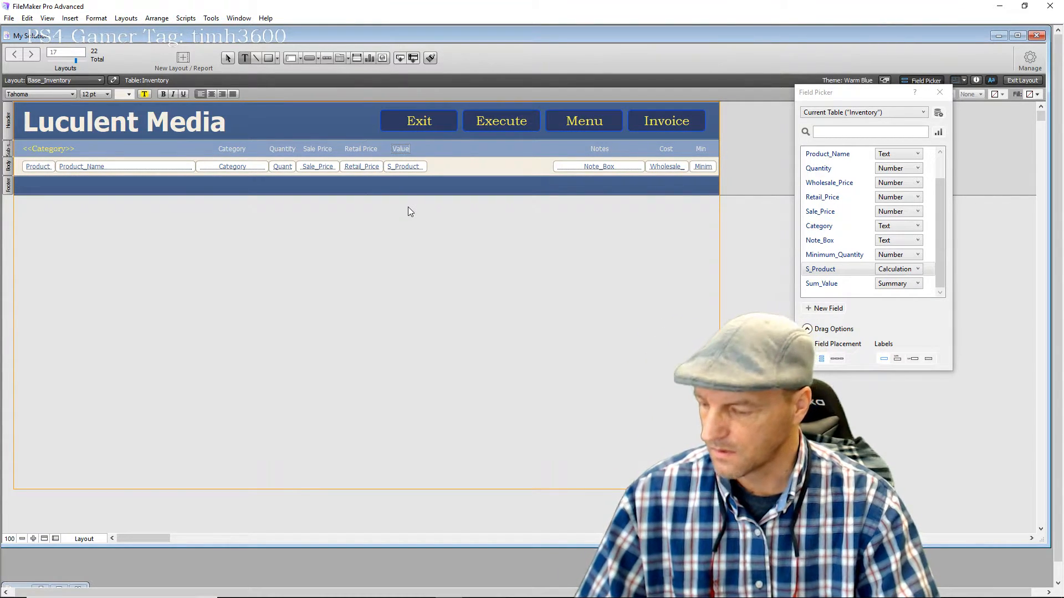
pyautogui.press('Escape')
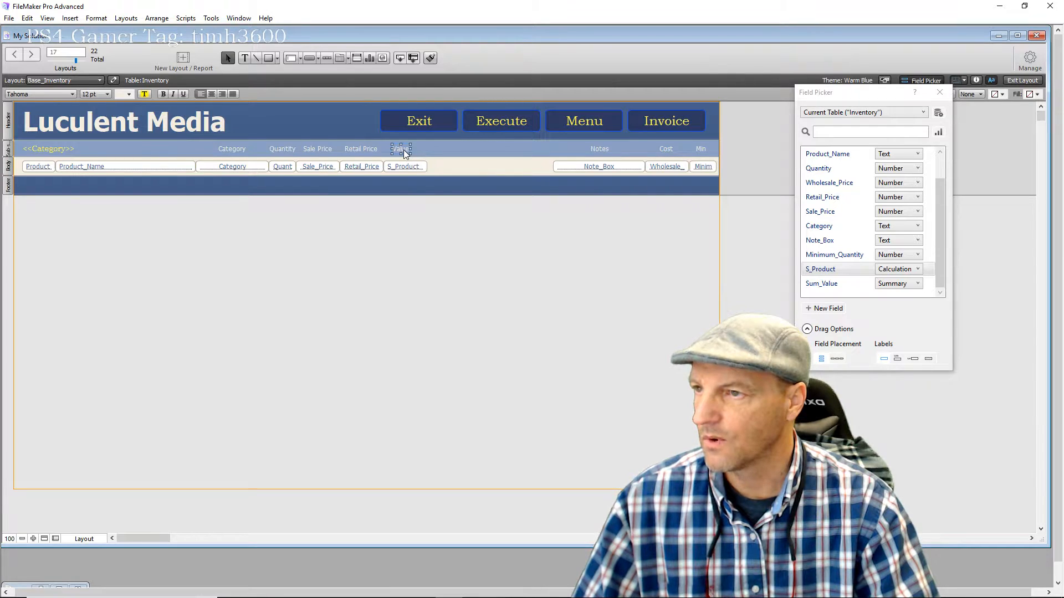
pyautogui.moveTo(401, 149); pyautogui.dragTo(406, 150)
pyautogui.click(410, 218)
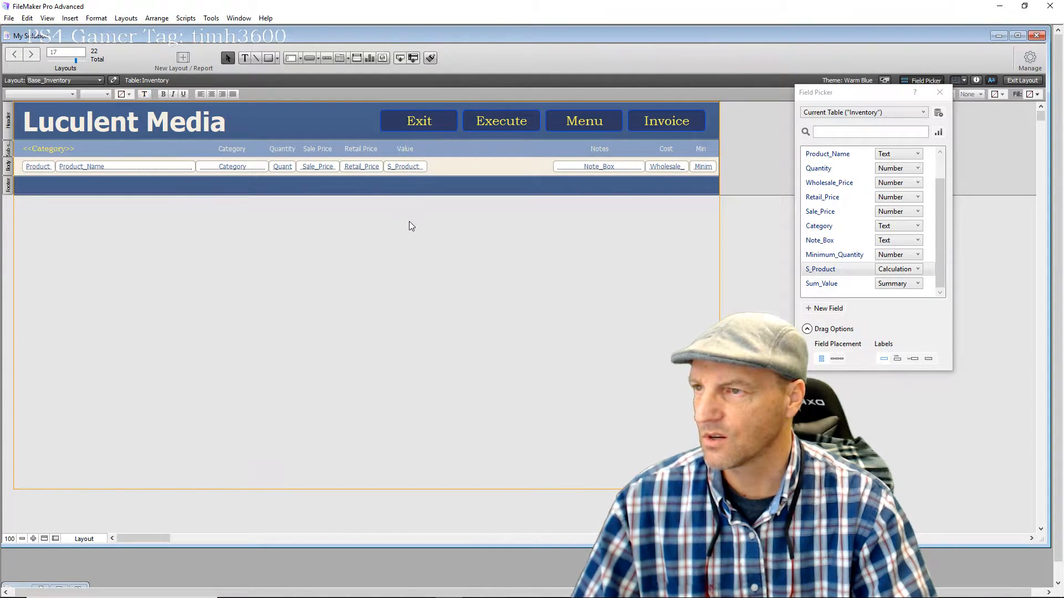
pyautogui.click(411, 166)
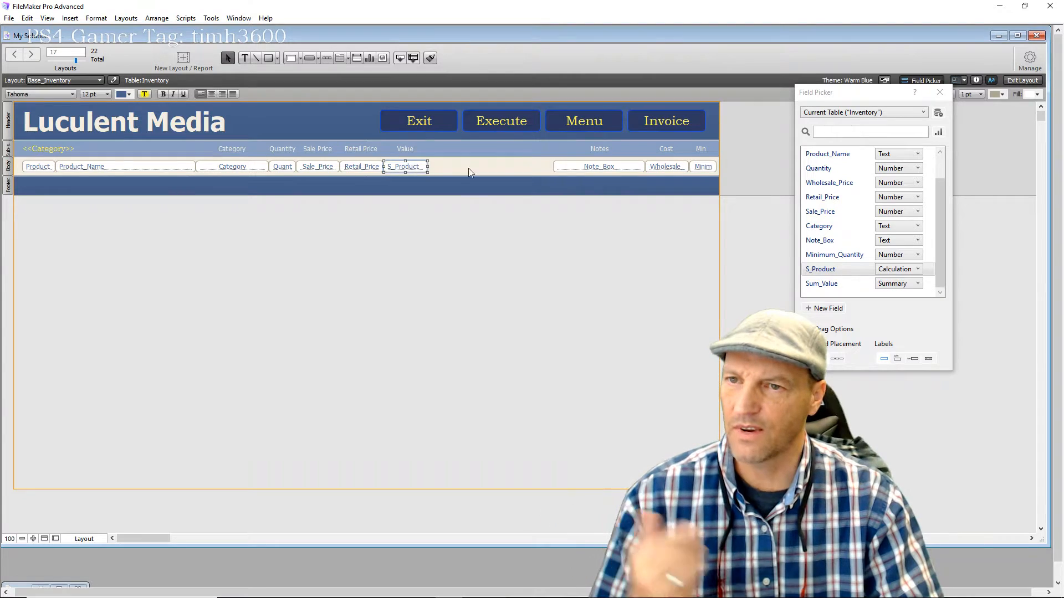
# Format S_Product as Currency with 2 fixed decimals, then close Inspector and Field Picker
pyautogui.click(975, 81)
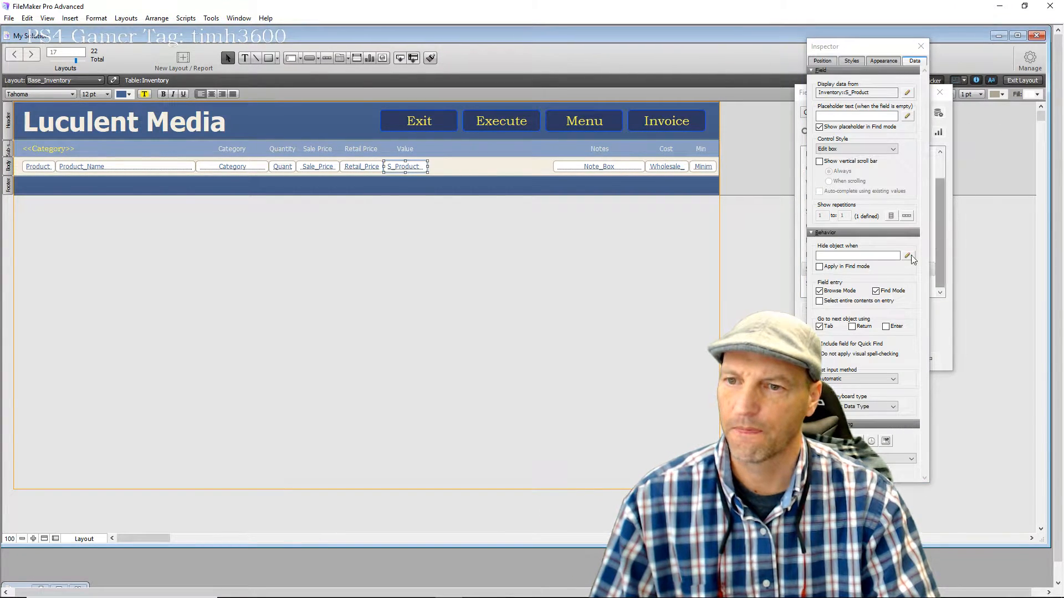
pyautogui.click(888, 461)
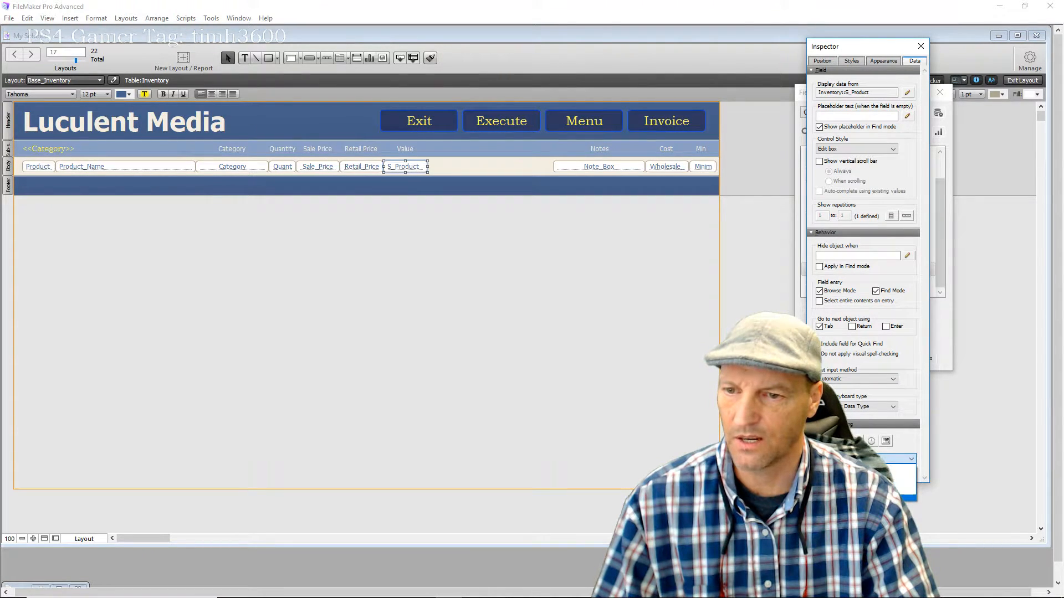
pyautogui.click(897, 492)
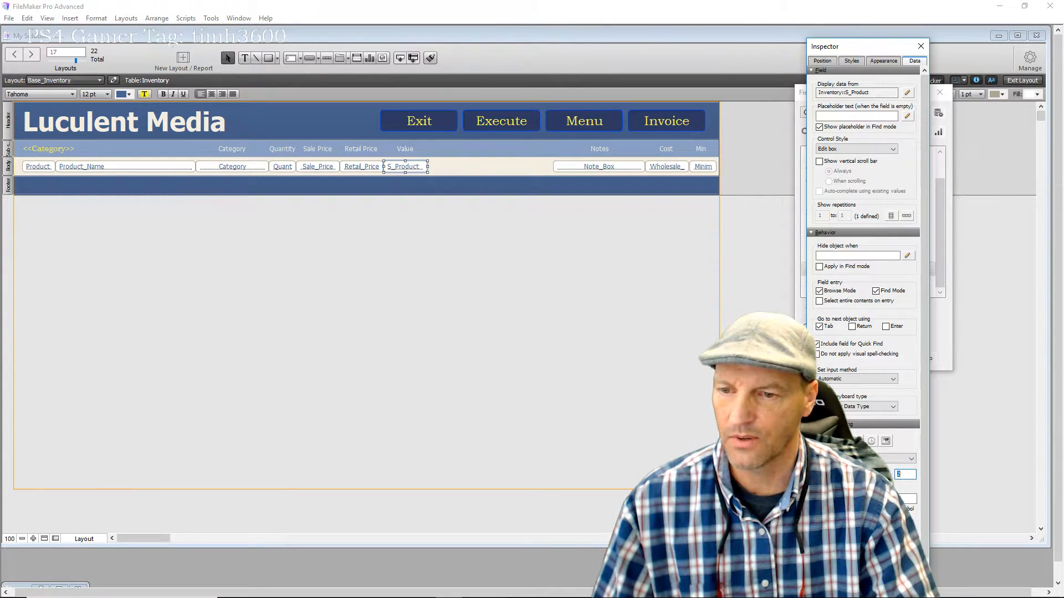
pyautogui.moveTo(887, 48); pyautogui.dragTo(265, 33)
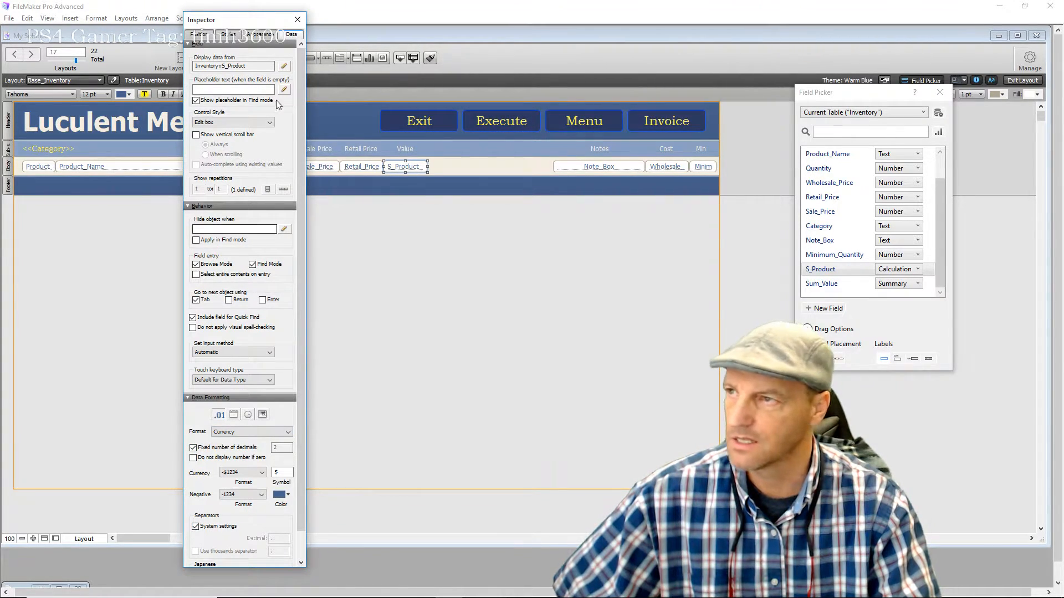
pyautogui.click(295, 21)
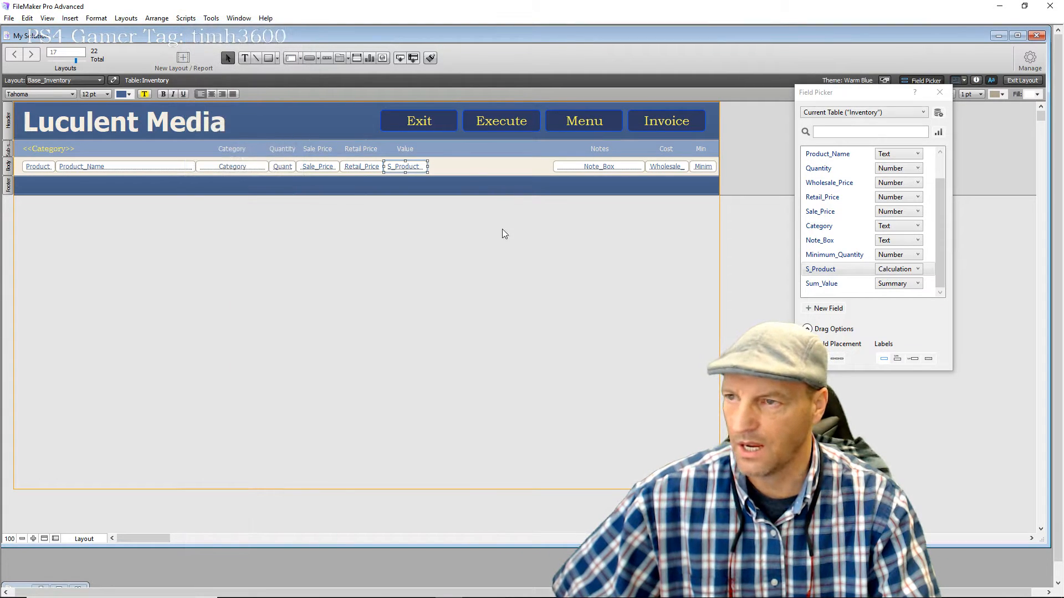
pyautogui.click(940, 92)
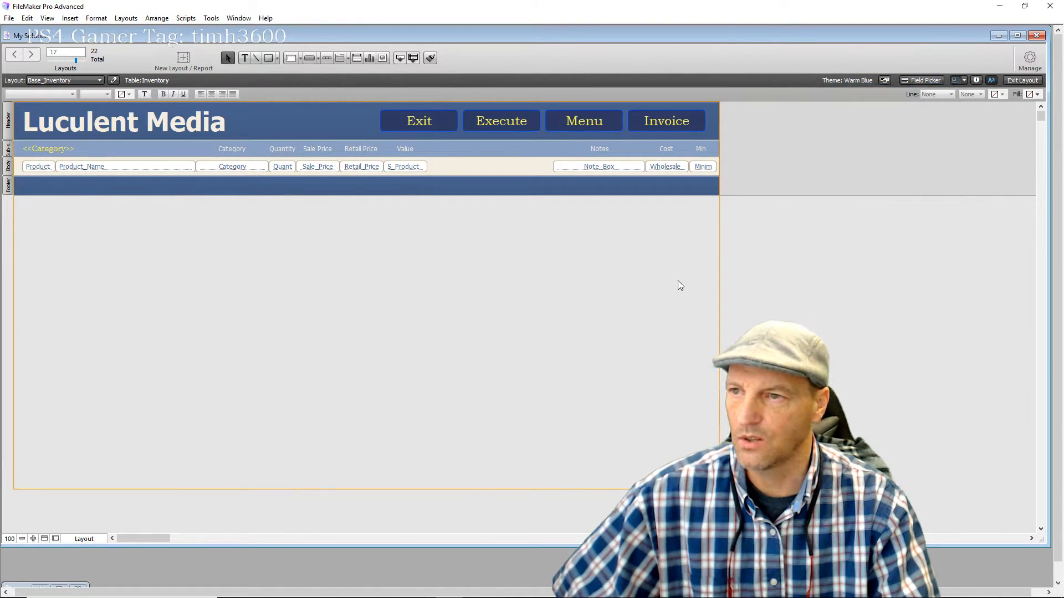
# In Browse mode, give Dog Bed a retail price of 28.5 so its value reads $285.00
pyautogui.click(1011, 80)
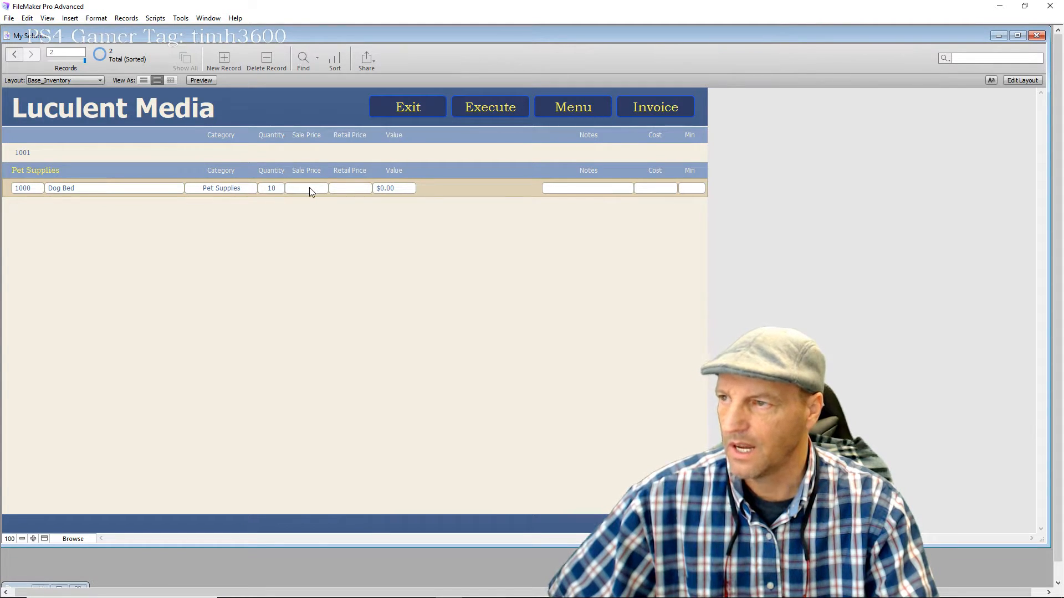
pyautogui.click(352, 189)
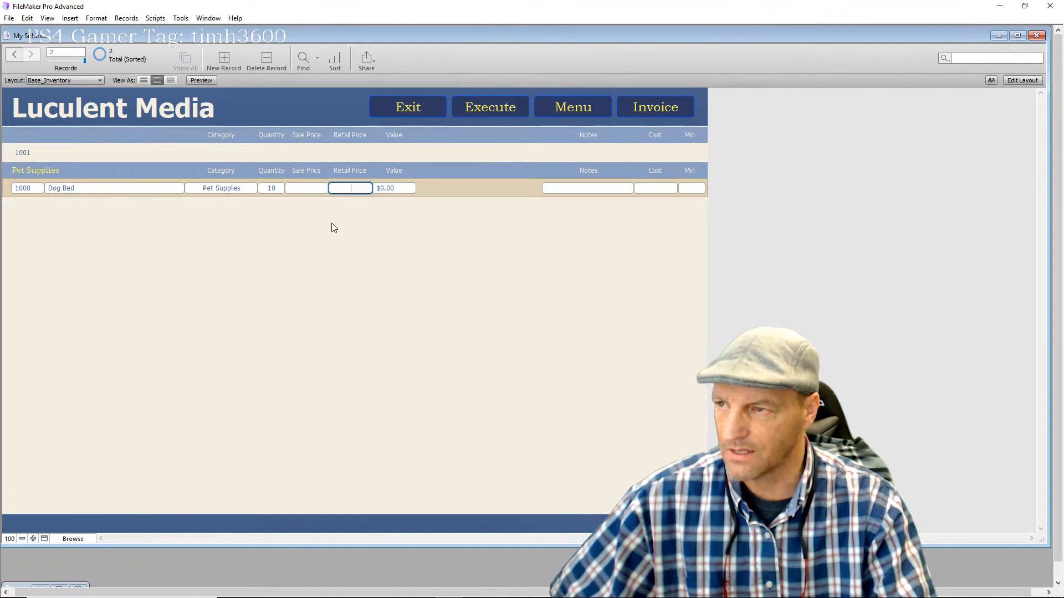
pyautogui.write('2')
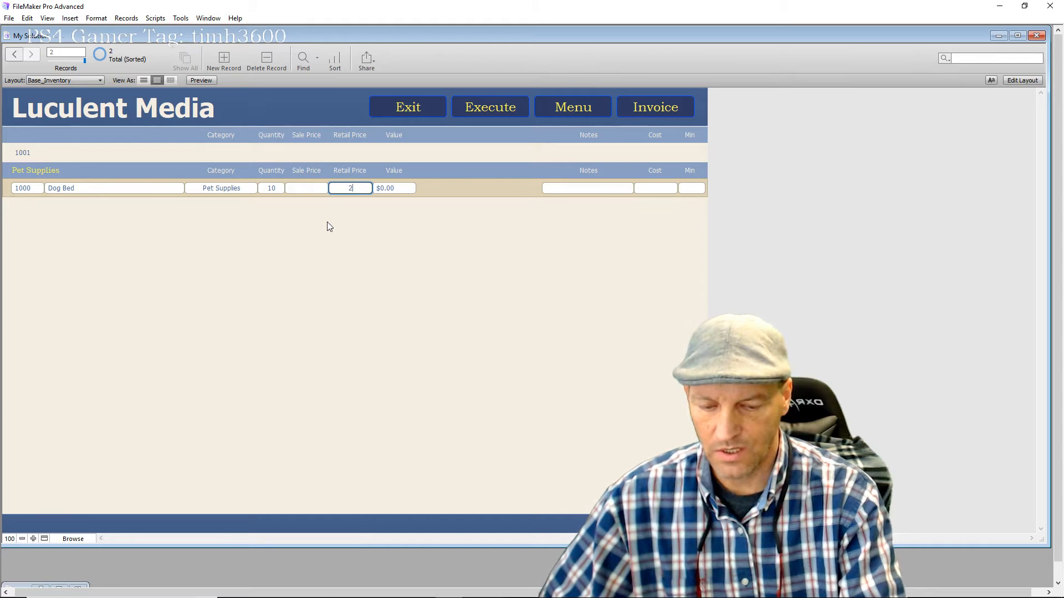
pyautogui.write('8.5')
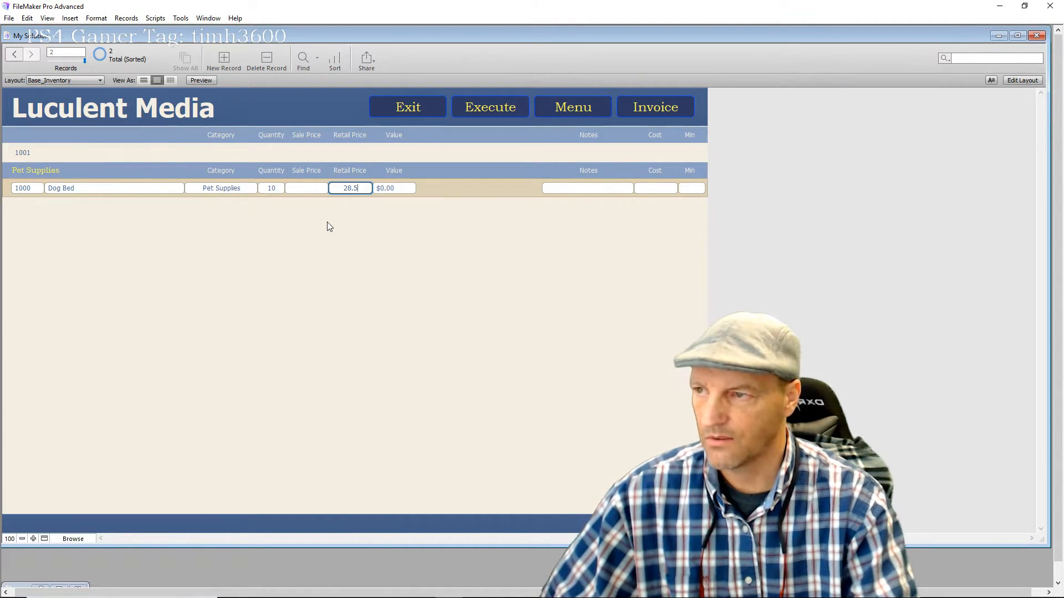
pyautogui.click(347, 289)
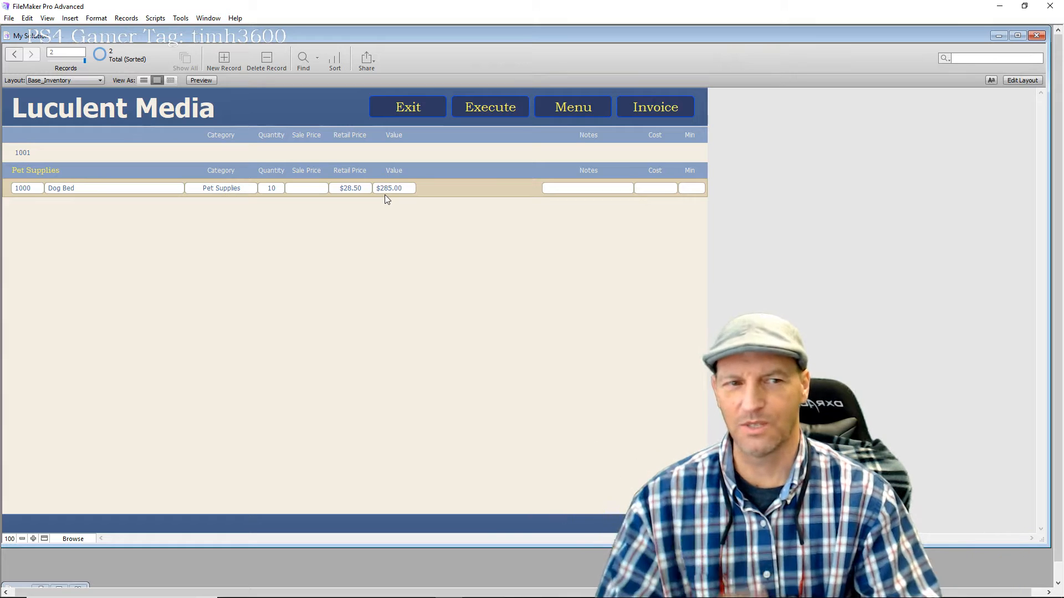
pyautogui.click(131, 18)
# Switch Base_Inventory from Browse mode to Layout mode
pyautogui.moveTo(155, 20)
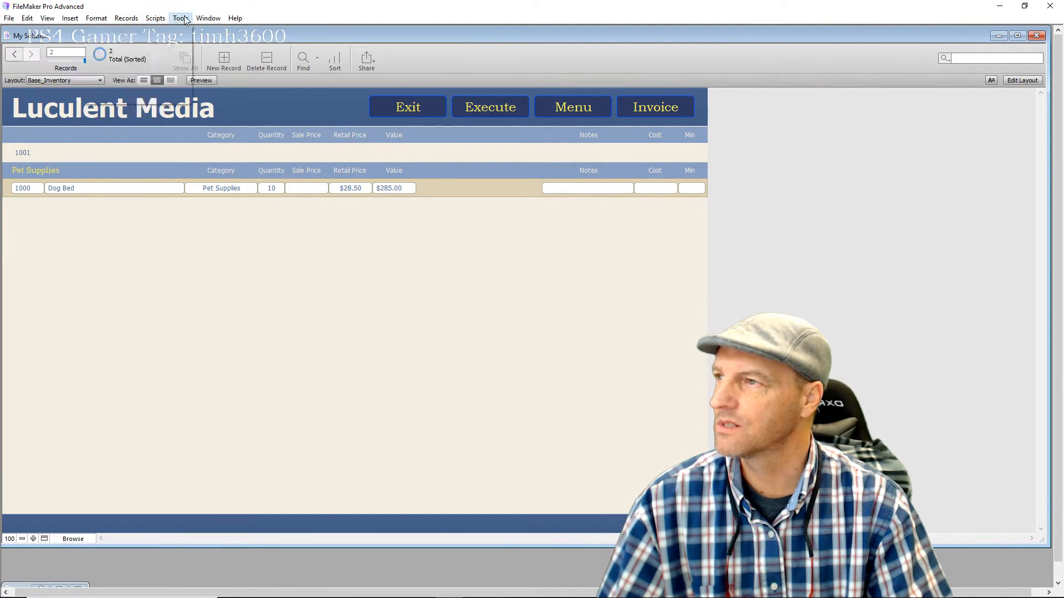
pyautogui.click(1026, 82)
pyautogui.click(1022, 82)
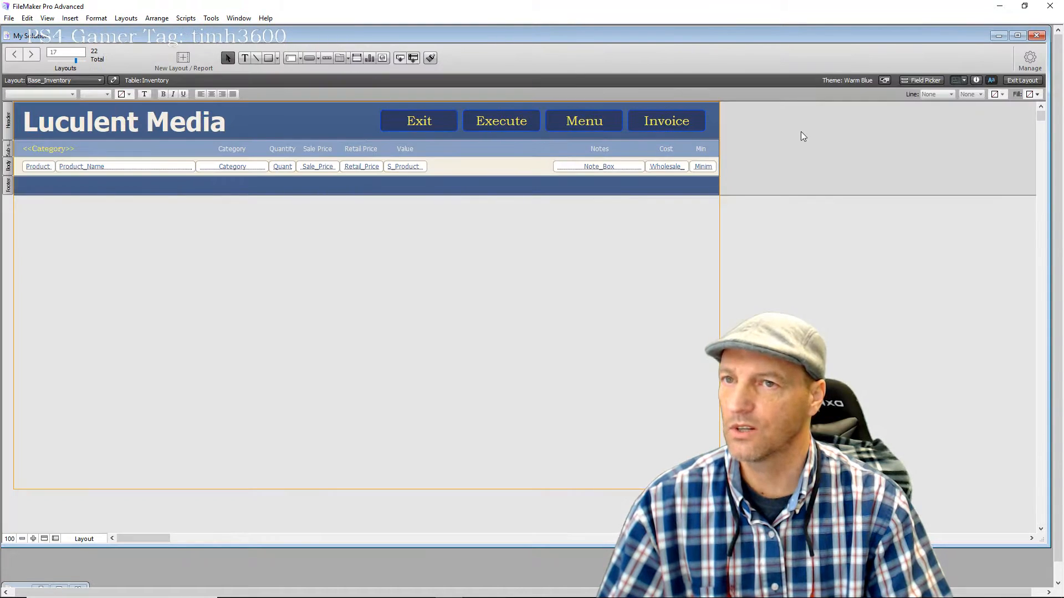
pyautogui.click(102, 23)
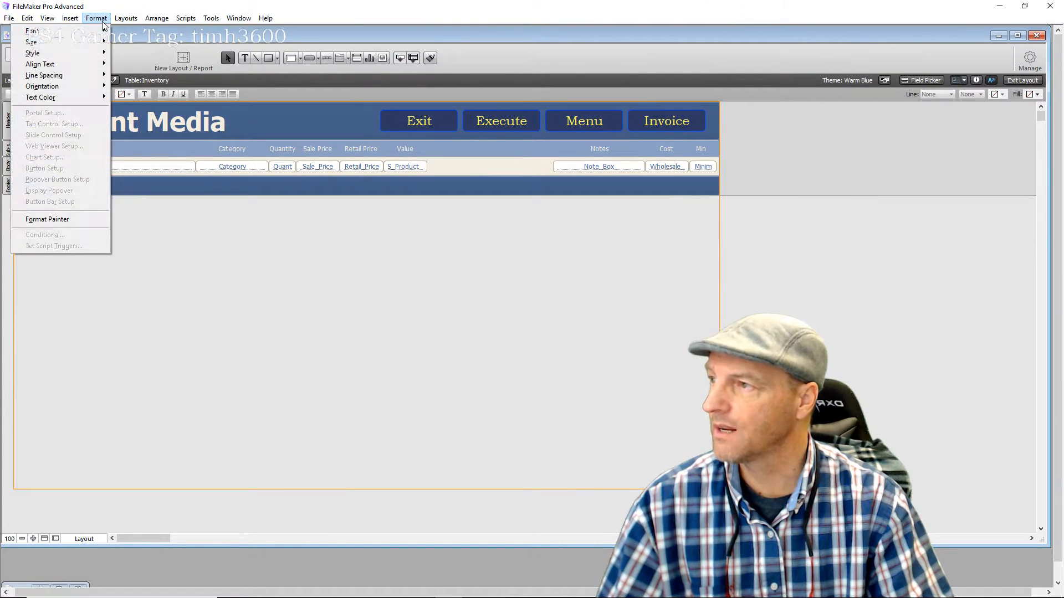
pyautogui.moveTo(126, 19)
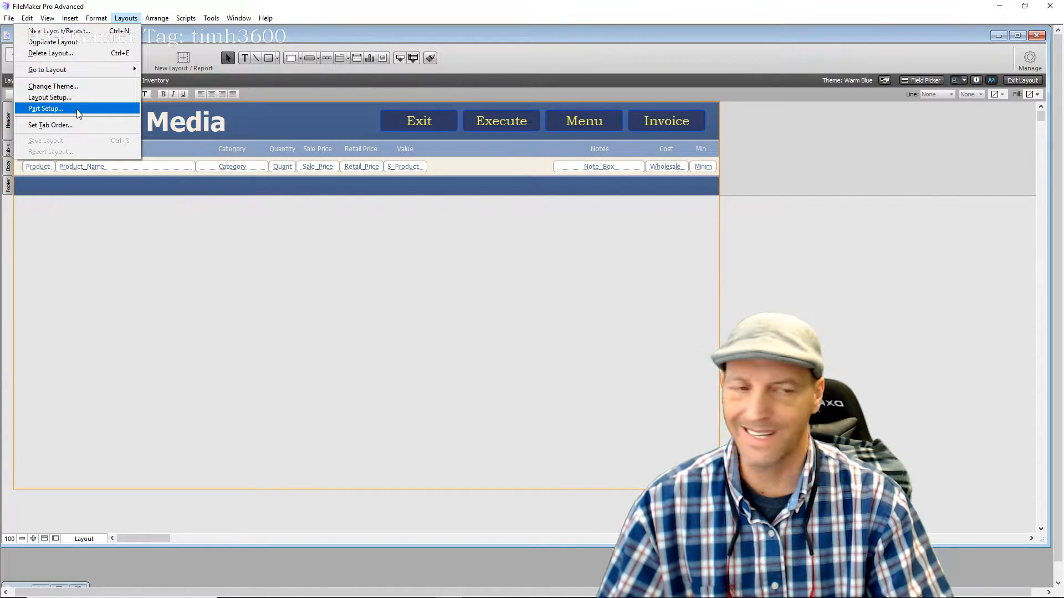
# In Part Setup, create a sub-summary sorted by Category that prints below the records
pyautogui.click(78, 111)
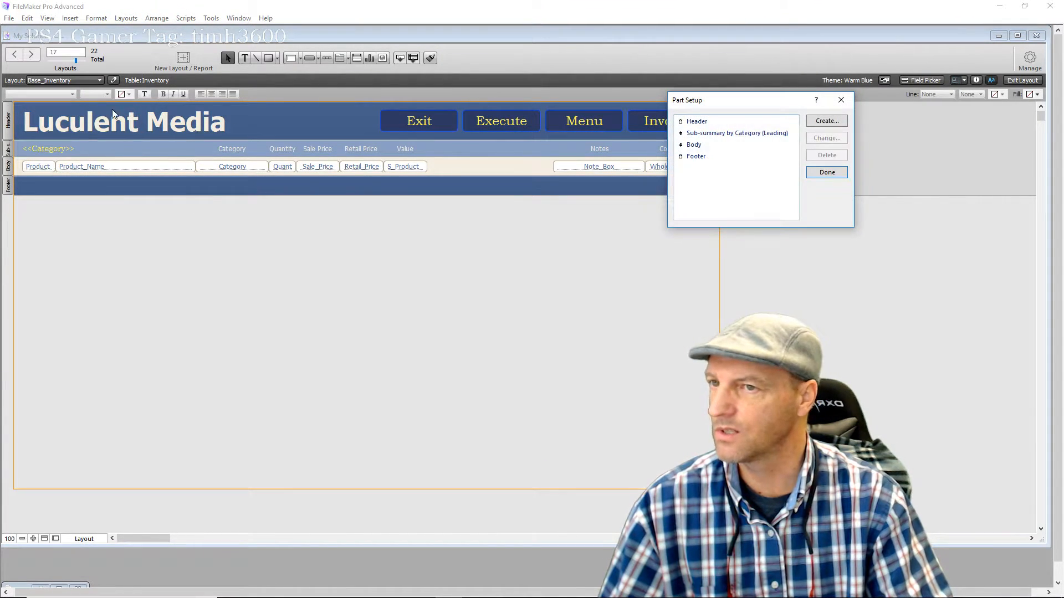
pyautogui.click(697, 135)
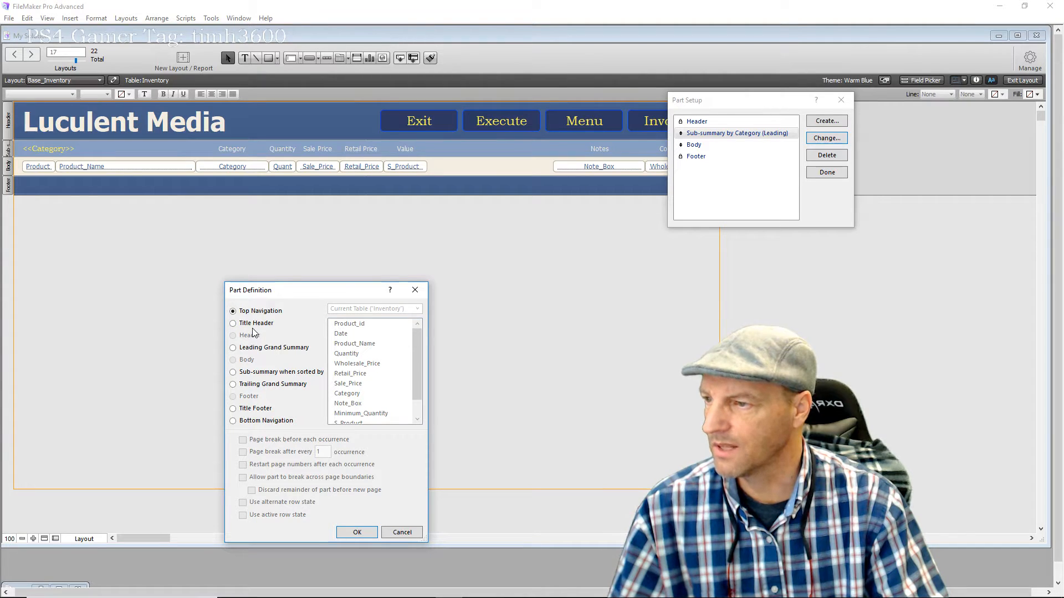
pyautogui.click(233, 373)
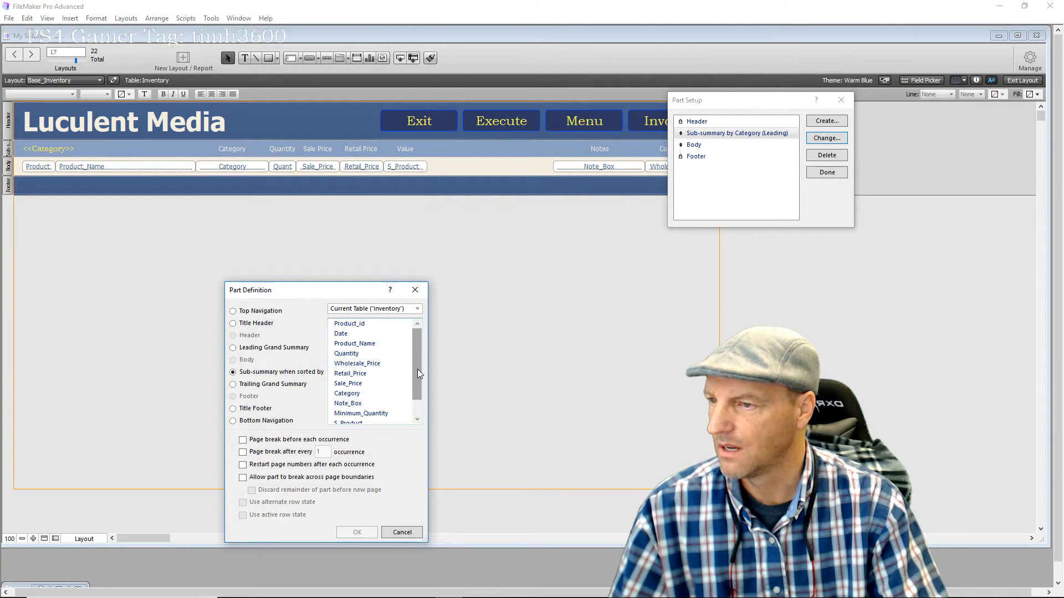
pyautogui.moveTo(417, 369); pyautogui.dragTo(417, 371)
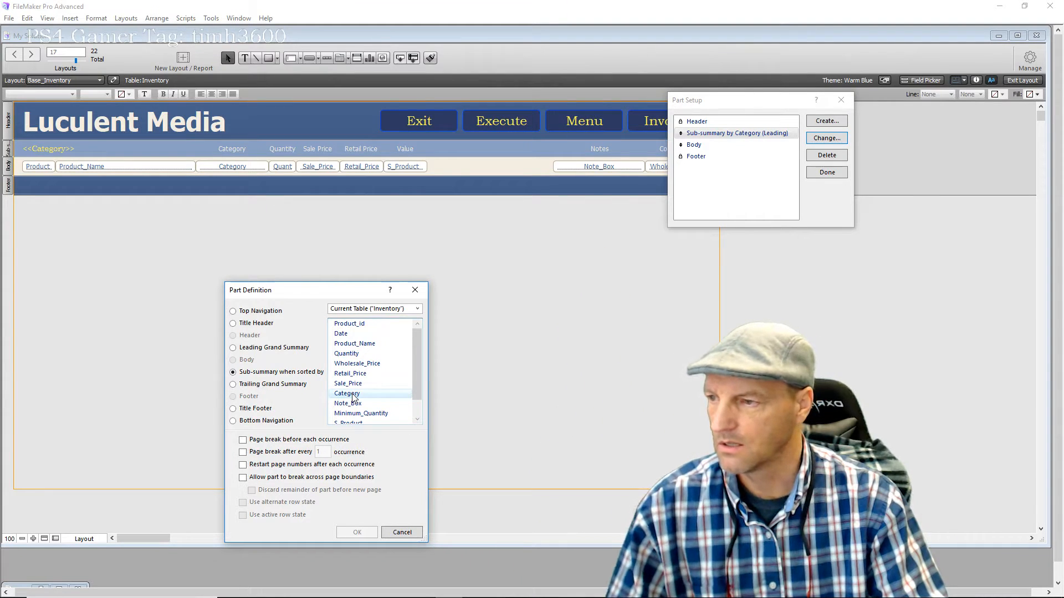
pyautogui.click(353, 394)
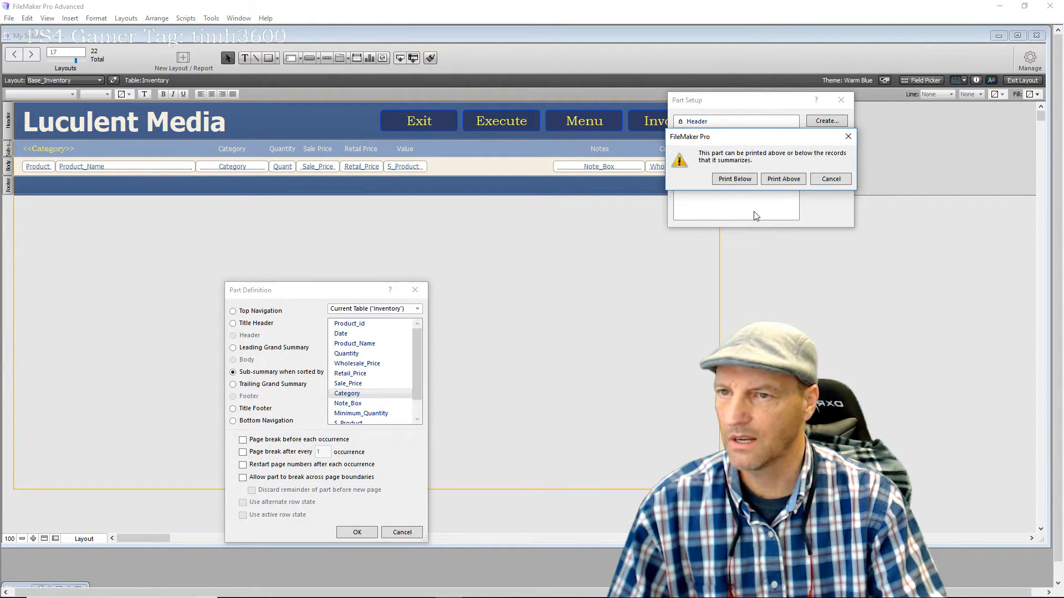
pyautogui.click(739, 181)
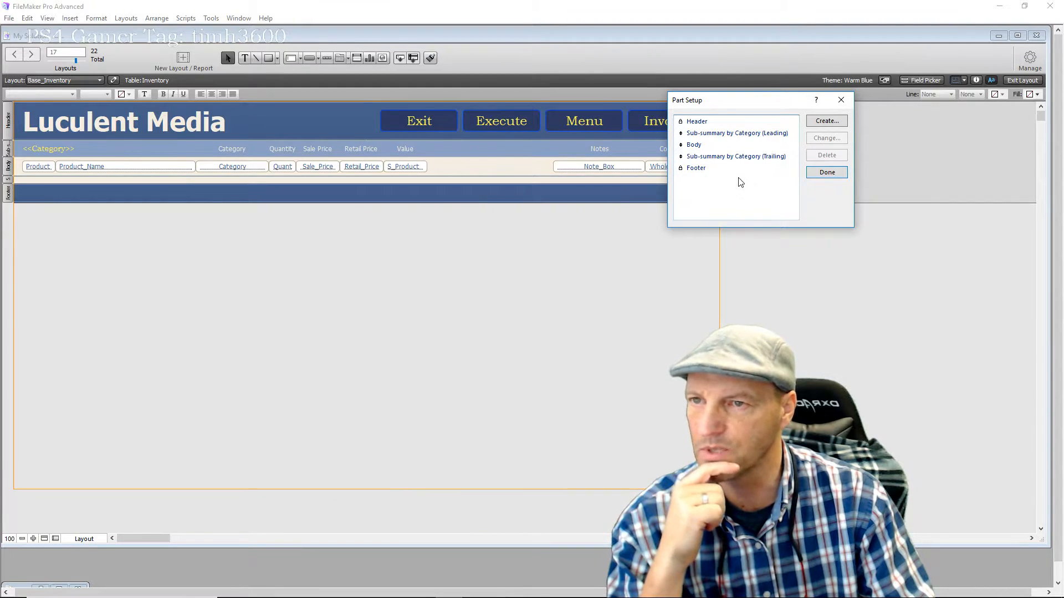
pyautogui.click(822, 173)
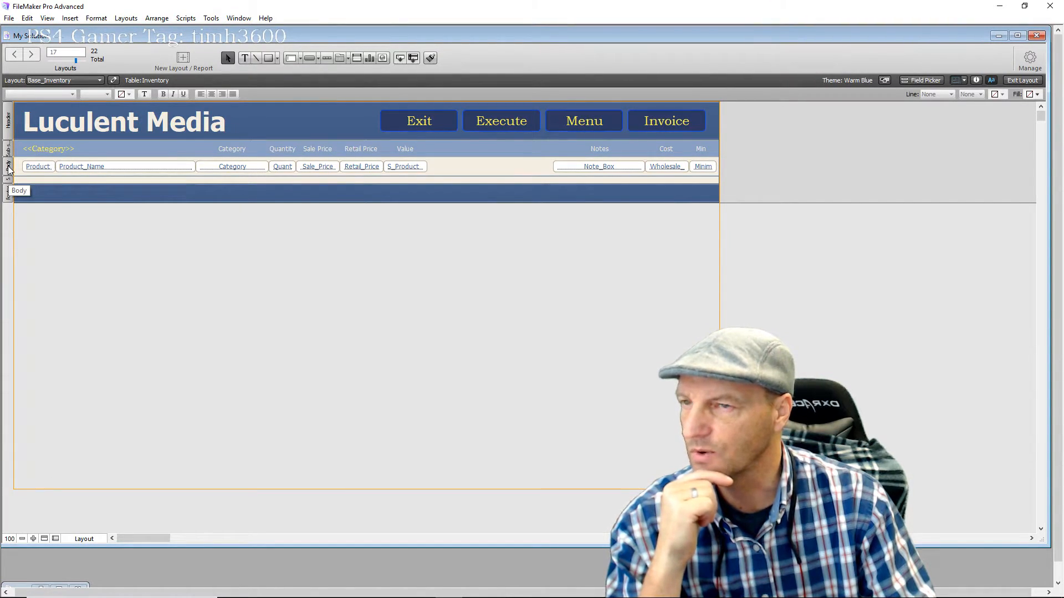
# In the Inspector's Position tab, set the trailing Category sub-summary part's height to 34 pt
pyautogui.click(977, 81)
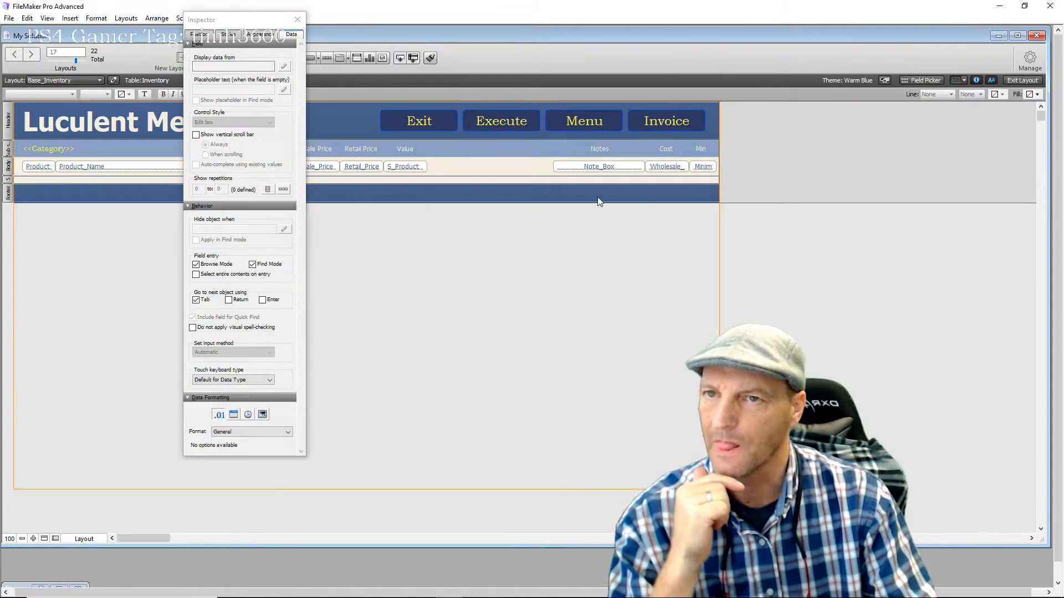
pyautogui.click(8, 169)
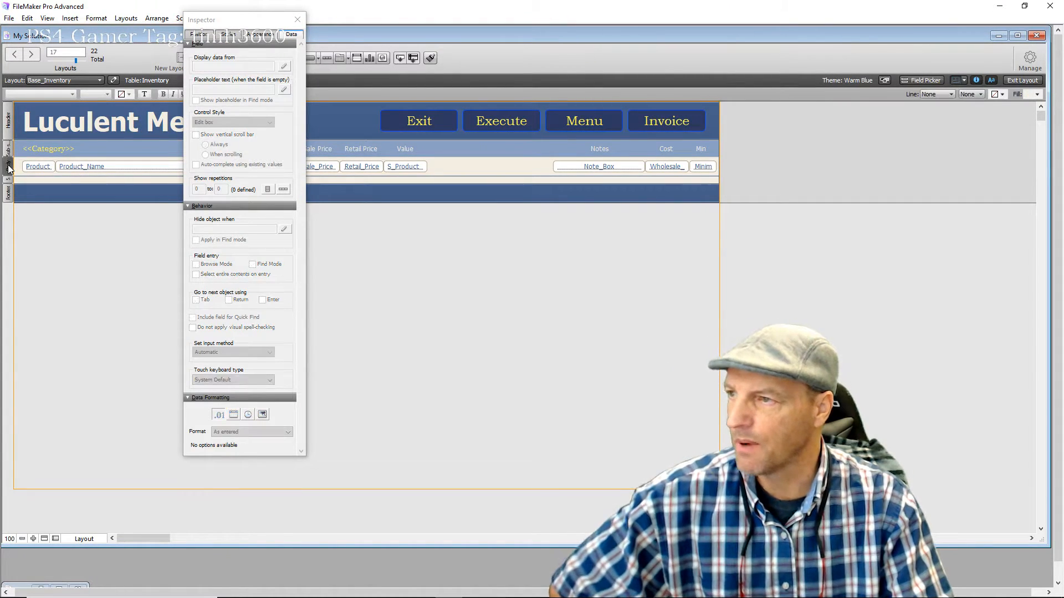
pyautogui.click(199, 34)
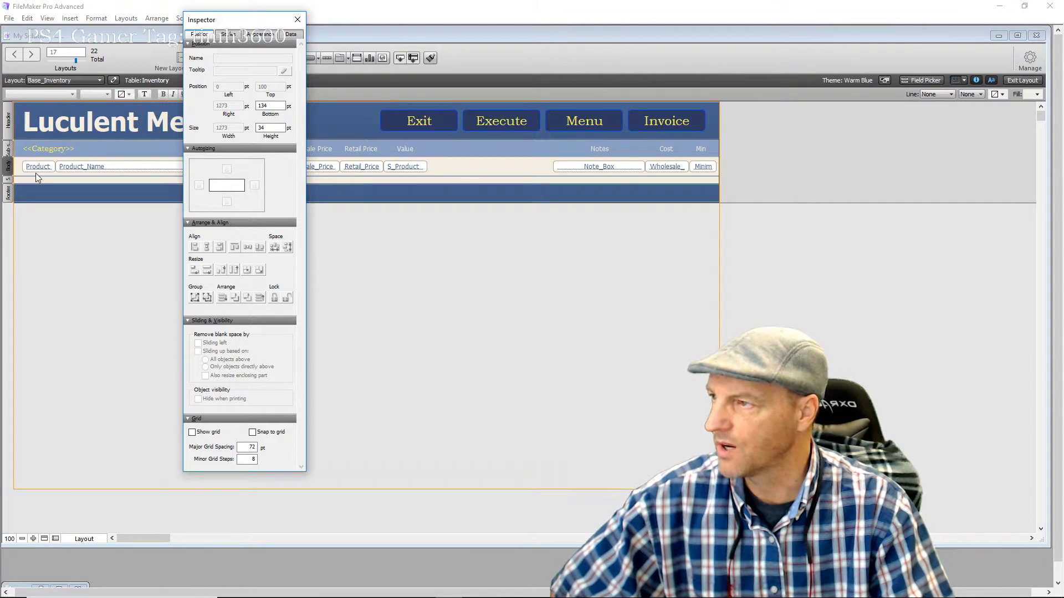
pyautogui.click(9, 180)
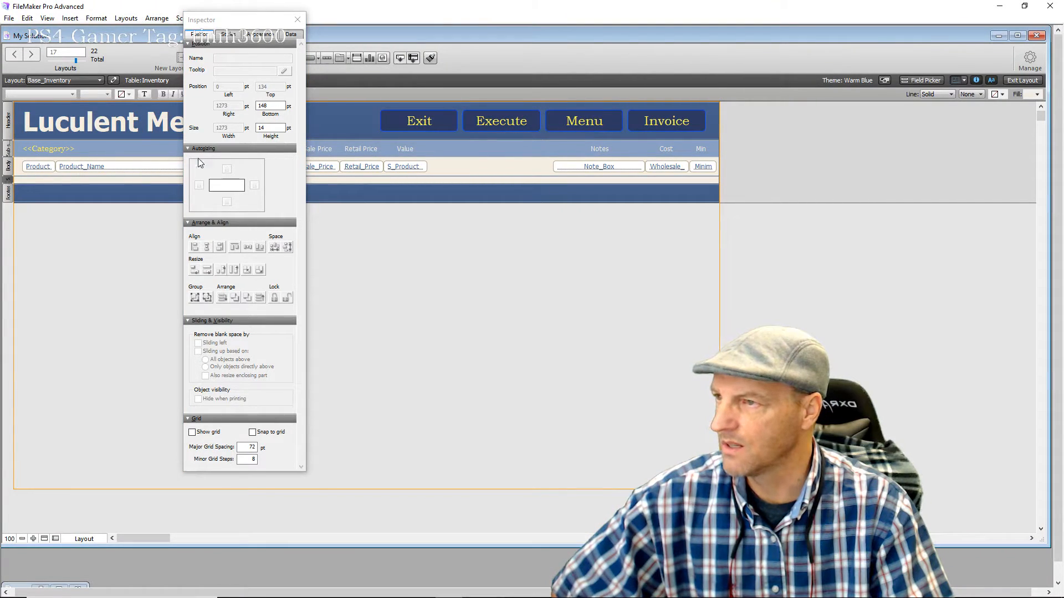
pyautogui.doubleClick(260, 128)
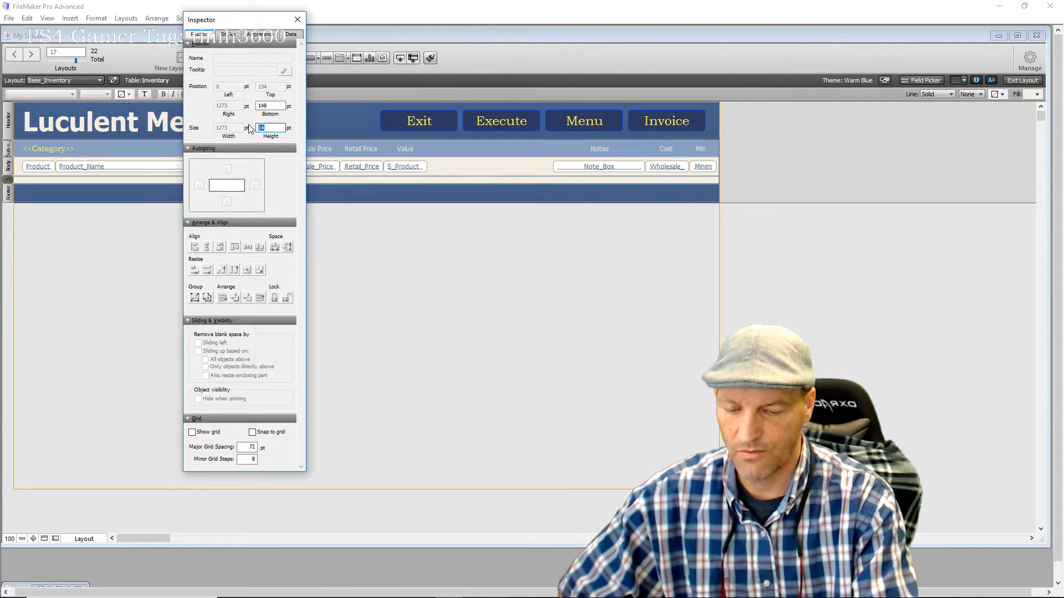
pyautogui.write('34')
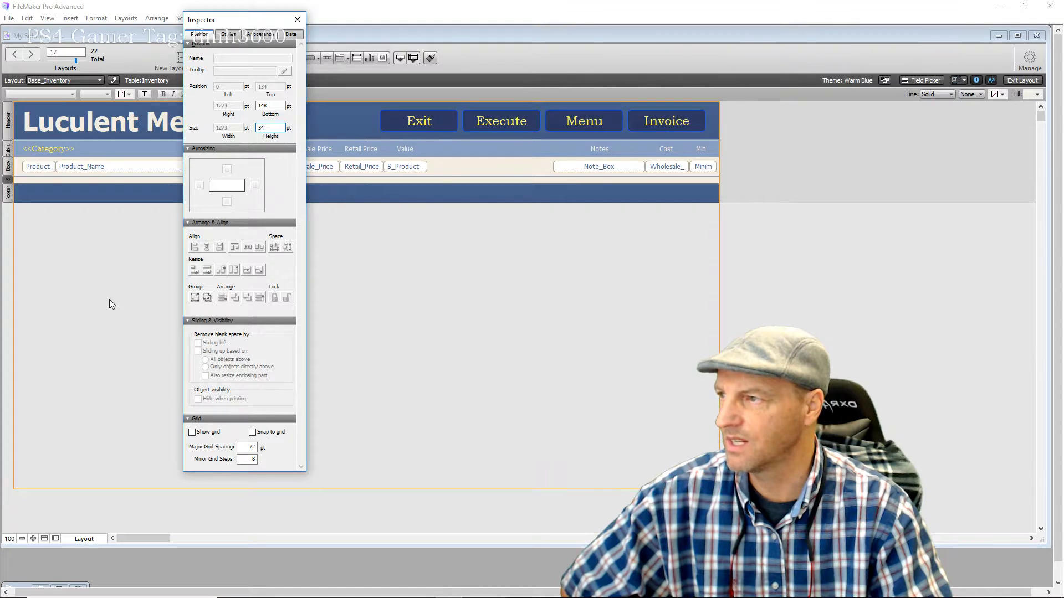
pyautogui.click(114, 282)
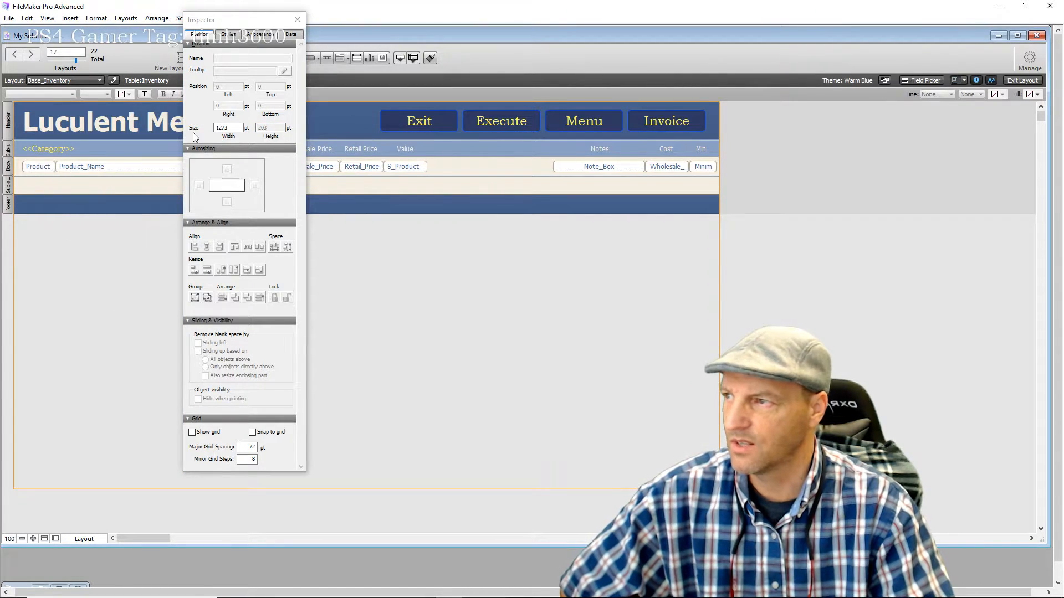
pyautogui.click(298, 21)
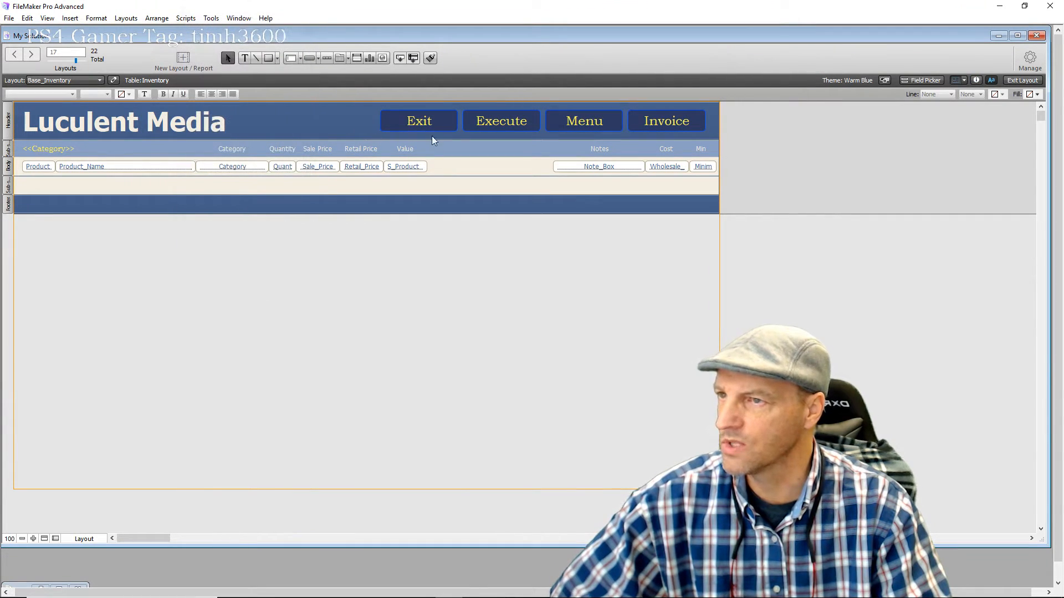
# Place the Sum_Value field from the Field Picker under the Value column in the trailing sub-summary
pyautogui.click(926, 81)
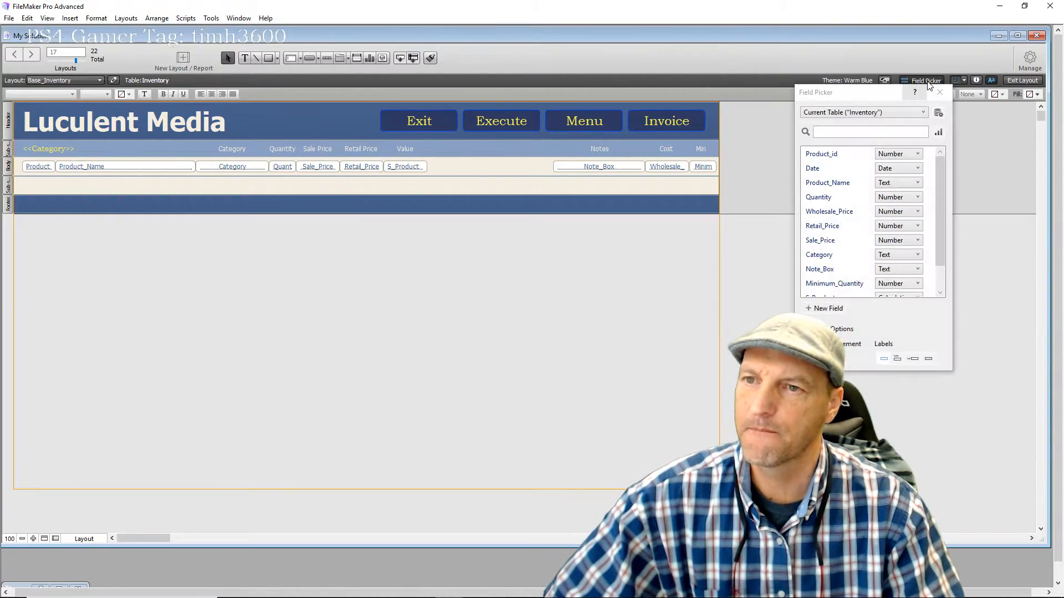
pyautogui.scroll(-1, 856, 219)
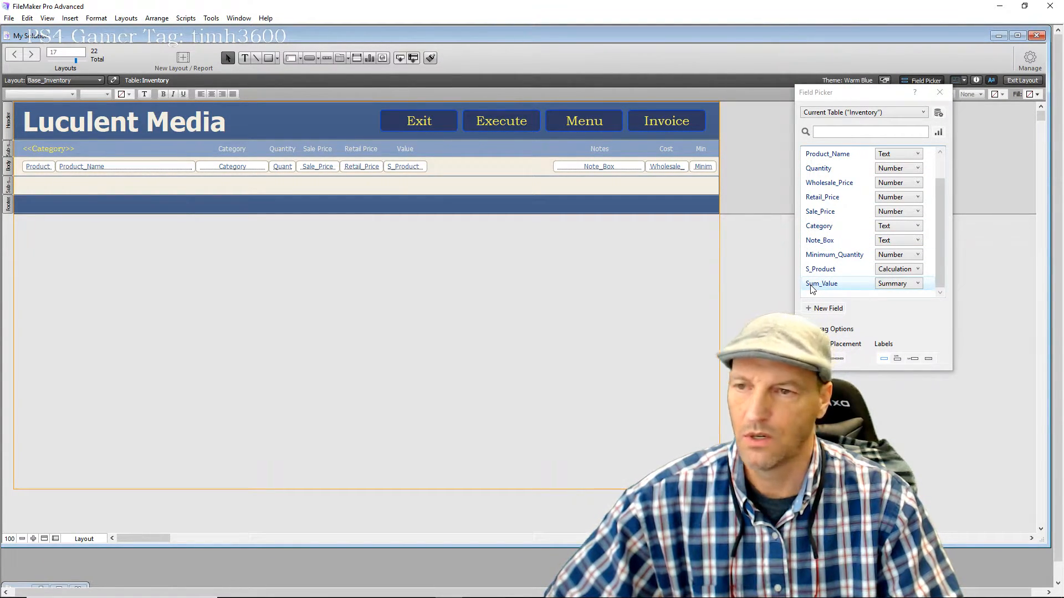
pyautogui.moveTo(813, 288); pyautogui.dragTo(385, 185)
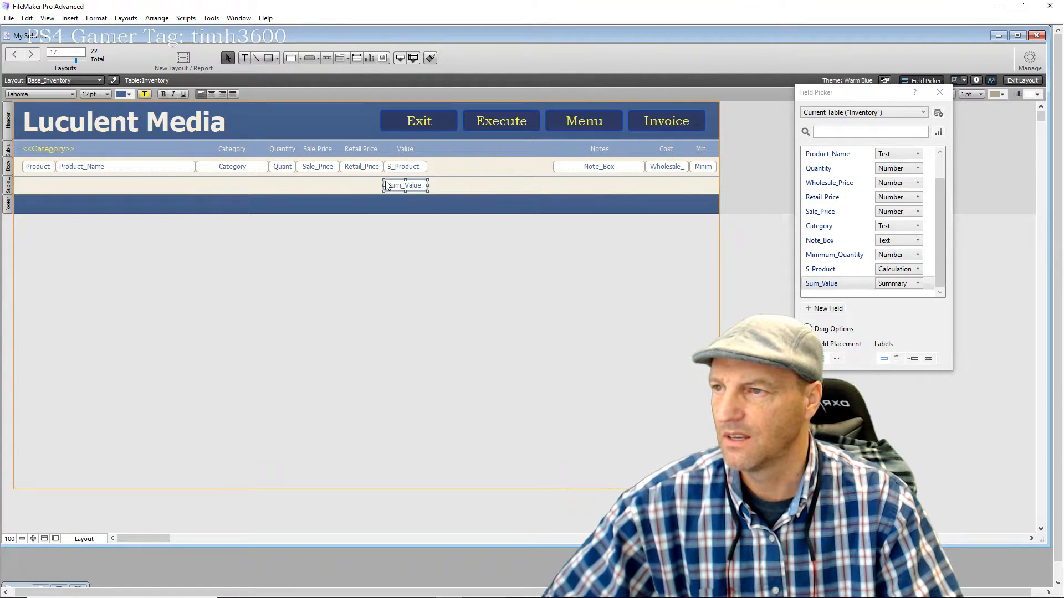
pyautogui.click(428, 265)
pyautogui.click(940, 93)
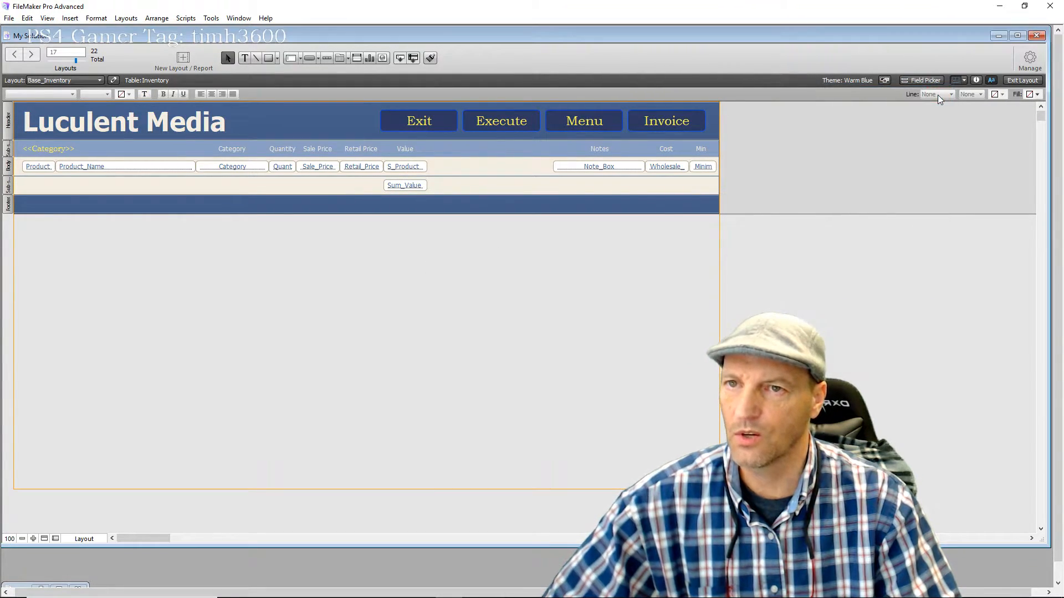
# Format Sum_Value as Currency with 2 fixed decimals and system separators
pyautogui.click(976, 81)
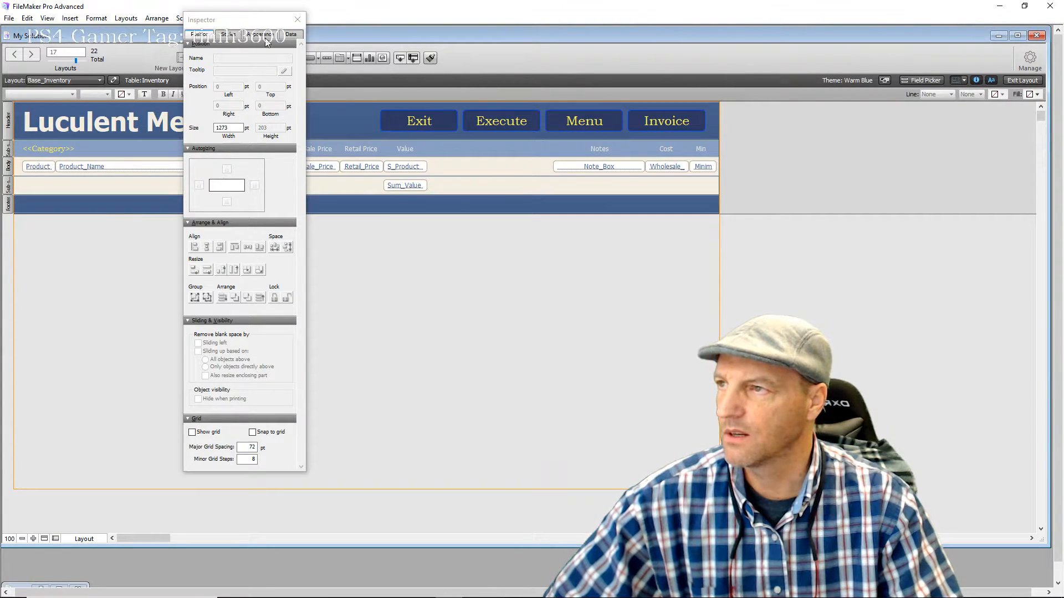
pyautogui.click(290, 35)
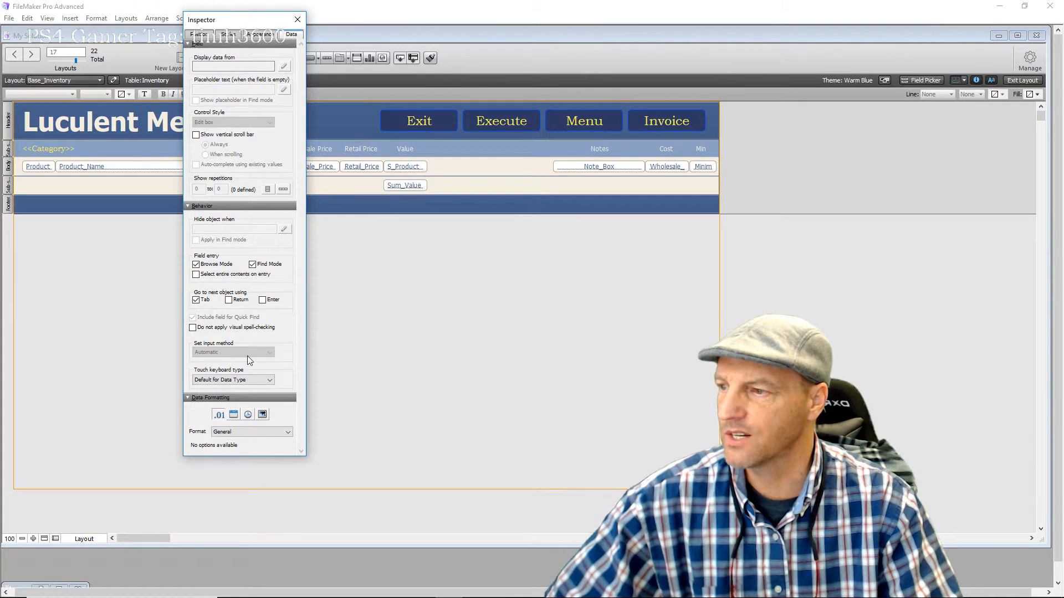
pyautogui.click(287, 433)
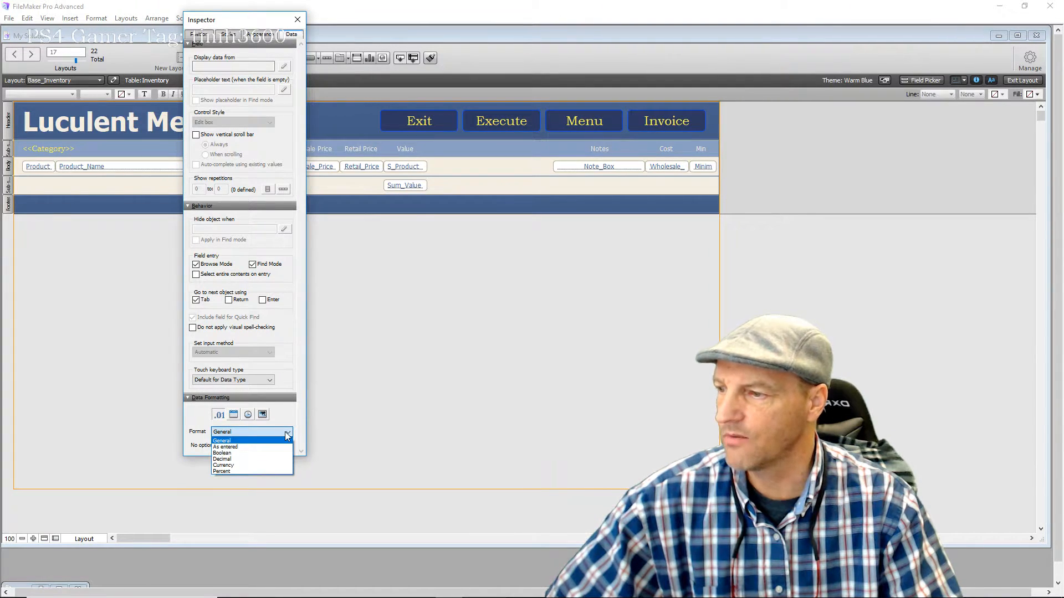
pyautogui.click(254, 465)
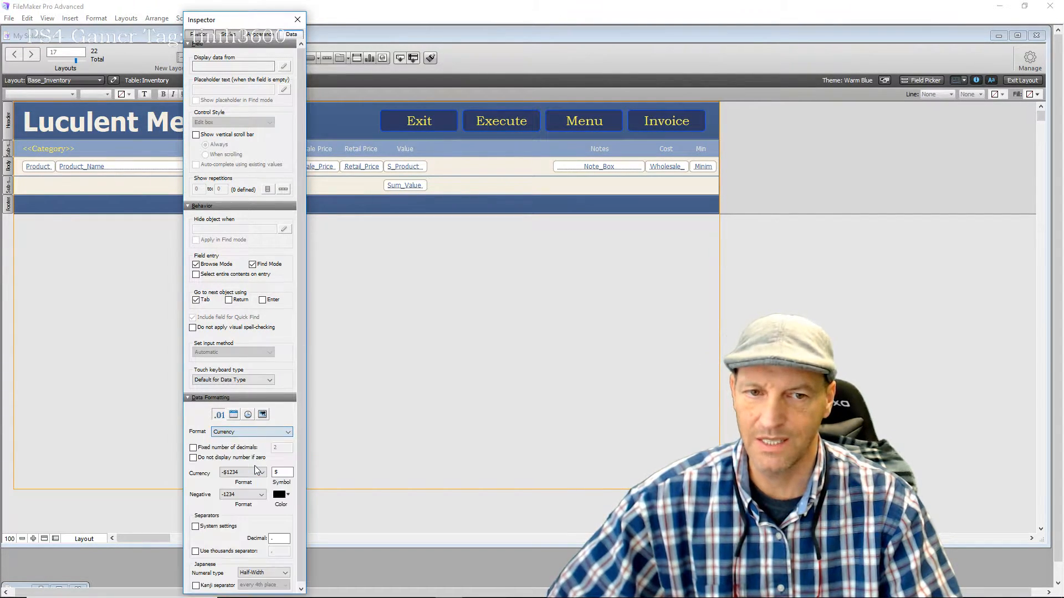
pyautogui.click(192, 448)
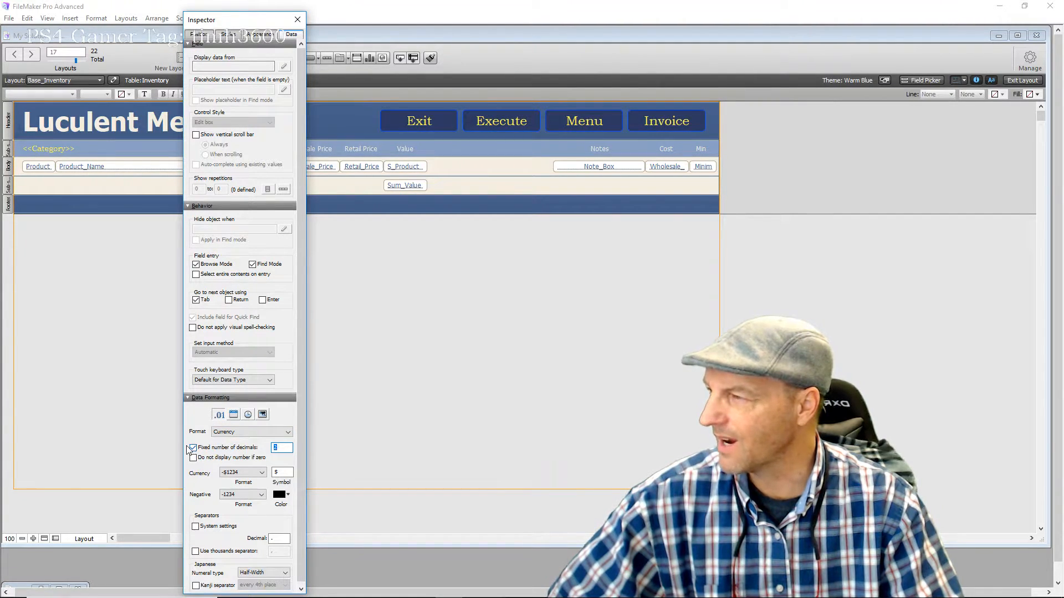
pyautogui.click(195, 526)
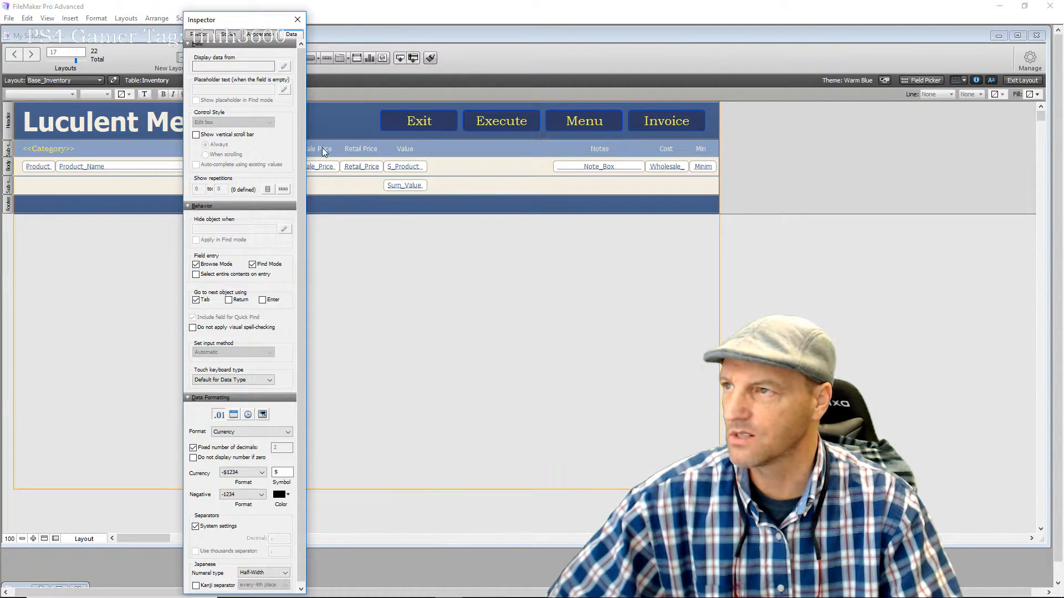
pyautogui.click(298, 19)
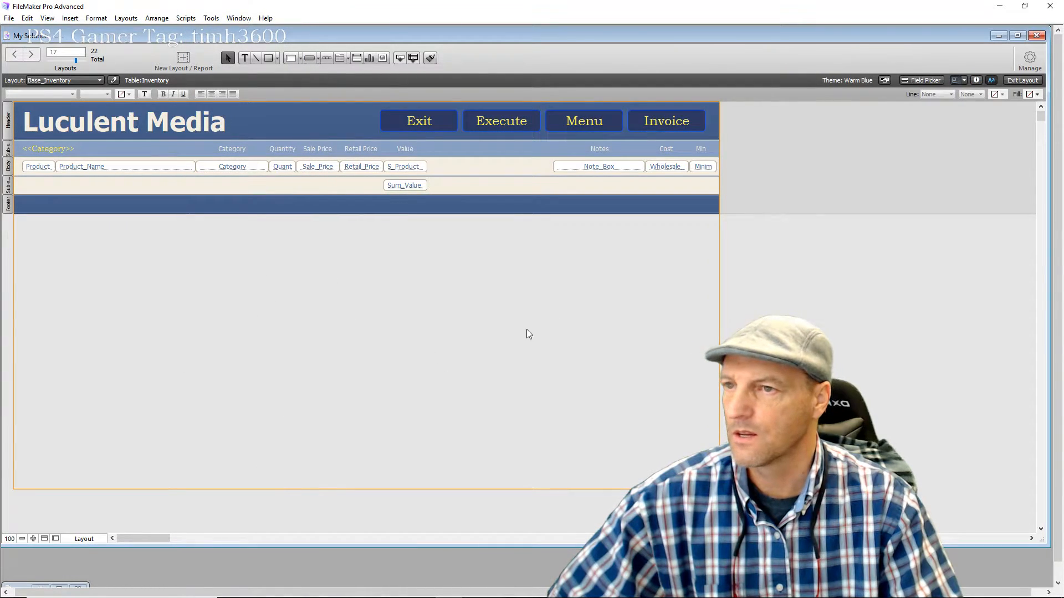
# In Browse mode, sort the inventory records by Category, accepting the already-in-sort-order warning
pyautogui.click(1022, 80)
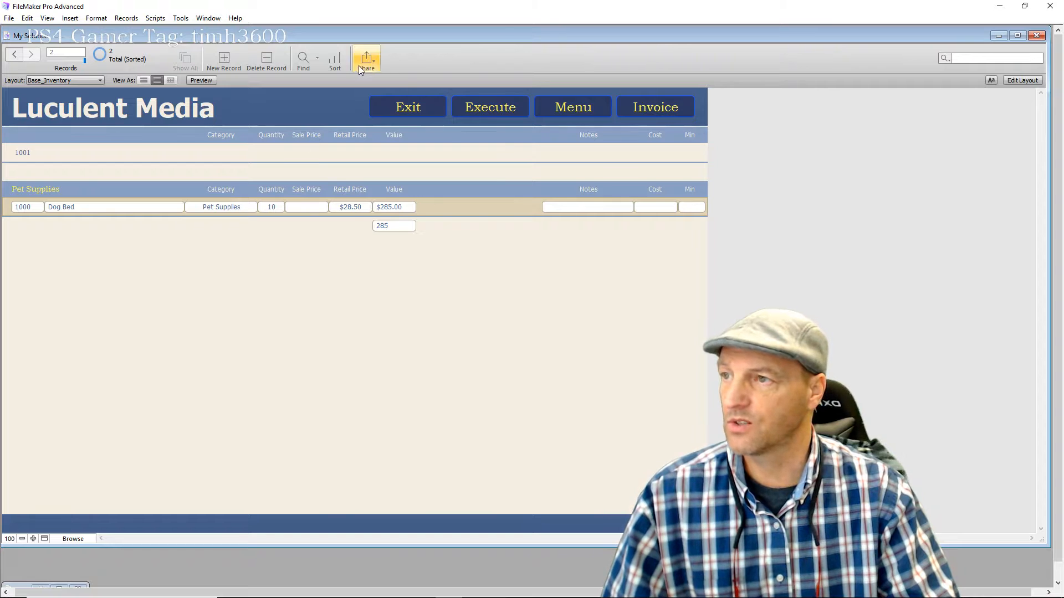
pyautogui.click(334, 61)
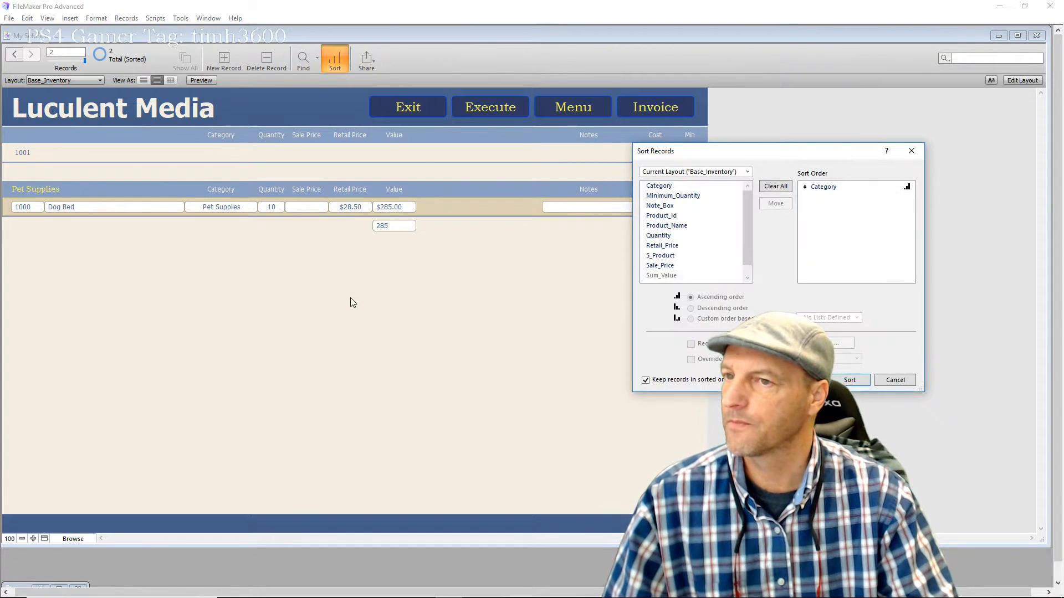
pyautogui.doubleClick(669, 189)
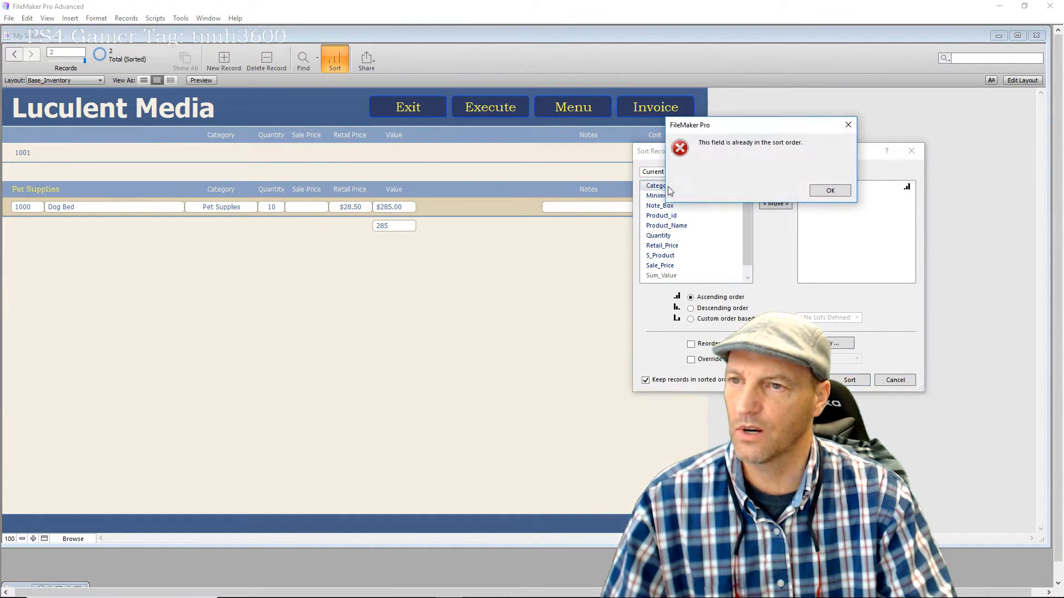
pyautogui.click(830, 190)
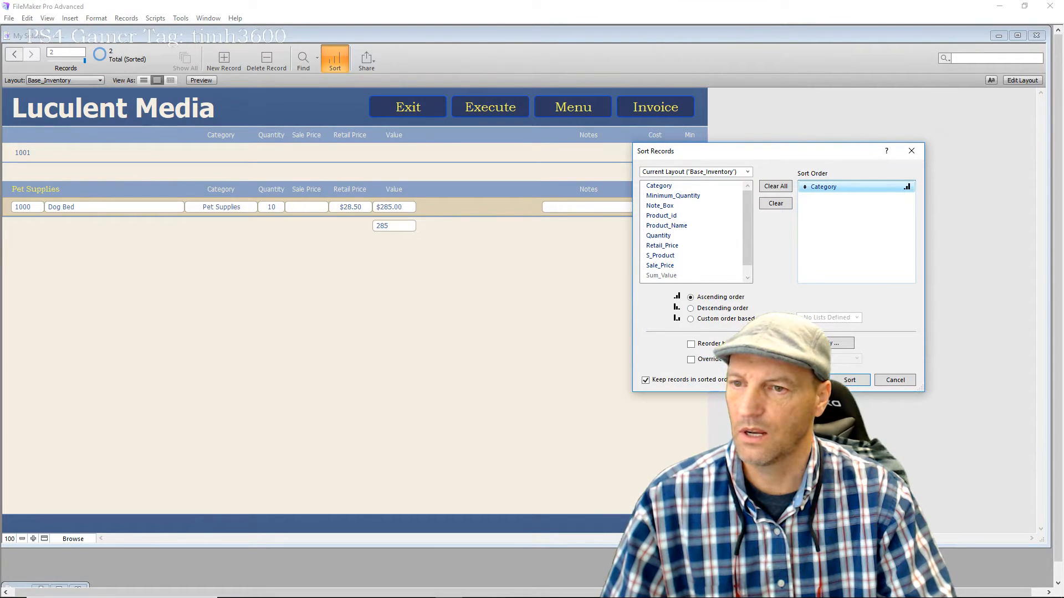
pyautogui.click(845, 382)
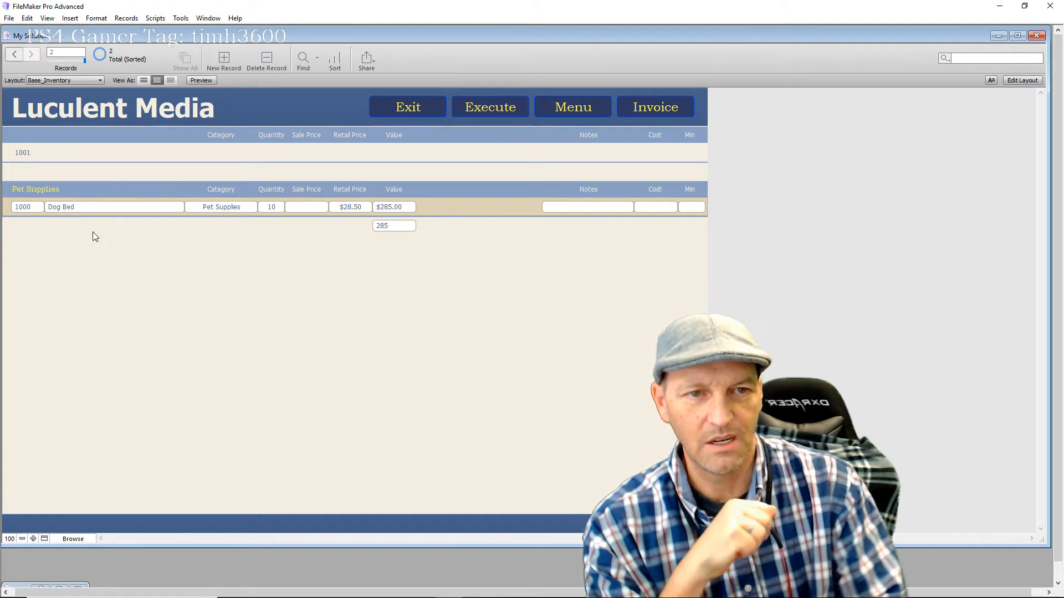
# Name record 1001 'Cat Bed', set its category to Pet Supplies, and commit it
pyautogui.click(84, 155)
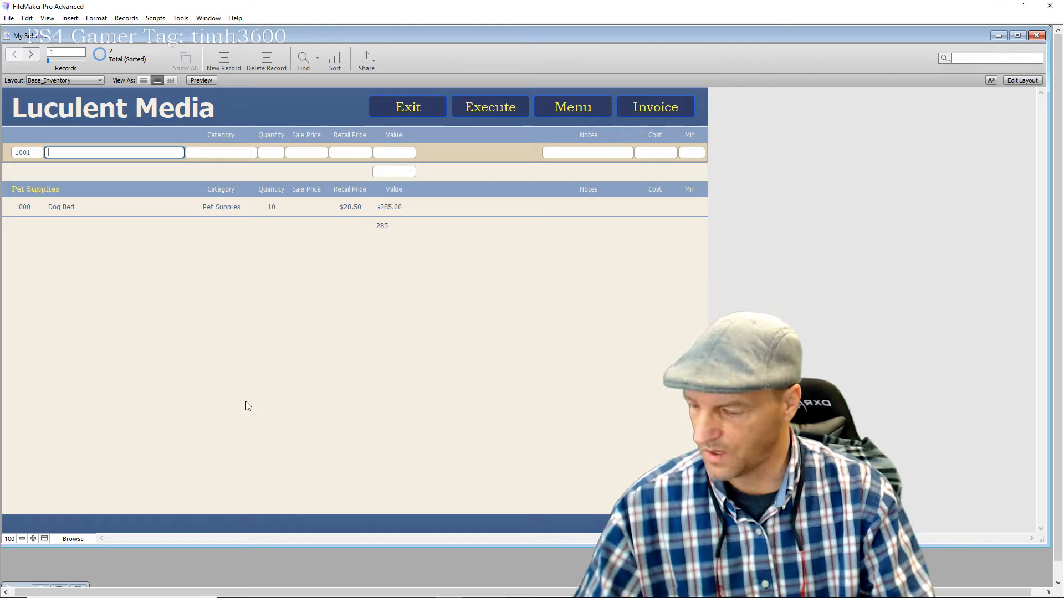
pyautogui.write('CA')
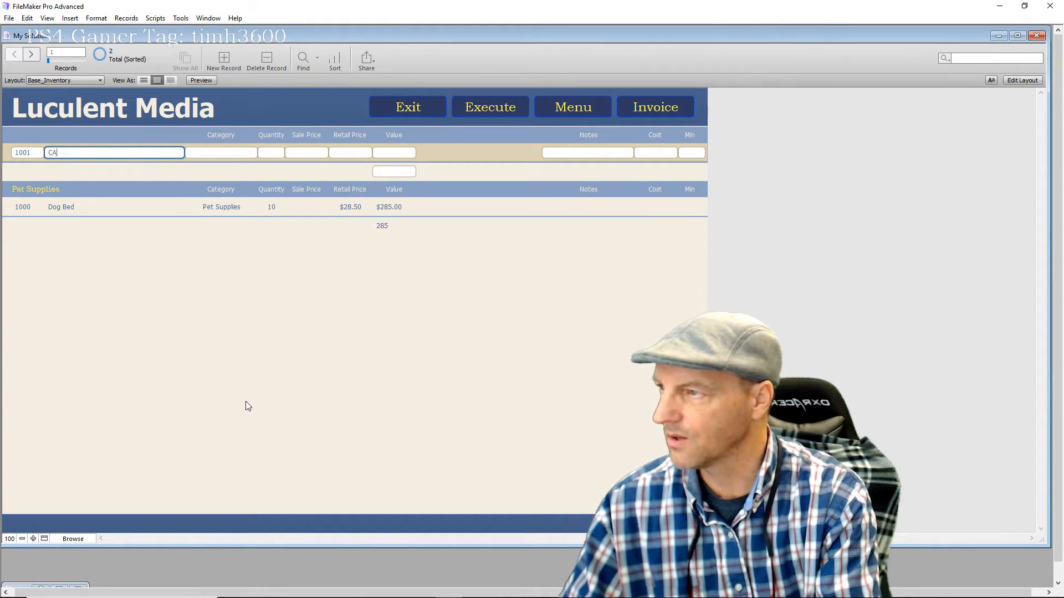
pyautogui.write('t Bed')
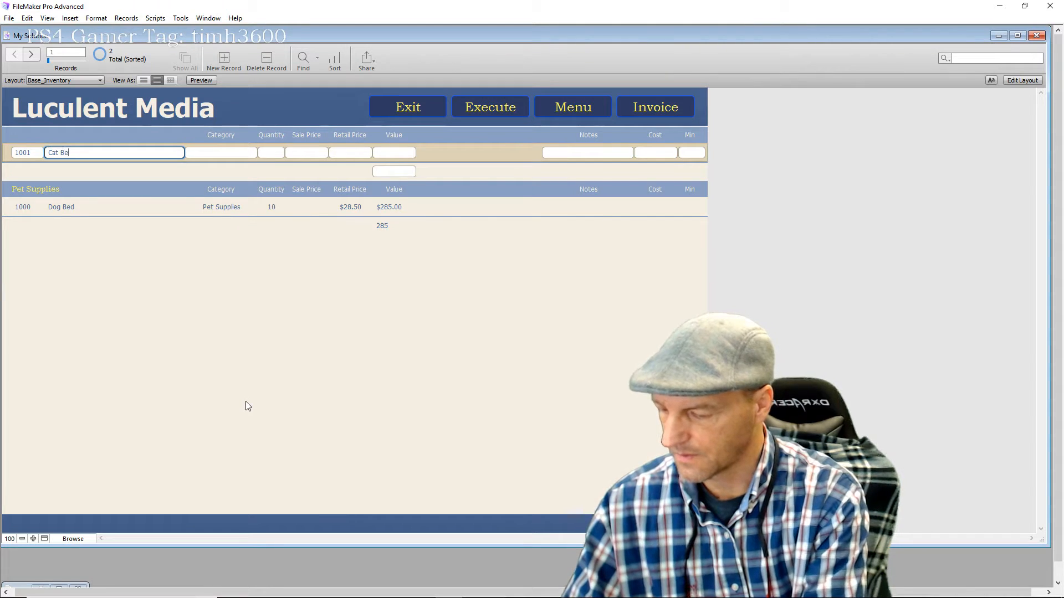
pyautogui.click(238, 151)
pyautogui.write('Pet')
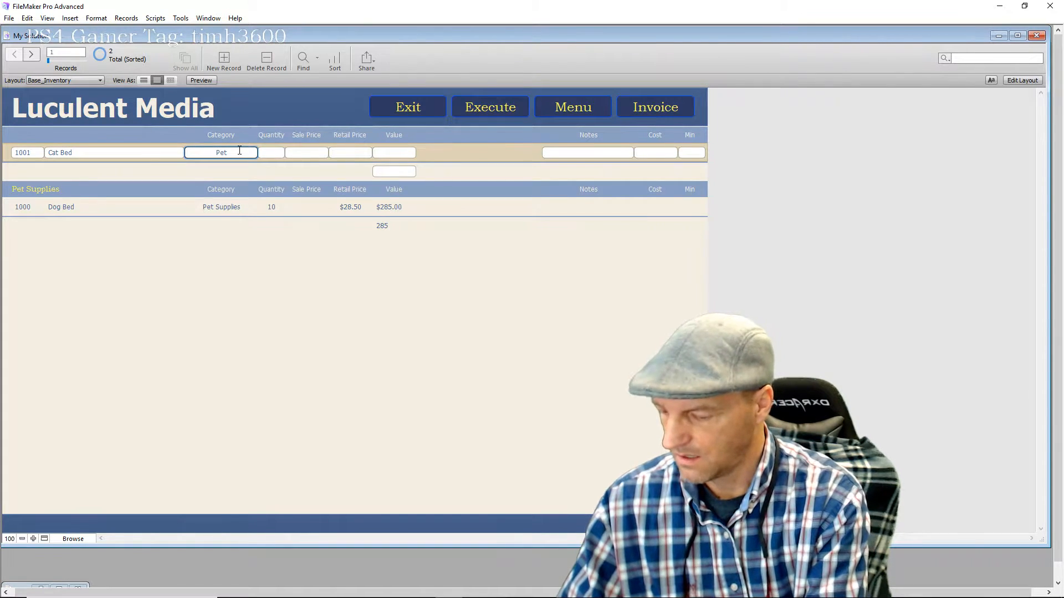
pyautogui.write(' Supplies')
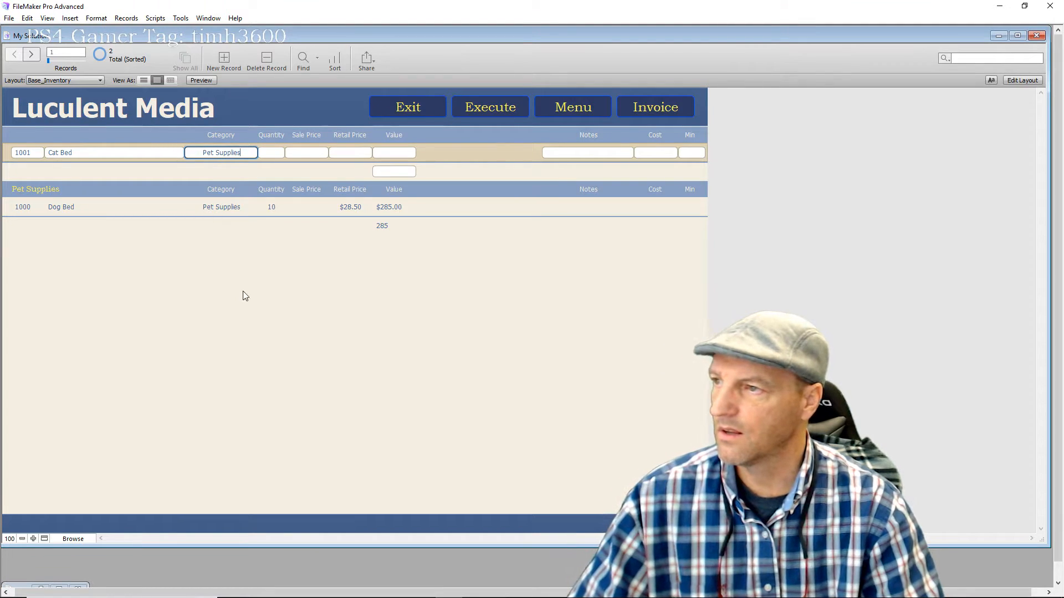
pyautogui.click(242, 292)
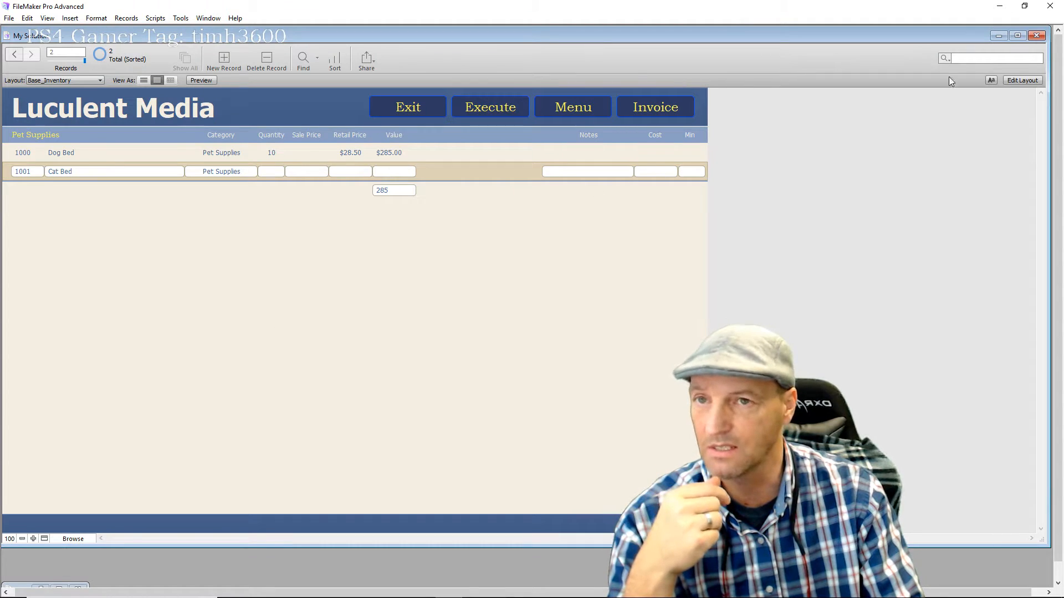
# In Layout mode, set the Category field's control style to Drop-down list in the Inspector's Data tab
pyautogui.click(1022, 81)
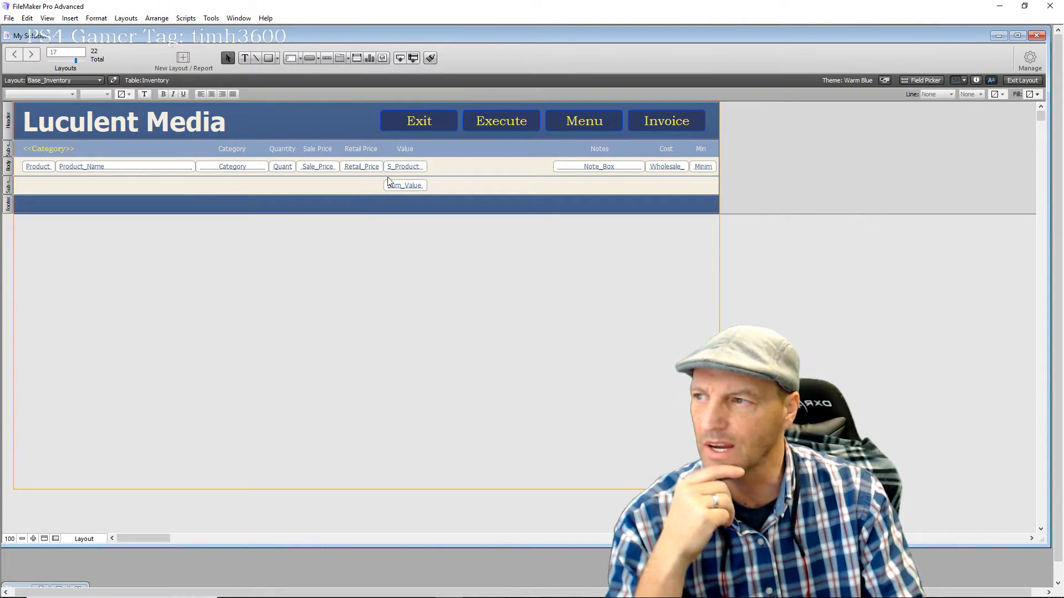
pyautogui.click(252, 173)
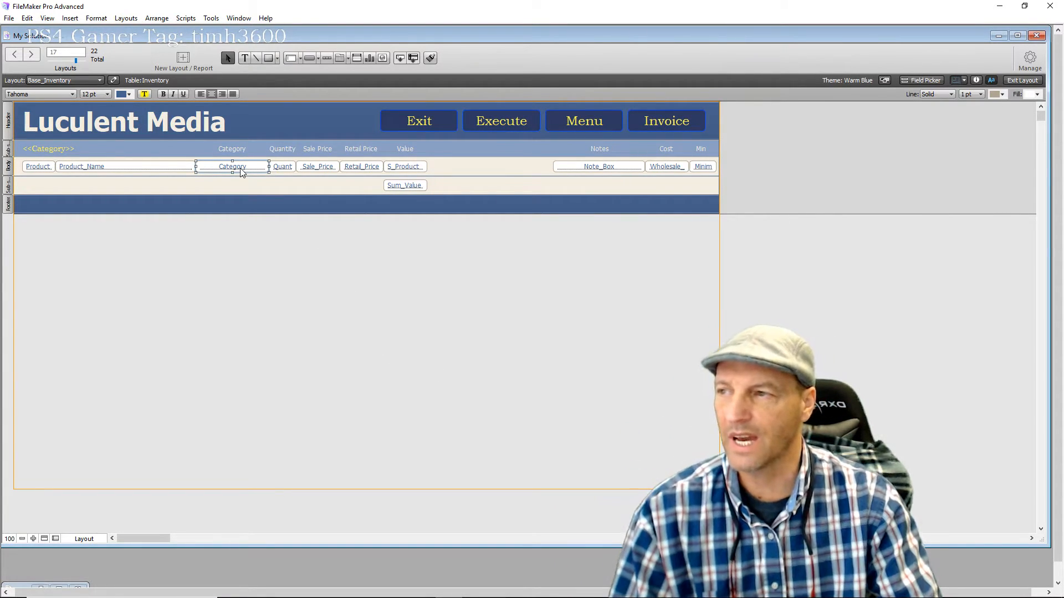
pyautogui.click(977, 80)
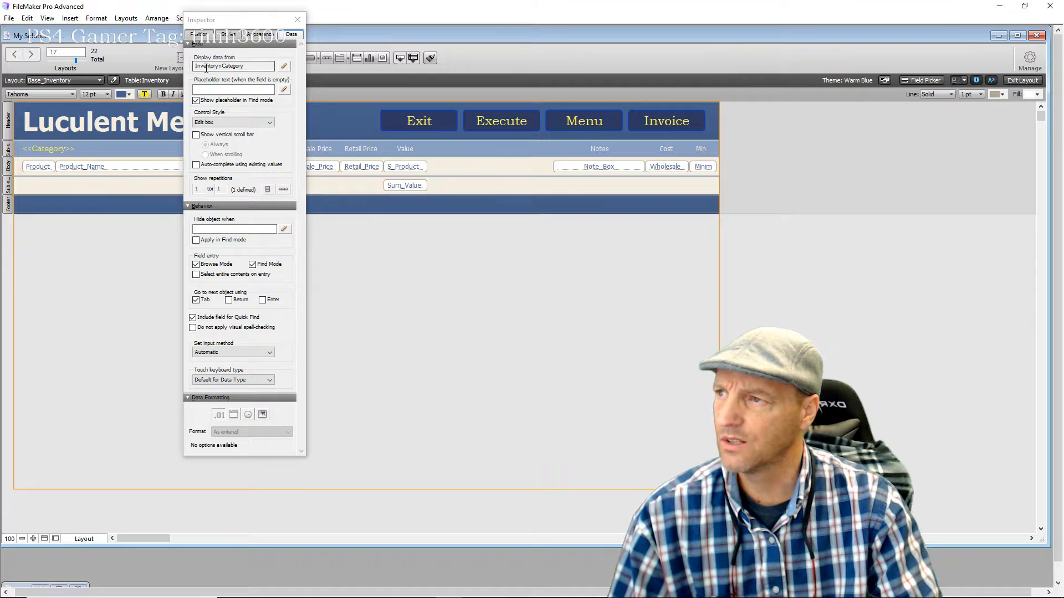
pyautogui.click(220, 123)
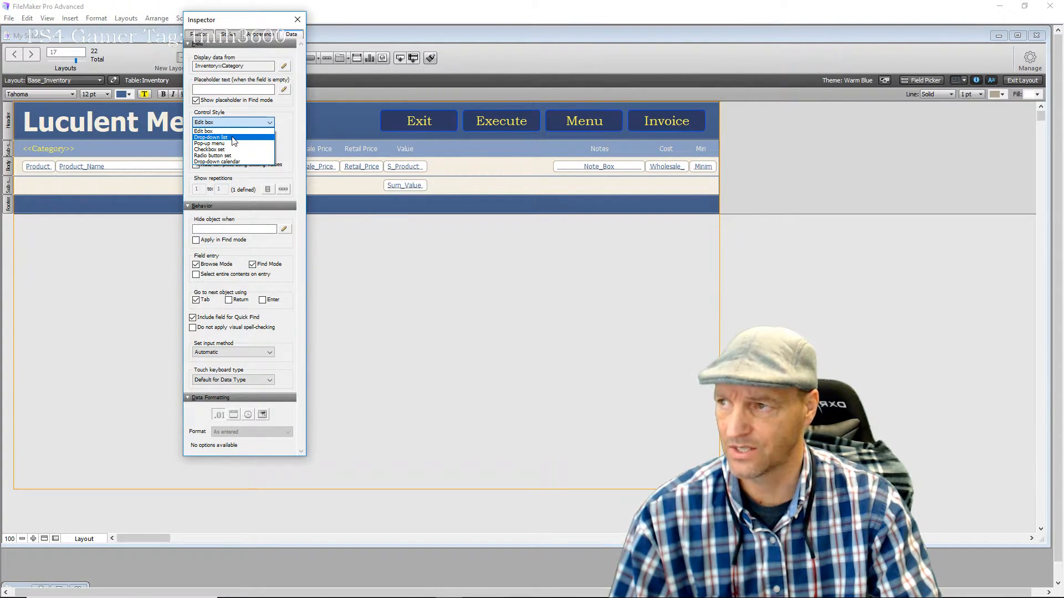
pyautogui.click(232, 136)
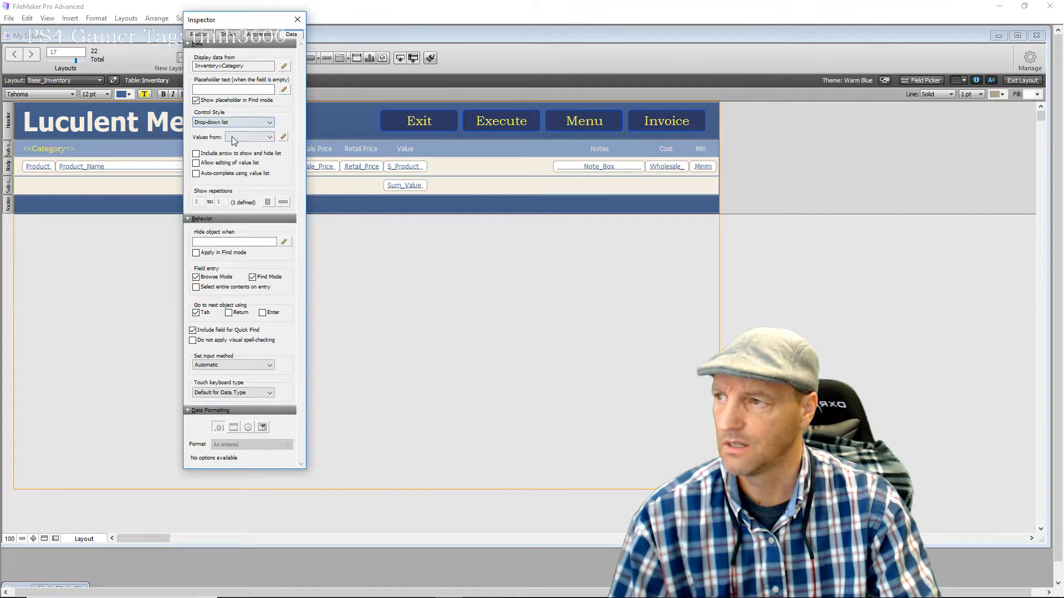
# Create a new value list named 'Category Products' that uses values from a field
pyautogui.click(284, 137)
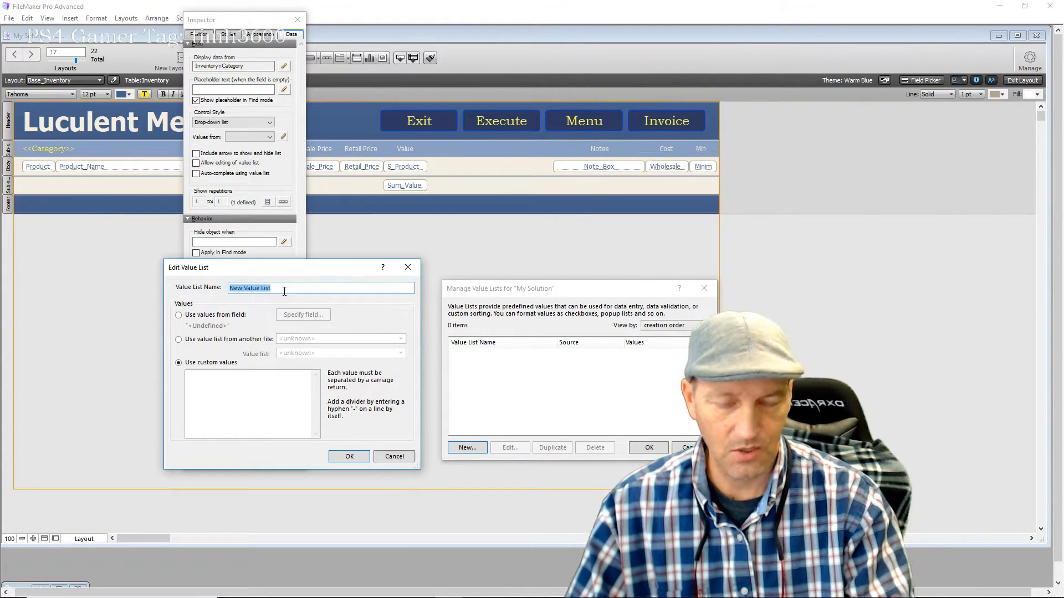
pyautogui.write('Category')
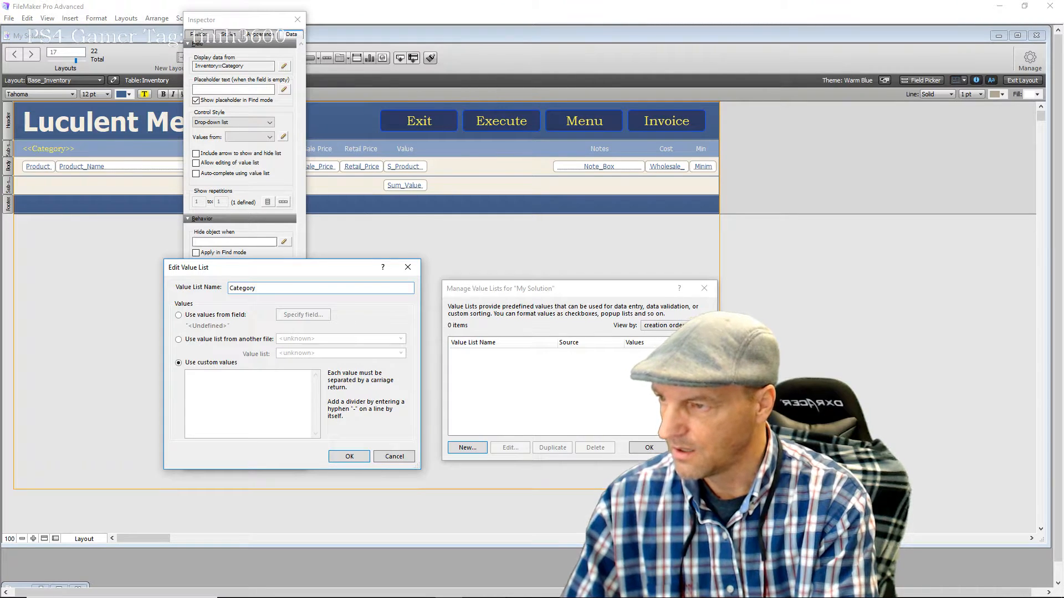
pyautogui.write(' Products')
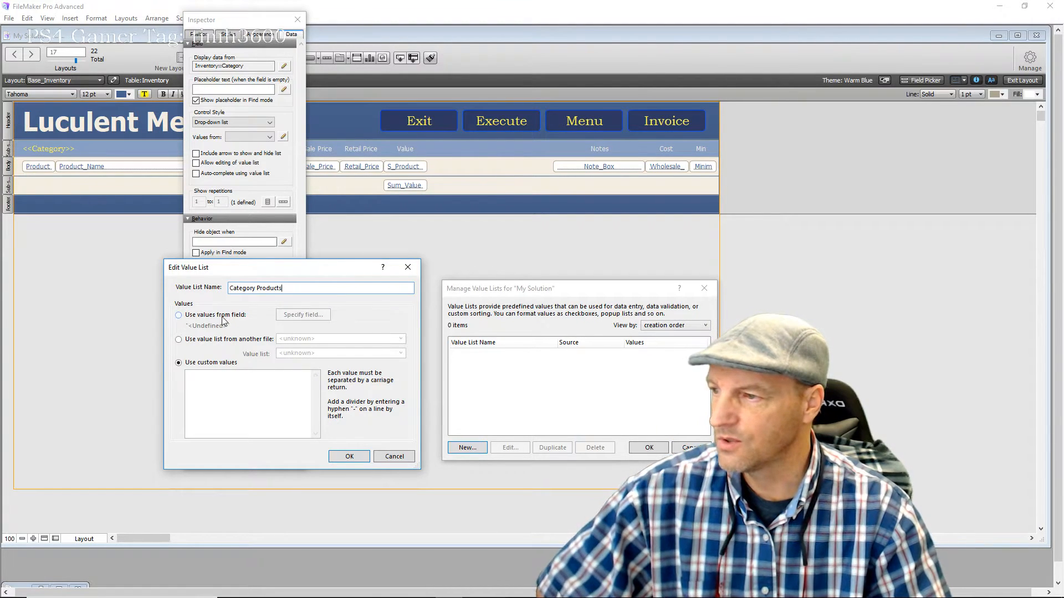
pyautogui.click(178, 316)
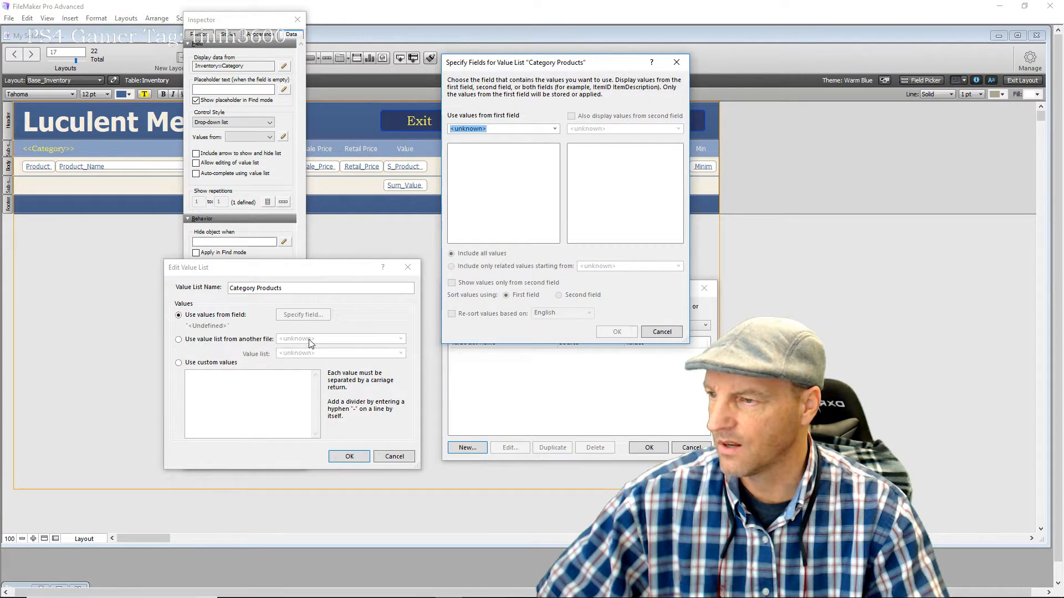
# Choose the Inventory table's Category field as the value list's source
pyautogui.click(657, 334)
pyautogui.click(178, 340)
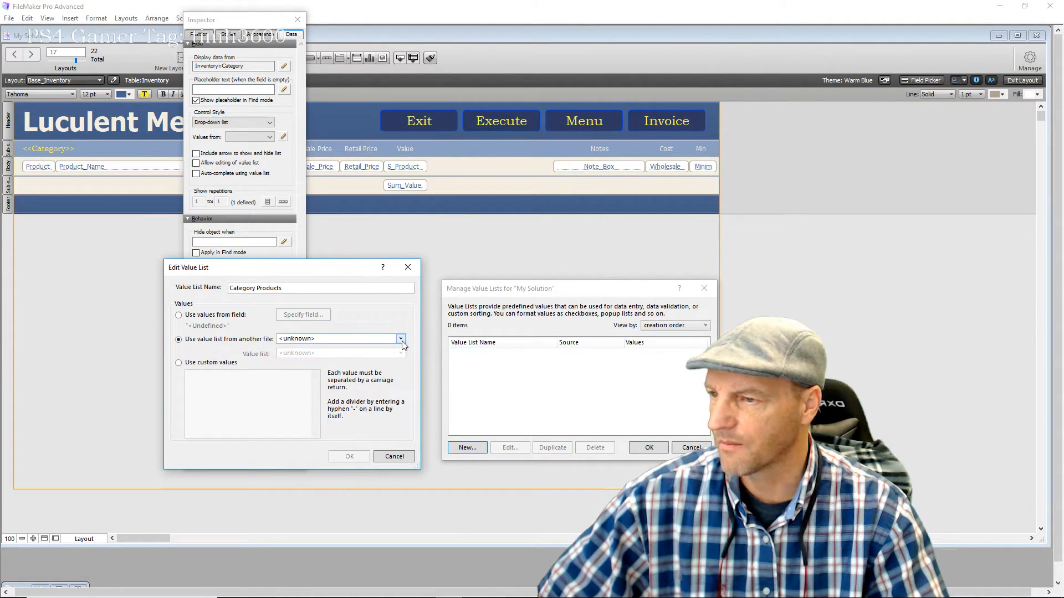
pyautogui.click(401, 339)
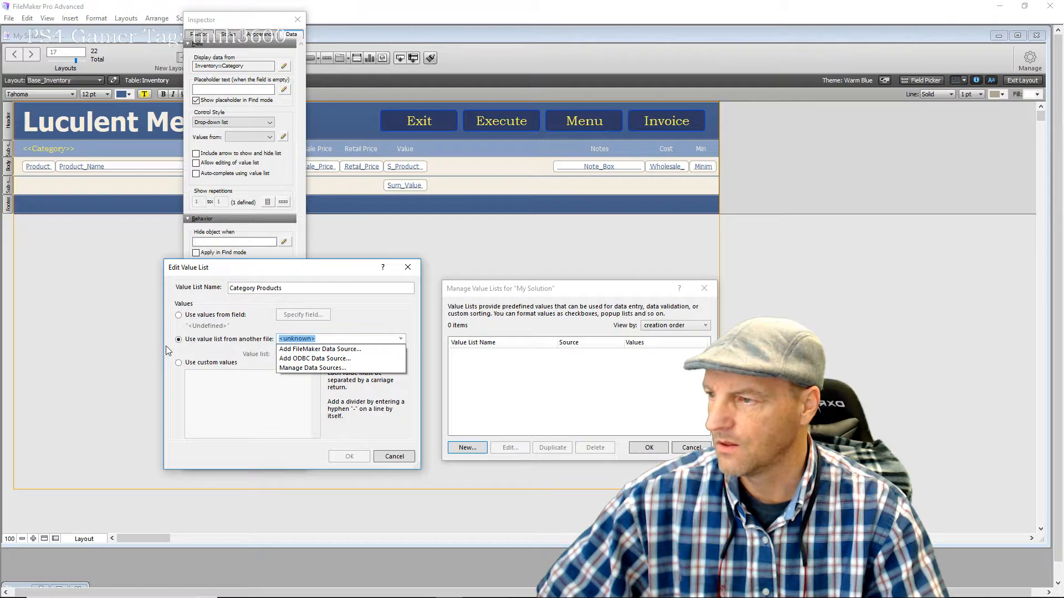
pyautogui.click(179, 318)
pyautogui.click(178, 316)
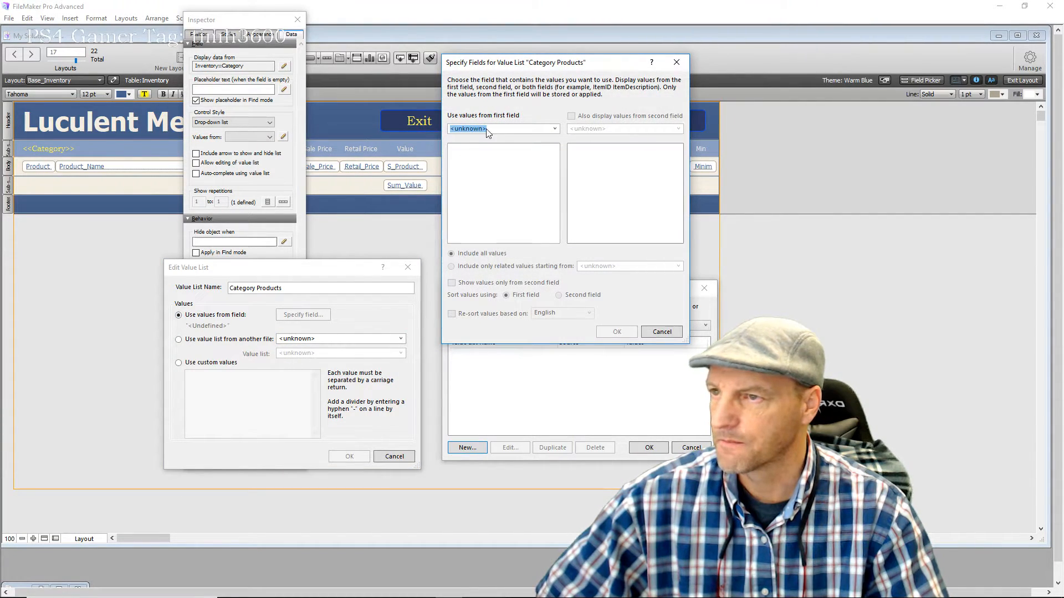
pyautogui.click(553, 130)
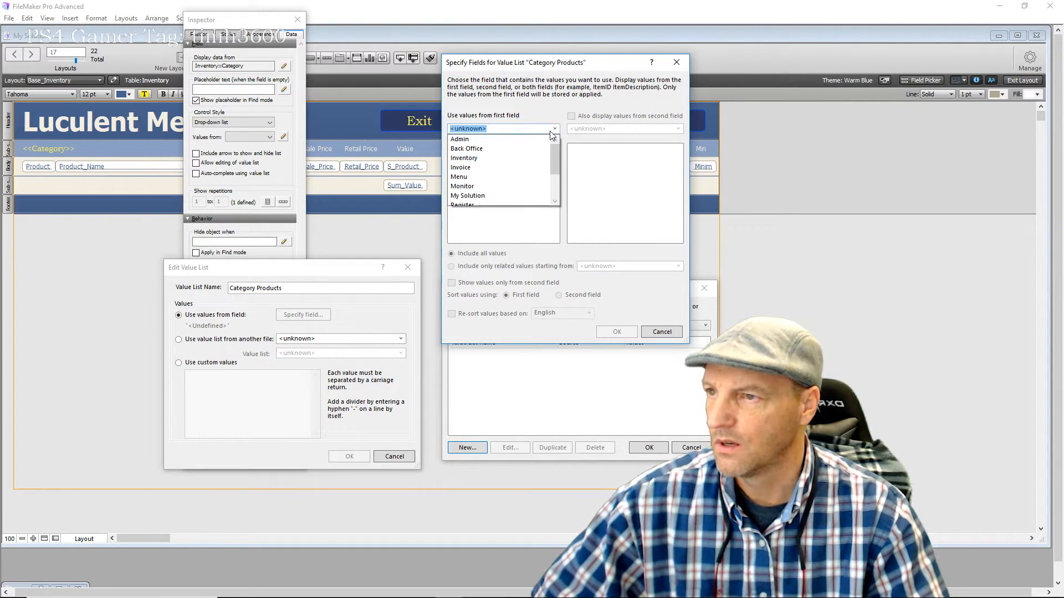
pyautogui.moveTo(557, 154); pyautogui.dragTo(559, 174)
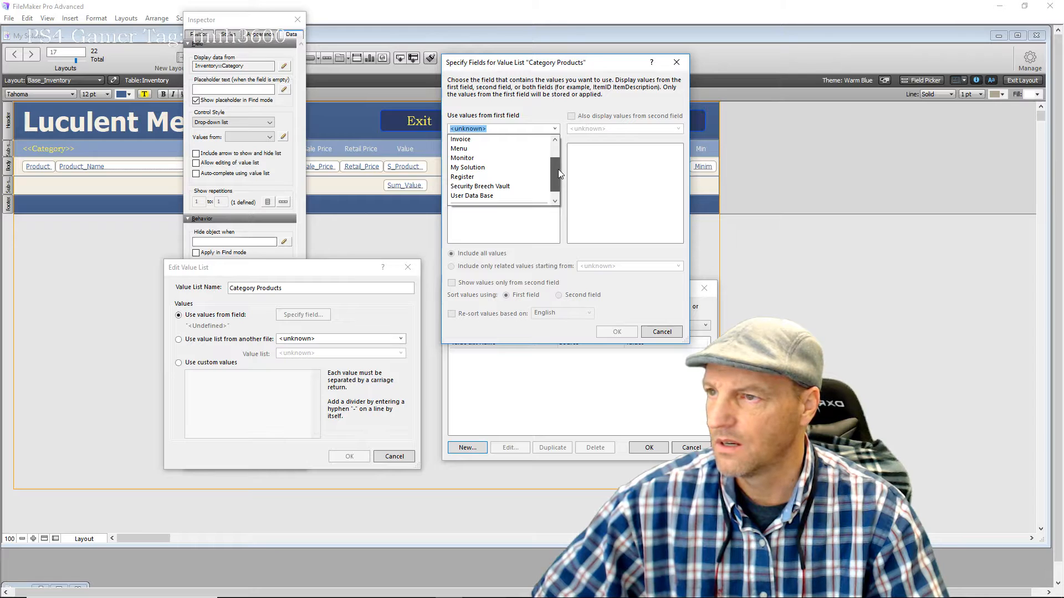
pyautogui.scroll(3, 555, 166)
pyautogui.click(490, 151)
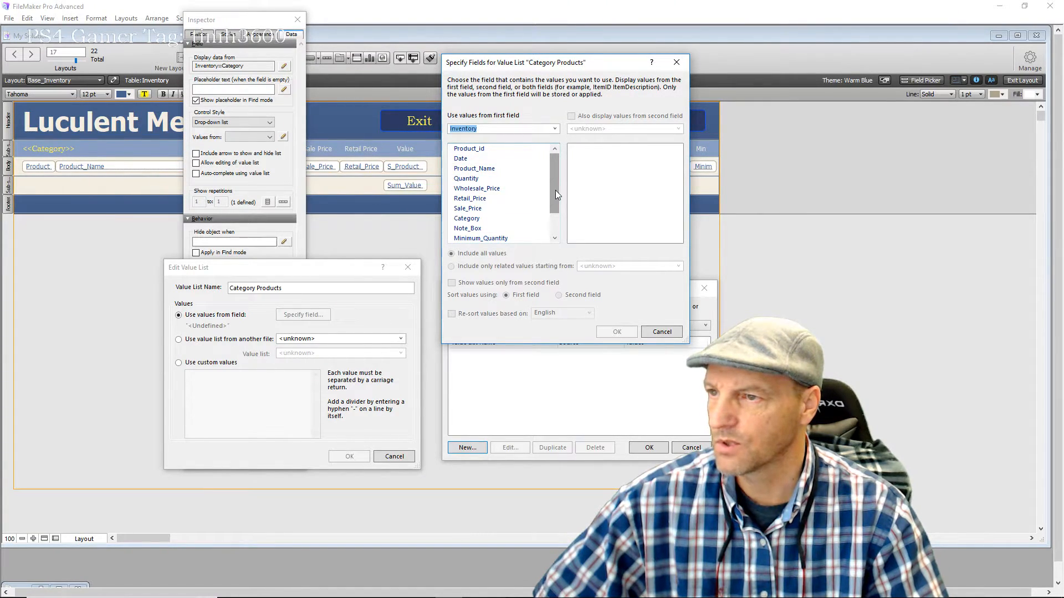
pyautogui.click(468, 218)
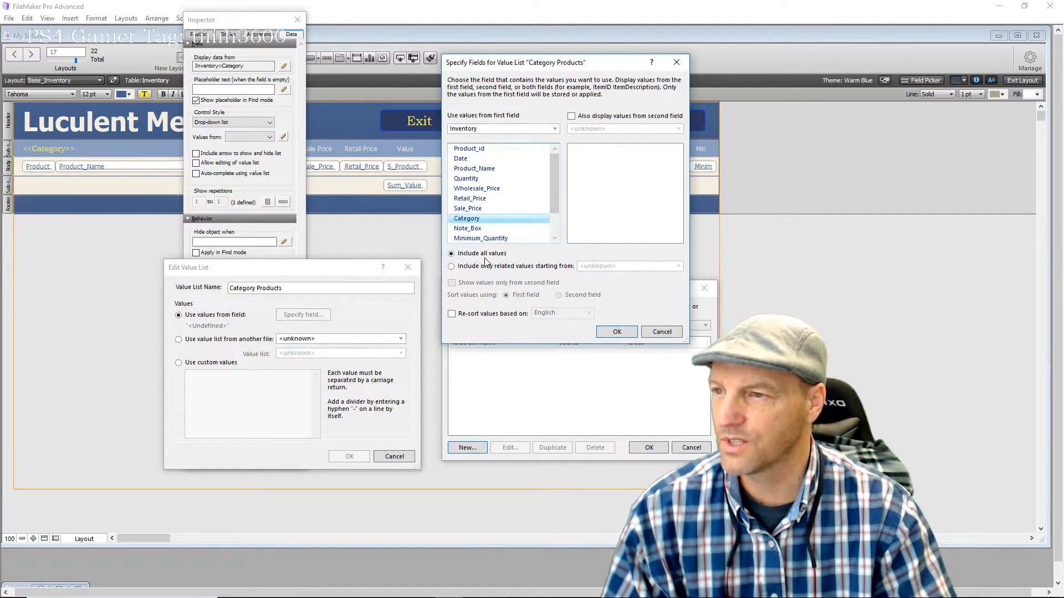
# Save the Category Products list, assign it to the Category drop-down, and close the Inspector
pyautogui.click(616, 332)
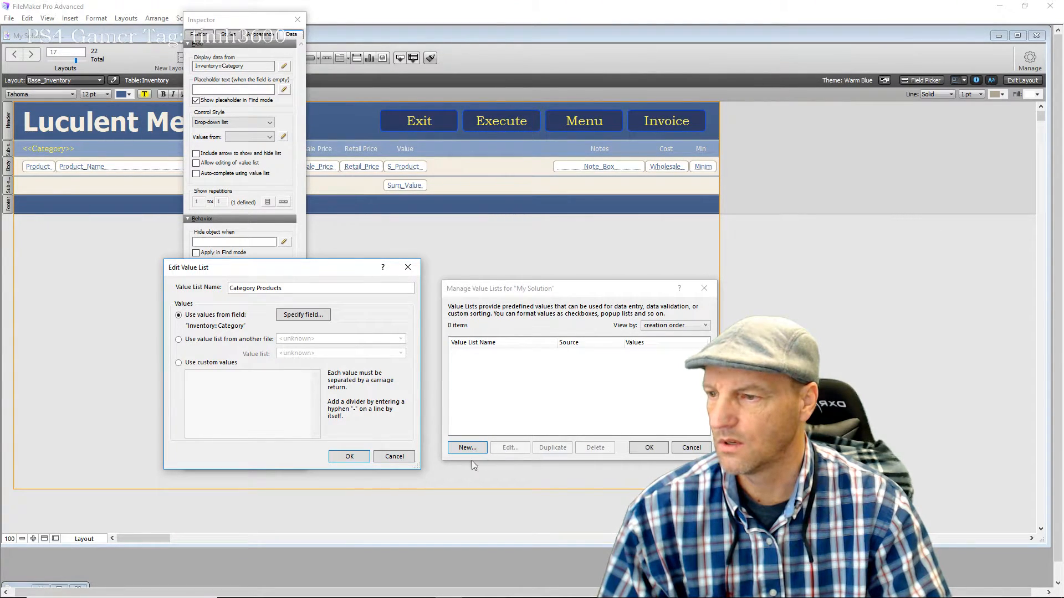
pyautogui.click(353, 457)
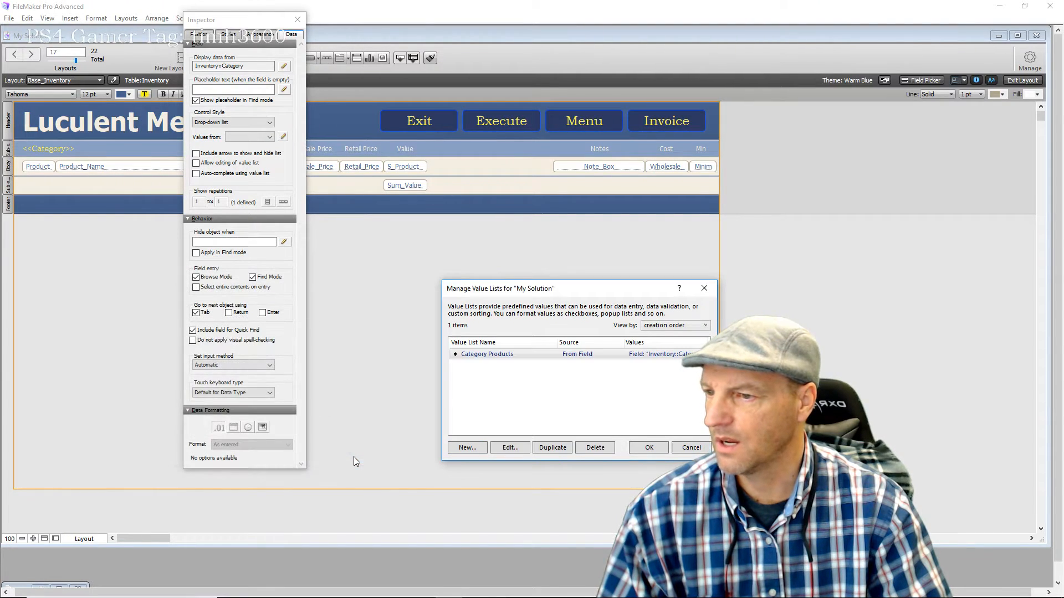
pyautogui.click(637, 446)
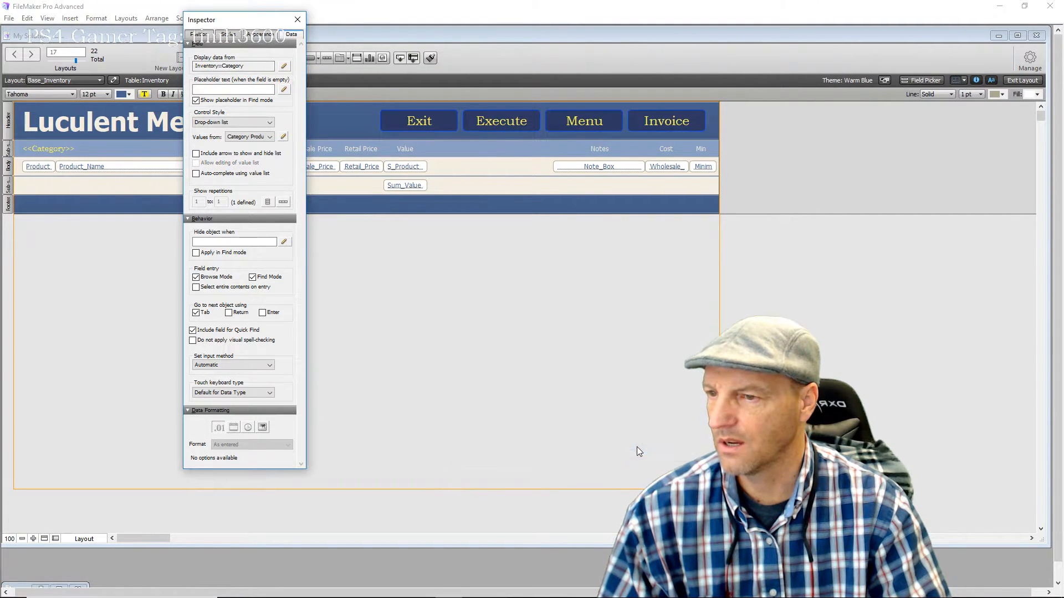
pyautogui.click(298, 22)
pyautogui.click(534, 329)
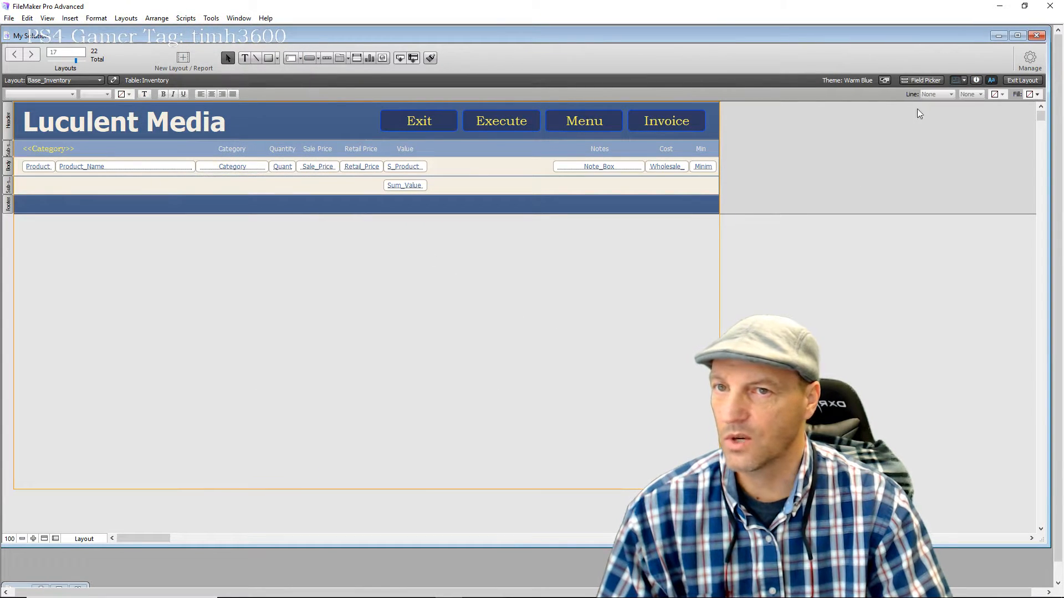
# In Browse mode, add a new record 'Hampster Bed' with category Pet Supplies from the drop-down
pyautogui.click(1023, 80)
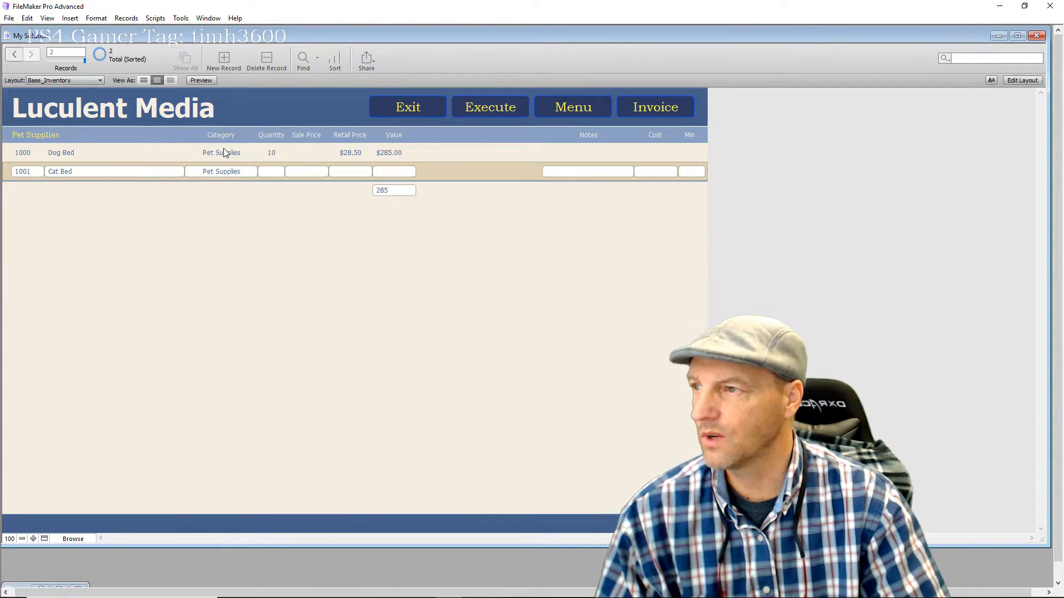
pyautogui.click(224, 57)
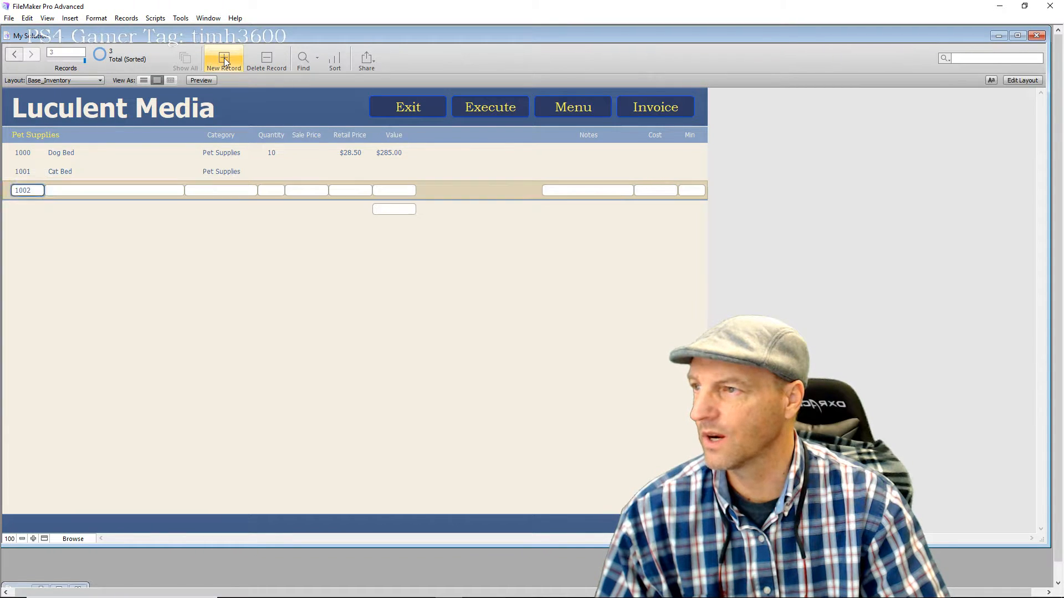
pyautogui.click(84, 190)
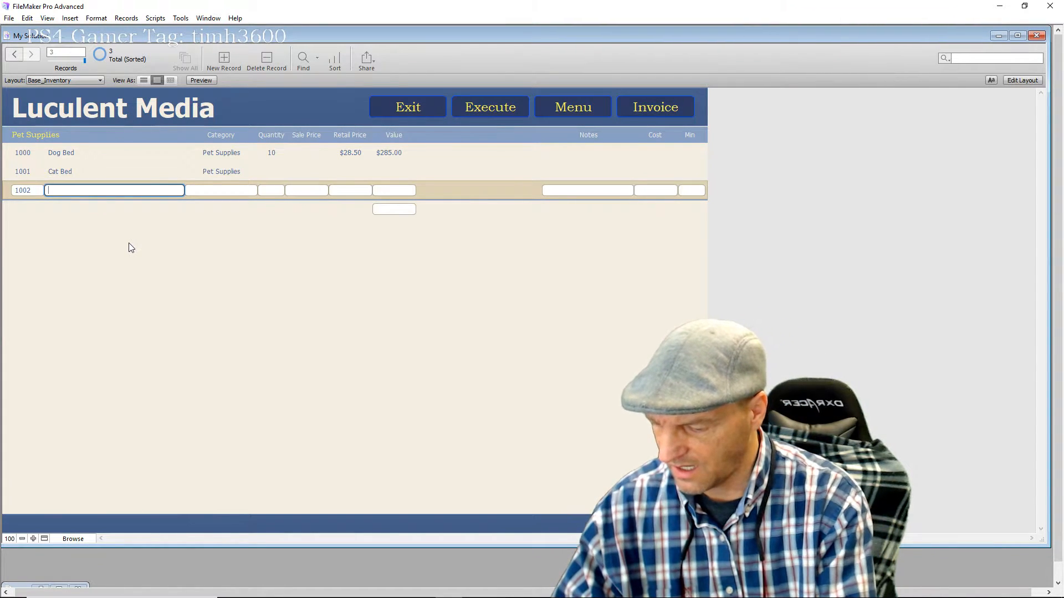
pyautogui.write('Ham')
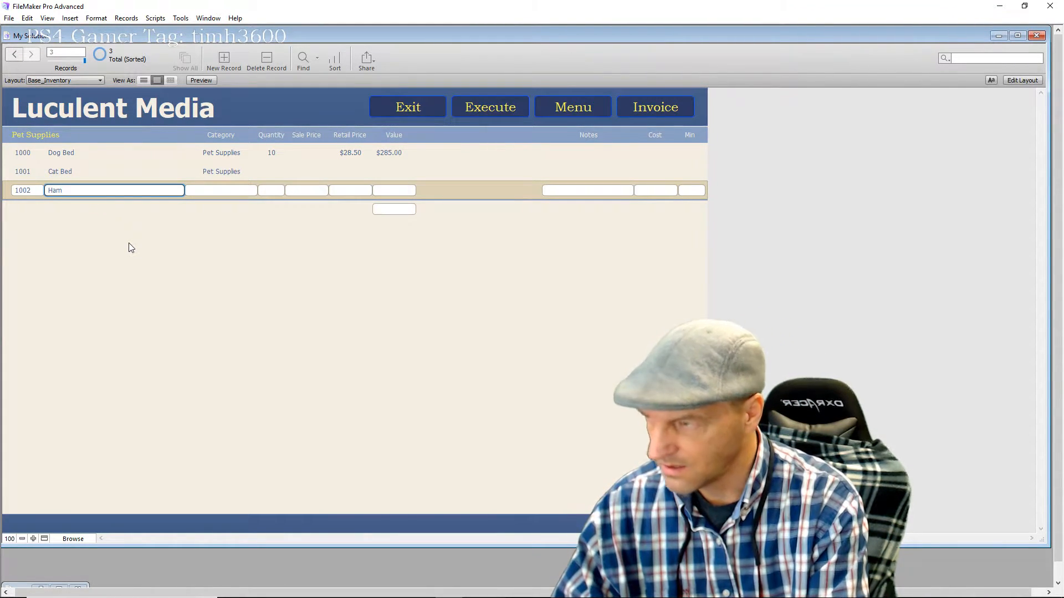
pyautogui.write('pster Bed')
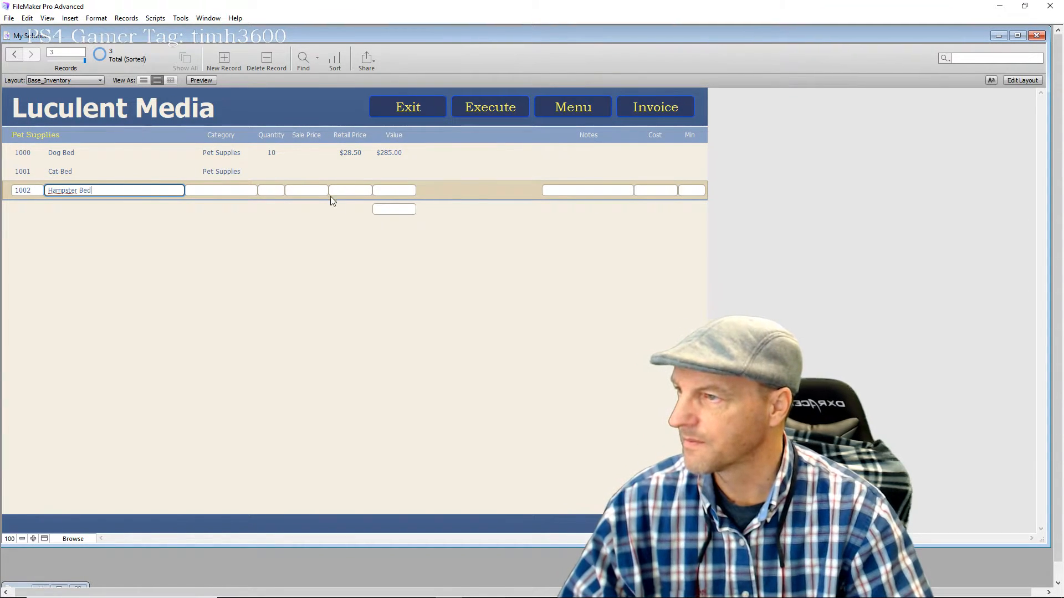
pyautogui.click(242, 191)
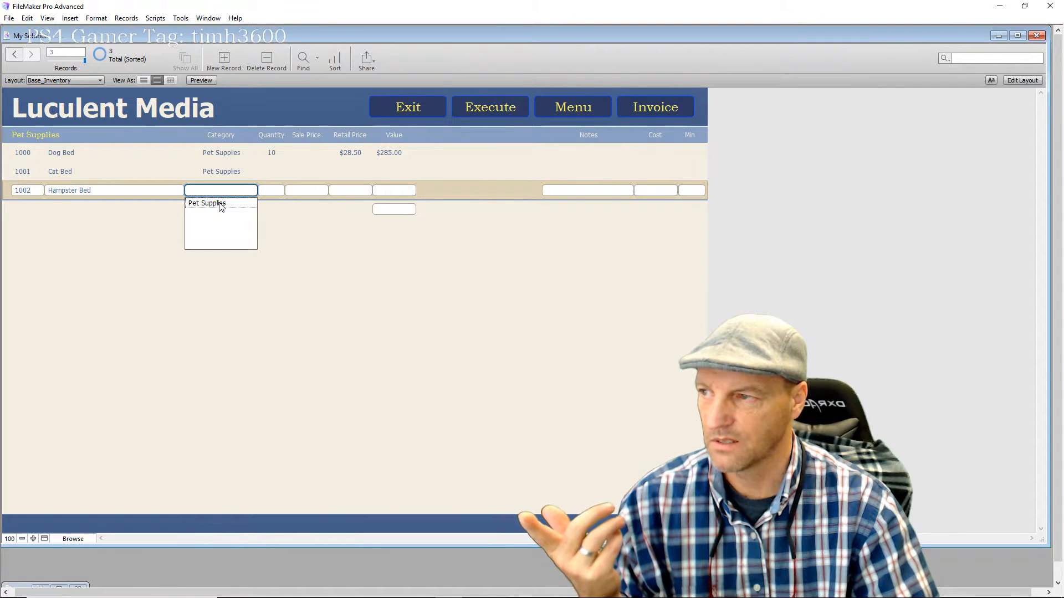
pyautogui.click(220, 204)
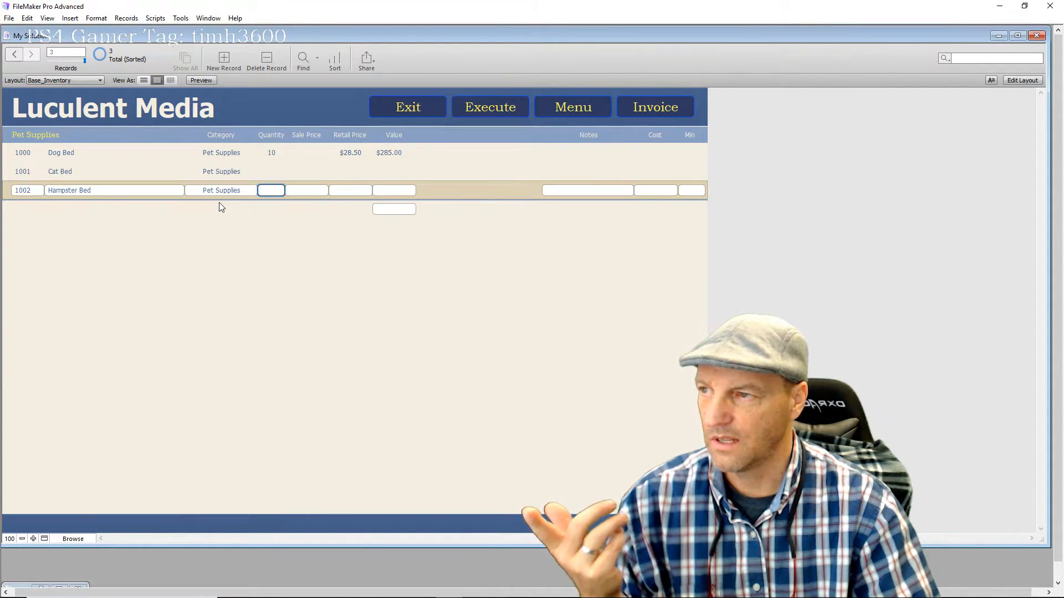
# Enter quantities 15 and 24 and retail prices 5 and 18, bringing the value total to 792
pyautogui.write('15')
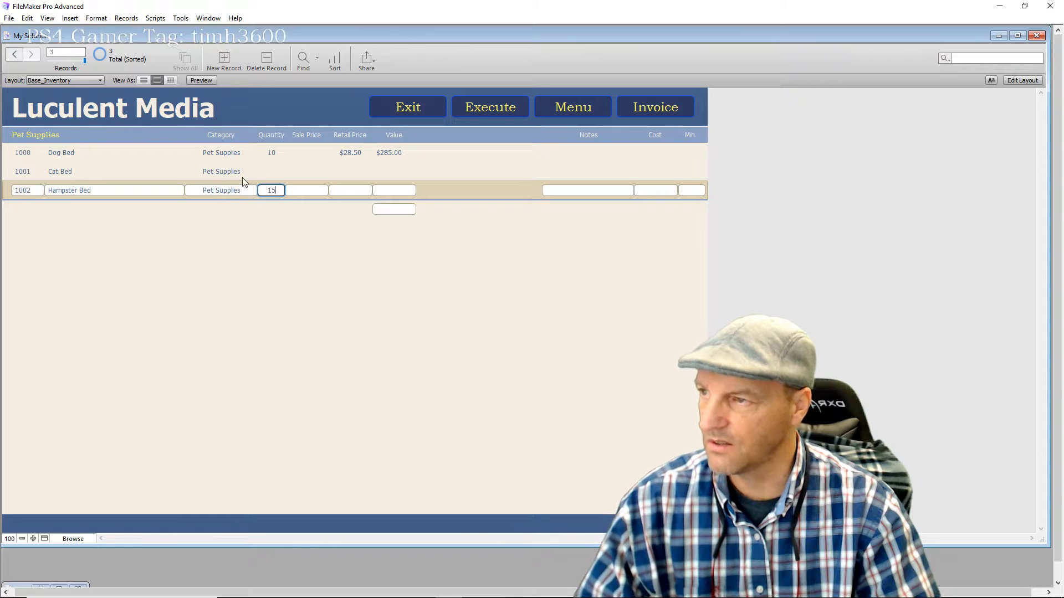
pyautogui.click(272, 172)
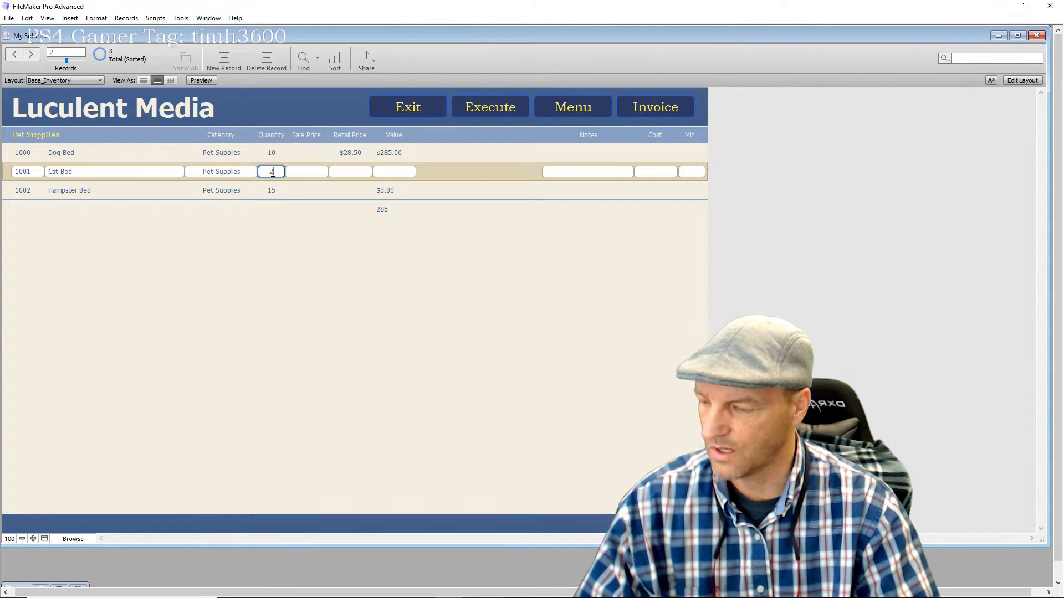
pyautogui.click(343, 173)
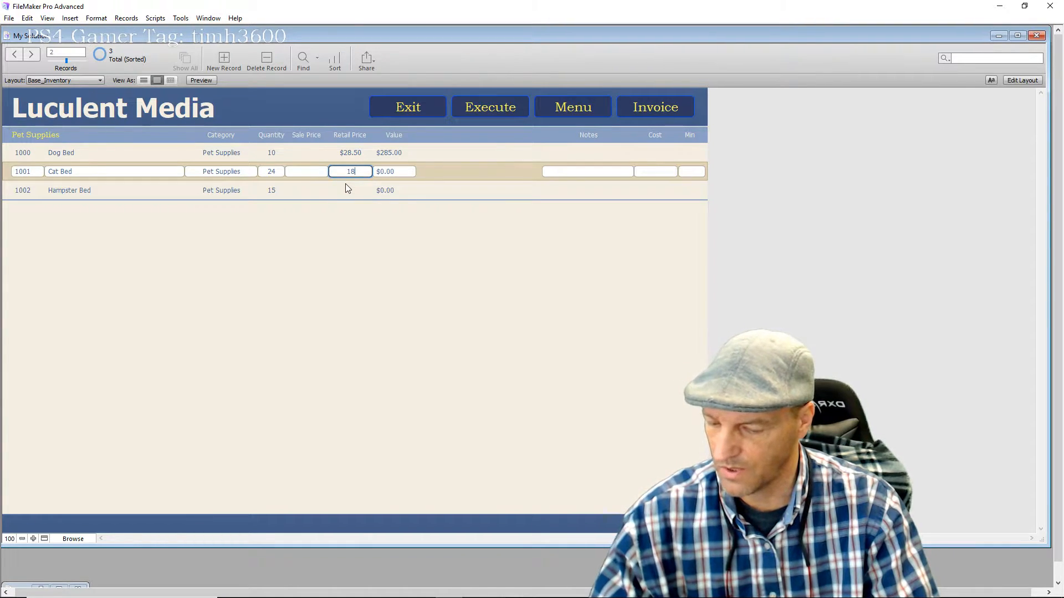
pyautogui.click(356, 190)
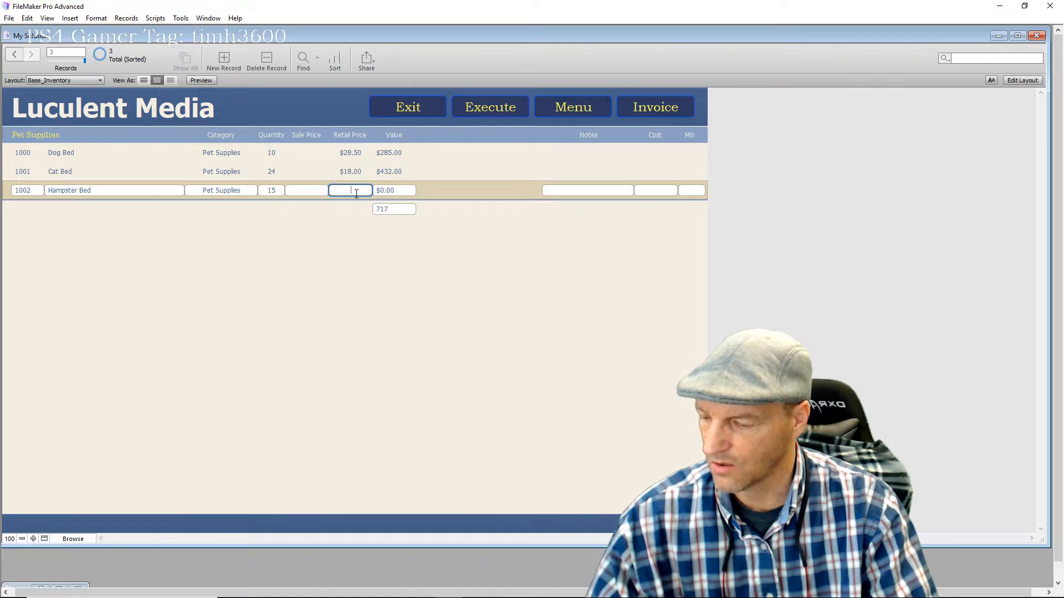
pyautogui.click(342, 233)
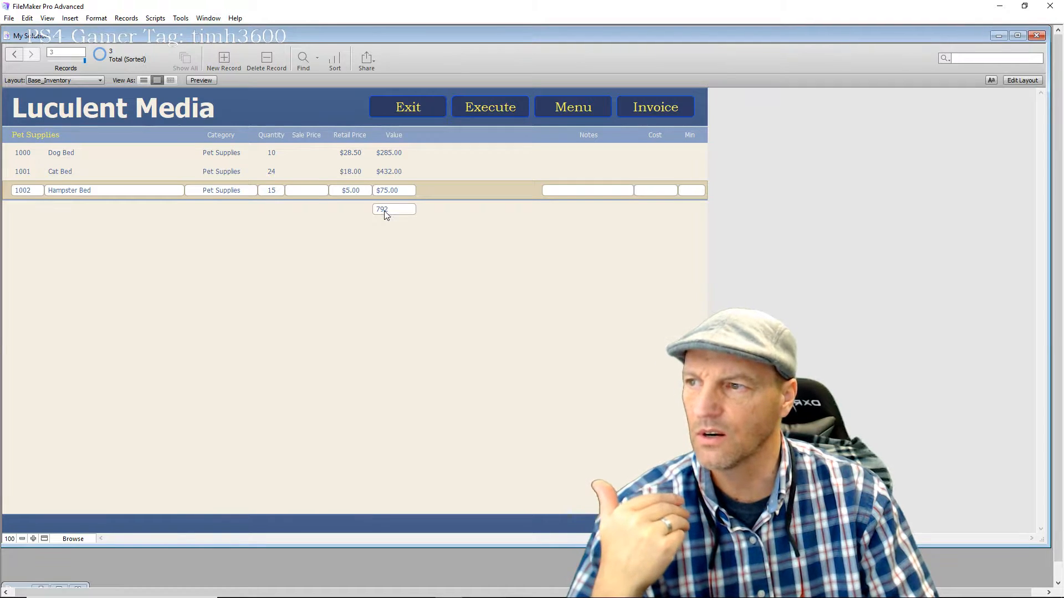
pyautogui.click(400, 212)
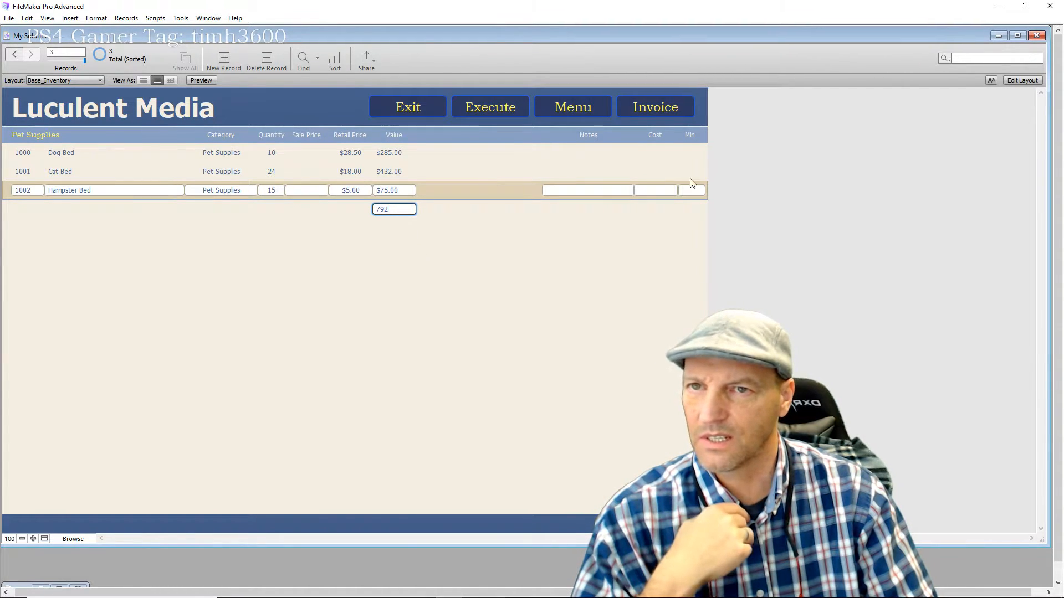
pyautogui.click(1023, 80)
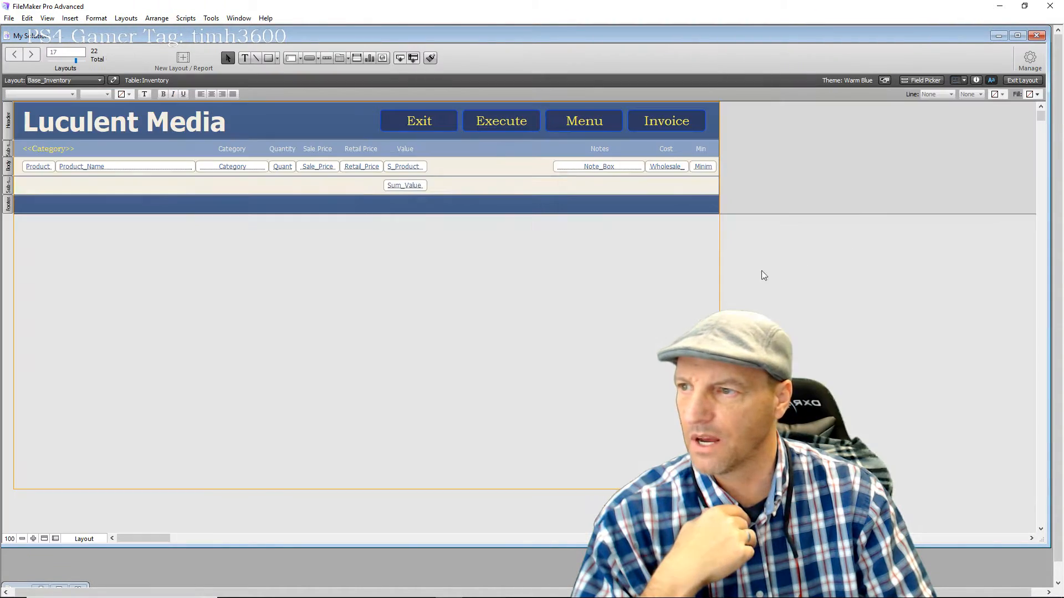
# Format Sum_Value as currency with 2 fixed decimals and the system separators
pyautogui.click(419, 190)
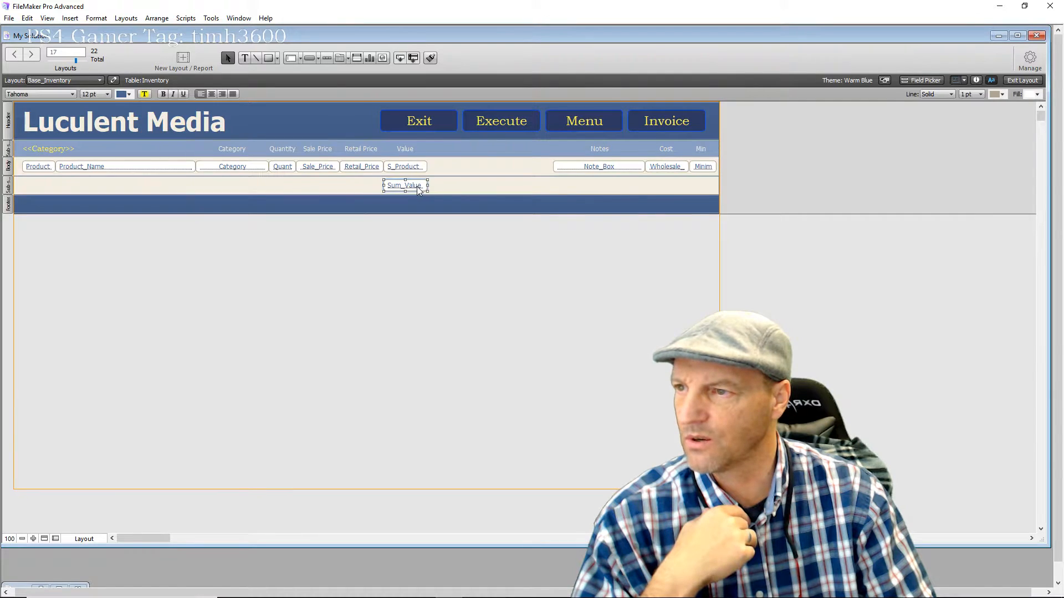
pyautogui.click(1025, 82)
pyautogui.click(1023, 80)
pyautogui.click(411, 188)
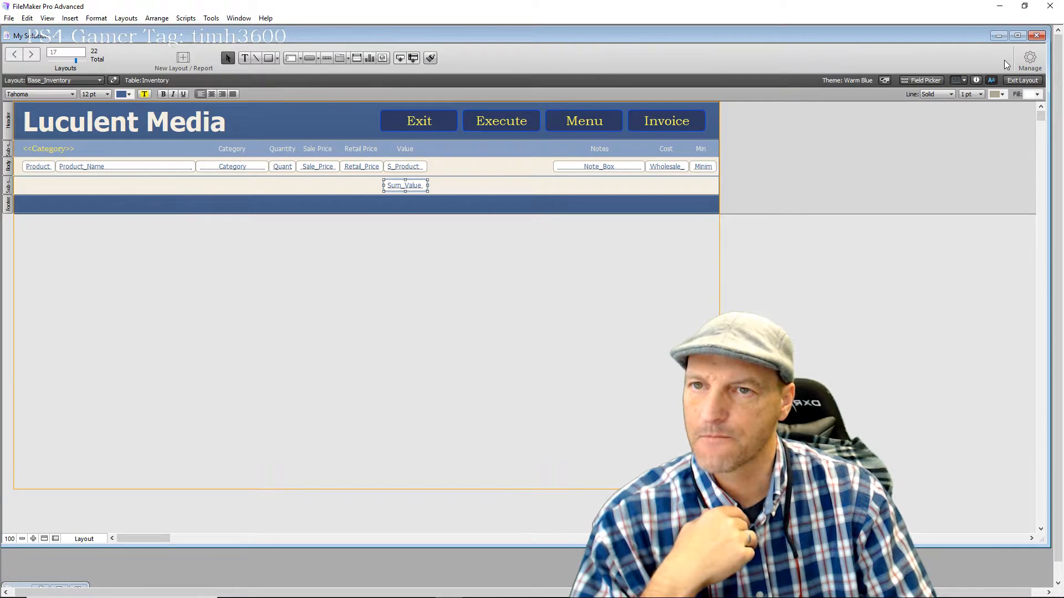
pyautogui.click(977, 81)
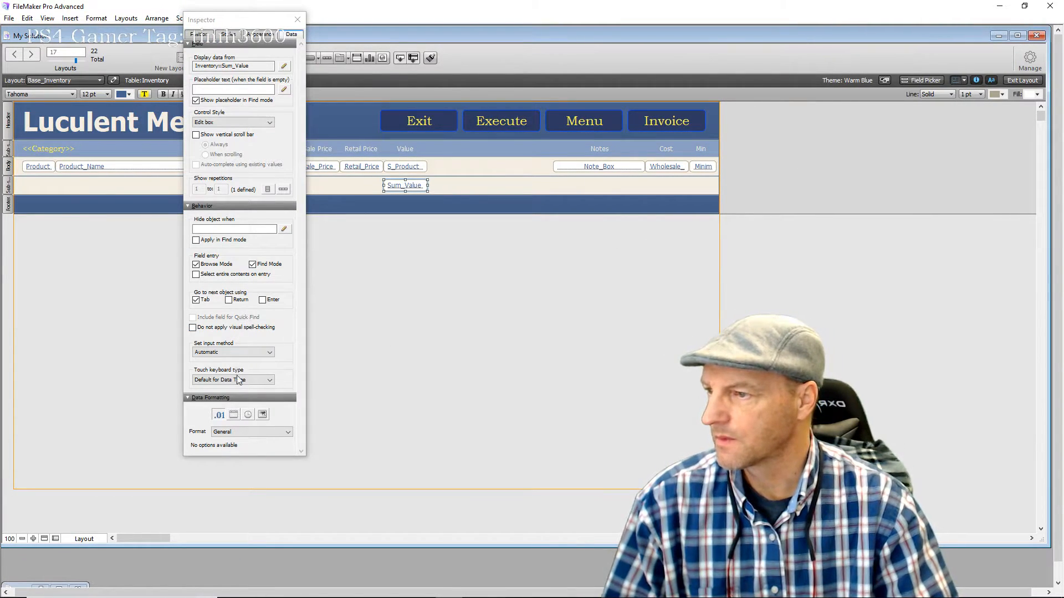
pyautogui.click(240, 432)
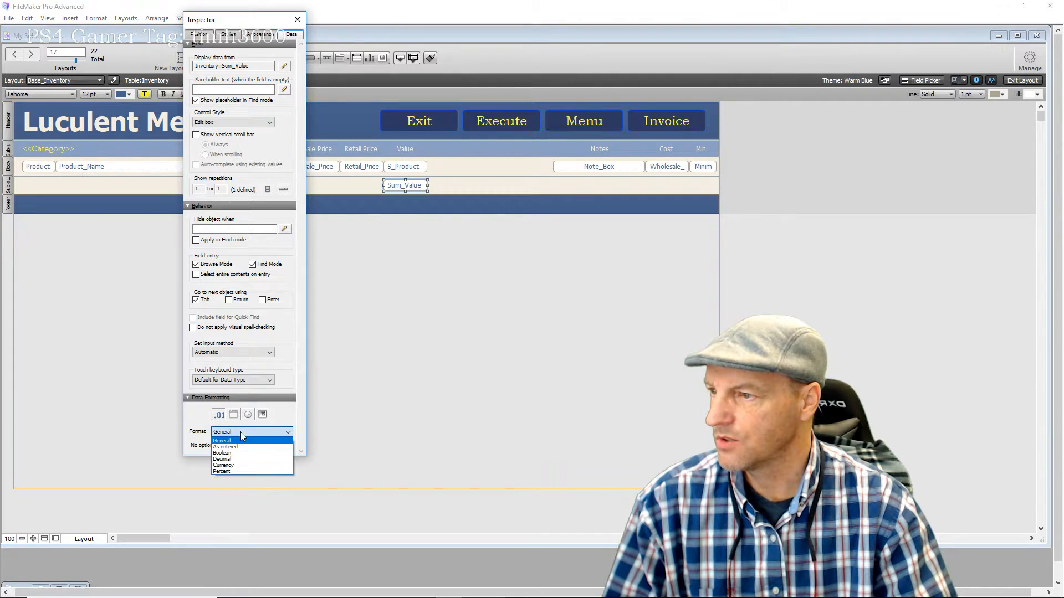
pyautogui.click(238, 464)
pyautogui.click(193, 448)
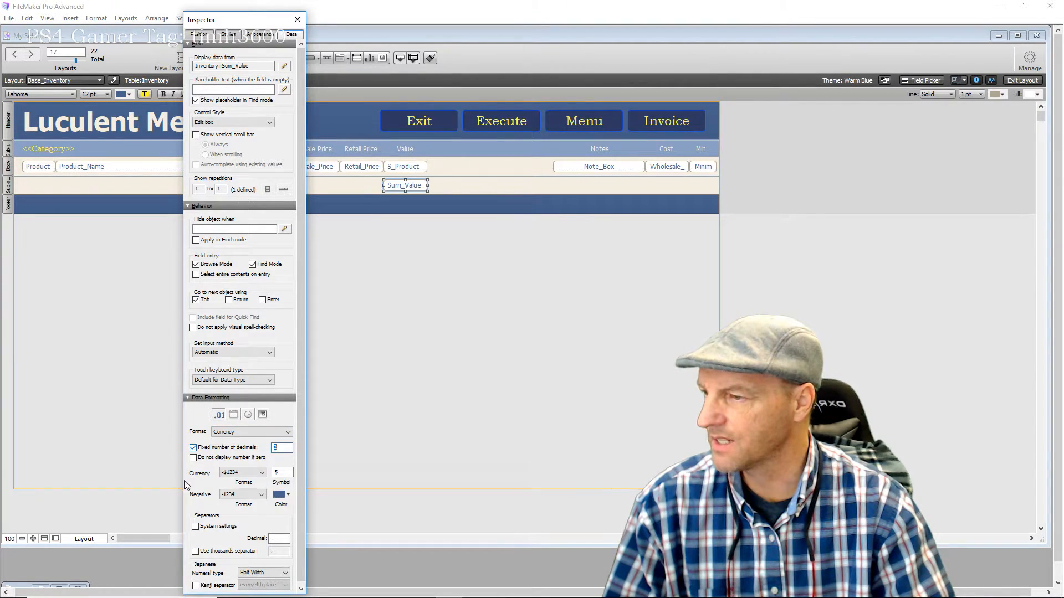
pyautogui.click(195, 527)
pyautogui.click(299, 21)
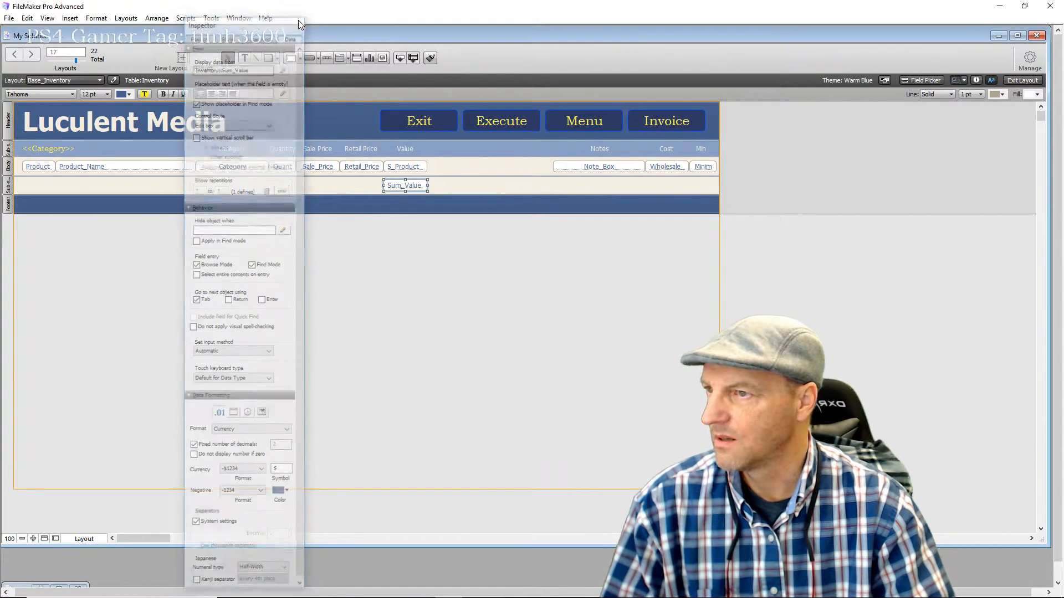
# Centre-align Sum_Value and S_Product, then return to Browse mode showing $792.00
pyautogui.click(413, 294)
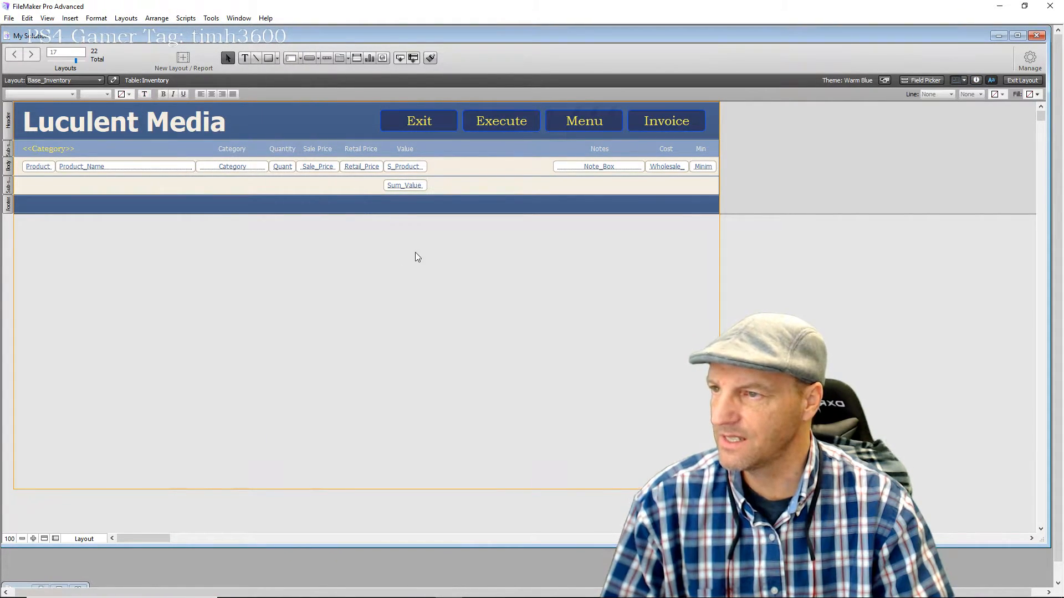
pyautogui.click(397, 189)
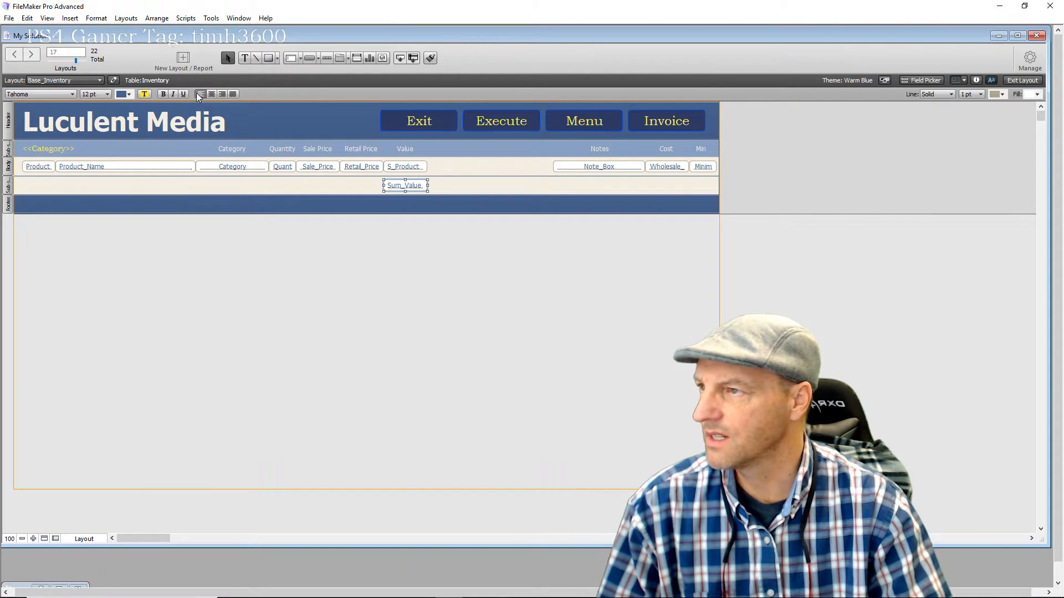
pyautogui.click(211, 94)
pyautogui.click(403, 169)
pyautogui.click(213, 94)
pyautogui.click(357, 172)
pyautogui.click(326, 172)
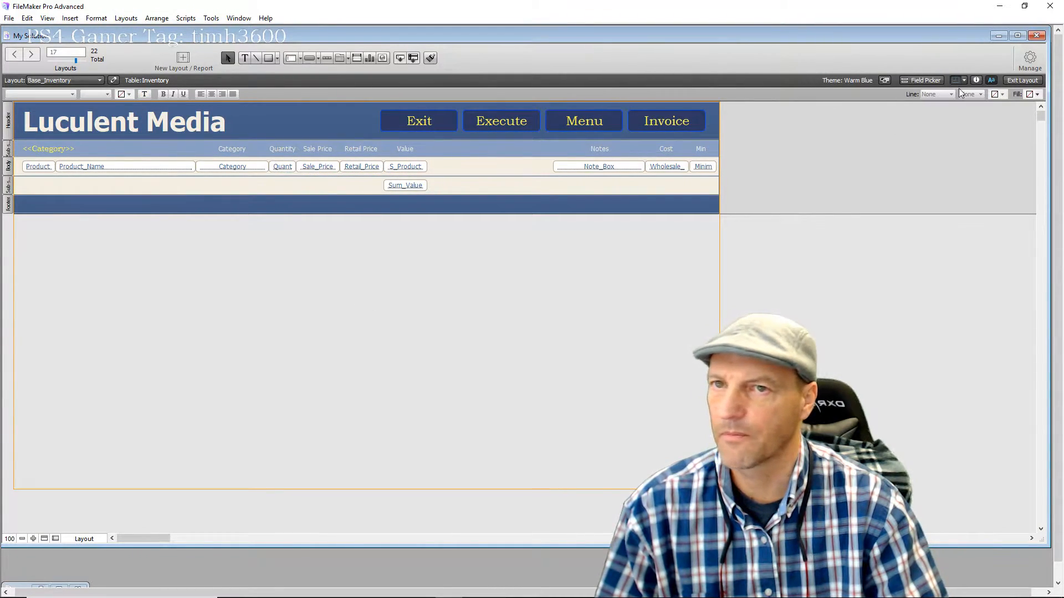
pyautogui.click(1020, 81)
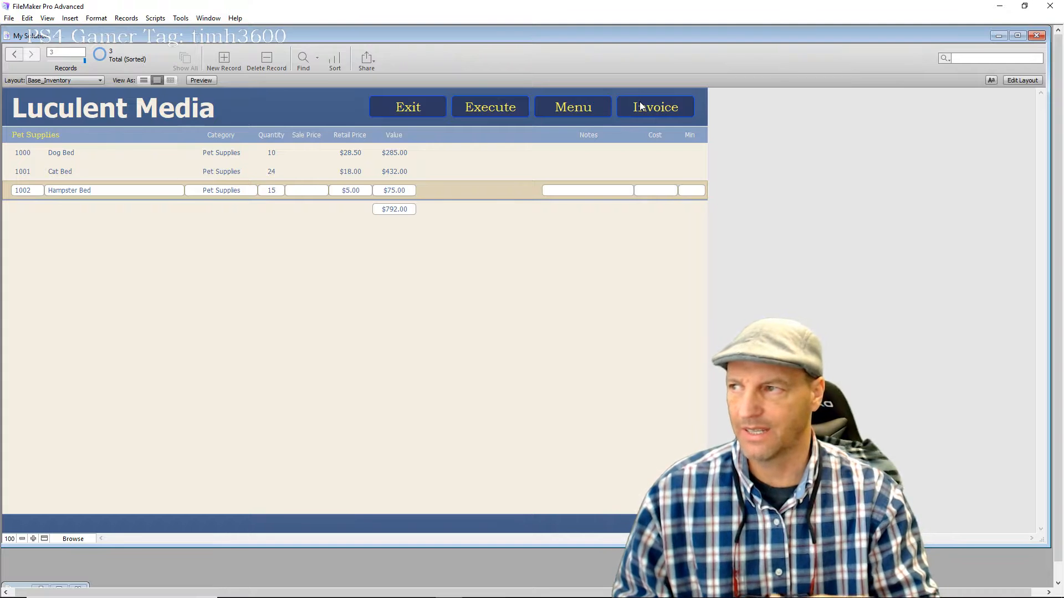
pyautogui.click(334, 59)
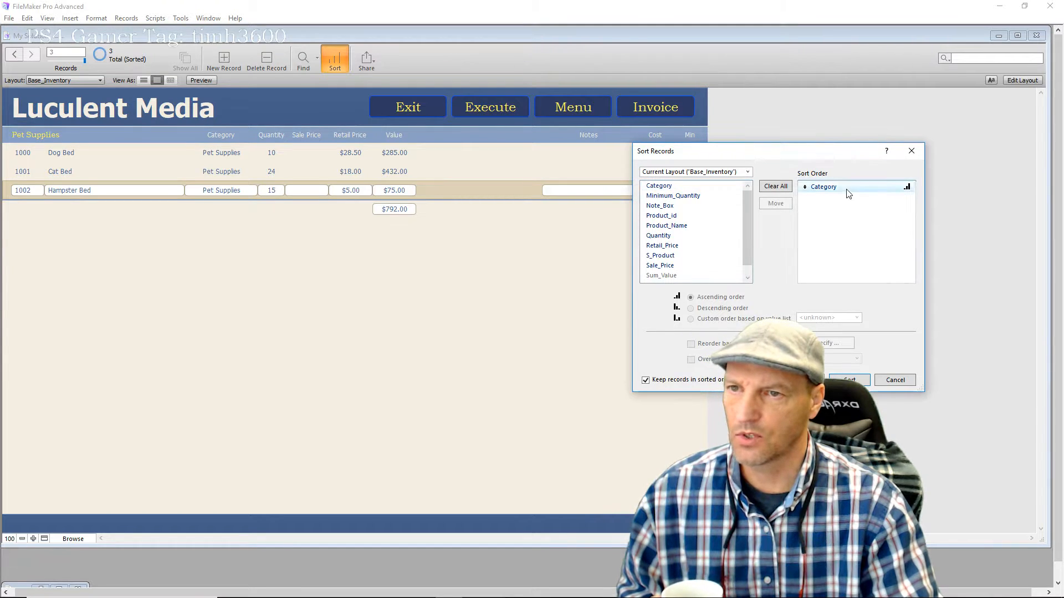
pyautogui.click(831, 188)
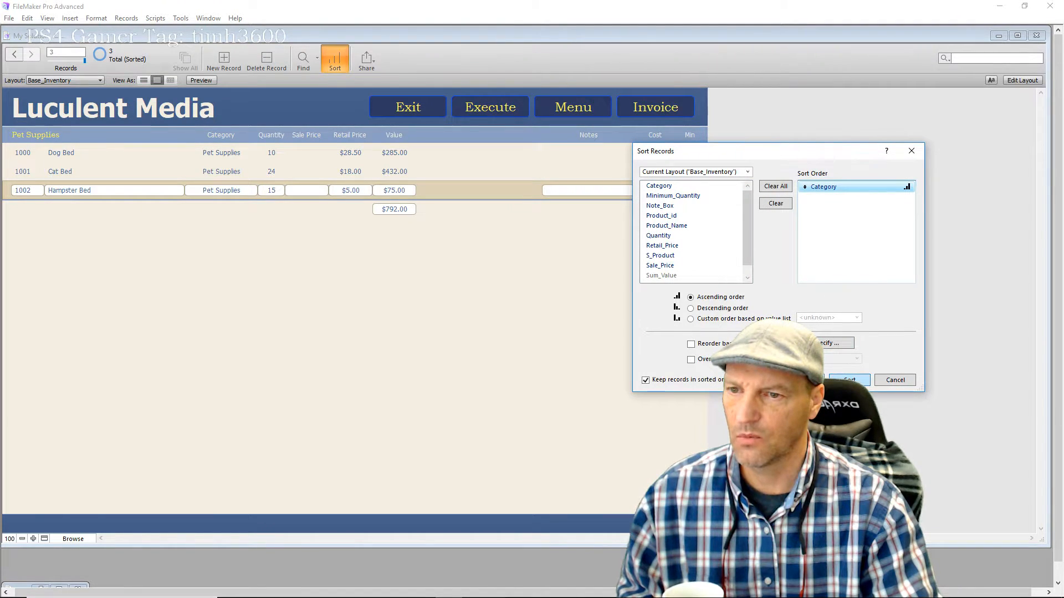
pyautogui.click(850, 380)
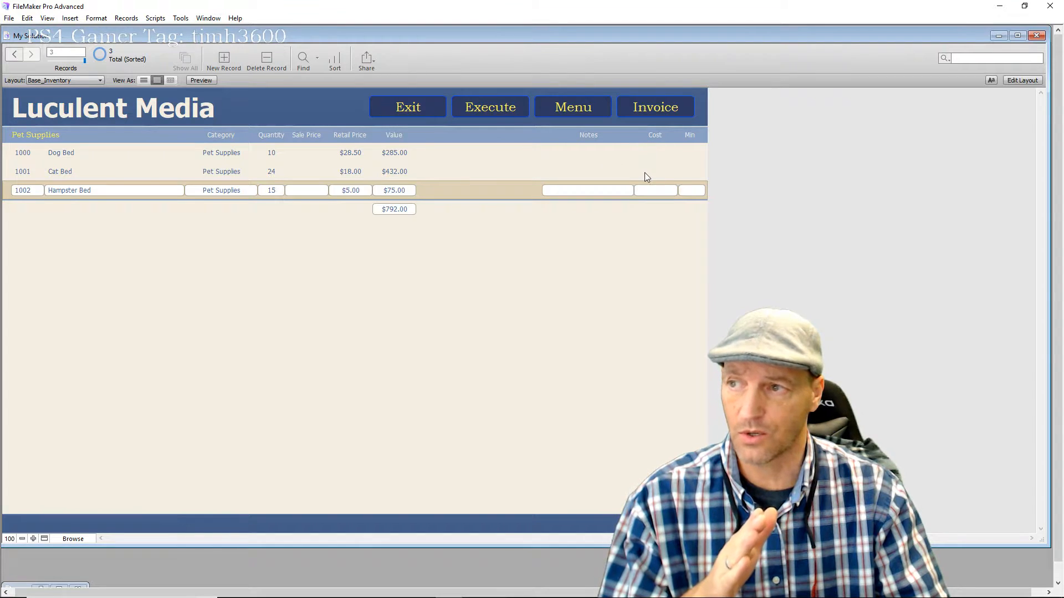
# In Layout mode, shift the Note_Box notes field and its heading left
pyautogui.click(1023, 81)
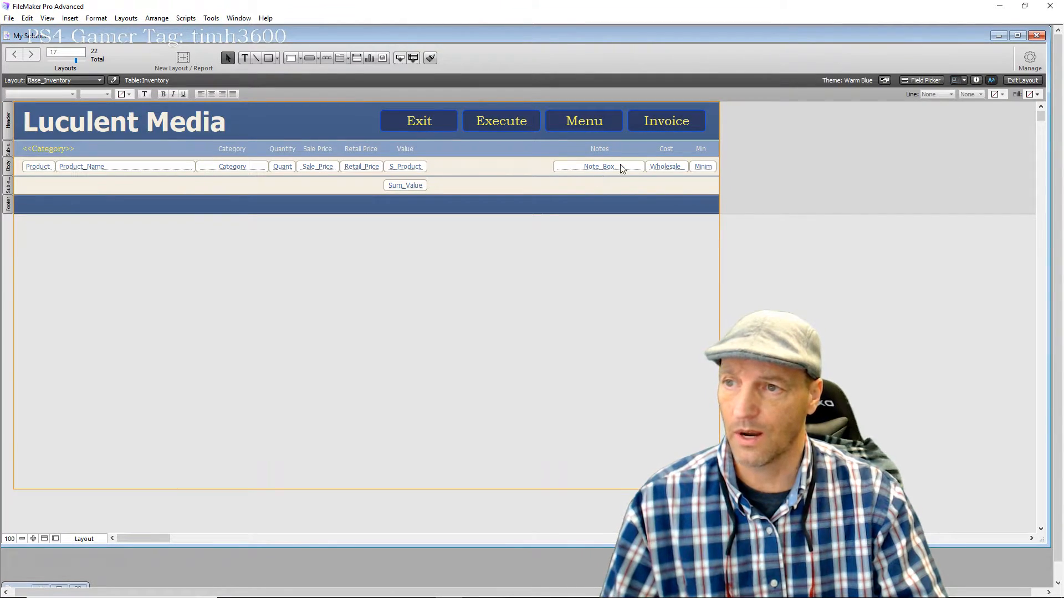
pyautogui.click(613, 169)
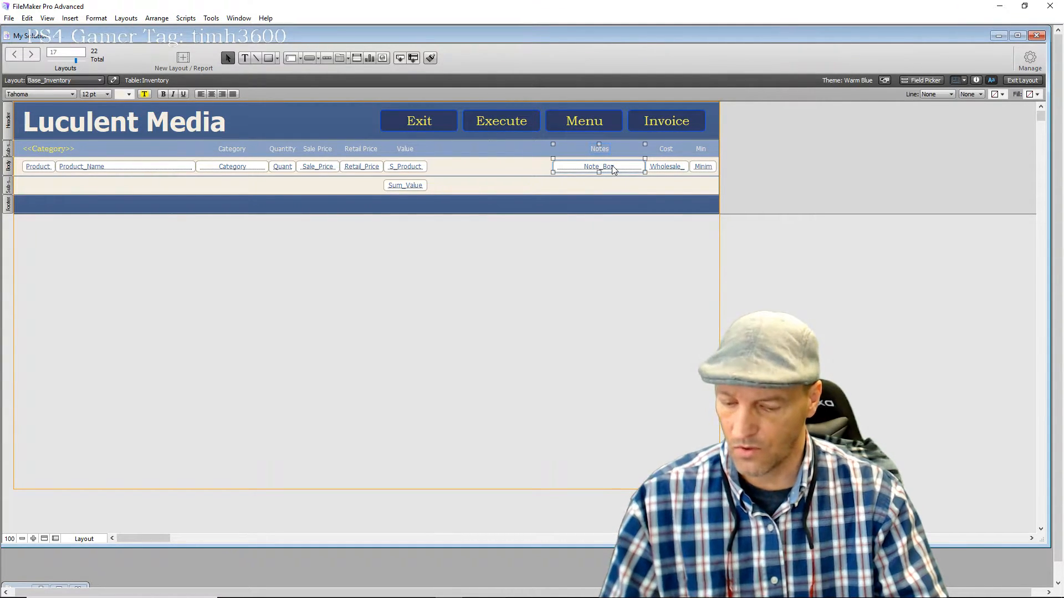
pyautogui.press('Left')
pyautogui.press('Left')
pyautogui.press('Left')
pyautogui.press('Left')
pyautogui.press('Left')
pyautogui.press('Left')
pyautogui.press('Left')
pyautogui.press('Left')
pyautogui.press('Left')
pyautogui.press('Left')
pyautogui.press('Left')
pyautogui.press('Left')
pyautogui.press('Left')
pyautogui.press('Left')
pyautogui.press('Left')
pyautogui.press('Left')
pyautogui.press('Left')
pyautogui.press('Left')
pyautogui.press('Left')
pyautogui.press('Left')
pyautogui.press('Left')
pyautogui.press('Left')
pyautogui.press('Left')
pyautogui.press('Left')
pyautogui.press('Left')
pyautogui.press('Left')
pyautogui.press('Left')
pyautogui.press('Left')
pyautogui.press('Left')
pyautogui.press('Left')
pyautogui.press('Left')
pyautogui.press('Left')
pyautogui.press('Left')
pyautogui.press('Left')
pyautogui.press('Left')
pyautogui.press('Left')
pyautogui.press('Left')
pyautogui.press('Left')
pyautogui.press('Left')
pyautogui.press('Left')
pyautogui.press('Left')
pyautogui.press('Left')
pyautogui.press('Left')
pyautogui.press('Left')
pyautogui.press('Left')
pyautogui.press('Left')
pyautogui.press('Left')
pyautogui.press('Left')
pyautogui.press('Left')
pyautogui.press('Left')
pyautogui.press('Left')
pyautogui.press('Left')
pyautogui.press('Left')
pyautogui.press('Left')
pyautogui.press('Left')
pyautogui.press('Left')
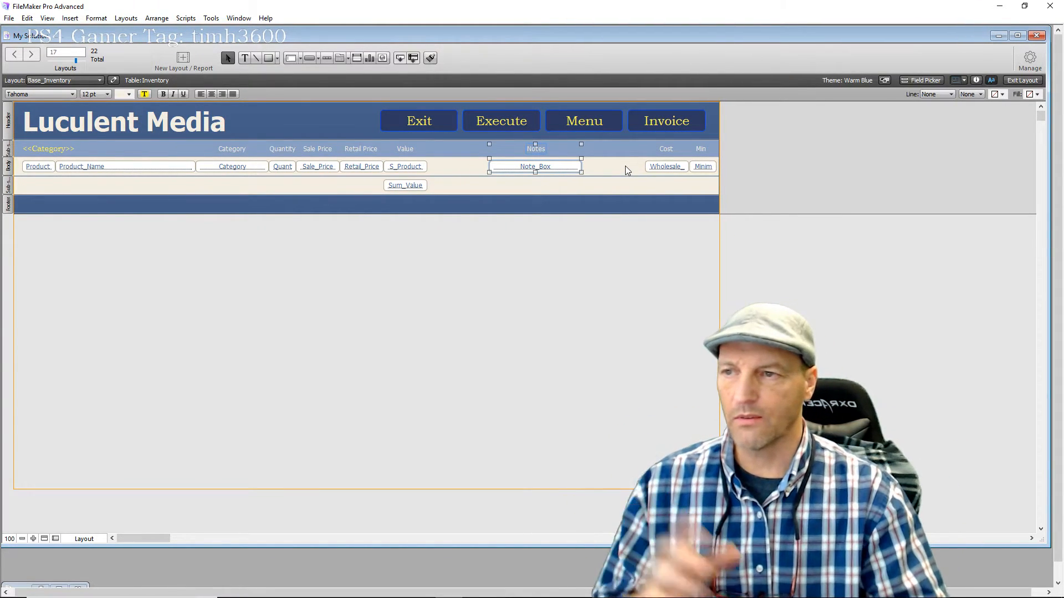
# Move the Cost heading and Wholesale field left beside Notes, then open the Manage menu
pyautogui.moveTo(675, 249); pyautogui.dragTo(665, 150)
pyautogui.press('Left')
pyautogui.press('Left')
pyautogui.press('Left')
pyautogui.press('Left')
pyautogui.press('Left')
pyautogui.press('Left')
pyautogui.press('Left')
pyautogui.press('Left')
pyautogui.press('Left')
pyautogui.press('Left')
pyautogui.press('Left')
pyautogui.press('Left')
pyautogui.press('Left')
pyautogui.press('Left')
pyautogui.press('Left')
pyautogui.press('Left')
pyautogui.press('Left')
pyautogui.press('Left')
pyautogui.press('Left')
pyautogui.press('Left')
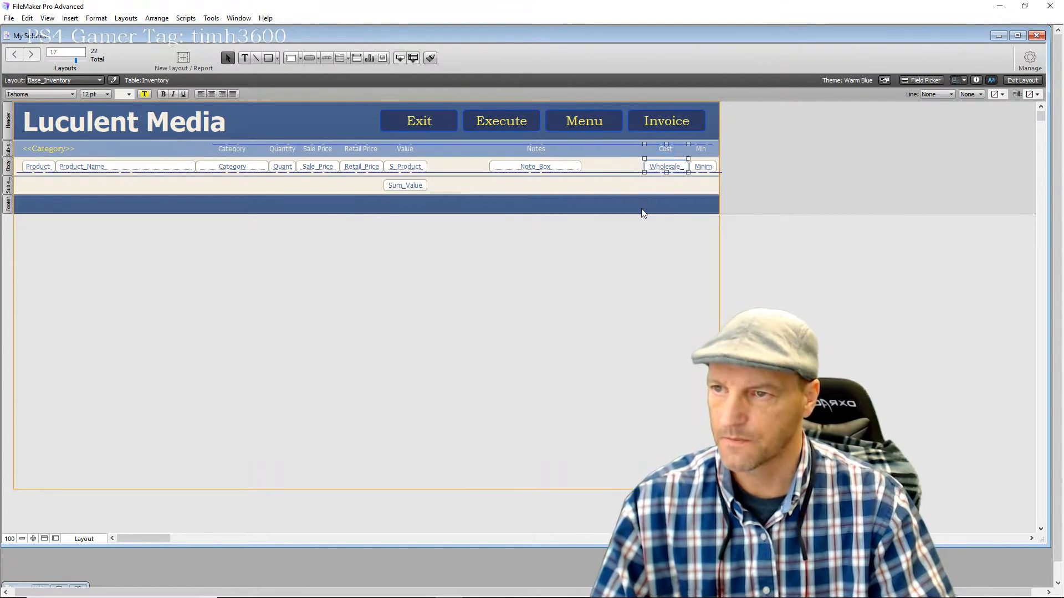
pyautogui.press('Left')
pyautogui.press('Left')
pyautogui.press('Left')
pyautogui.press('Left')
pyautogui.press('Left')
pyautogui.press('Left')
pyautogui.press('Left')
pyautogui.press('Left')
pyautogui.press('Left')
pyautogui.press('Left')
pyautogui.press('Left')
pyautogui.press('Left')
pyautogui.press('Left')
pyautogui.press('Left')
pyautogui.press('Left')
pyautogui.press('Left')
pyautogui.press('Left')
pyautogui.press('Left')
pyautogui.press('Left')
pyautogui.press('Left')
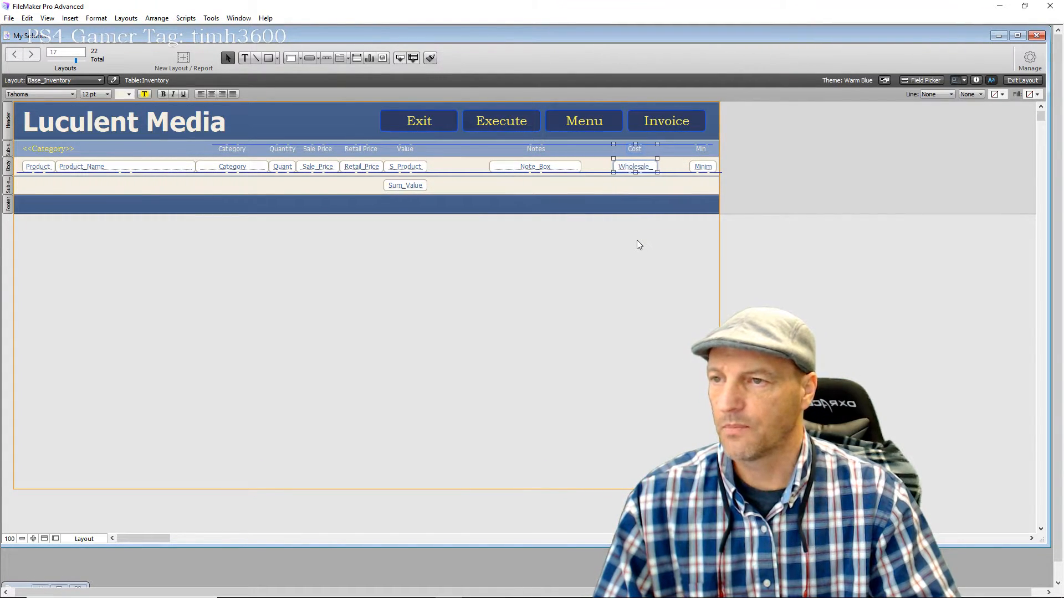
pyautogui.press('Left')
pyautogui.press('Left')
pyautogui.press('Left')
pyautogui.press('Left')
pyautogui.press('Left')
pyautogui.press('Left')
pyautogui.press('Left')
pyautogui.press('Left')
pyautogui.press('Left')
pyautogui.press('Left')
pyautogui.press('Left')
pyautogui.press('Left')
pyautogui.press('Left')
pyautogui.press('Left')
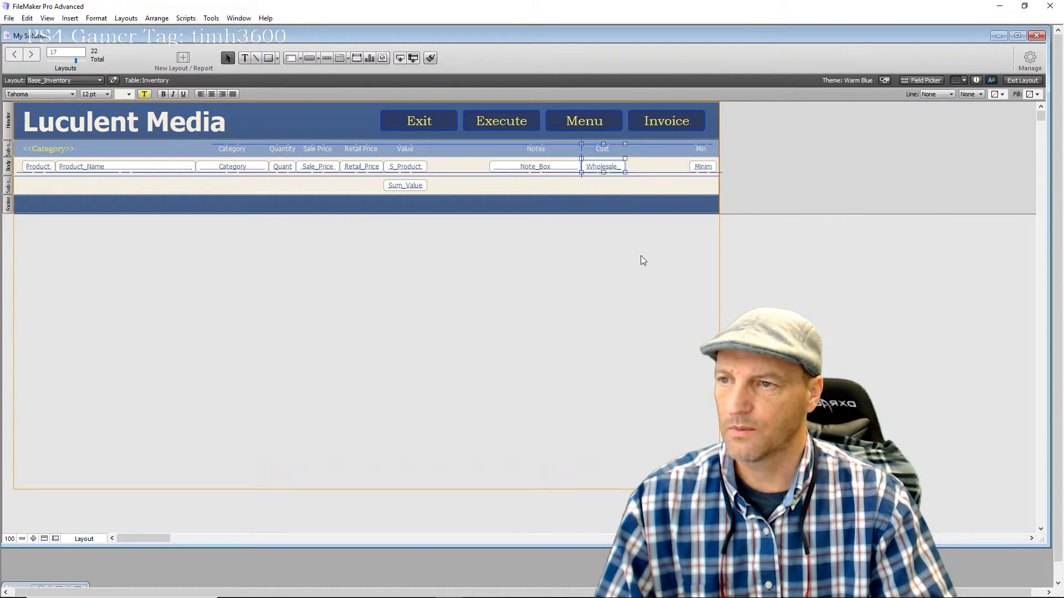
pyautogui.click(642, 259)
pyautogui.click(1034, 67)
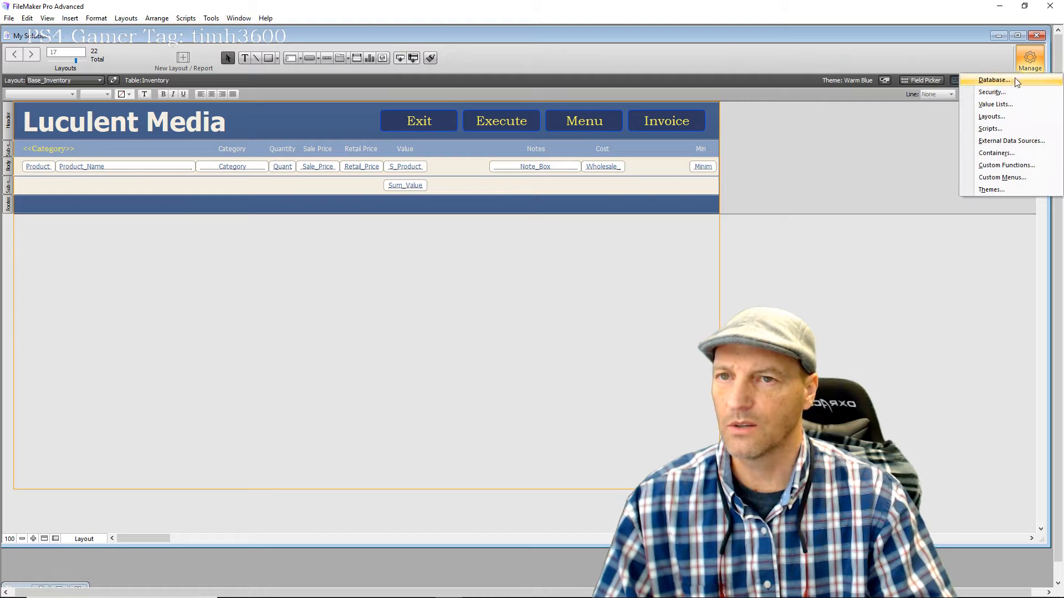
# Create calculation field S_ProductWS defined as Quantity * Wholesale_Price
pyautogui.click(1017, 80)
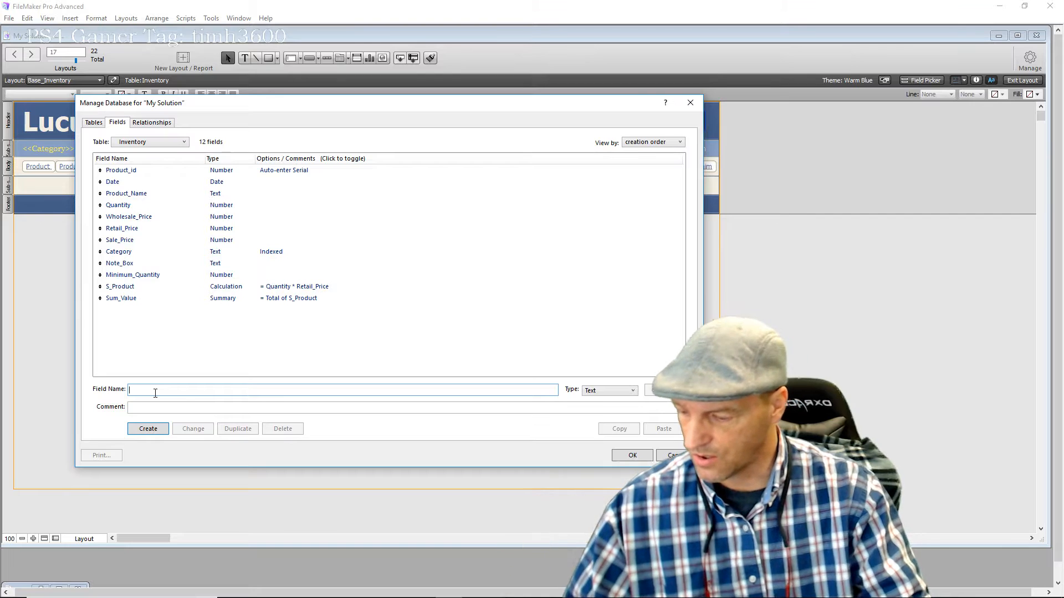
pyautogui.write('S_P')
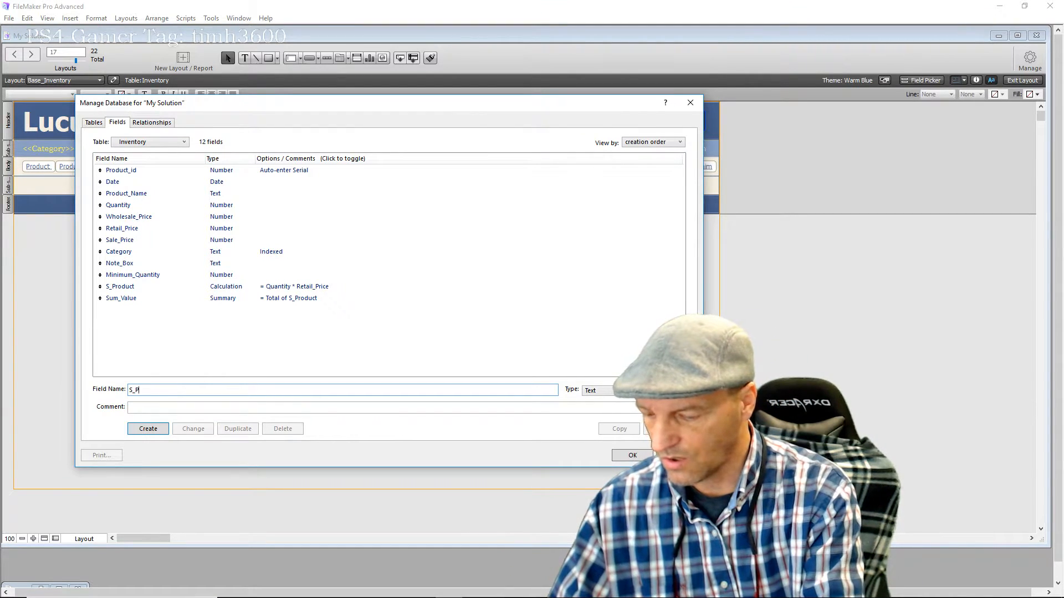
pyautogui.write('roduct')
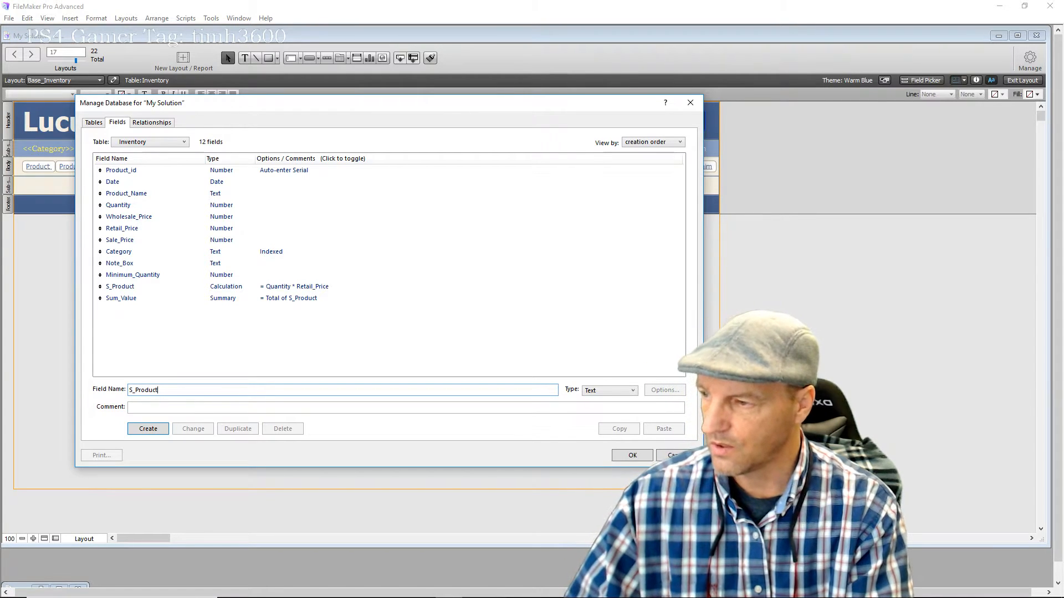
pyautogui.write('WS')
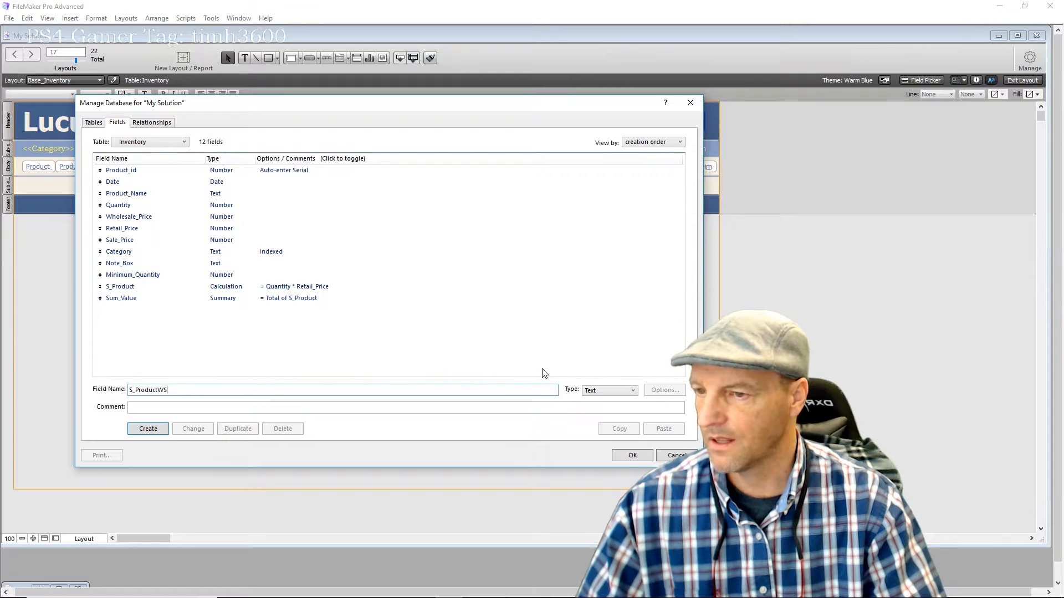
pyautogui.click(632, 391)
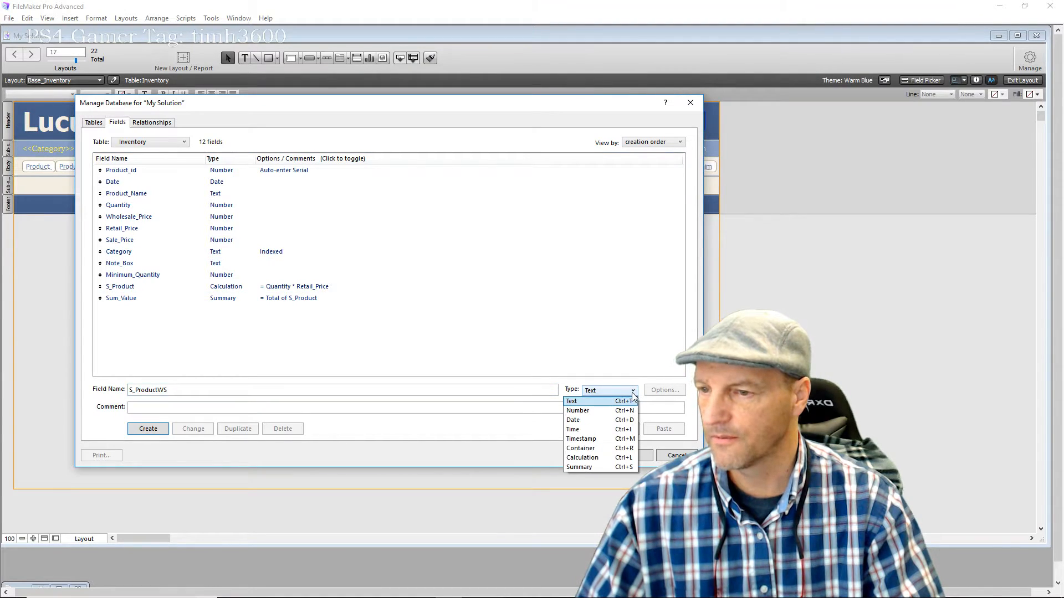
pyautogui.click(598, 459)
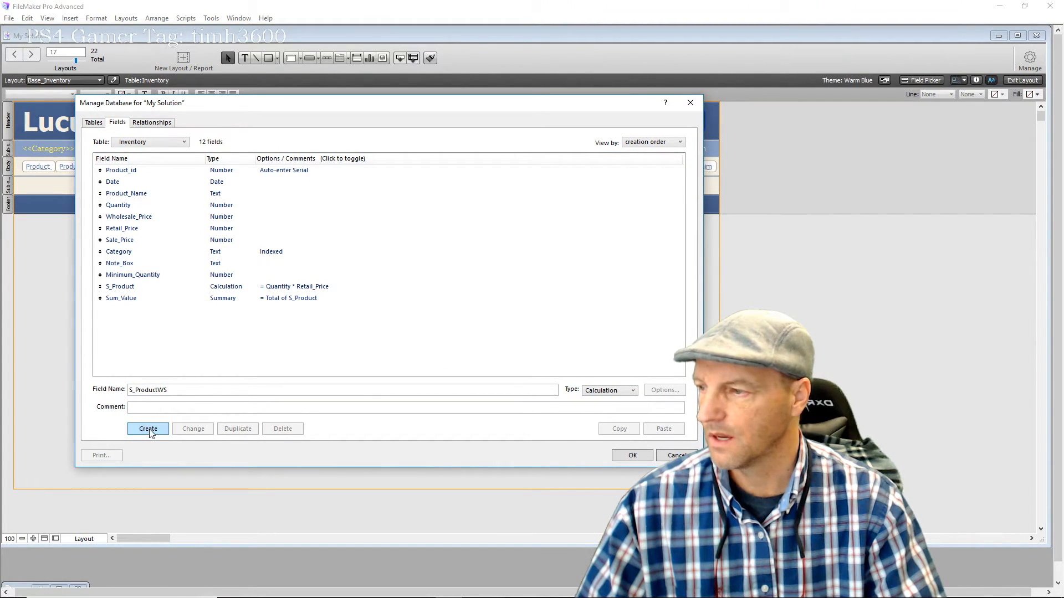
pyautogui.click(150, 430)
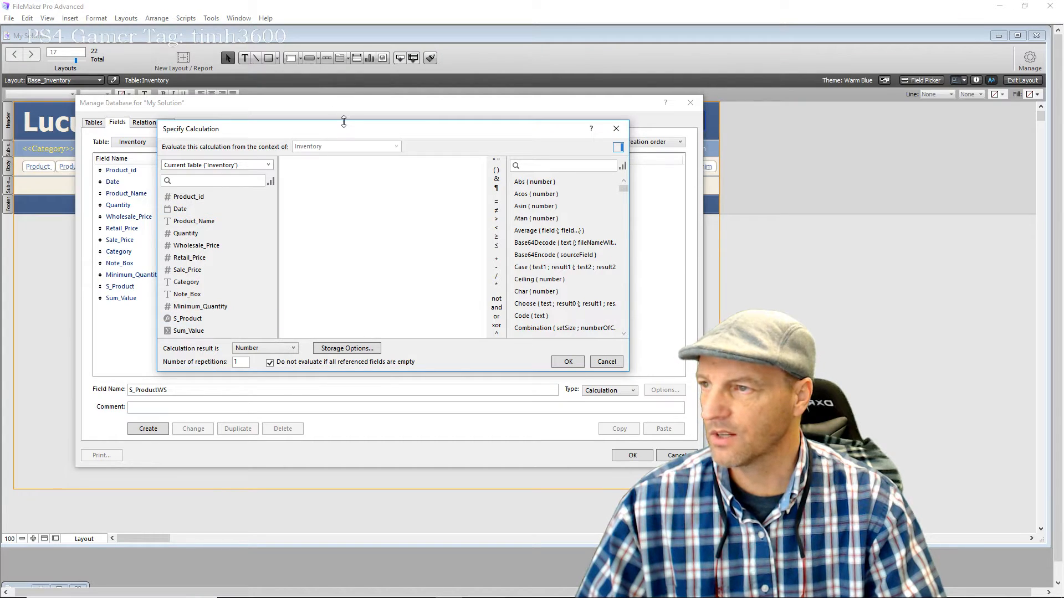
pyautogui.moveTo(349, 130); pyautogui.dragTo(397, 111)
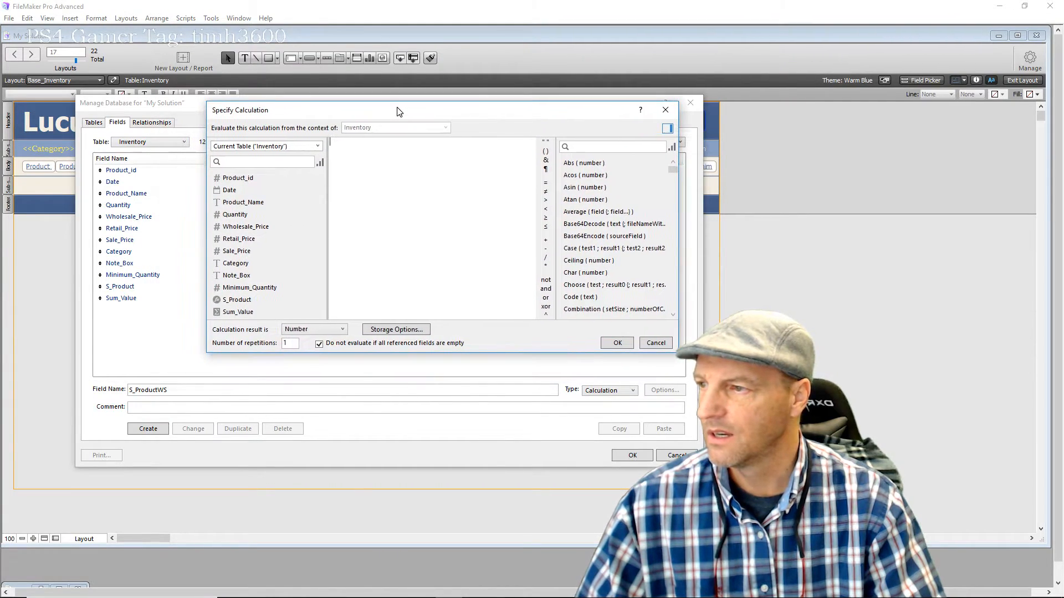
pyautogui.doubleClick(261, 215)
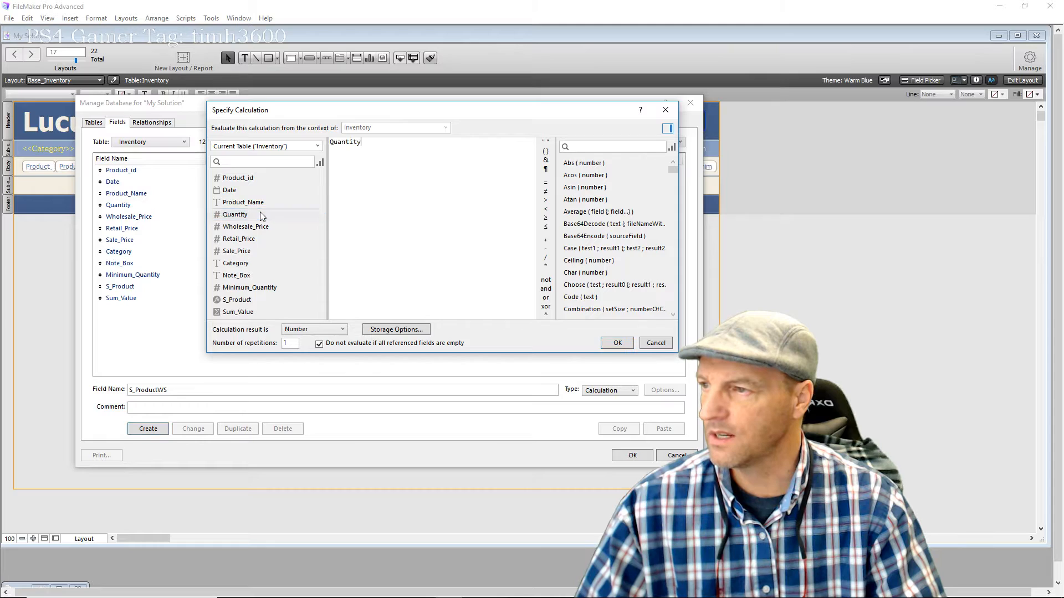
pyautogui.click(545, 266)
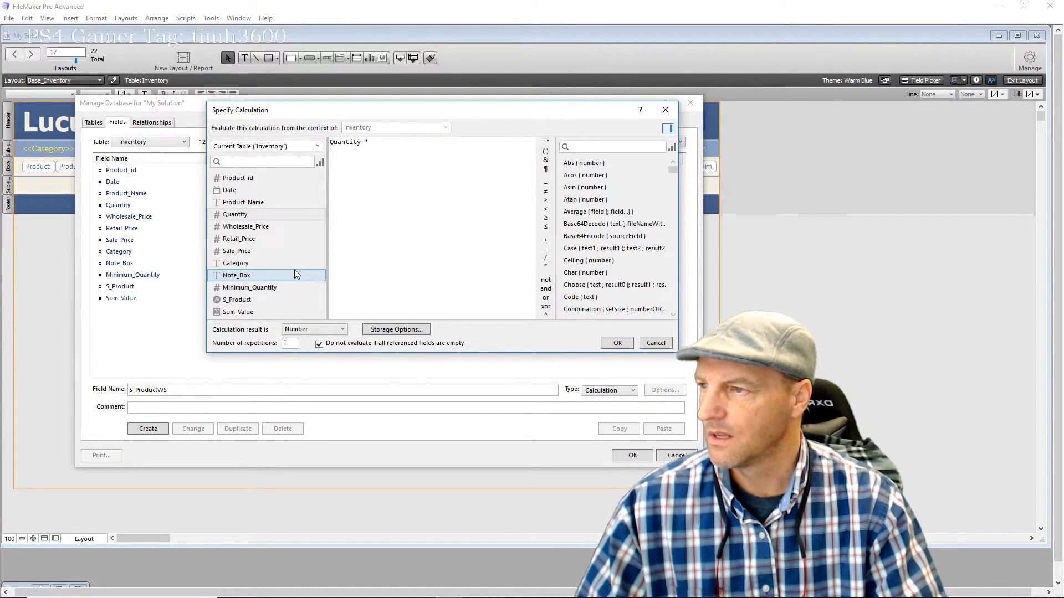
pyautogui.doubleClick(275, 227)
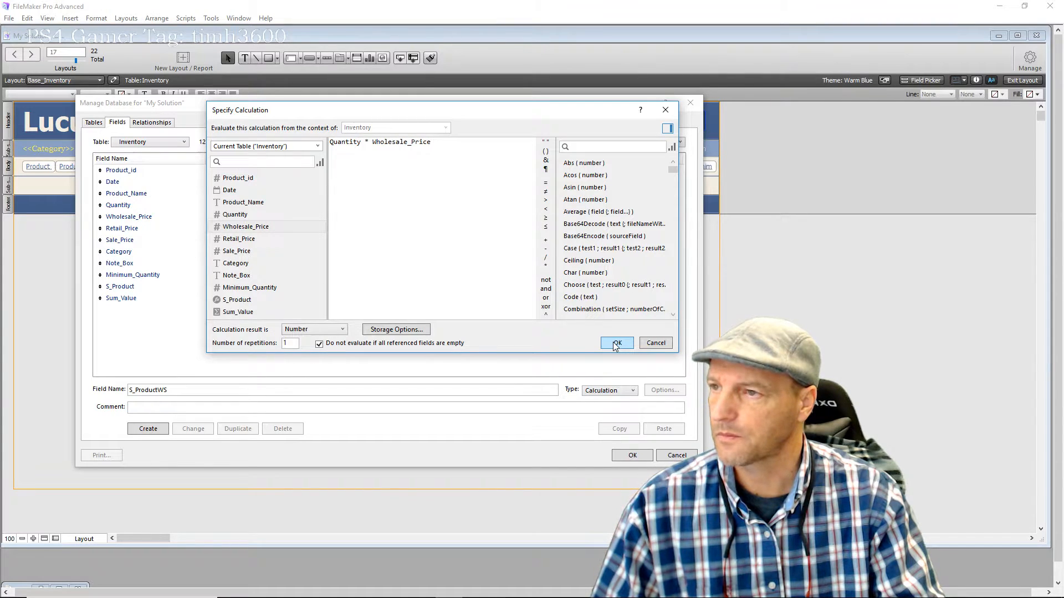
pyautogui.click(616, 343)
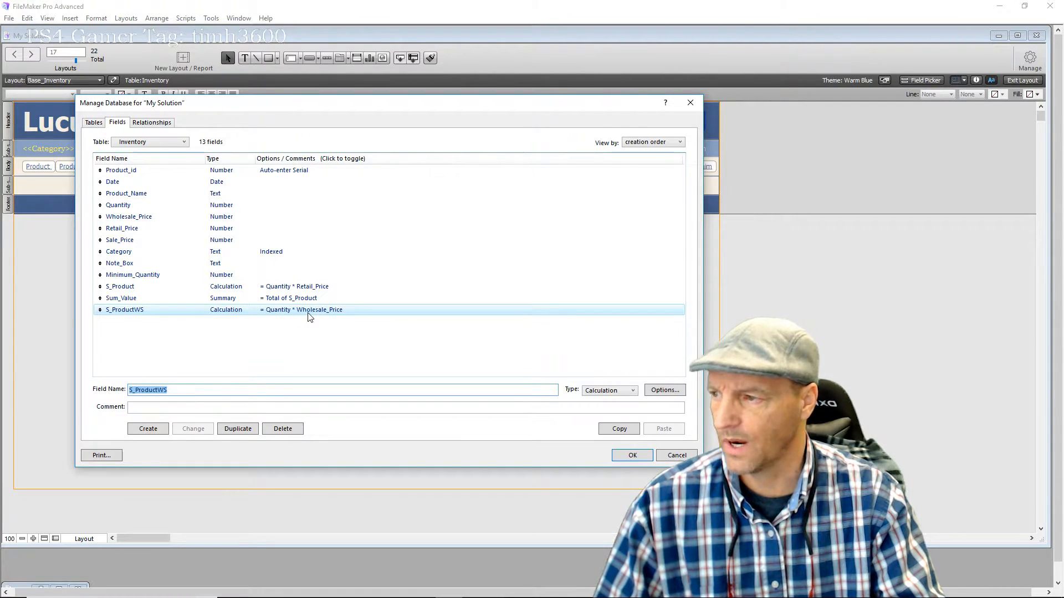
# Add summary field Sum_ValueWS as Total of S_ProductWS and save the field definitions
pyautogui.click(244, 335)
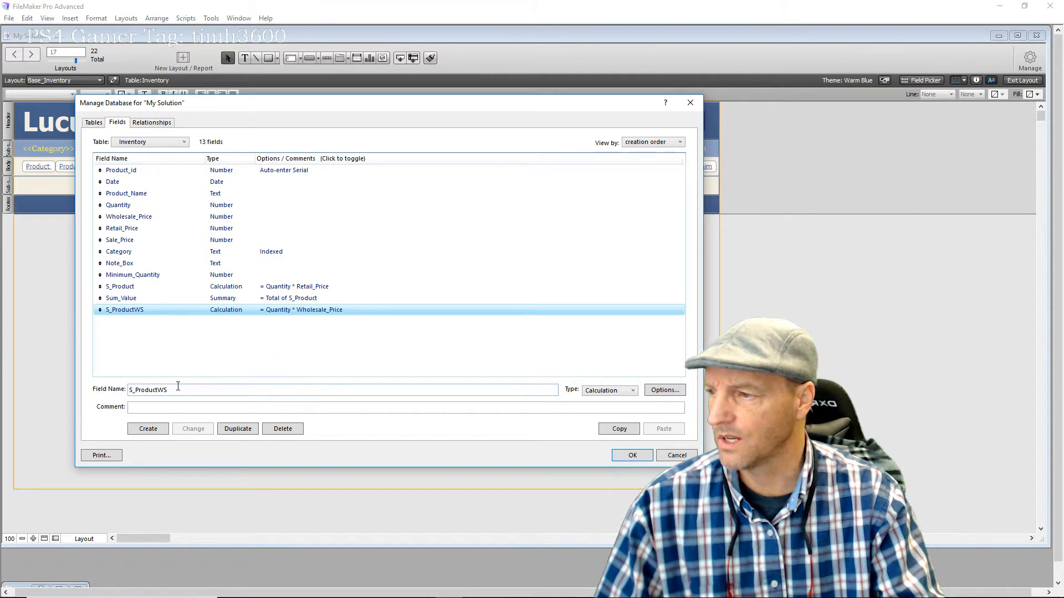
pyautogui.press('Tab')
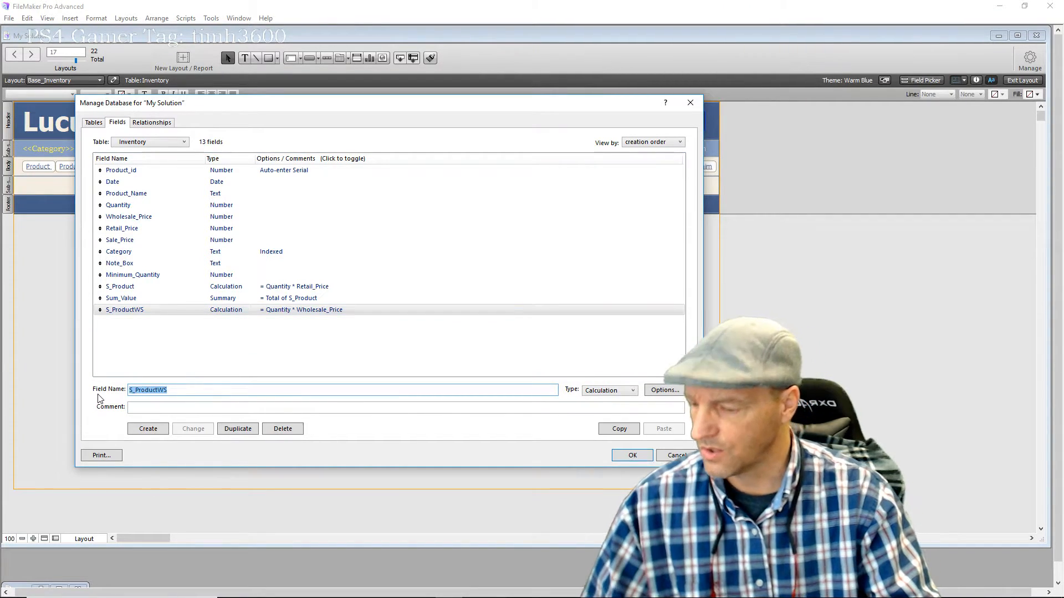
pyautogui.write('Sum_')
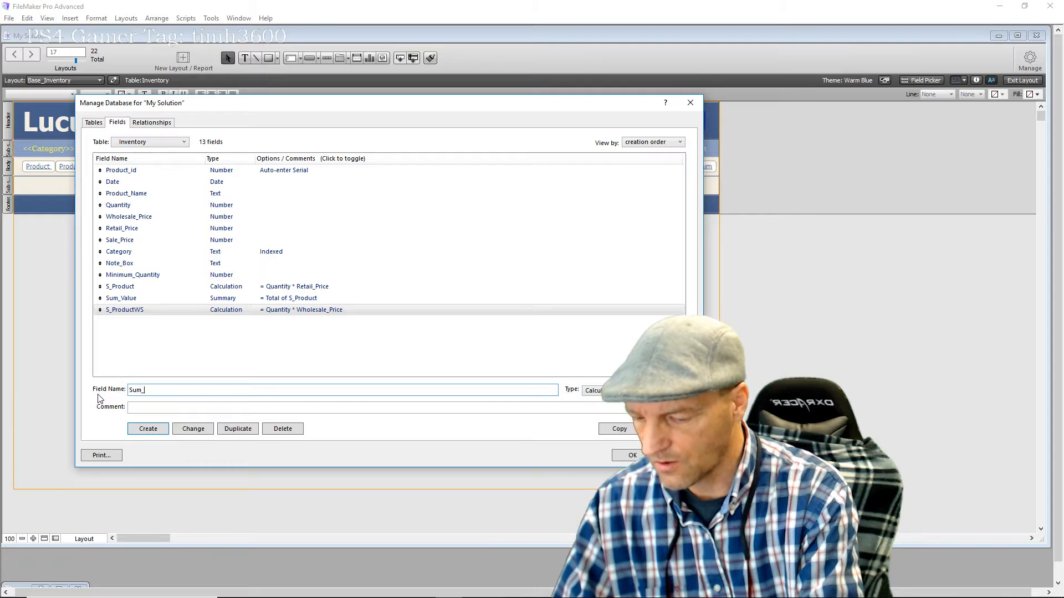
pyautogui.write('Val')
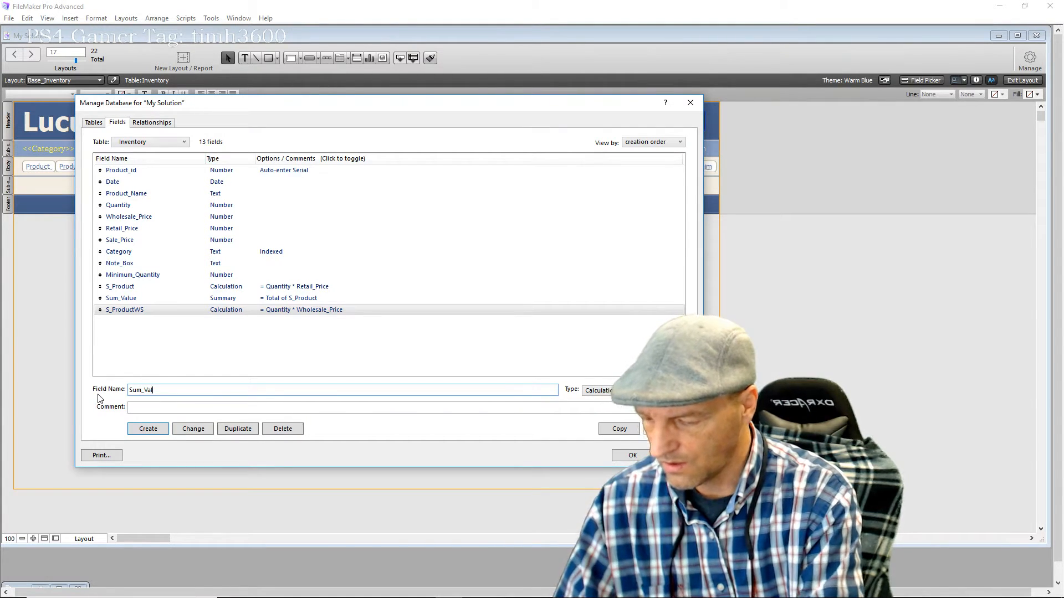
pyautogui.write('ueWS')
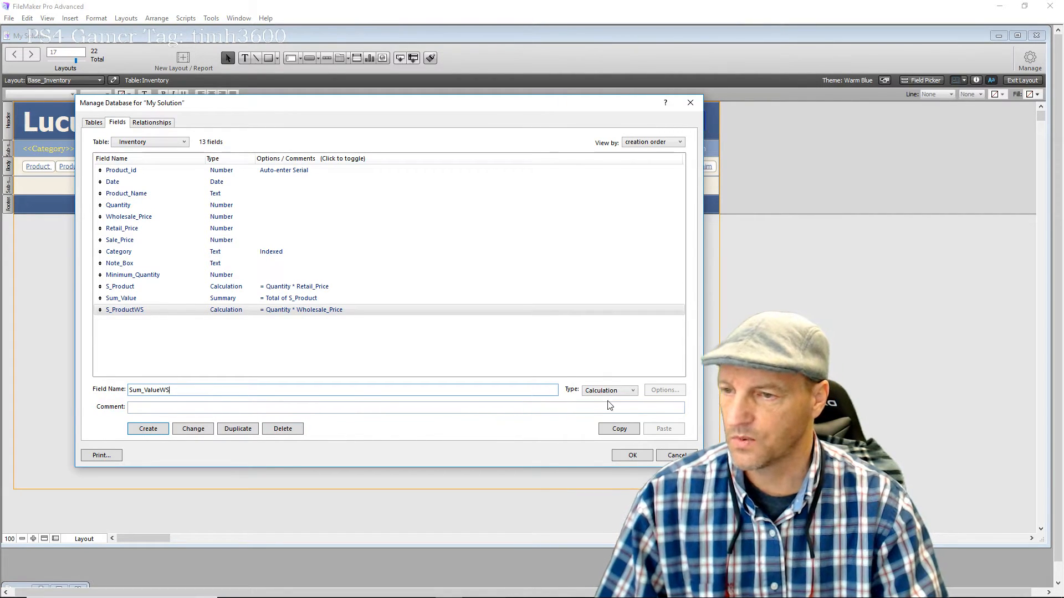
pyautogui.click(633, 391)
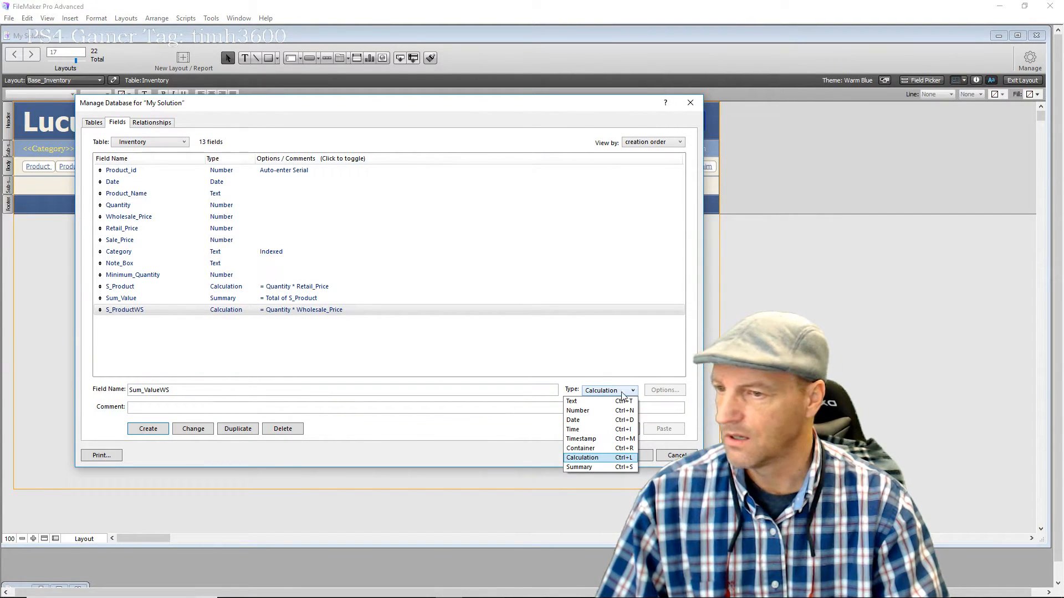
pyautogui.click(579, 467)
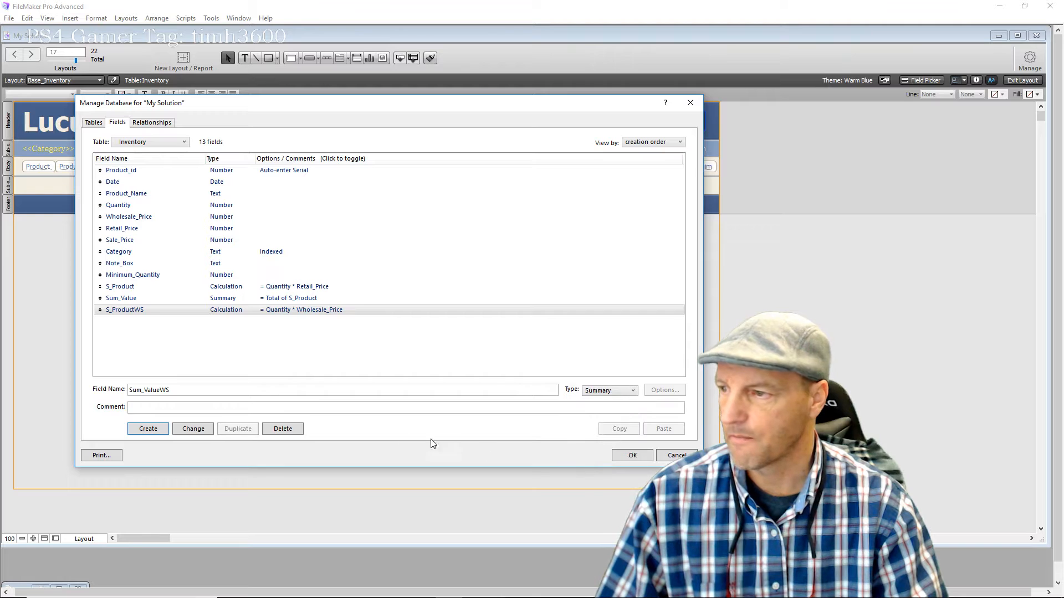
pyautogui.click(161, 431)
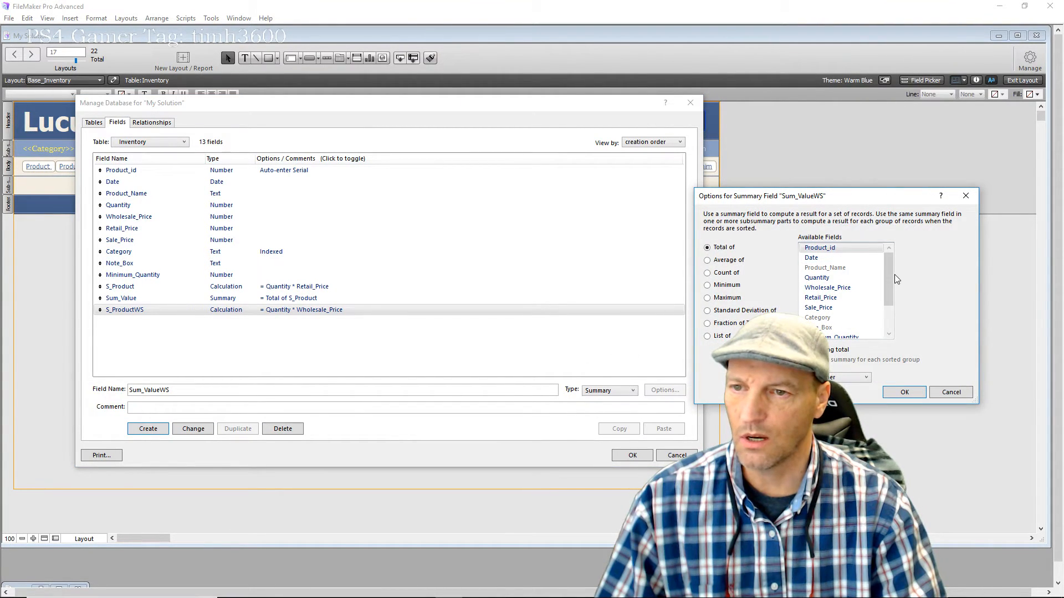
pyautogui.scroll(-2, 878, 319)
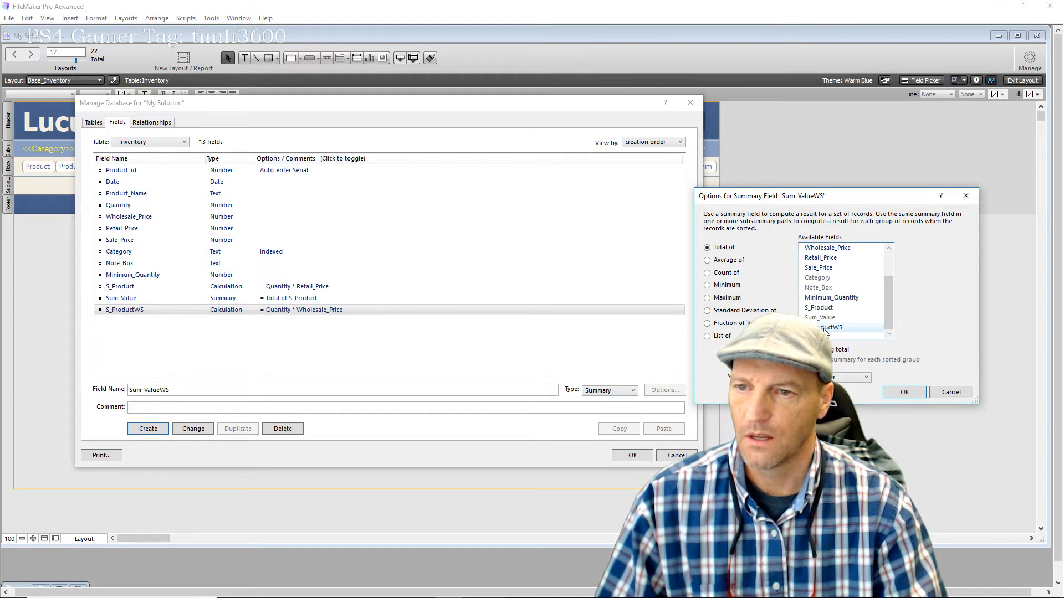
pyautogui.click(891, 395)
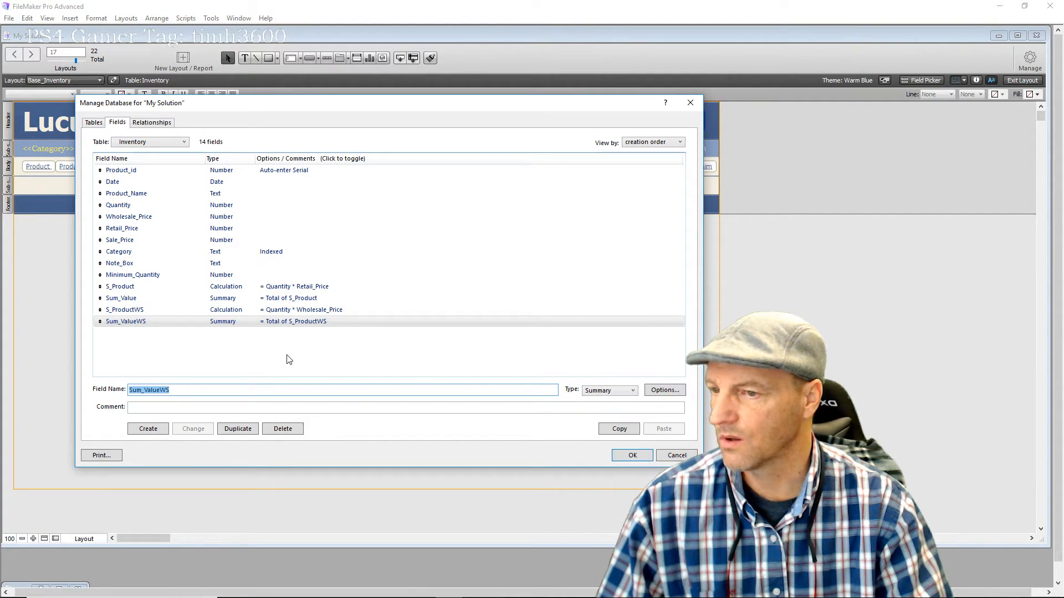
pyautogui.click(629, 455)
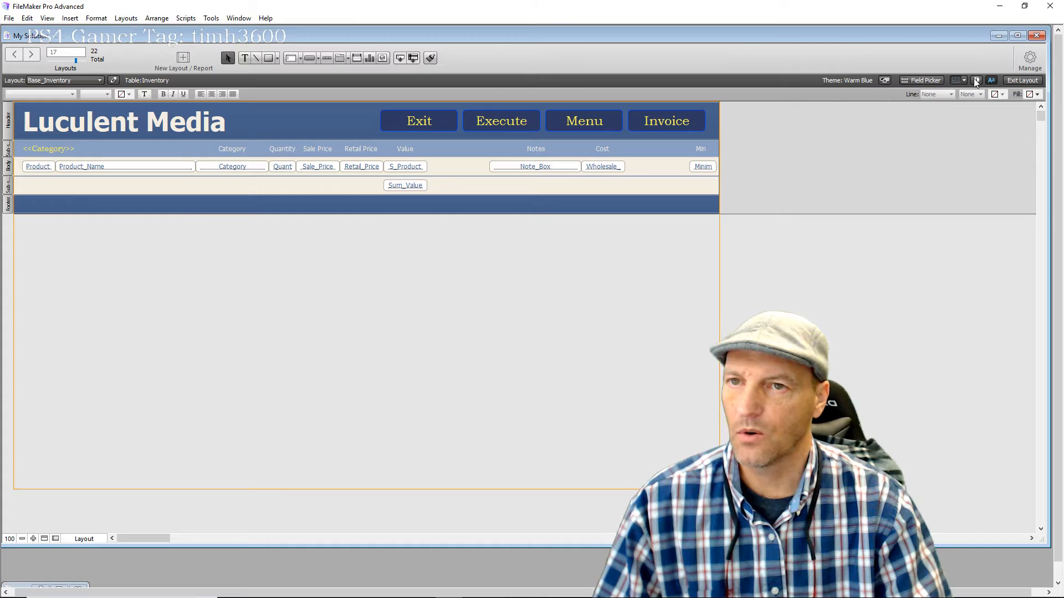
# Place S_ProductWS beside Wholesale and Sum_ValueWS in the sub-summary row below it
pyautogui.click(931, 81)
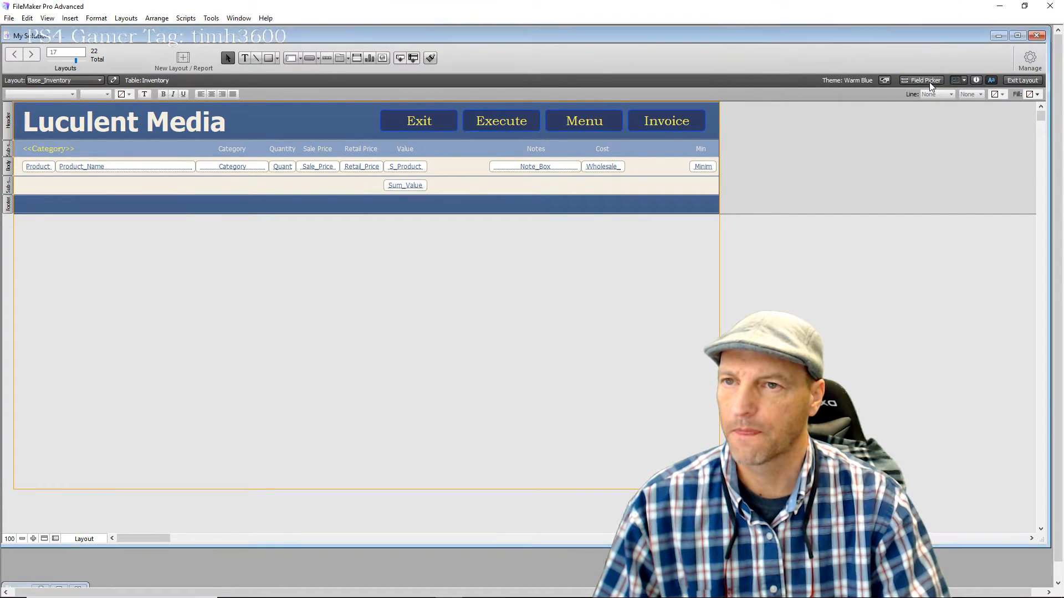
pyautogui.scroll(-2, 831, 244)
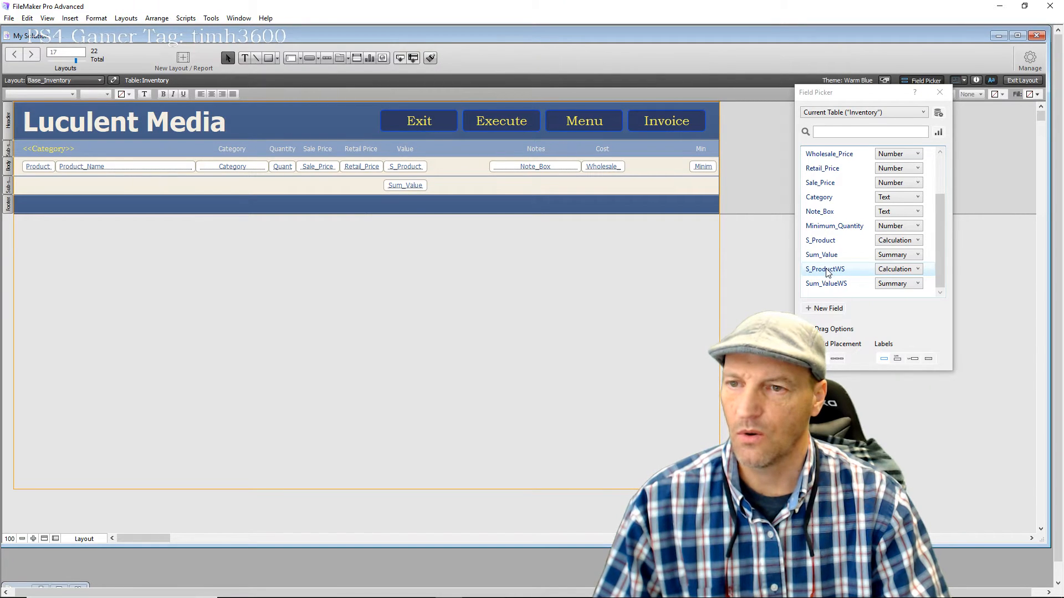
pyautogui.moveTo(827, 272); pyautogui.dragTo(626, 166)
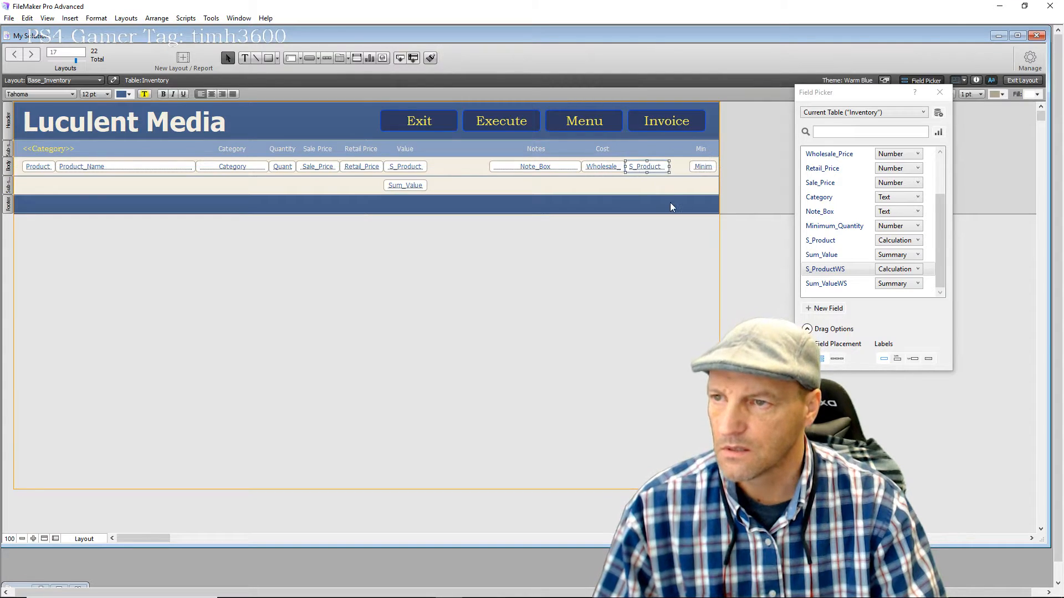
pyautogui.moveTo(831, 286); pyautogui.dragTo(629, 184)
pyautogui.moveTo(648, 238); pyautogui.dragTo(653, 169)
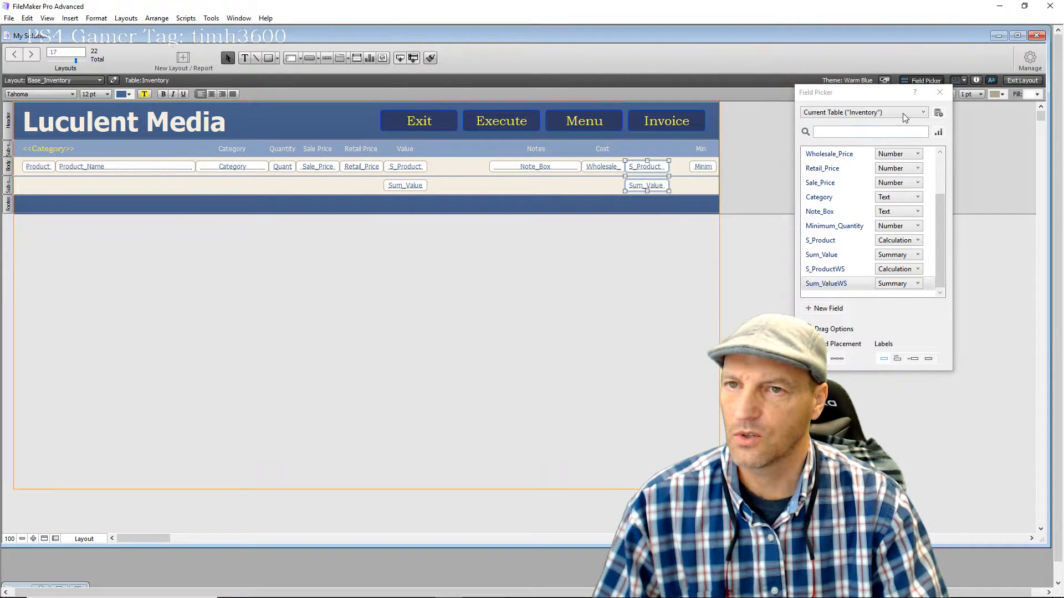
pyautogui.click(975, 81)
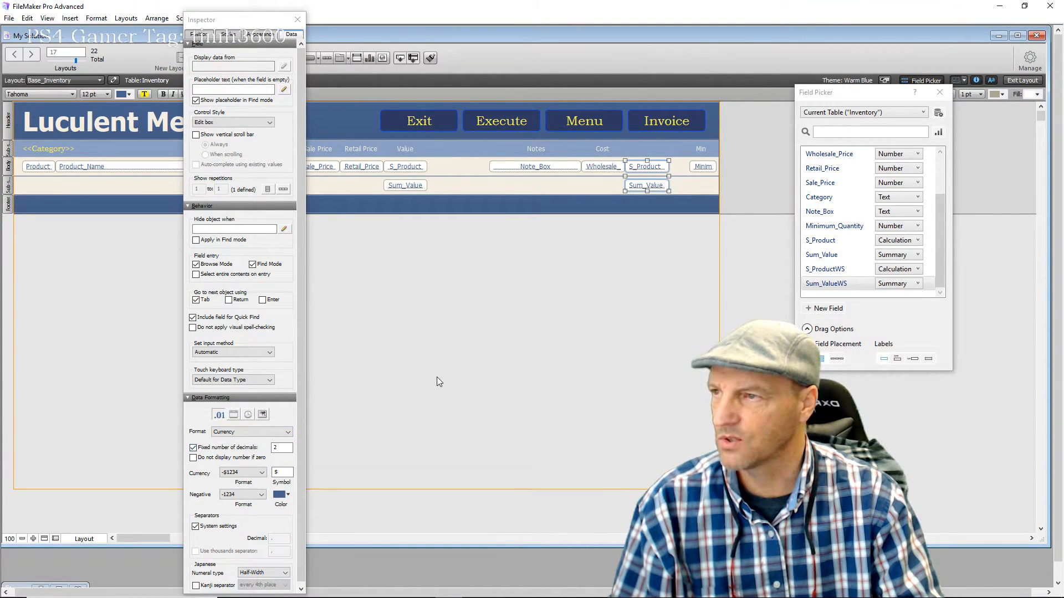
pyautogui.click(646, 186)
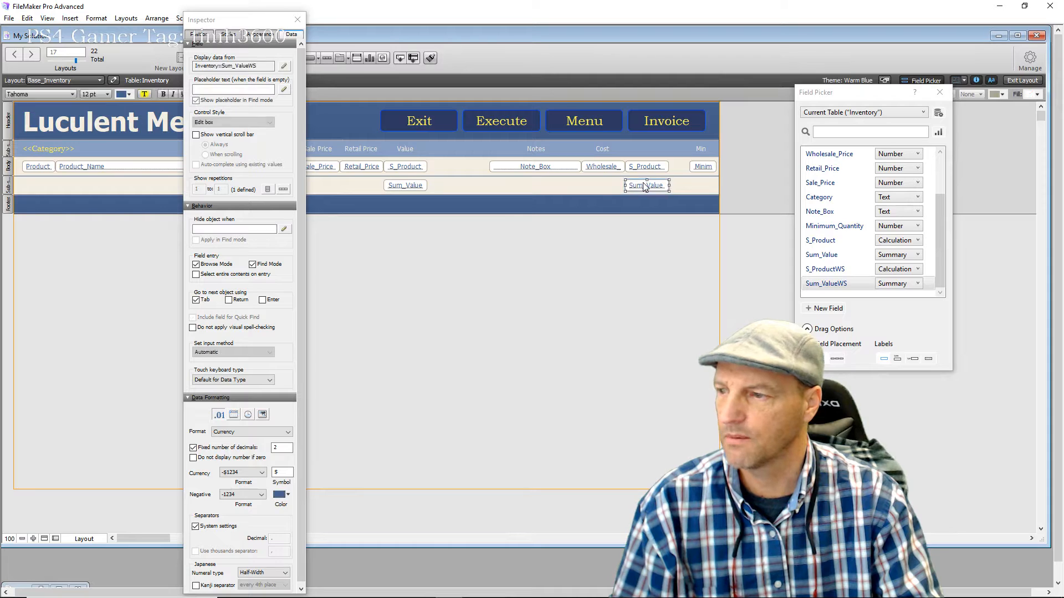
pyautogui.click(644, 171)
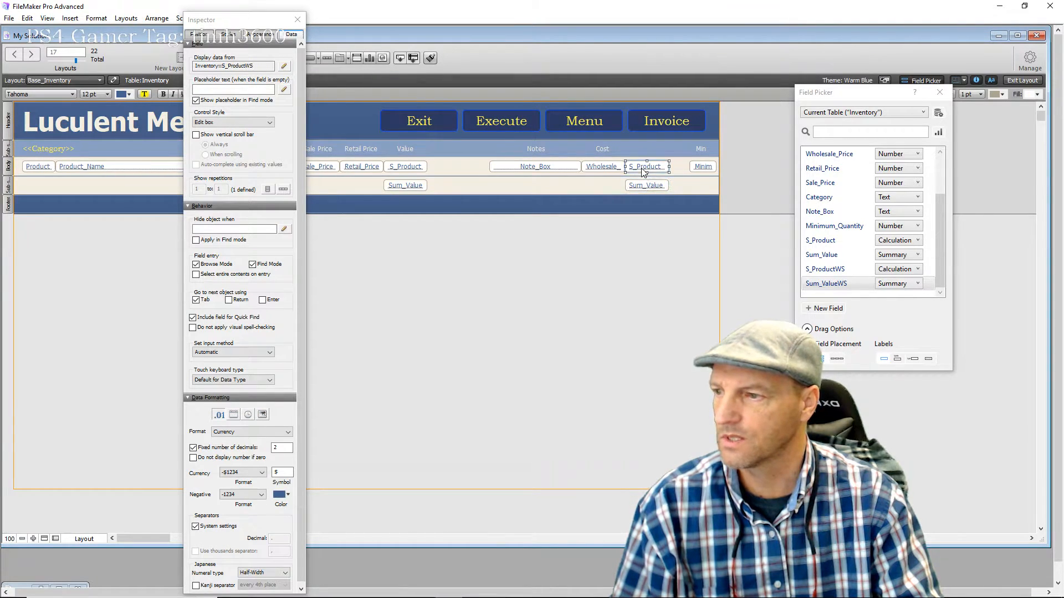
# Close the Inspector and Field Picker and start a text label in the sub-summary row
pyautogui.click(523, 335)
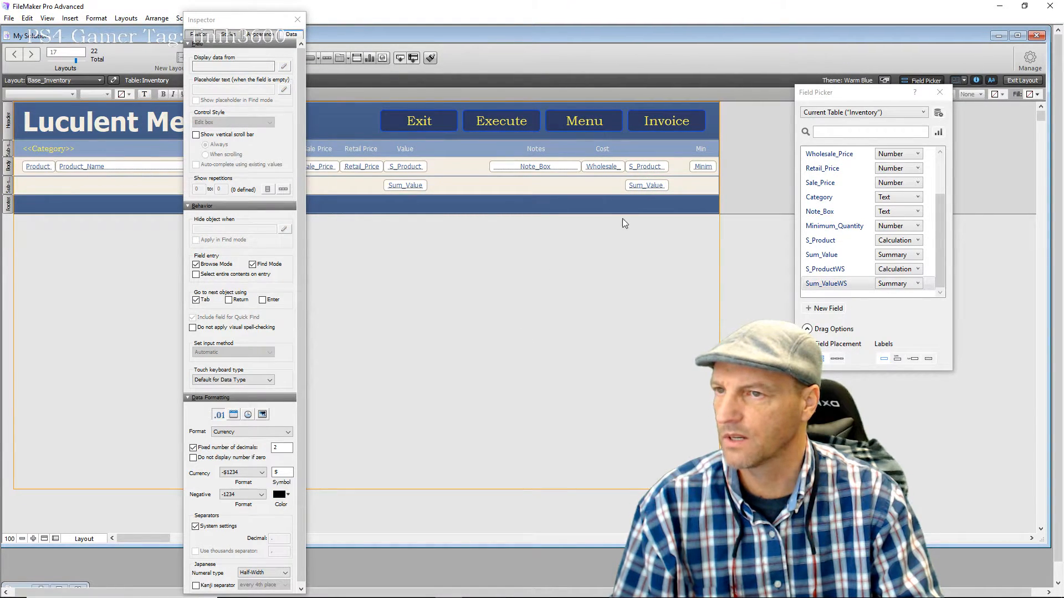
pyautogui.click(298, 20)
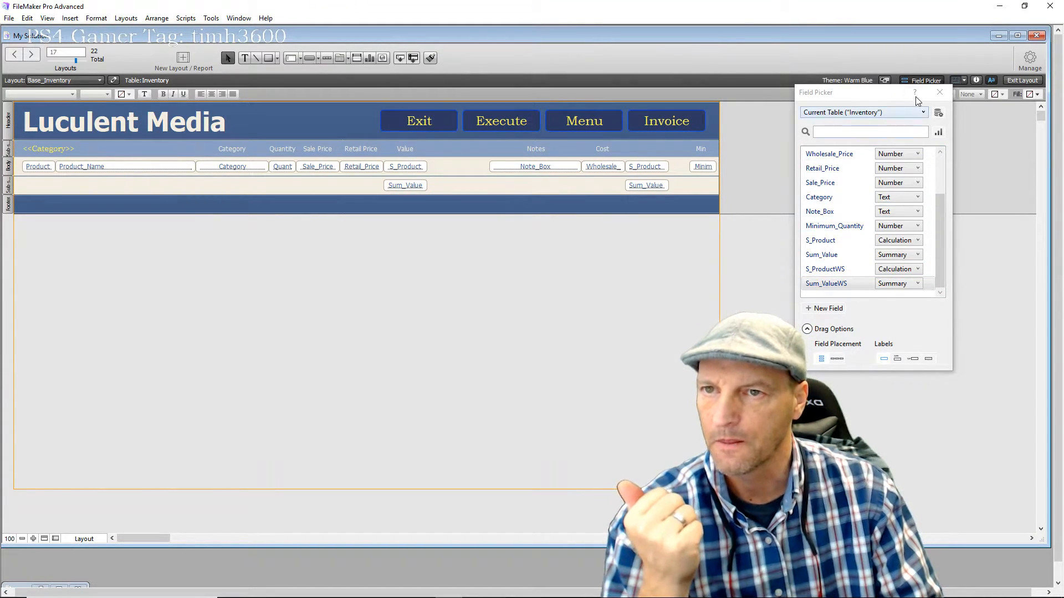
pyautogui.click(937, 97)
pyautogui.click(244, 57)
pyautogui.click(283, 187)
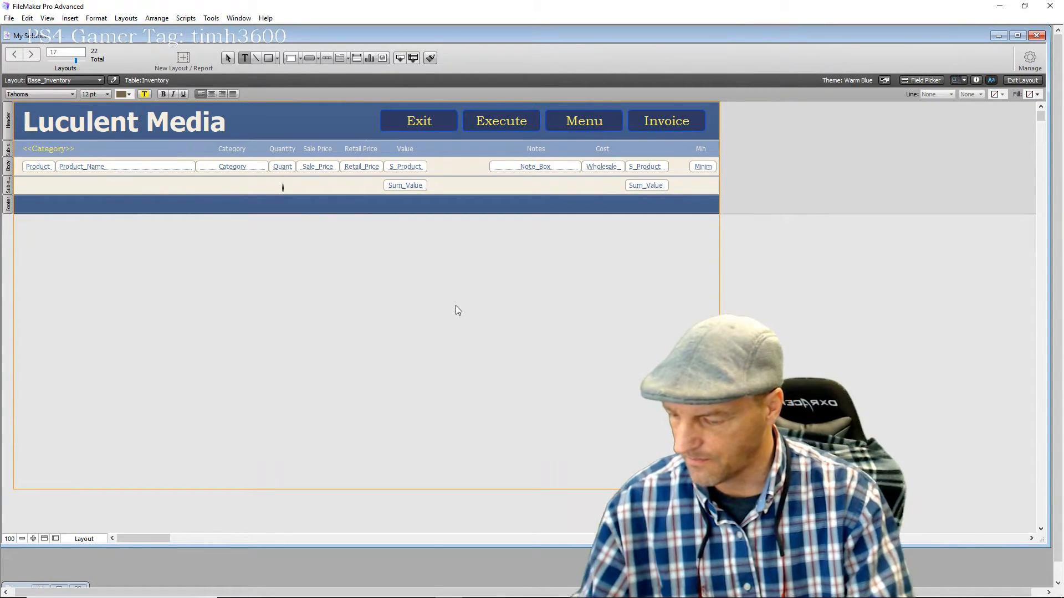
# Add a bold 'Value:' label beside the retail Sum_Value subtotal
pyautogui.write('Value:')
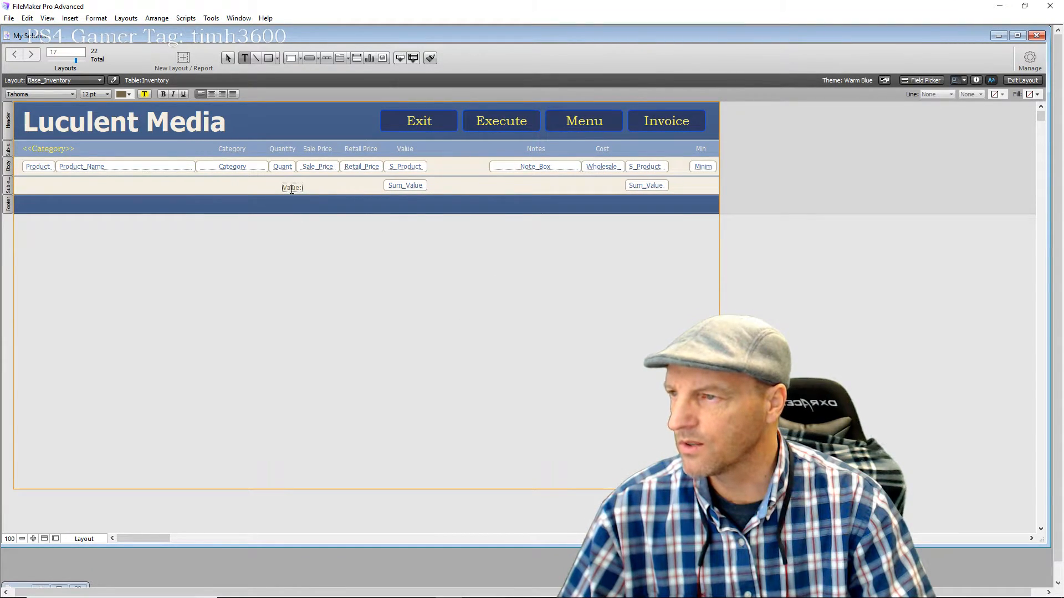
pyautogui.press('Escape')
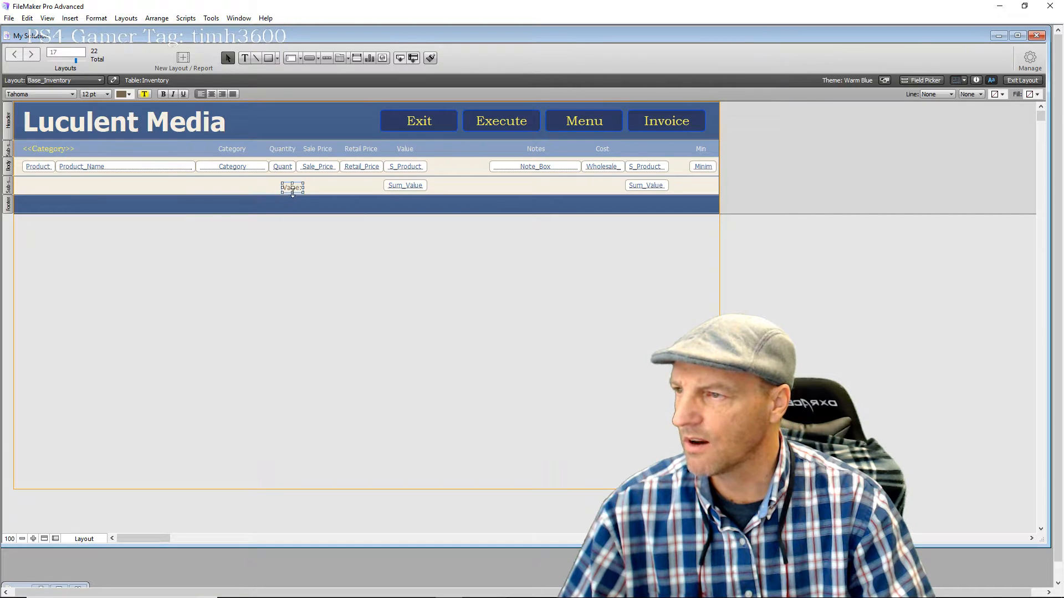
pyautogui.moveTo(290, 188); pyautogui.dragTo(367, 184)
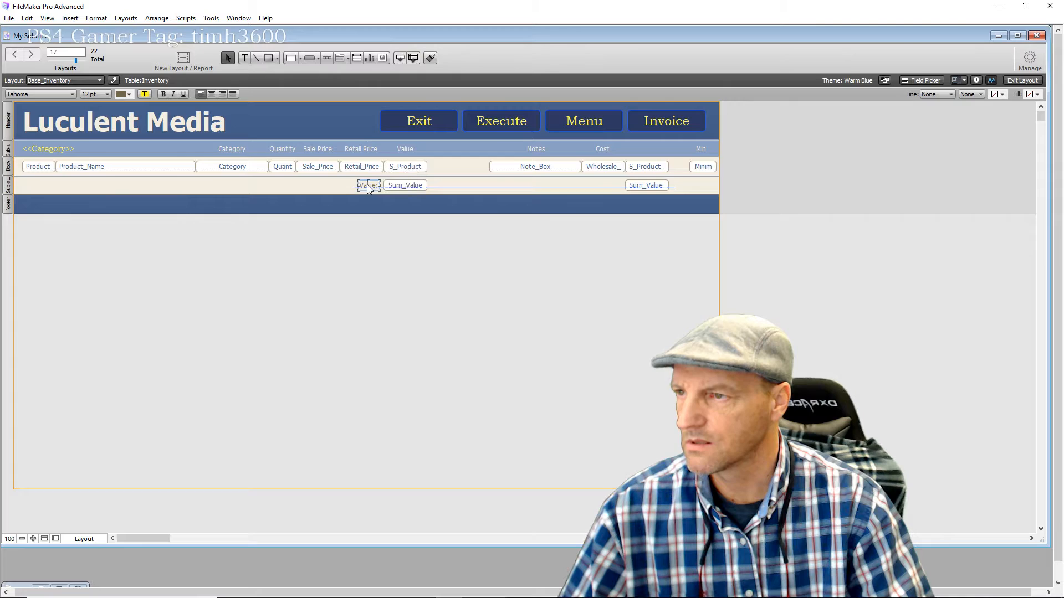
pyautogui.click(164, 94)
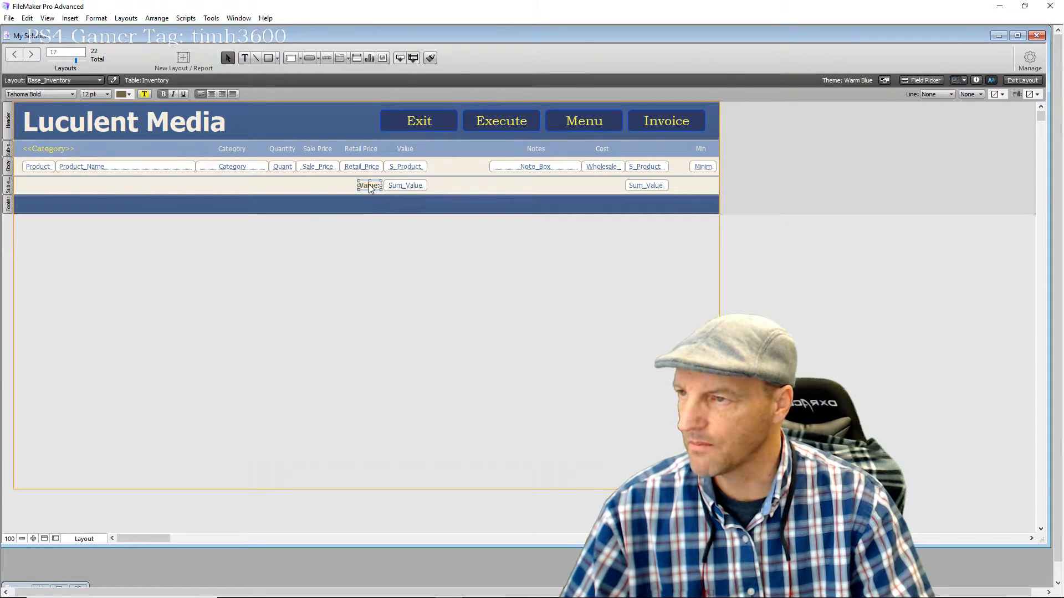
# Copy the 'Value:' label beside the wholesale Sum_Value and colour it red
pyautogui.moveTo(369, 187); pyautogui.dragTo(611, 188)
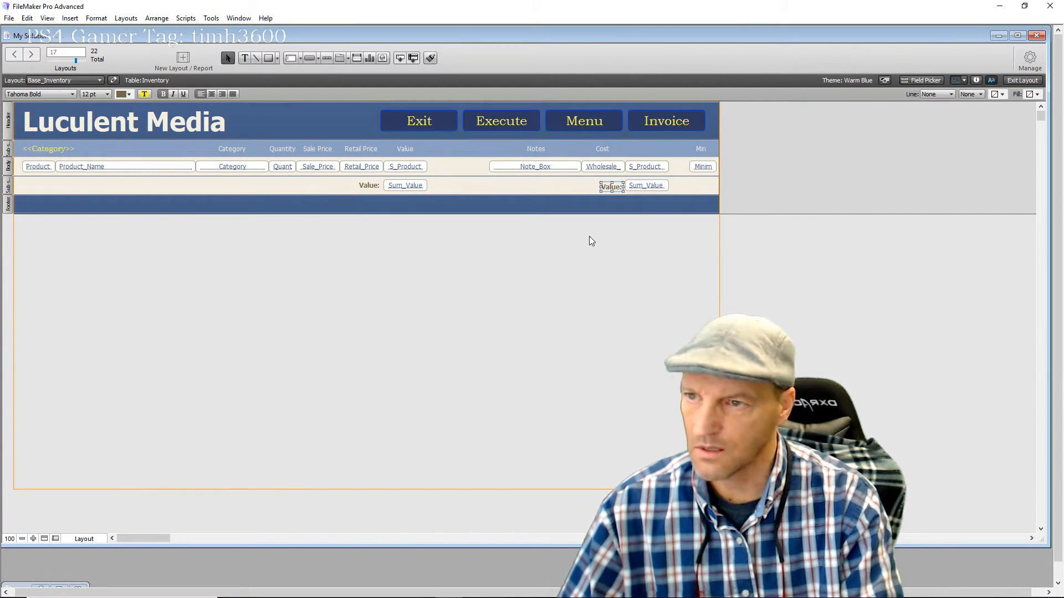
pyautogui.press('Up')
pyautogui.press('Up')
pyautogui.press('Up')
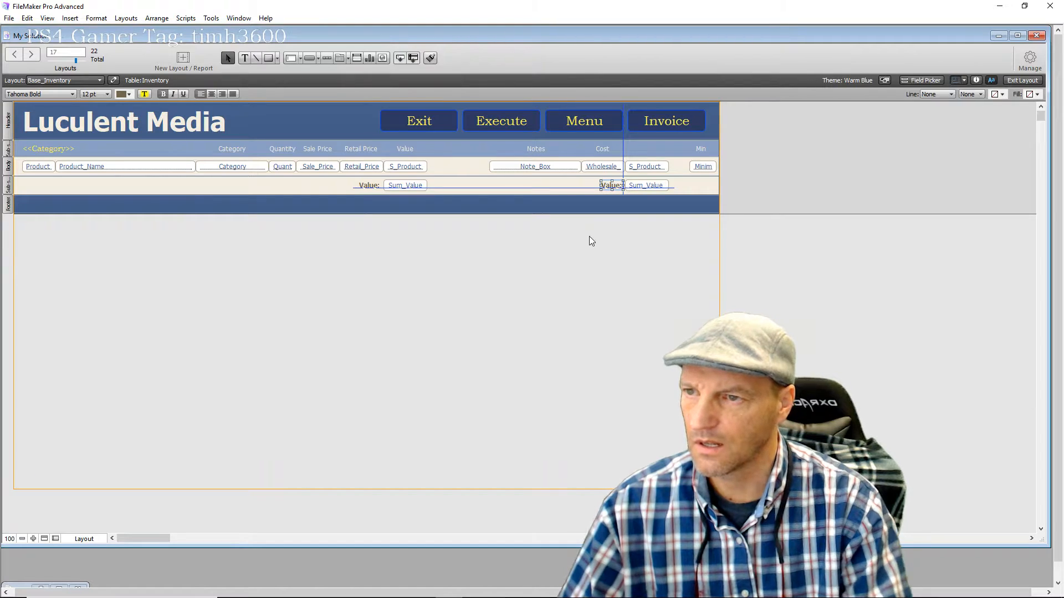
pyautogui.click(130, 96)
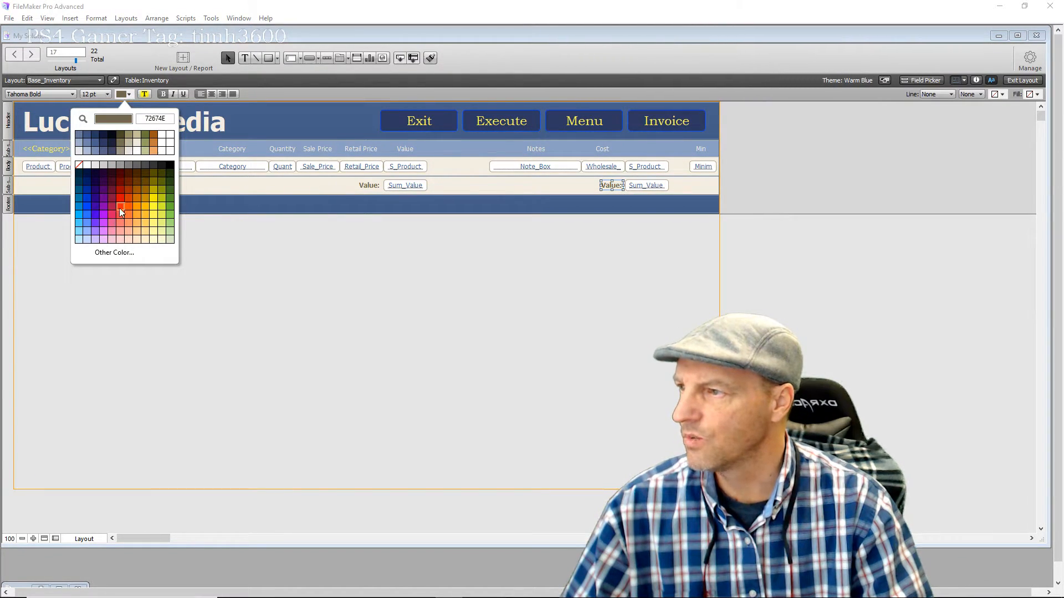
pyautogui.click(118, 208)
pyautogui.click(600, 268)
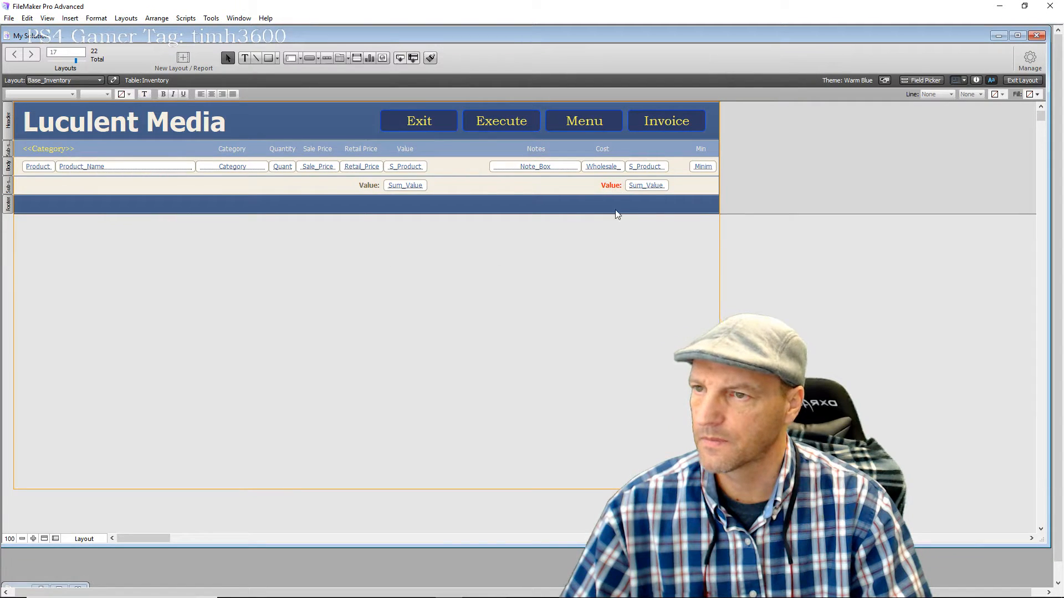
# Realign the retail 'Value:' label and switch to Browse mode to test totals
pyautogui.click(370, 185)
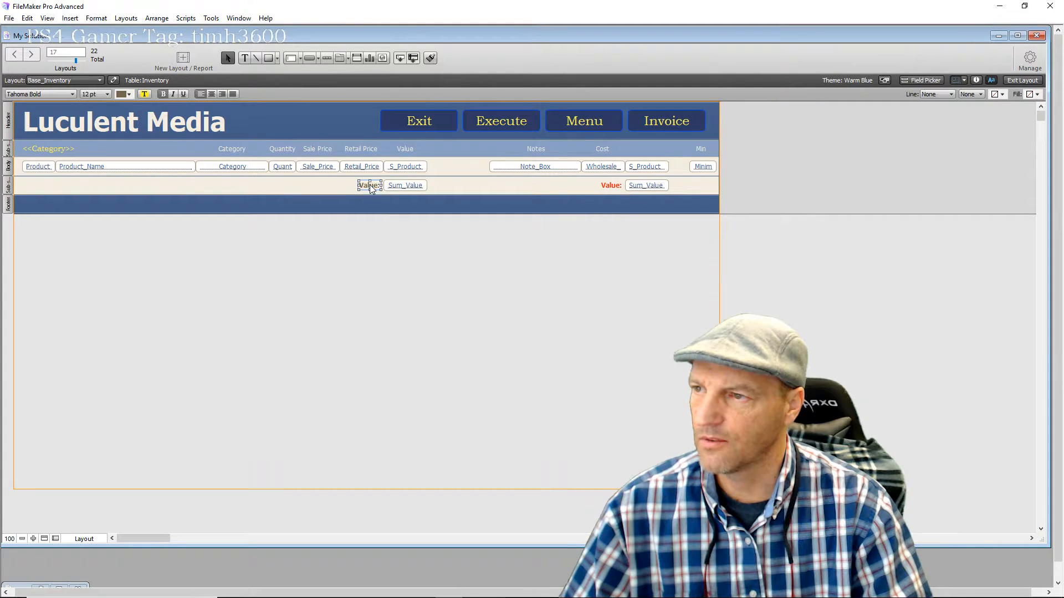
pyautogui.press('Down')
pyautogui.press('Down')
pyautogui.press('Up')
pyautogui.press('Up')
pyautogui.click(375, 233)
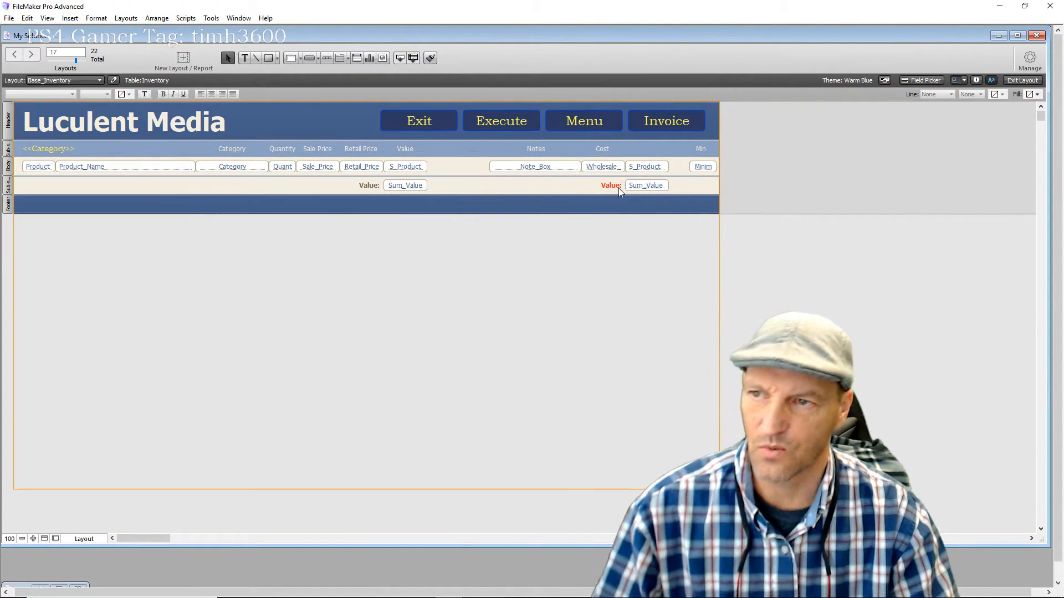
pyautogui.click(1026, 80)
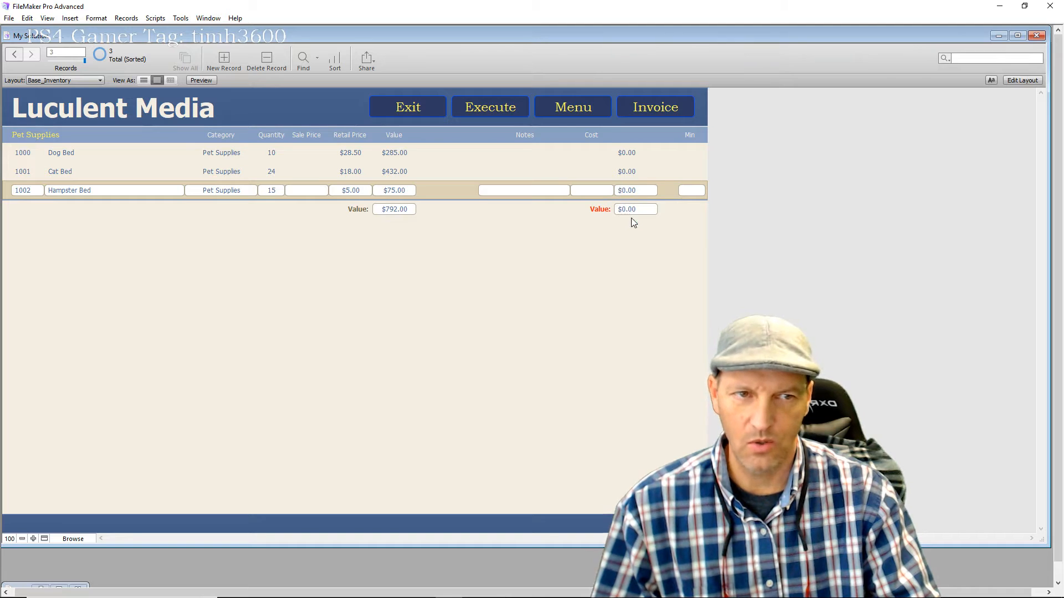
# Enter costs 20, 12.5 and 1.5 for Dog, Cat and Hampster Beds, giving a $522.50 wholesale total
pyautogui.click(592, 153)
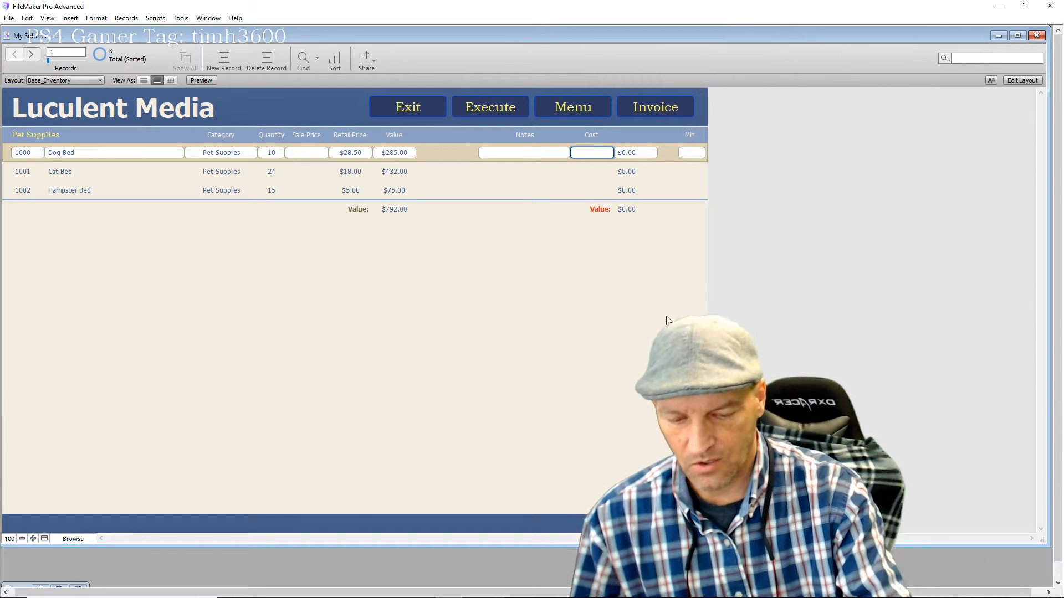
pyautogui.write('2')
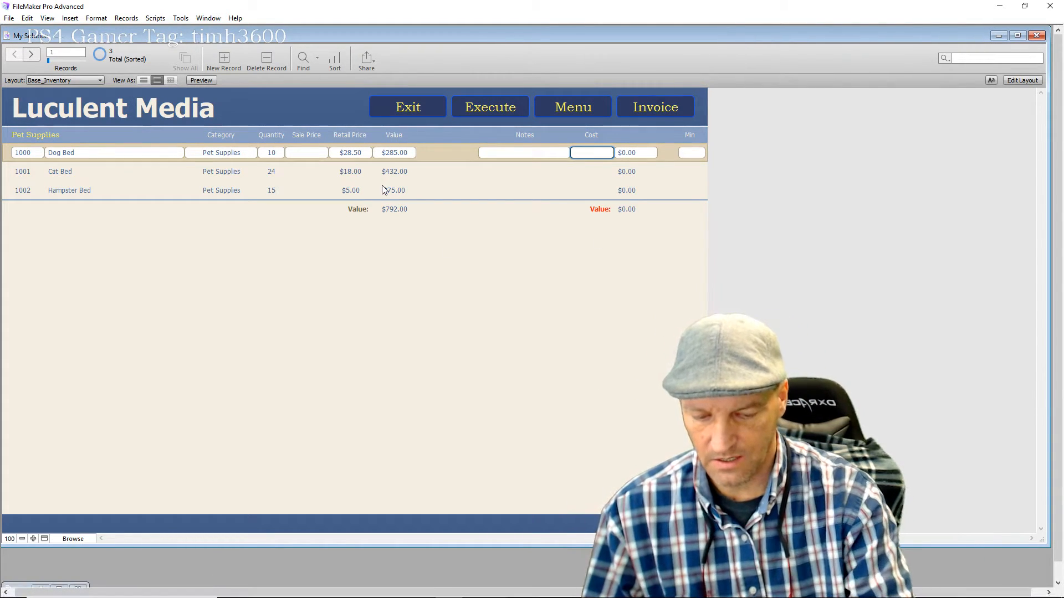
pyautogui.write('0')
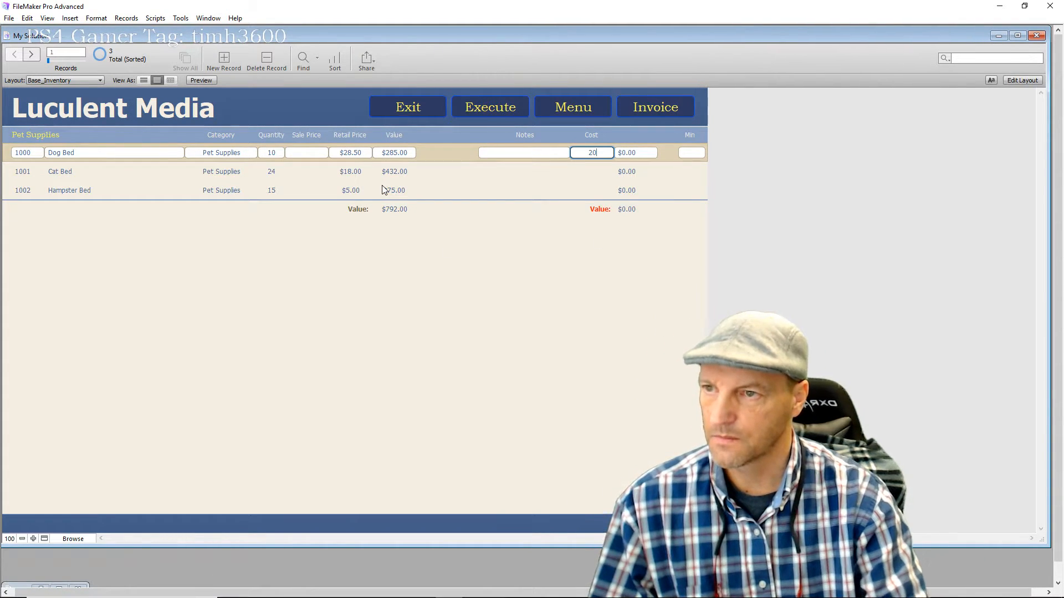
pyautogui.click(592, 171)
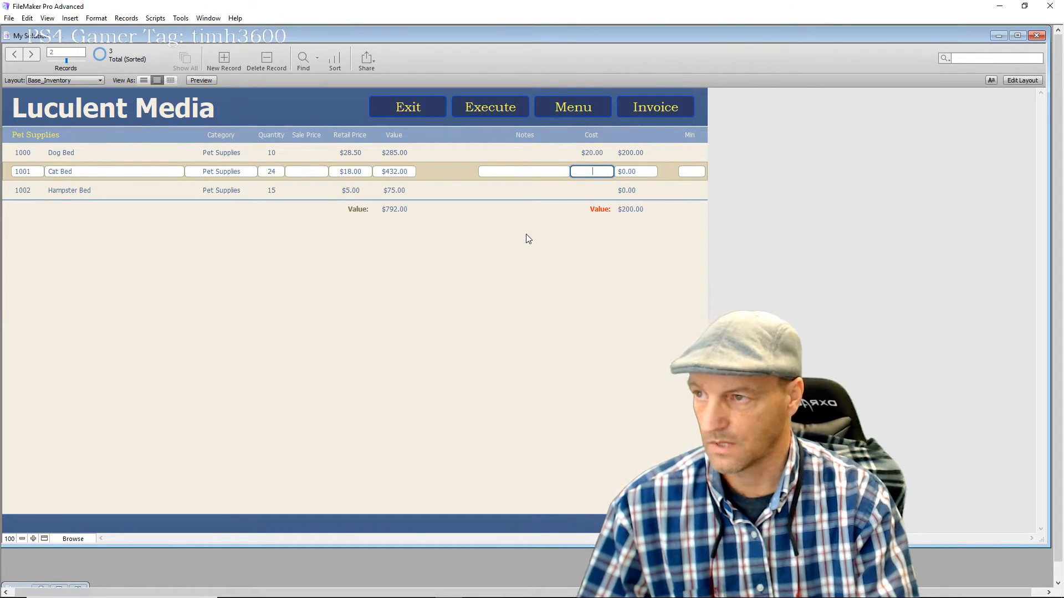
pyautogui.write('12')
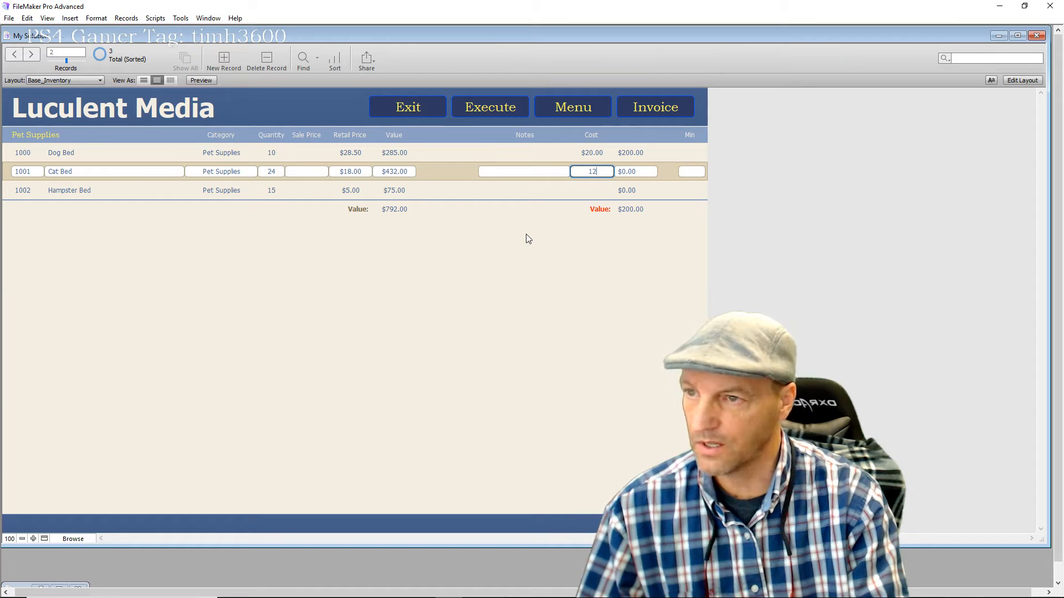
pyautogui.write('.5')
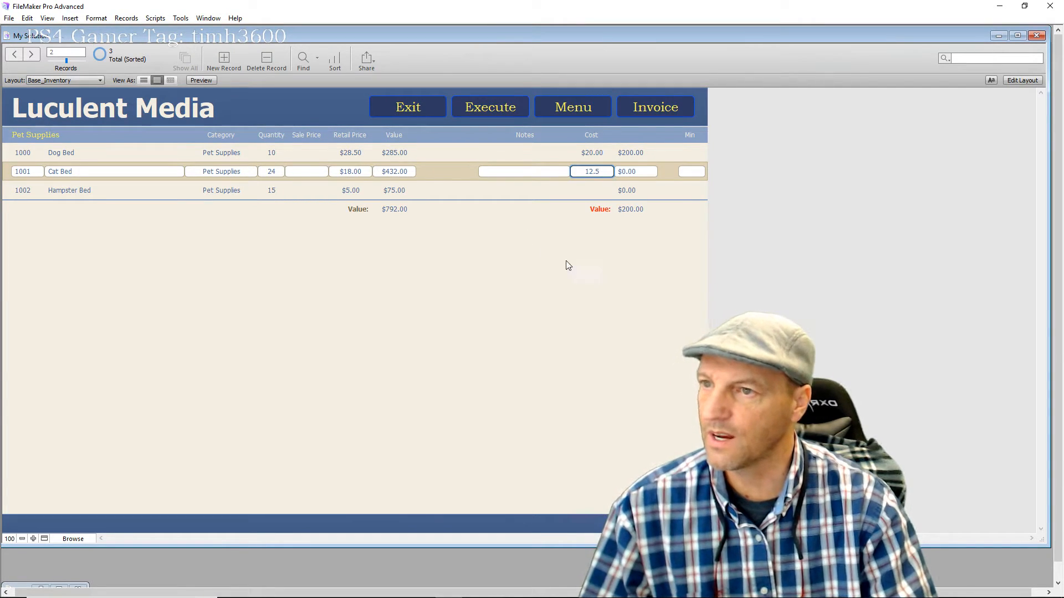
pyautogui.click(592, 191)
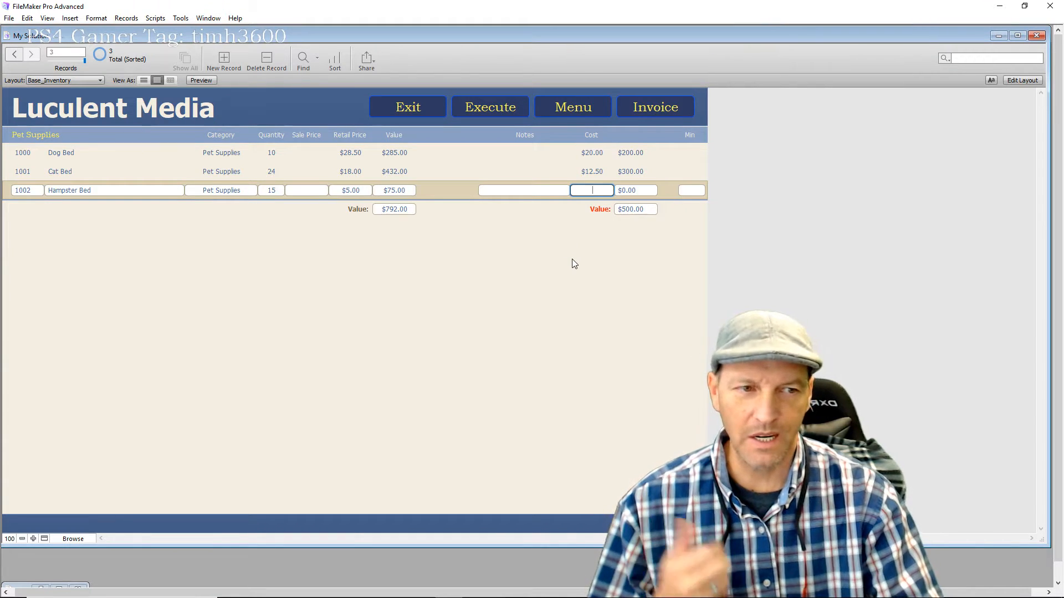
pyautogui.write('1.')
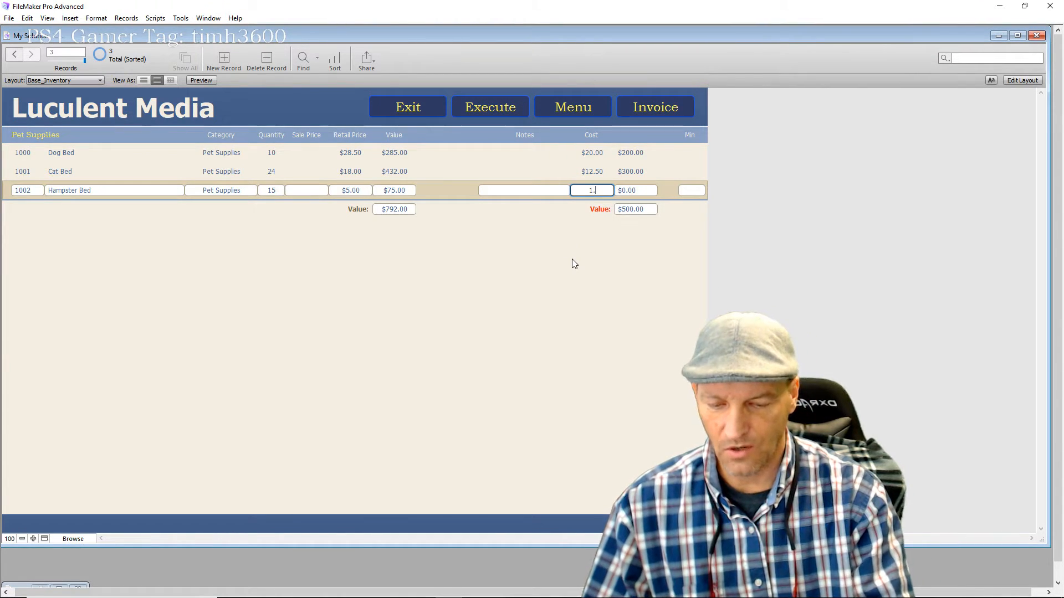
pyautogui.write('5')
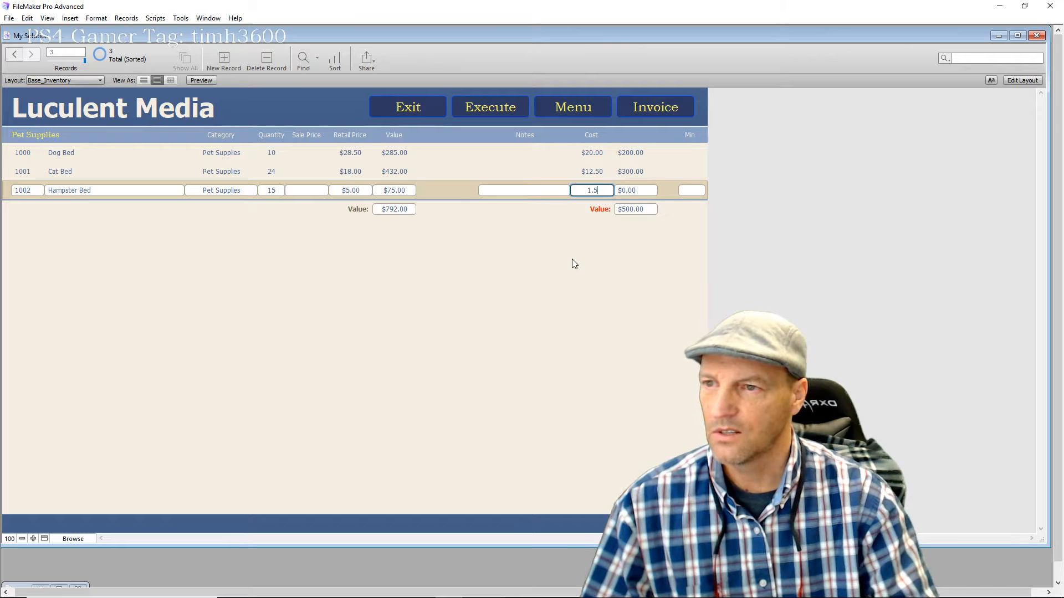
pyautogui.click(574, 246)
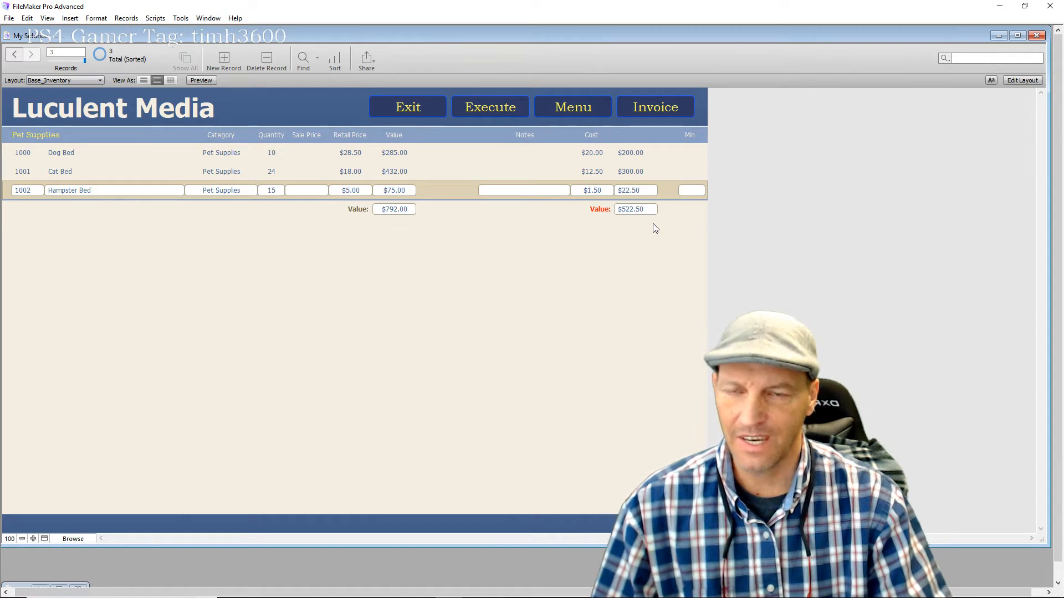
pyautogui.click(1024, 82)
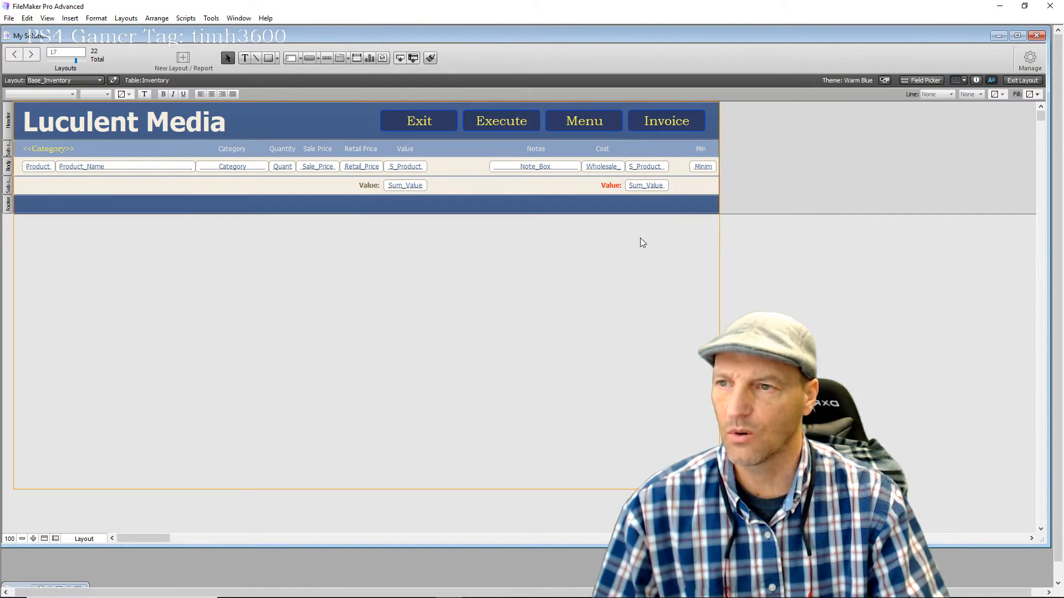
# Centre-align the wholesale S_Product value field and its Sum_Value subtotal
pyautogui.moveTo(640, 243); pyautogui.dragTo(669, 161)
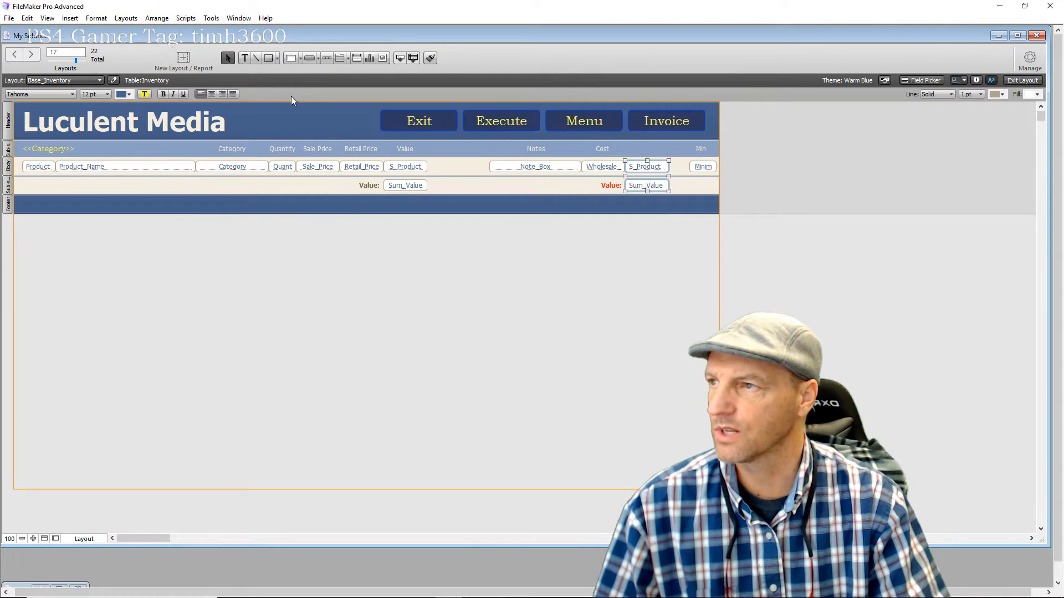
pyautogui.click(212, 94)
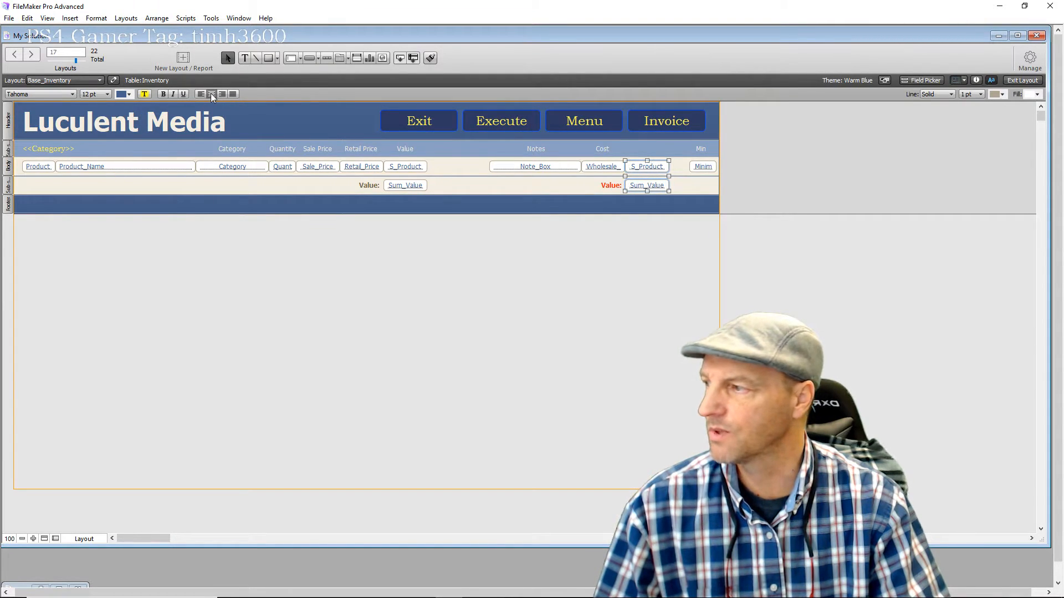
pyautogui.click(567, 287)
pyautogui.click(603, 168)
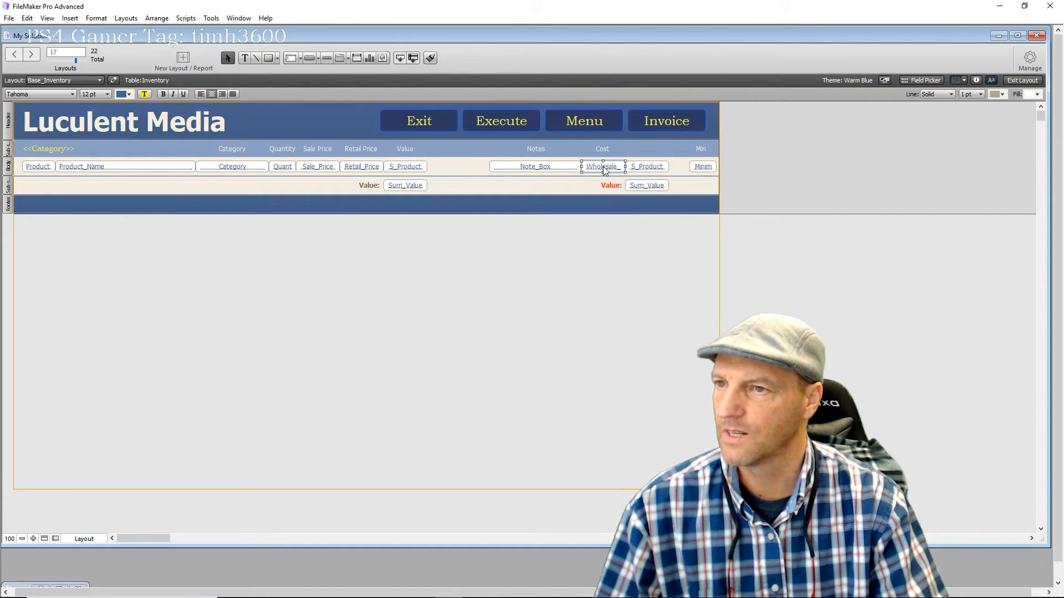
pyautogui.click(587, 244)
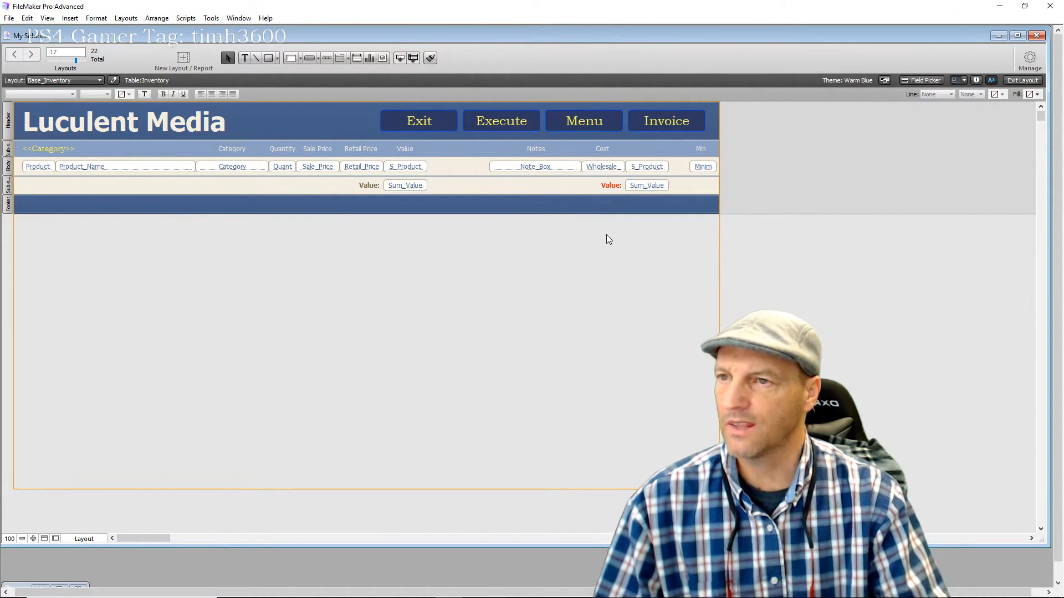
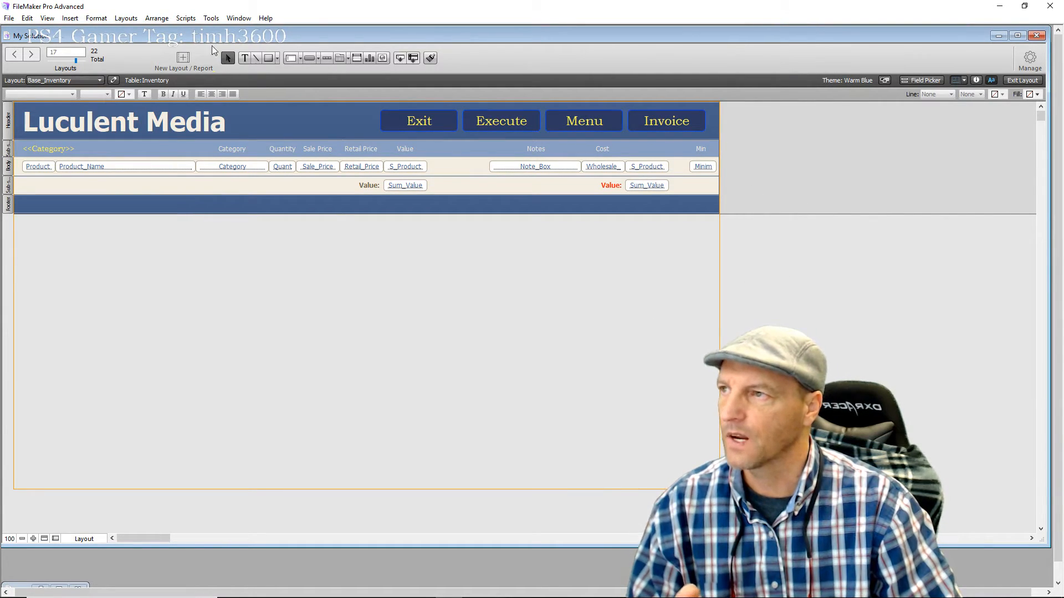
# Begin a new computer-screen form layout named 'Modify Inventory', then cancel it
pyautogui.click(126, 19)
pyautogui.moveTo(96, 18)
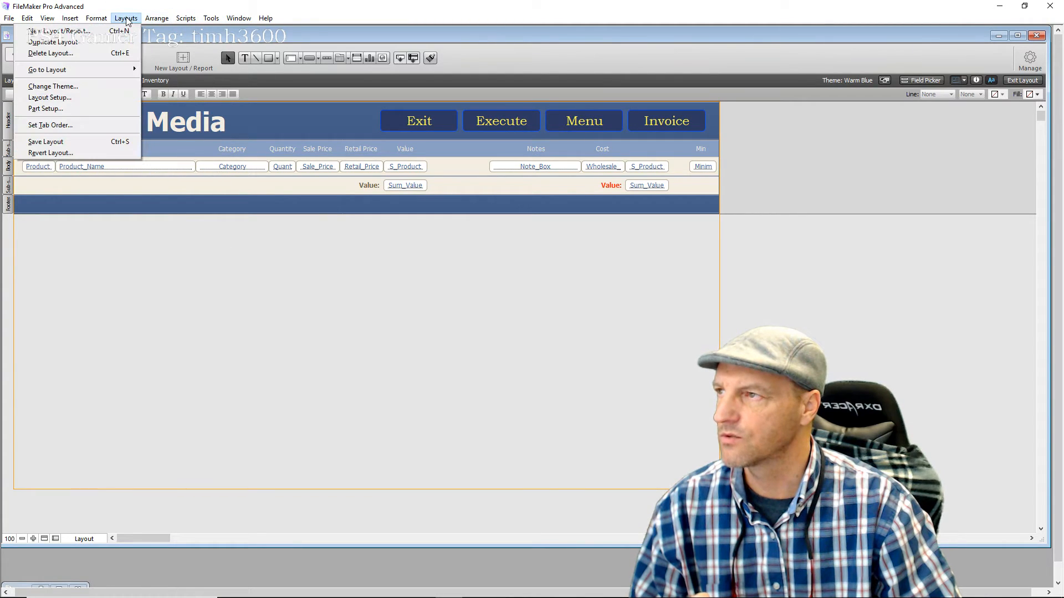
pyautogui.click(88, 32)
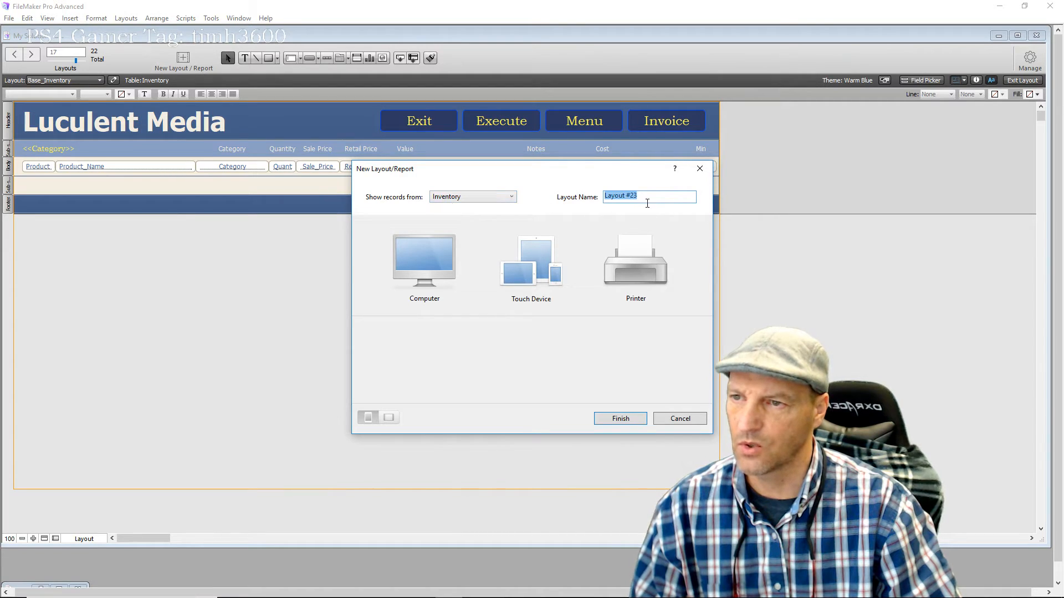
pyautogui.moveTo(647, 199); pyautogui.dragTo(602, 203)
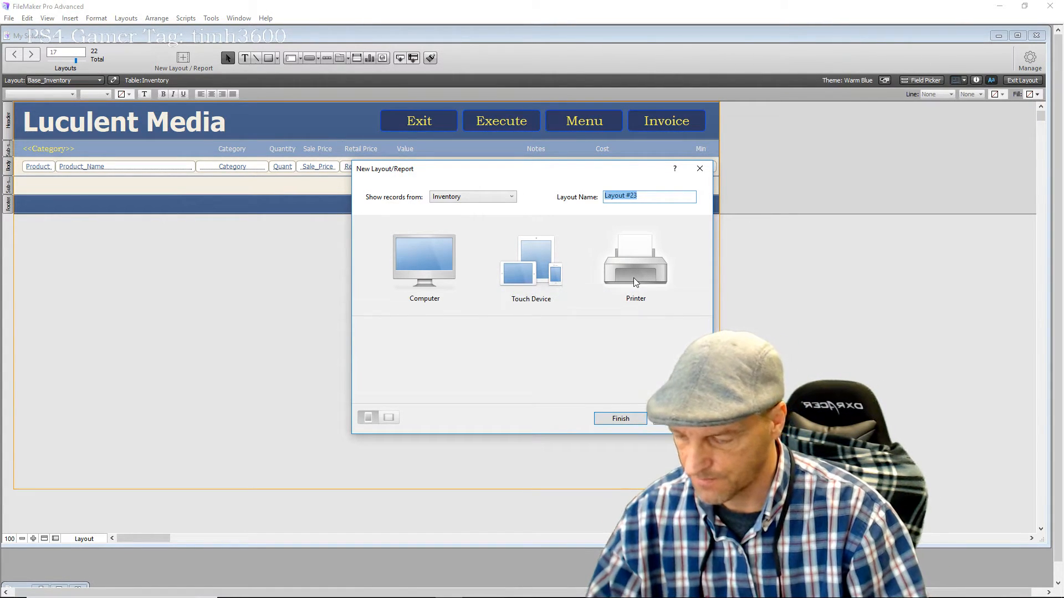
pyautogui.write('Mo')
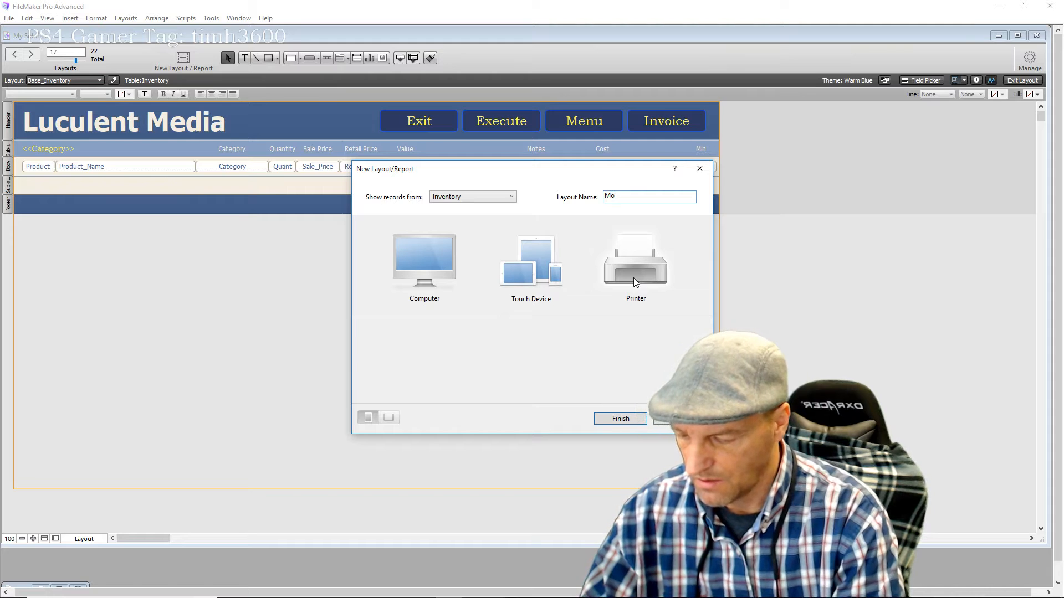
pyautogui.write('dify')
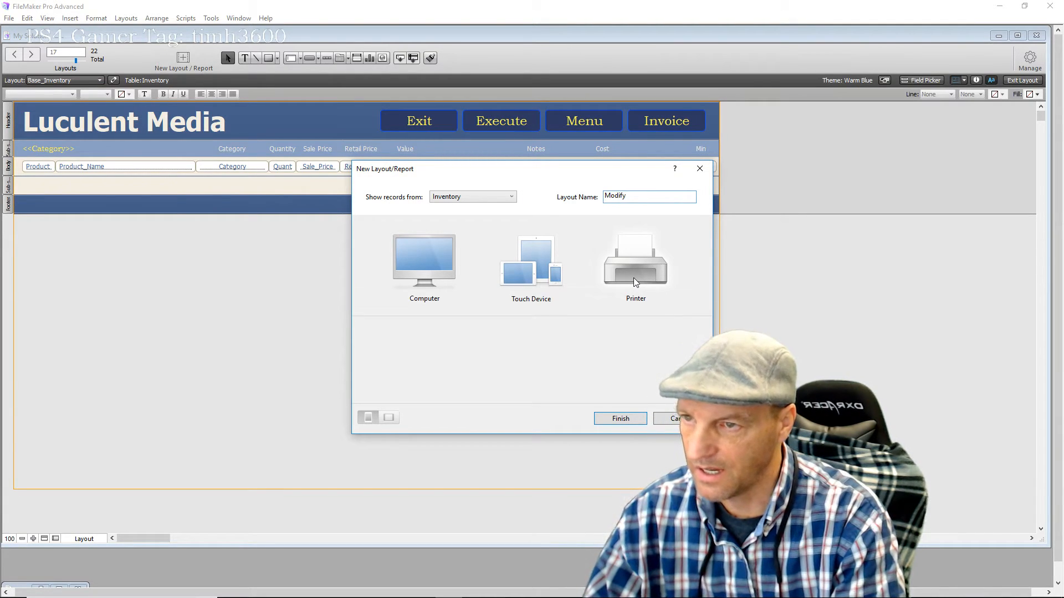
pyautogui.write(' Inve')
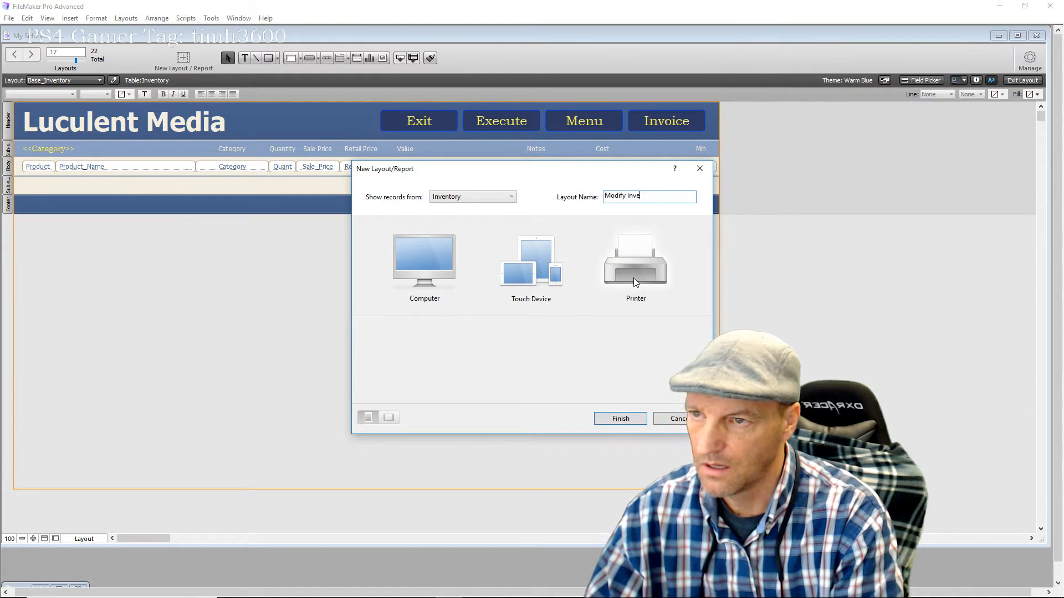
pyautogui.write('ntory')
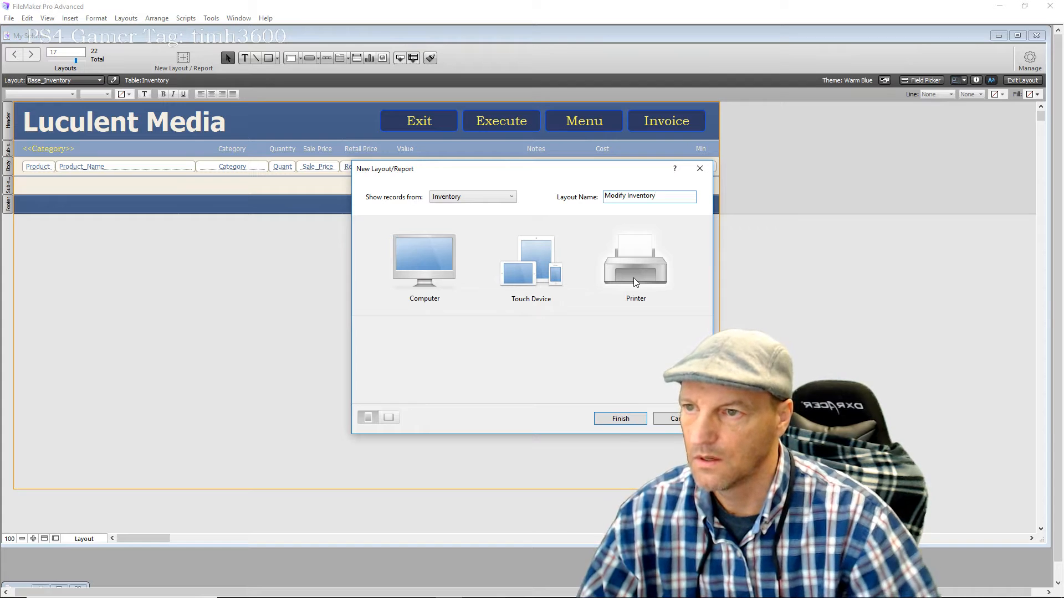
pyautogui.click(402, 258)
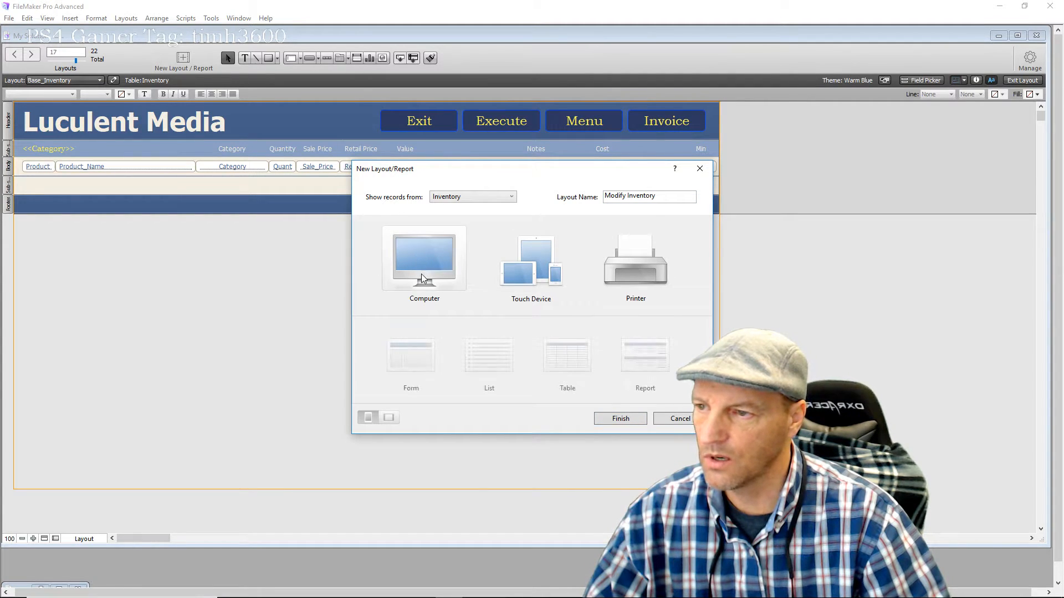
pyautogui.click(423, 361)
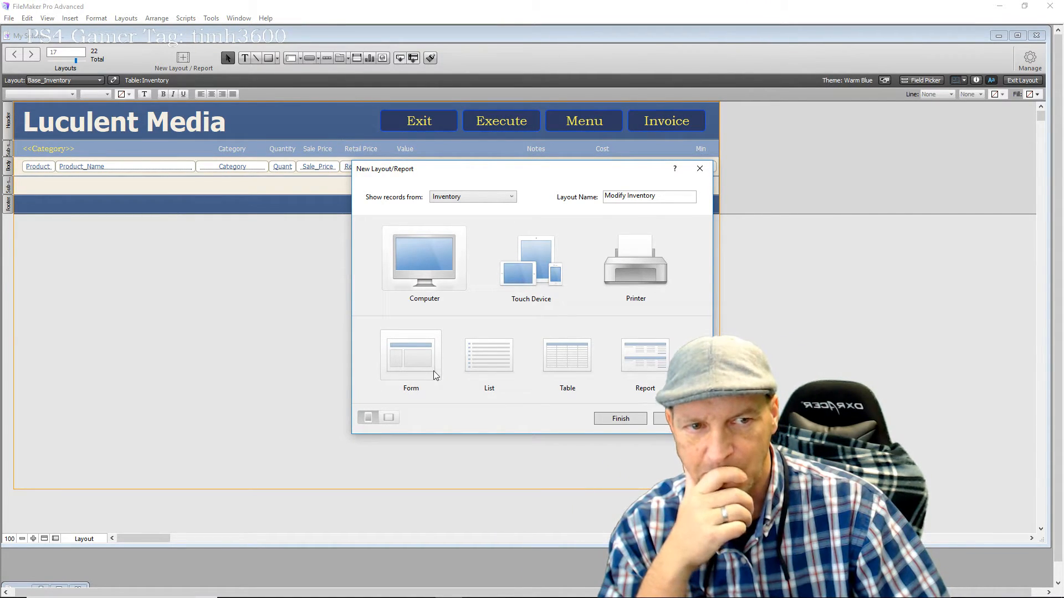
pyautogui.click(661, 421)
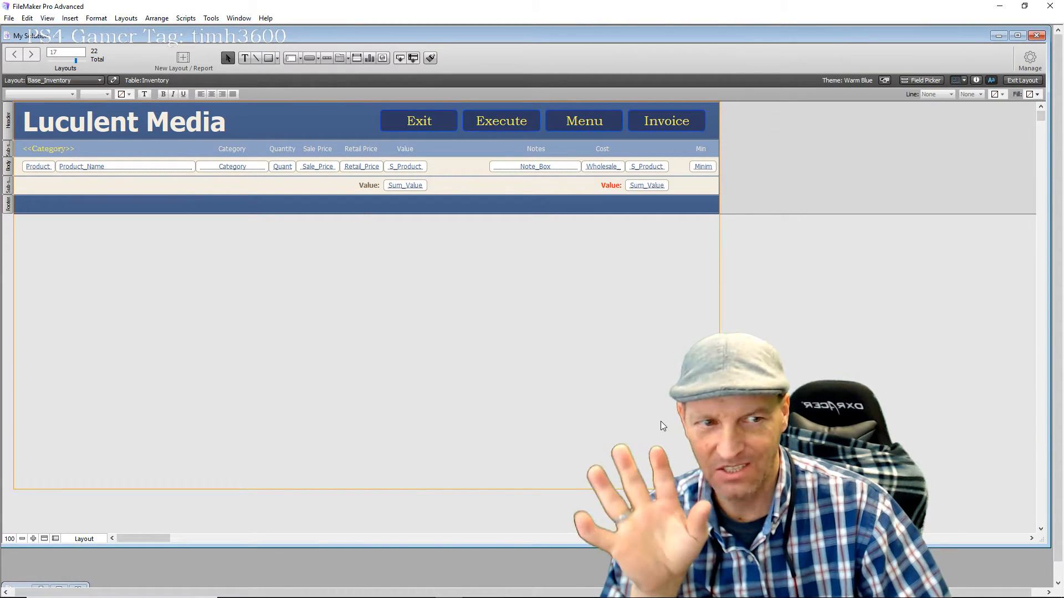
# In Manage Layouts, collapse the Unused folder and duplicate the Template_Menu layout
pyautogui.click(1029, 61)
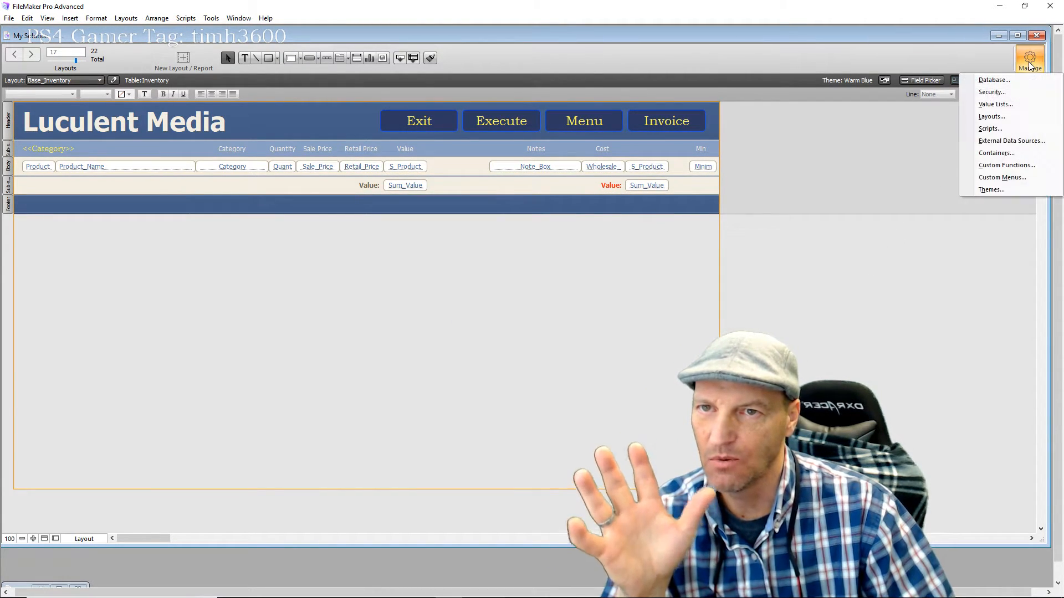
pyautogui.click(996, 117)
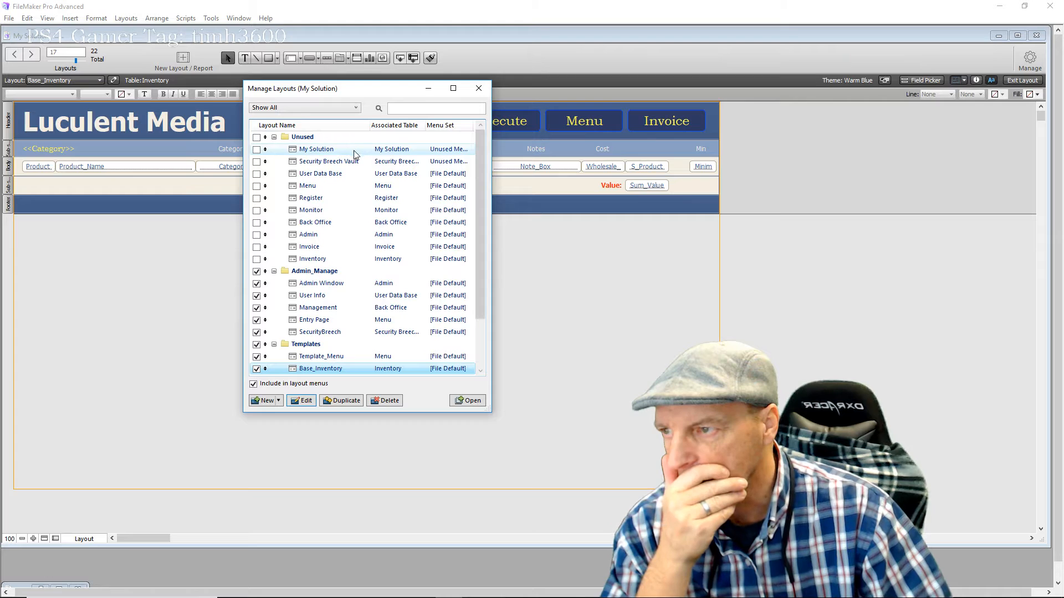
pyautogui.click(274, 137)
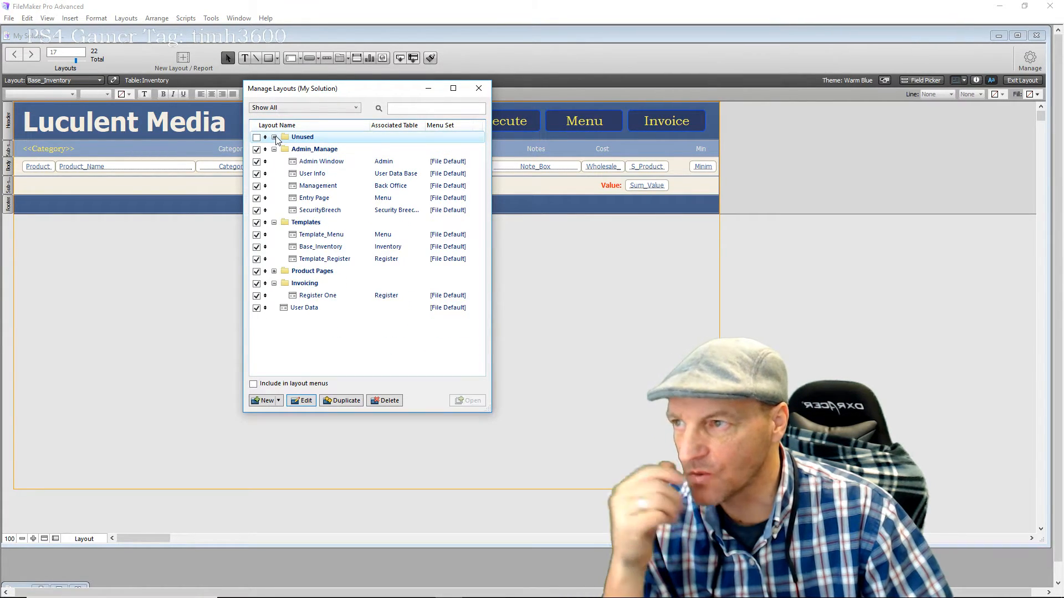
pyautogui.click(306, 237)
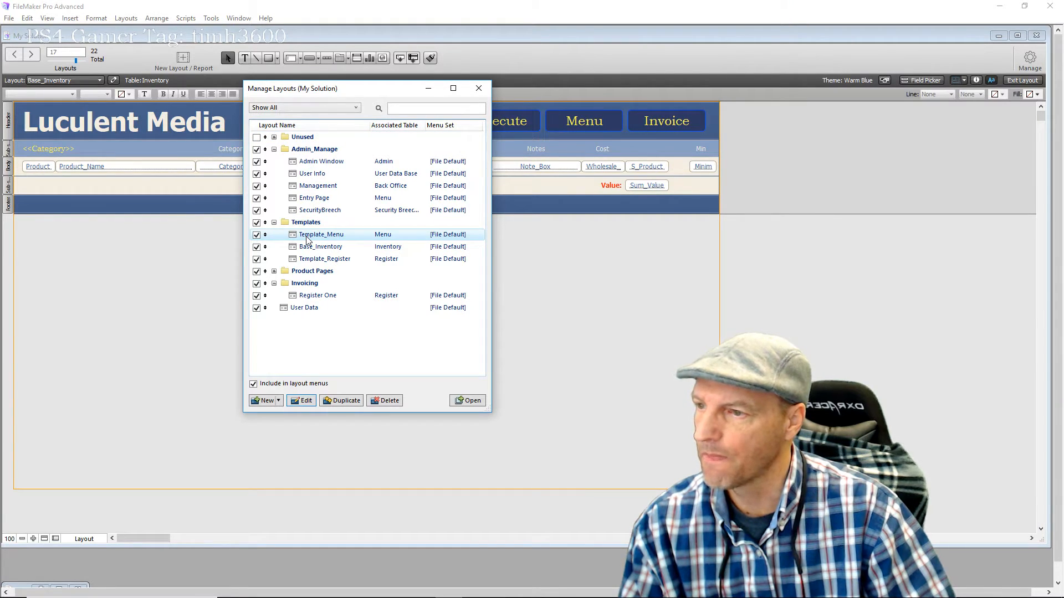
pyautogui.click(345, 401)
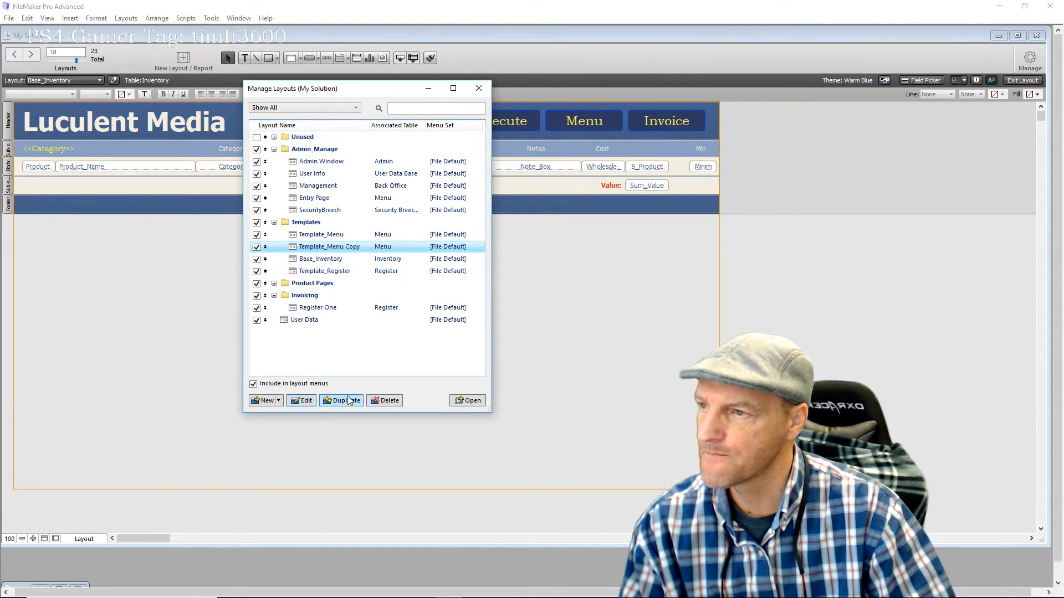
# Rename Template_Menu Copy to 'Inventory Modifier' and set it to show records from Inventory
pyautogui.click(304, 401)
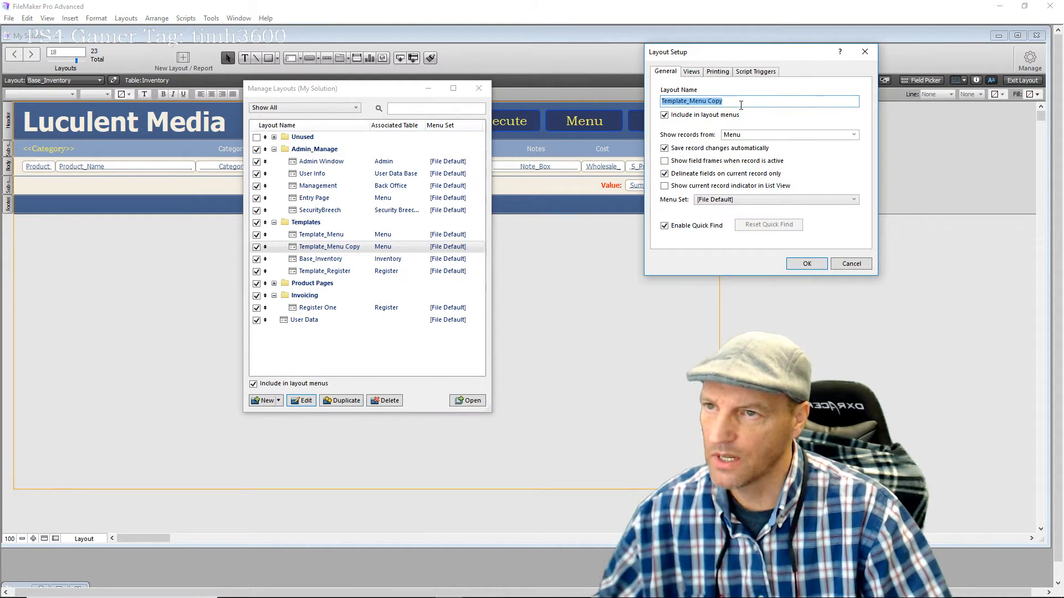
pyautogui.press('BackSpace')
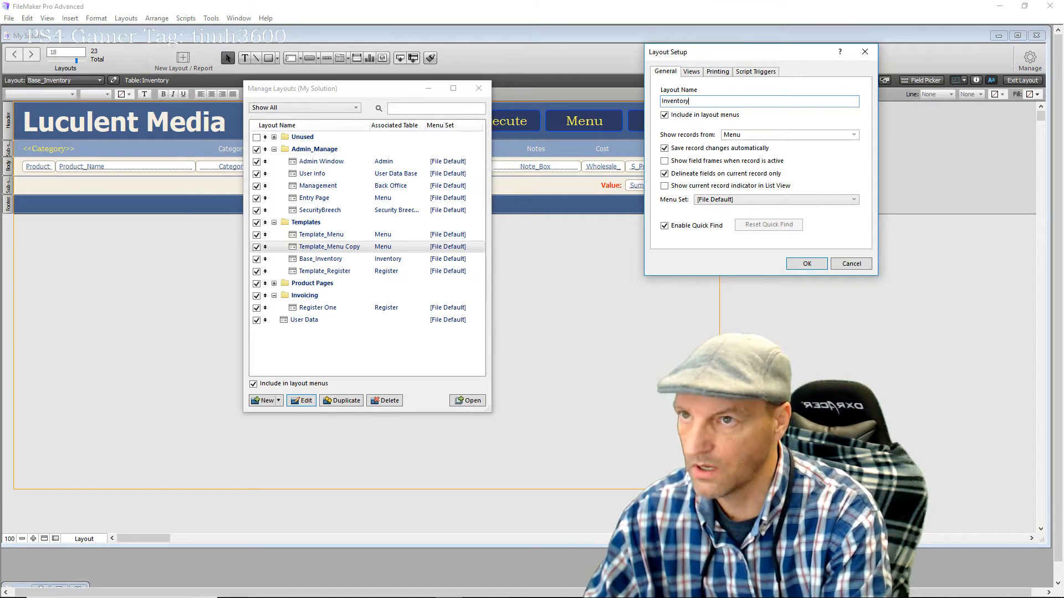
pyautogui.write('Inventory Modifier')
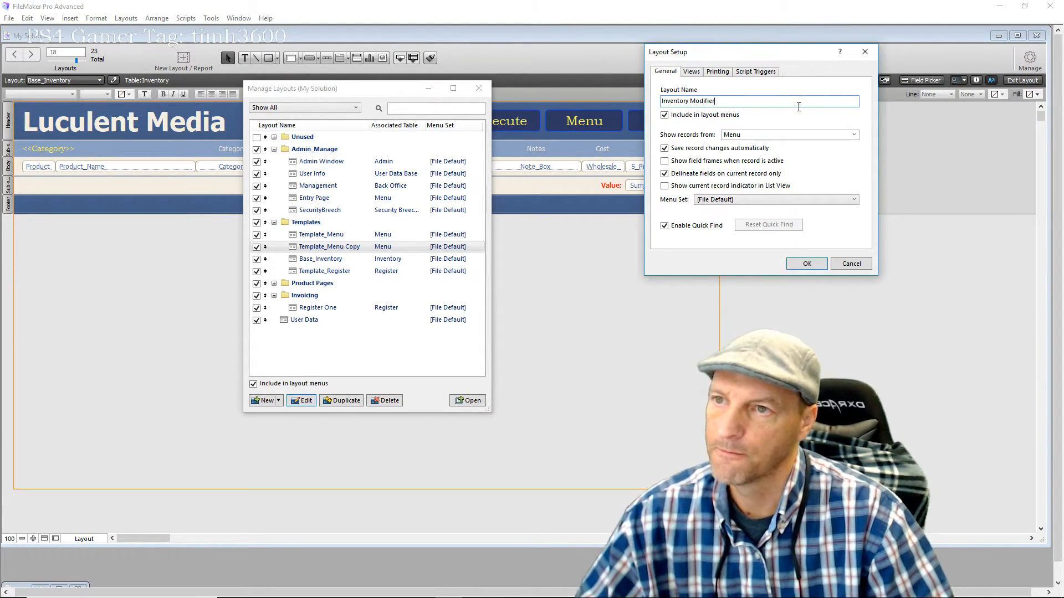
pyautogui.click(743, 135)
pyautogui.scroll(2, 757, 149)
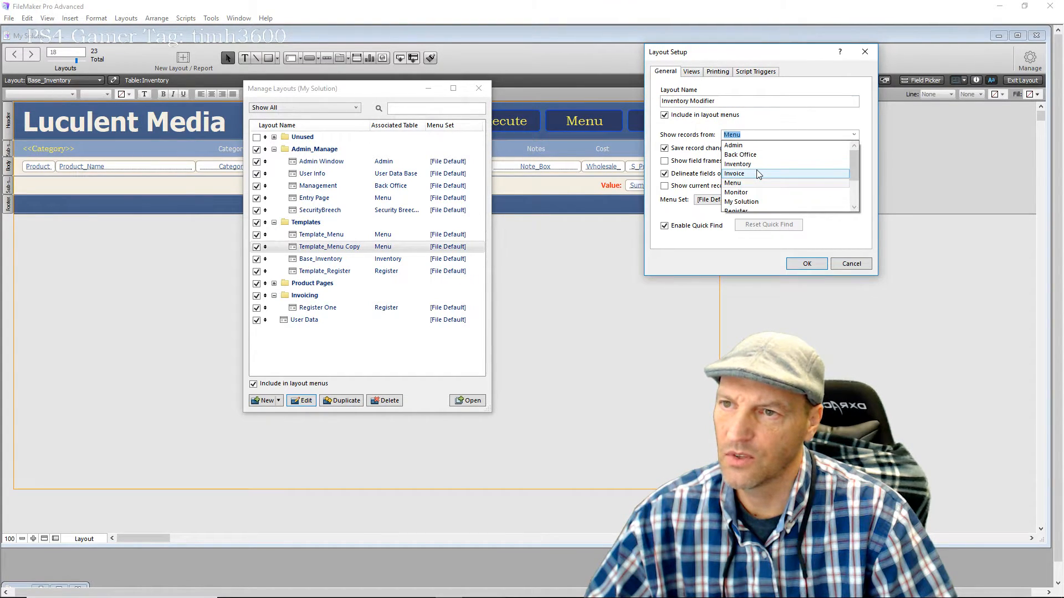
pyautogui.click(759, 165)
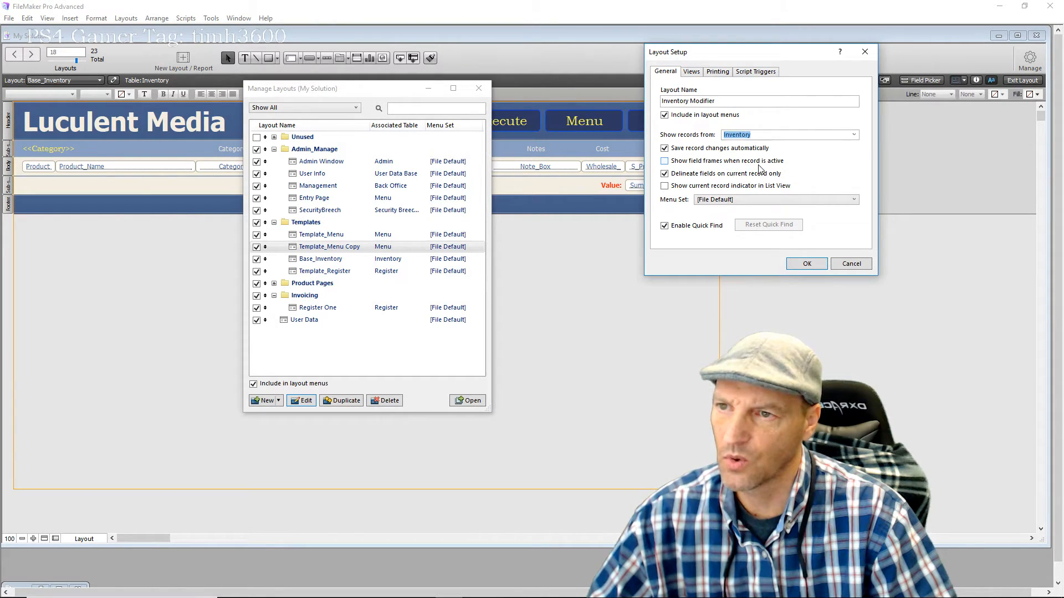
pyautogui.click(798, 265)
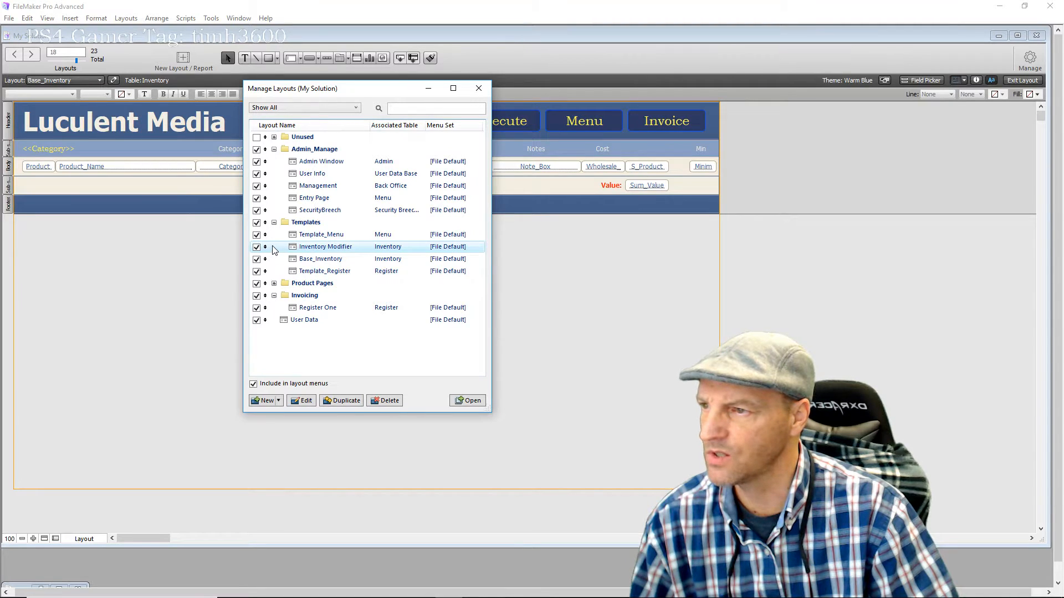
# Create a new layout folder named Inventory
pyautogui.click(273, 283)
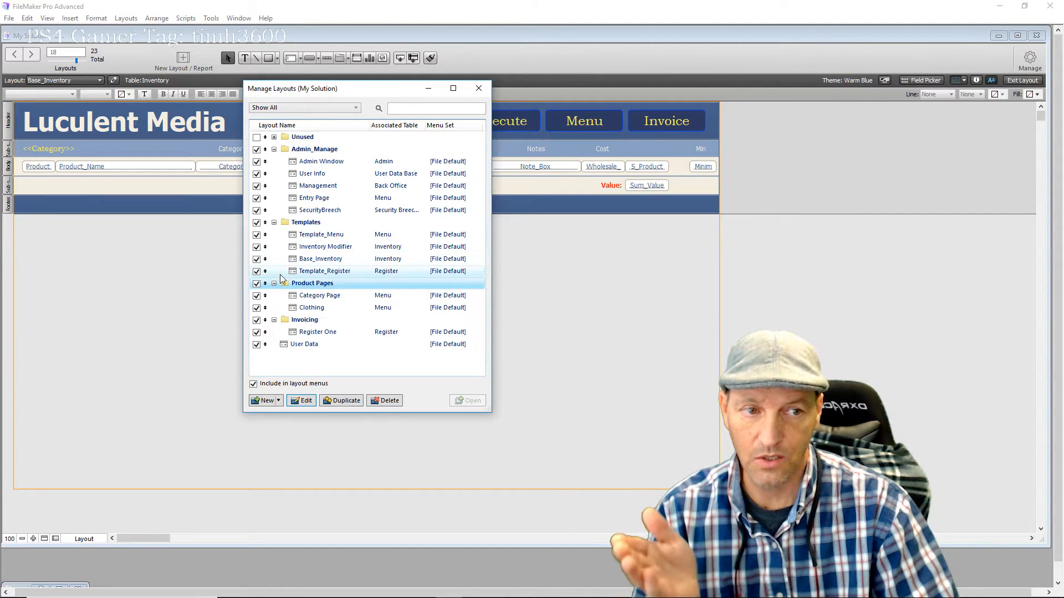
pyautogui.click(304, 365)
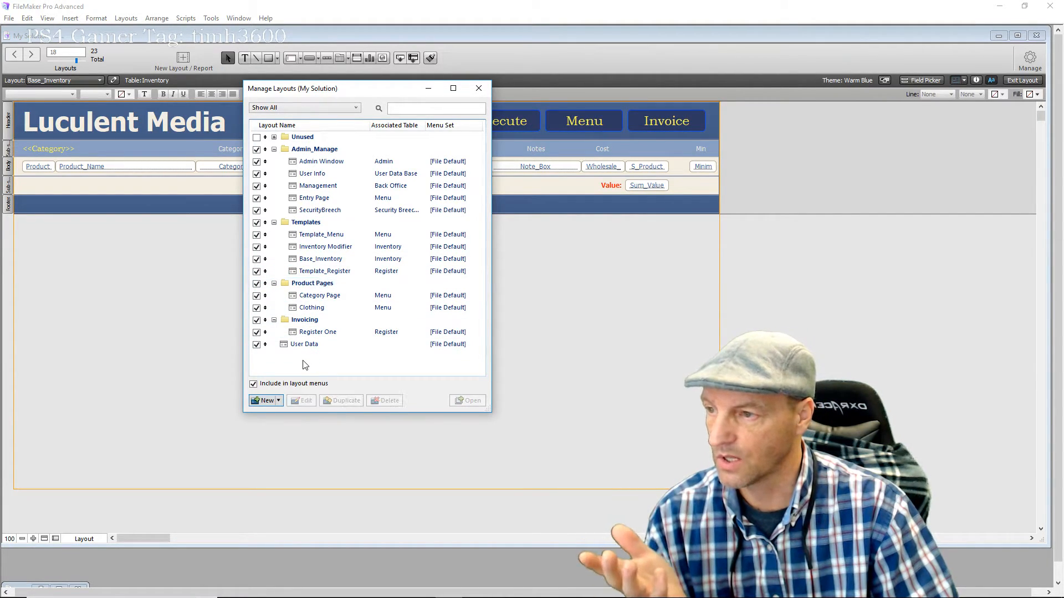
pyautogui.click(278, 401)
pyautogui.click(275, 426)
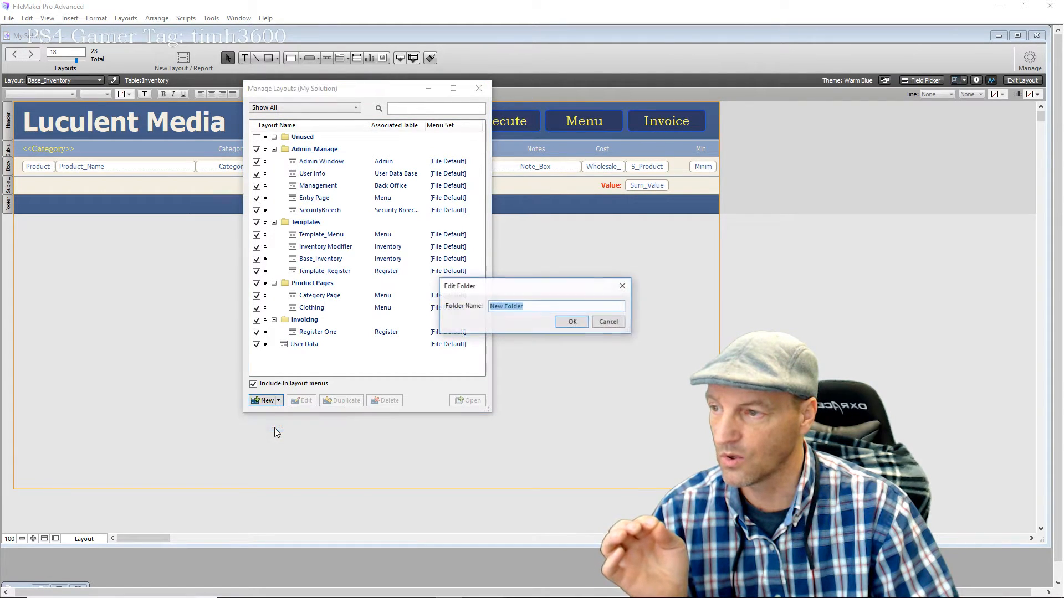
pyautogui.write('Inventory')
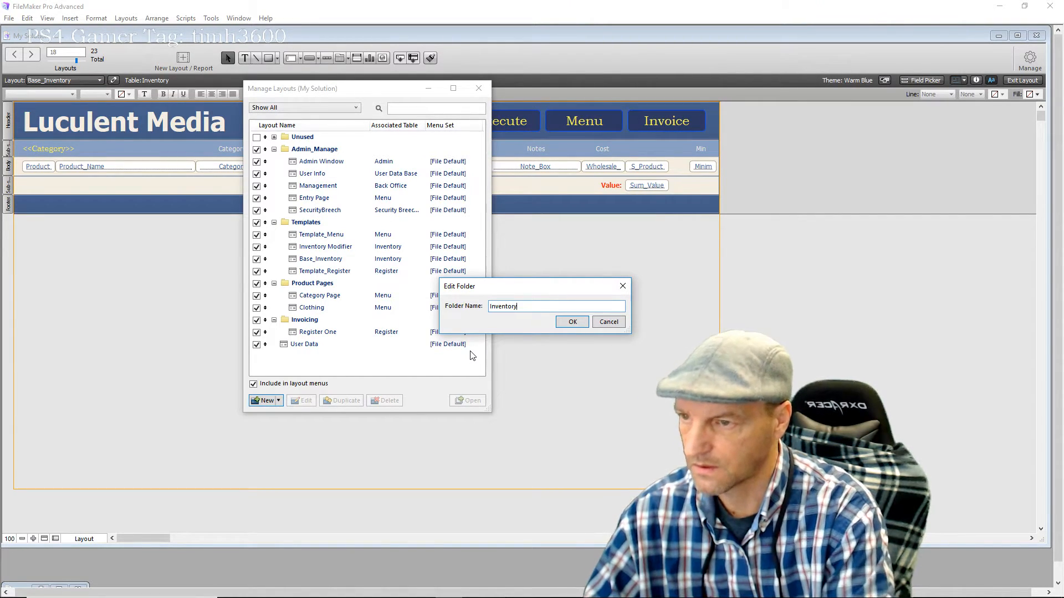
pyautogui.click(561, 324)
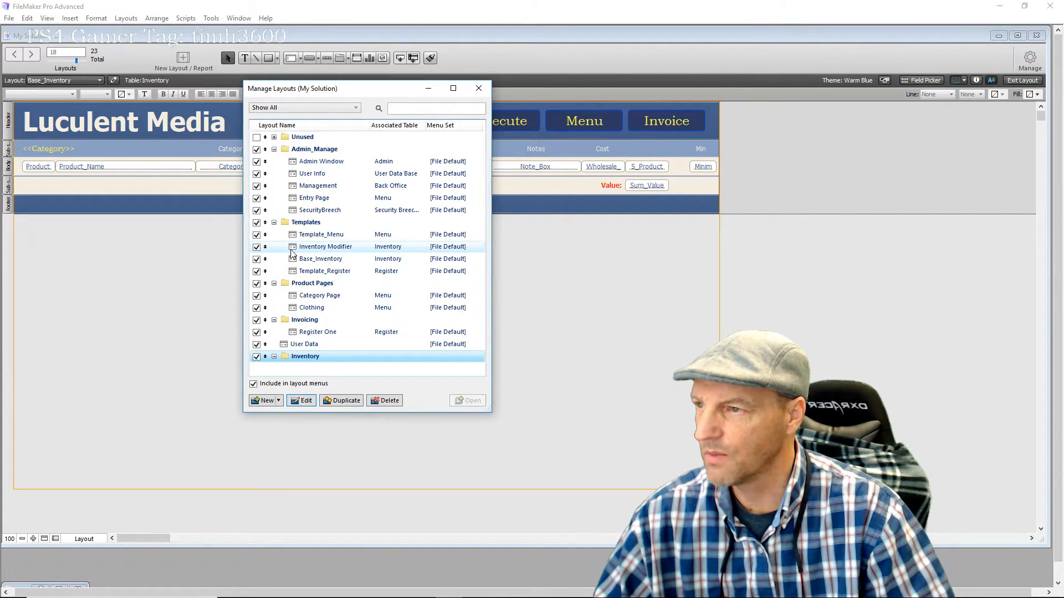
# Move Inventory Modifier into the Inventory folder and close Manage Layouts
pyautogui.moveTo(265, 247); pyautogui.dragTo(266, 358)
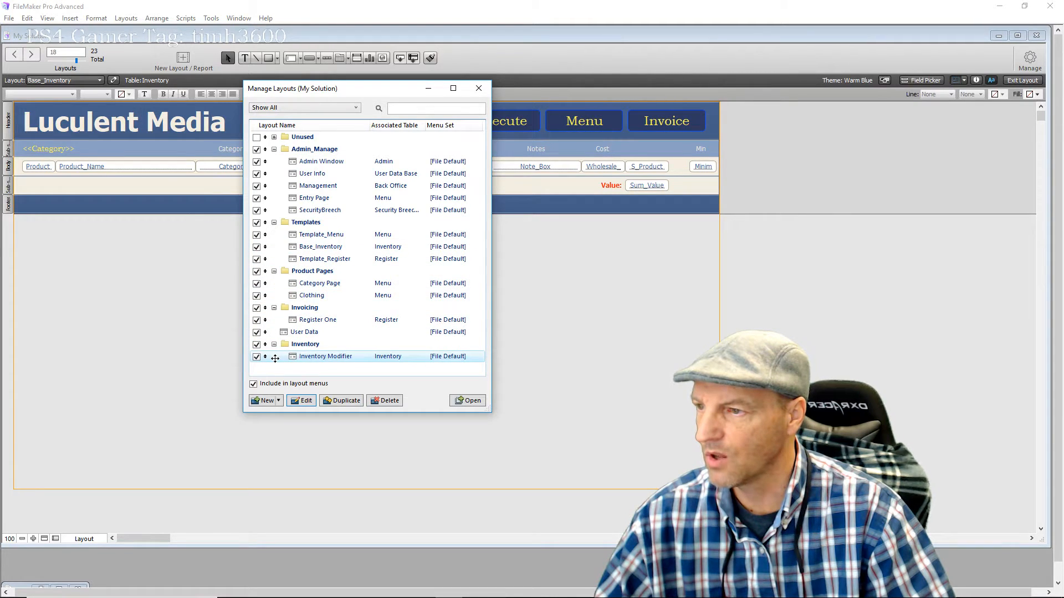
pyautogui.click(377, 371)
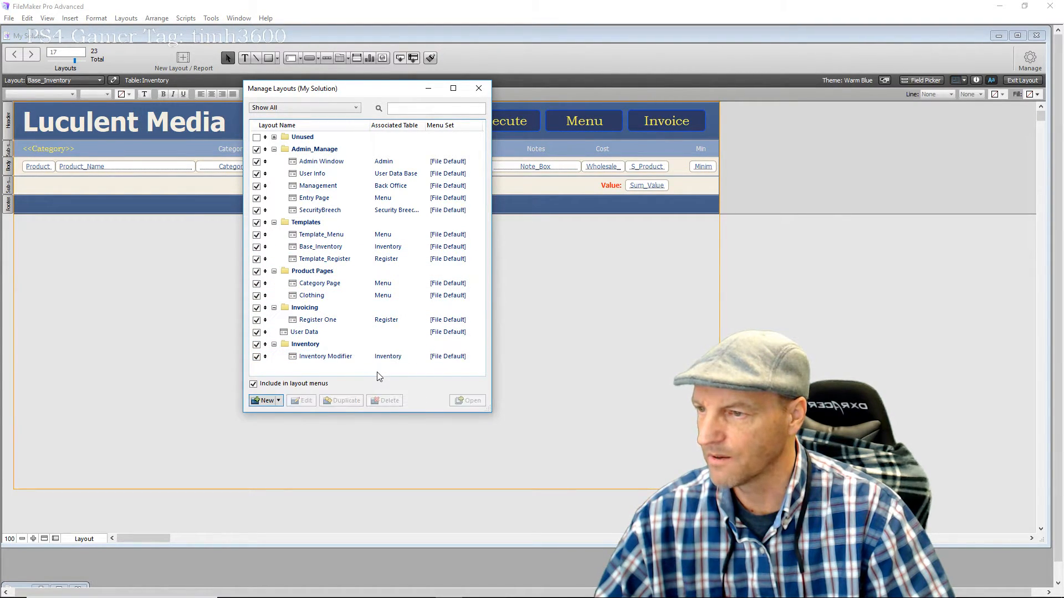
pyautogui.click(477, 89)
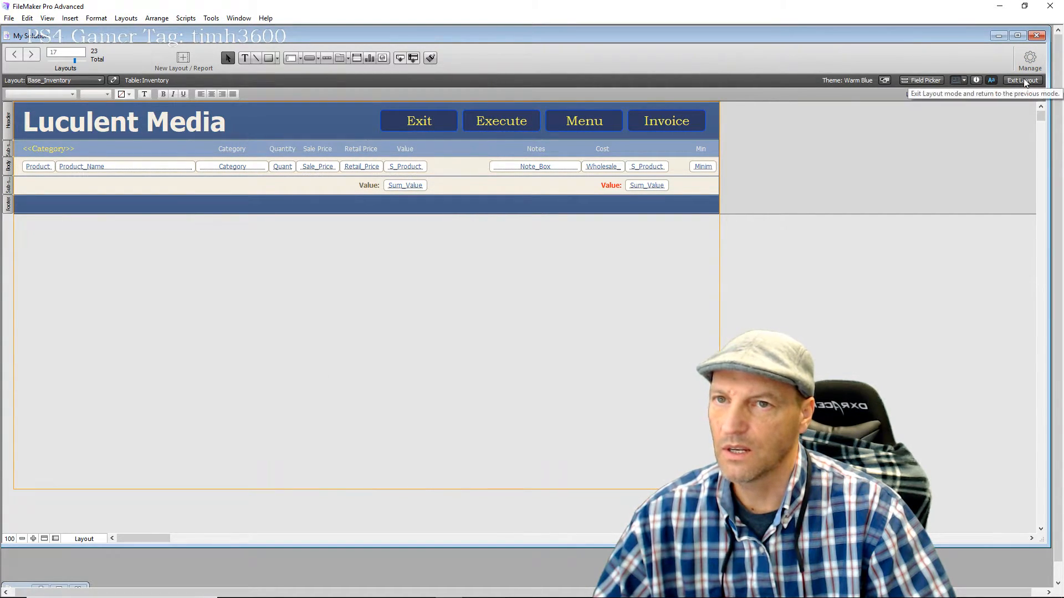
# Switch to the Inventory > Inventory Modifier layout, dismiss the related-table error, and enter Layout mode
pyautogui.click(1023, 80)
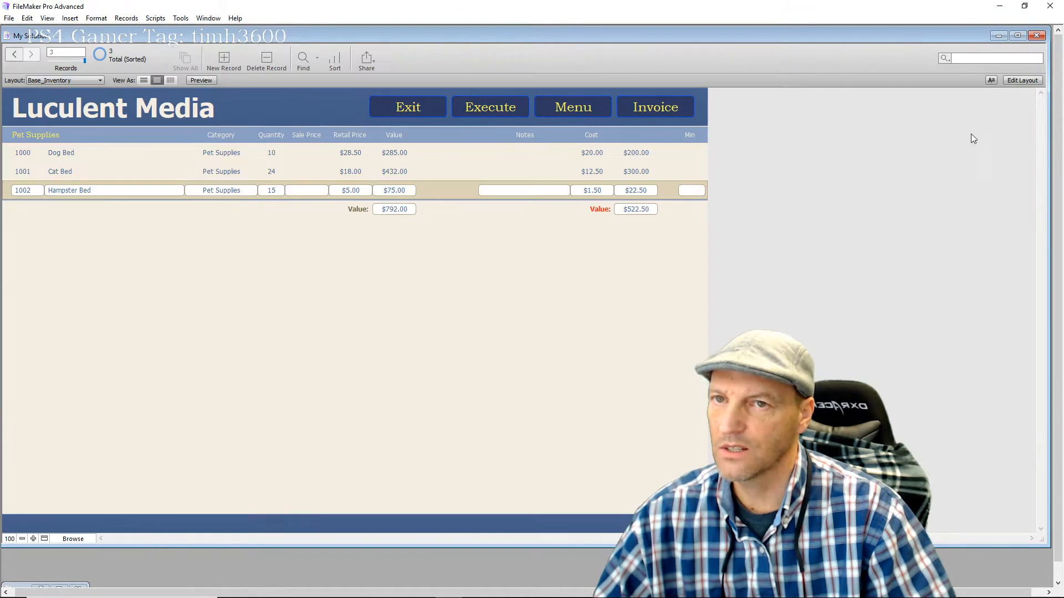
pyautogui.click(97, 81)
pyautogui.moveTo(86, 149)
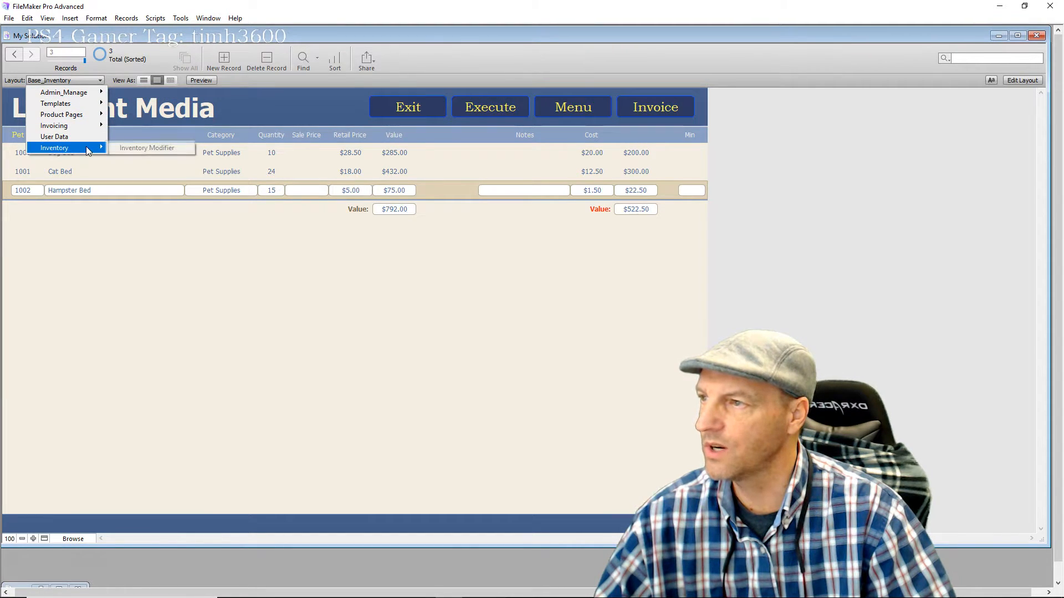
pyautogui.click(127, 148)
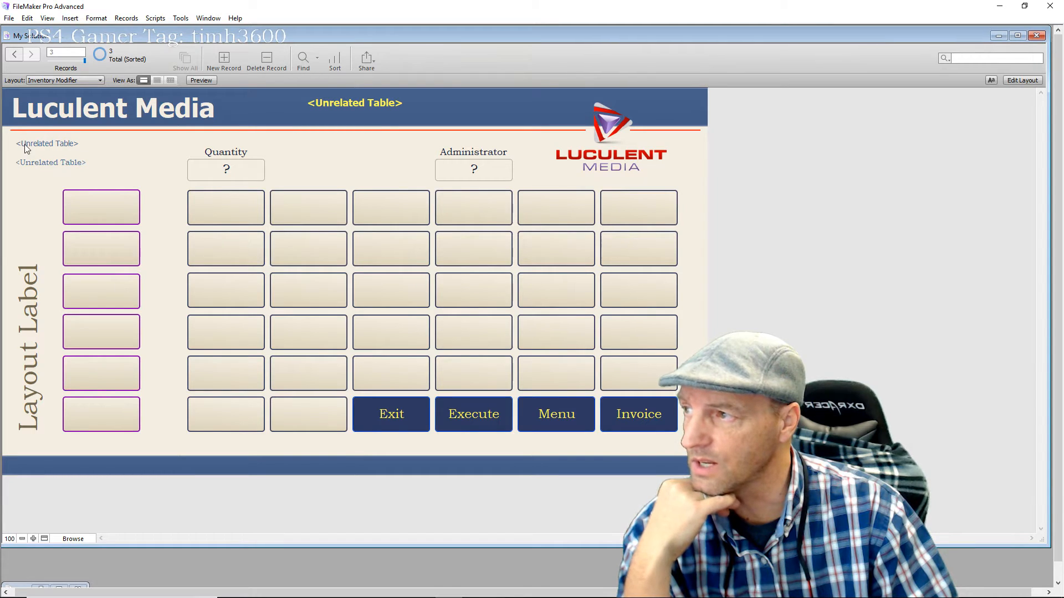
pyautogui.click(42, 167)
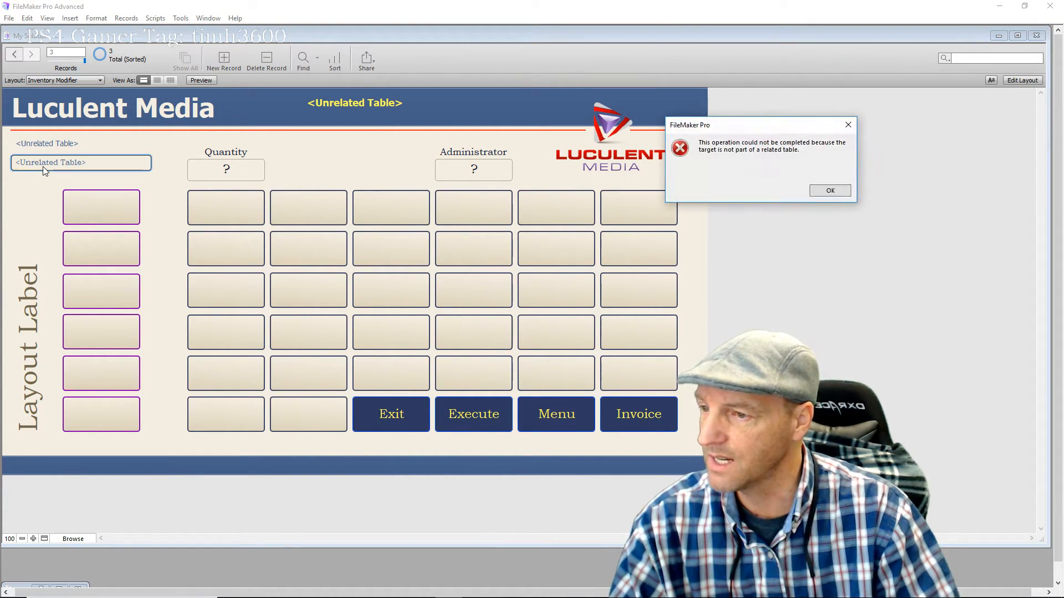
pyautogui.click(829, 190)
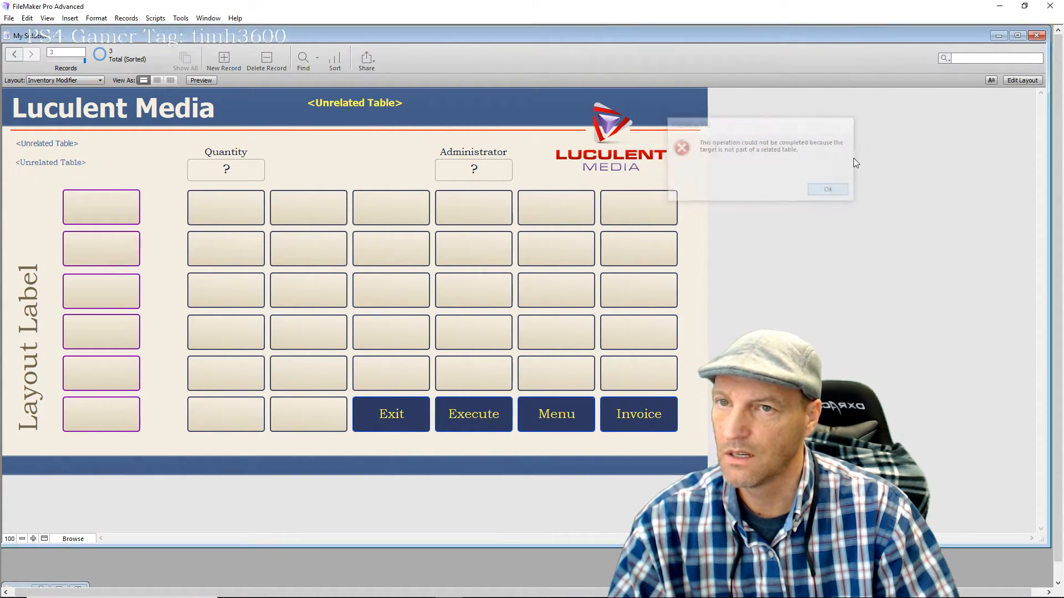
pyautogui.click(1029, 81)
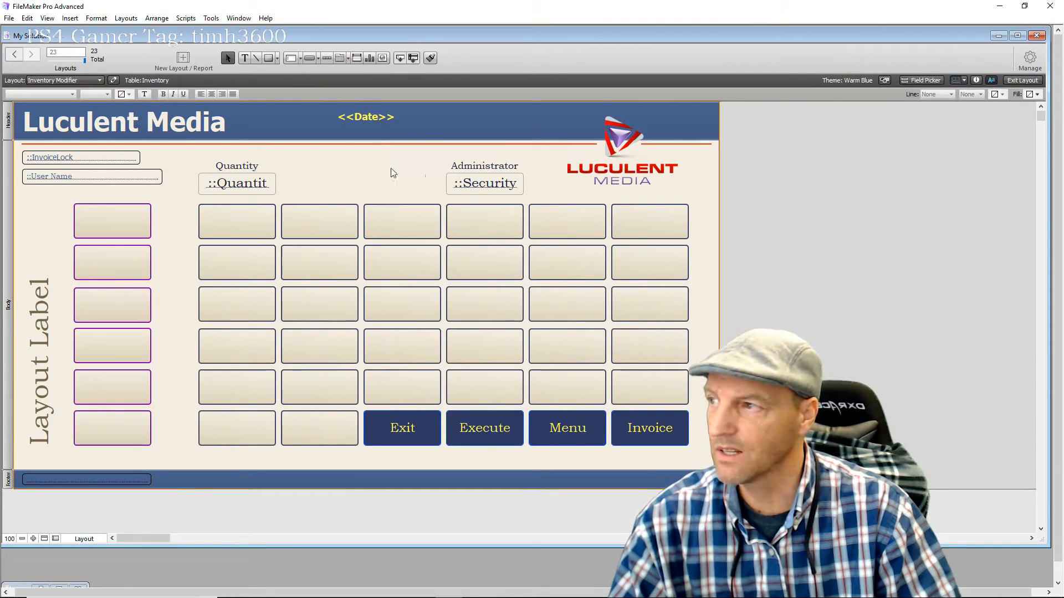
# Delete the InvoiceLock, User Name, Date, Quantity and Security fields plus the Quantity and Administrator labels
pyautogui.moveTo(32, 197)
pyautogui.mouseDown()
pyautogui.moveTo(34, 165)
pyautogui.moveTo(33, 204)
pyautogui.mouseUp()
pyautogui.moveTo(32, 208); pyautogui.dragTo(33, 208)
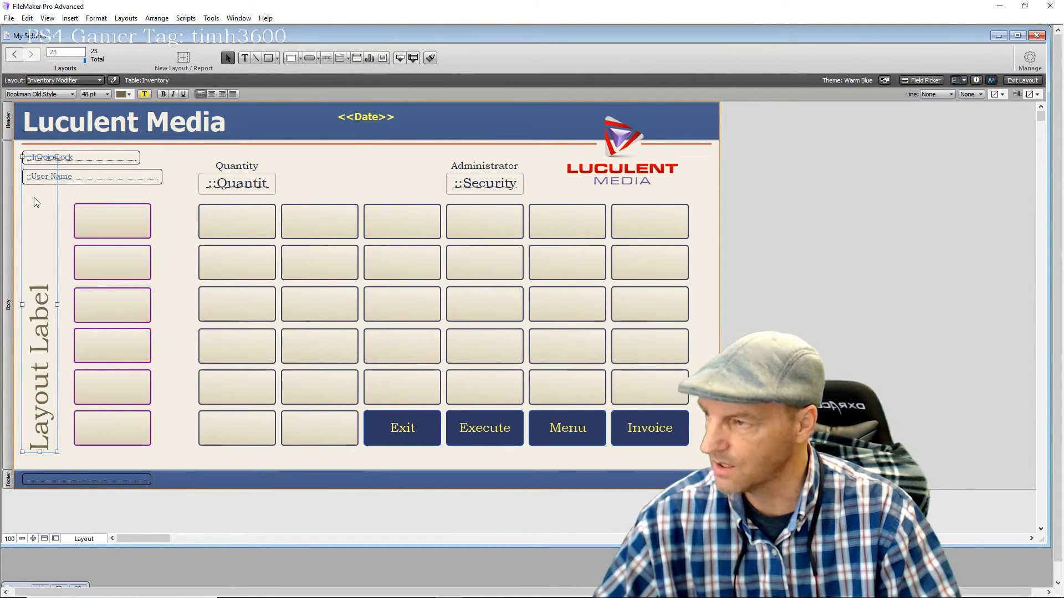
pyautogui.click(111, 157)
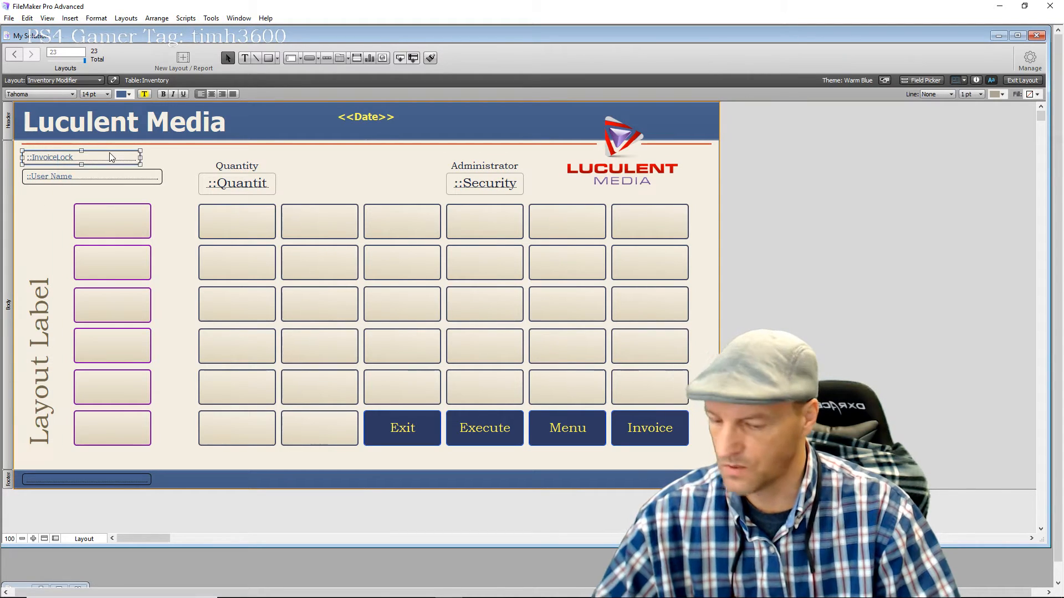
pyautogui.press('Delete')
pyautogui.click(115, 177)
pyautogui.press('Delete')
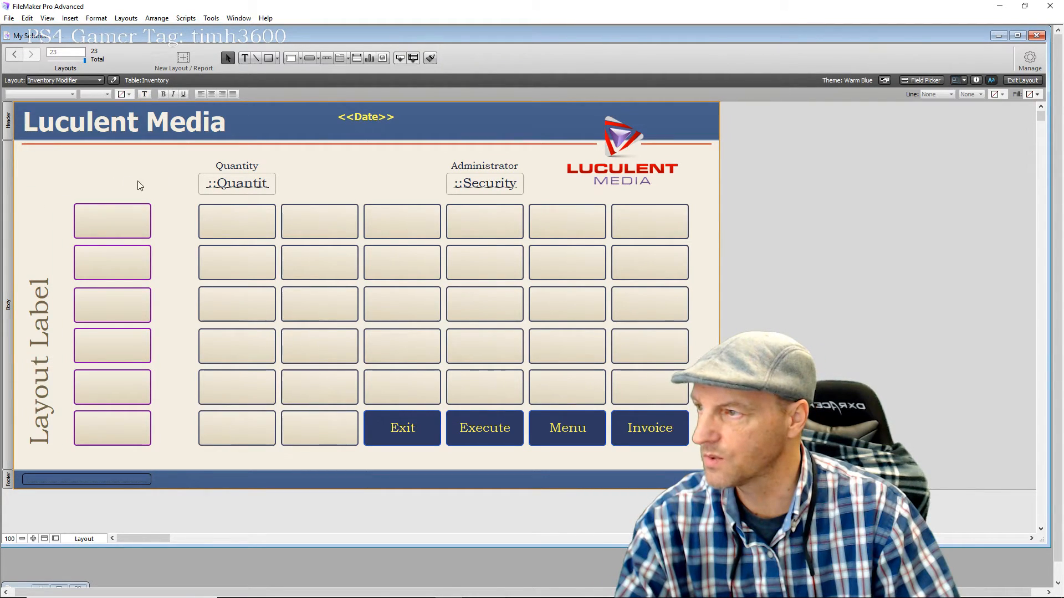
pyautogui.click(241, 164)
pyautogui.press('Delete')
pyautogui.click(381, 118)
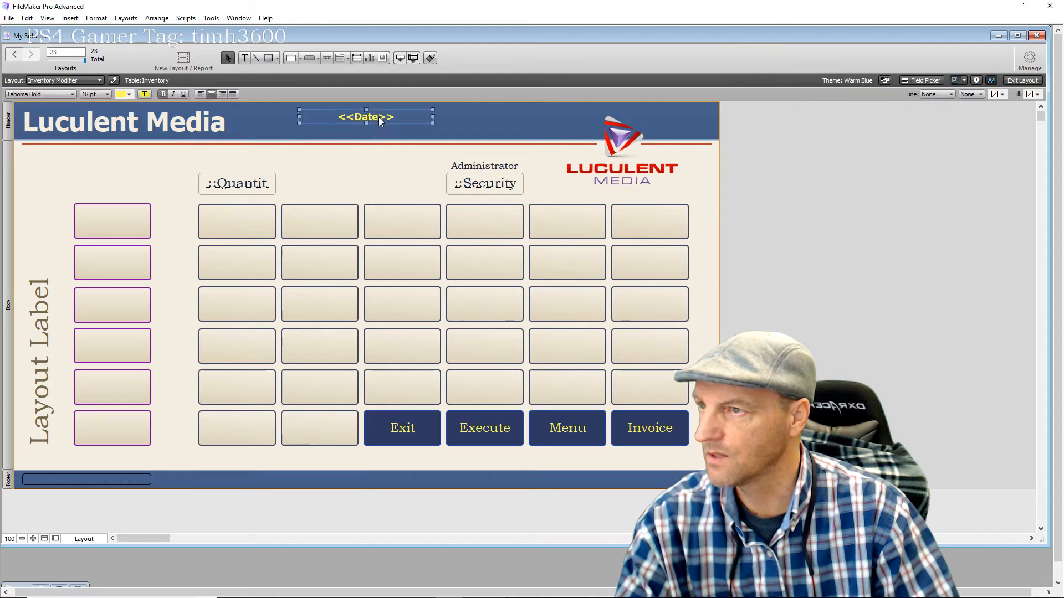
pyautogui.press('Delete')
pyautogui.click(241, 185)
pyautogui.press('Delete')
pyautogui.click(485, 165)
pyautogui.press('Delete')
pyautogui.click(486, 183)
pyautogui.press('Delete')
# Delete the 5x6 grid of fields and the six left-column buttons
pyautogui.moveTo(187, 195); pyautogui.dragTo(699, 392)
pyautogui.press('Delete')
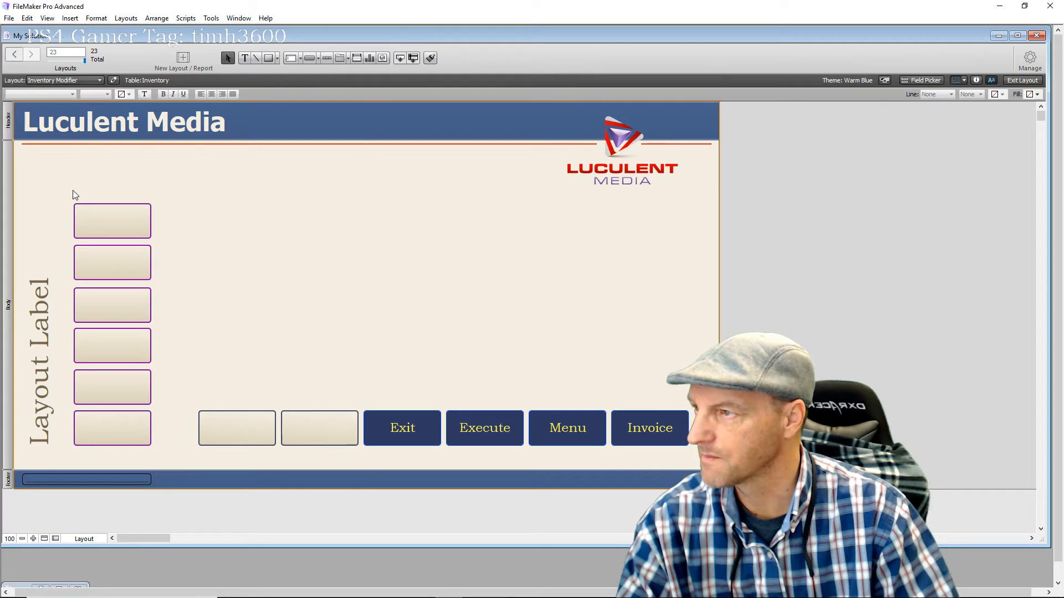
pyautogui.moveTo(114, 187)
pyautogui.mouseDown()
pyautogui.moveTo(95, 309)
pyautogui.moveTo(119, 450)
pyautogui.moveTo(132, 454)
pyautogui.mouseUp()
pyautogui.press('Delete')
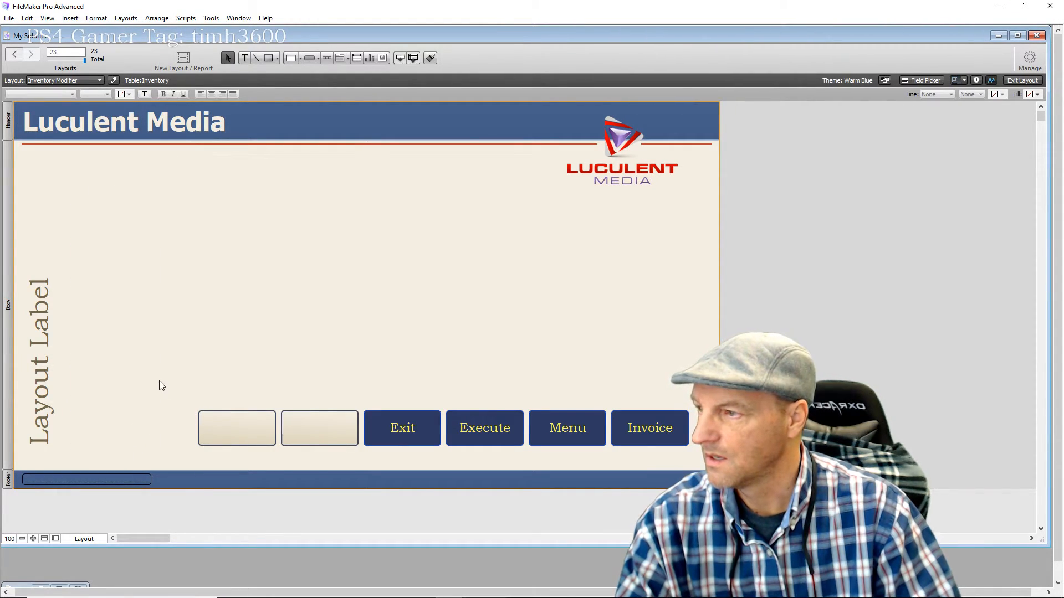
# Retype the vertical Layout Label as 'Inventory Modifier'
pyautogui.doubleClick(39, 395)
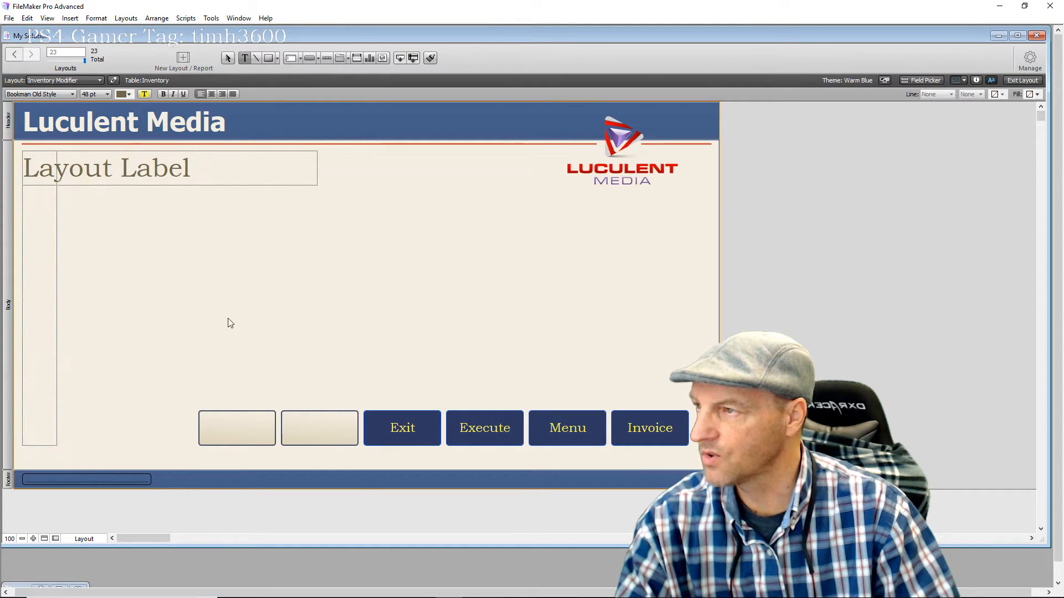
pyautogui.press('BackSpace')
pyautogui.press('BackSpace')
pyautogui.press('BackSpace')
pyautogui.press('Delete')
pyautogui.press('Delete')
pyautogui.press('Delete')
pyautogui.press('Delete')
pyautogui.press('Delete')
pyautogui.press('Delete')
pyautogui.press('Delete')
pyautogui.press('Delete')
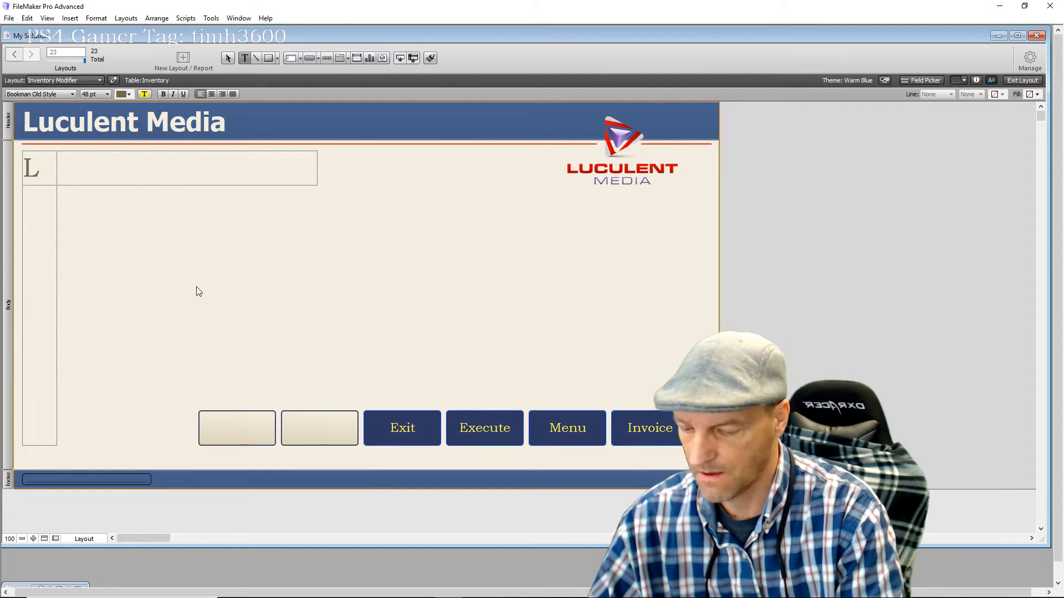
pyautogui.press('BackSpace')
pyautogui.write('Invent')
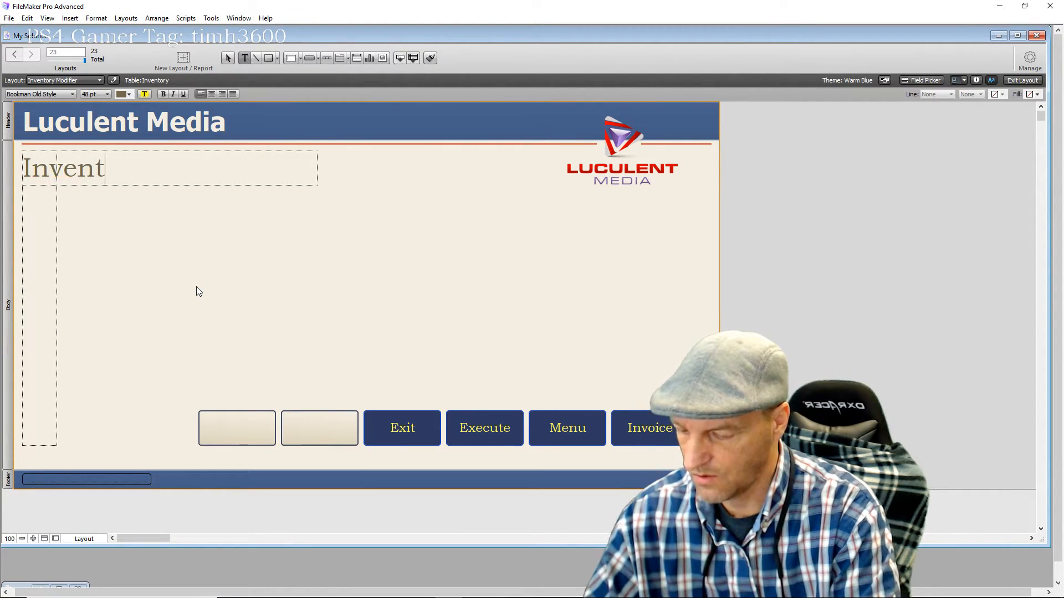
pyautogui.write('ory Modifier')
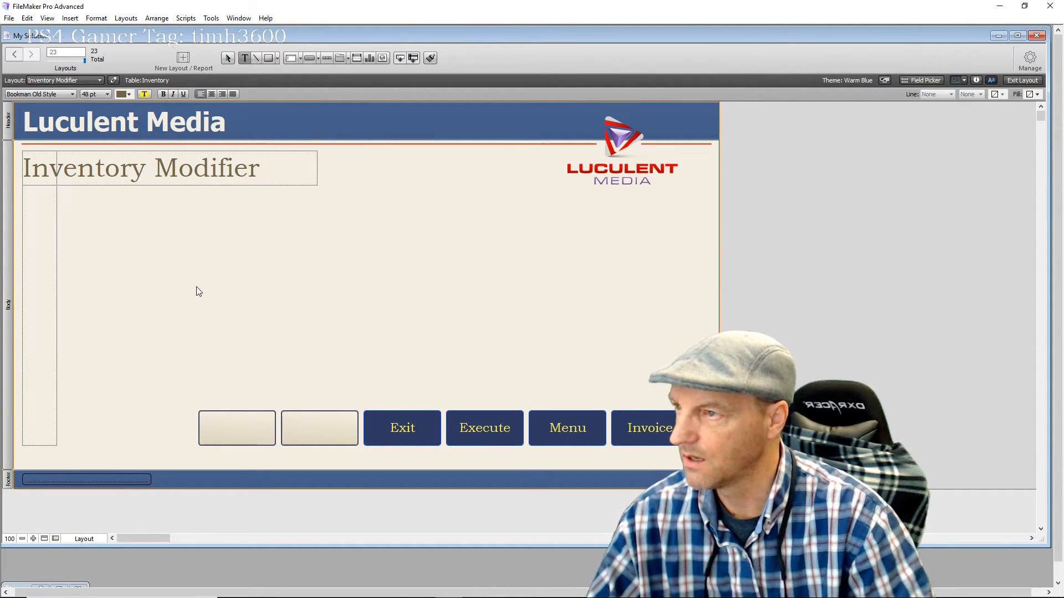
pyautogui.click(406, 226)
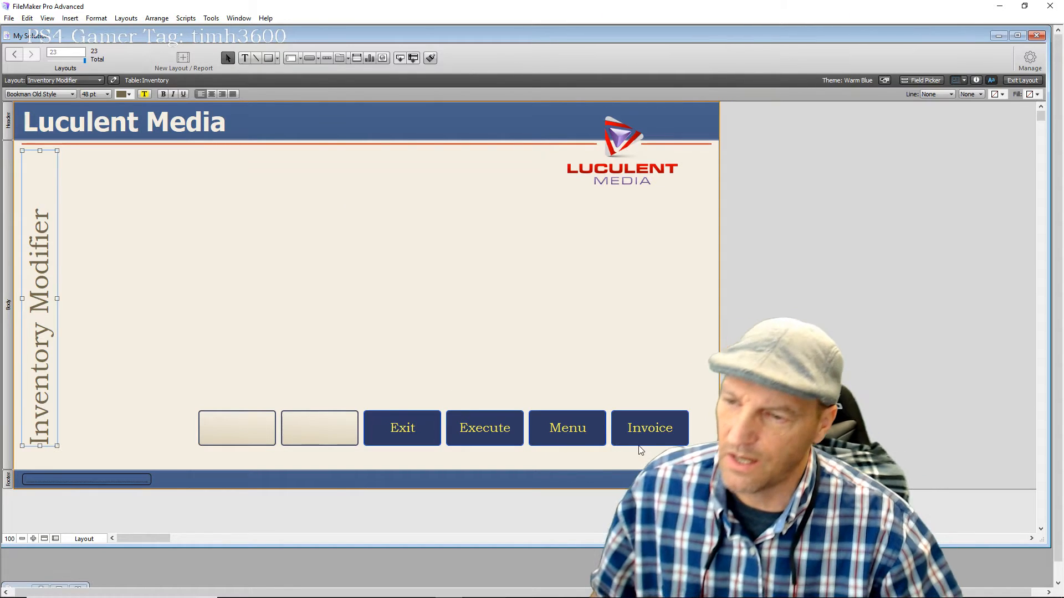
pyautogui.click(547, 329)
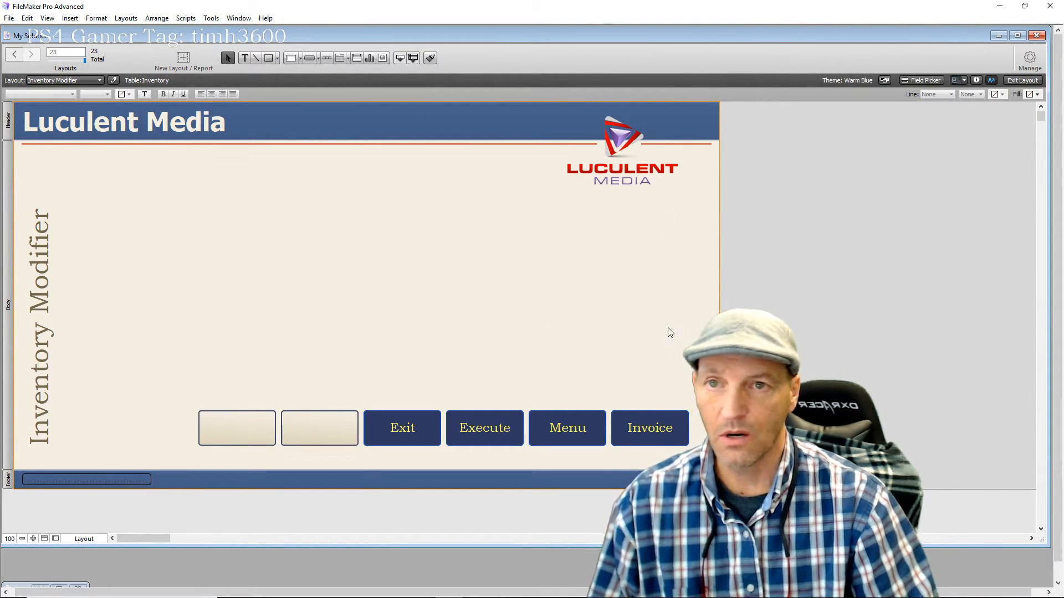
pyautogui.click(1021, 80)
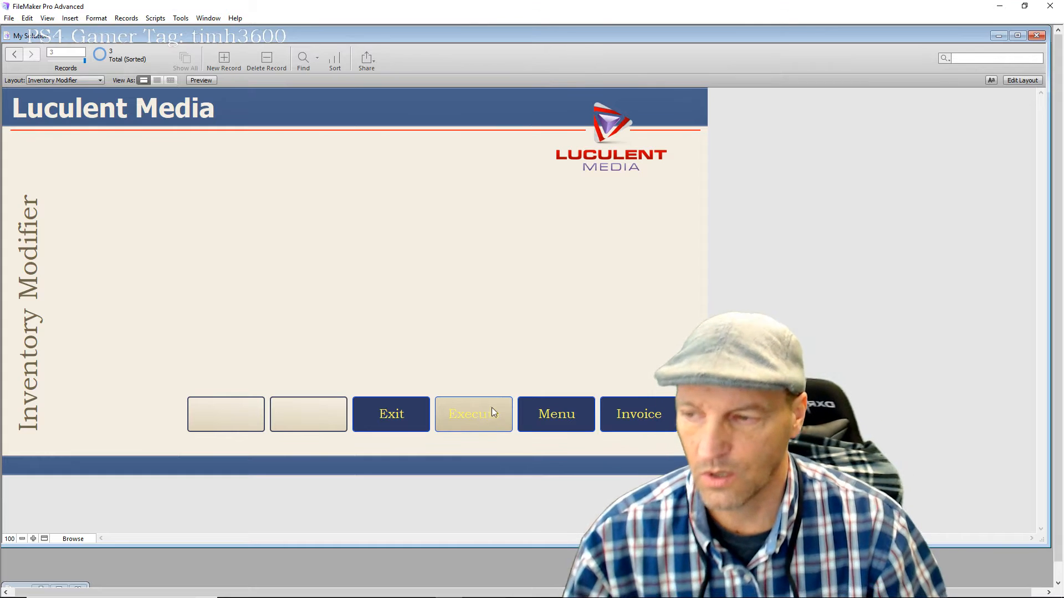
pyautogui.hotkey('ctrl', 'l')
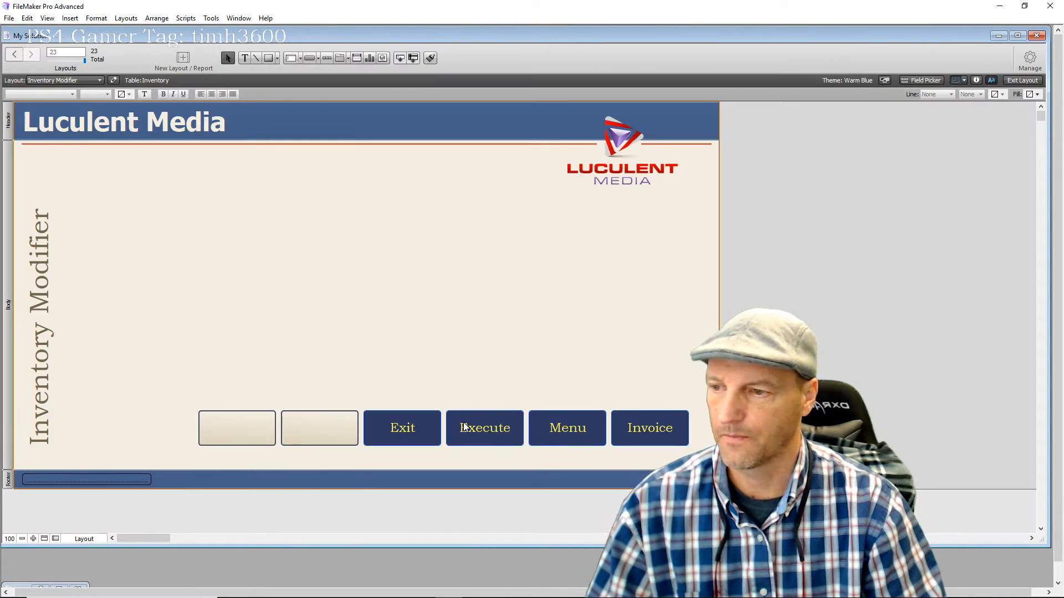
# Set the Execute button's action to Do Nothing in Button Setup
pyautogui.doubleClick(484, 431)
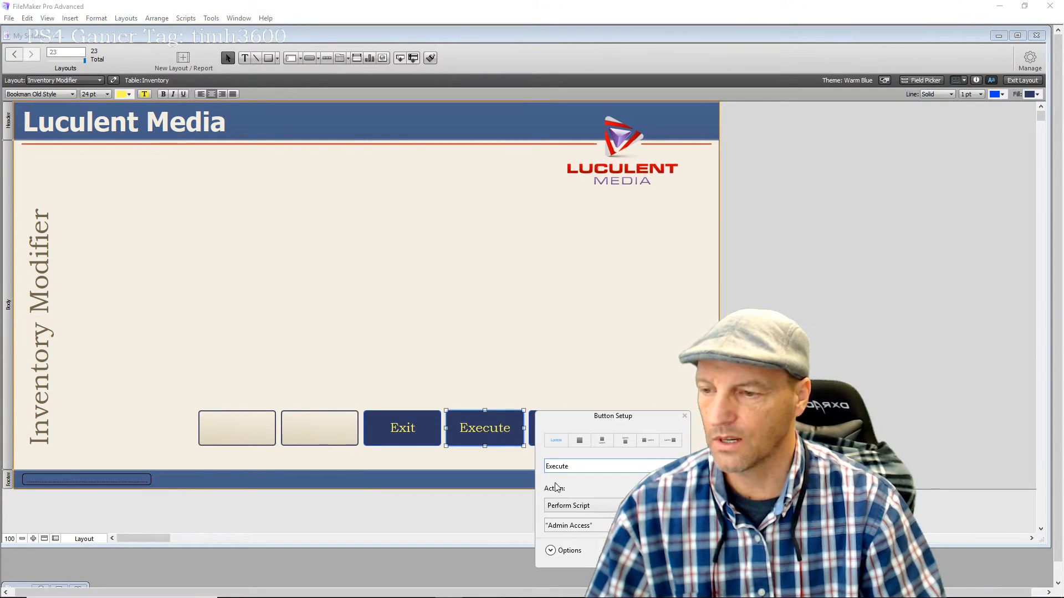
pyautogui.click(586, 507)
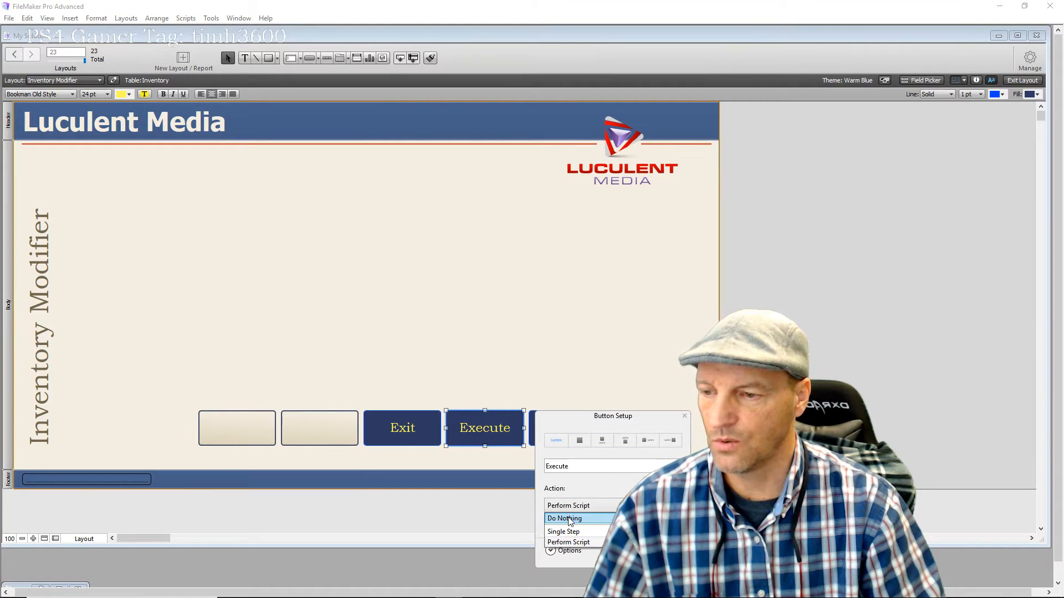
pyautogui.click(569, 518)
pyautogui.click(497, 334)
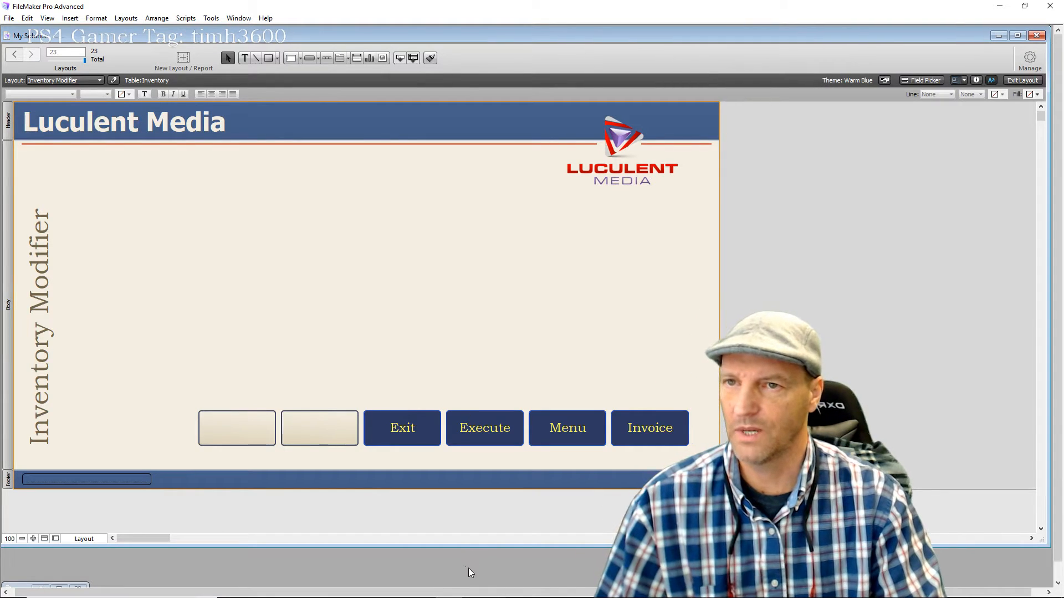
# Place Product_id, Product_Name and Quantity fields from the Field Picker onto the layout
pyautogui.click(920, 81)
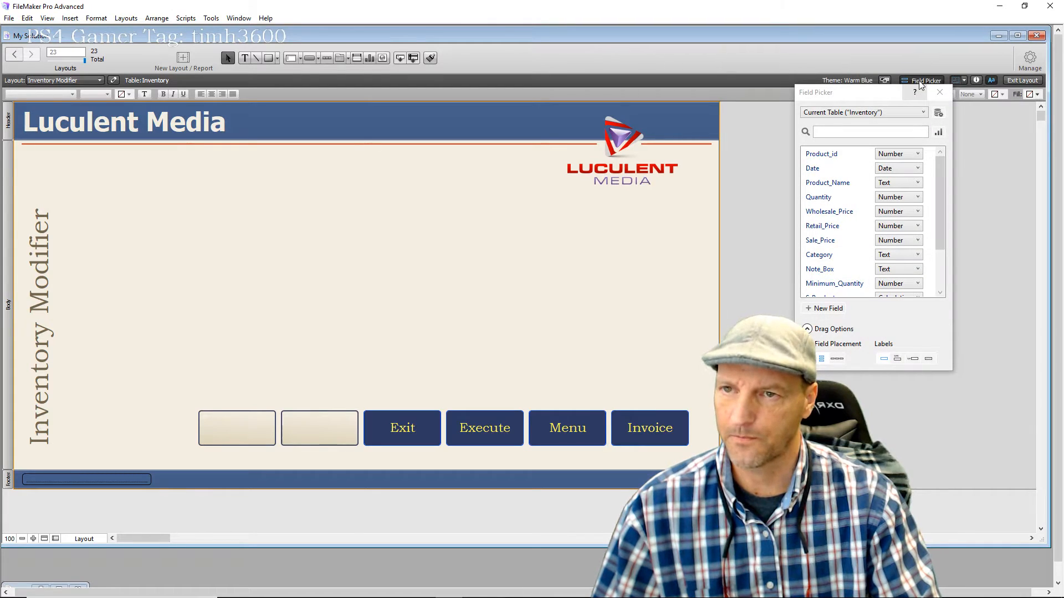
pyautogui.click(874, 95)
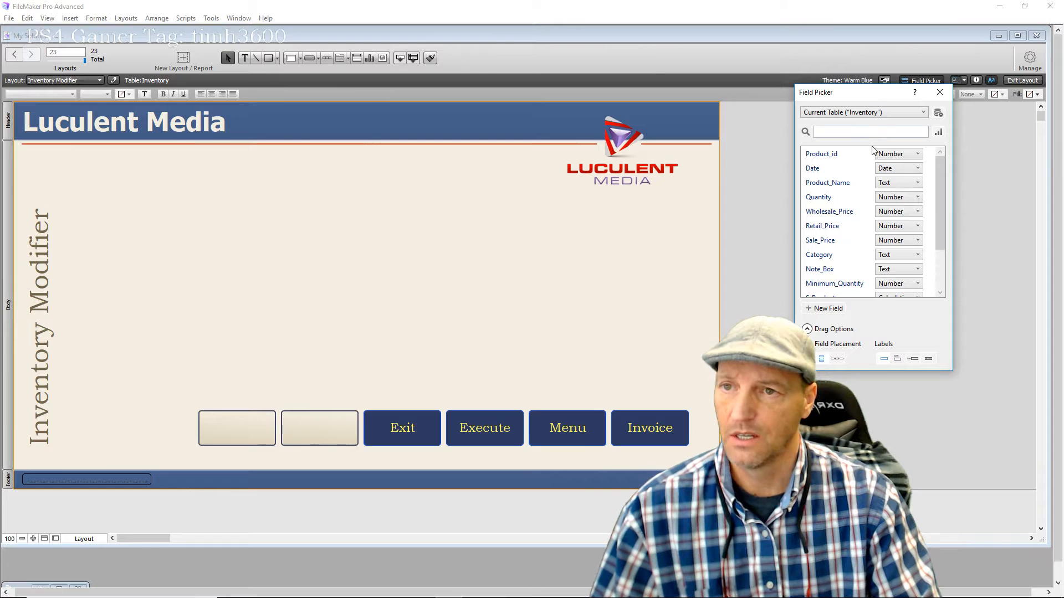
pyautogui.moveTo(819, 158); pyautogui.dragTo(92, 164)
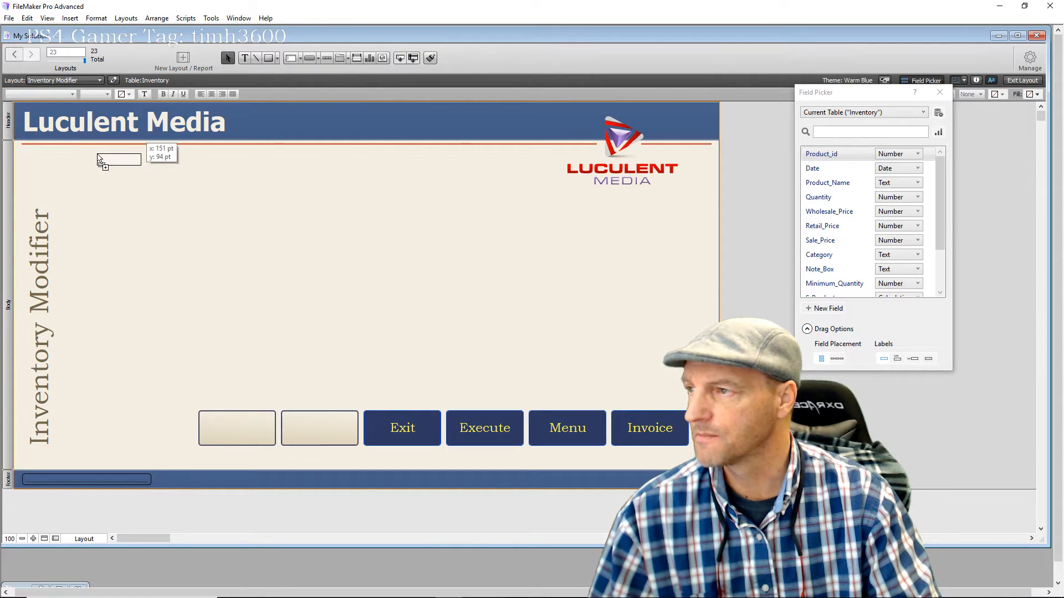
pyautogui.moveTo(104, 160); pyautogui.dragTo(109, 161)
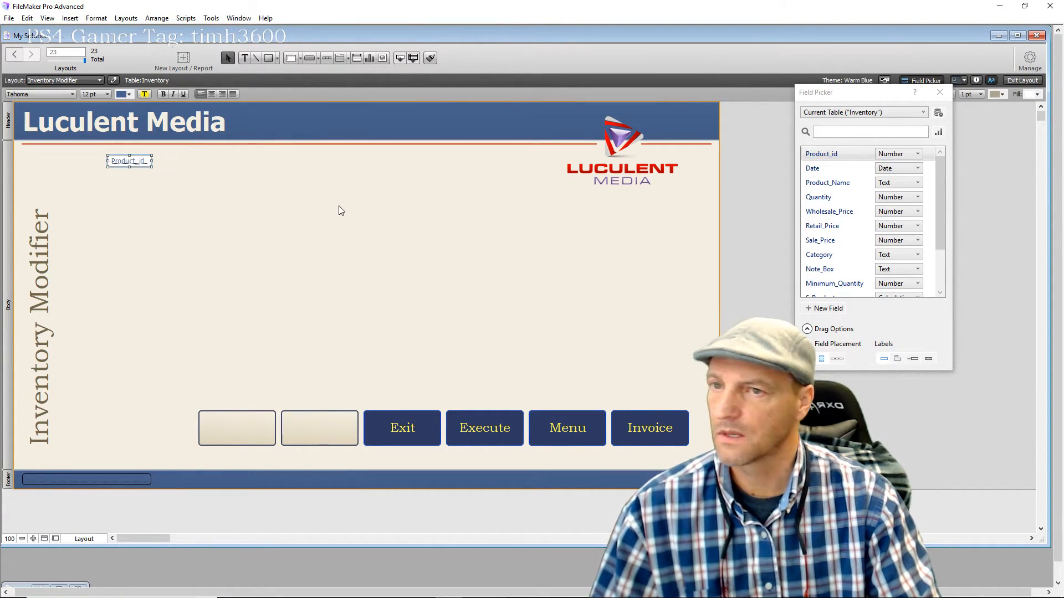
pyautogui.moveTo(819, 187); pyautogui.dragTo(108, 189)
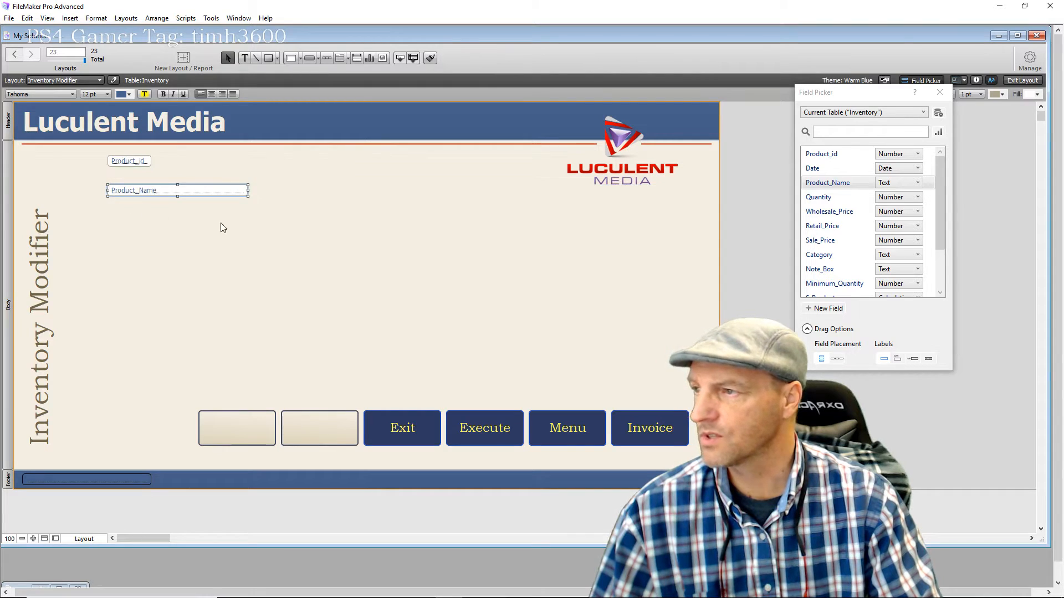
pyautogui.moveTo(815, 201); pyautogui.dragTo(571, 221)
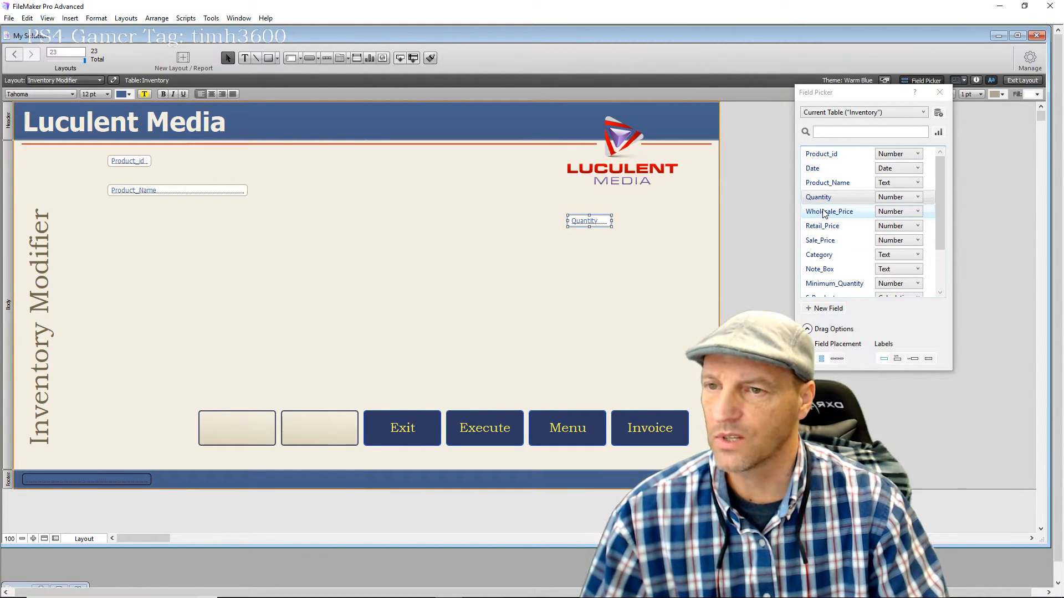
# Place labelled Wholesale_Price, Retail_Price and Sale_Price fields in a row, replacing the unlabelled Wholesale_Price
pyautogui.moveTo(824, 217); pyautogui.dragTo(374, 339)
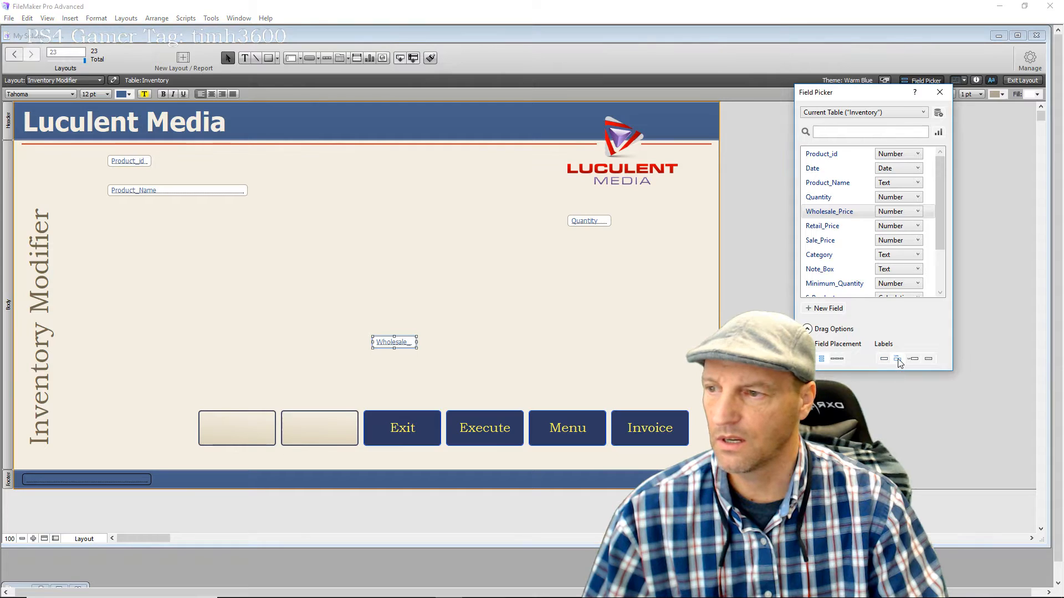
pyautogui.moveTo(820, 227); pyautogui.dragTo(434, 343)
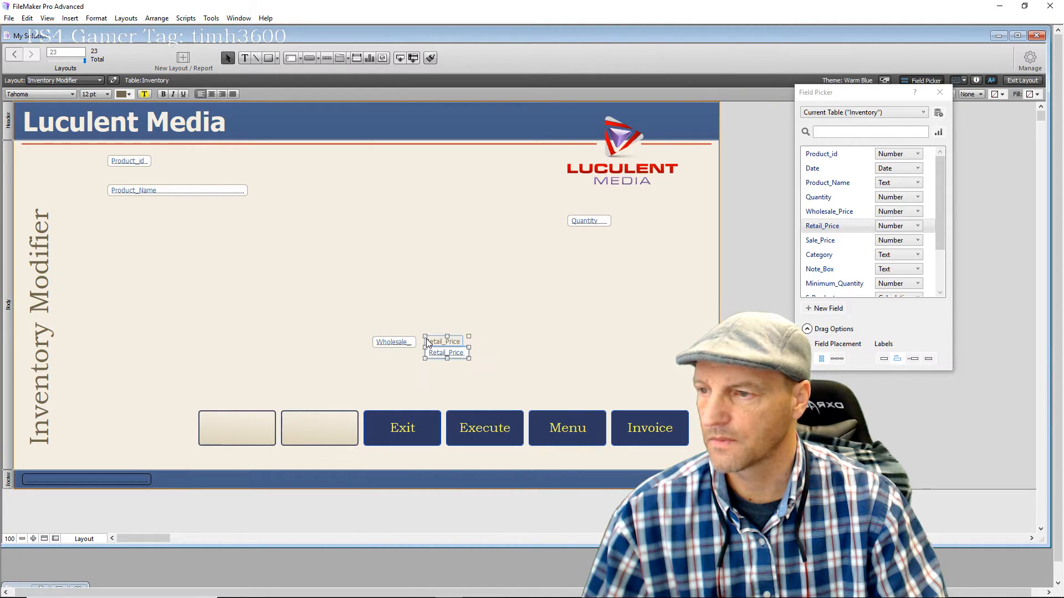
pyautogui.click(390, 345)
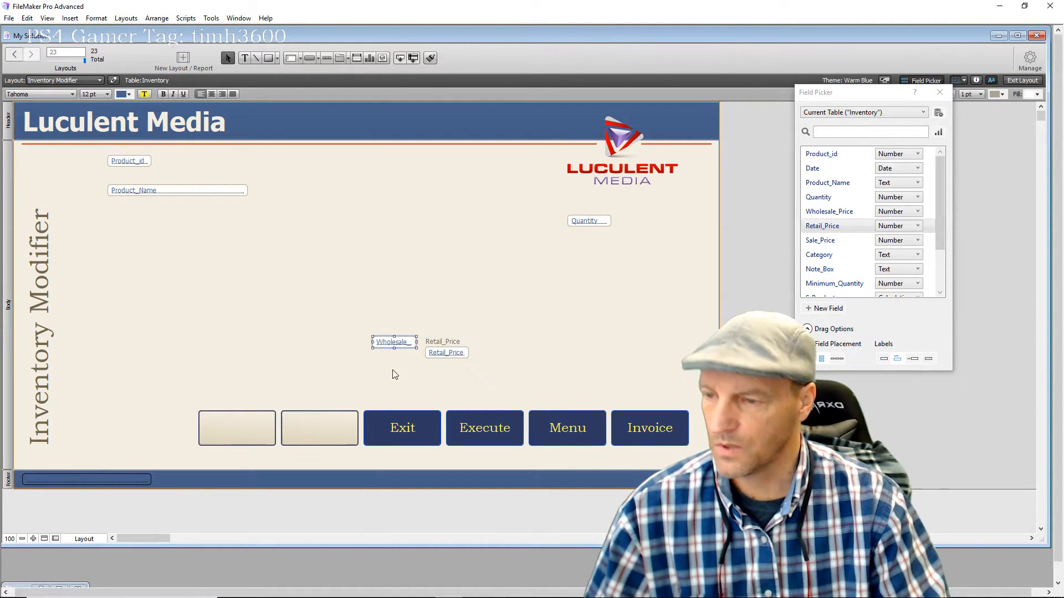
pyautogui.press('Delete')
pyautogui.moveTo(829, 211); pyautogui.dragTo(366, 335)
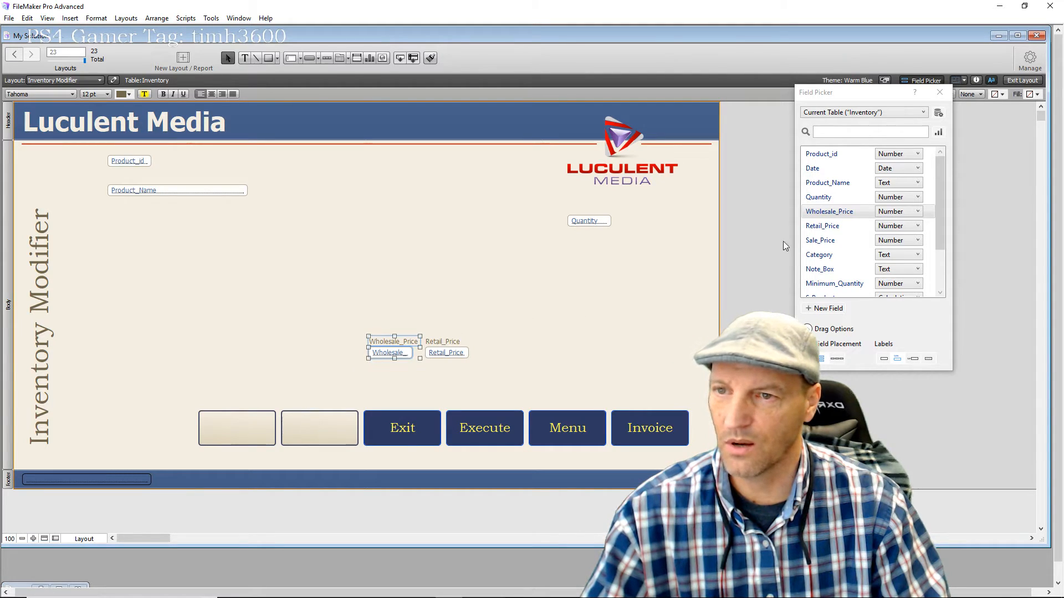
pyautogui.moveTo(814, 244); pyautogui.dragTo(482, 341)
pyautogui.click(579, 338)
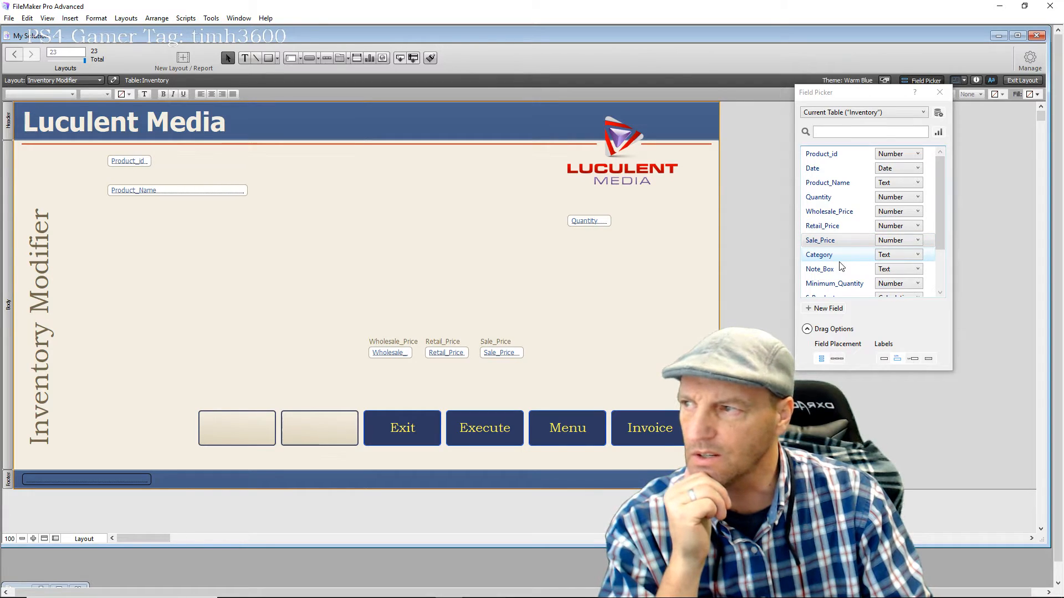
# Drop the labelled Category and Minimum_Quantity fields onto the upper part of the layout
pyautogui.moveTo(831, 258); pyautogui.dragTo(280, 185)
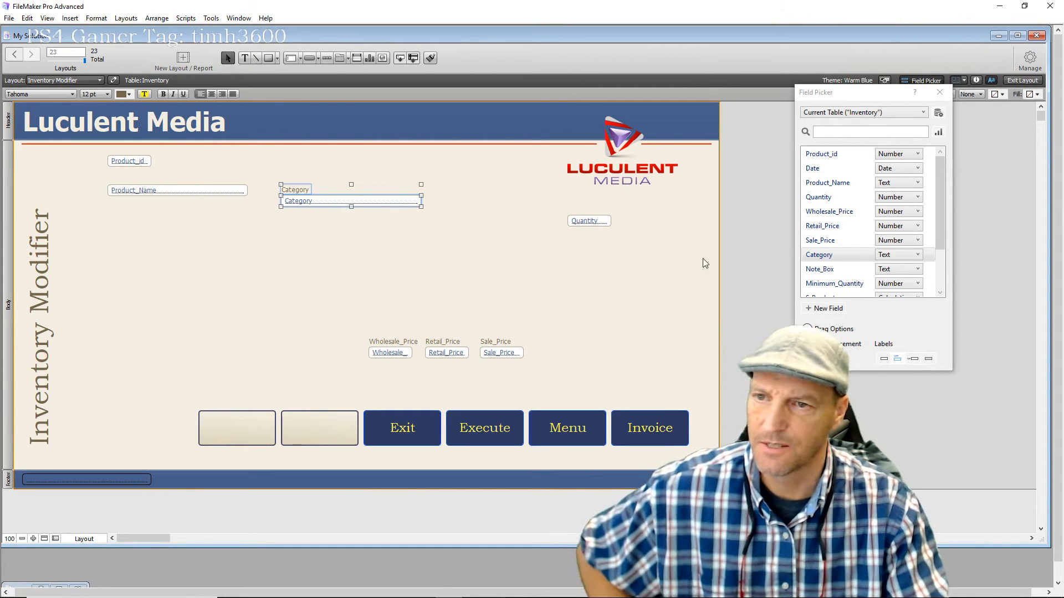
pyautogui.scroll(-1, 831, 268)
pyautogui.moveTo(824, 244); pyautogui.dragTo(454, 194)
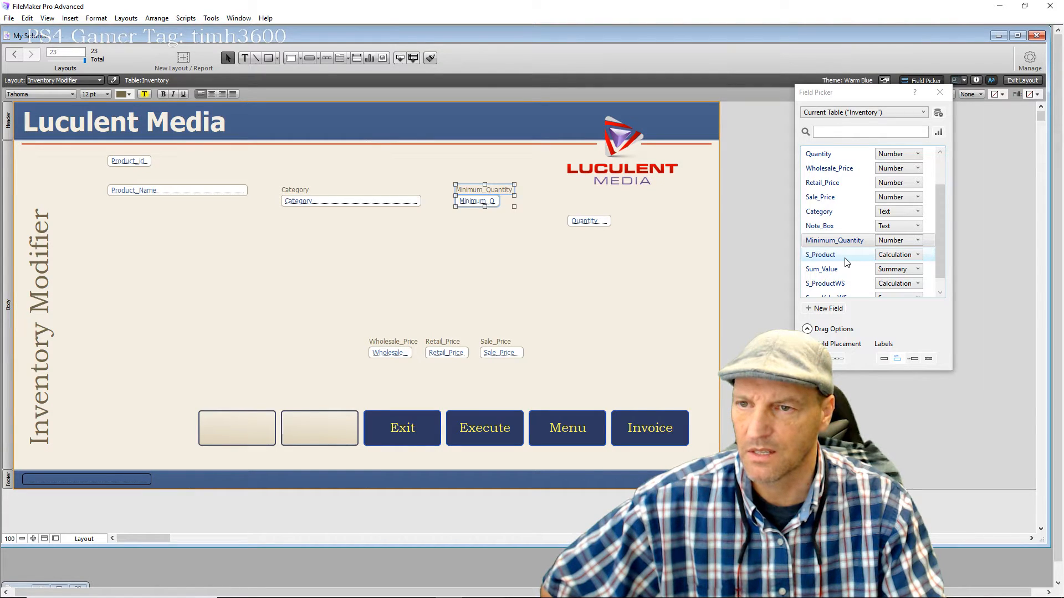
pyautogui.scroll(-1, 846, 261)
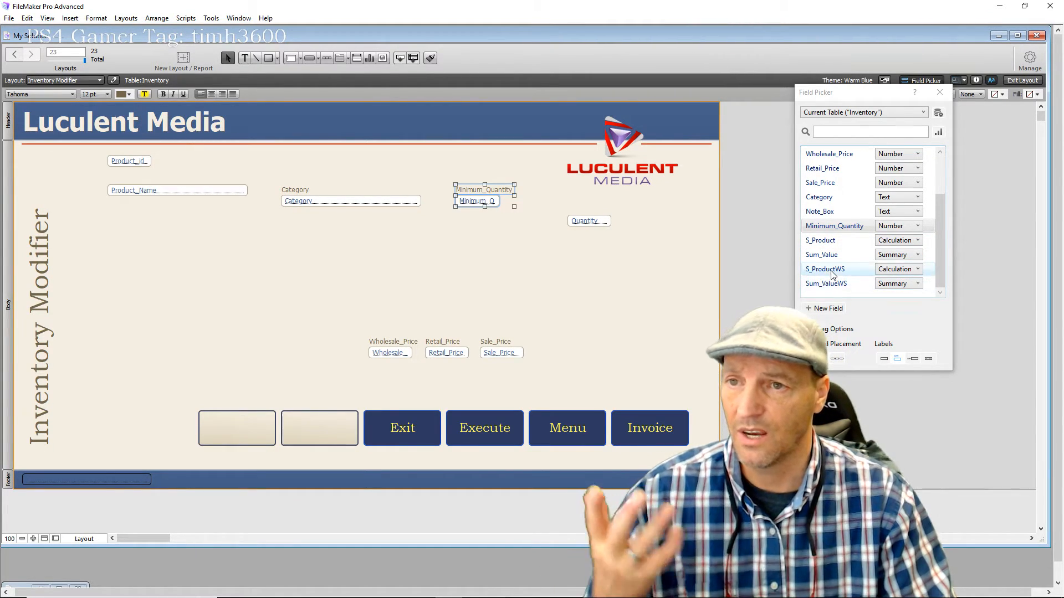
pyautogui.scroll(1, 831, 274)
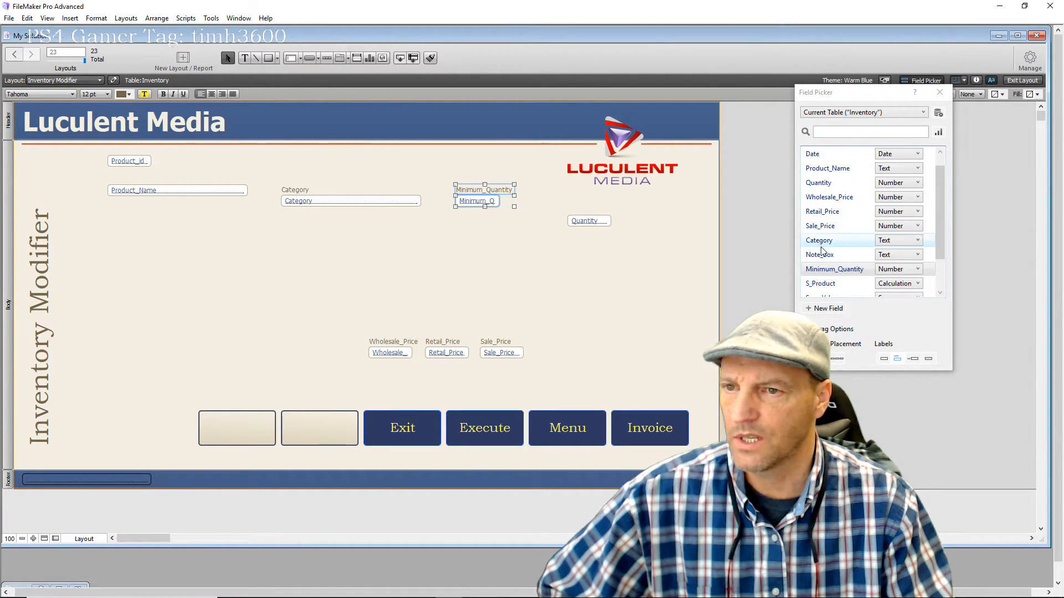
pyautogui.scroll(1, 824, 236)
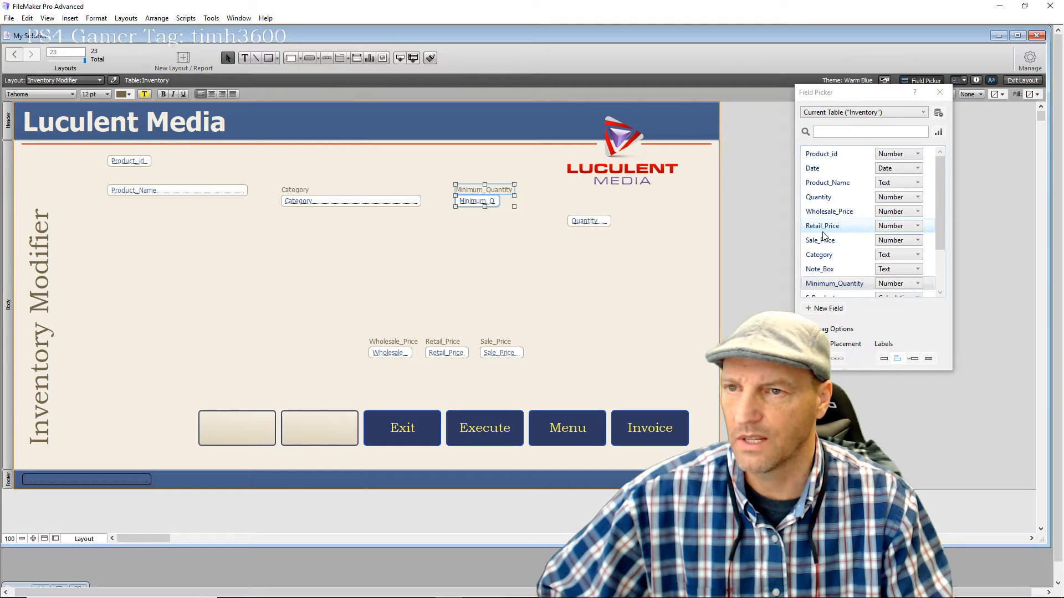
pyautogui.click(587, 283)
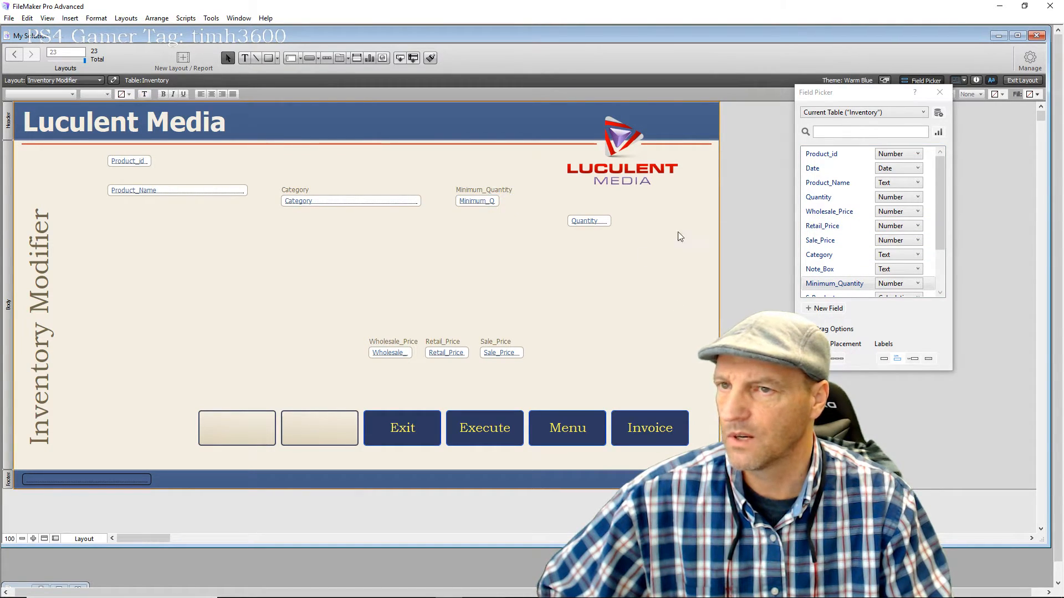
# Move the Category field below Product_Name with its label to the left of it
pyautogui.click(940, 94)
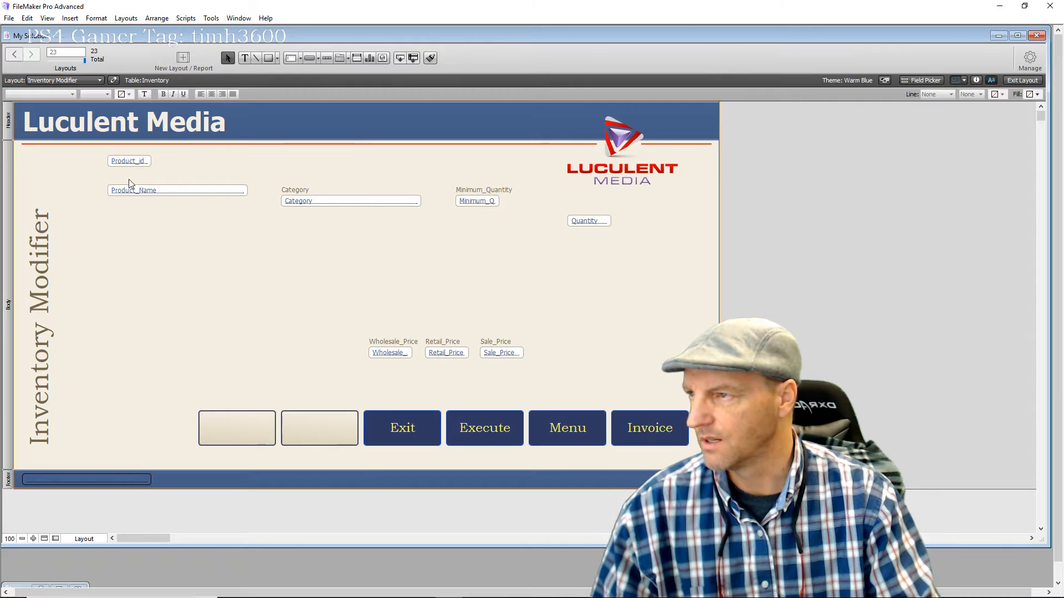
pyautogui.moveTo(129, 162); pyautogui.dragTo(128, 169)
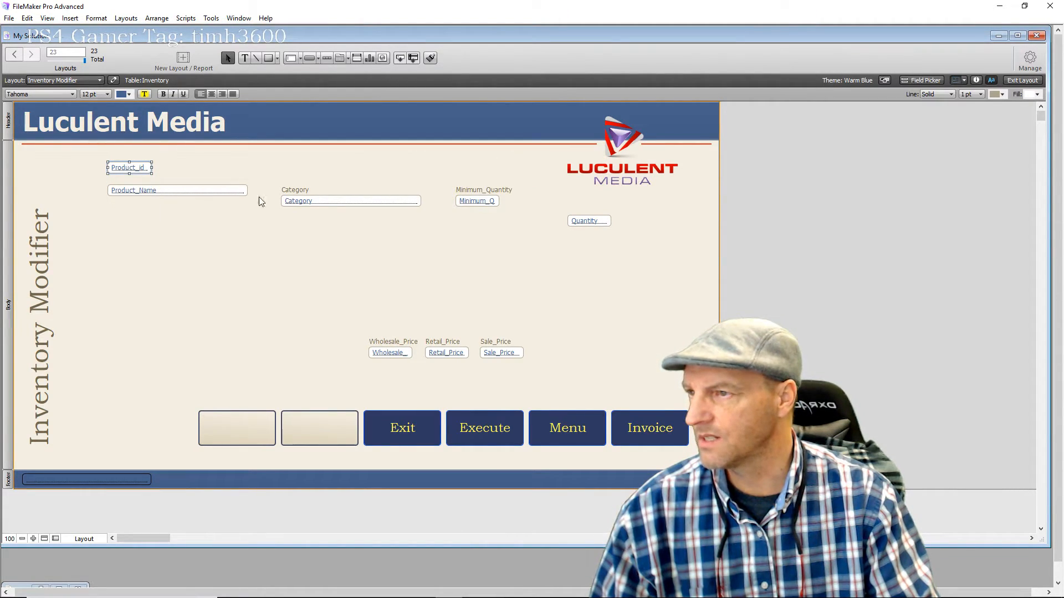
pyautogui.moveTo(344, 205); pyautogui.dragTo(173, 220)
pyautogui.click(197, 237)
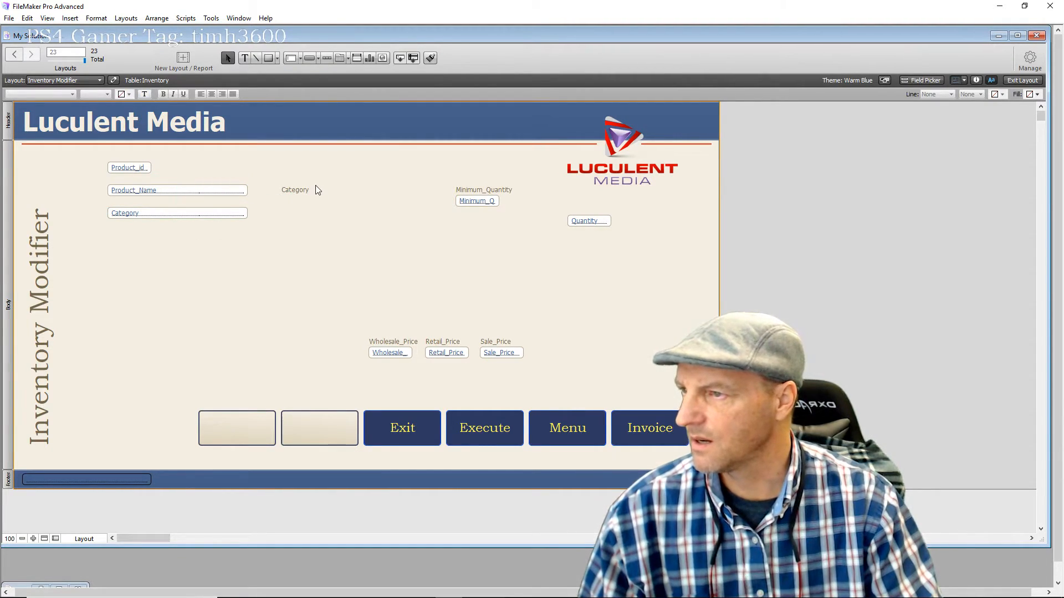
pyautogui.moveTo(294, 189); pyautogui.dragTo(88, 216)
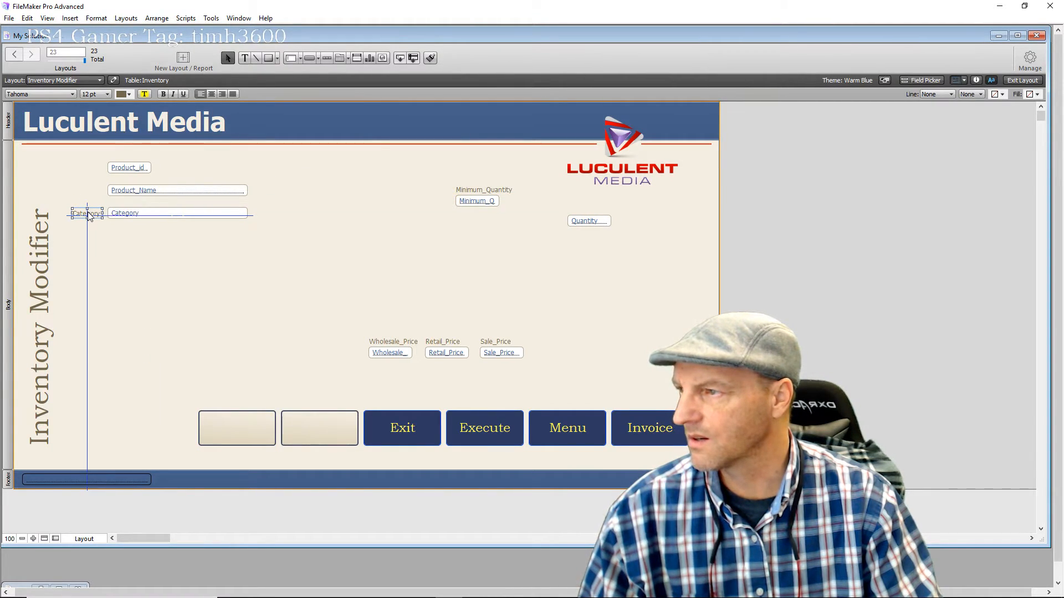
pyautogui.click(170, 229)
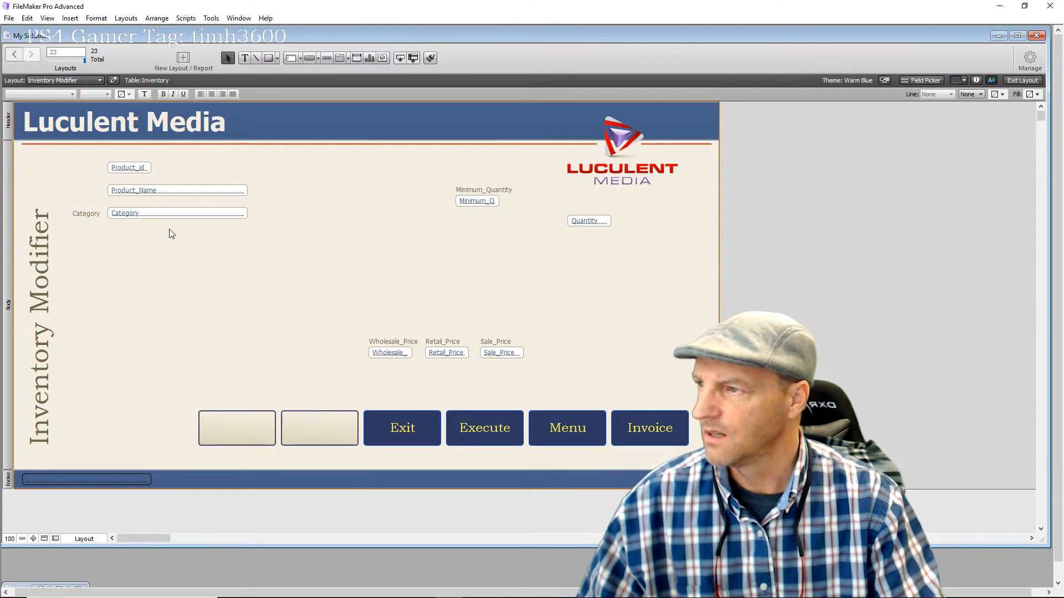
# Copy the Category label beside Product_Name and retype it 'Product'
pyautogui.click(88, 214)
pyautogui.moveTo(87, 214); pyautogui.dragTo(87, 192)
pyautogui.doubleClick(86, 190)
pyautogui.write('Product')
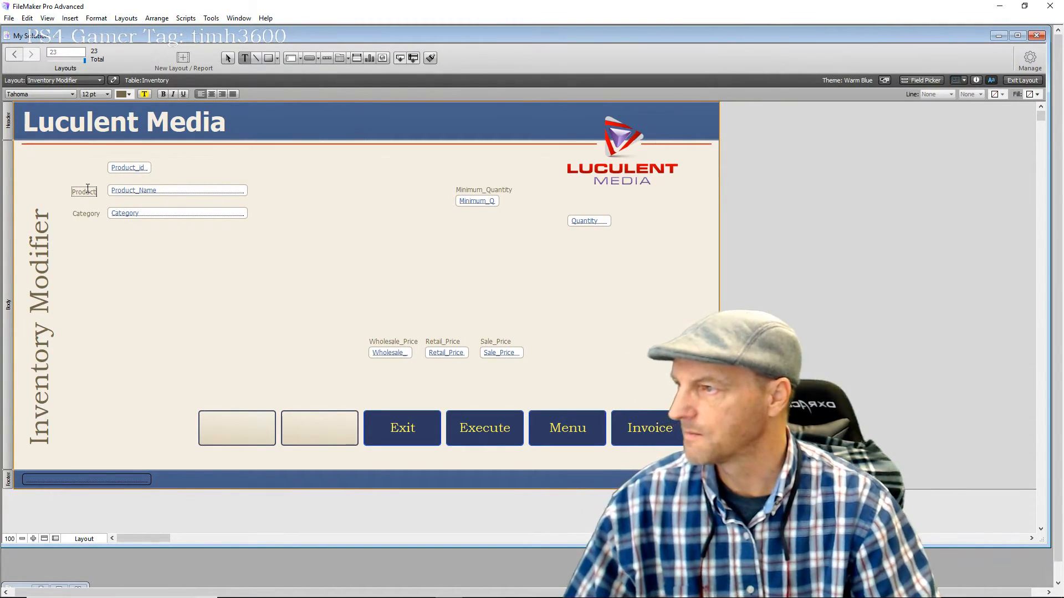
pyautogui.press('Escape')
pyautogui.moveTo(82, 196); pyautogui.dragTo(82, 191)
pyautogui.click(91, 273)
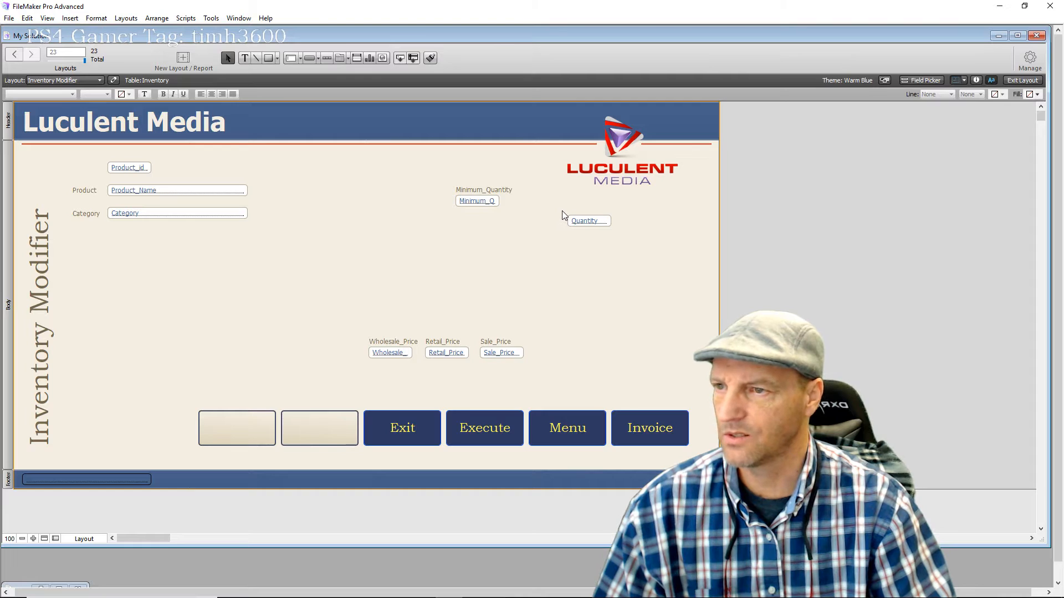
# Move the Minimum_Quantity label and field to the right beside Quantity
pyautogui.moveTo(563, 213); pyautogui.dragTo(630, 220)
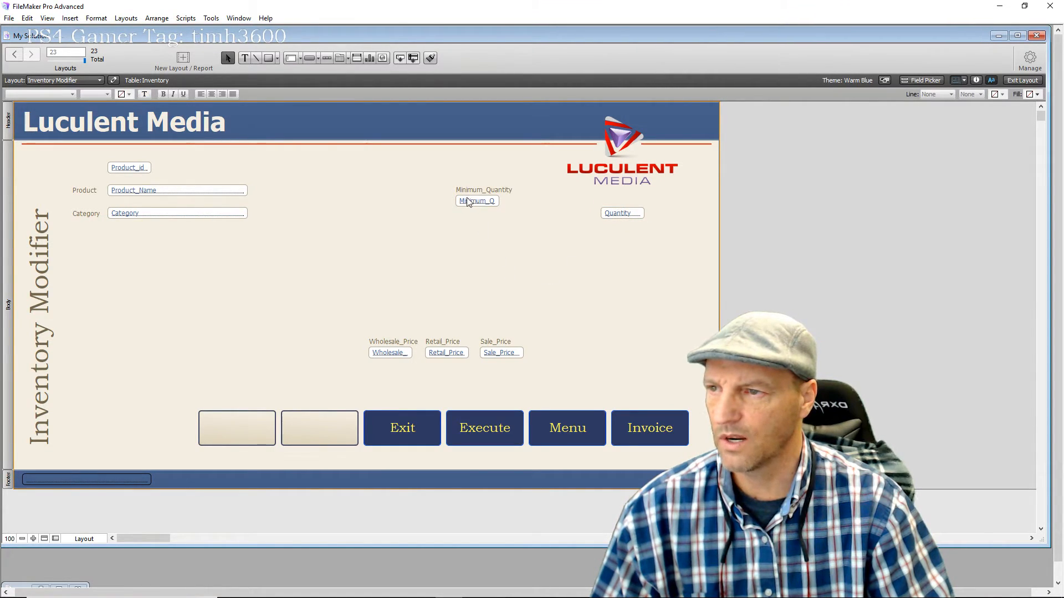
pyautogui.moveTo(443, 178)
pyautogui.mouseDown()
pyautogui.moveTo(548, 241)
pyautogui.moveTo(672, 219)
pyautogui.moveTo(628, 222)
pyautogui.moveTo(621, 207)
pyautogui.moveTo(580, 216)
pyautogui.mouseUp()
pyautogui.moveTo(667, 254)
pyautogui.mouseDown()
pyautogui.moveTo(668, 197)
pyautogui.moveTo(635, 216)
pyautogui.mouseUp()
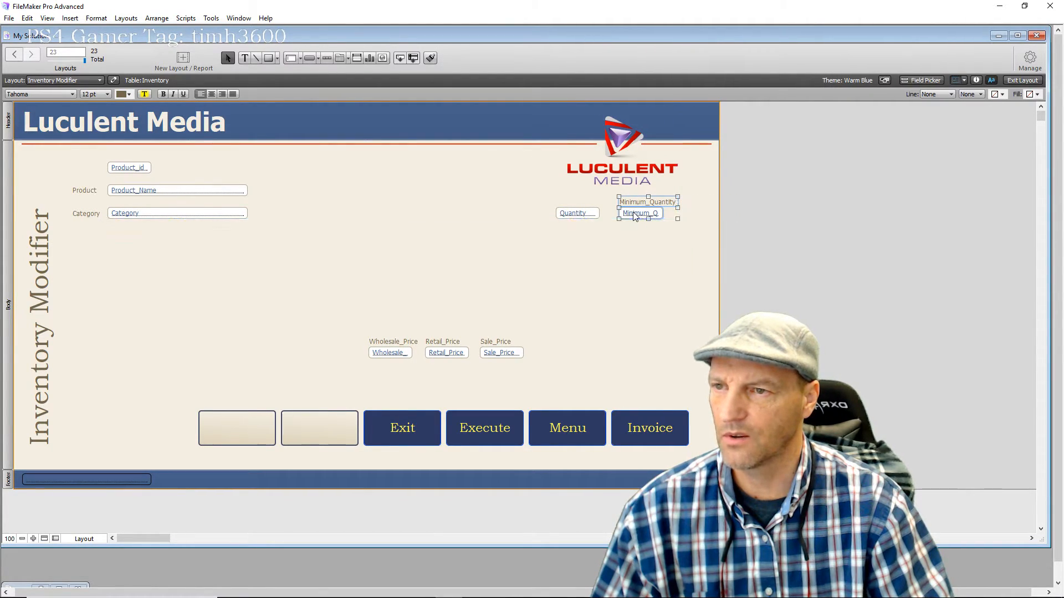
pyautogui.click(622, 251)
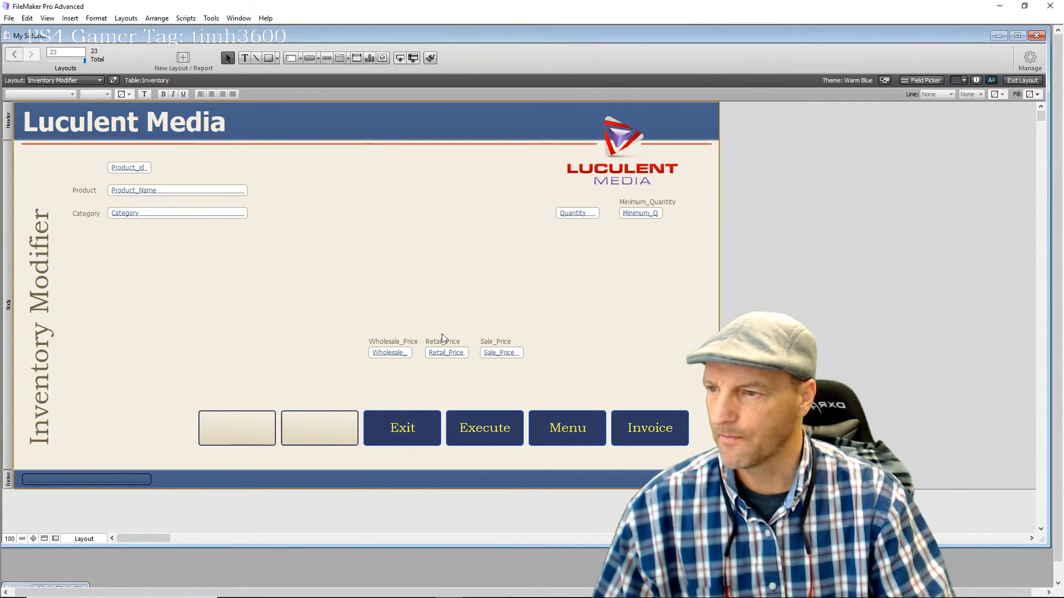
# Shift the three price labels and fields lower and to the right
pyautogui.moveTo(324, 331); pyautogui.dragTo(530, 374)
pyautogui.moveTo(454, 359); pyautogui.dragTo(607, 388)
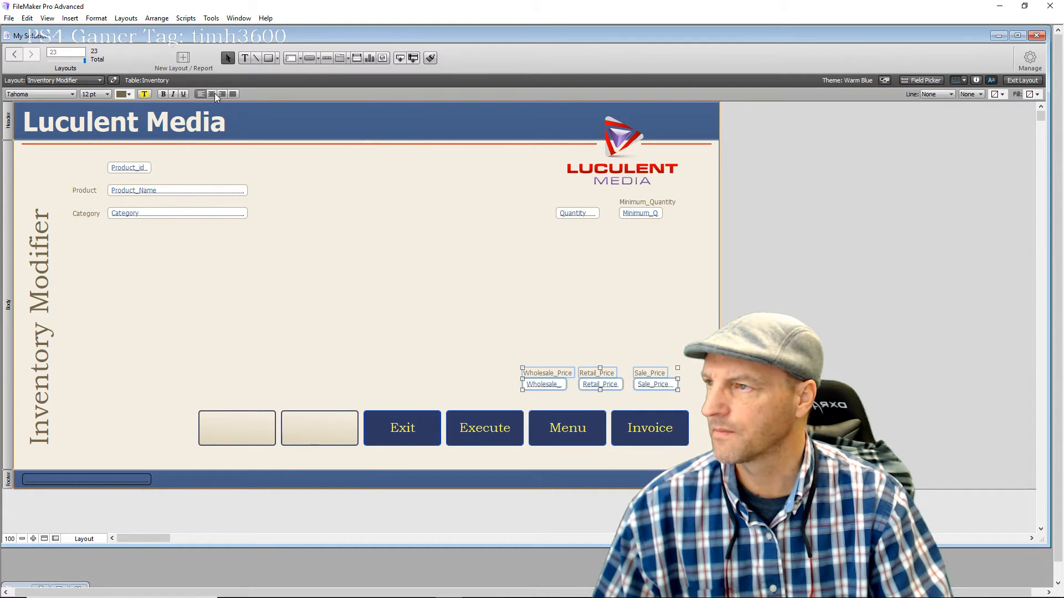
pyautogui.click(570, 333)
# Centre-align the Wholesale_Price, Retail_Price and Sale_Price labels and fields
pyautogui.moveTo(550, 339); pyautogui.dragTo(539, 408)
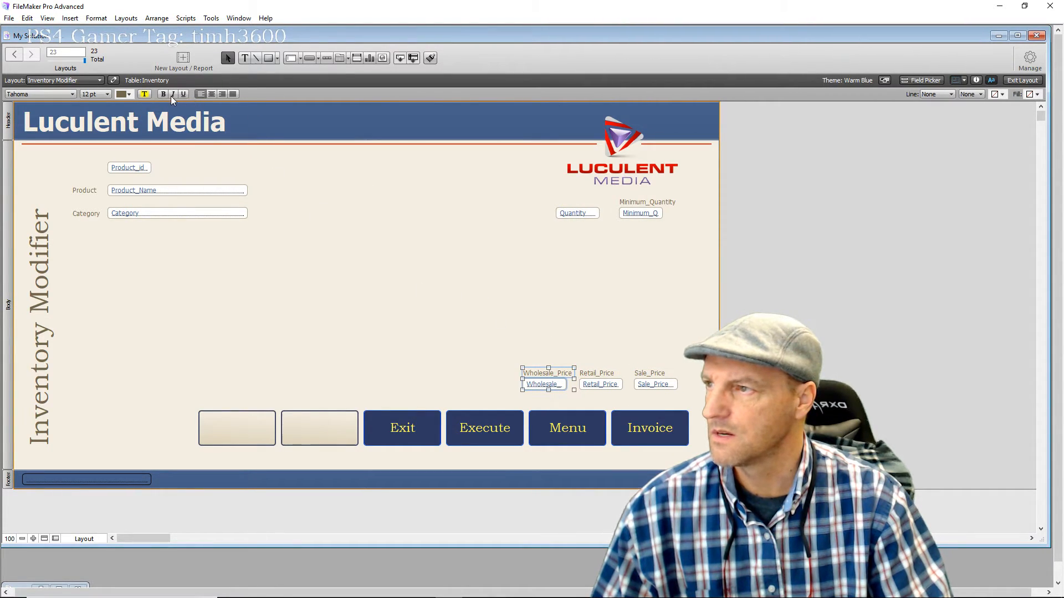
pyautogui.click(208, 95)
pyautogui.moveTo(604, 354); pyautogui.dragTo(606, 391)
pyautogui.click(211, 94)
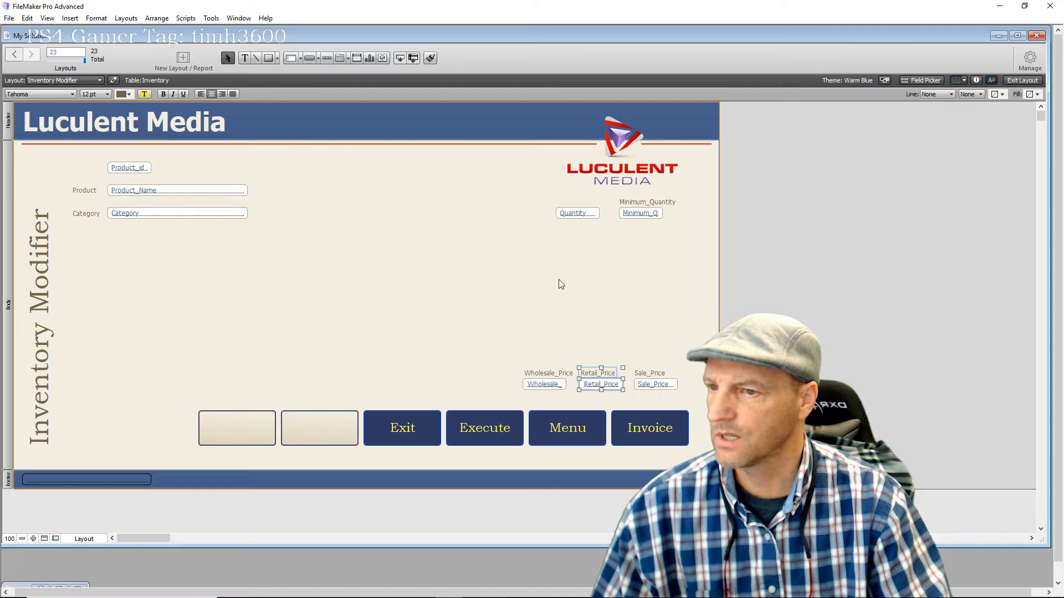
pyautogui.moveTo(656, 361); pyautogui.dragTo(656, 392)
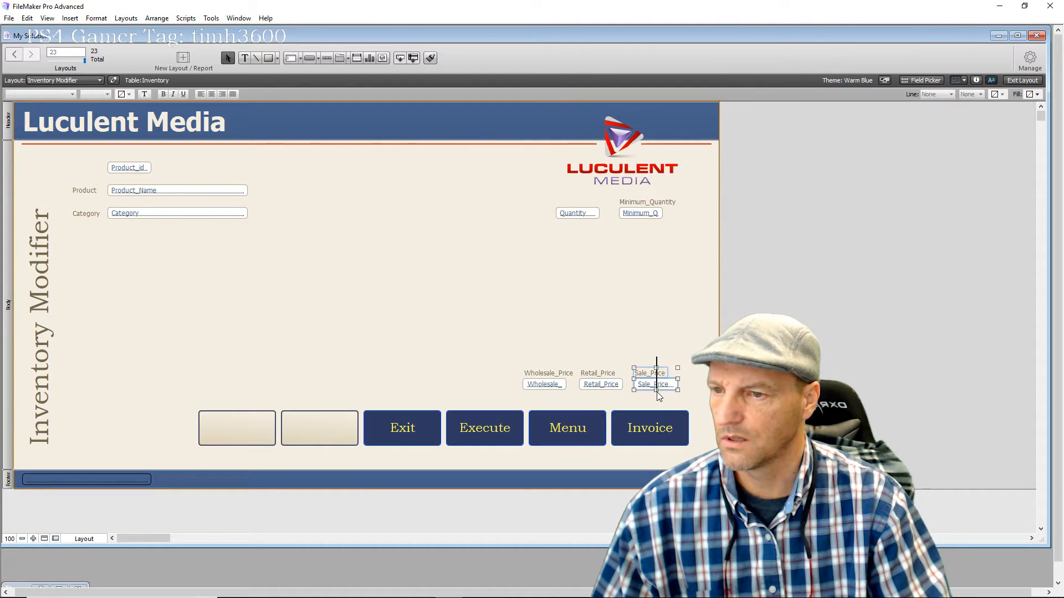
pyautogui.click(213, 95)
pyautogui.click(467, 318)
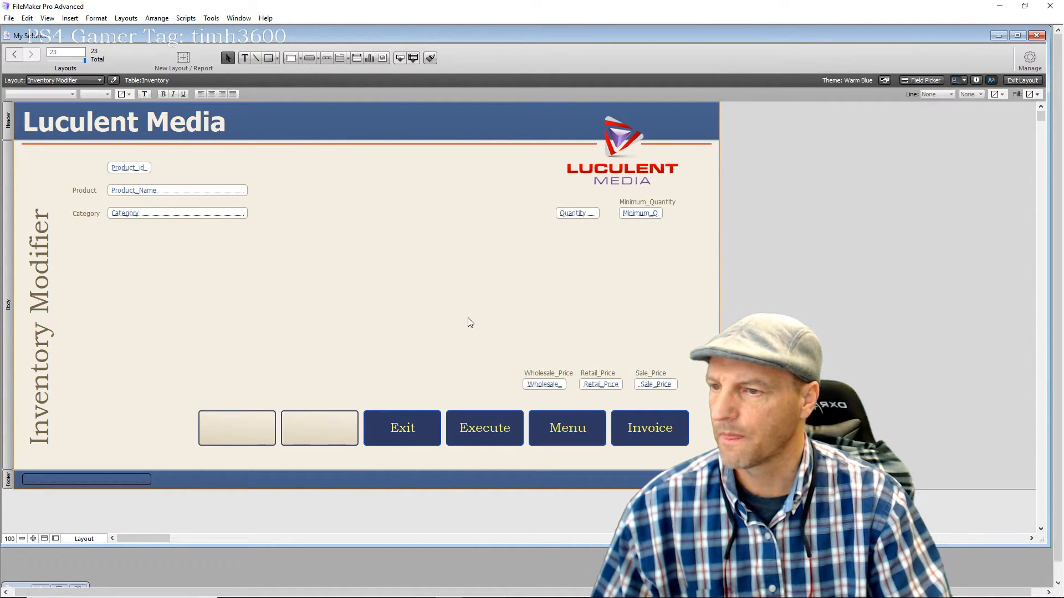
pyautogui.moveTo(504, 377); pyautogui.dragTo(680, 406)
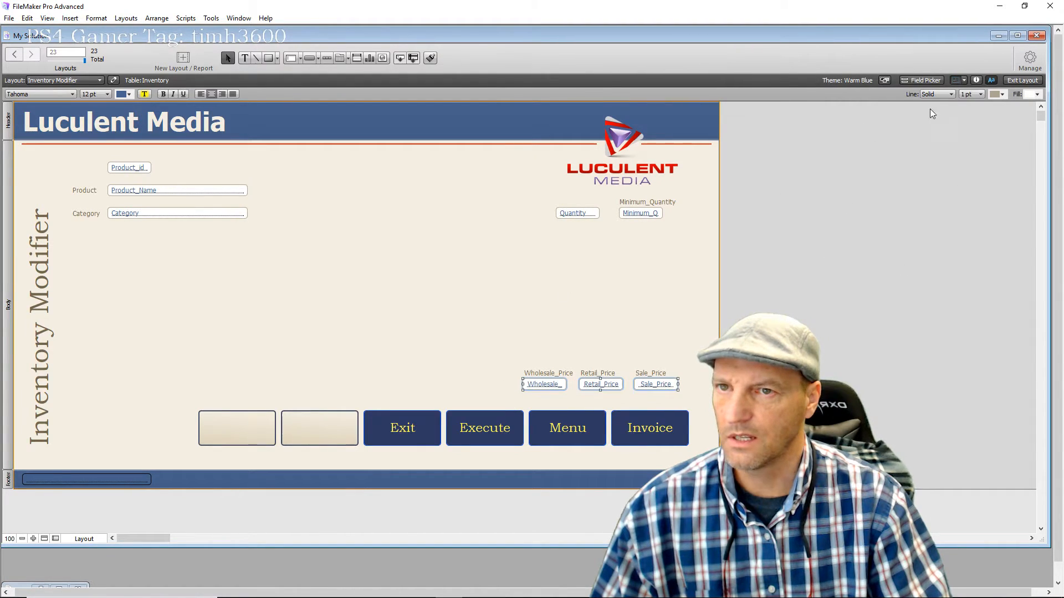
# Centre the text in the Quantity and Minimum_Quantity fields with Align Center, matching the price fields
pyautogui.click(977, 80)
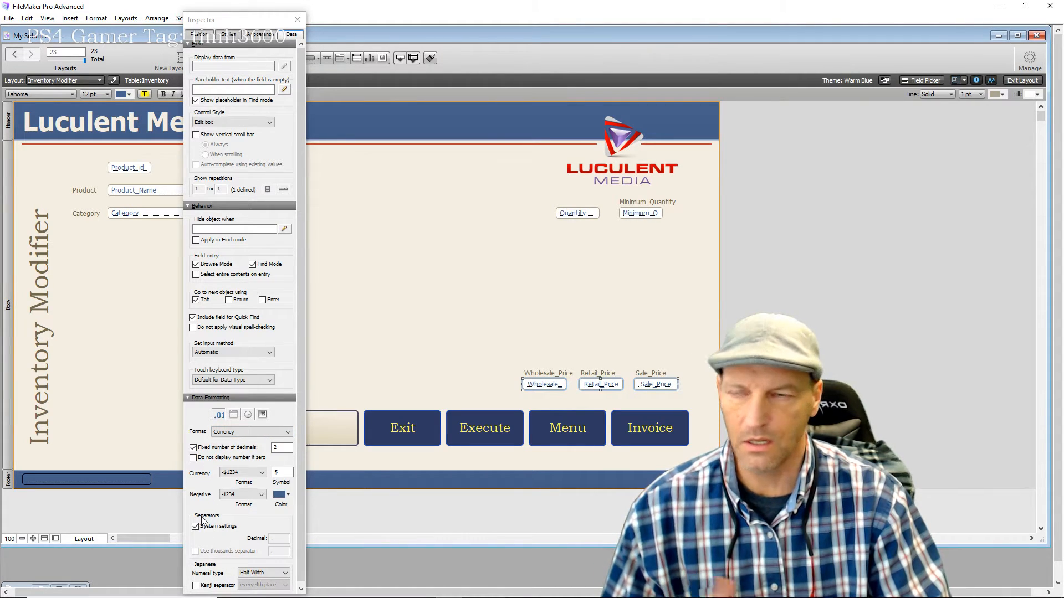
pyautogui.click(298, 20)
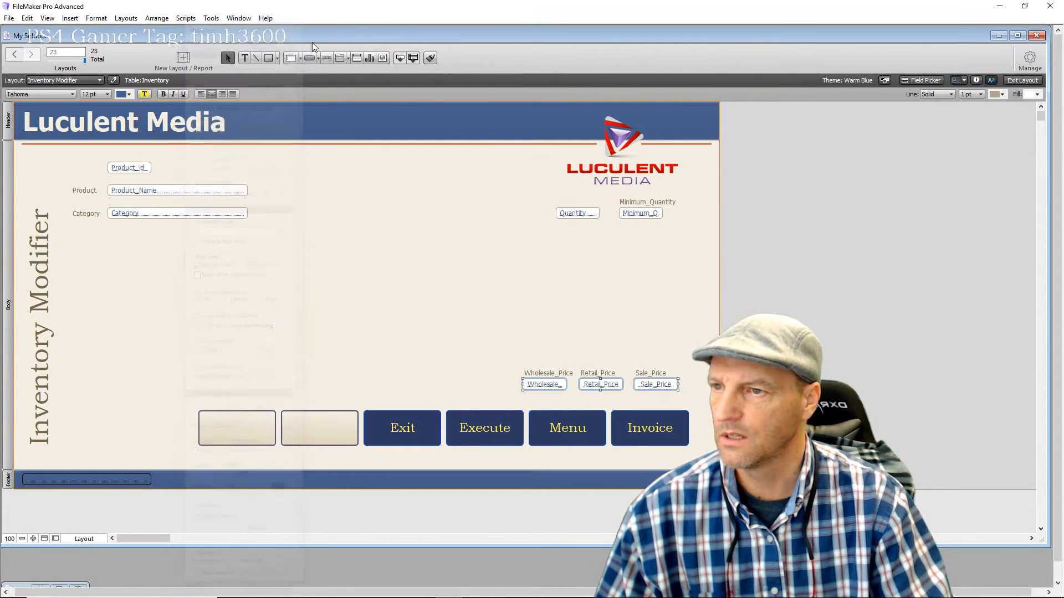
pyautogui.click(573, 214)
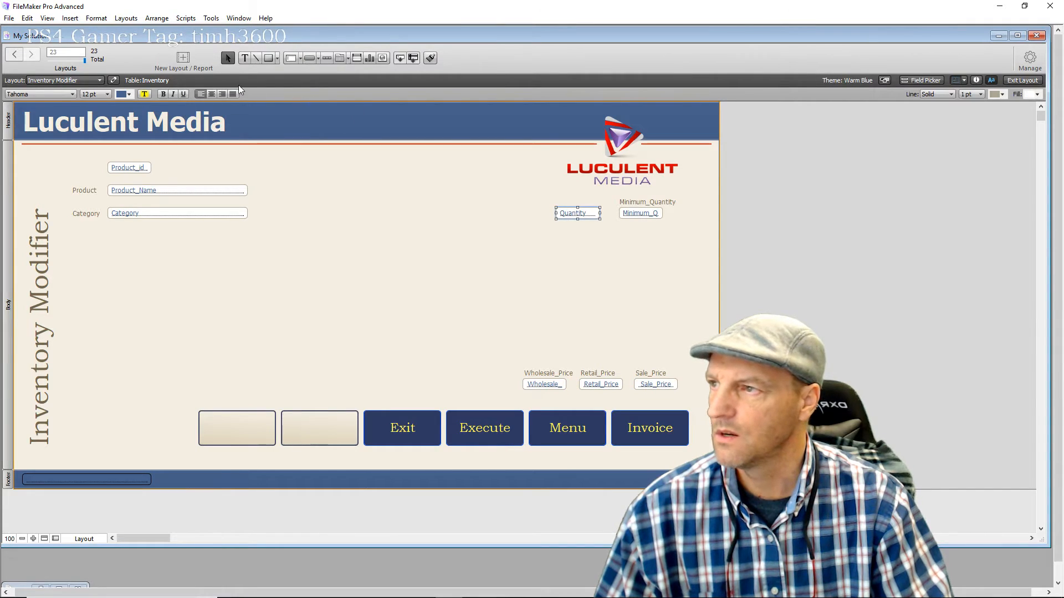
pyautogui.click(212, 93)
pyautogui.click(631, 226)
pyautogui.click(638, 214)
pyautogui.click(211, 94)
pyautogui.click(432, 241)
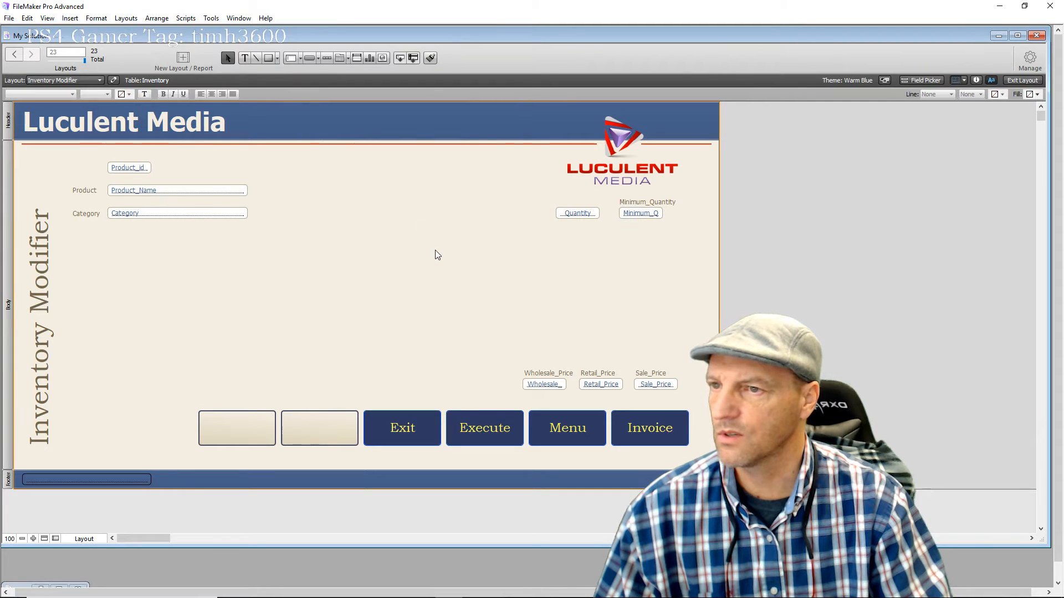
# Switch to Browse mode and page through the three inventory records, ending on Hampster Bed
pyautogui.click(1022, 80)
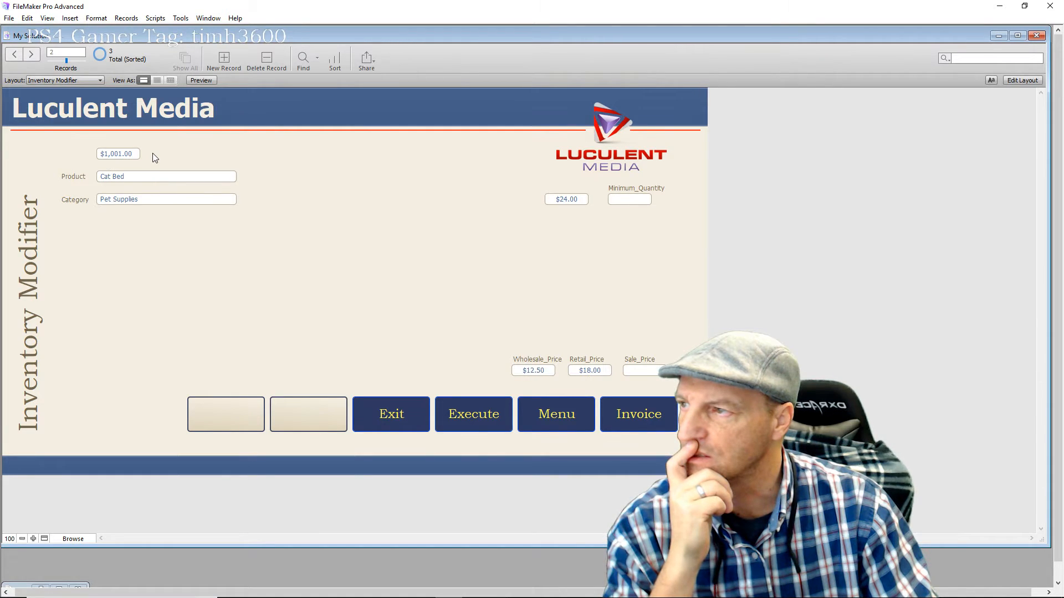
pyautogui.hotkey('ctrl', 'Up')
pyautogui.hotkey('ctrl', 'Up')
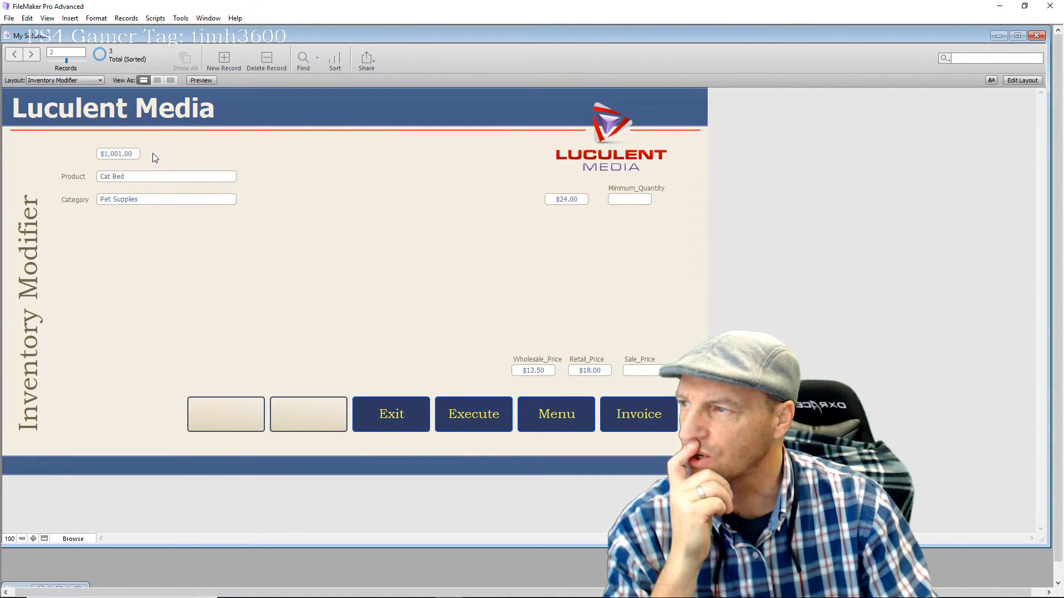
pyautogui.hotkey('ctrl', 'Down')
pyautogui.hotkey('ctrl', 'Down')
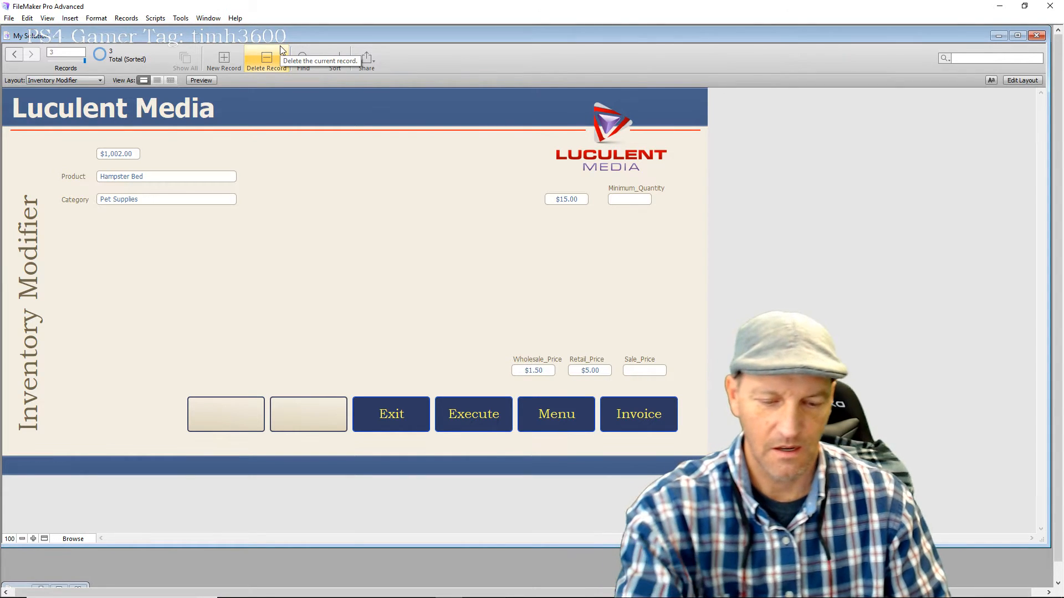
pyautogui.hotkey('ctrl', 'Up')
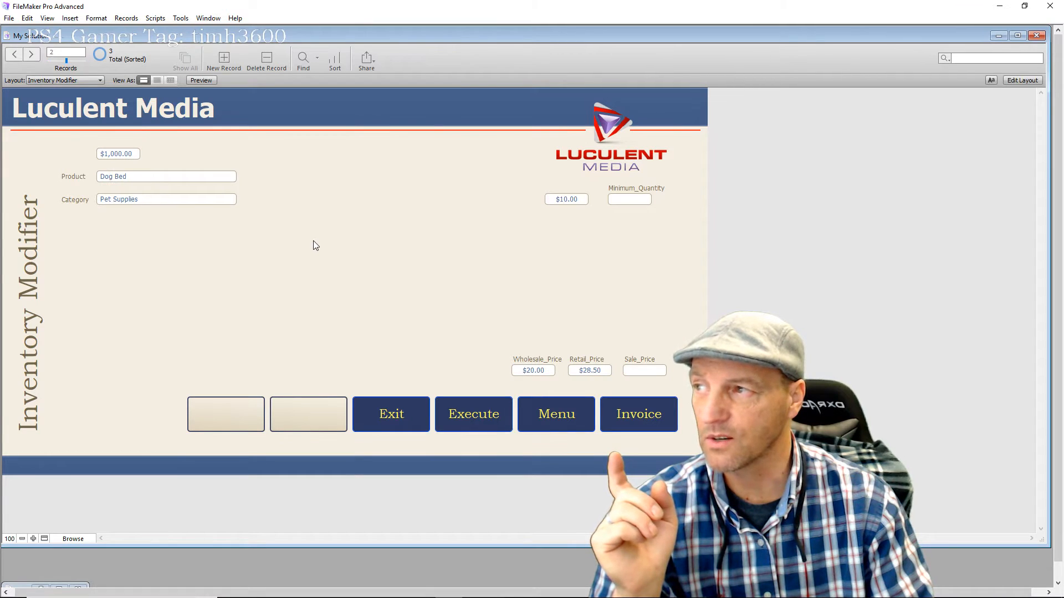
pyautogui.hotkey('ctrl', 'Down')
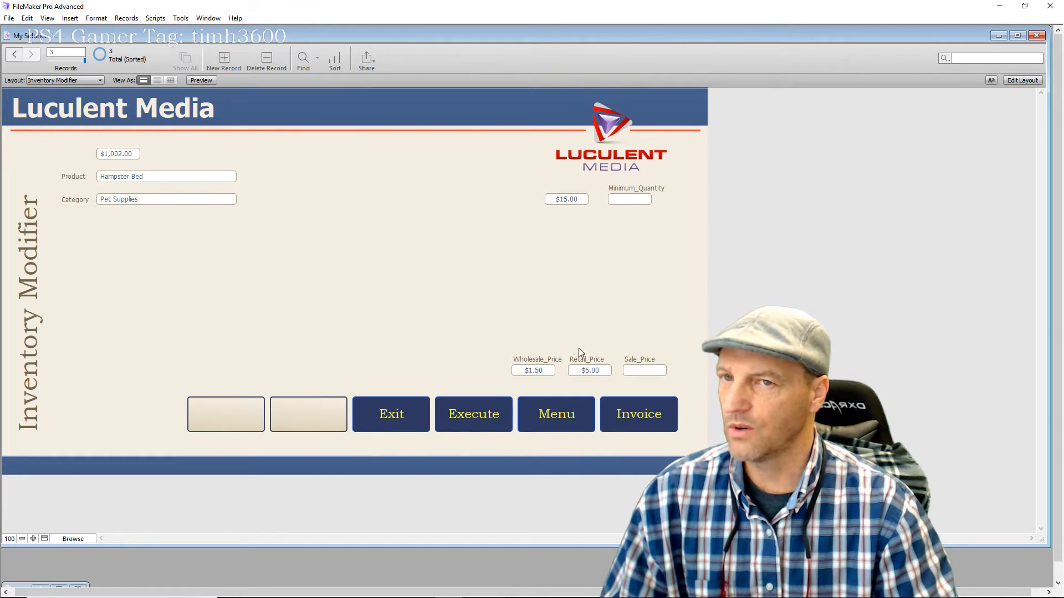
# Set the Product_id field's number format to General in the Inspector, then return to Browse mode
pyautogui.click(1022, 81)
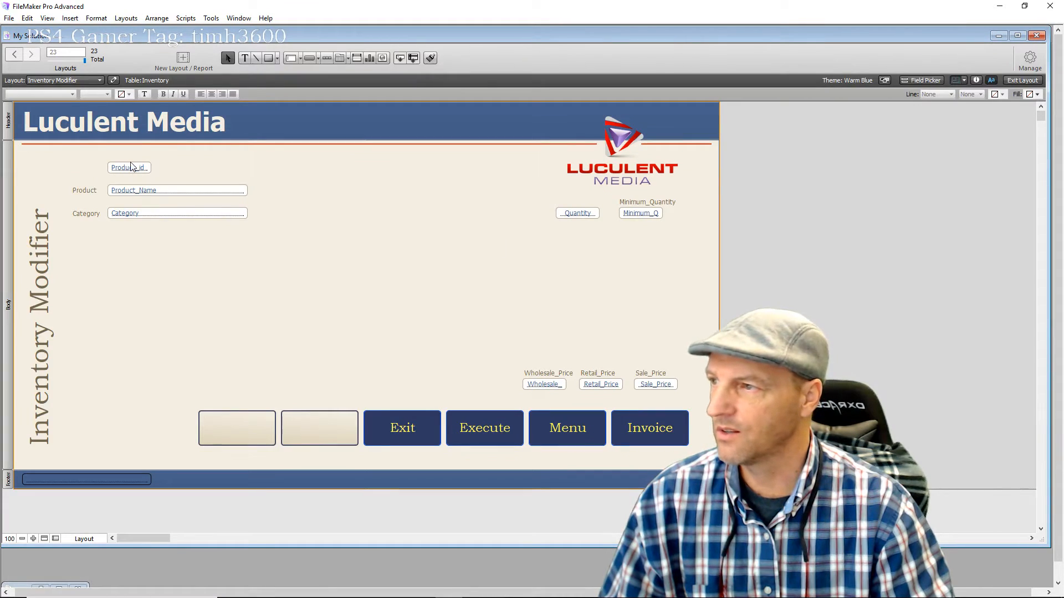
pyautogui.click(128, 169)
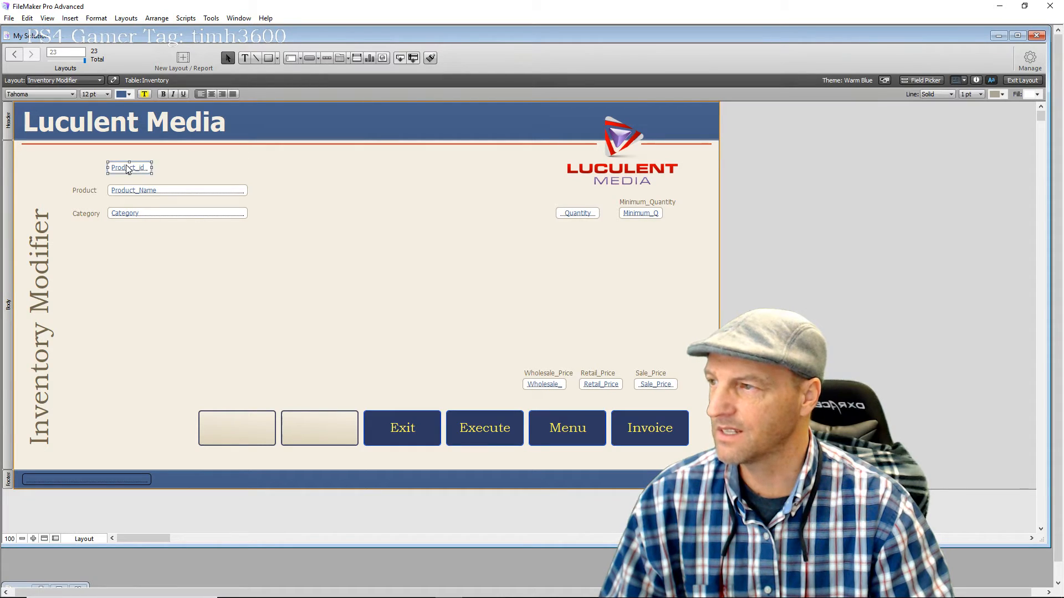
pyautogui.click(976, 81)
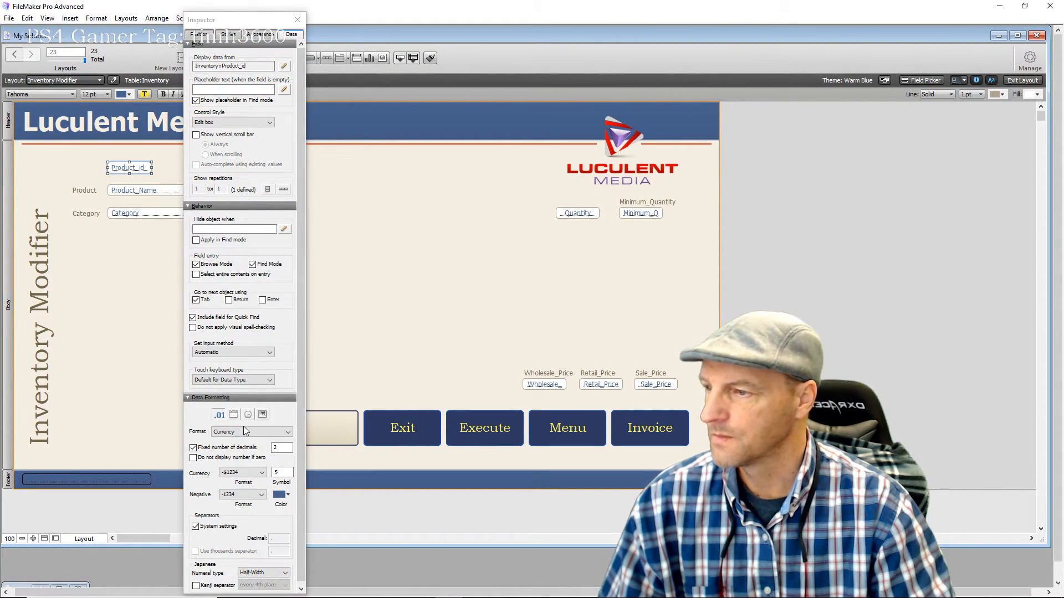
pyautogui.click(249, 433)
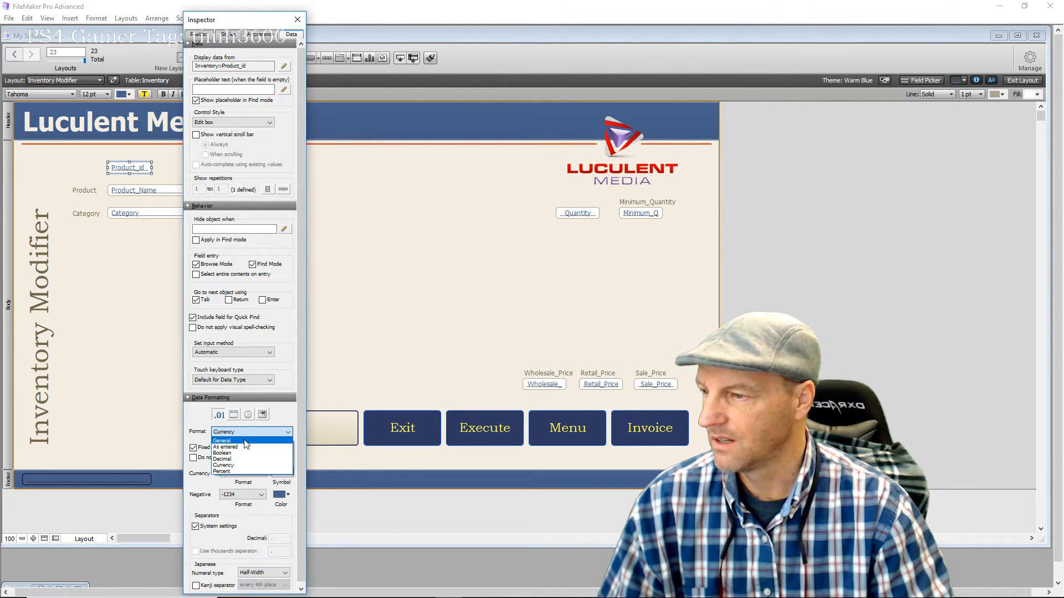
pyautogui.click(246, 441)
pyautogui.click(371, 356)
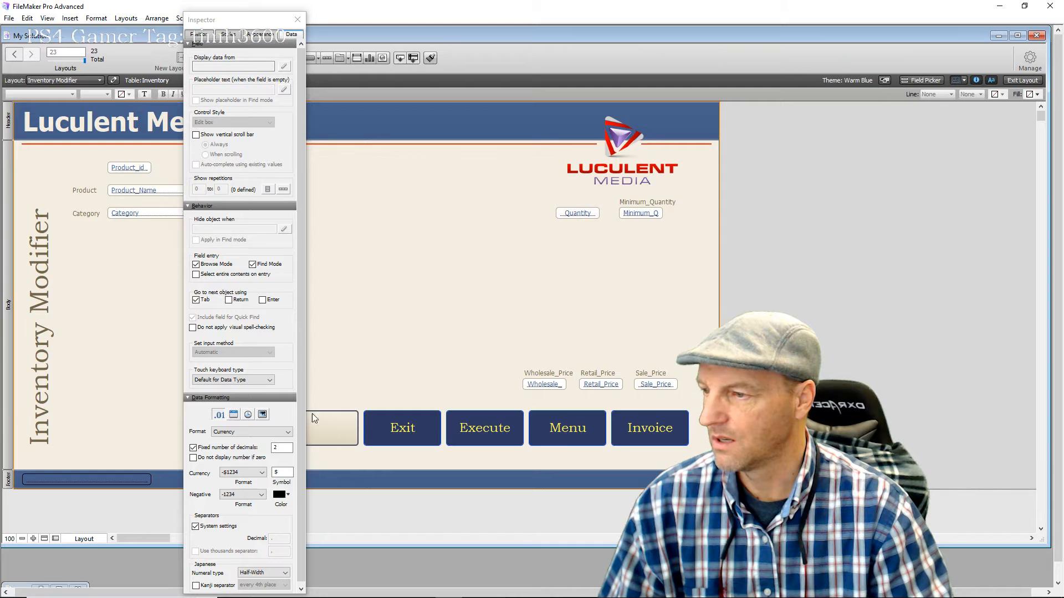
pyautogui.click(134, 169)
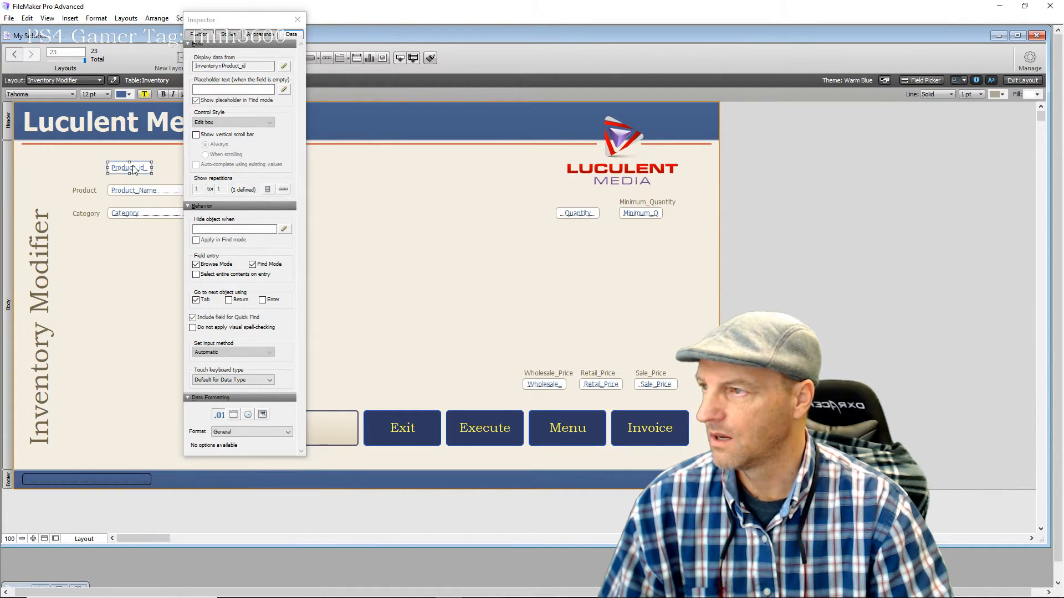
pyautogui.click(493, 196)
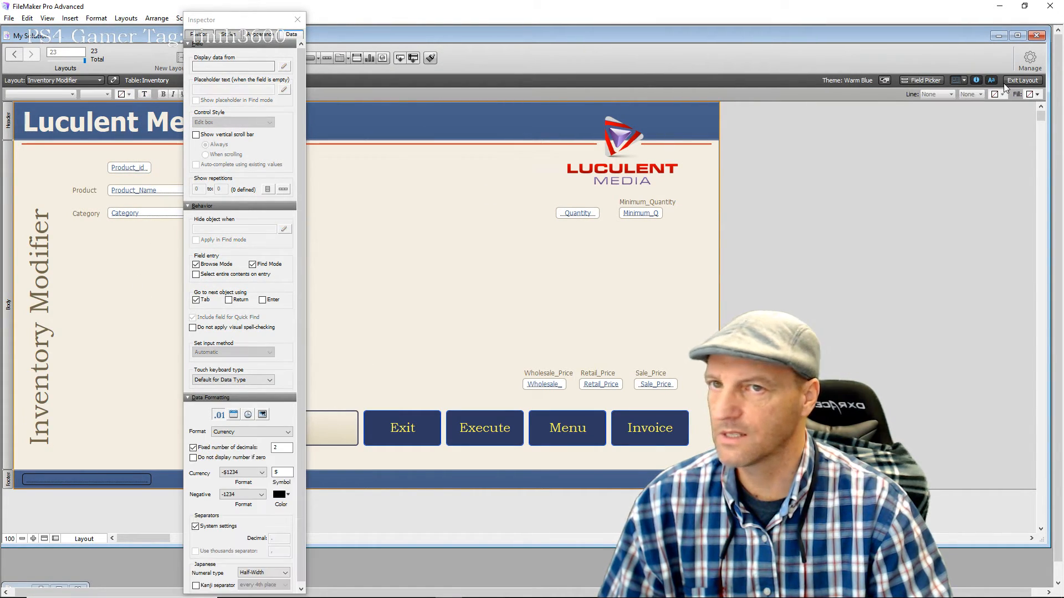
pyautogui.click(1022, 80)
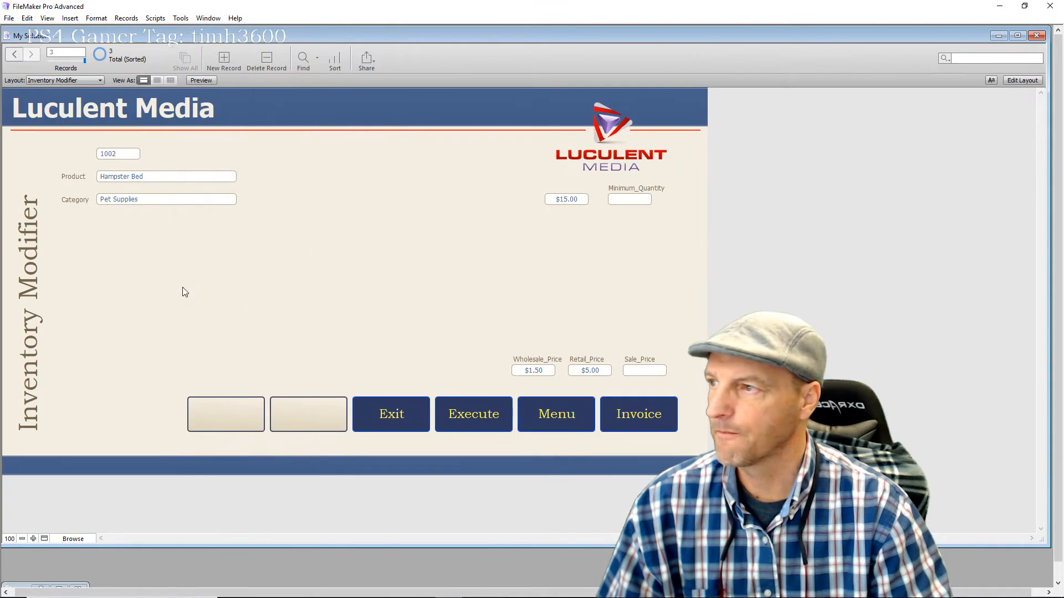
# Page between the Cat Bed and Hampster Bed records, then scroll back to record 1, Dog Bed
pyautogui.hotkey('ctrl', 'Up')
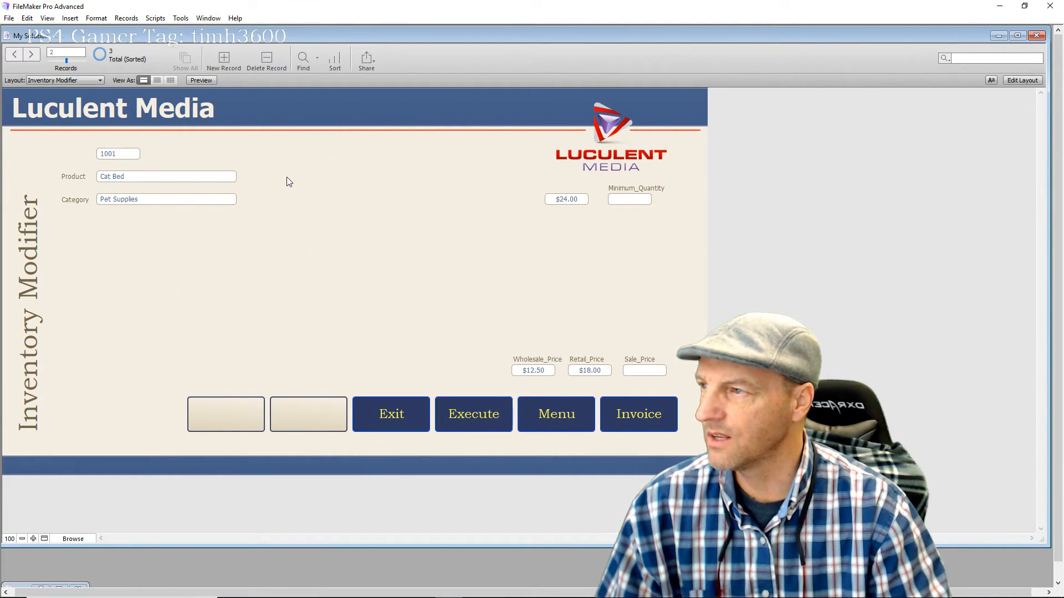
pyautogui.hotkey('ctrl', 'Down')
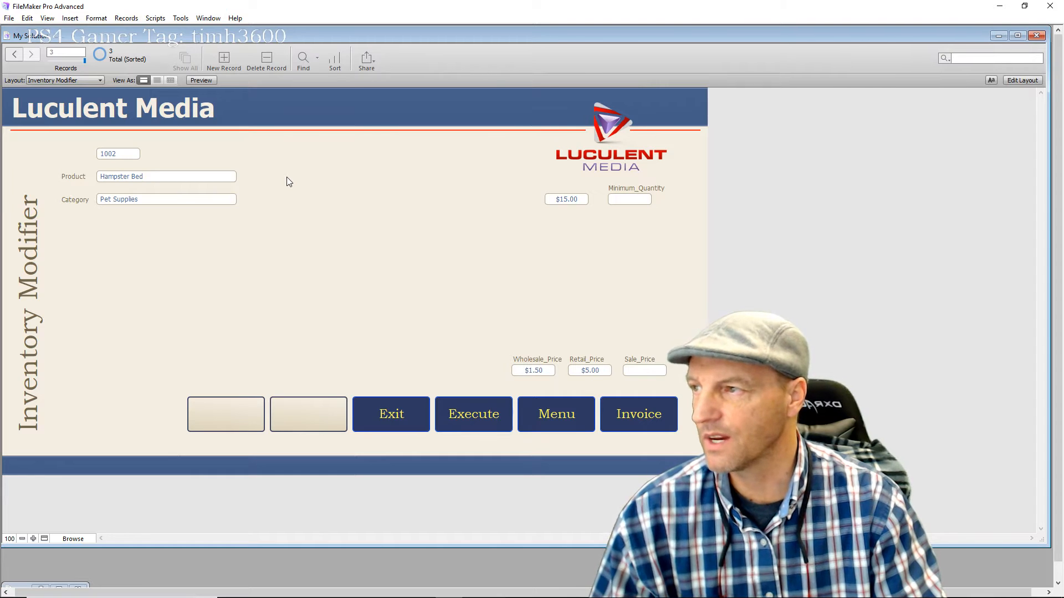
pyautogui.scroll(2, 287, 177)
pyautogui.scroll(-2, 290, 178)
pyautogui.scroll(2, 290, 178)
pyautogui.scroll(-2, 290, 179)
pyautogui.scroll(2, 291, 178)
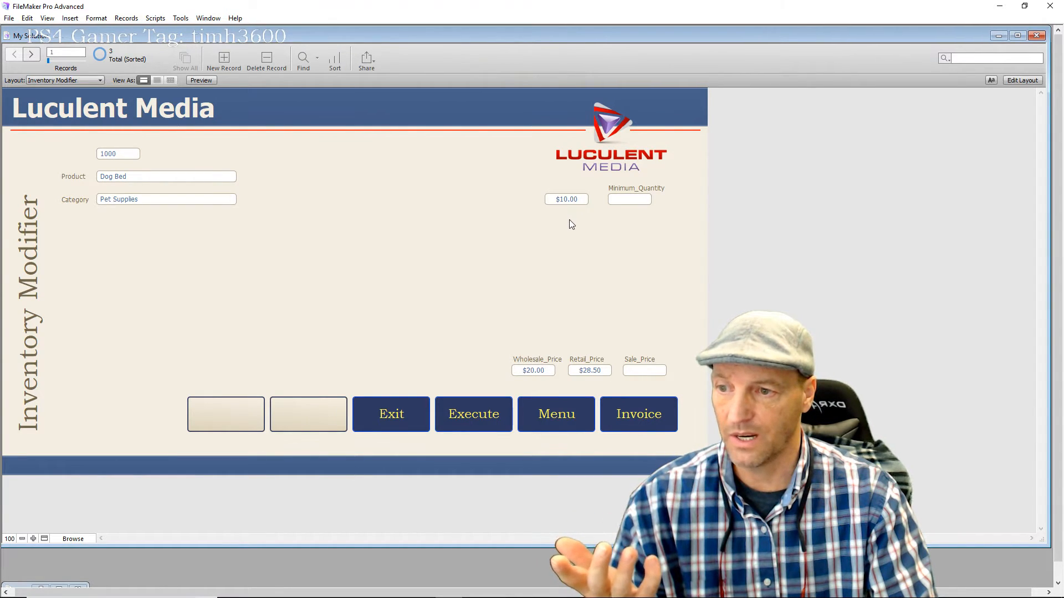
# Change the Quantity field's format to General so Dog Bed's quantity reads 10, then browse again
pyautogui.click(574, 199)
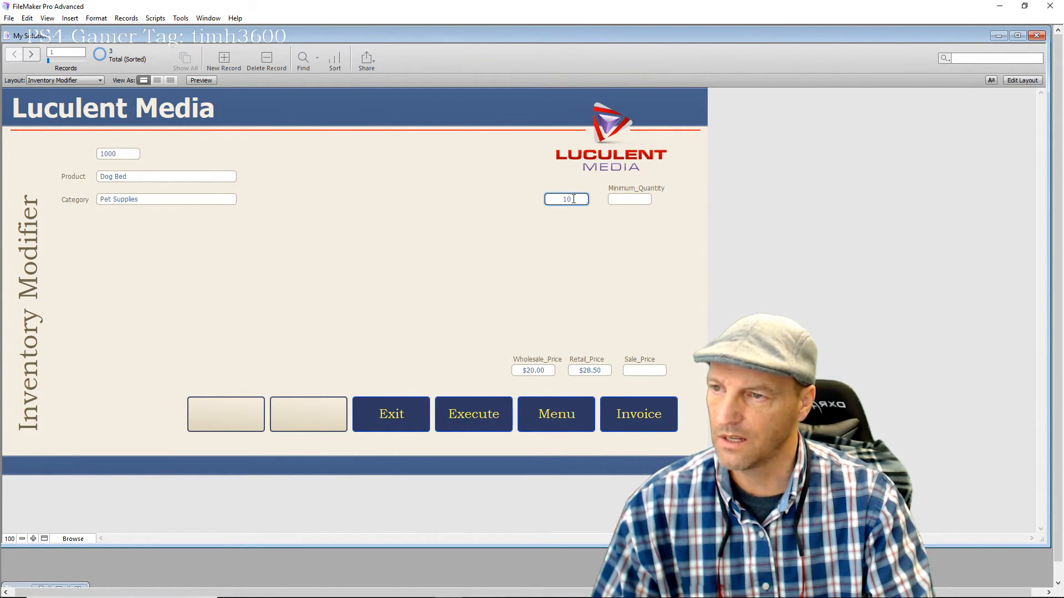
pyautogui.click(1021, 80)
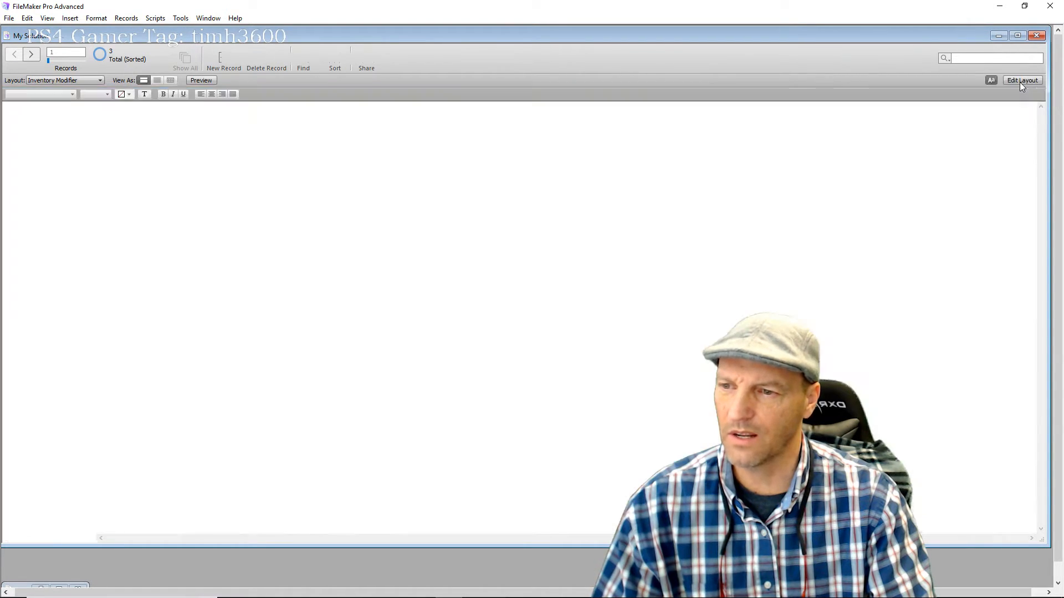
pyautogui.click(582, 217)
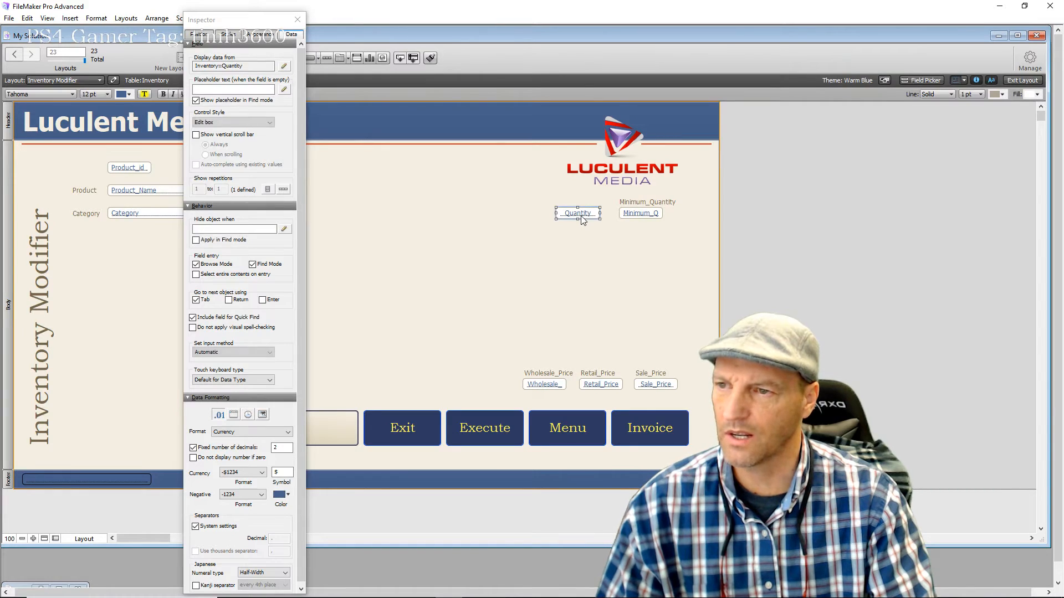
pyautogui.click(239, 433)
pyautogui.click(328, 350)
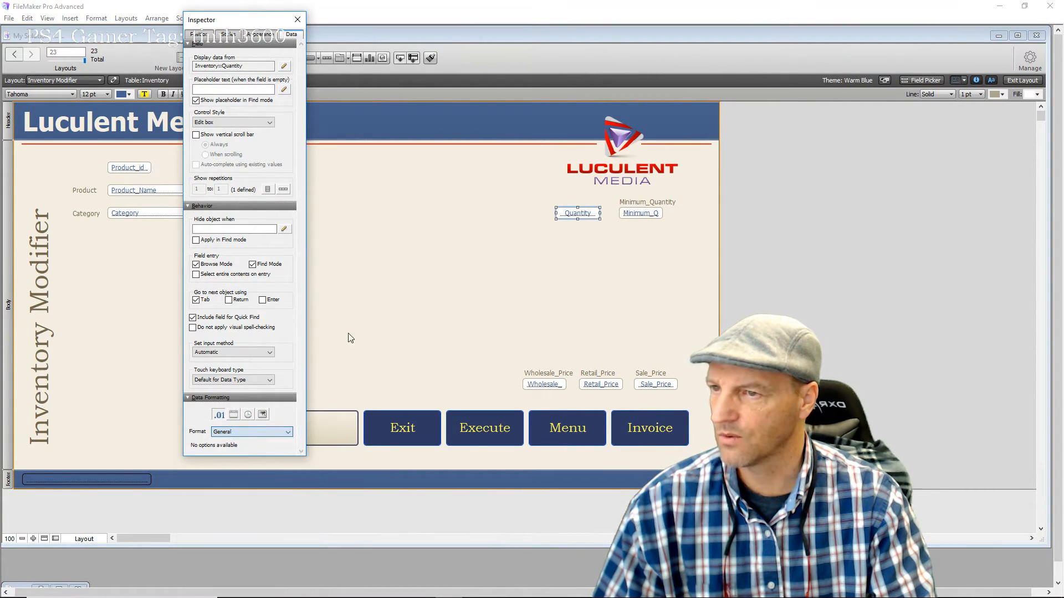
pyautogui.click(394, 305)
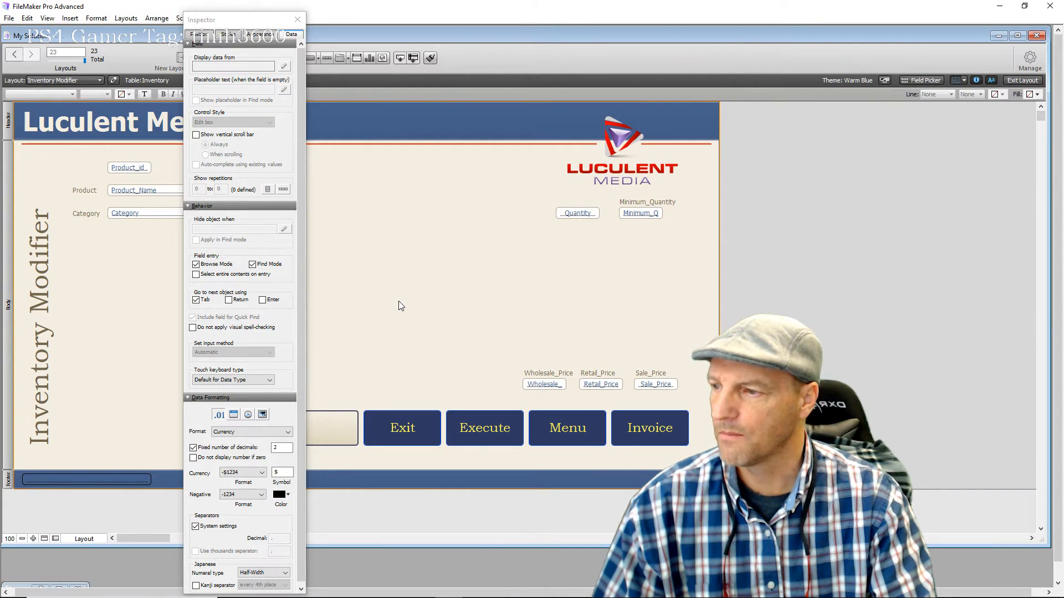
pyautogui.click(298, 19)
pyautogui.click(1020, 81)
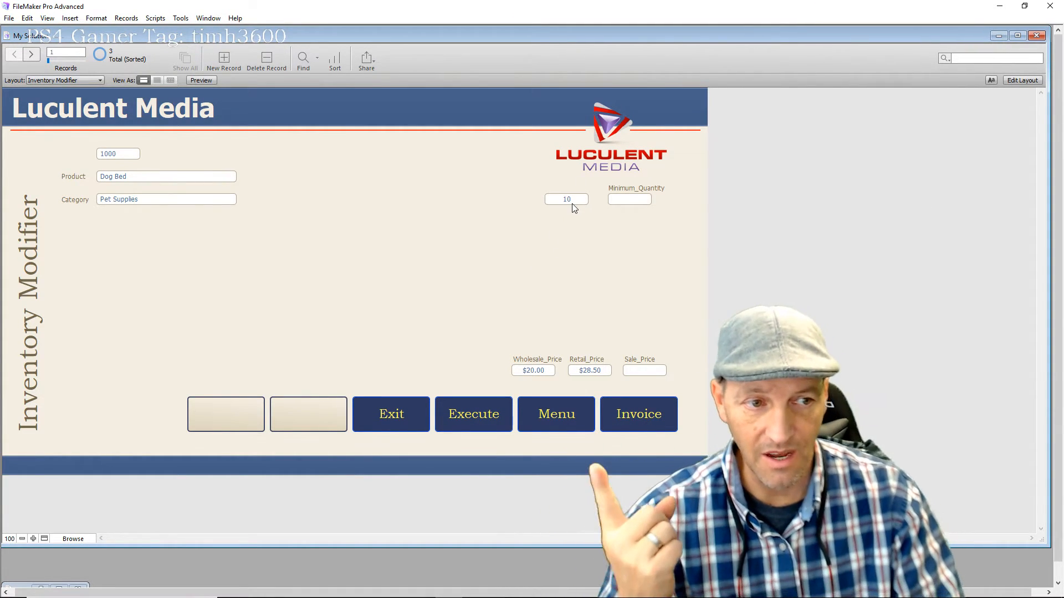
# Change Dog Bed's quantity to 15, then trigger Exit and dismiss the related-table error
pyautogui.click(582, 204)
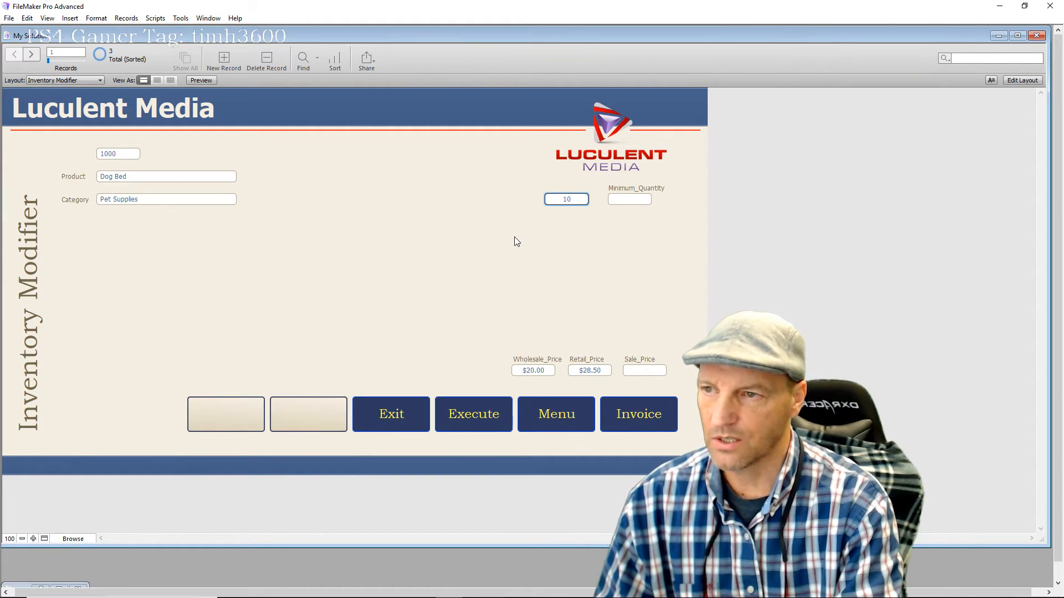
pyautogui.press('BackSpace')
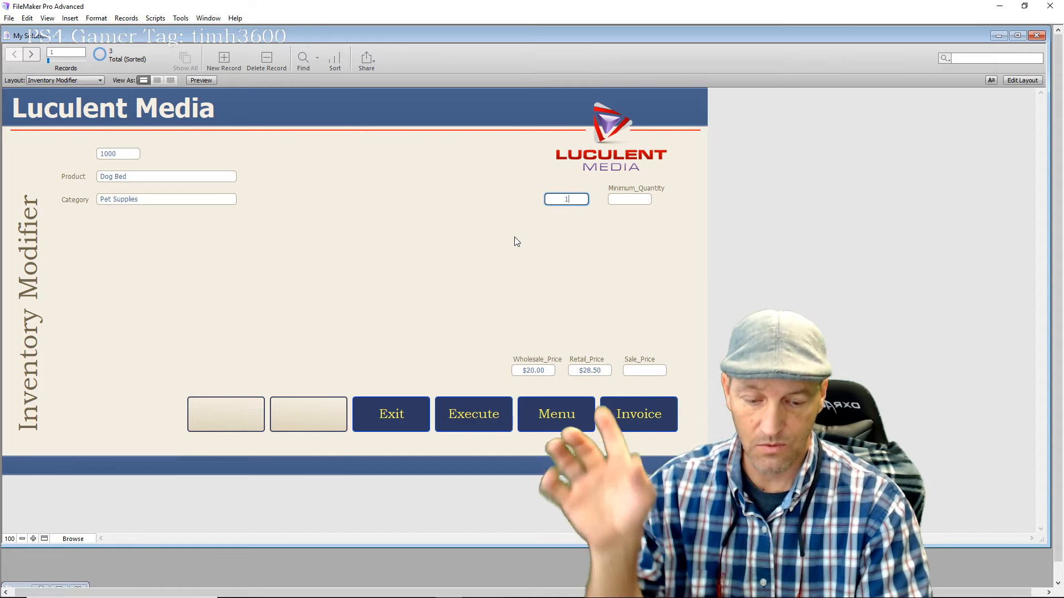
pyautogui.write('5')
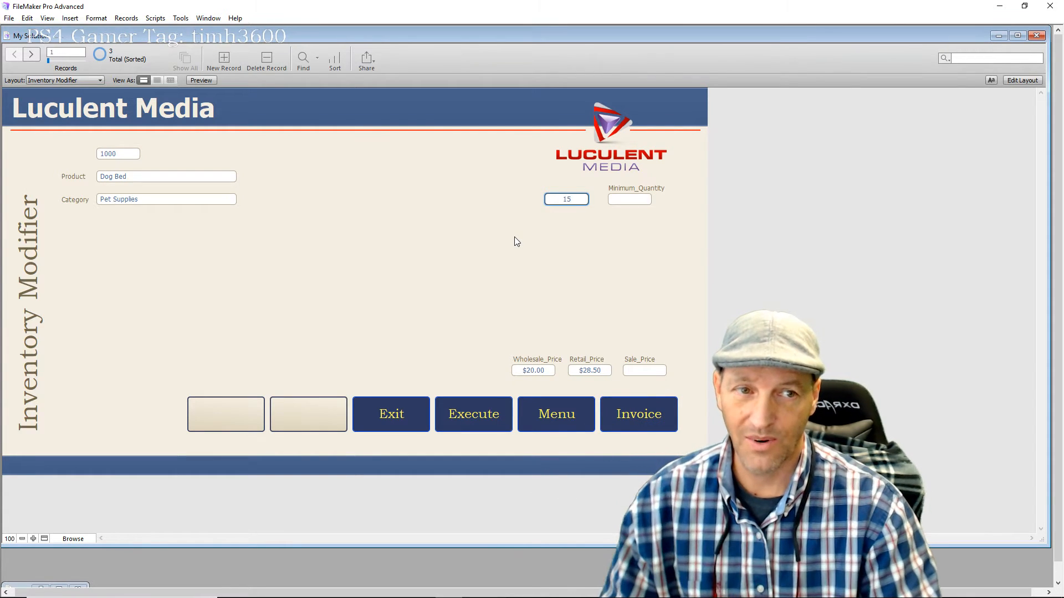
pyautogui.click(471, 246)
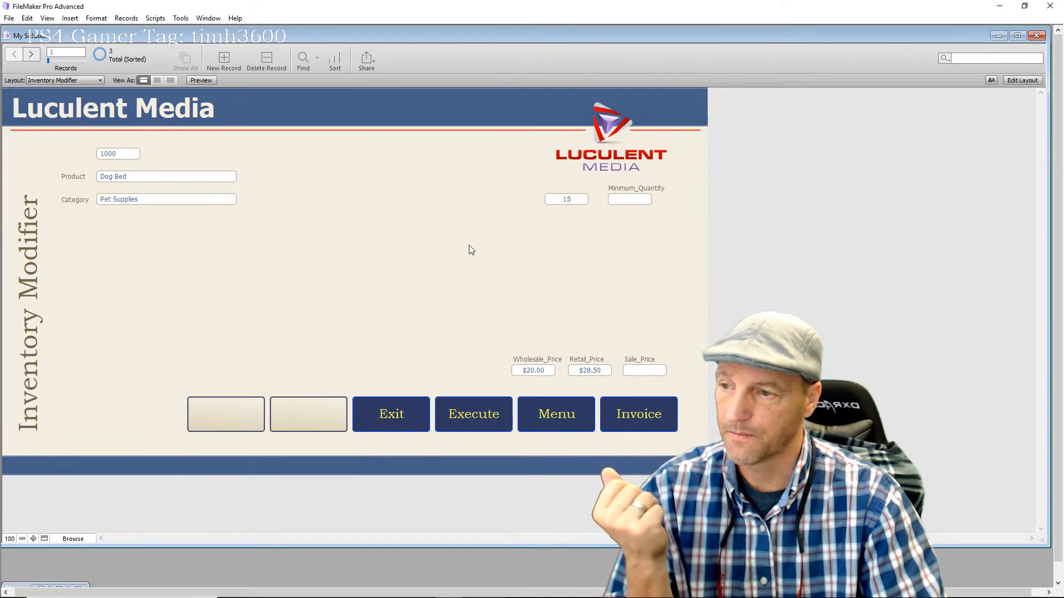
pyautogui.click(411, 415)
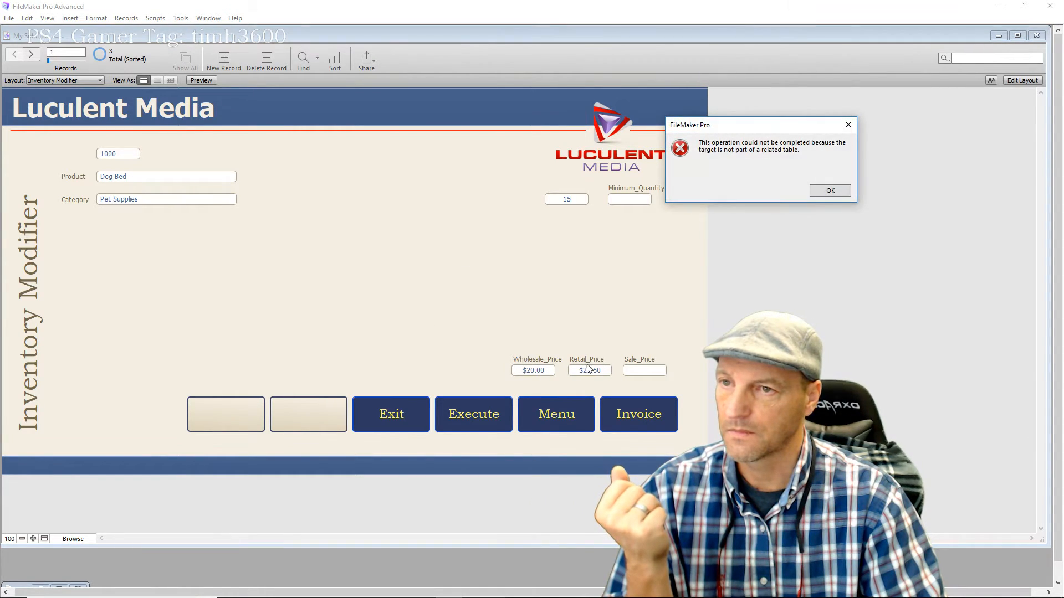
pyautogui.click(828, 190)
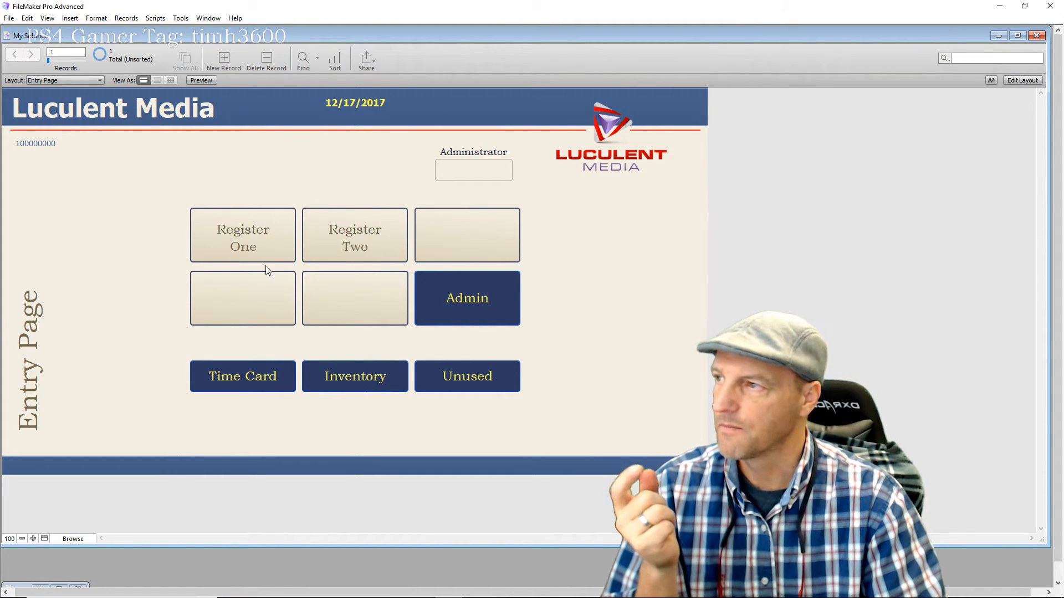
# Choose Base_Inventory from the Templates group of the layout pop-up menu
pyautogui.click(99, 82)
pyautogui.moveTo(97, 97)
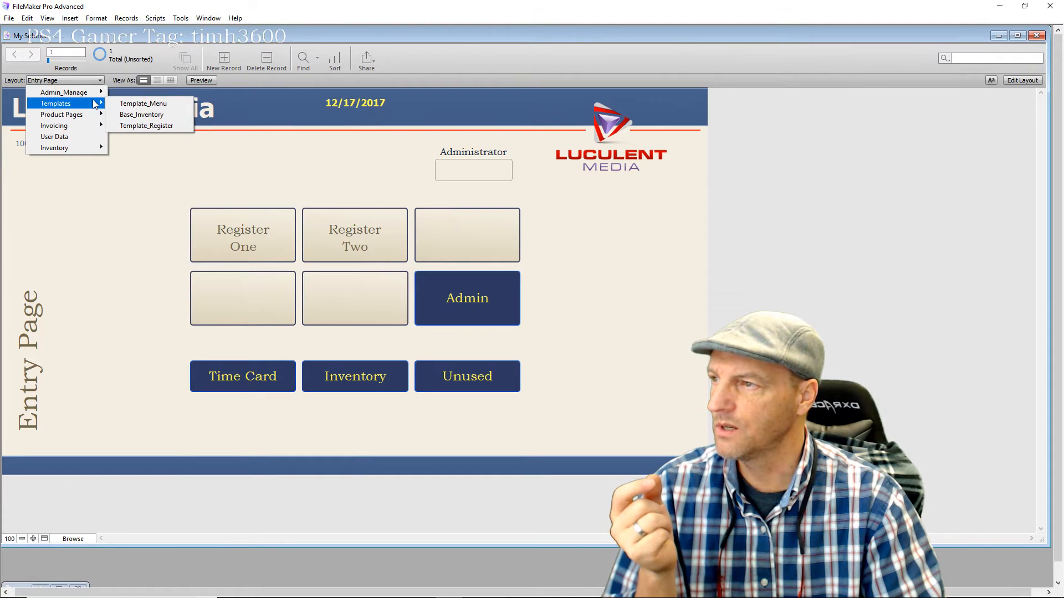
pyautogui.click(142, 115)
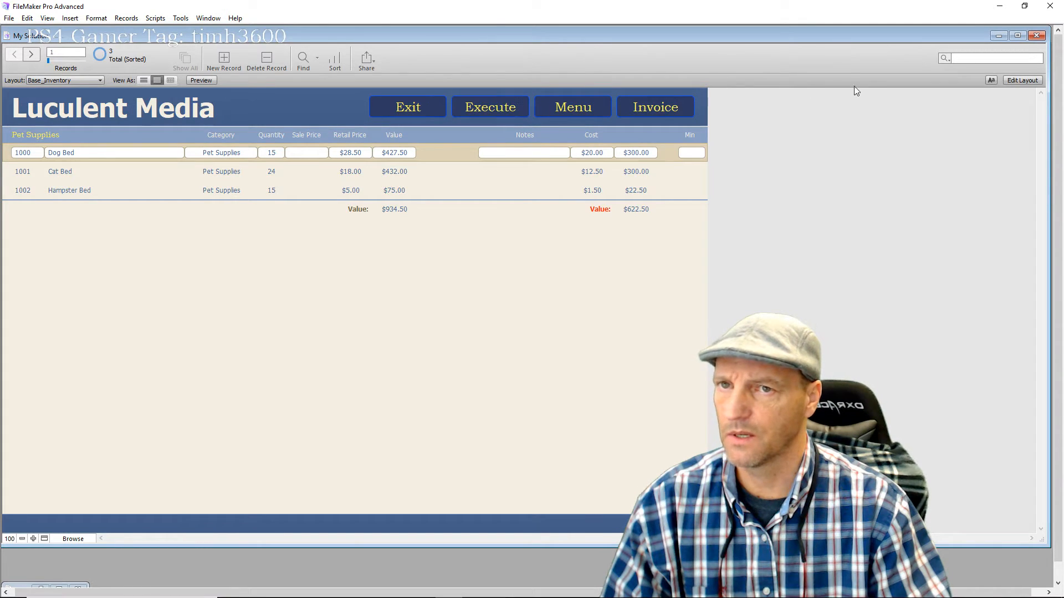
# Set the Execute header button's action to Do Nothing
pyautogui.click(1016, 79)
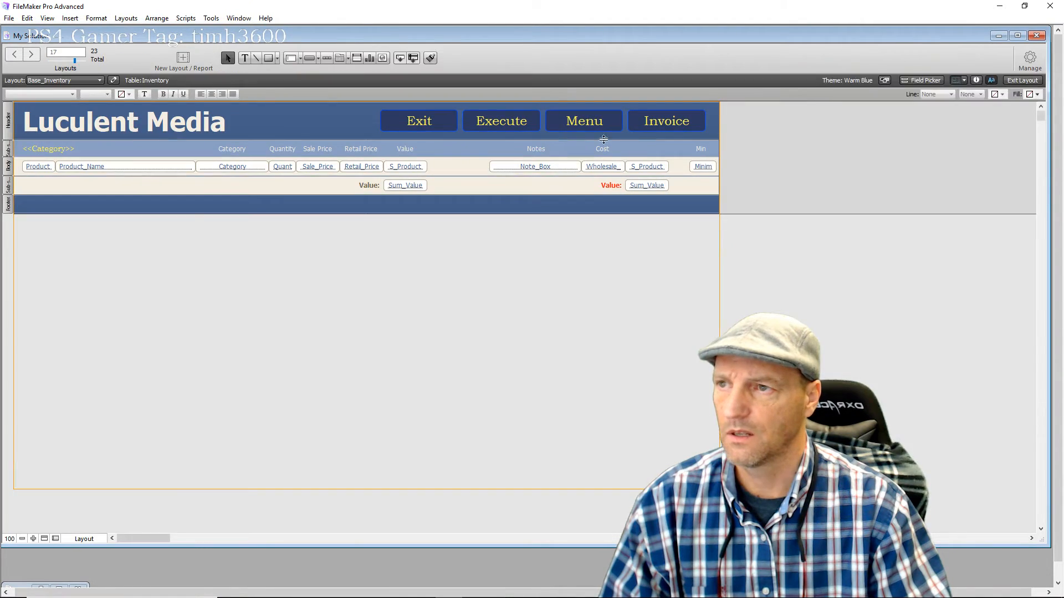
pyautogui.doubleClick(499, 123)
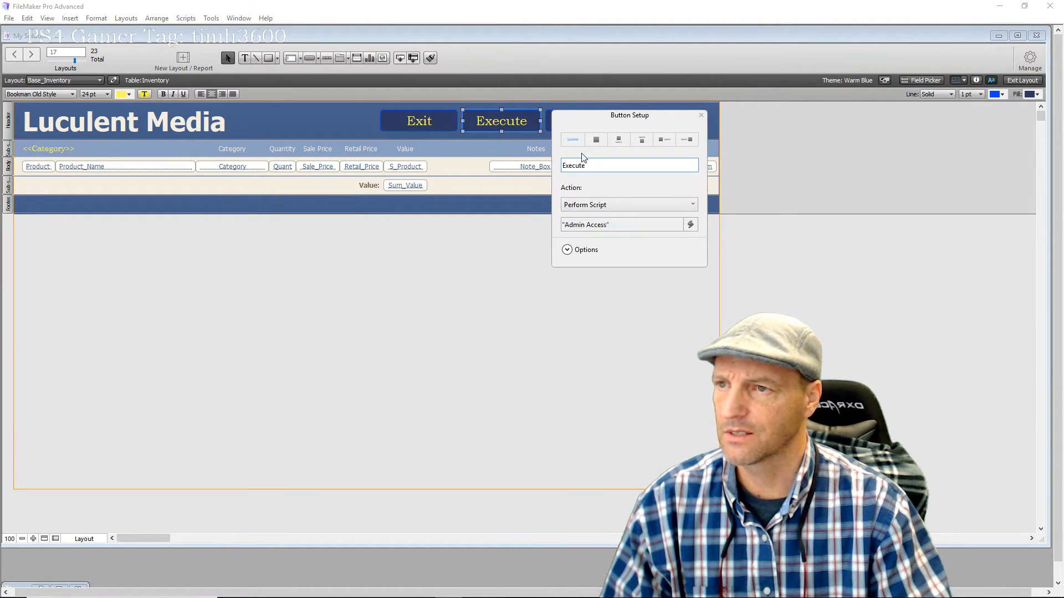
pyautogui.moveTo(589, 121); pyautogui.dragTo(590, 276)
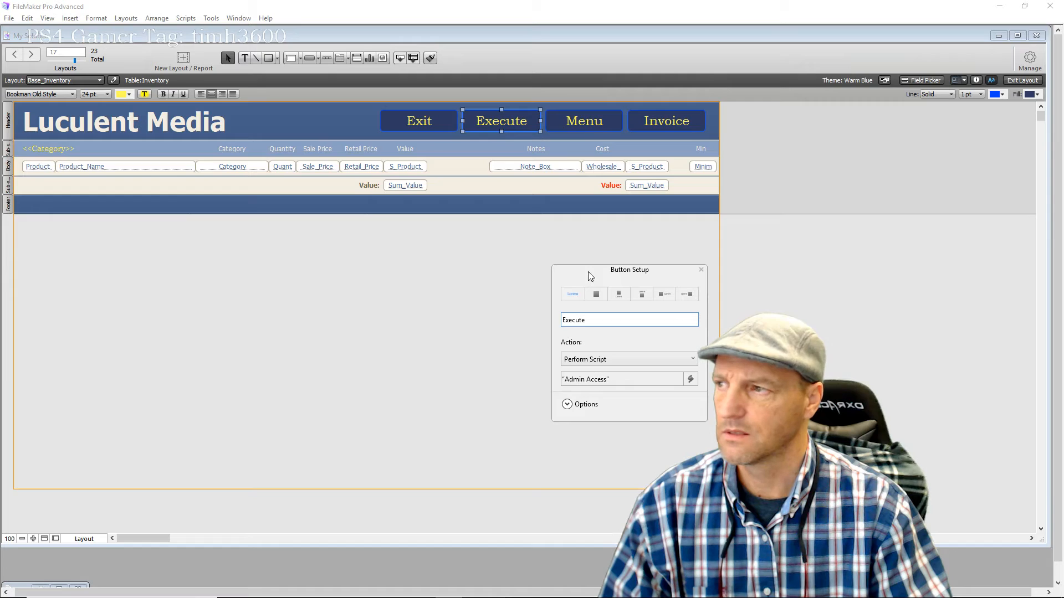
pyautogui.click(623, 359)
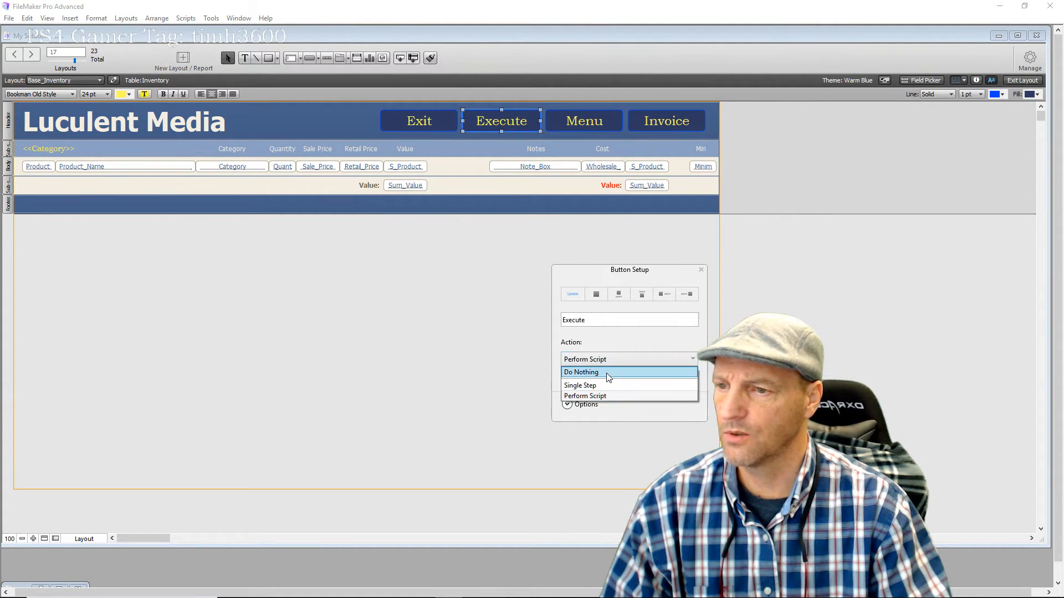
pyautogui.click(607, 372)
pyautogui.click(458, 375)
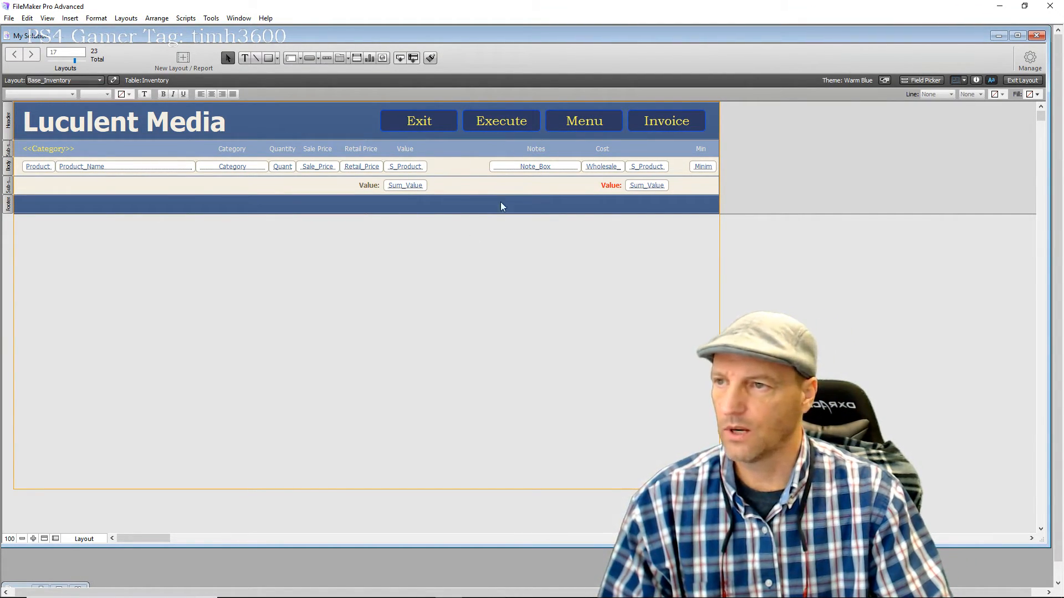
pyautogui.click(1021, 81)
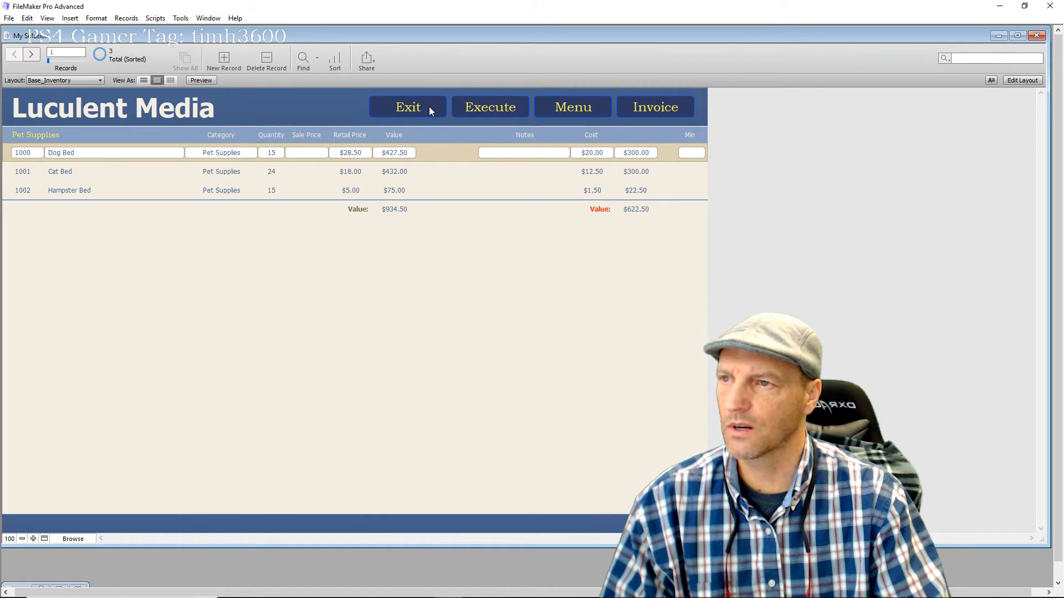
# Make the Exit button perform the Exit Button script
pyautogui.click(1013, 81)
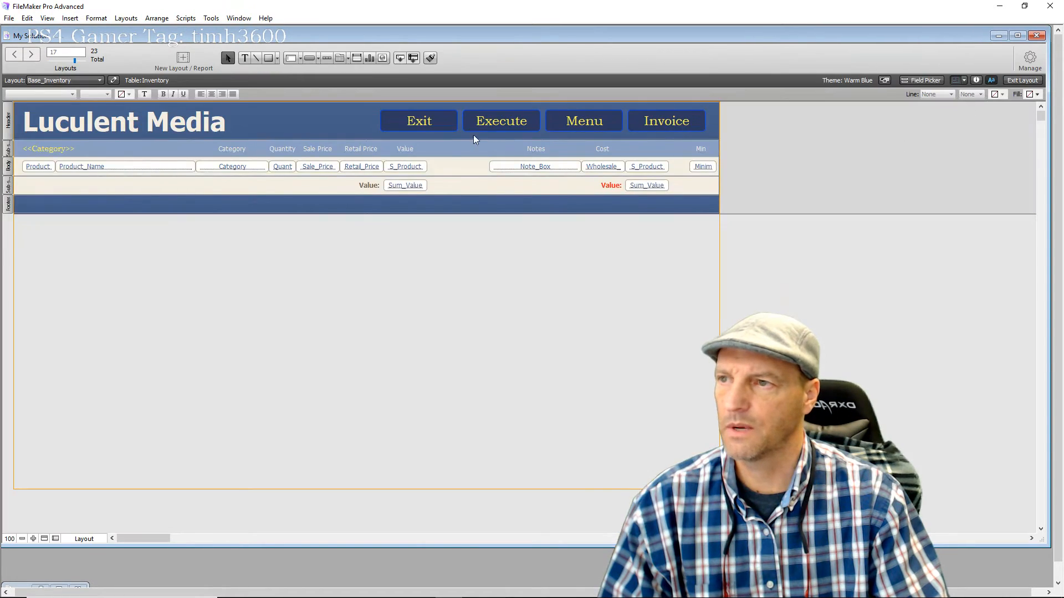
pyautogui.click(442, 127)
pyautogui.doubleClick(442, 126)
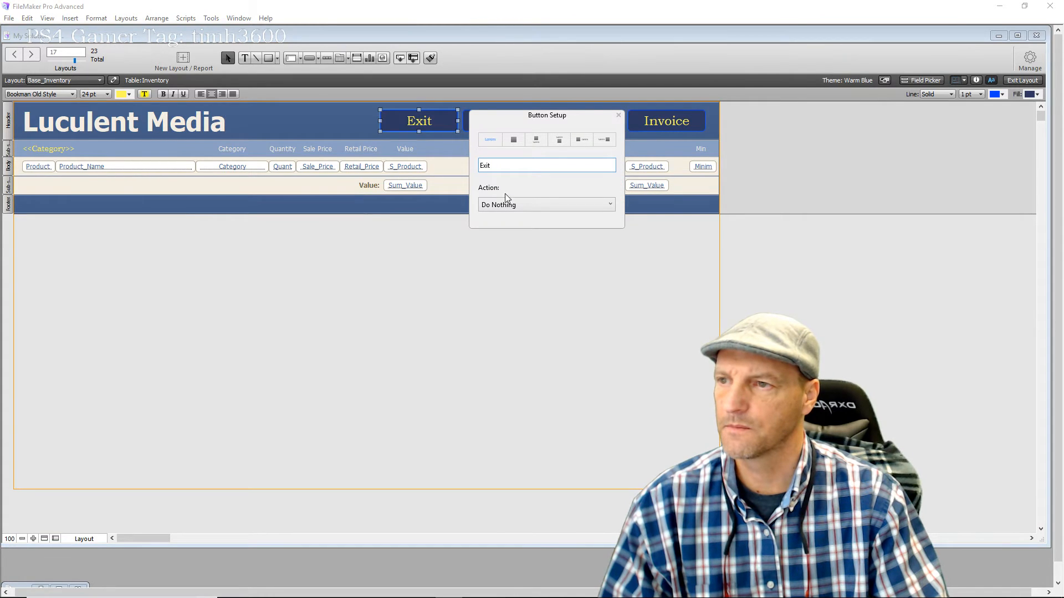
pyautogui.click(513, 206)
pyautogui.click(502, 242)
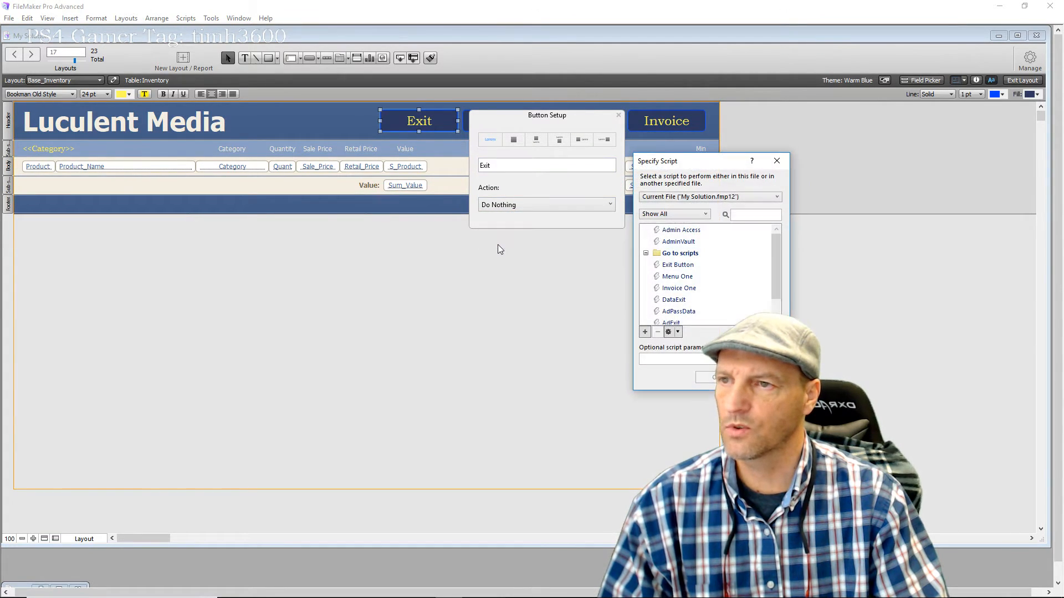
pyautogui.click(699, 265)
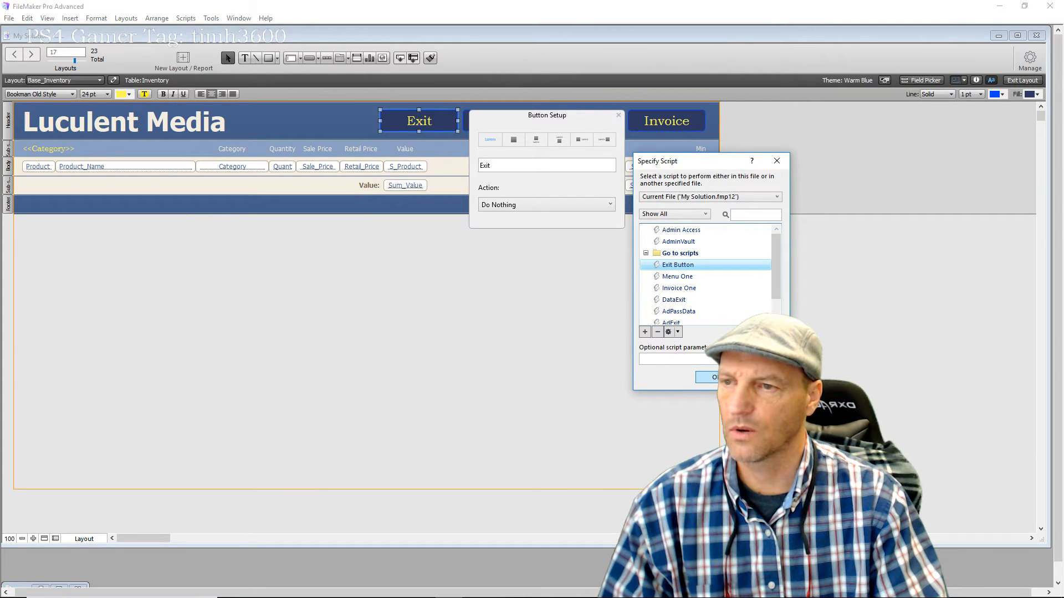
pyautogui.press('Return')
pyautogui.click(589, 346)
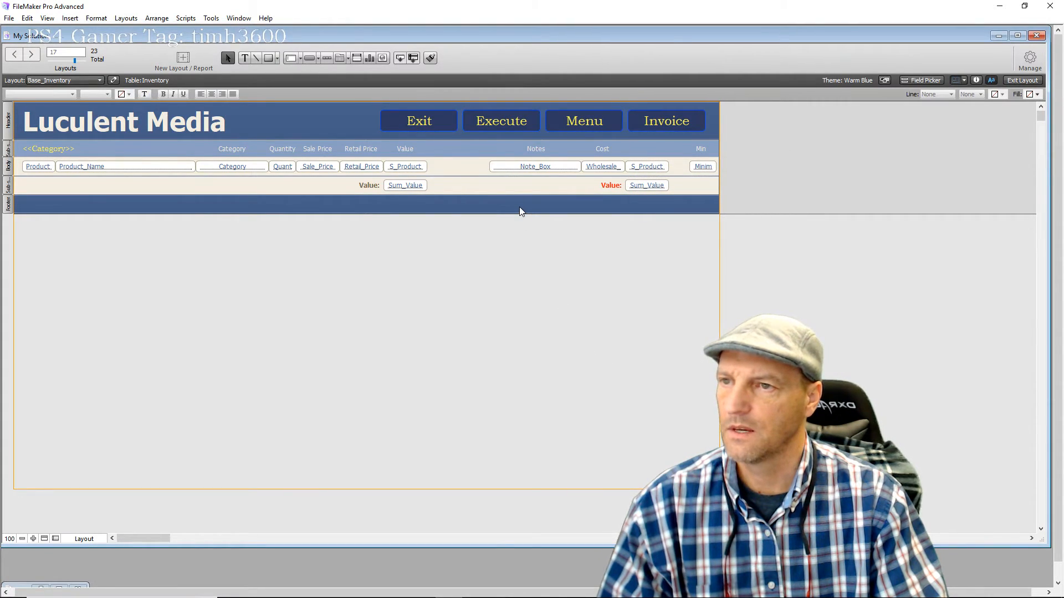
# Make the Menu button perform the Menu One script
pyautogui.click(611, 123)
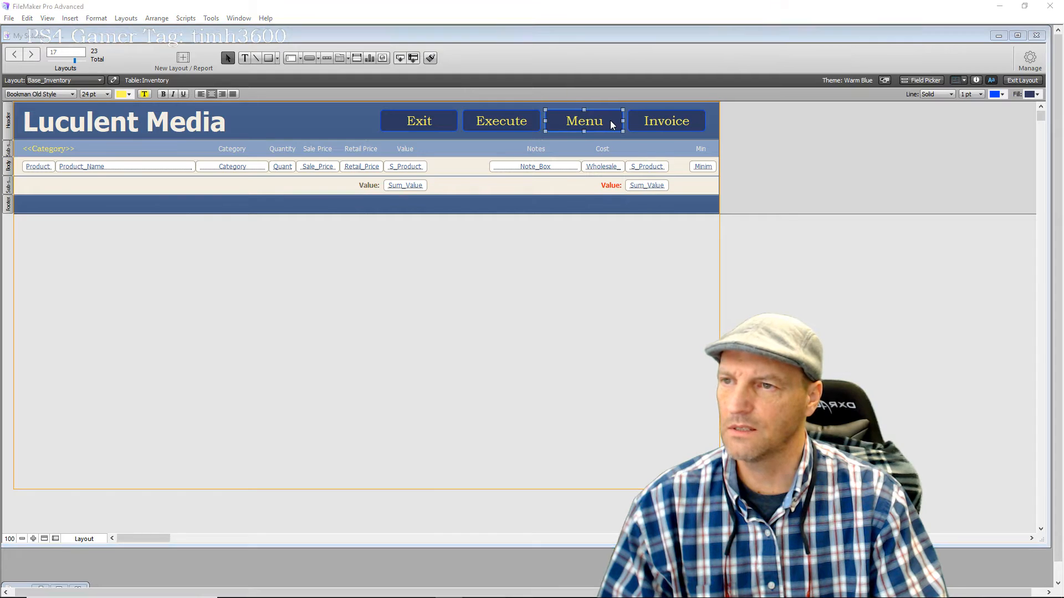
pyautogui.doubleClick(611, 123)
pyautogui.click(728, 205)
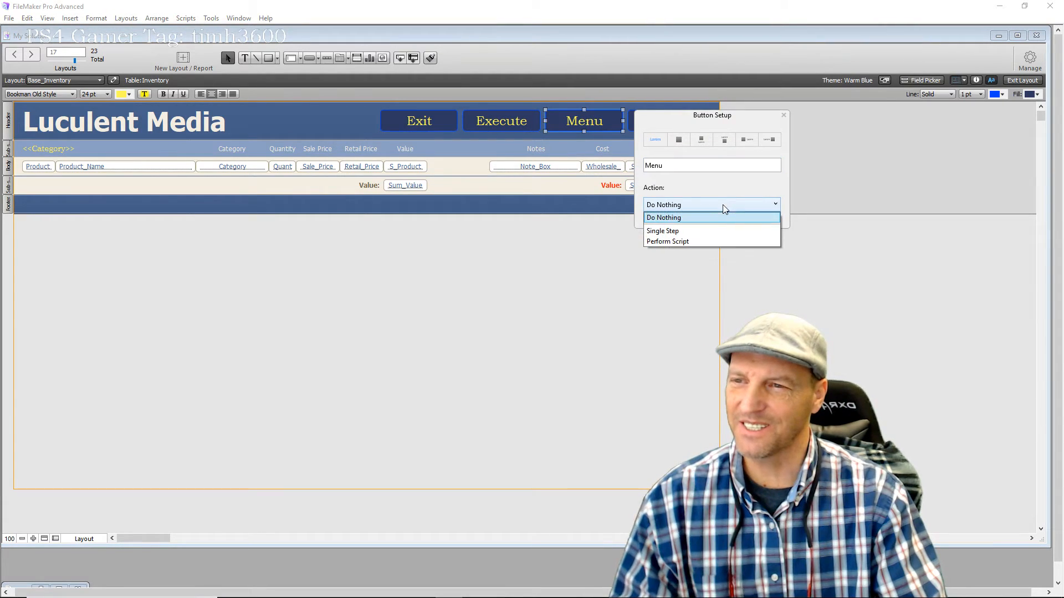
pyautogui.click(687, 241)
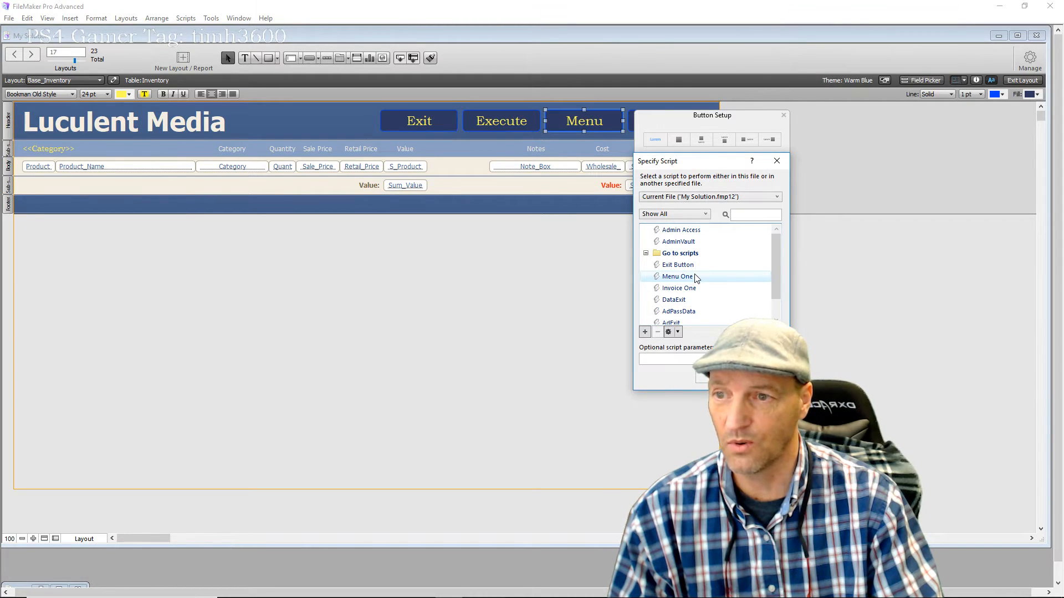
pyautogui.doubleClick(677, 276)
pyautogui.click(654, 300)
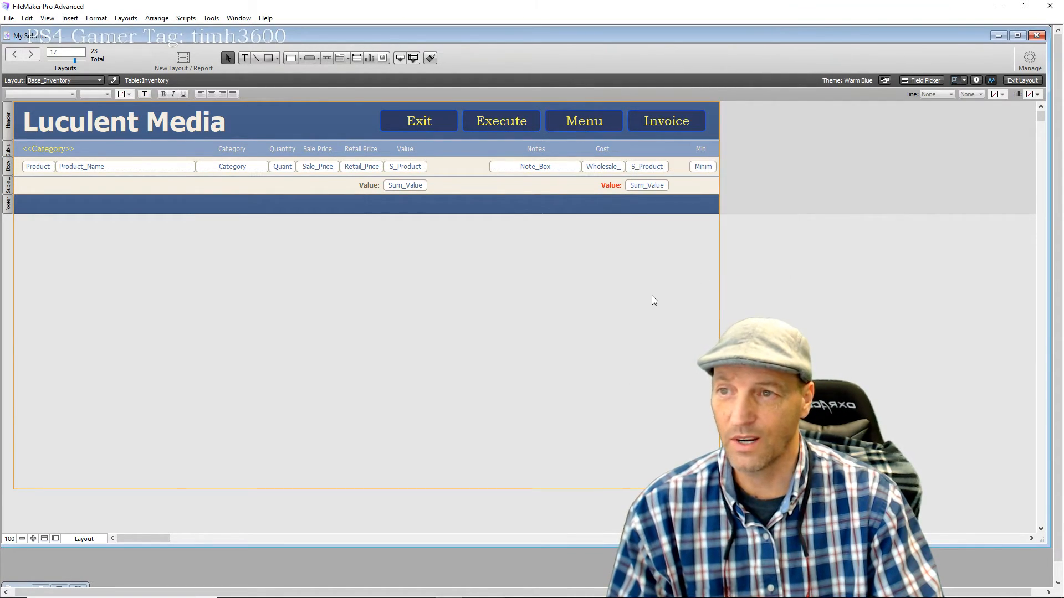
# Make the Invoice button perform the Invoice One script
pyautogui.doubleClick(701, 122)
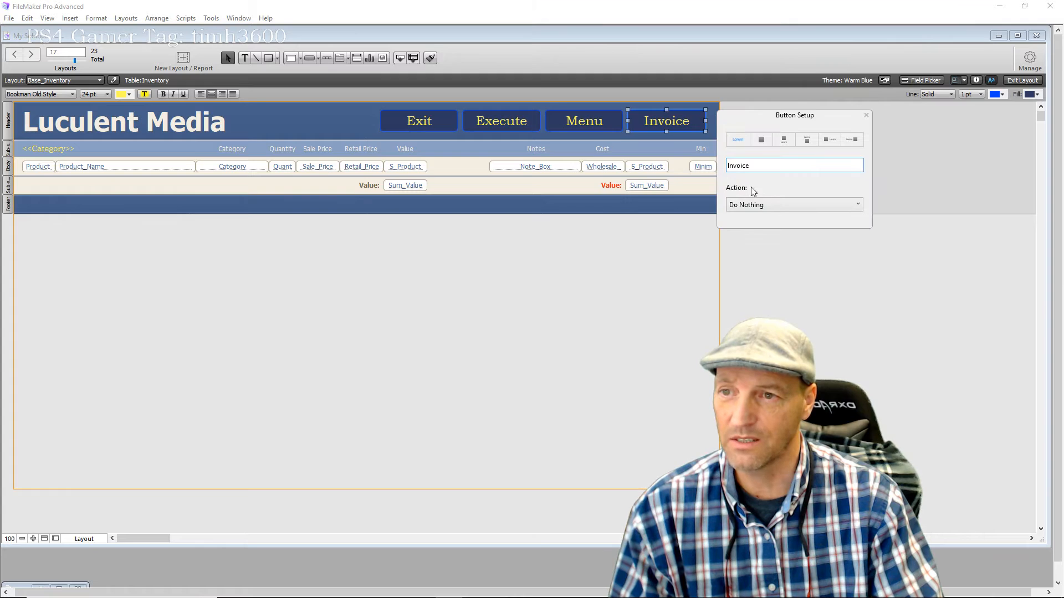
pyautogui.click(776, 204)
pyautogui.click(776, 240)
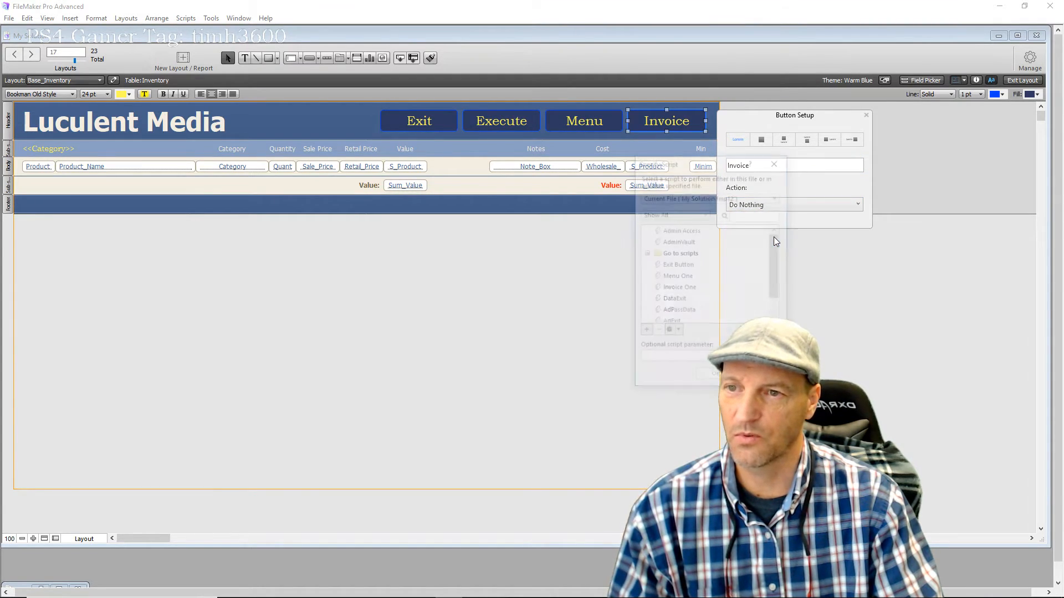
pyautogui.click(701, 289)
pyautogui.click(702, 289)
pyautogui.click(710, 378)
pyautogui.click(675, 389)
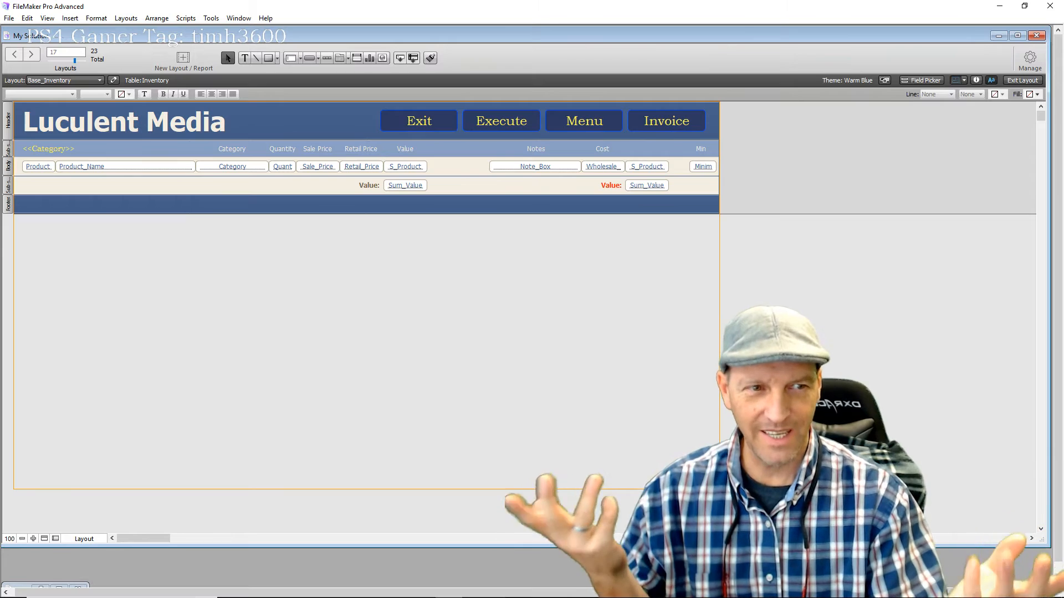
pyautogui.click(1011, 81)
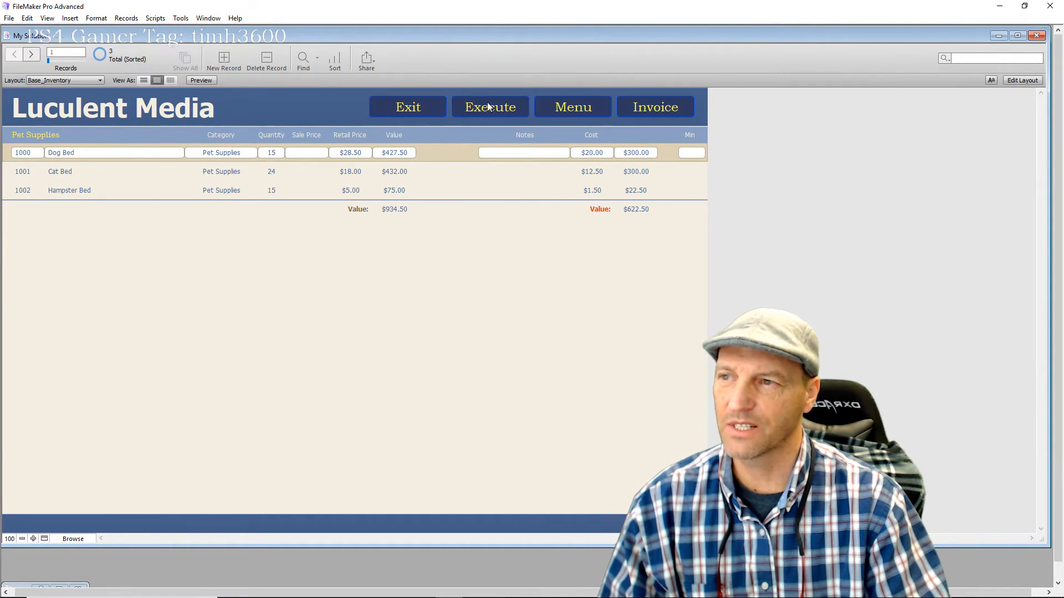
pyautogui.click(436, 108)
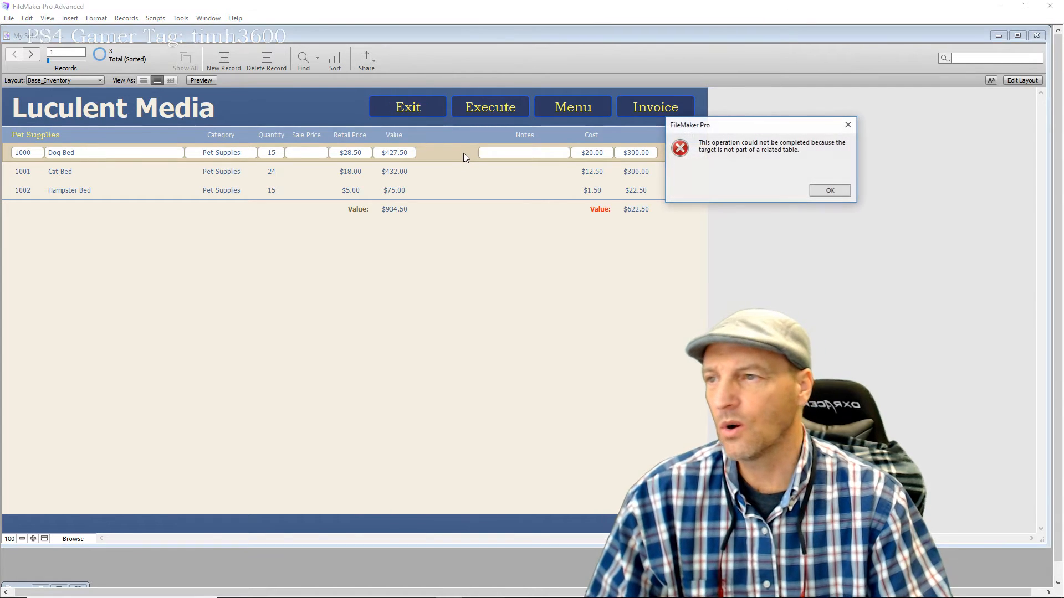
pyautogui.click(830, 190)
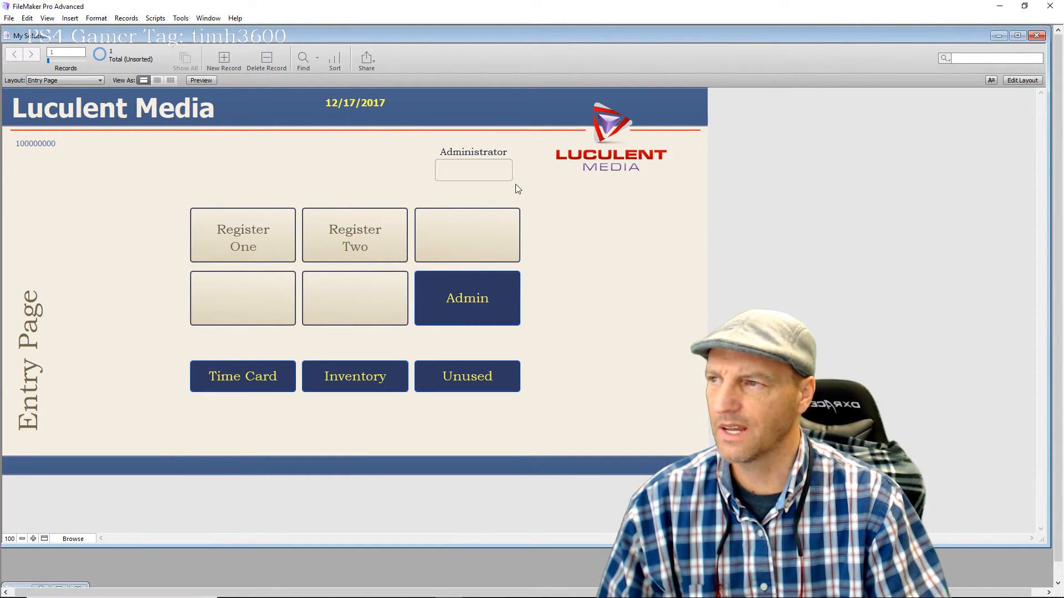
pyautogui.click(100, 81)
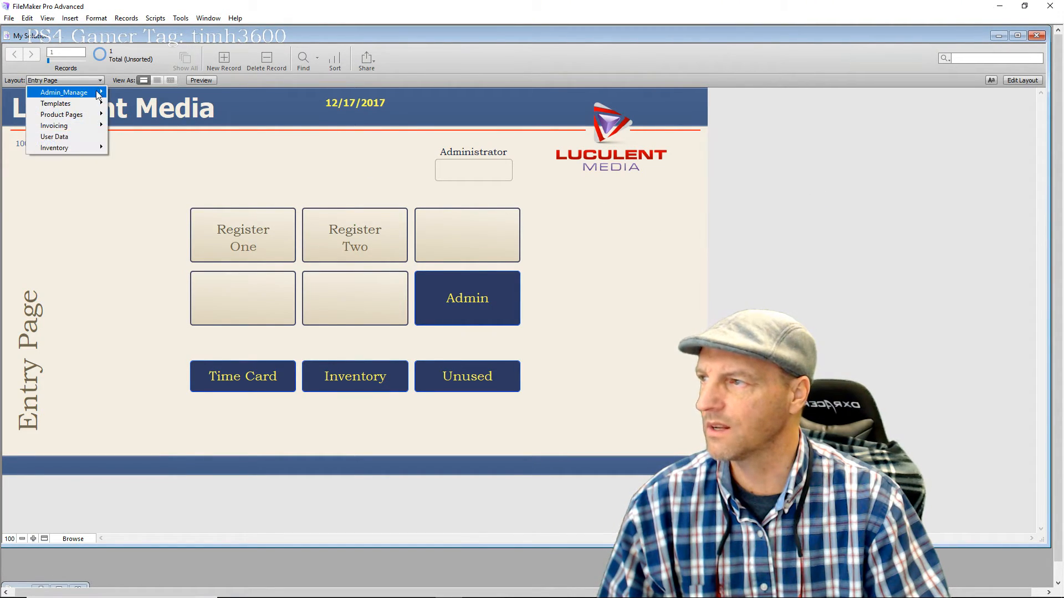
pyautogui.moveTo(98, 111)
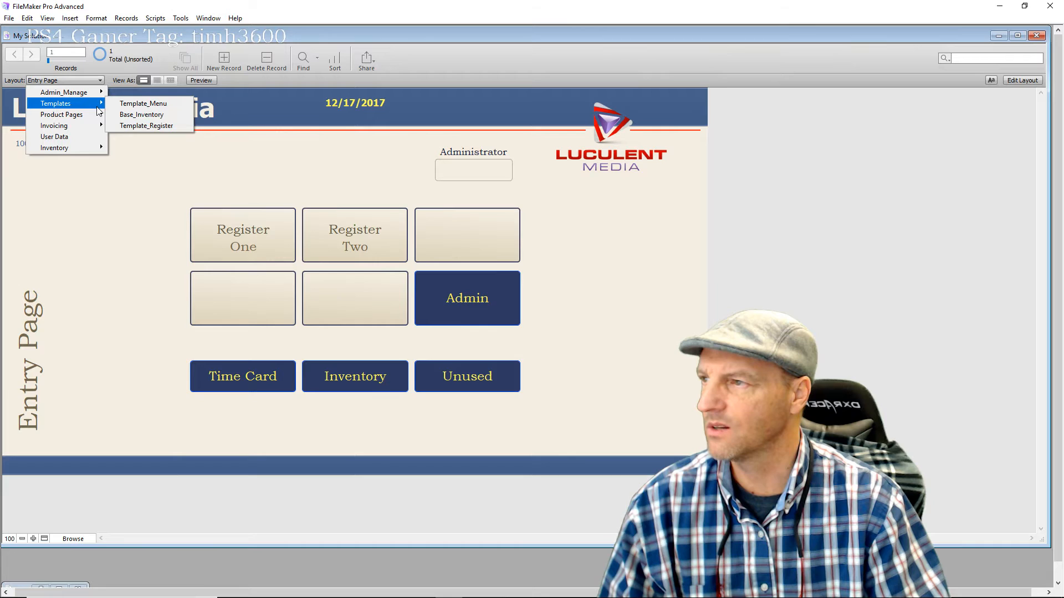
pyautogui.click(133, 115)
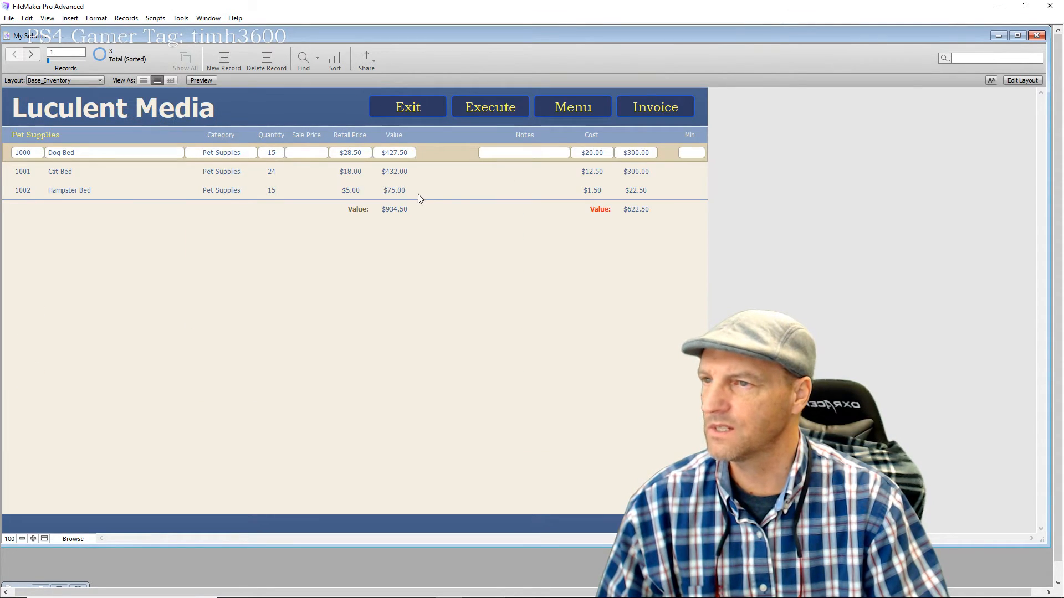
pyautogui.click(1023, 81)
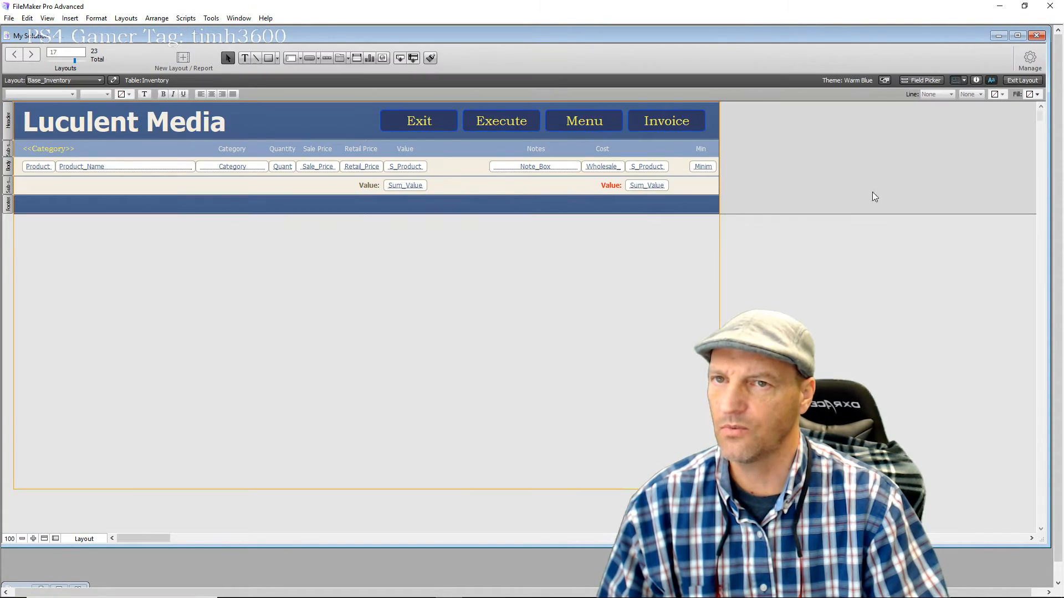
# Inspect the Exit Button script's Go to Layout and clear User Name steps, then close Button Setup
pyautogui.doubleClick(448, 128)
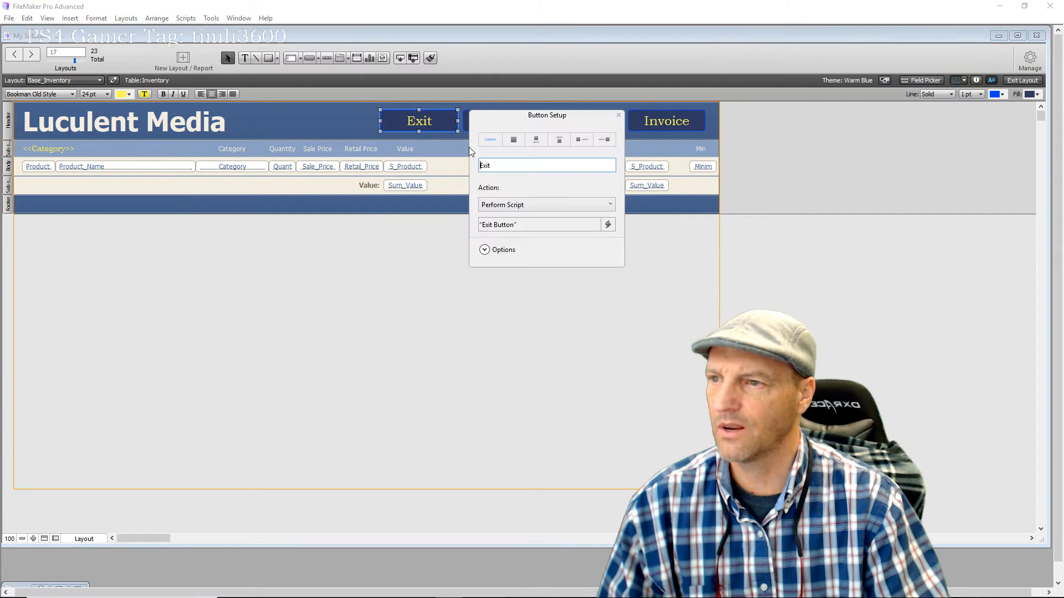
pyautogui.click(498, 225)
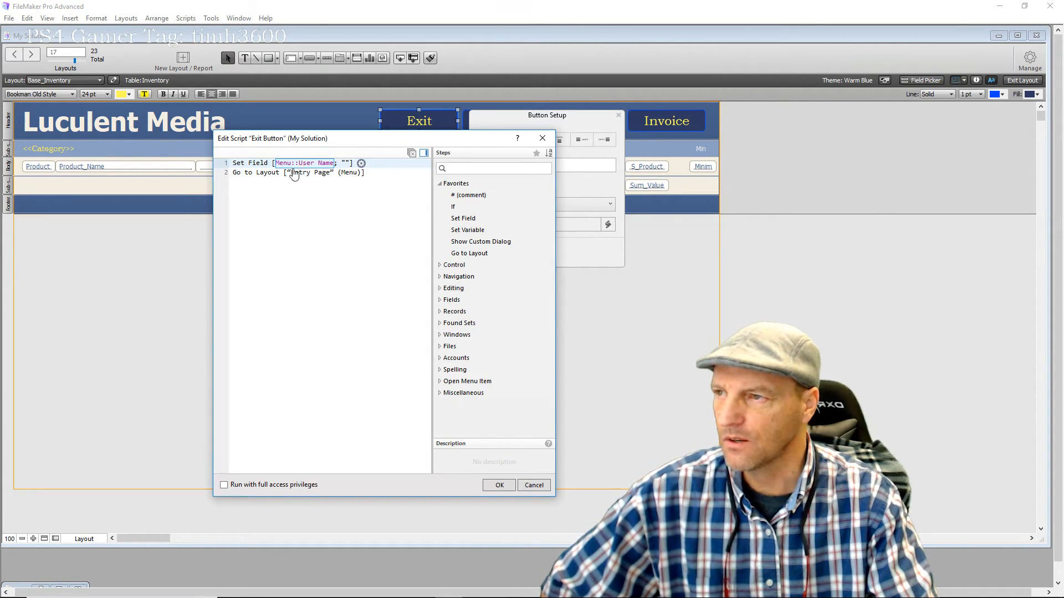
pyautogui.click(308, 175)
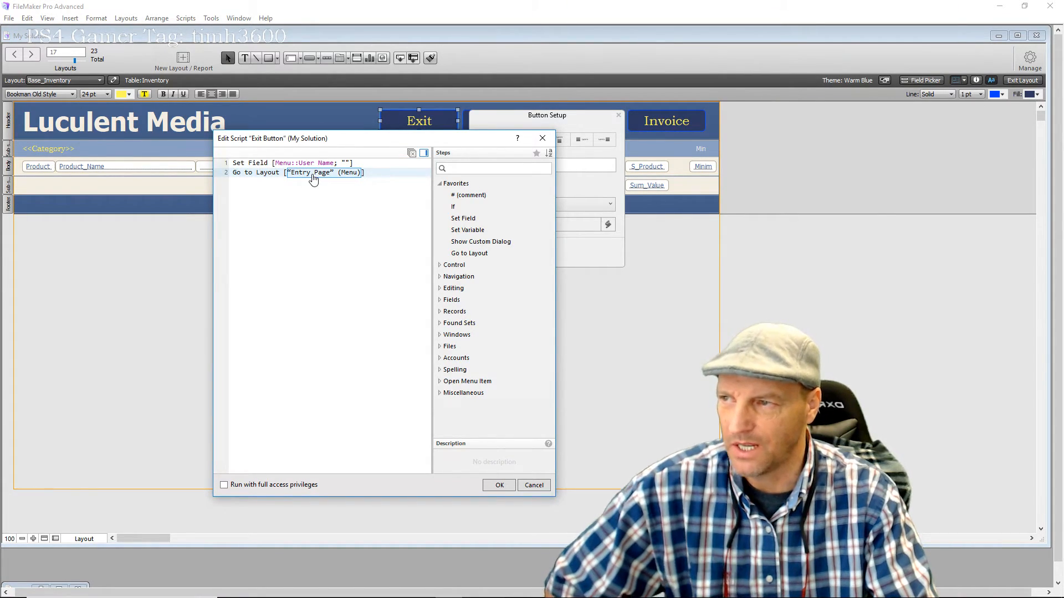
pyautogui.click(319, 165)
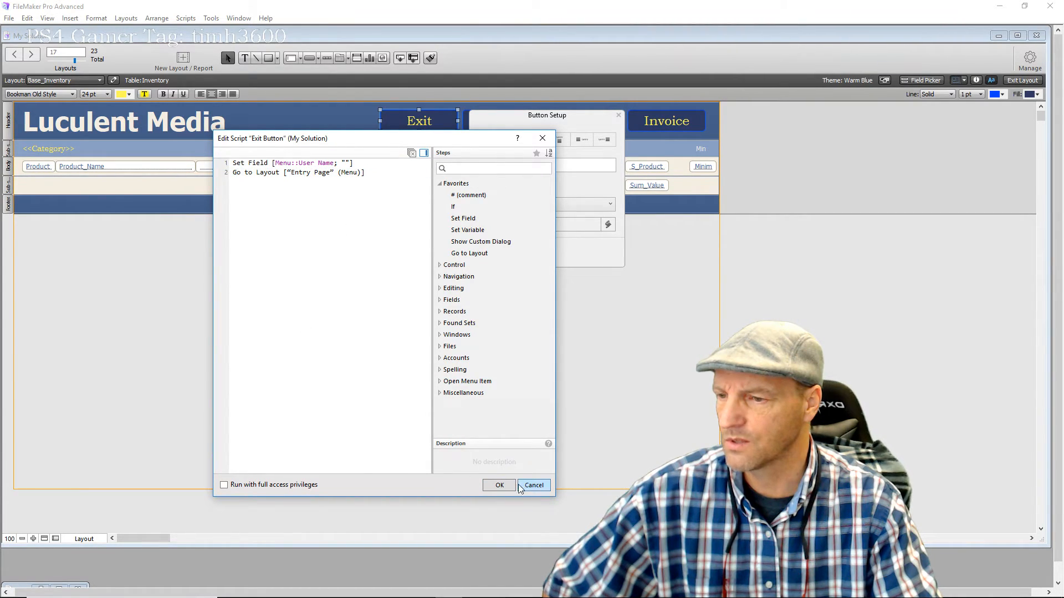
pyautogui.click(499, 485)
pyautogui.click(529, 436)
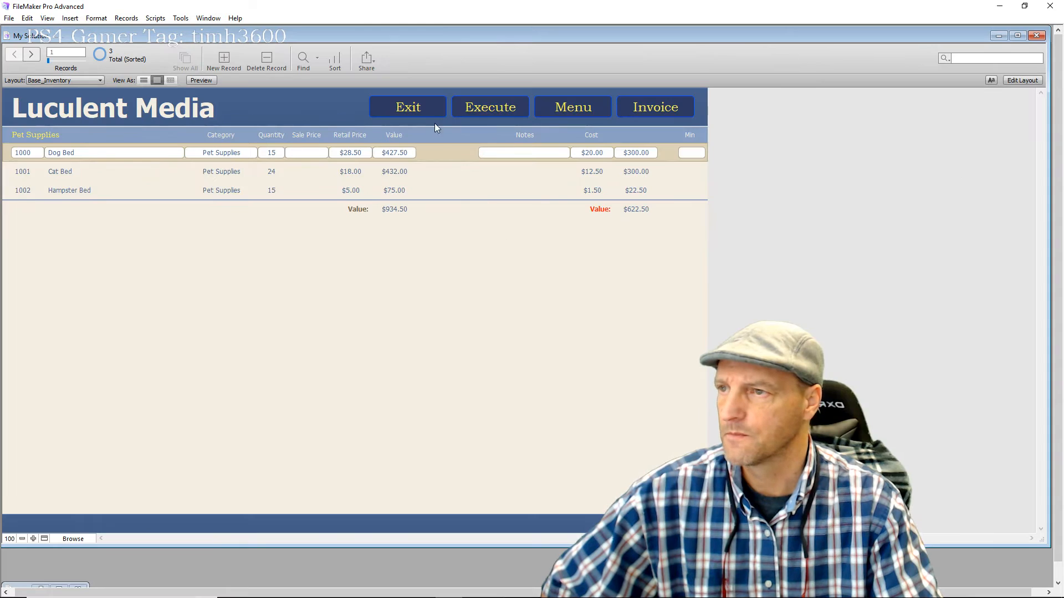
# Test the Exit button, dismiss the related-table error, and enter Layout mode on Entry Page
pyautogui.click(434, 105)
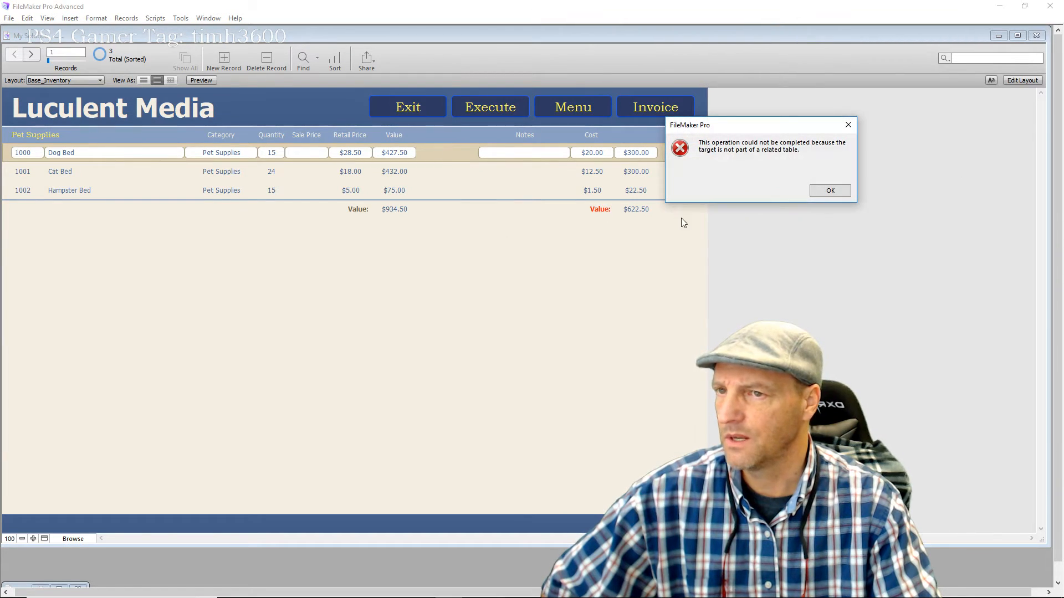
pyautogui.click(828, 191)
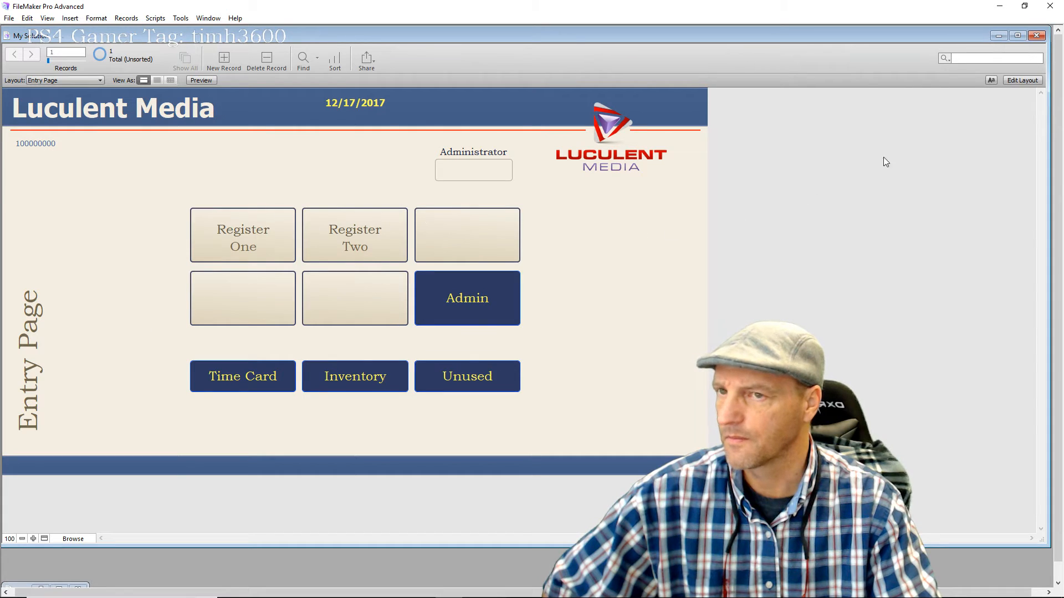
pyautogui.click(1025, 80)
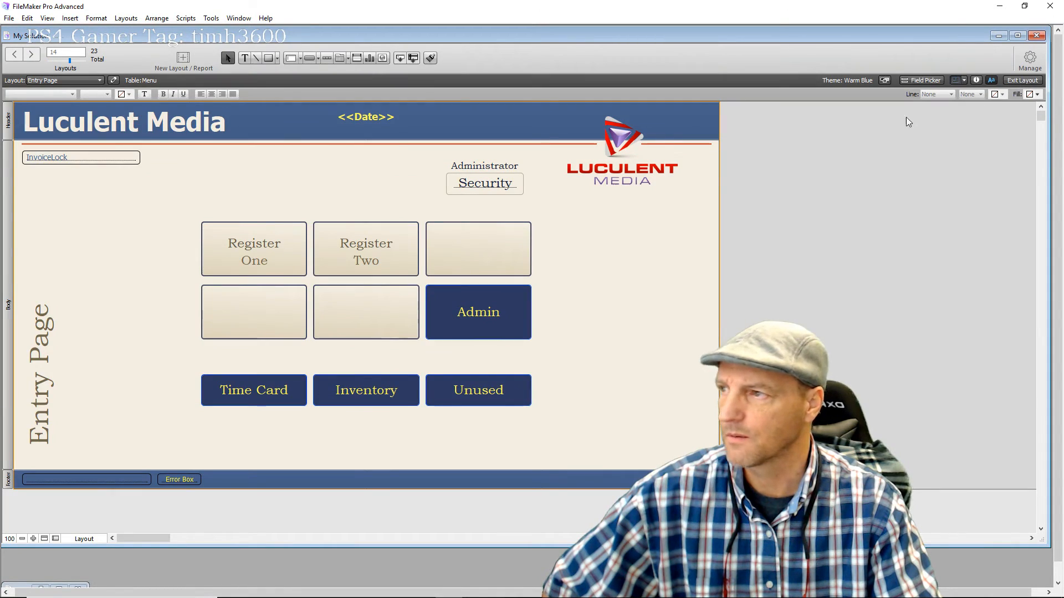
# Show the footer field's Inspector and open Manage Database to view the Menu table's 7 fields
pyautogui.click(79, 482)
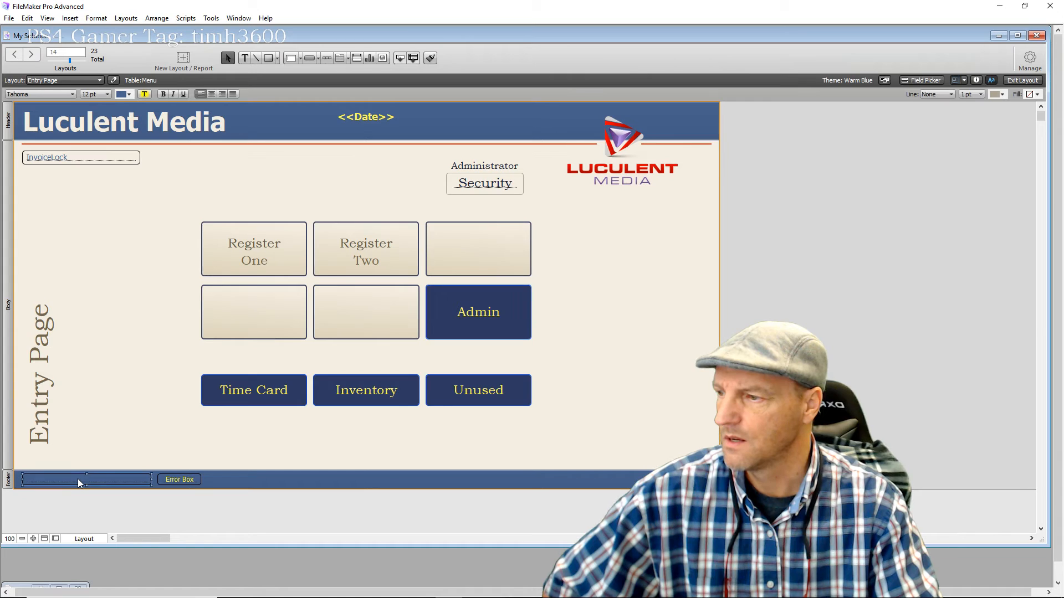
pyautogui.click(977, 80)
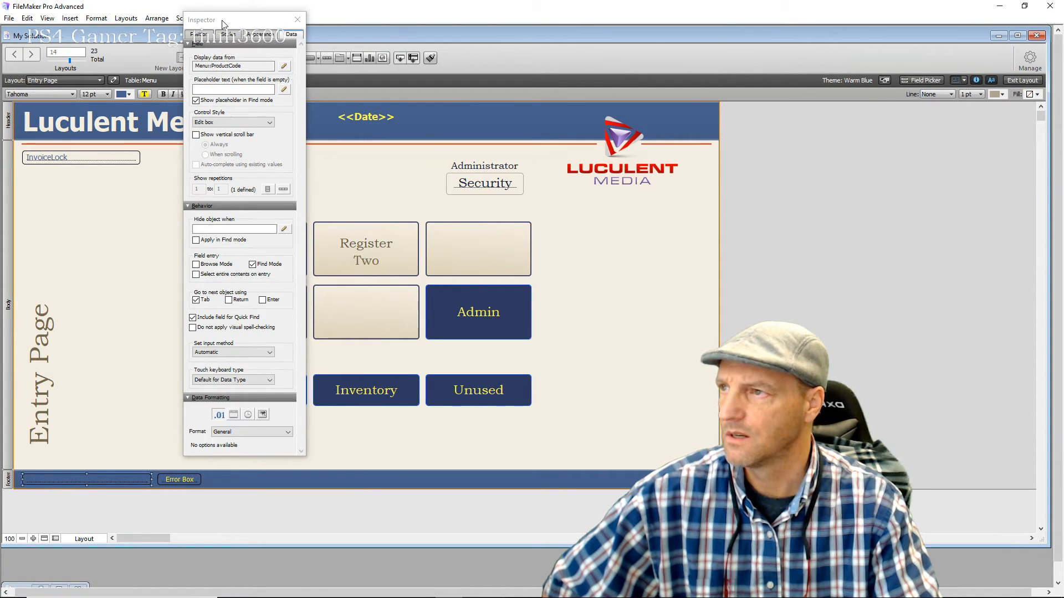
pyautogui.moveTo(228, 11); pyautogui.dragTo(641, 54)
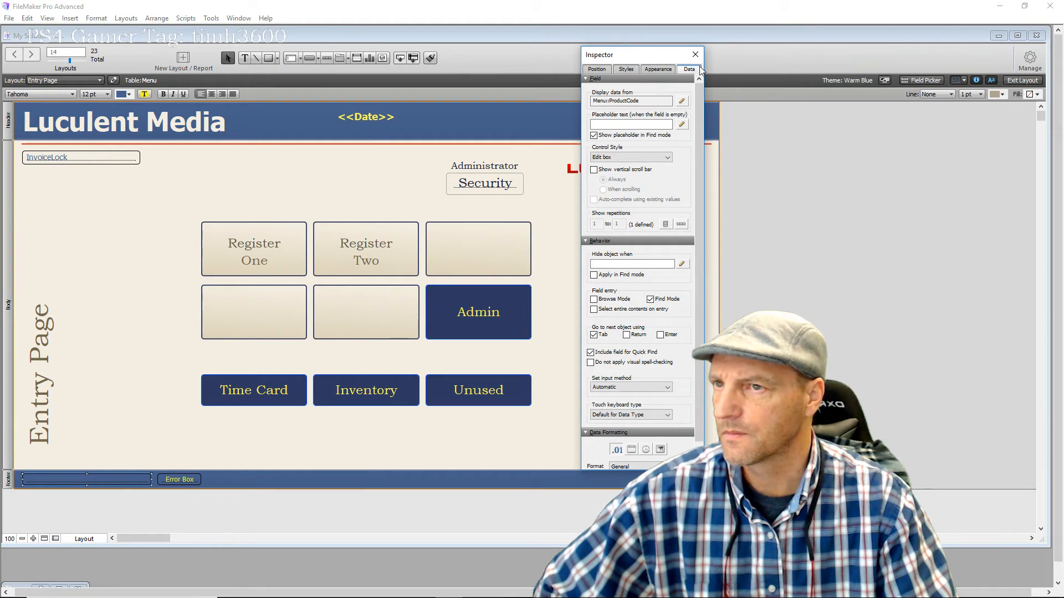
pyautogui.click(1029, 58)
pyautogui.click(994, 80)
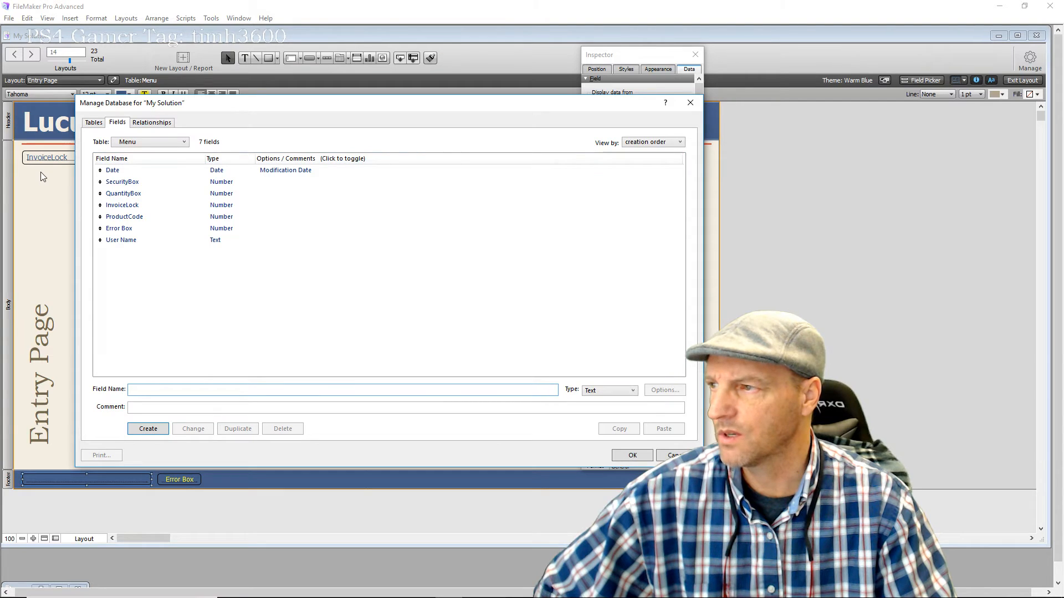
# Confirm the Manage Database dialog with OK and close the Inspector palette
pyautogui.click(632, 456)
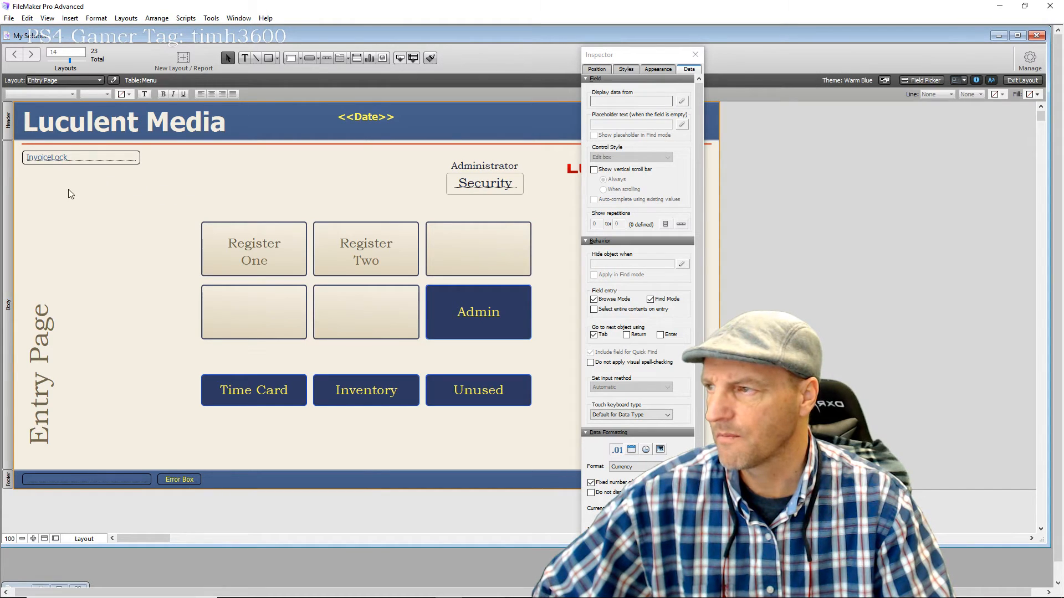
pyautogui.click(695, 54)
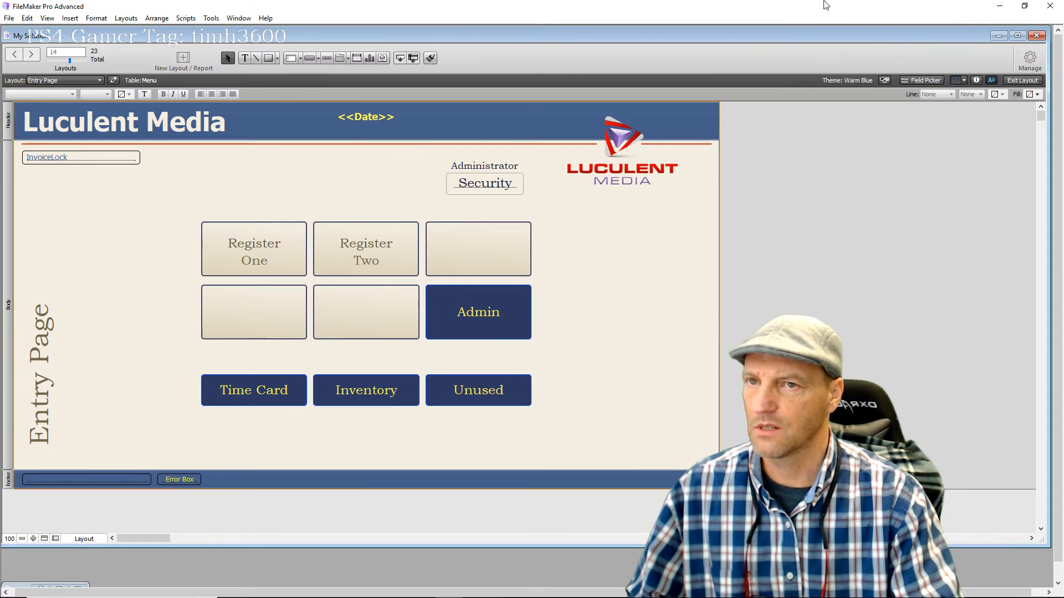
# Leave Layout mode and browse from the Entry Page to the Register One Category Page
pyautogui.click(1021, 81)
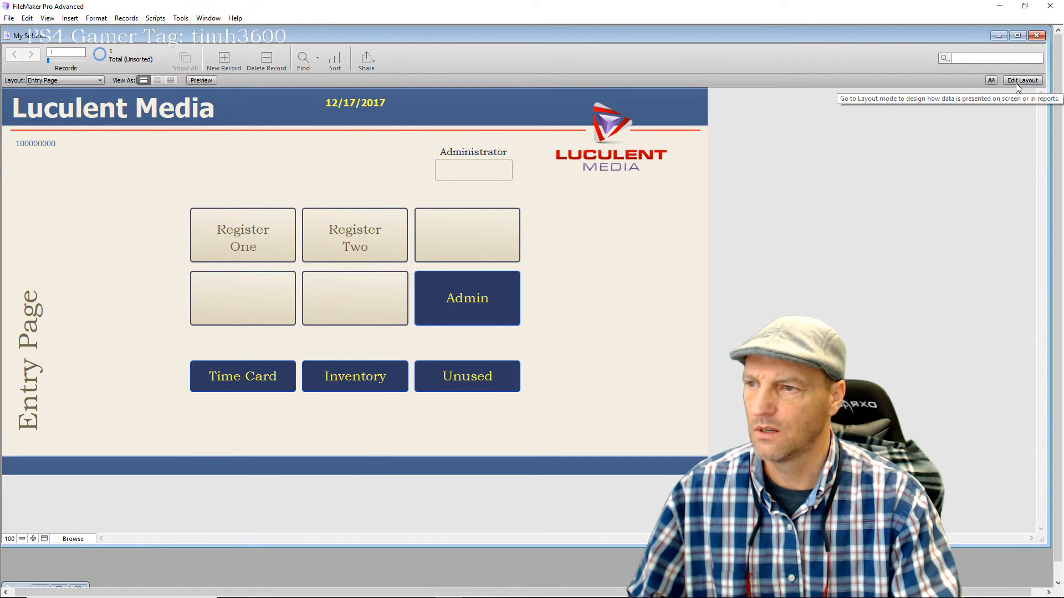
pyautogui.click(268, 239)
pyautogui.click(59, 157)
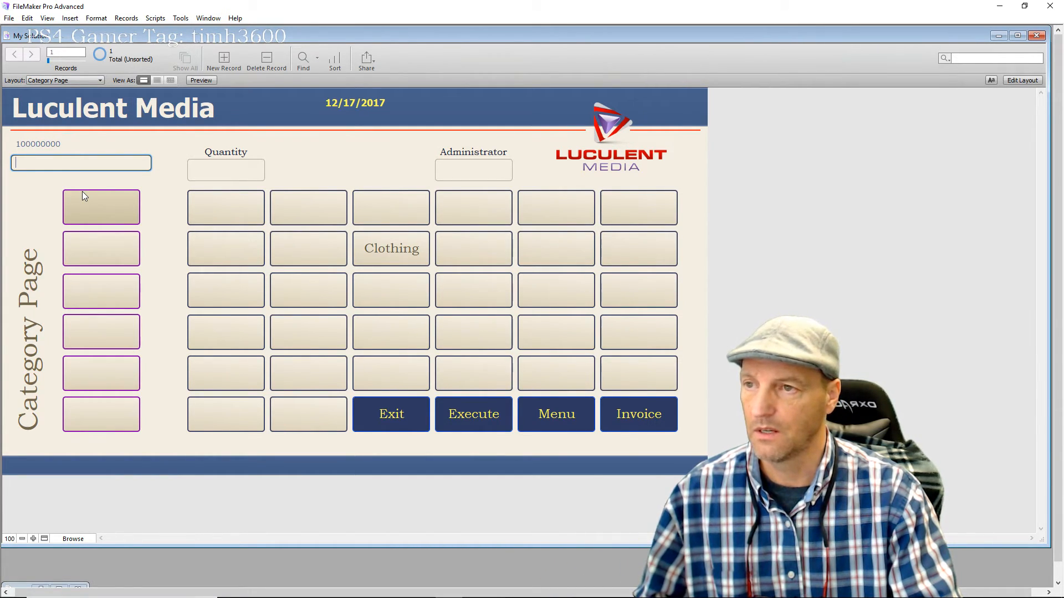
# Edit the Category Page layout and open Manage > Scripts
pyautogui.click(1020, 80)
pyautogui.click(1031, 58)
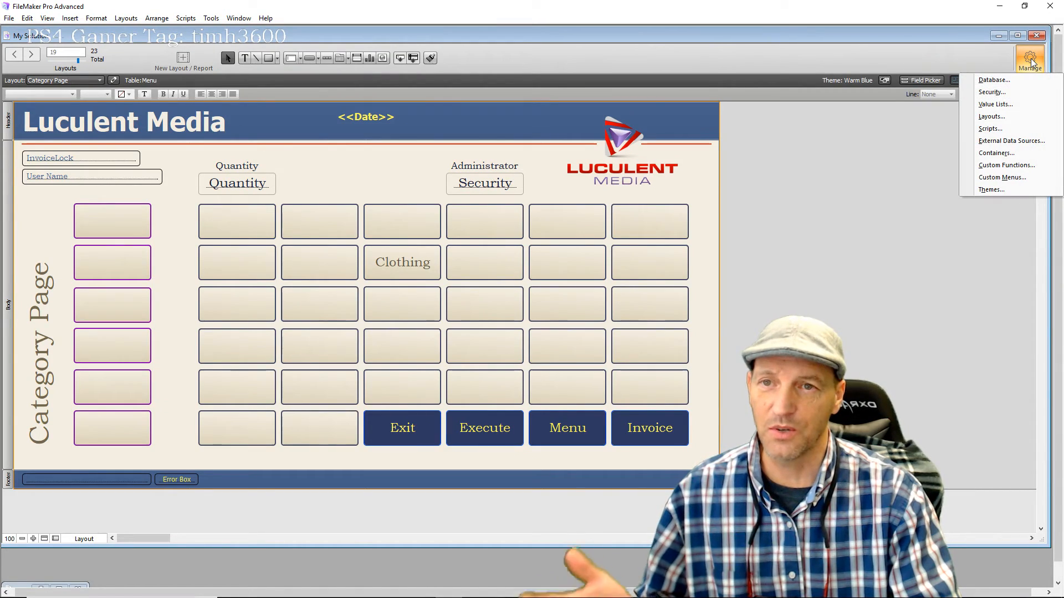
pyautogui.click(1008, 121)
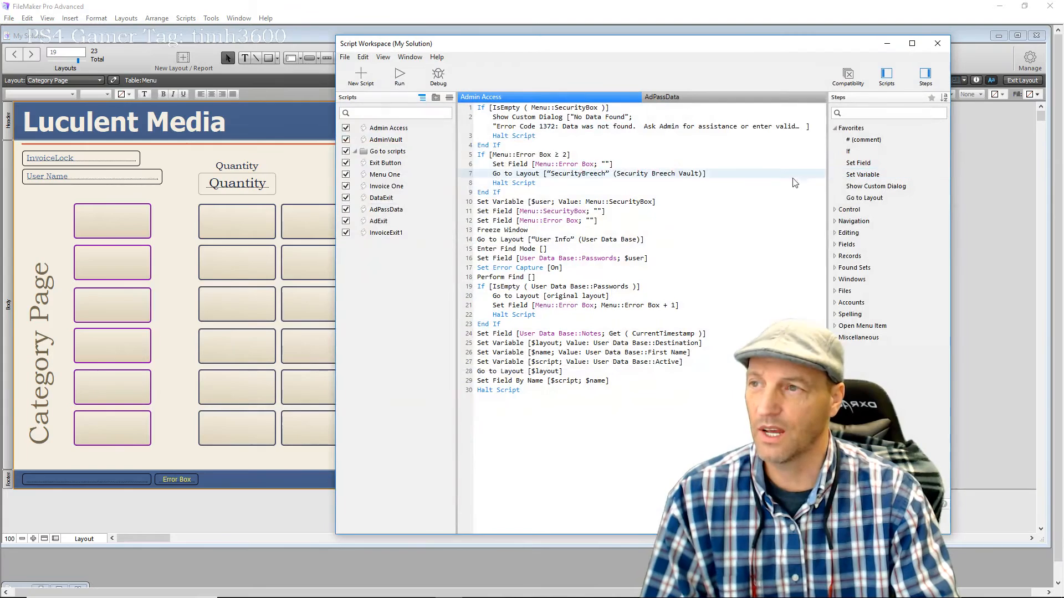
# Open the Exit Button script and select its Set Field step that clears User Name
pyautogui.click(385, 163)
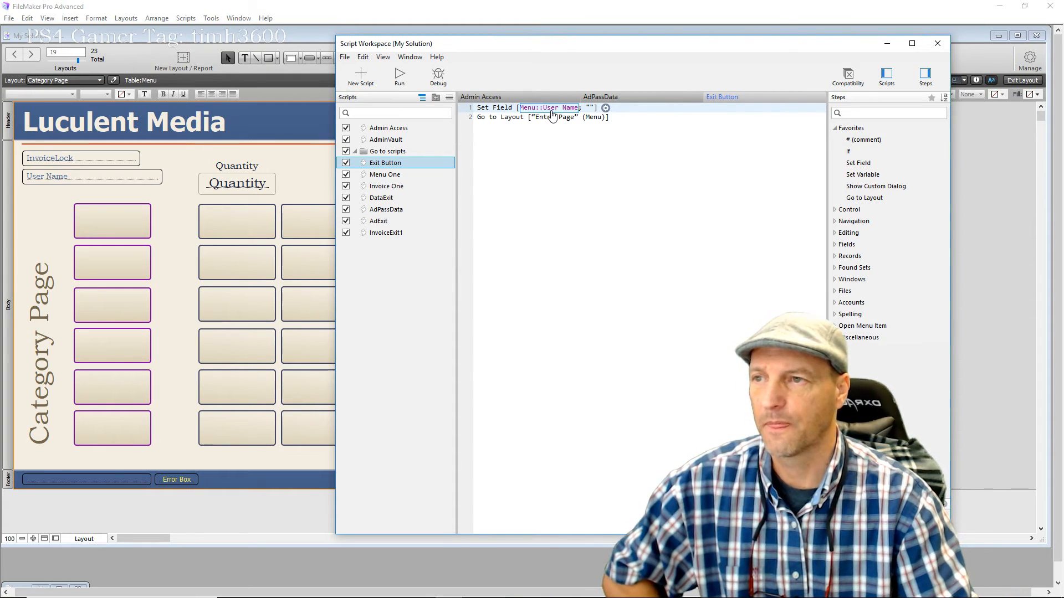
pyautogui.click(503, 111)
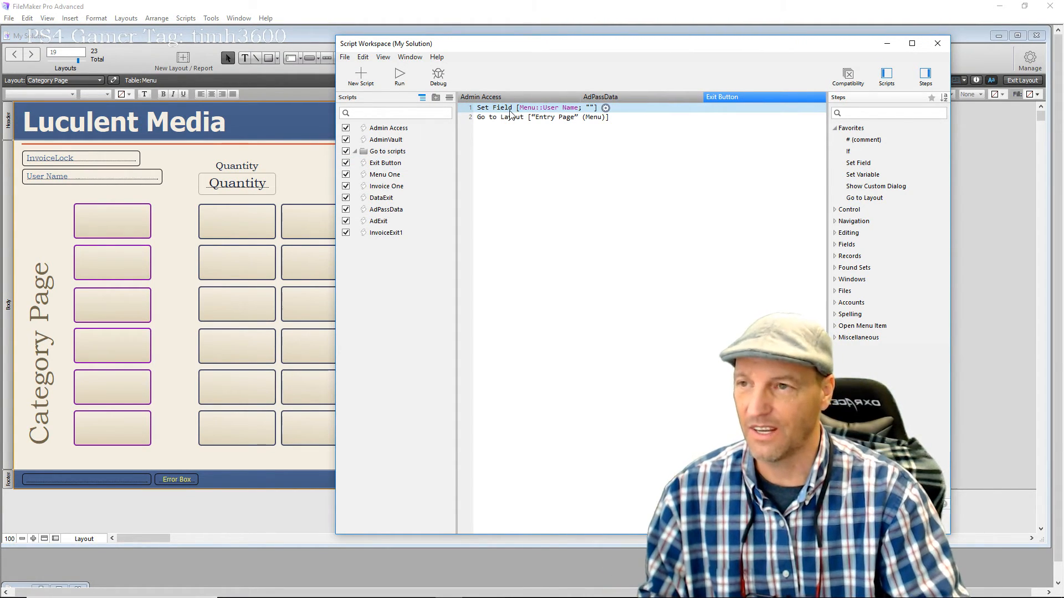
# Delete the Set Field step, save Exit Button, review Invoice One and Menu One, then close Script Workspace
pyautogui.press('Delete')
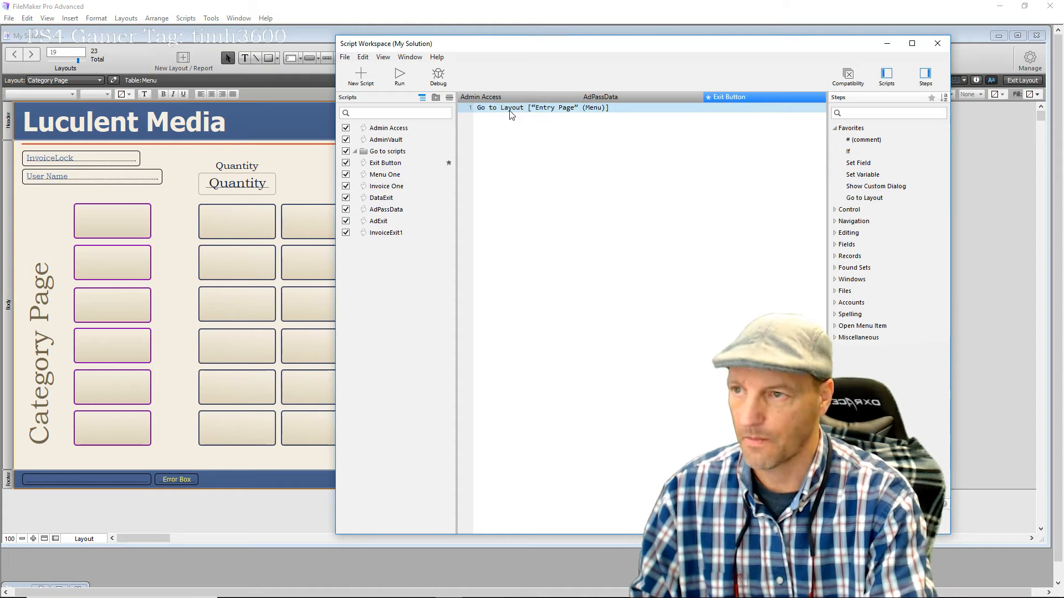
pyautogui.hotkey('ctrl', 's')
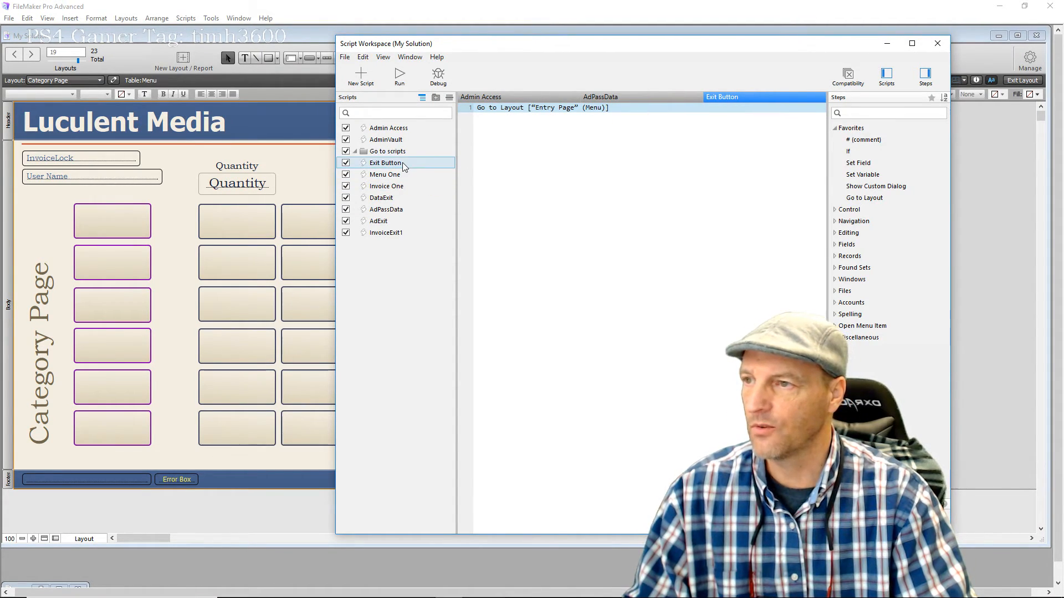
pyautogui.click(413, 184)
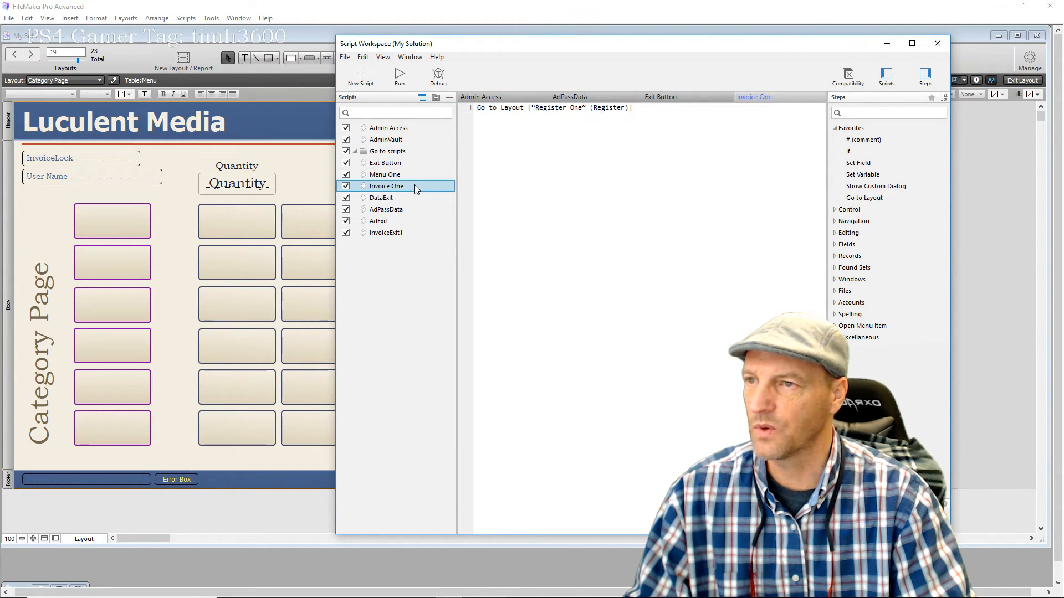
pyautogui.click(410, 164)
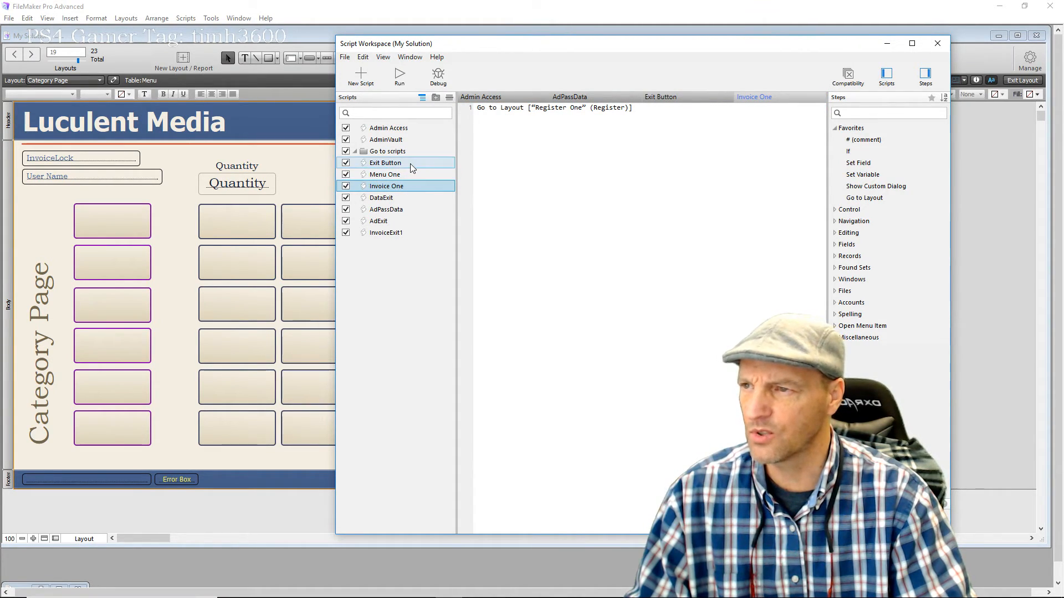
pyautogui.click(417, 175)
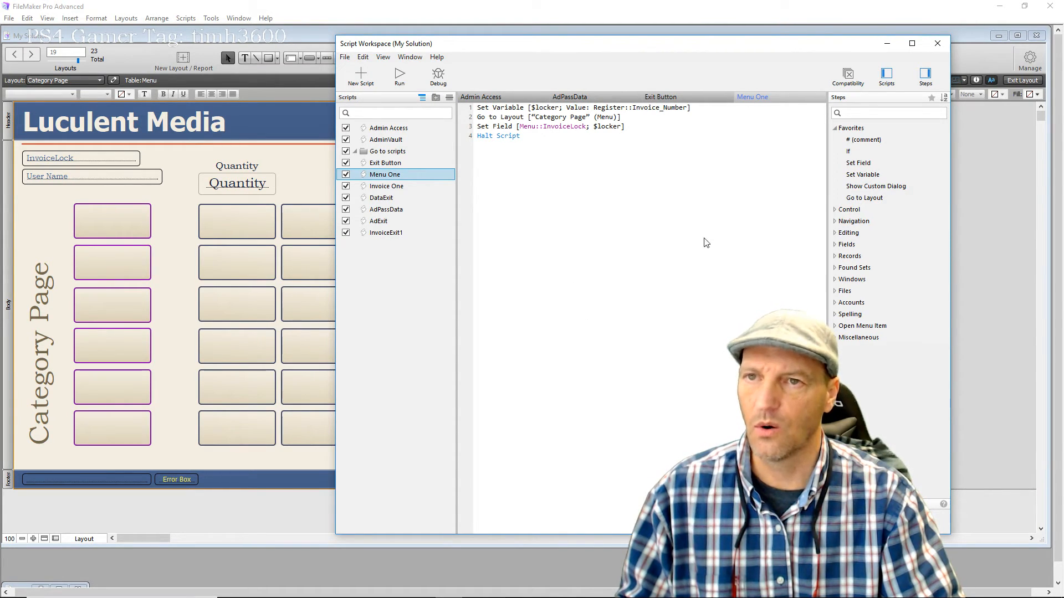
pyautogui.click(936, 45)
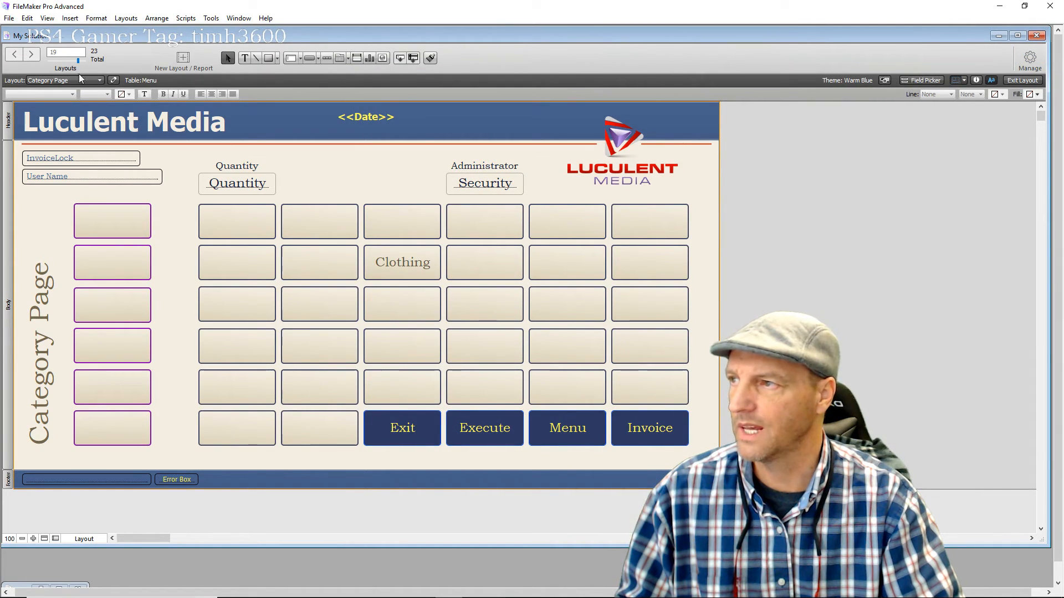
# Switch to the Base_Inventory layout in Browse mode
pyautogui.click(98, 80)
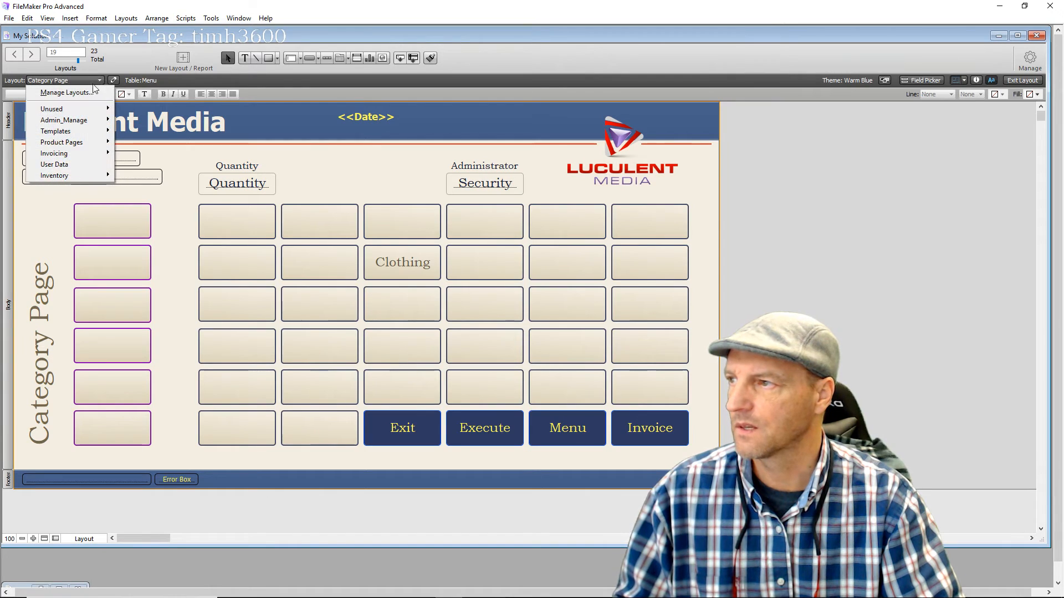
pyautogui.moveTo(92, 125)
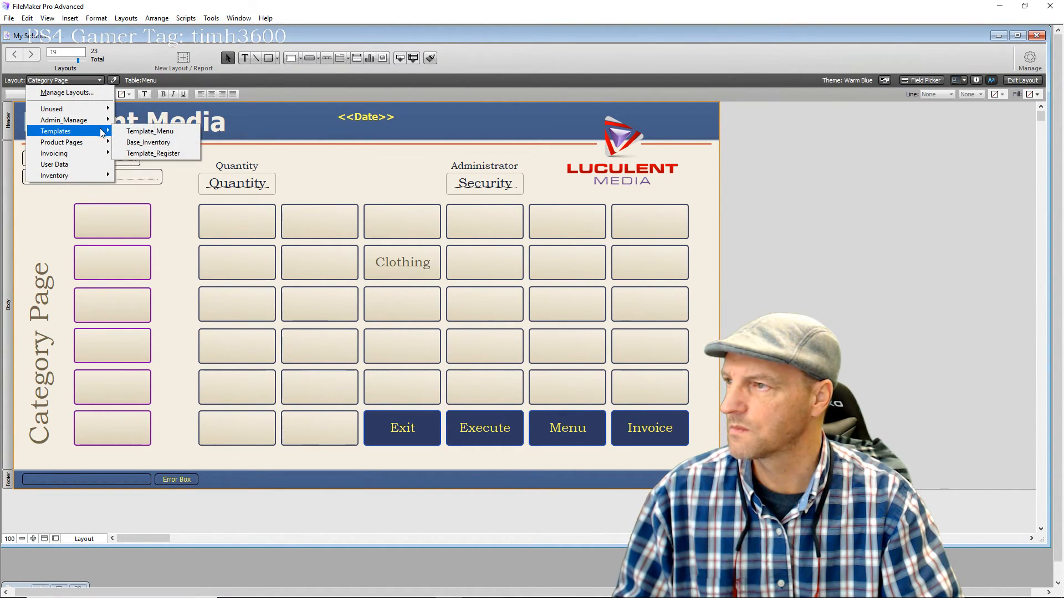
pyautogui.click(130, 139)
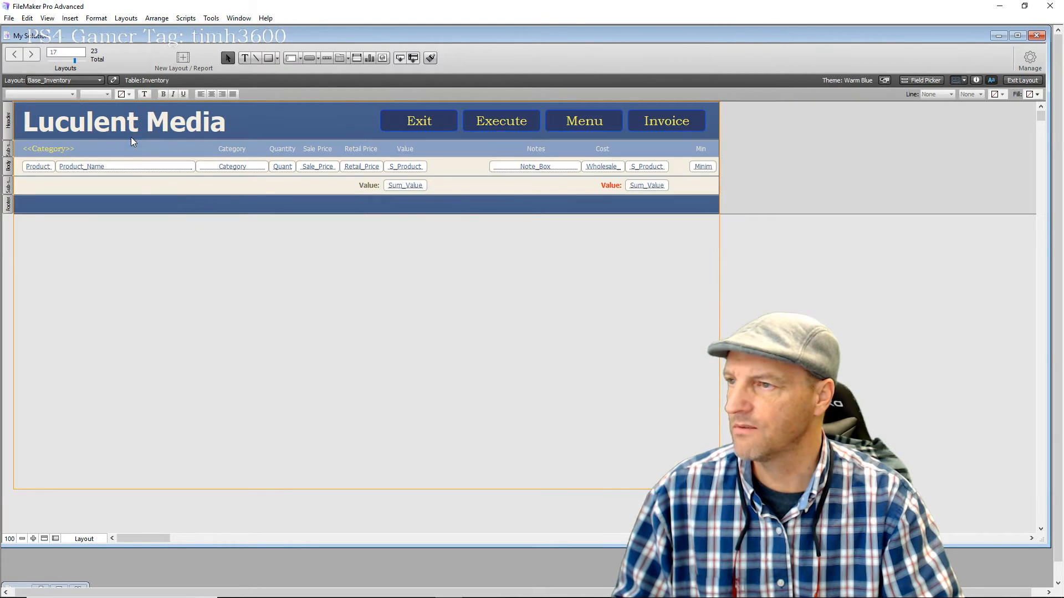
pyautogui.click(1022, 80)
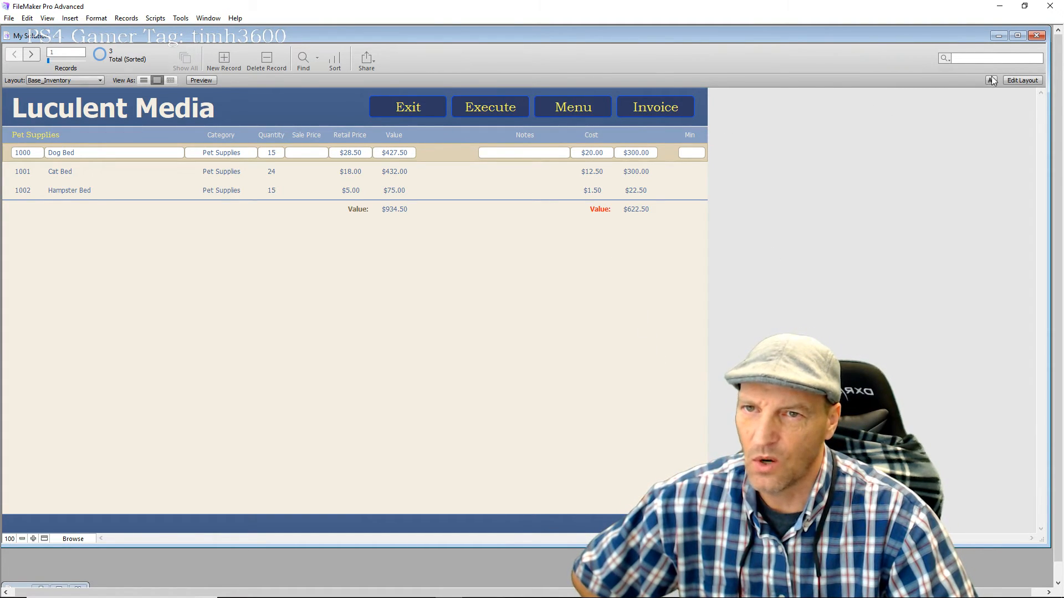
# Set the Menu button's action to Do Nothing in Button Setup and return to Browse mode
pyautogui.click(1021, 79)
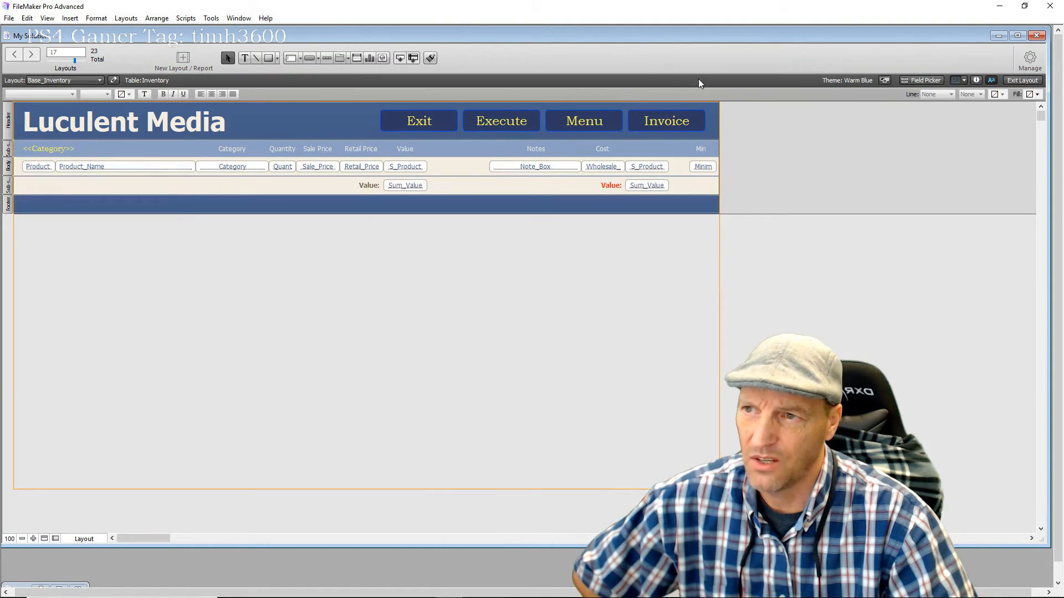
pyautogui.doubleClick(614, 127)
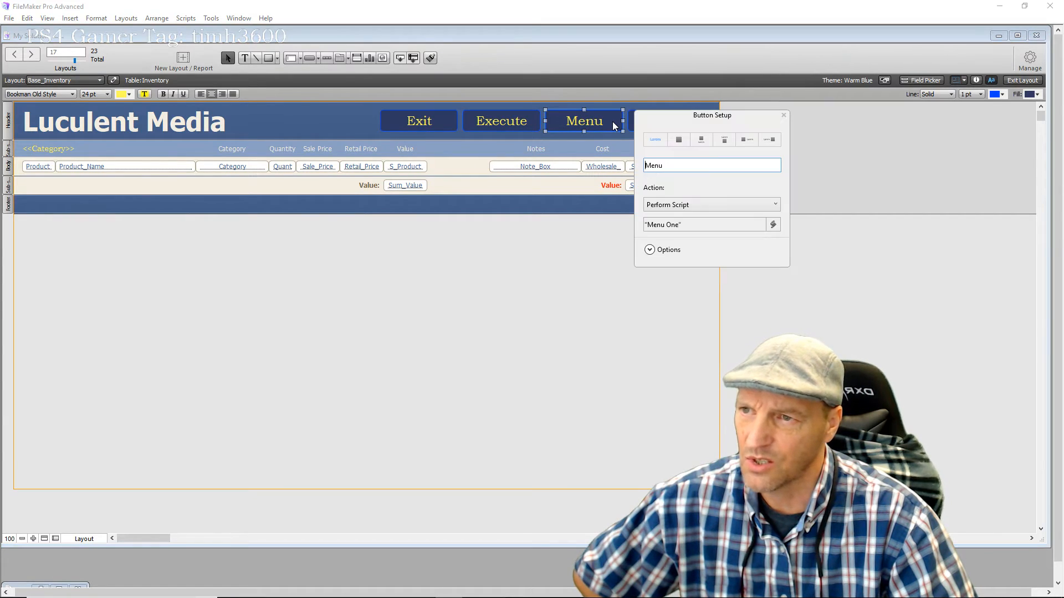
pyautogui.click(697, 206)
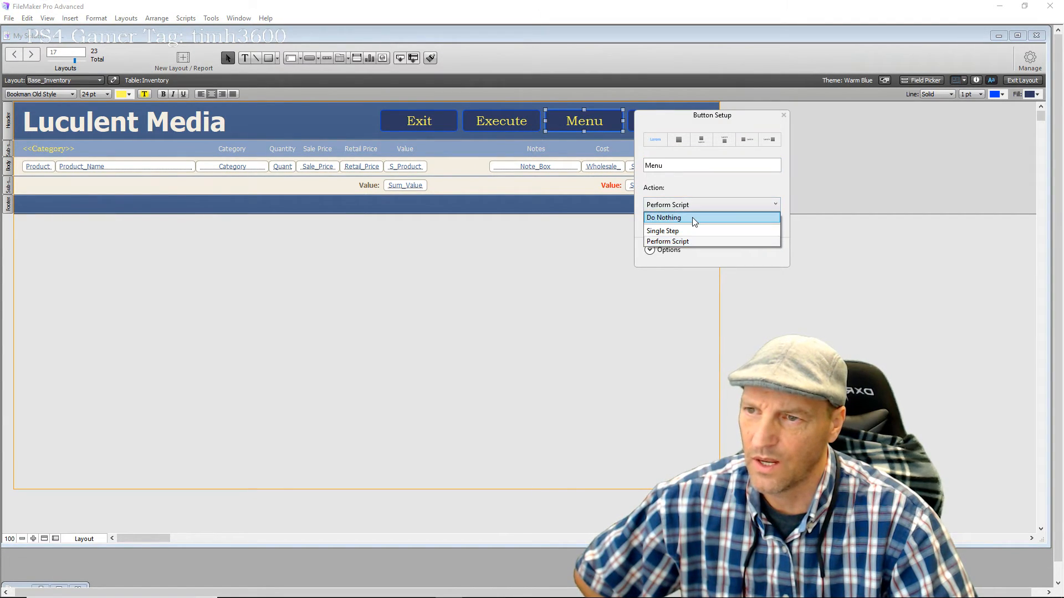
pyautogui.click(692, 217)
pyautogui.click(643, 341)
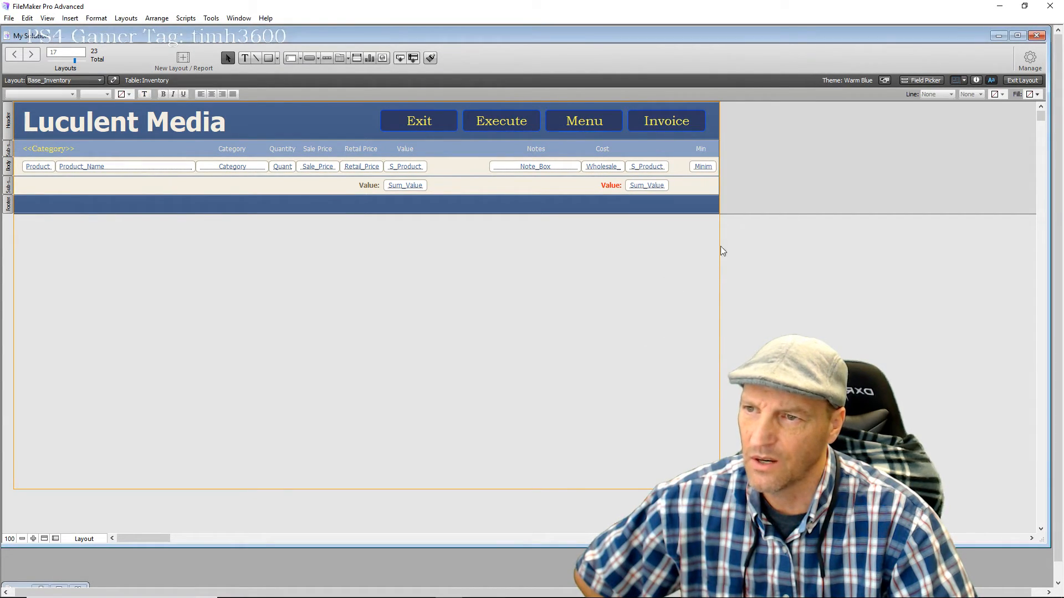
pyautogui.click(1014, 82)
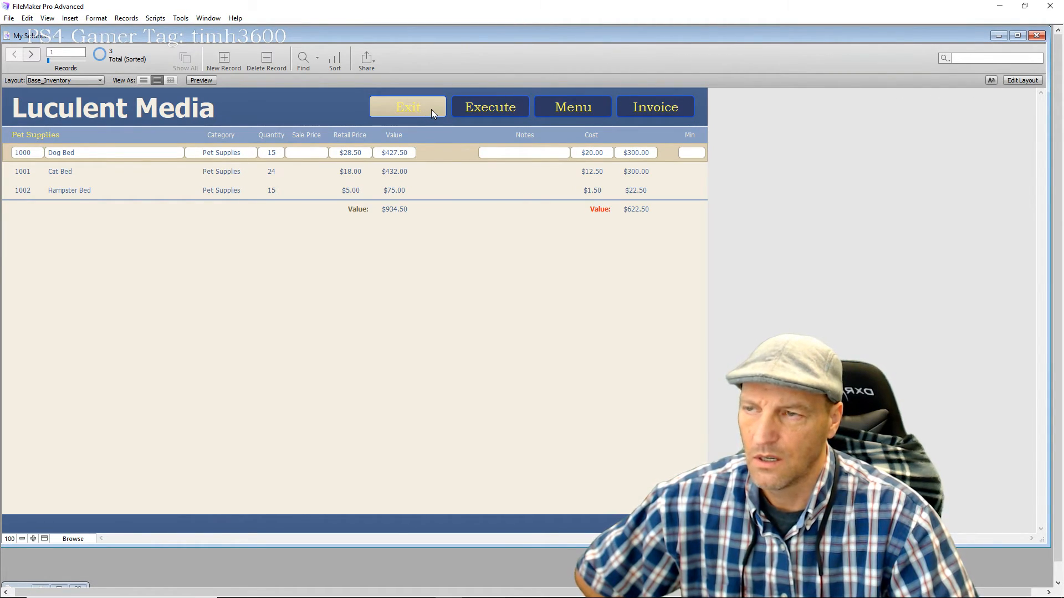
# Switch to the Inventory Modifier layout and look over the existing records
pyautogui.click(99, 81)
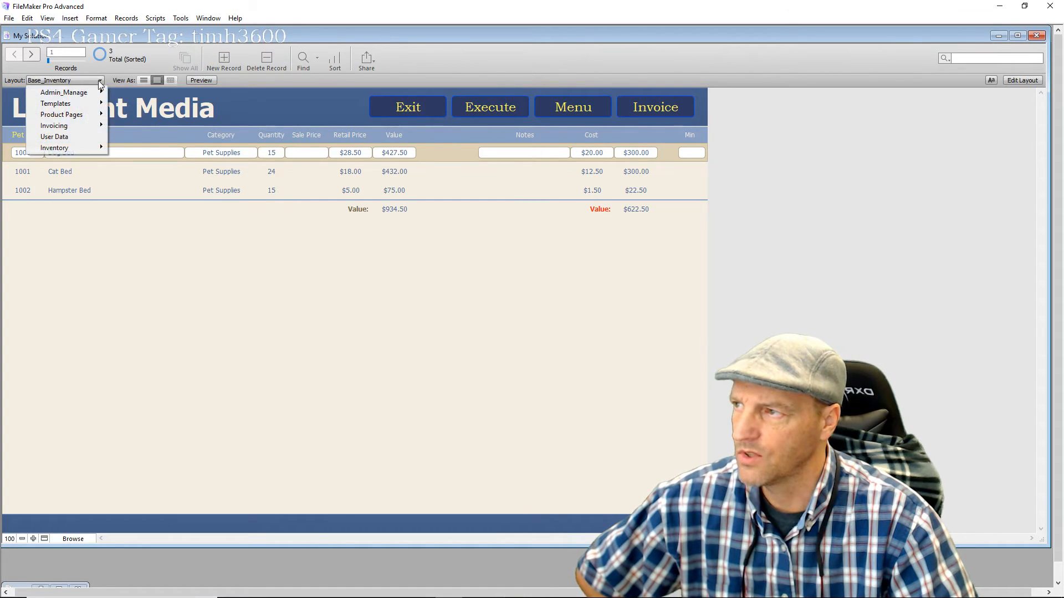
pyautogui.moveTo(72, 148)
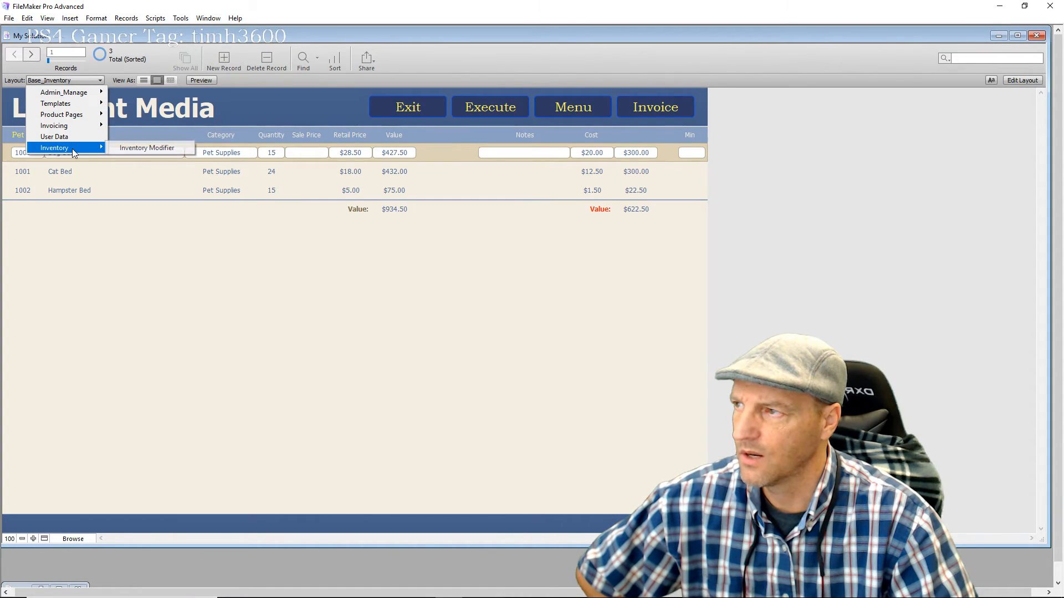
pyautogui.click(140, 149)
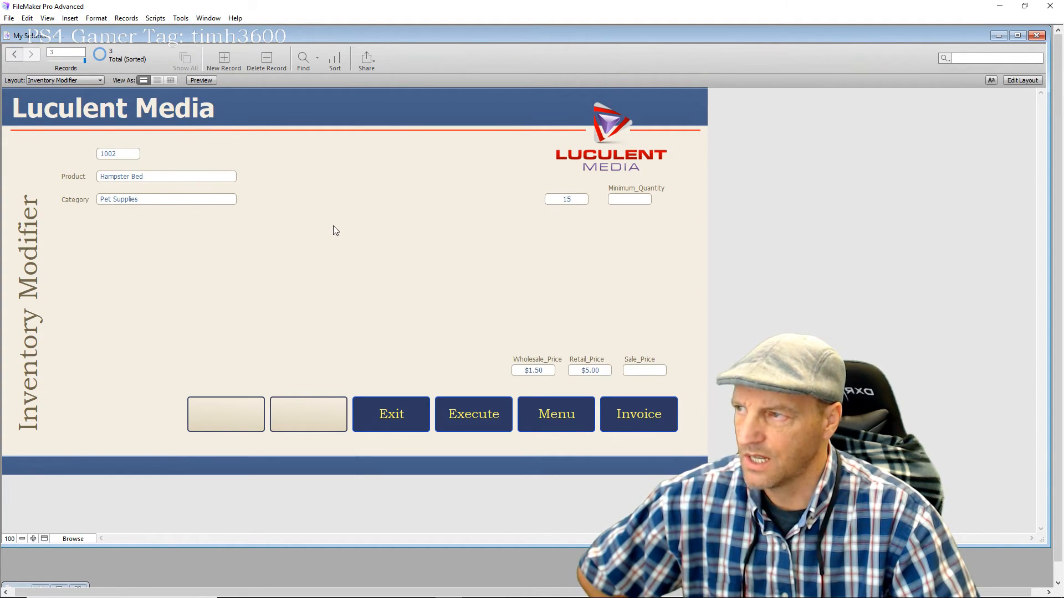
pyautogui.scroll(-2, 334, 225)
pyautogui.scroll(2, 333, 225)
pyautogui.scroll(-2, 333, 225)
pyautogui.scroll(2, 334, 225)
pyautogui.scroll(-2, 333, 225)
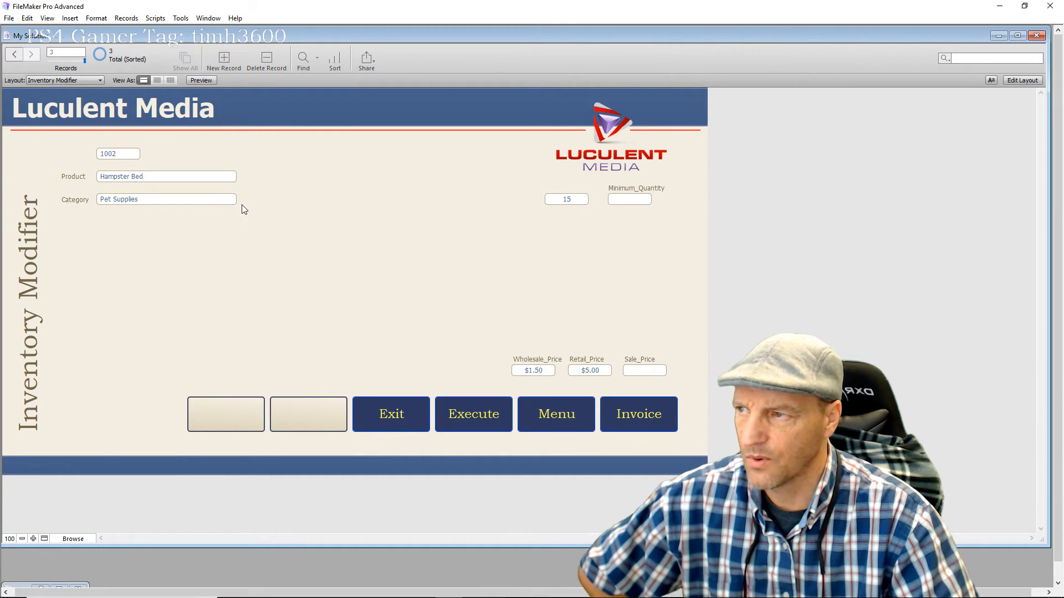
pyautogui.click(195, 199)
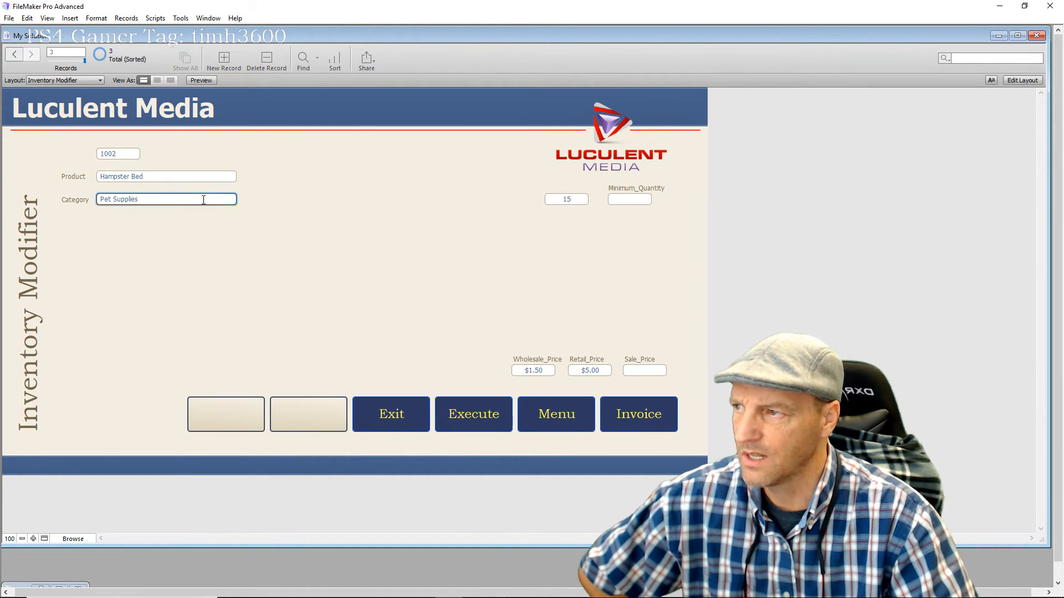
# Create a new record with product 'Columbian Coffee', corrected via spelling suggestion to 'Columbia Coffee'
pyautogui.click(316, 227)
pyautogui.click(224, 60)
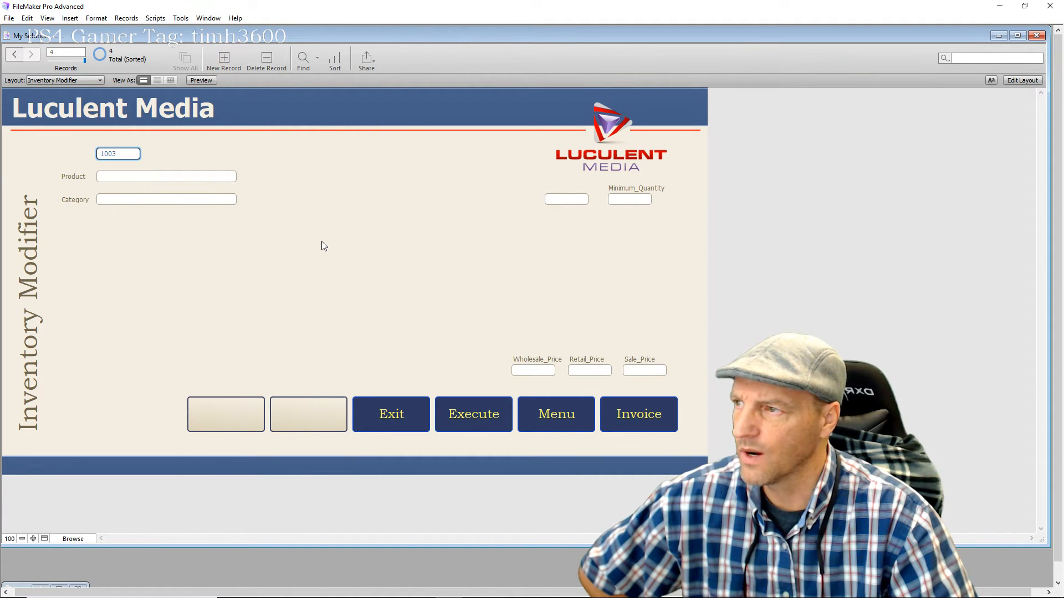
pyautogui.click(117, 177)
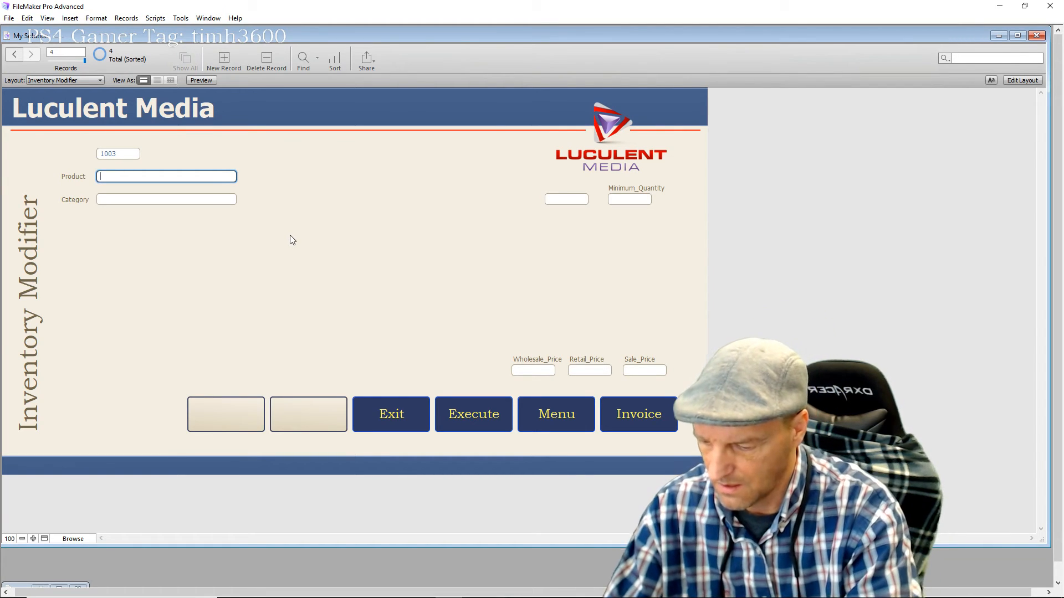
pyautogui.write('Columbian C')
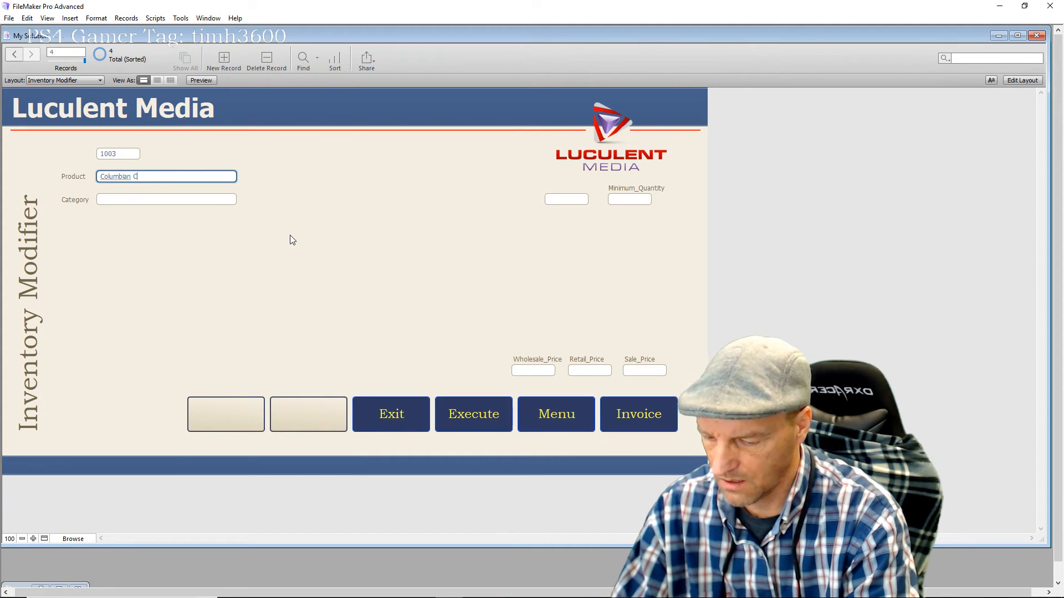
pyautogui.write('offee')
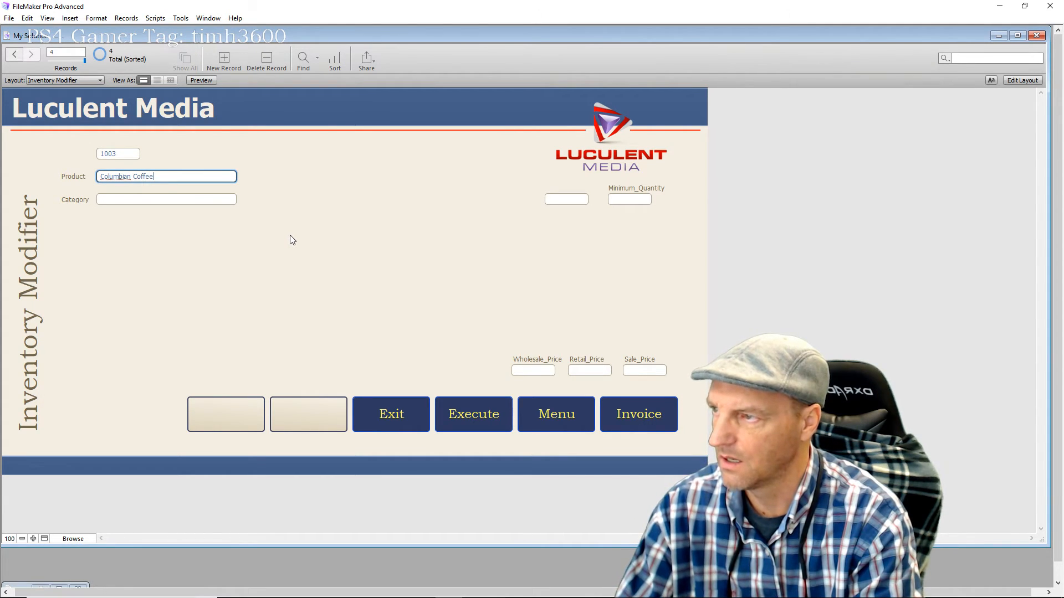
pyautogui.click(180, 259)
pyautogui.click(118, 178)
pyautogui.rightClick(118, 178)
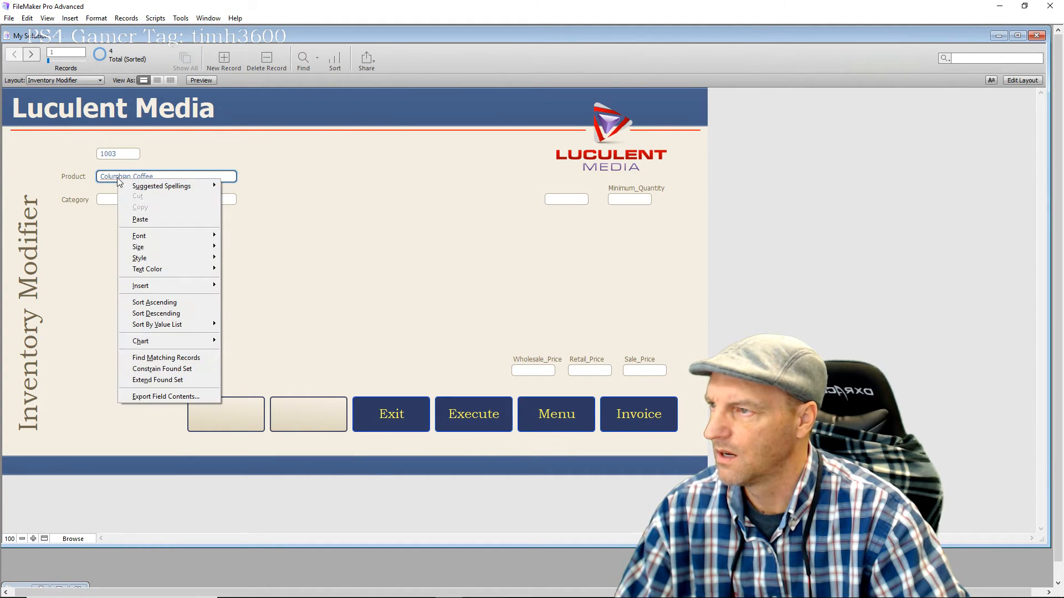
pyautogui.moveTo(145, 187)
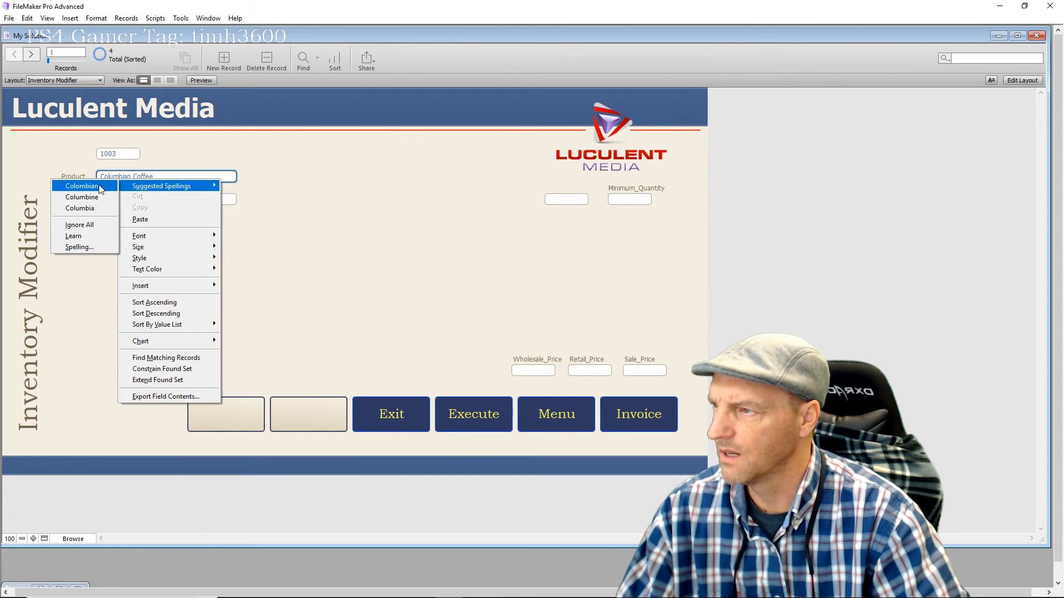
pyautogui.click(81, 208)
pyautogui.click(195, 232)
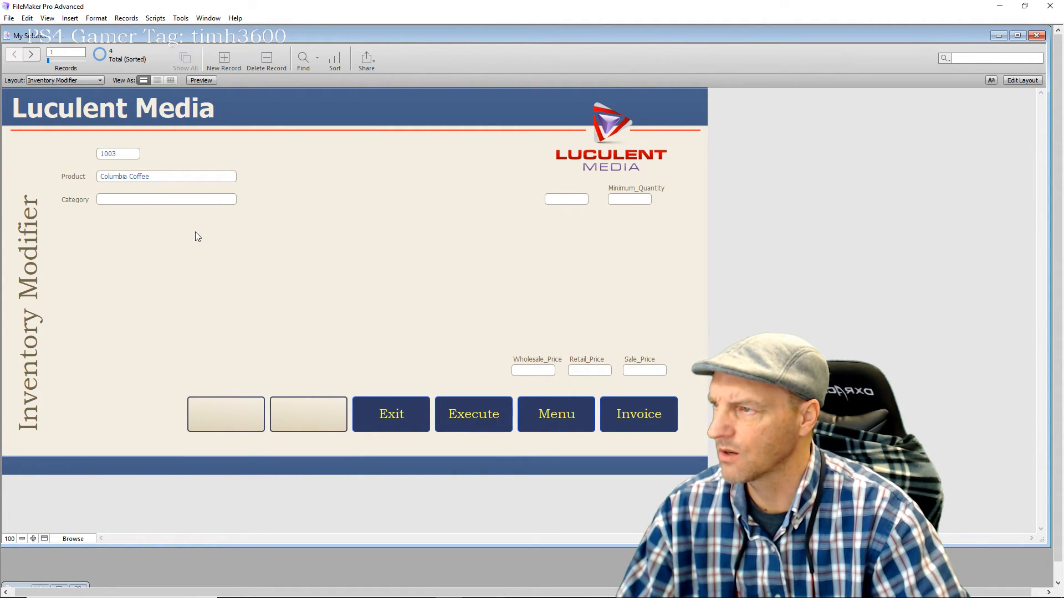
# Enter 'Drinks' as the new record's category
pyautogui.click(133, 200)
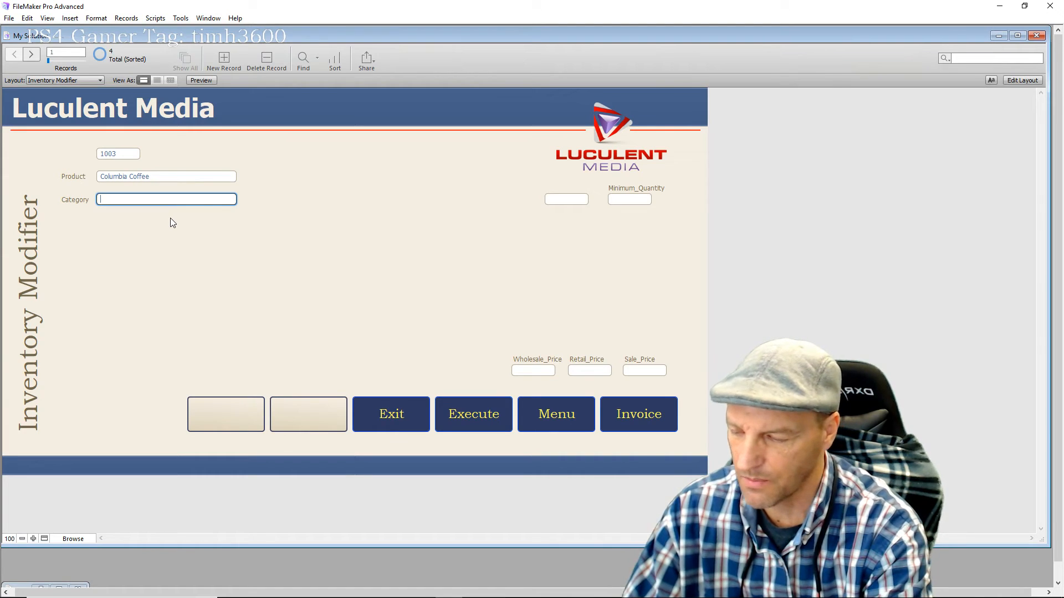
pyautogui.write('P')
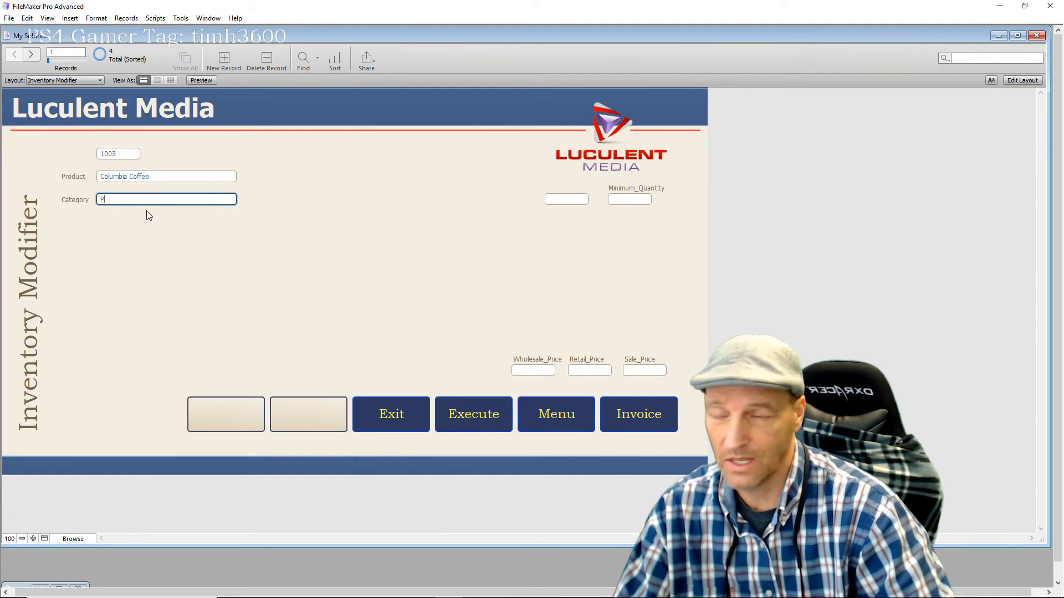
pyautogui.press('BackSpace')
pyautogui.write('Drinks')
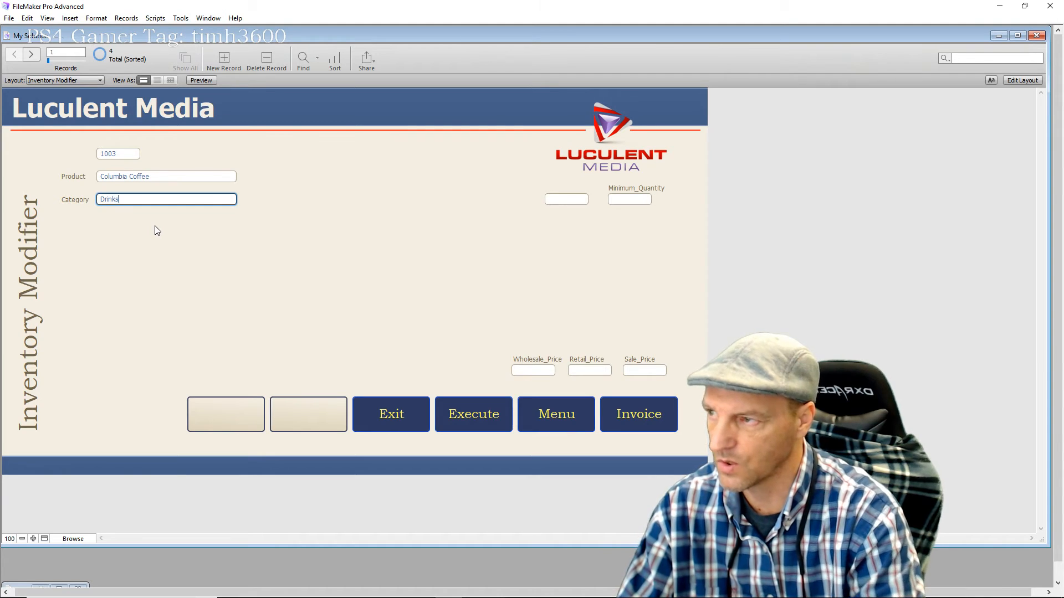
pyautogui.click(295, 253)
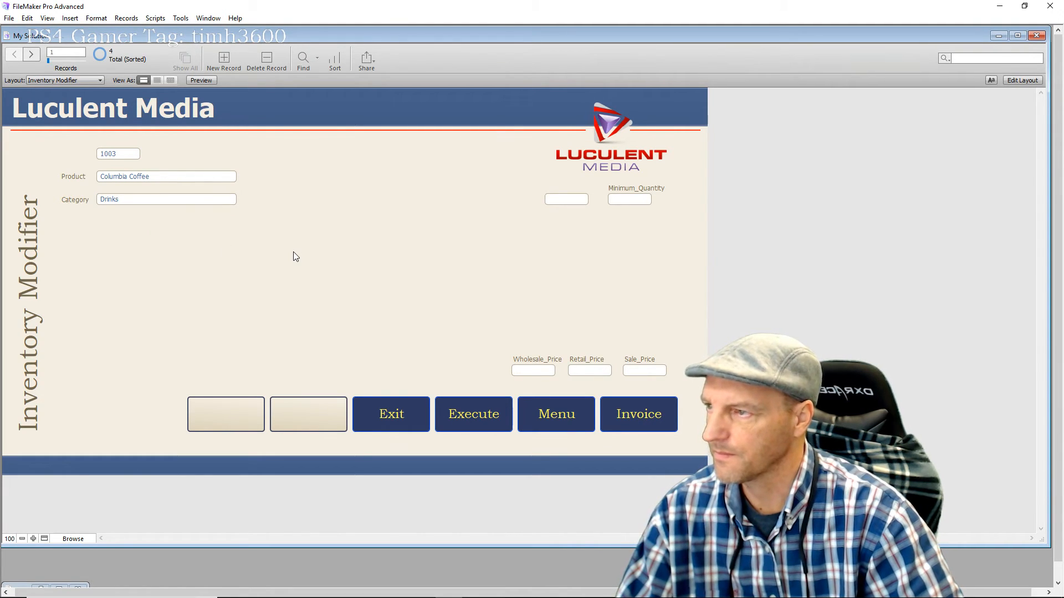
pyautogui.click(1013, 81)
# Make the Category field a drop-down list using the Category Products value list, then close the Inspector
pyautogui.click(182, 219)
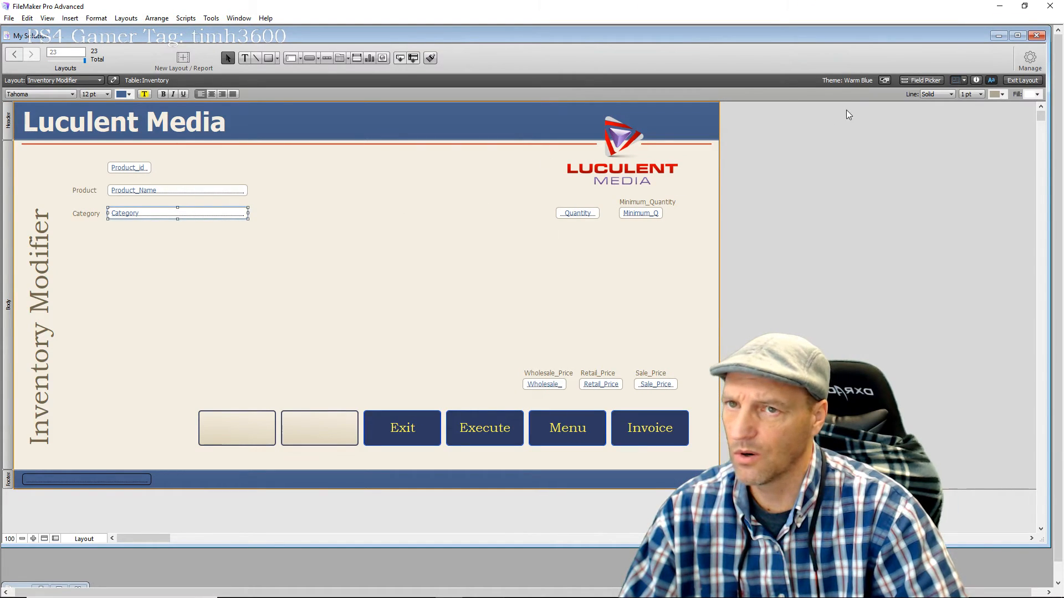
pyautogui.click(976, 81)
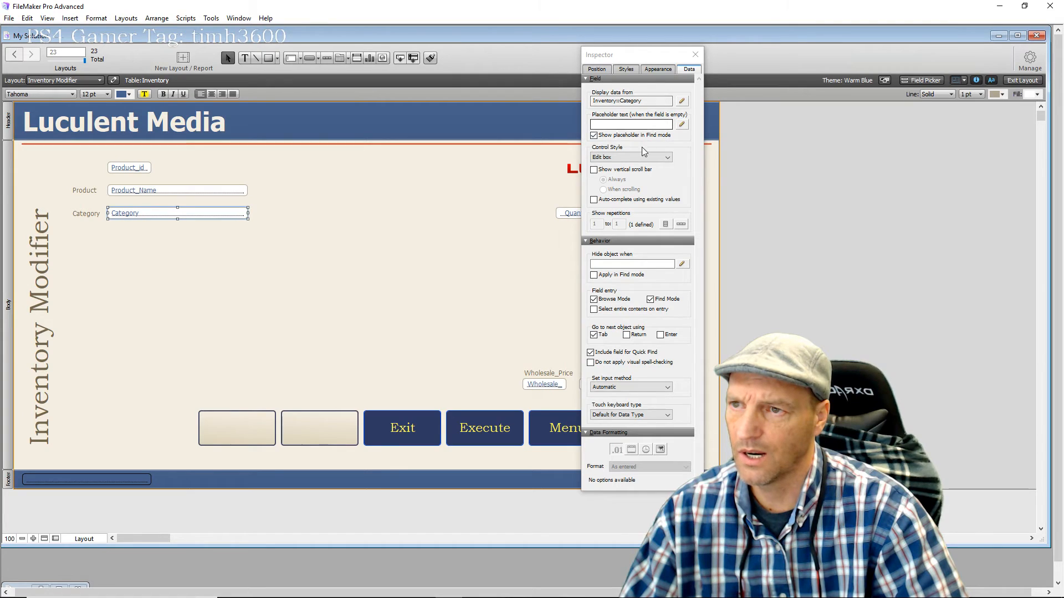
pyautogui.click(665, 158)
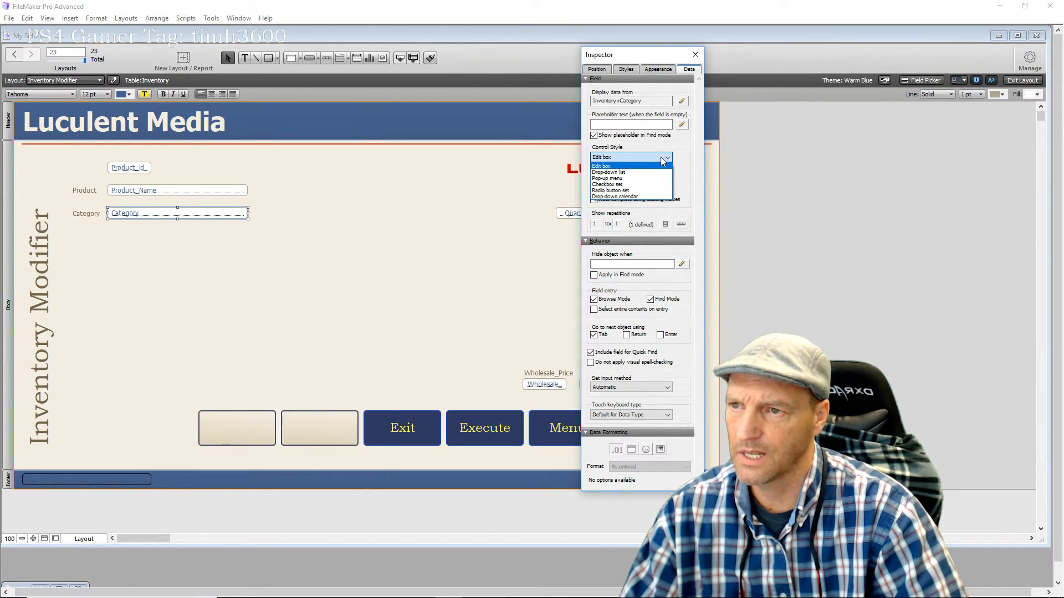
pyautogui.click(632, 172)
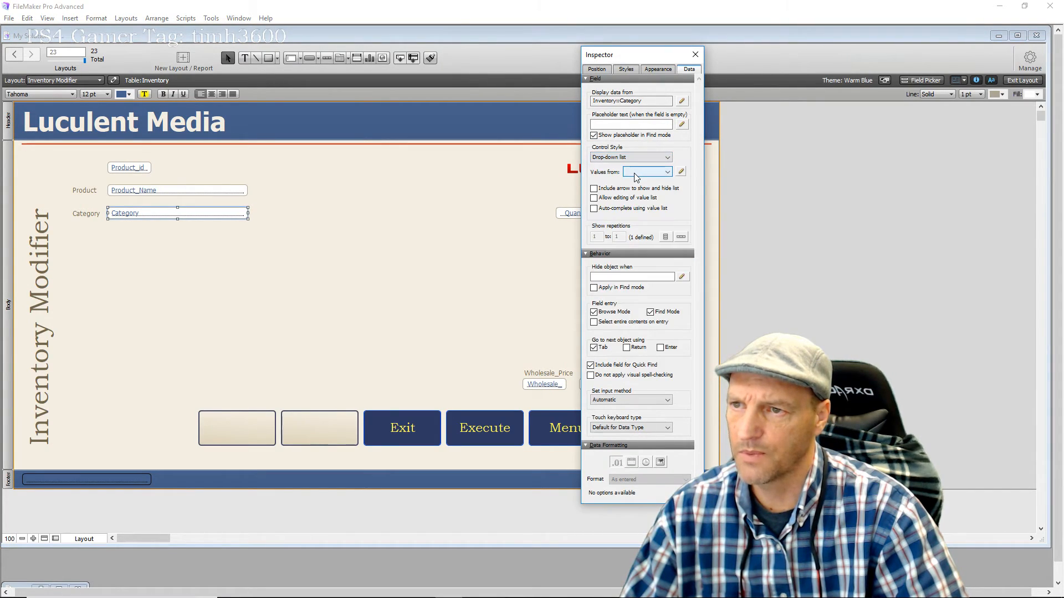
pyautogui.click(681, 172)
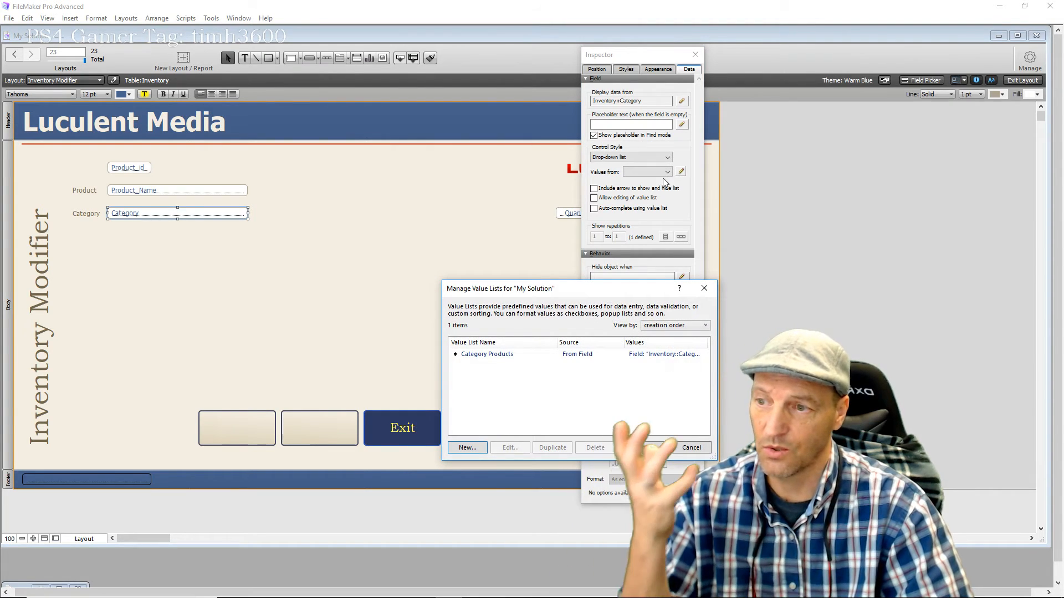
pyautogui.click(503, 357)
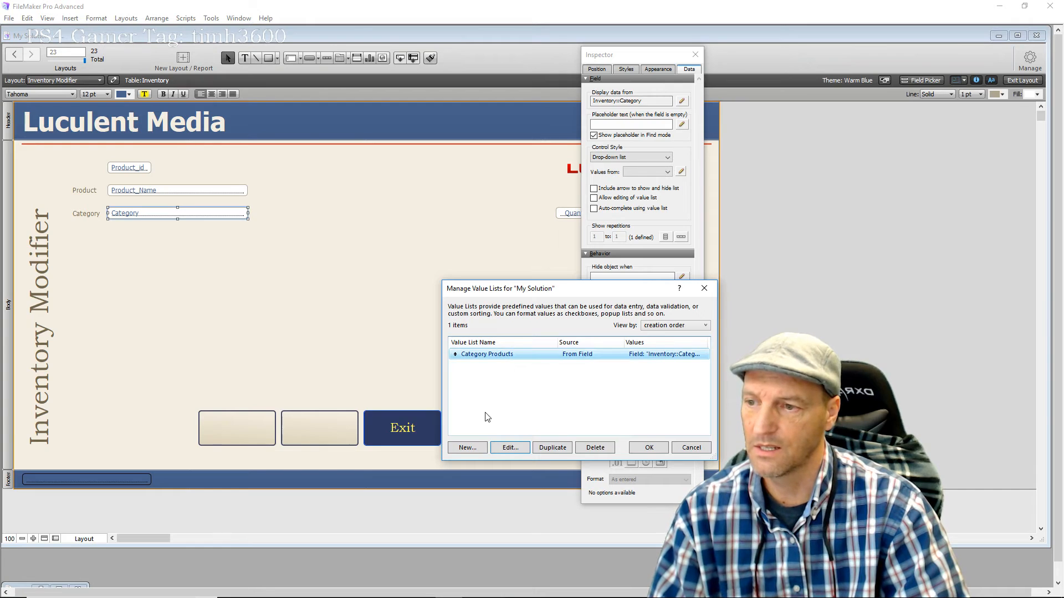
pyautogui.click(647, 448)
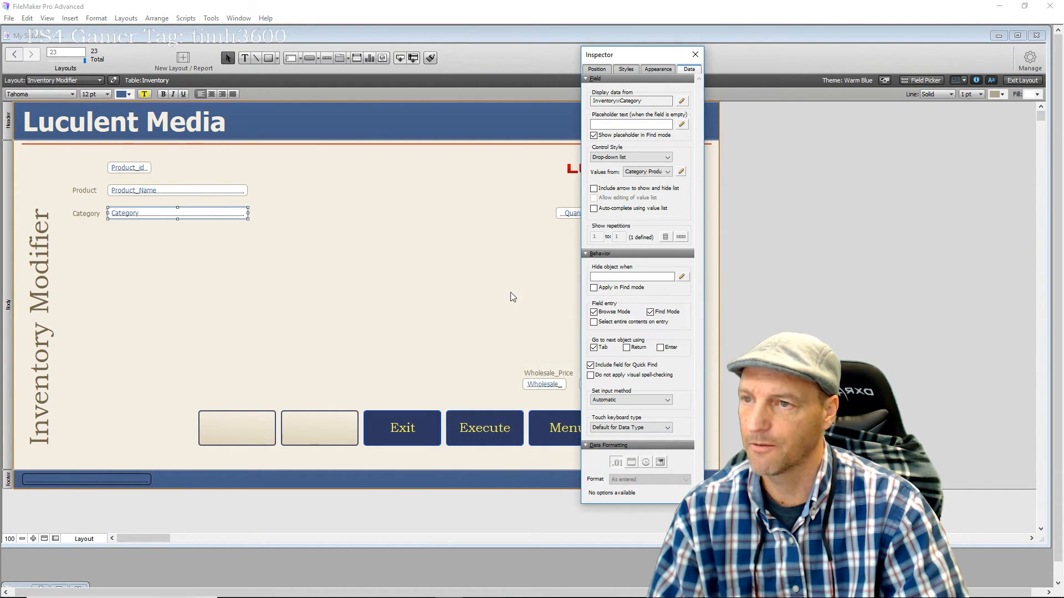
pyautogui.click(508, 255)
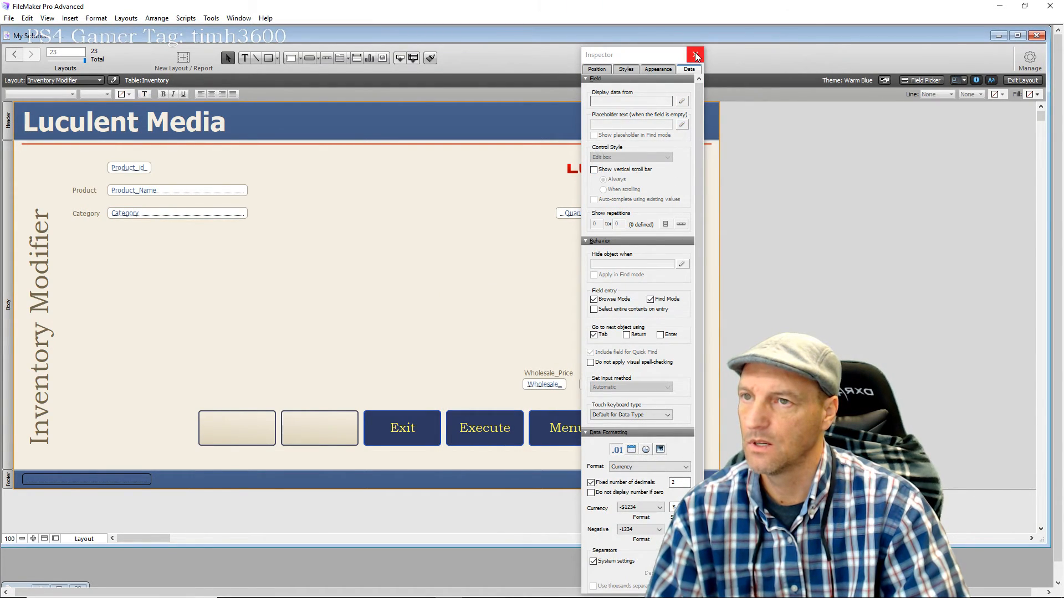
pyautogui.click(695, 54)
# In Browse mode, test the Category drop-down with Pet Supplies, then set it back to Drinks
pyautogui.click(1022, 81)
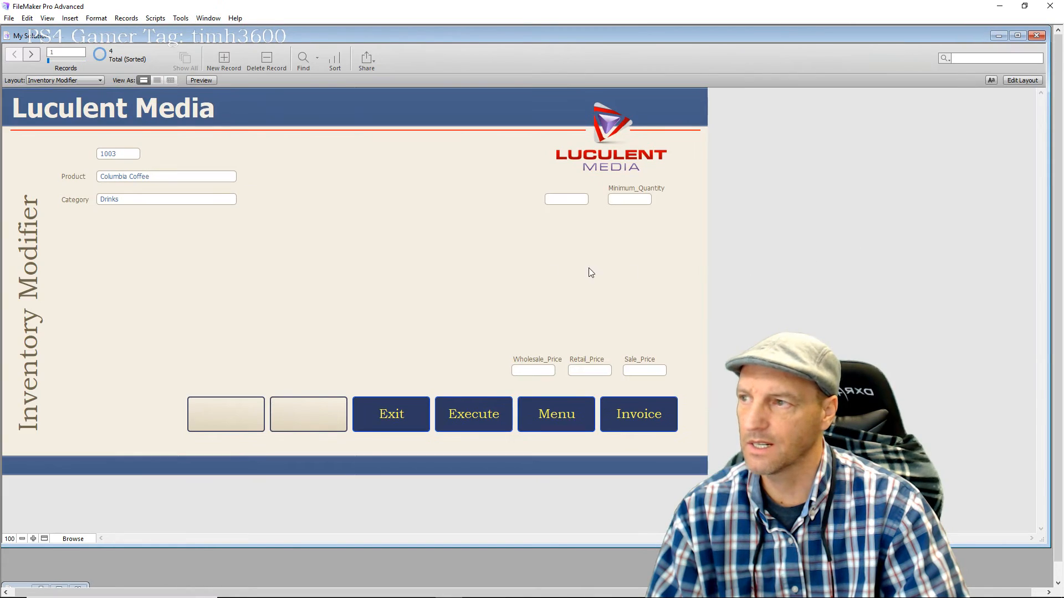
pyautogui.click(185, 202)
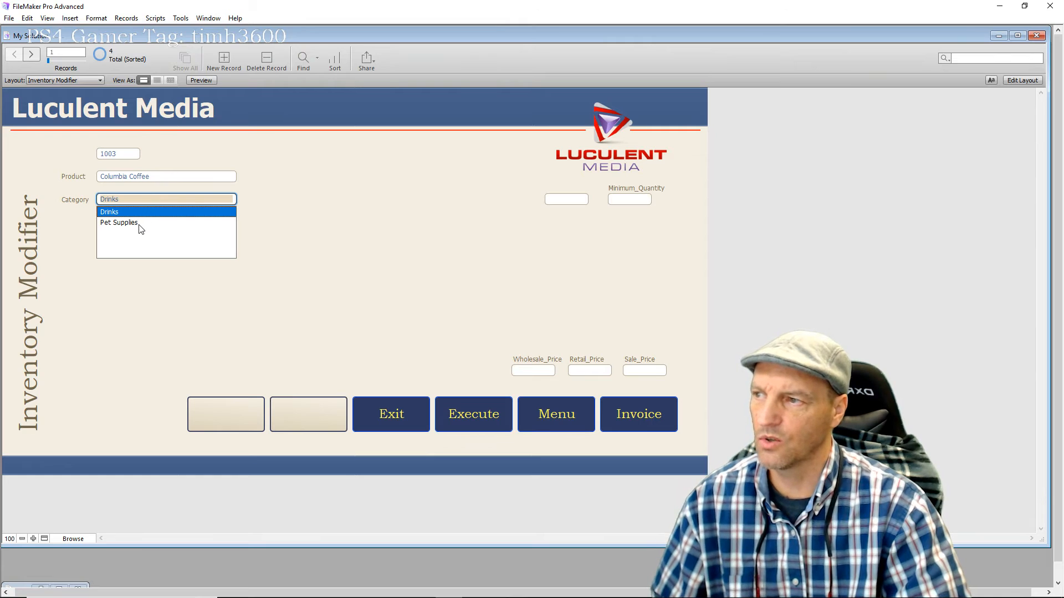
pyautogui.click(119, 223)
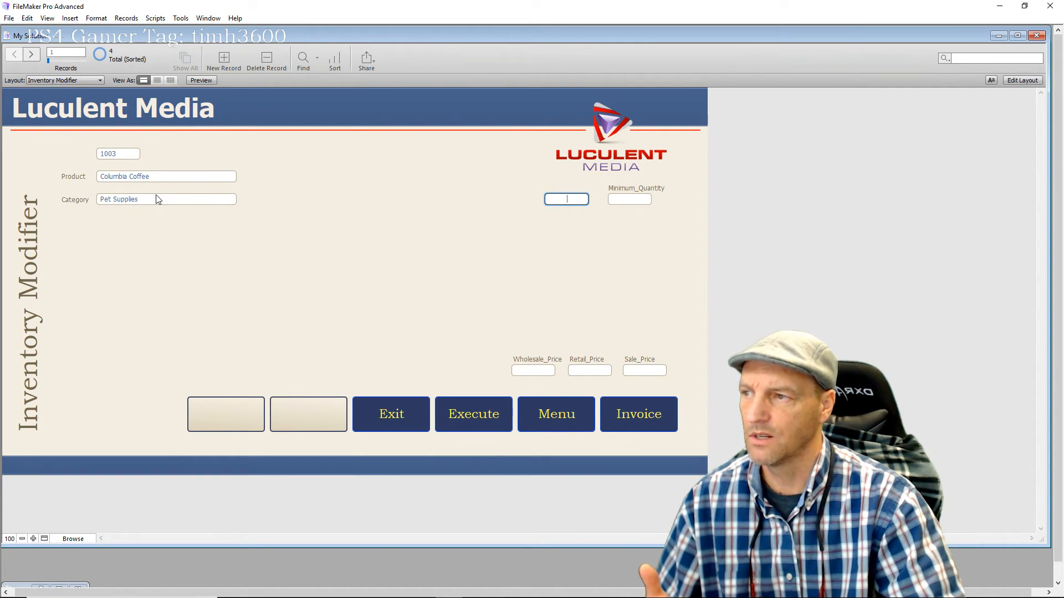
pyautogui.click(159, 200)
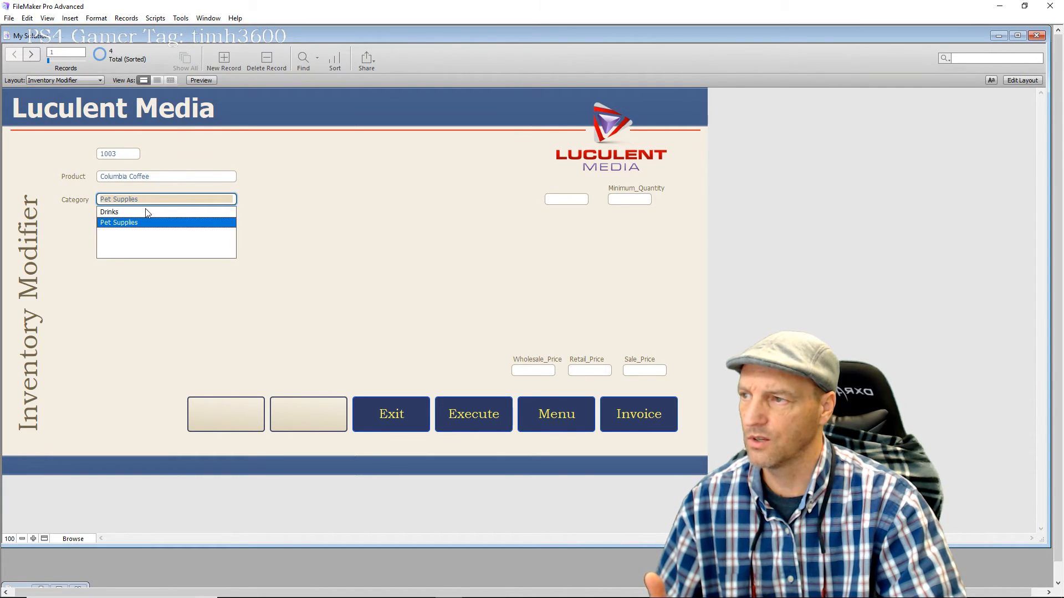
pyautogui.click(112, 213)
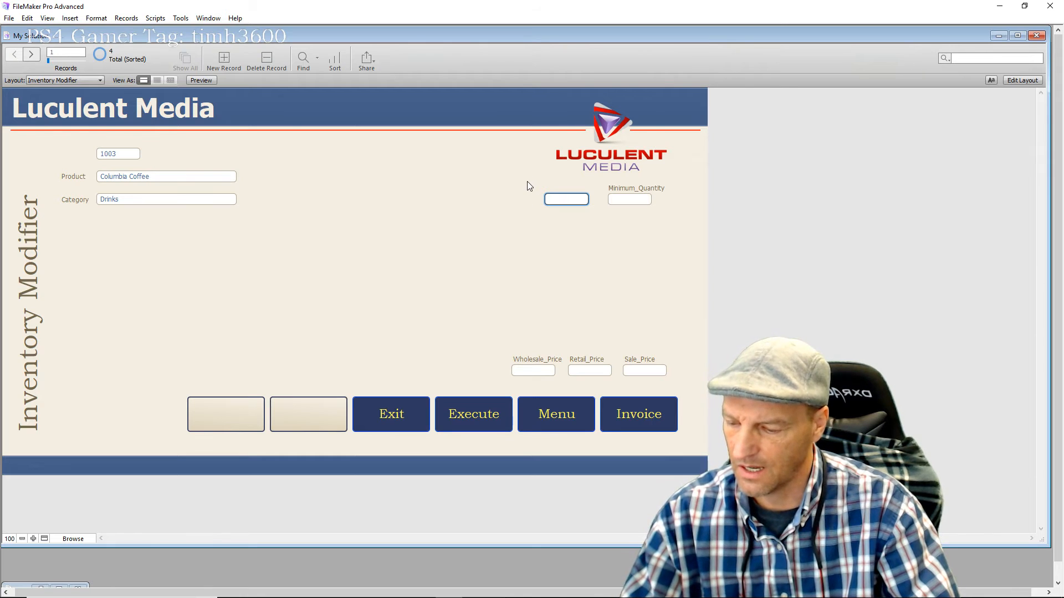
# Enter quantity 12, wholesale price 1 and retail price 2 for Columbia Coffee
pyautogui.write('12')
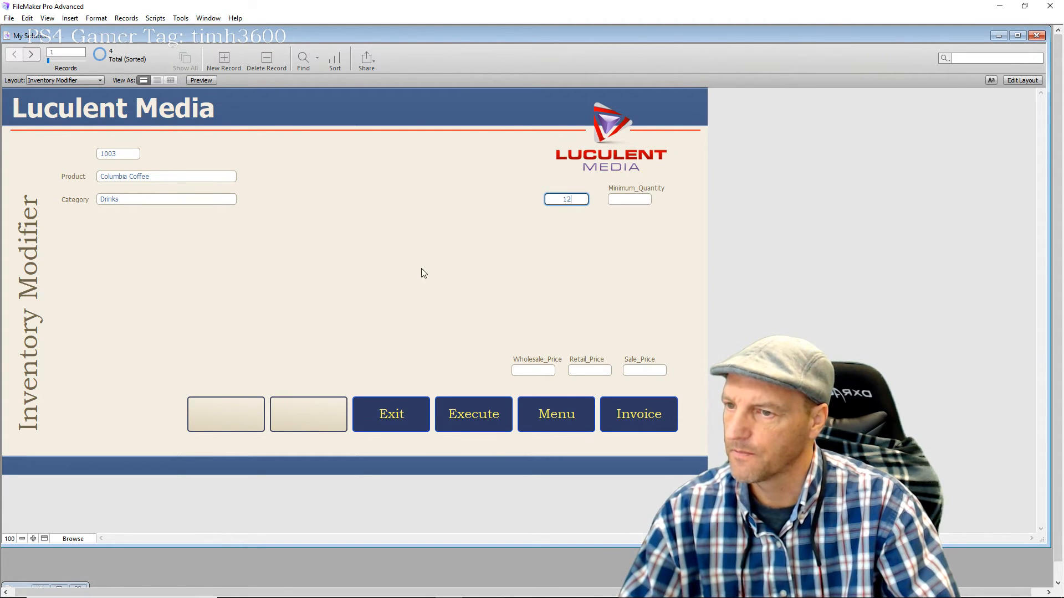
pyautogui.click(532, 371)
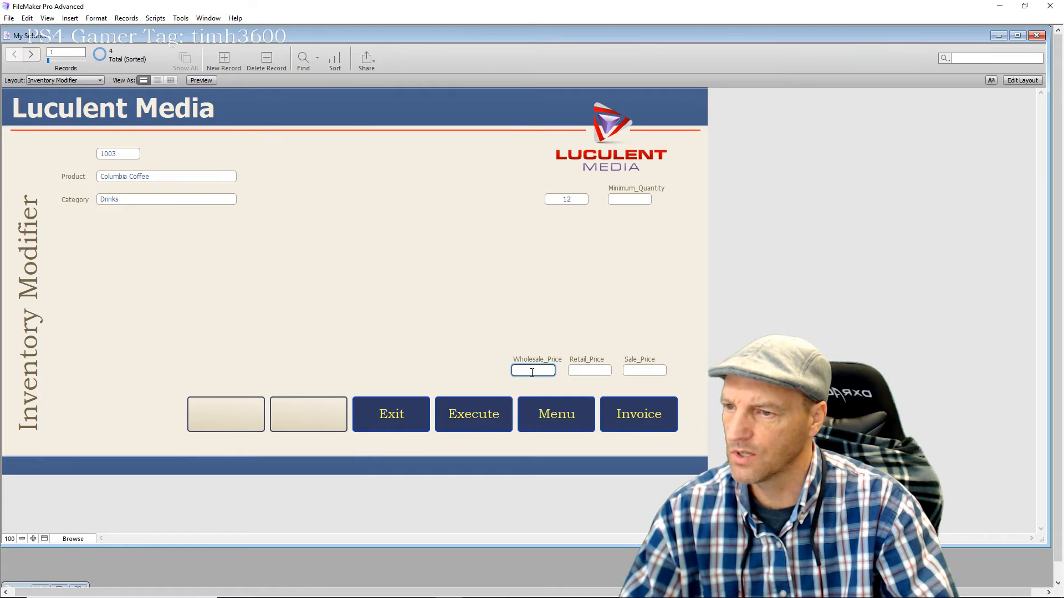
pyautogui.write('1')
pyautogui.click(596, 373)
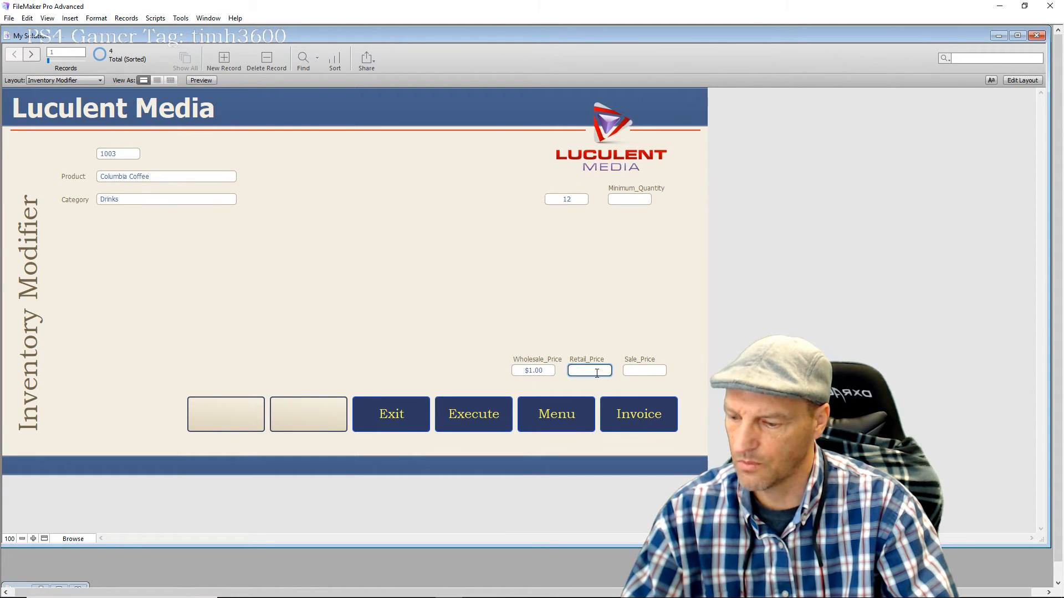
pyautogui.write('2')
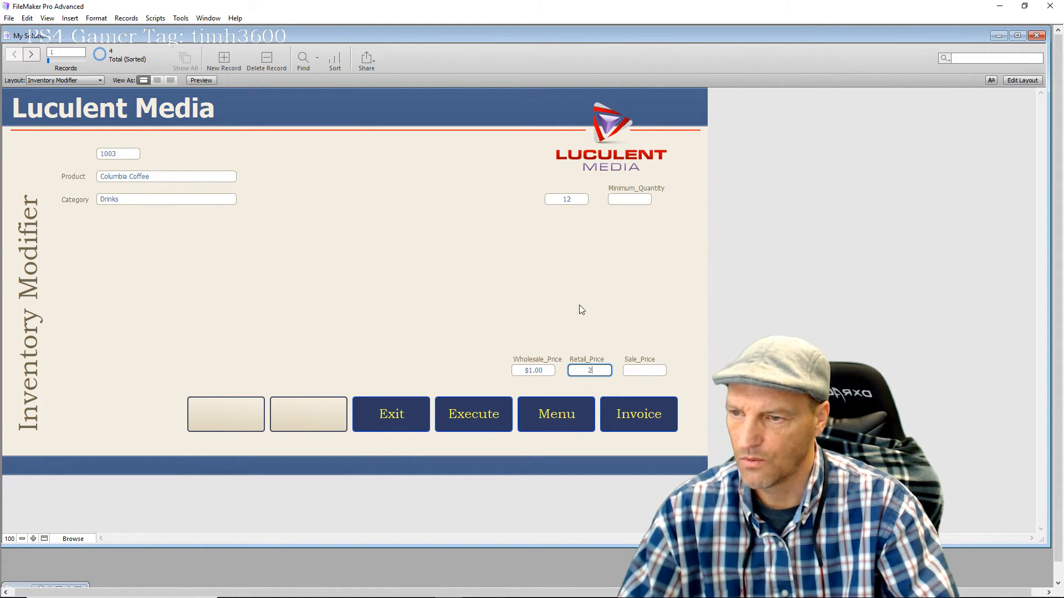
pyautogui.click(486, 295)
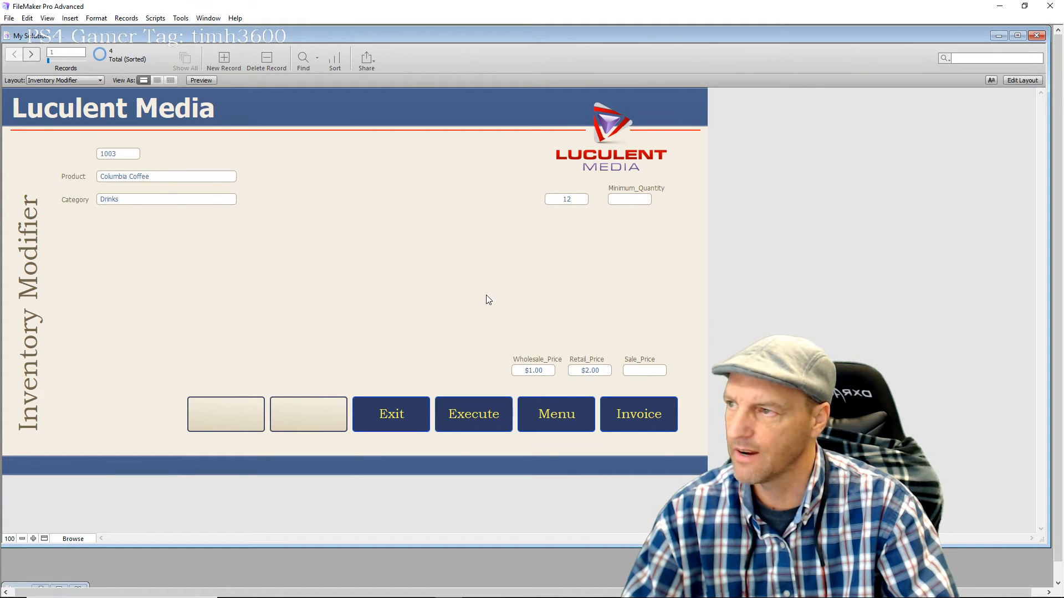
# Create a new record and enter the product name 'Hot Tomales'
pyautogui.click(227, 57)
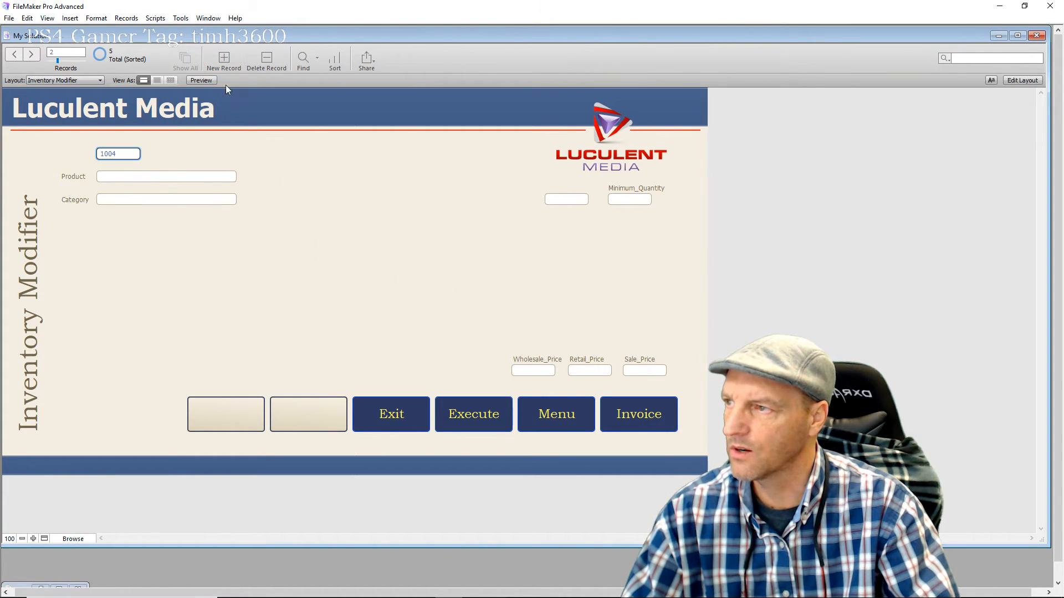
pyautogui.click(128, 177)
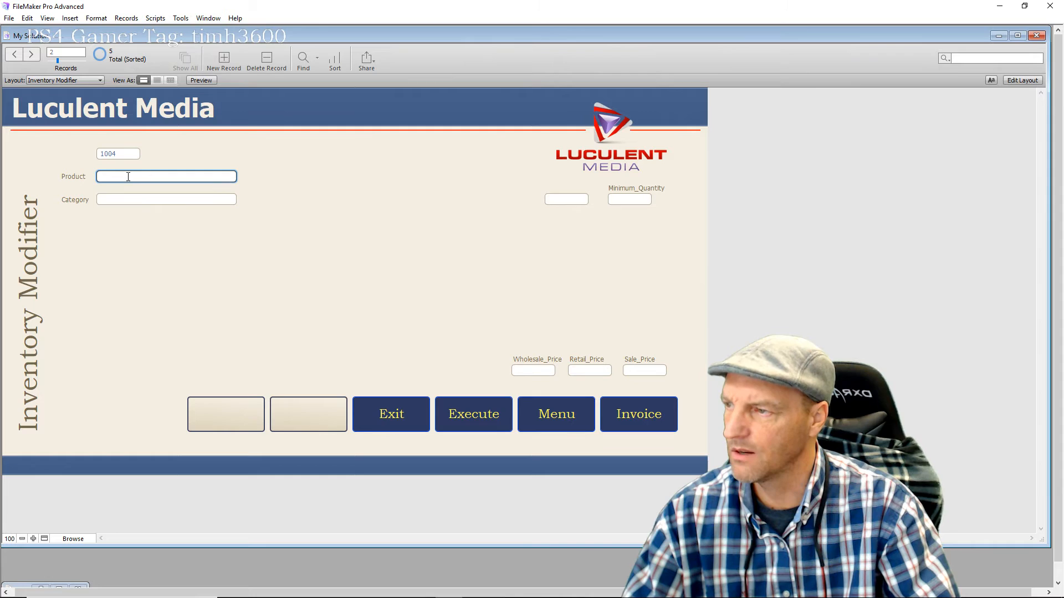
pyautogui.write('Soda po')
pyautogui.press('BackSpace')
pyautogui.press('BackSpace')
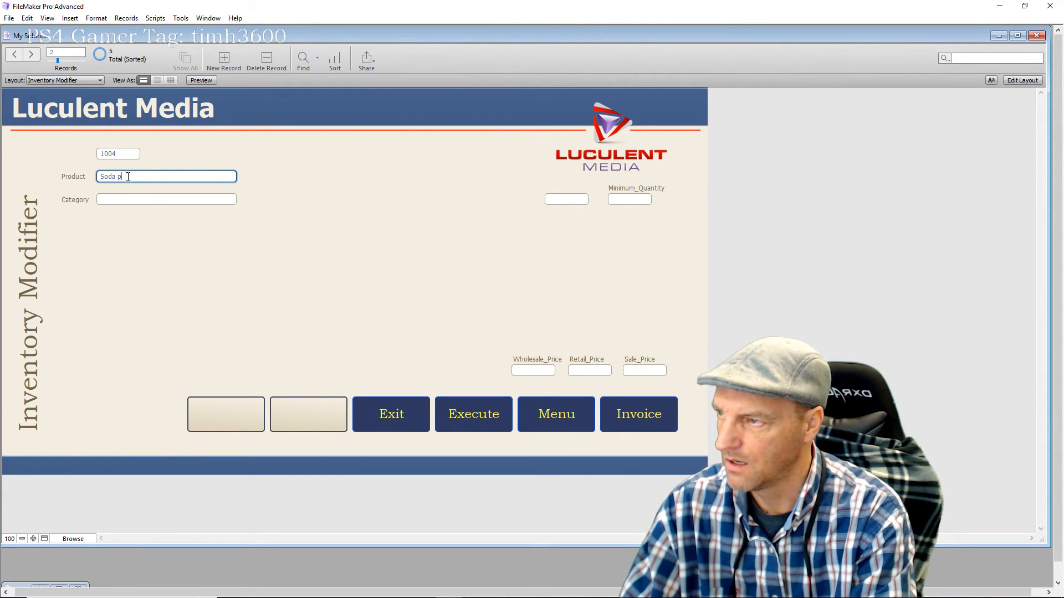
pyautogui.write('Po')
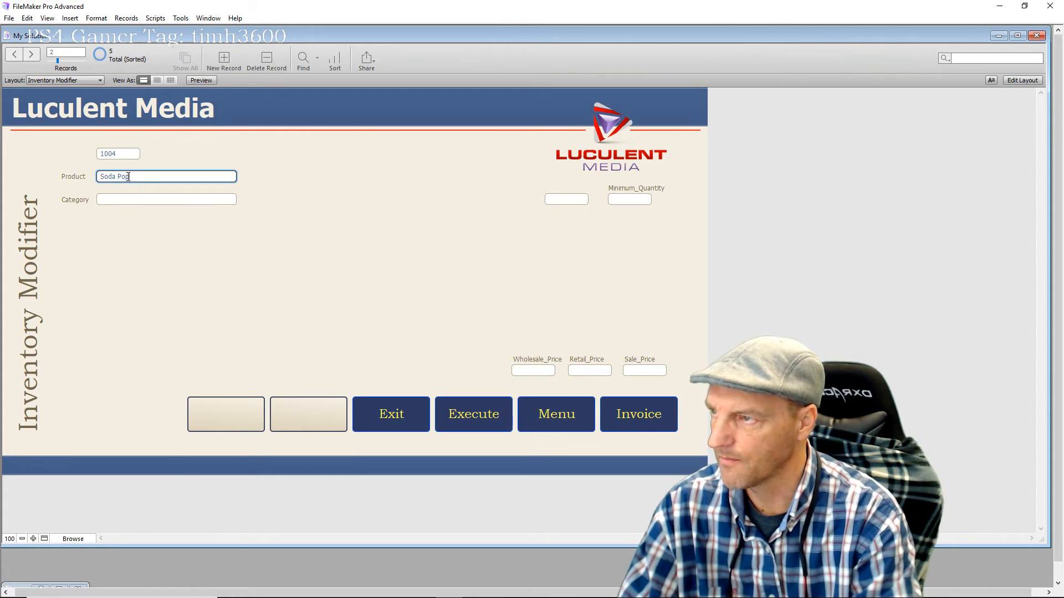
pyautogui.write('p')
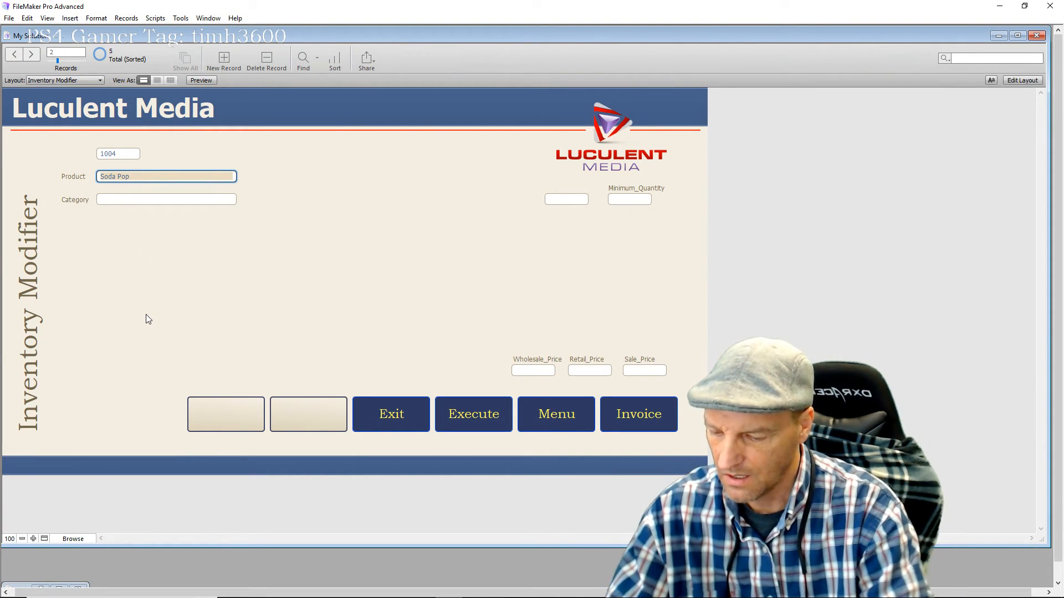
pyautogui.write('Hot ')
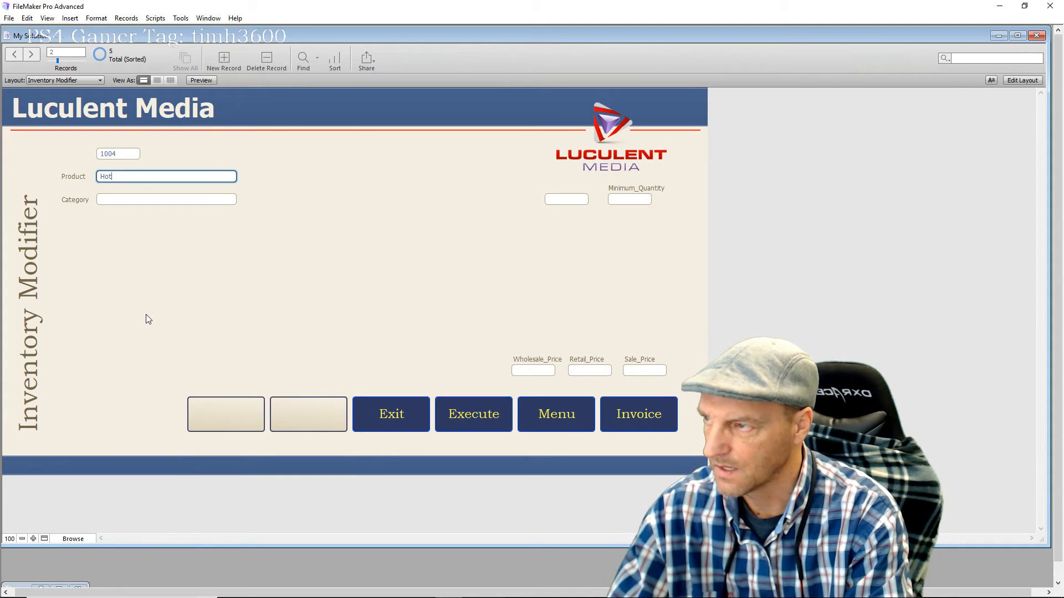
pyautogui.write('Tomales')
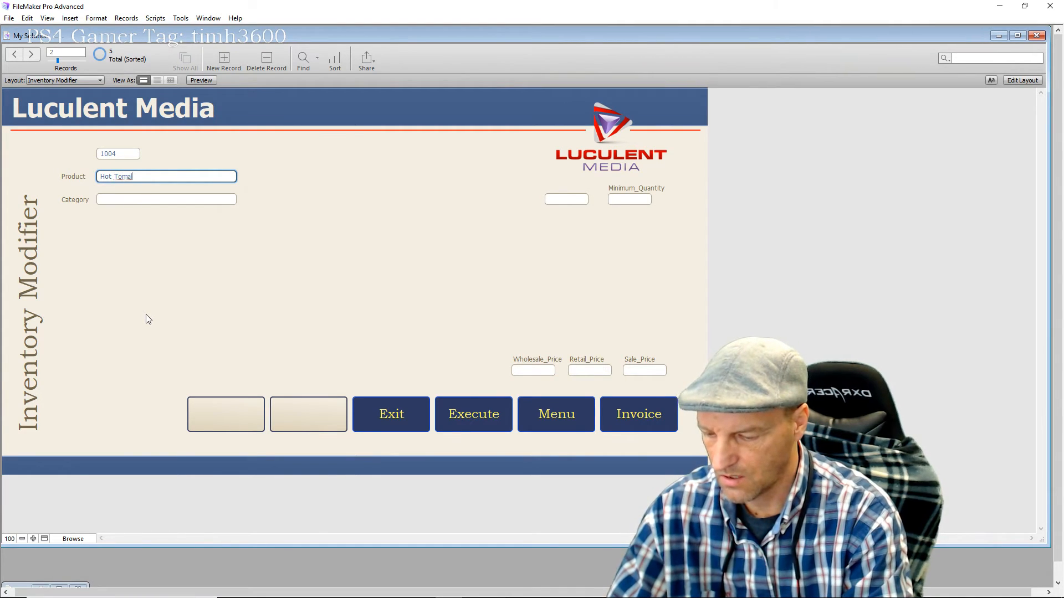
# Set the new product's category to Candies and quantity to 52
pyautogui.click(124, 198)
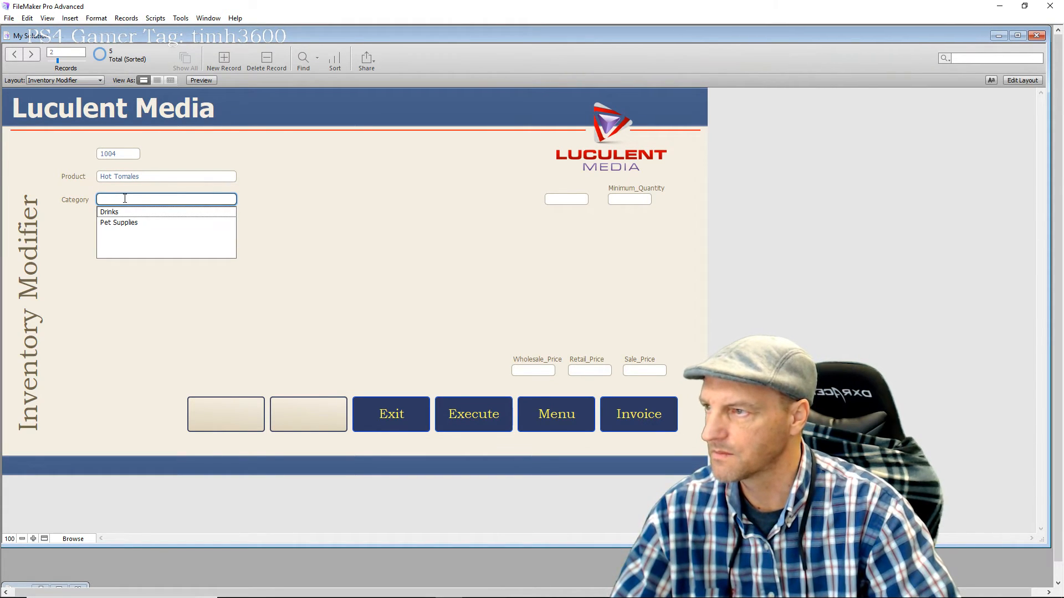
pyautogui.click(125, 198)
pyautogui.write('Candies')
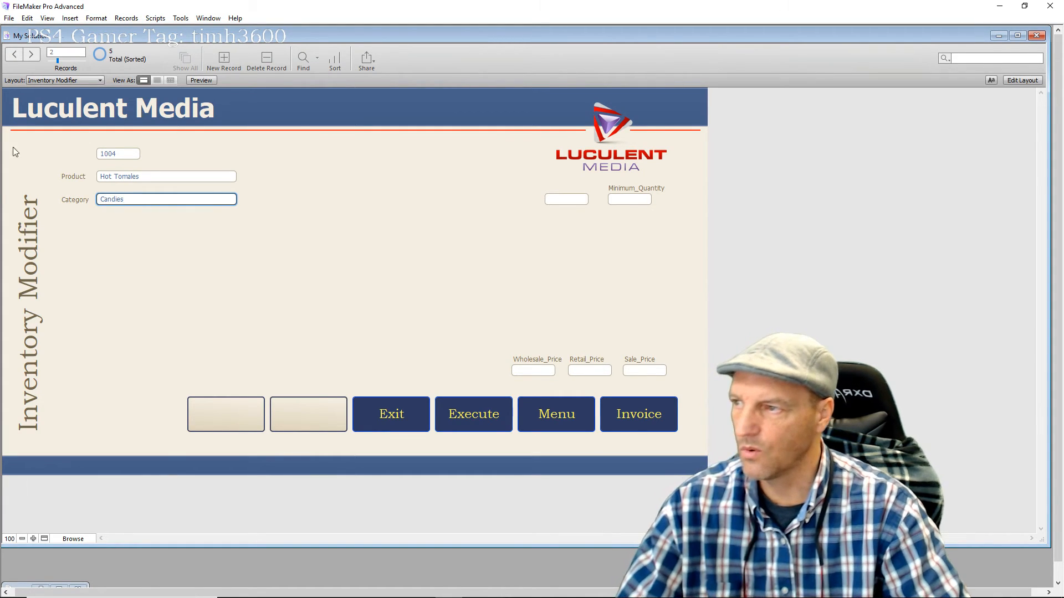
pyautogui.click(283, 247)
pyautogui.click(568, 198)
pyautogui.write('52')
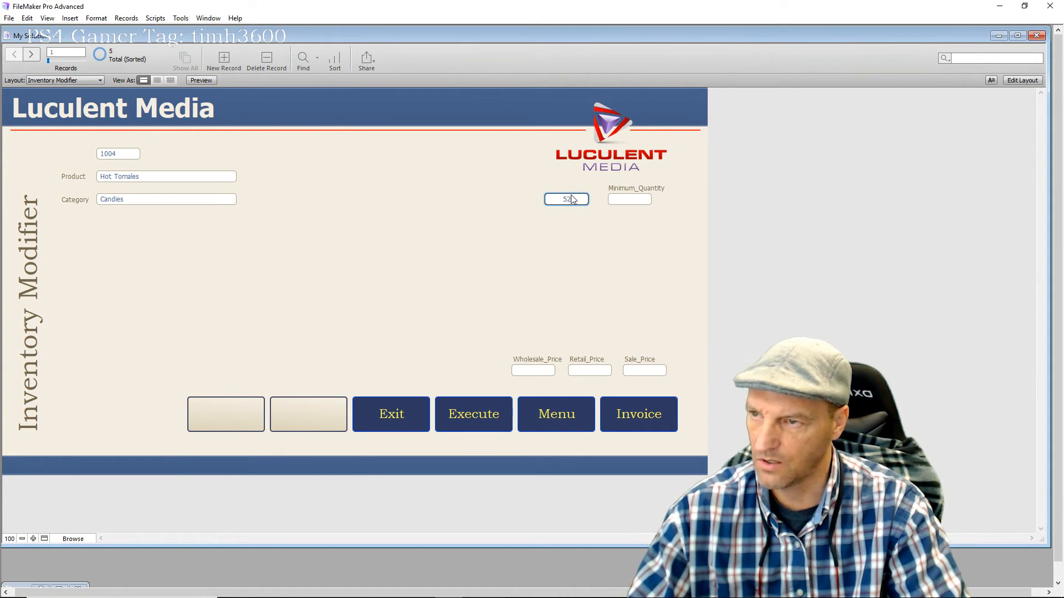
pyautogui.click(479, 250)
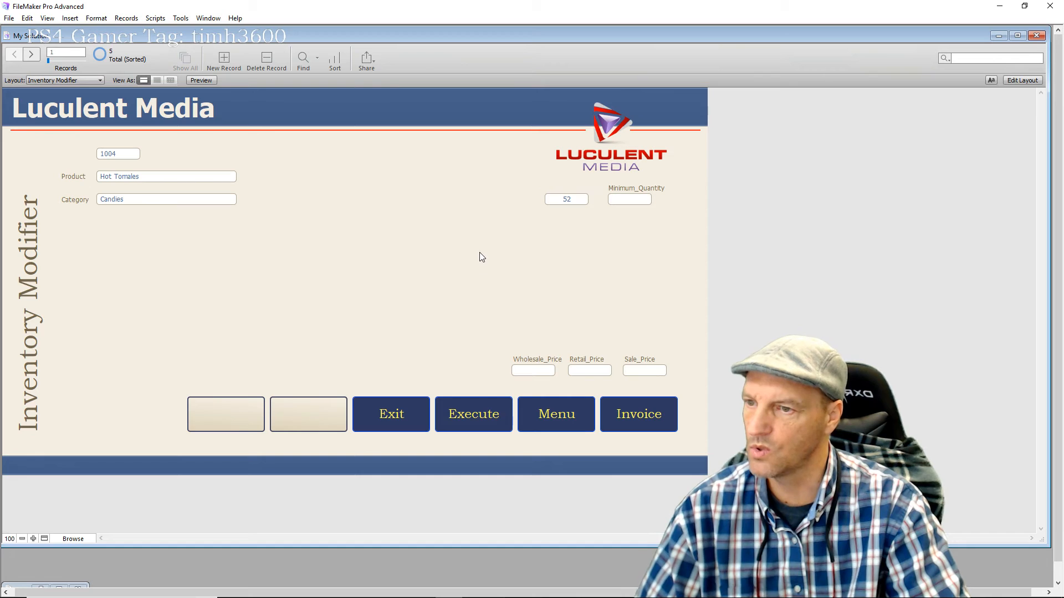
# Enter wholesale price $0.50 and retail price $1.25
pyautogui.click(529, 374)
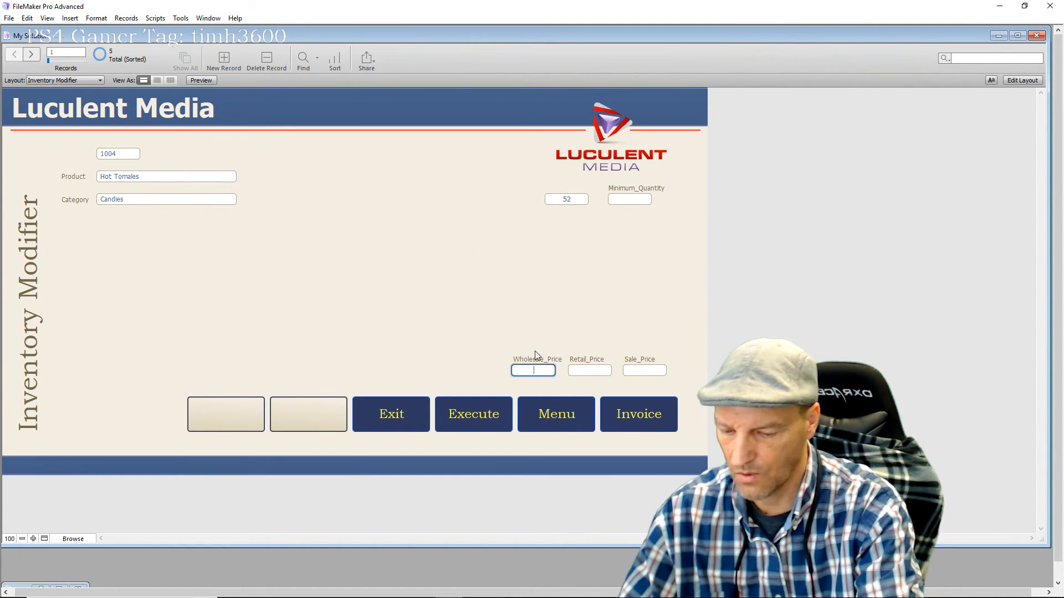
pyautogui.click(591, 370)
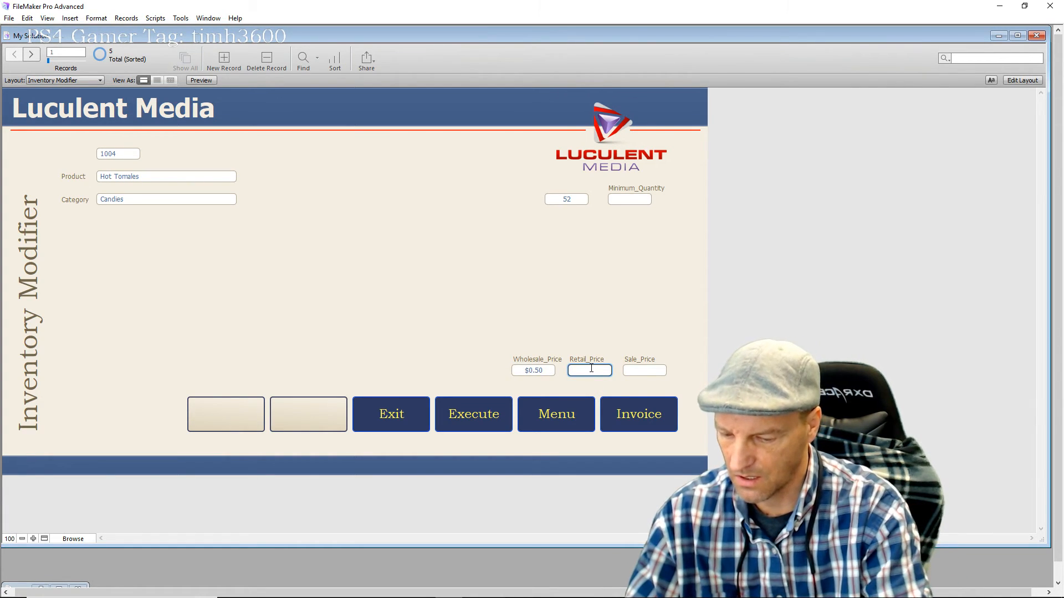
pyautogui.write('1.25')
pyautogui.click(632, 317)
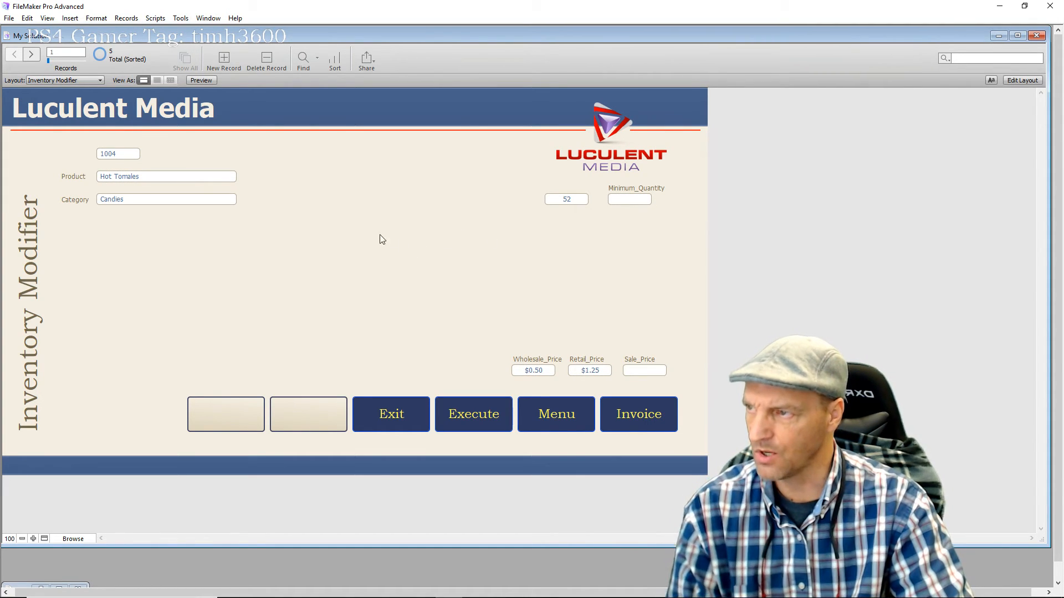
# Scroll through the five product records, landing on Hampster Bed, then switch to Layout mode
pyautogui.scroll(-4, 345, 233)
pyautogui.scroll(4, 345, 233)
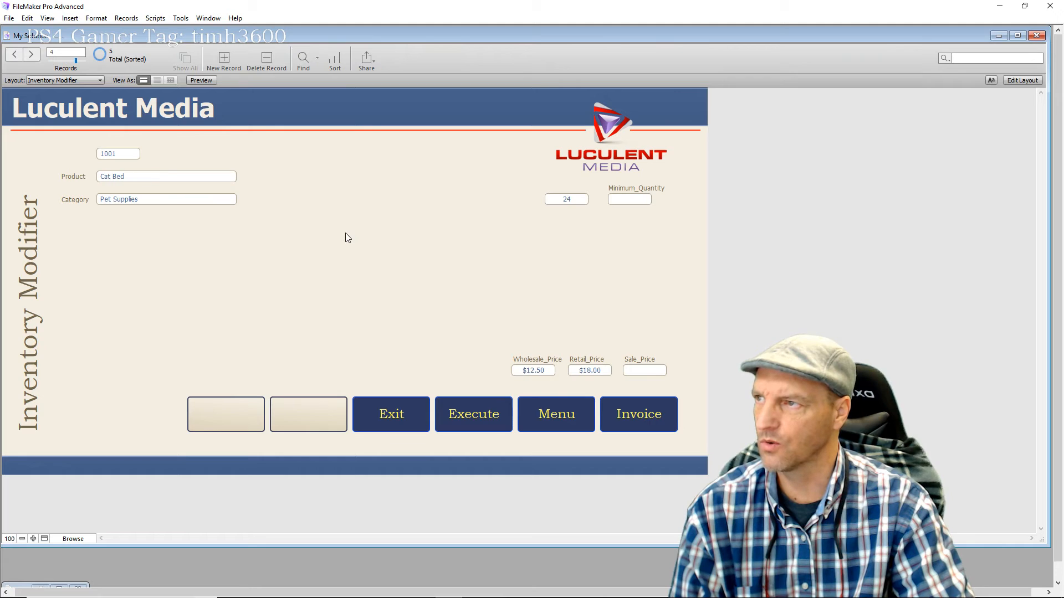
pyautogui.scroll(-4, 345, 237)
pyautogui.scroll(4, 344, 237)
pyautogui.scroll(-4, 345, 237)
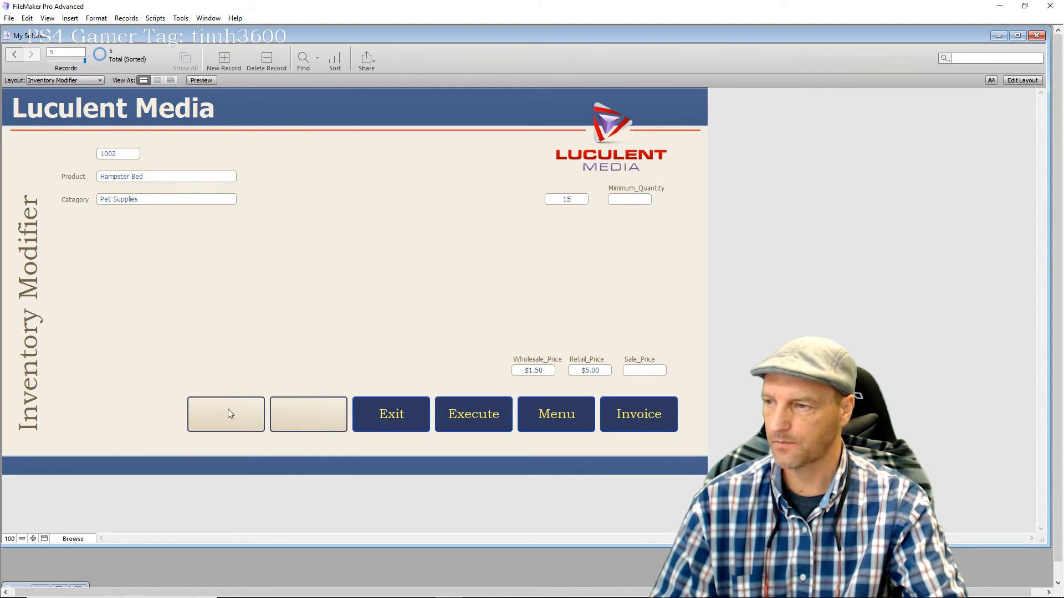
pyautogui.click(1022, 80)
# Label the first blank button 'New'
pyautogui.click(224, 439)
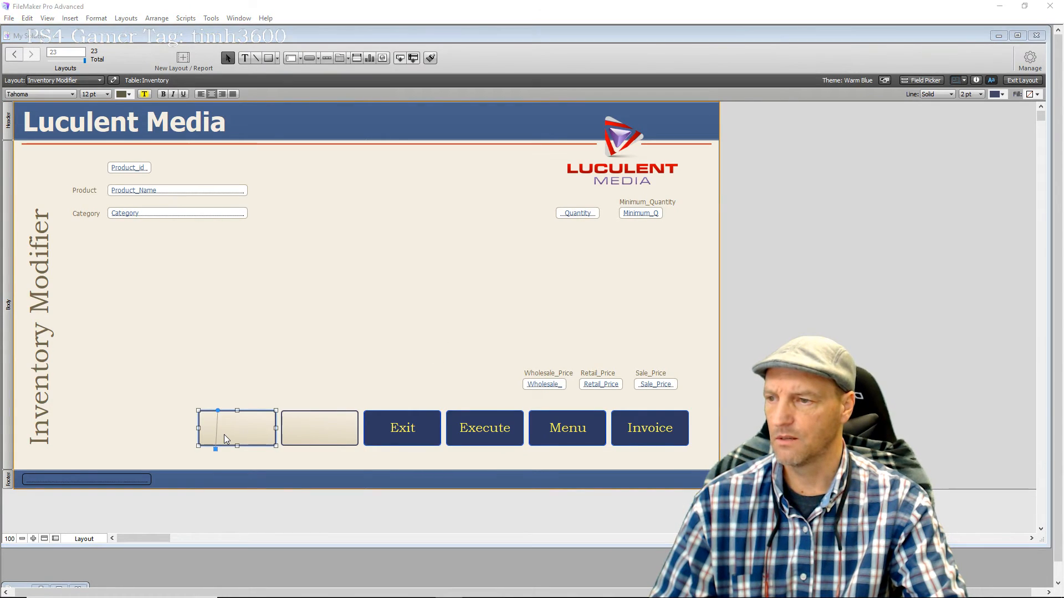
pyautogui.doubleClick(224, 439)
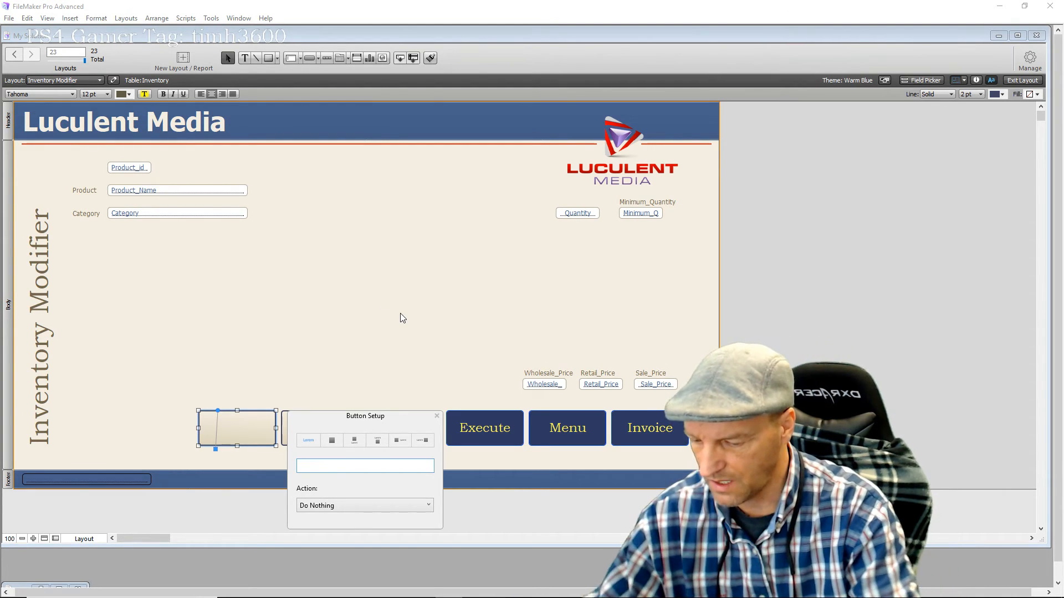
pyautogui.write('New')
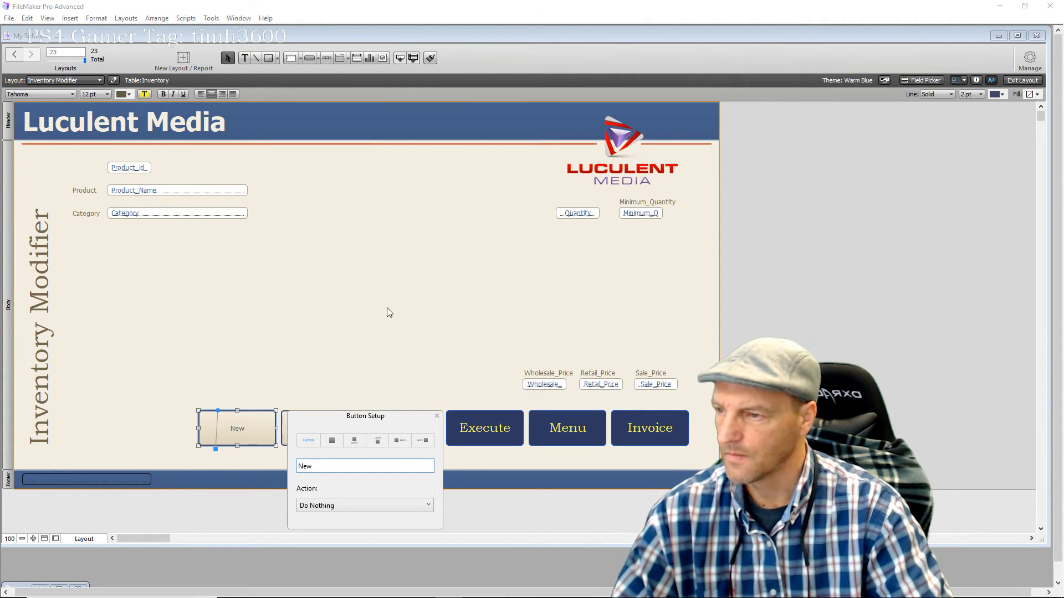
pyautogui.click(374, 309)
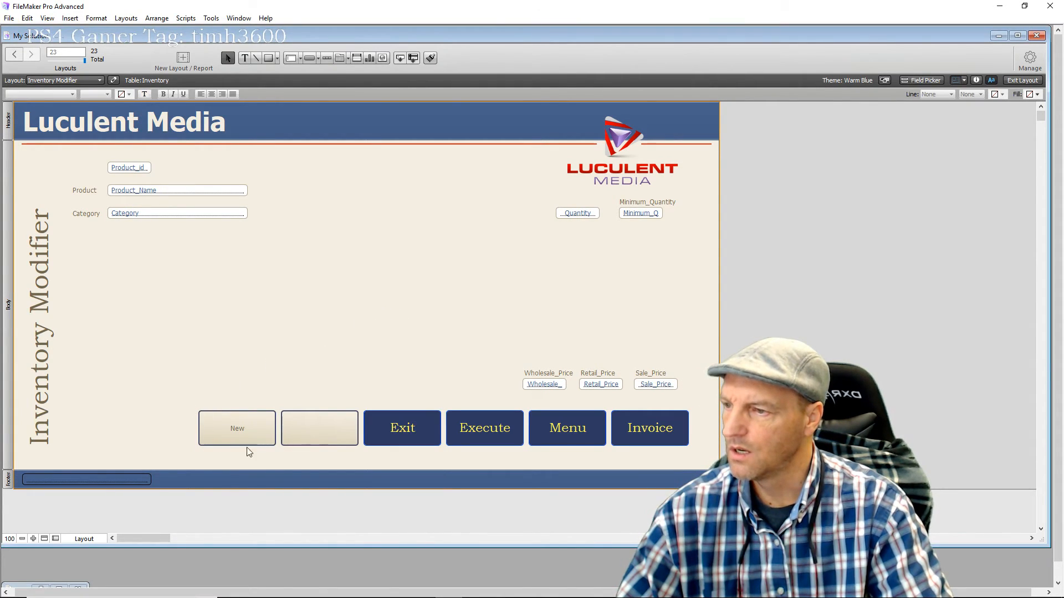
# Set the New button's label to Bookman Old Style at 24 pt
pyautogui.click(267, 434)
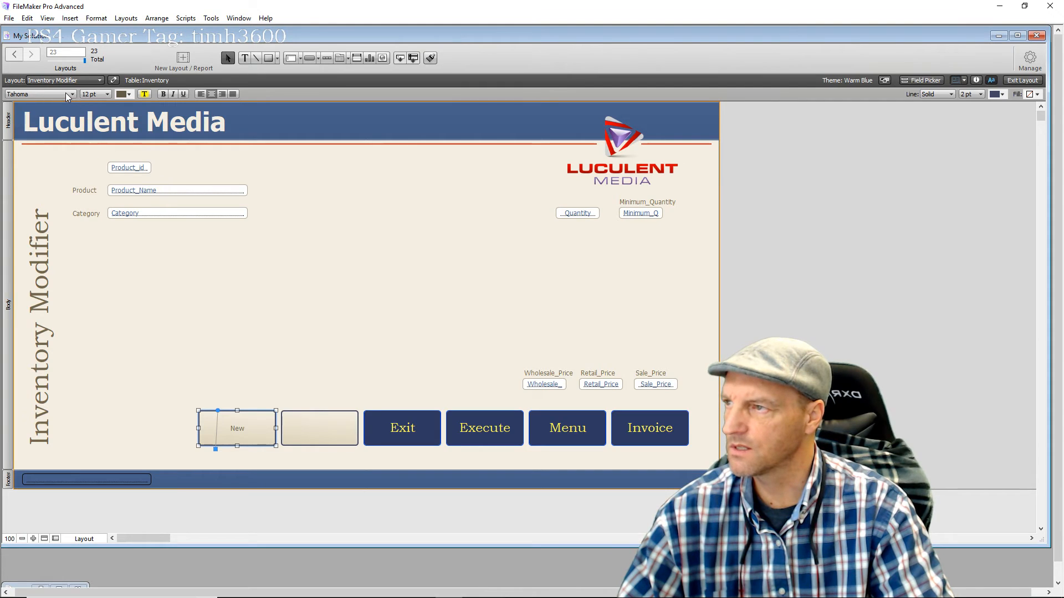
pyautogui.click(71, 95)
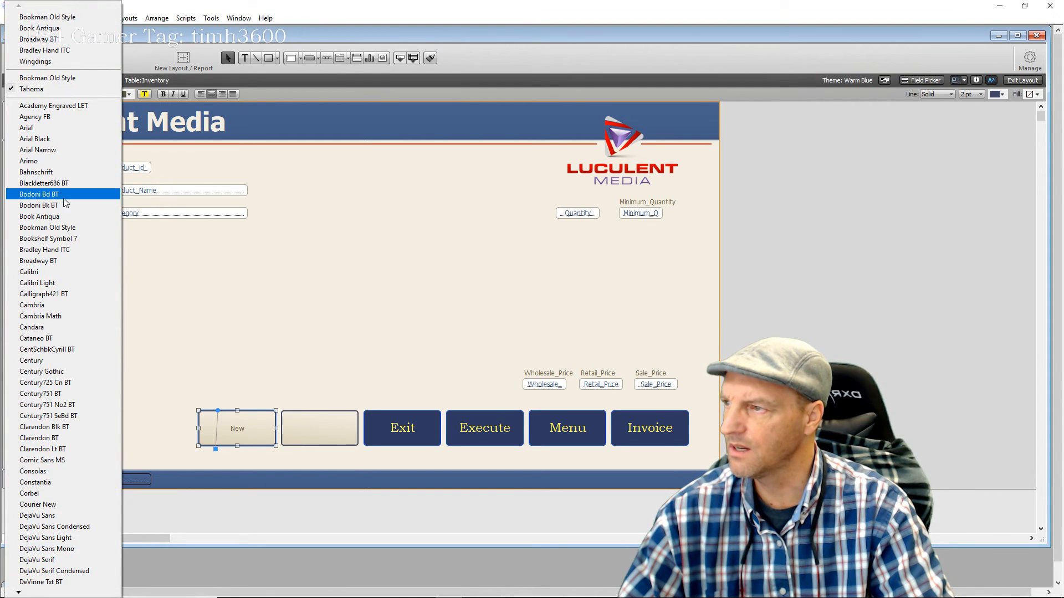
pyautogui.click(55, 227)
pyautogui.click(108, 95)
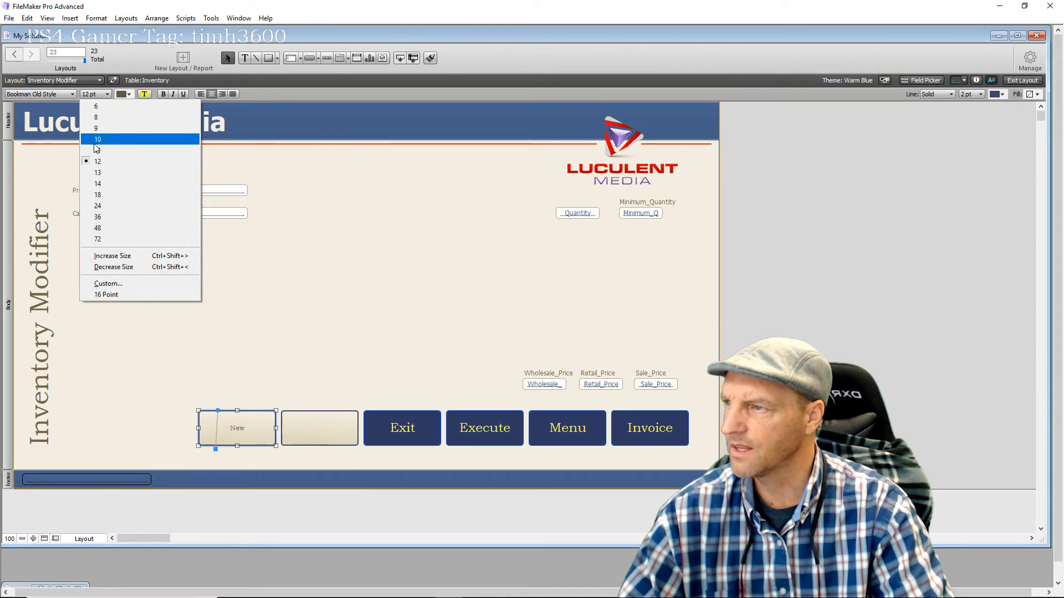
pyautogui.click(98, 217)
pyautogui.click(108, 95)
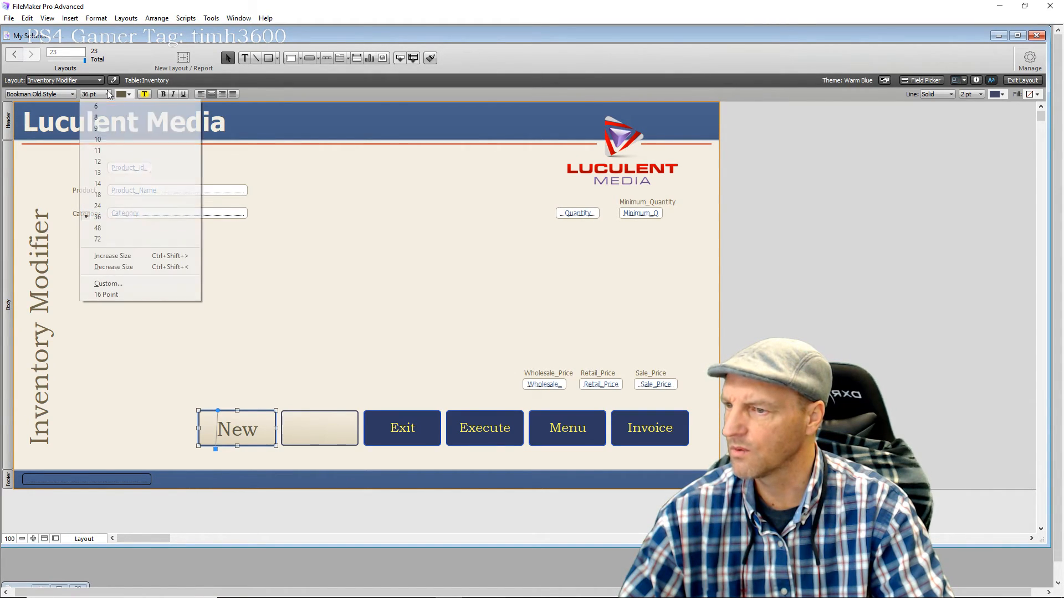
pyautogui.click(108, 206)
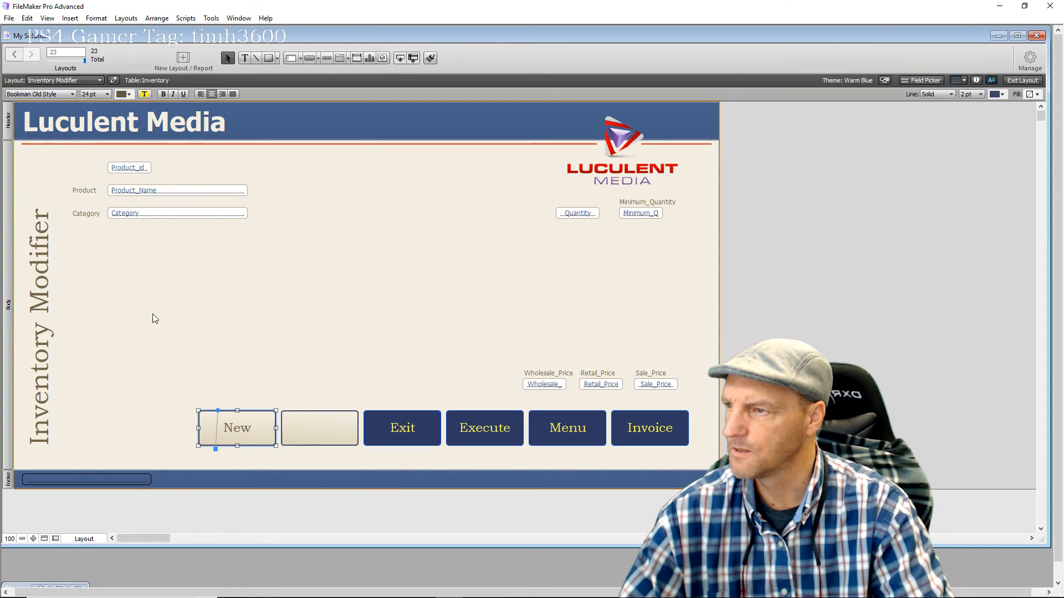
pyautogui.click(158, 319)
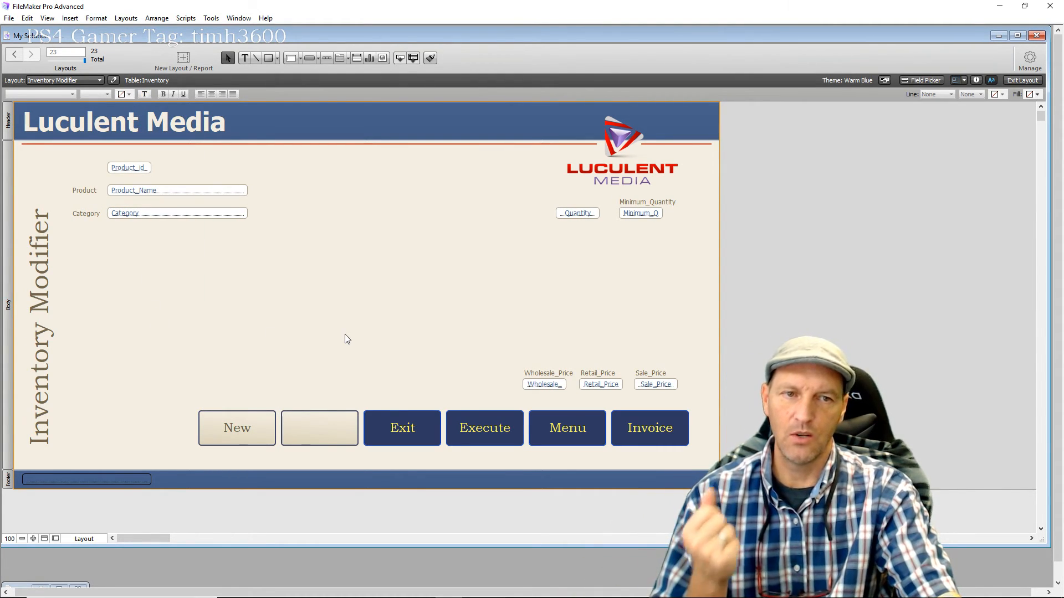
# Give the New button a single-step New Record/Request action, then return to Browse mode
pyautogui.doubleClick(258, 437)
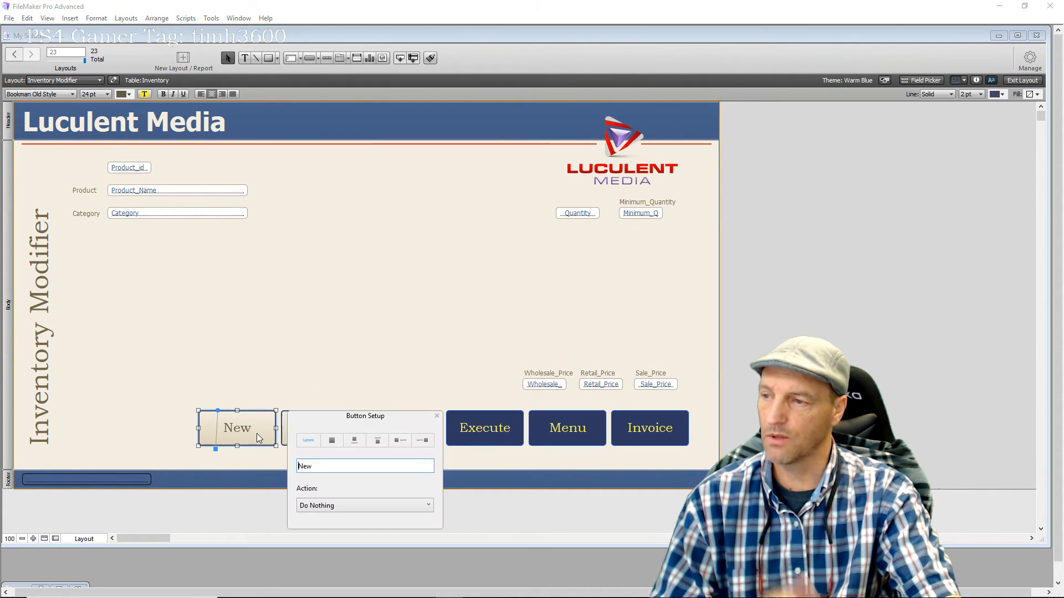
pyautogui.click(340, 506)
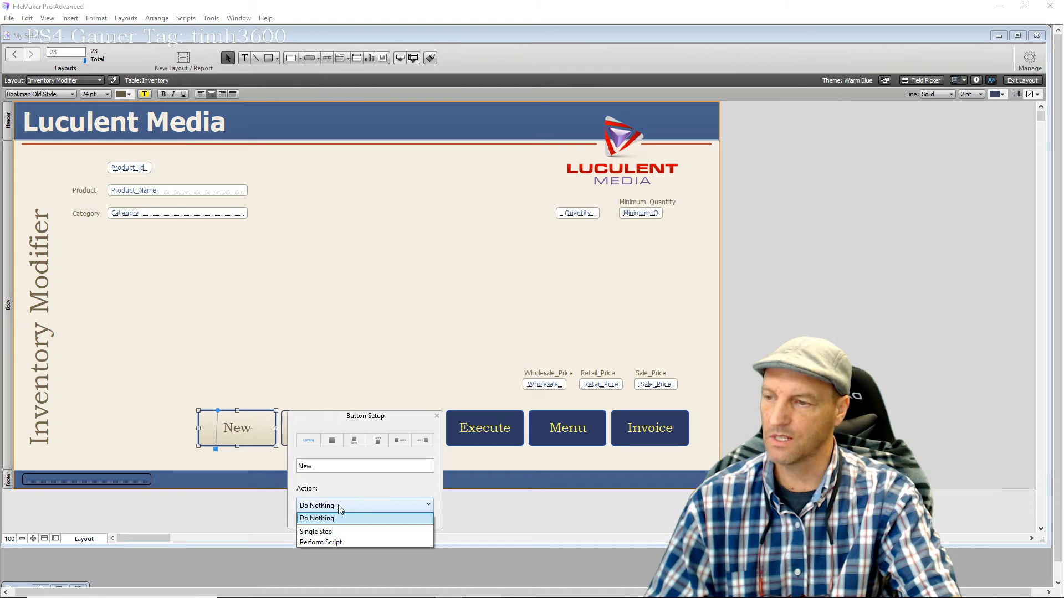
pyautogui.click(332, 532)
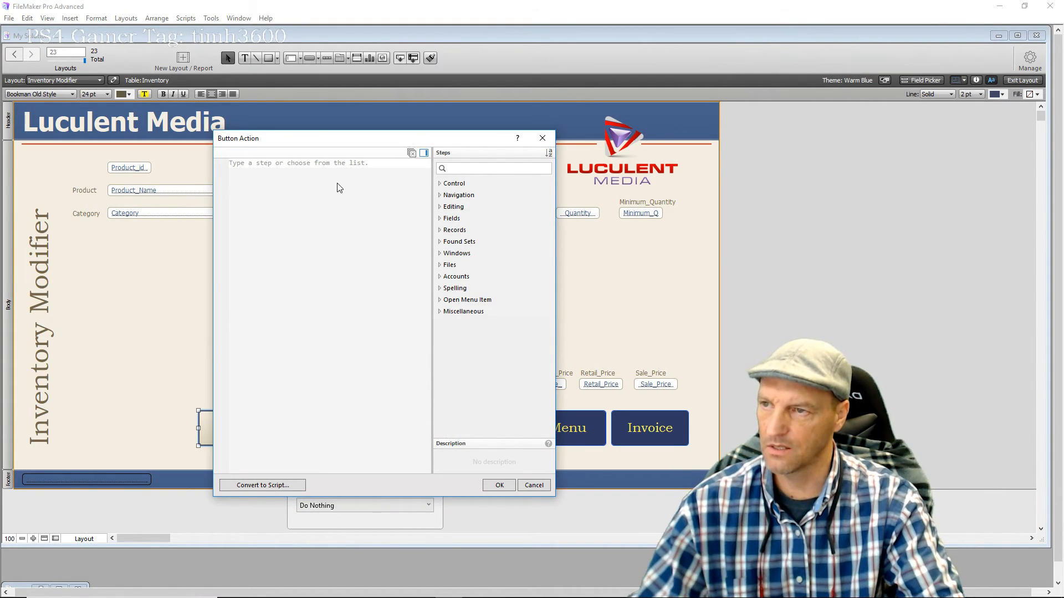
pyautogui.click(440, 207)
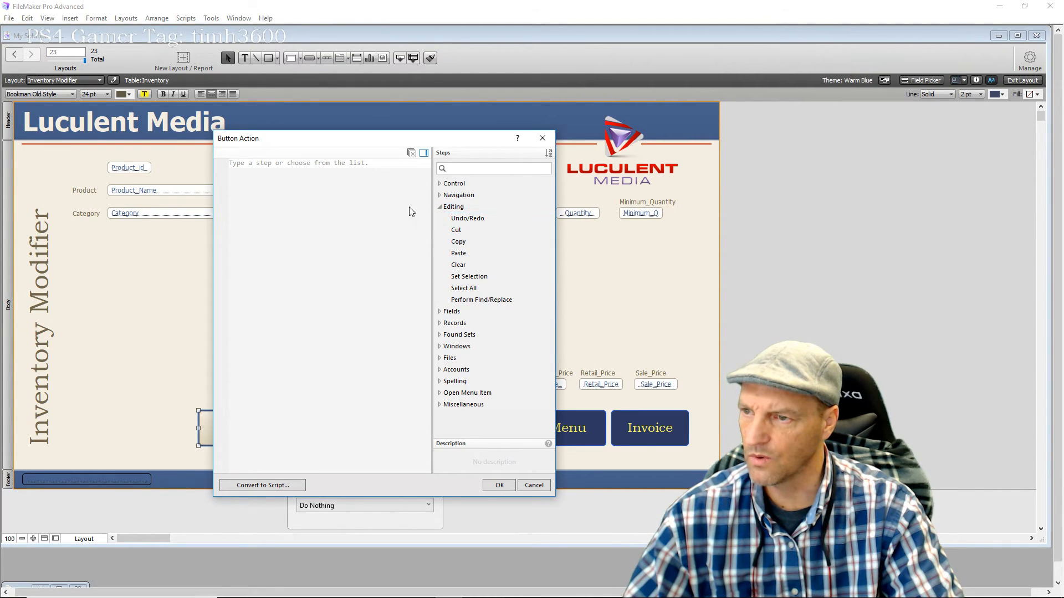
pyautogui.click(325, 221)
pyautogui.write('N')
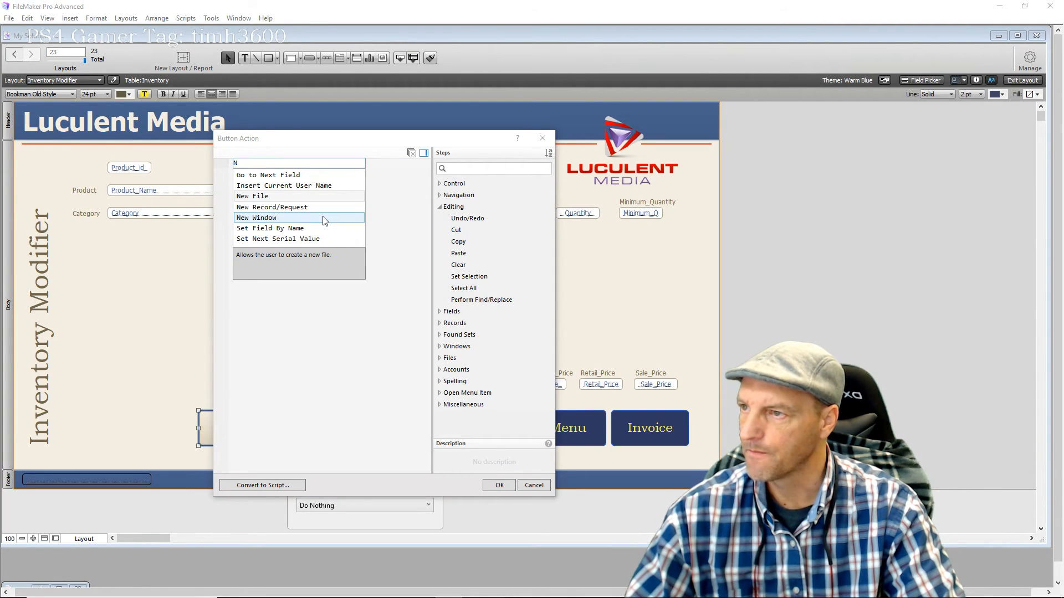
pyautogui.click(265, 209)
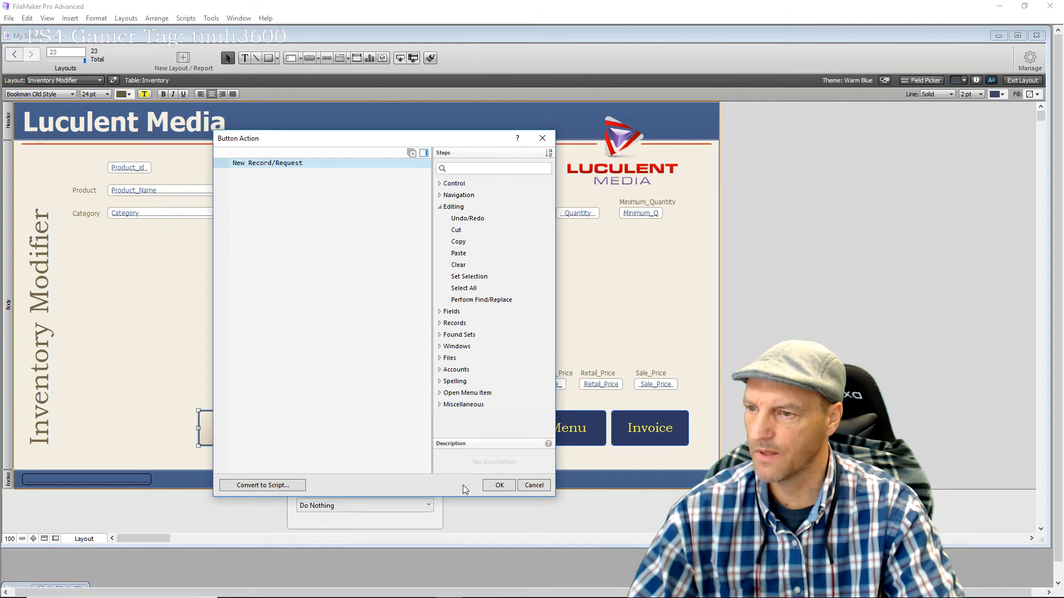
pyautogui.click(500, 486)
pyautogui.click(316, 362)
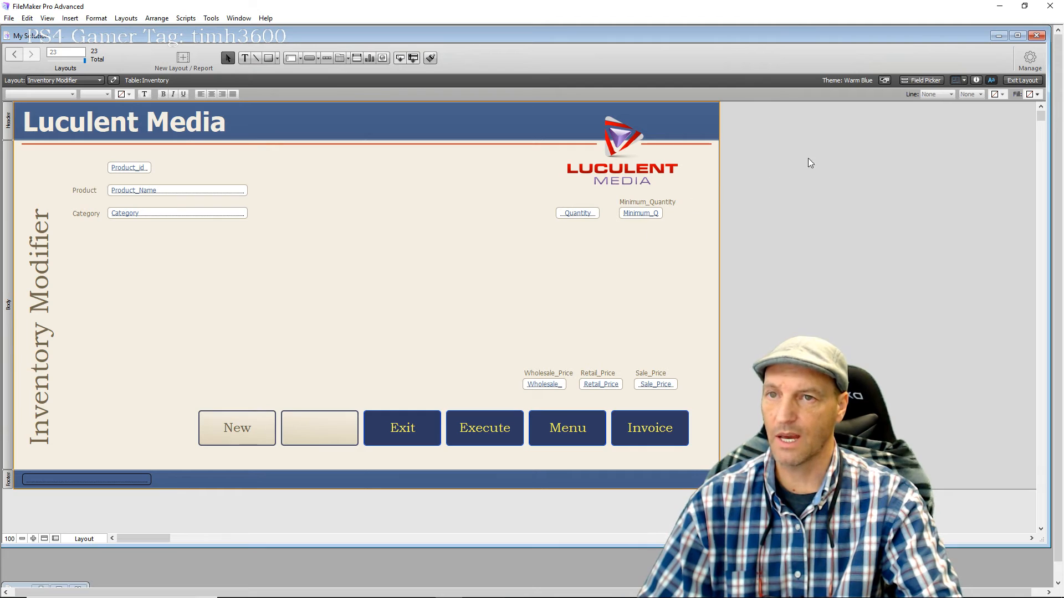
pyautogui.click(1022, 81)
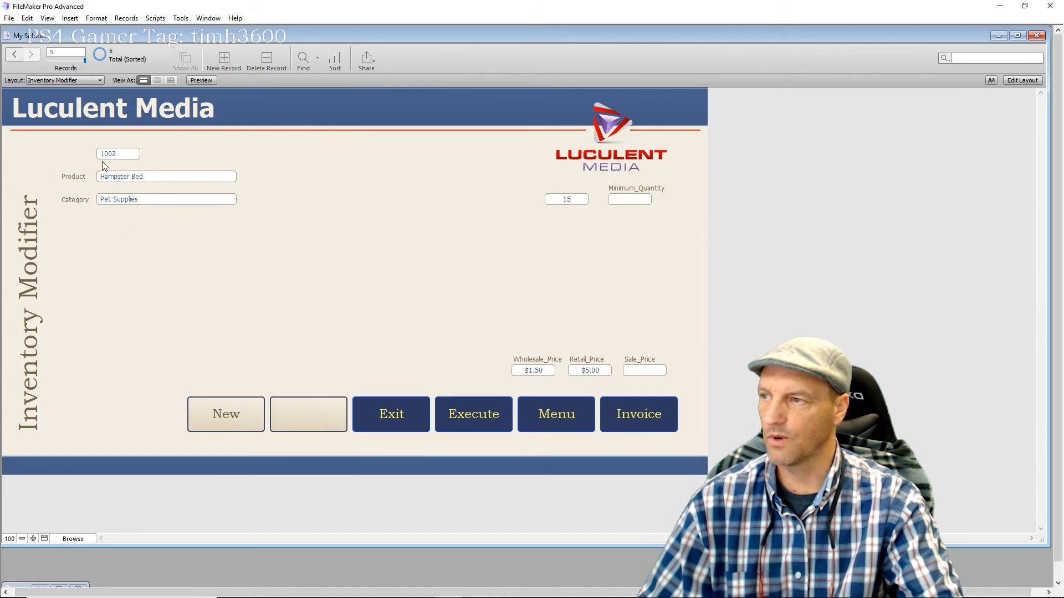
# Create a new record with product 'Bubble Gum' in the Candies category
pyautogui.click(226, 415)
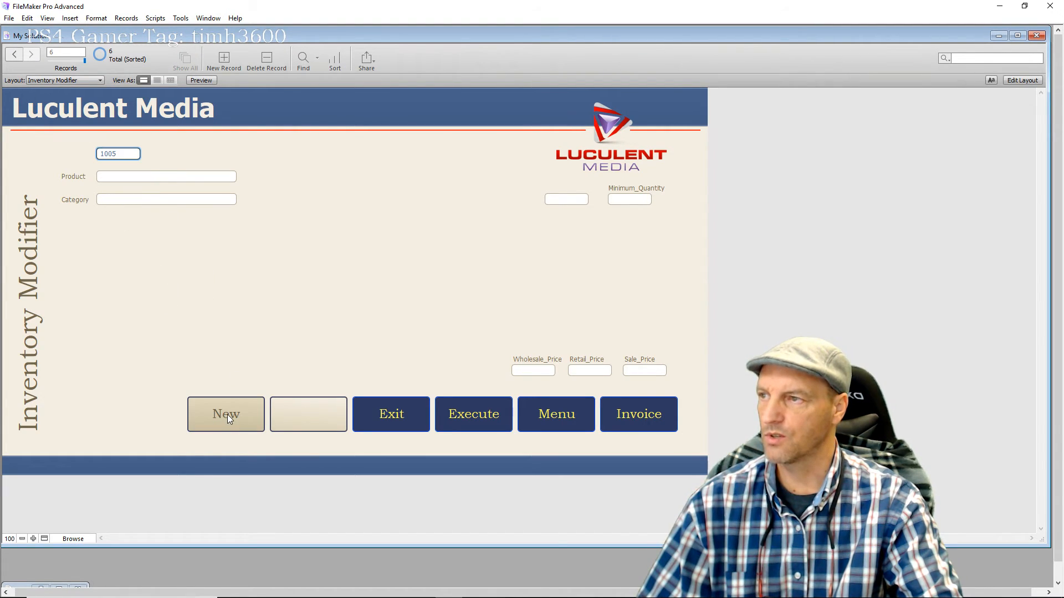
pyautogui.click(111, 178)
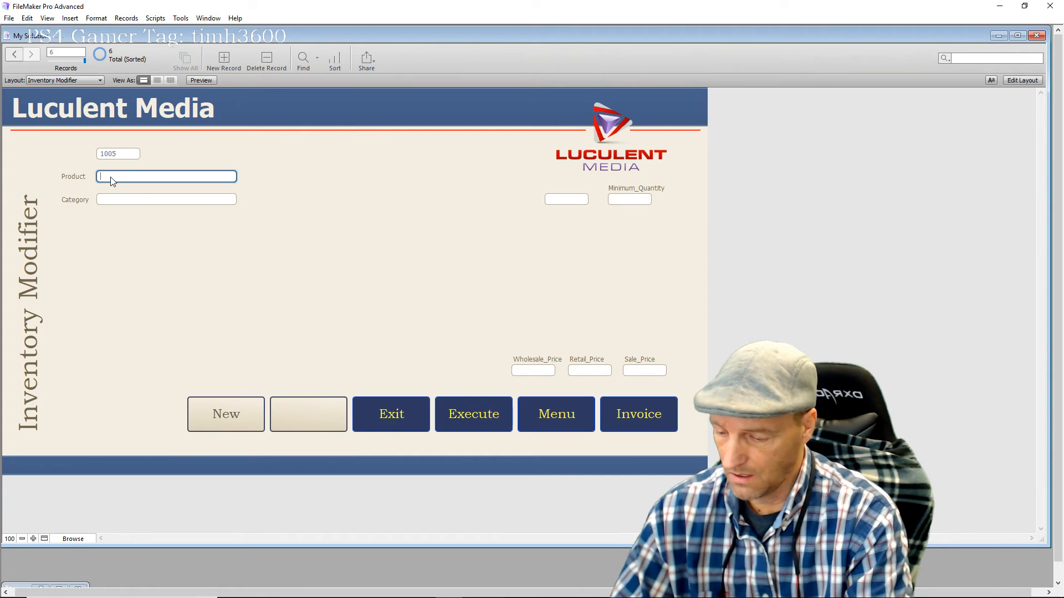
pyautogui.write('Bu')
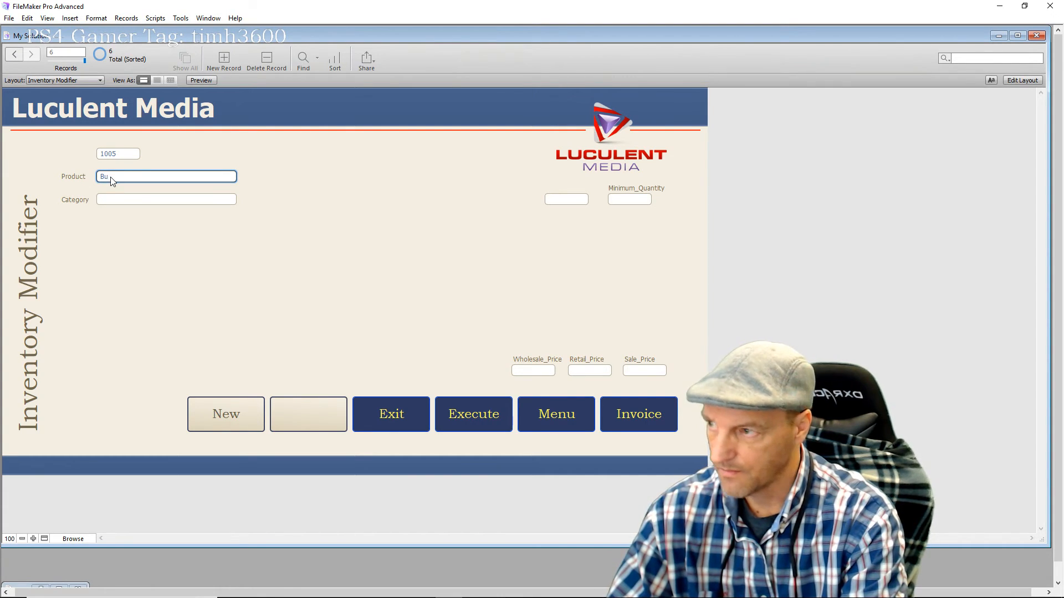
pyautogui.write('bble Gumn')
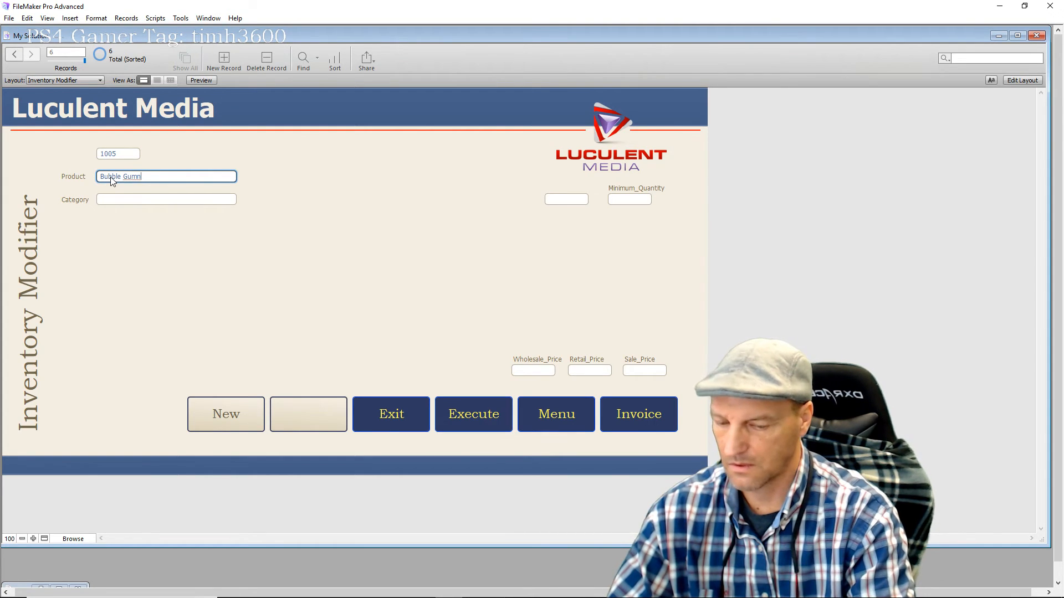
pyautogui.press('BackSpace')
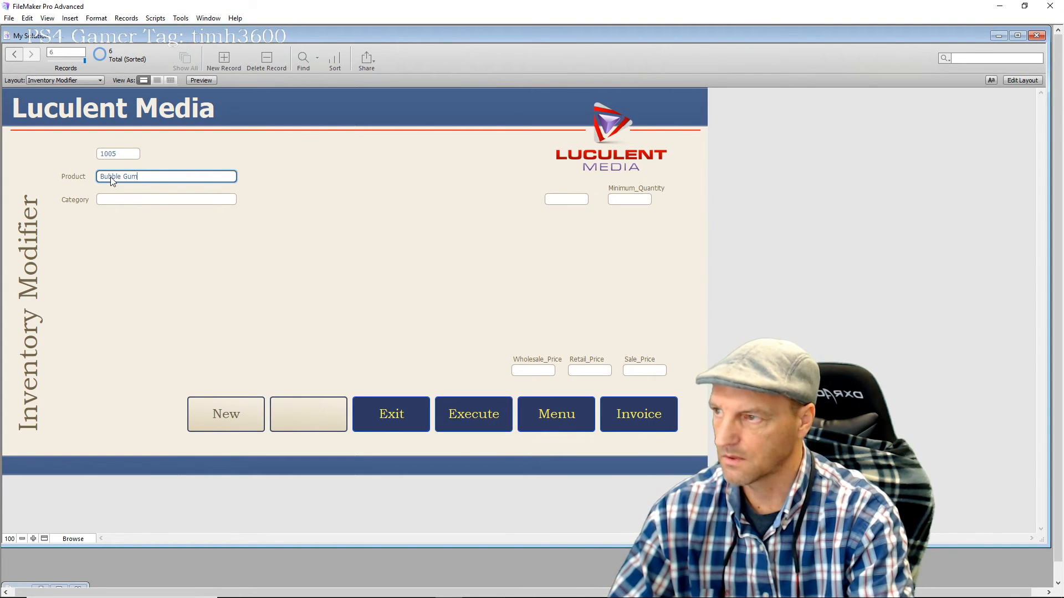
pyautogui.press('Tab')
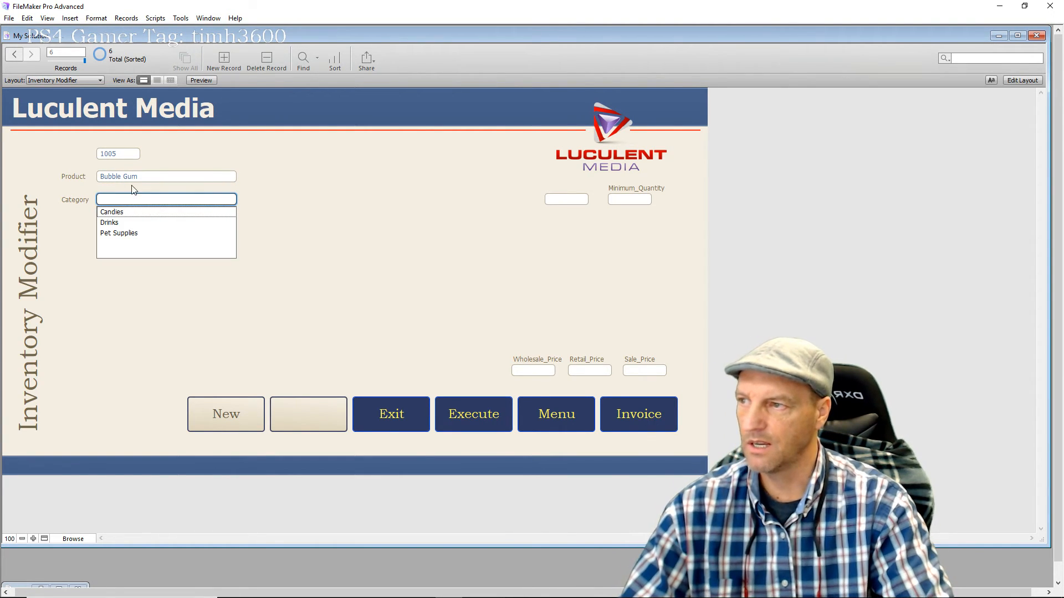
pyautogui.click(111, 213)
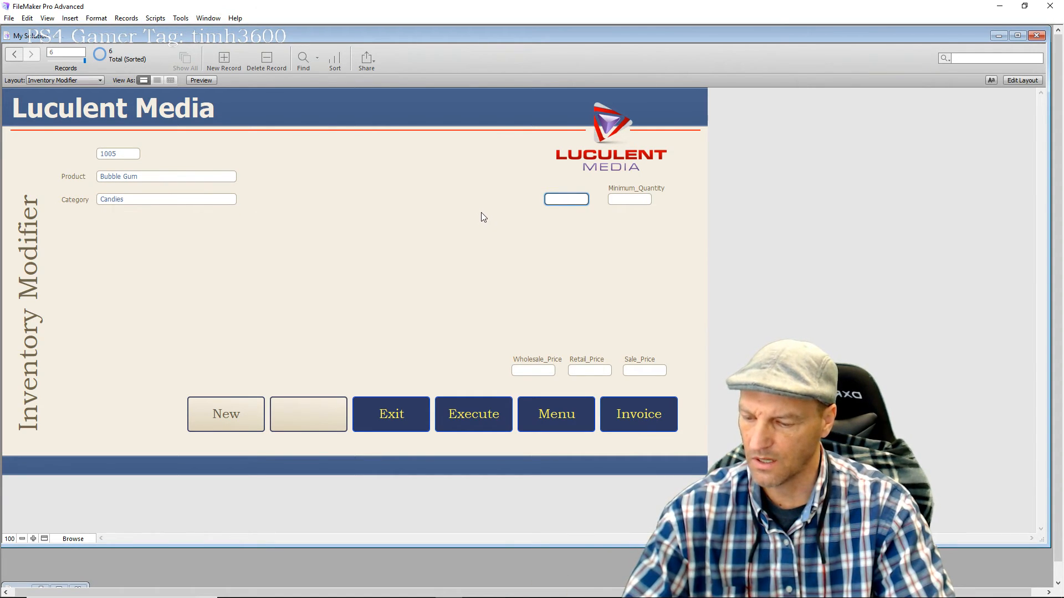
# Enter quantity 42, wholesale price 1 and the retail price, then commit the record
pyautogui.write('42')
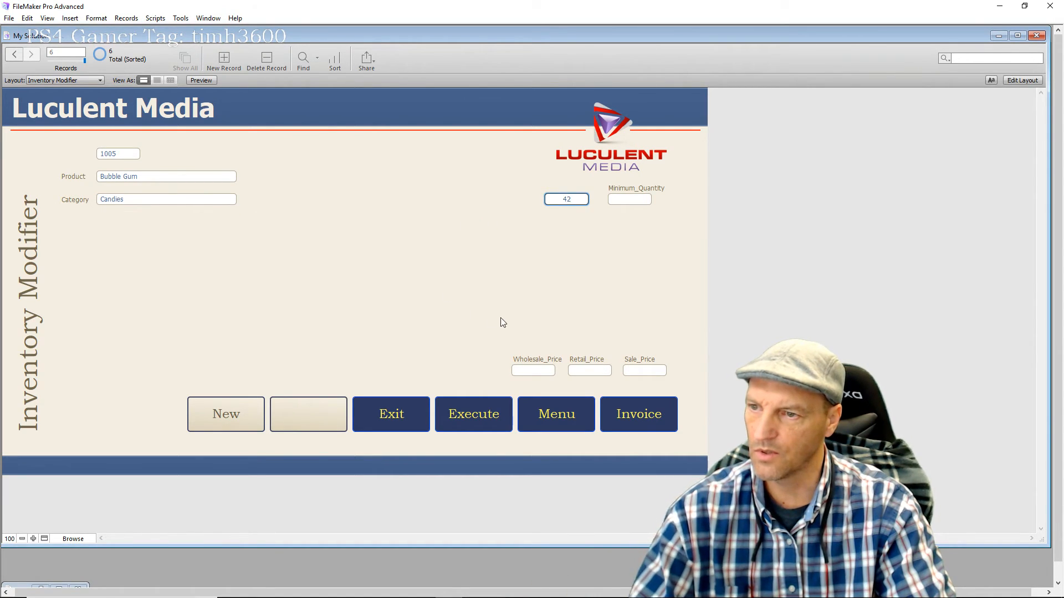
pyautogui.click(534, 372)
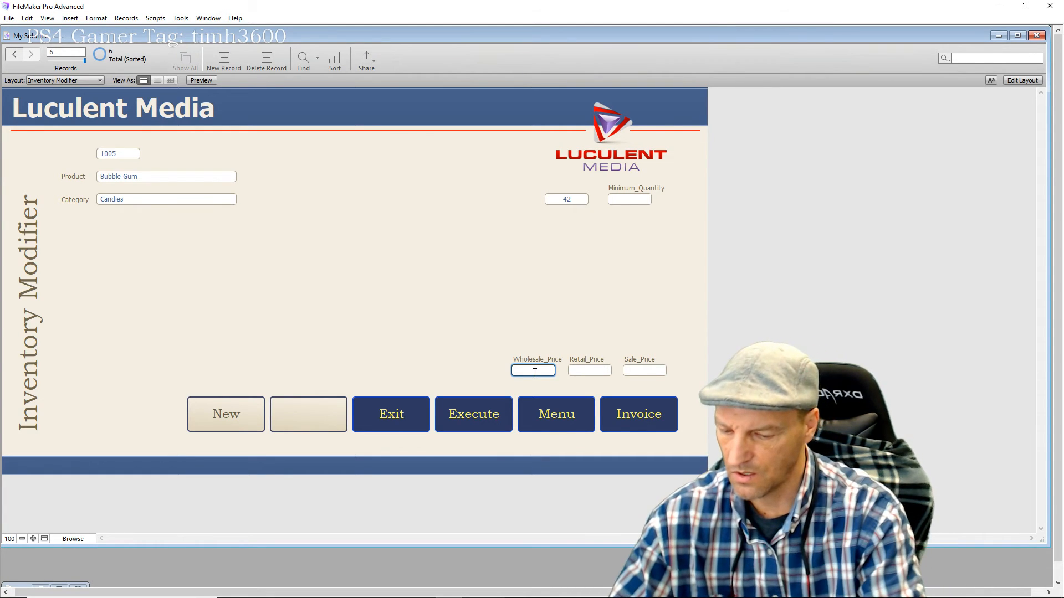
pyautogui.write('1')
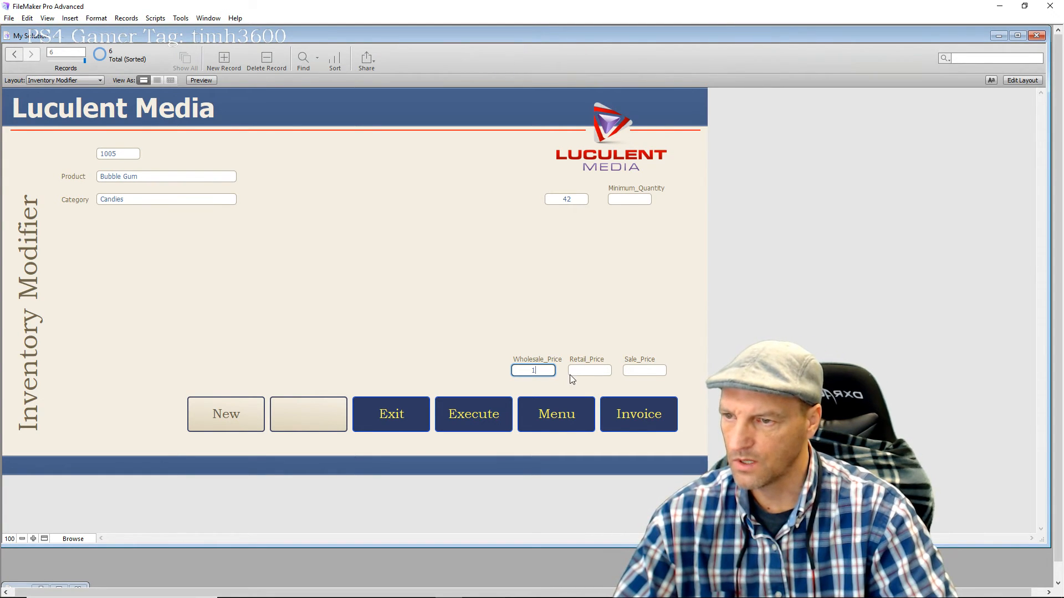
pyautogui.click(591, 371)
pyautogui.write('1.25')
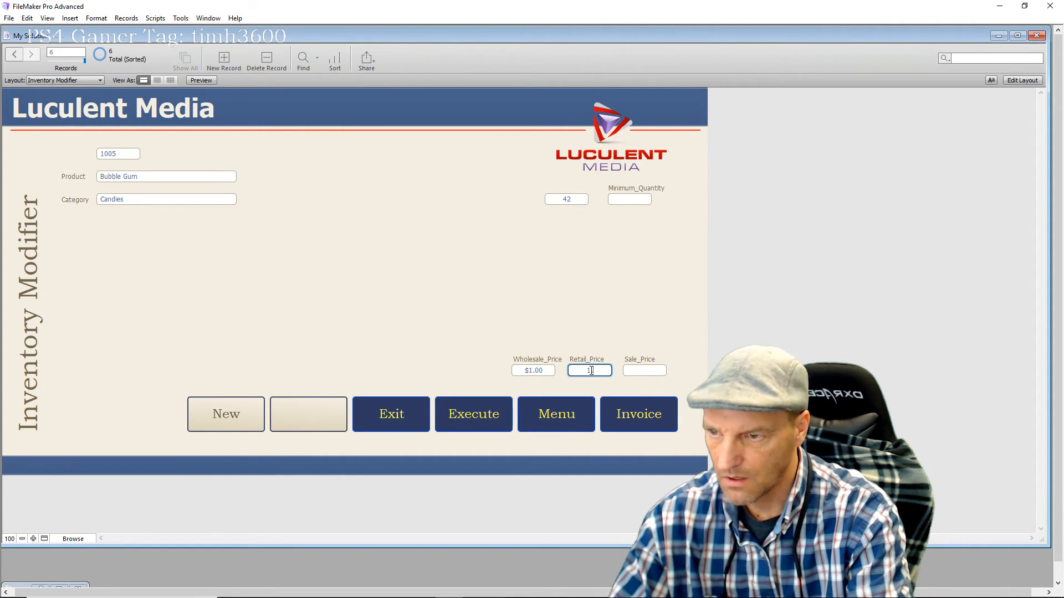
pyautogui.click(452, 303)
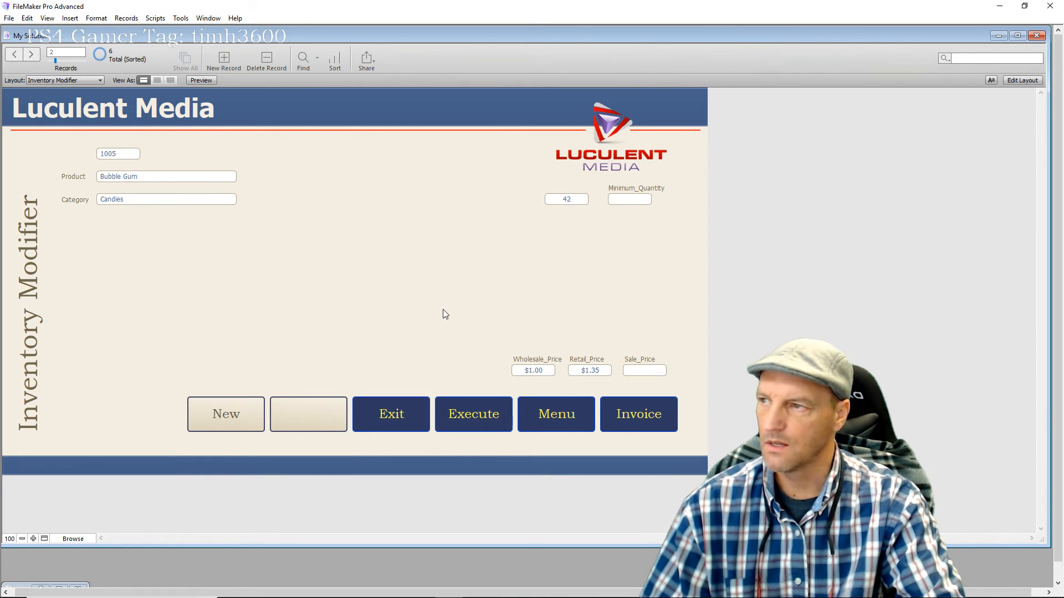